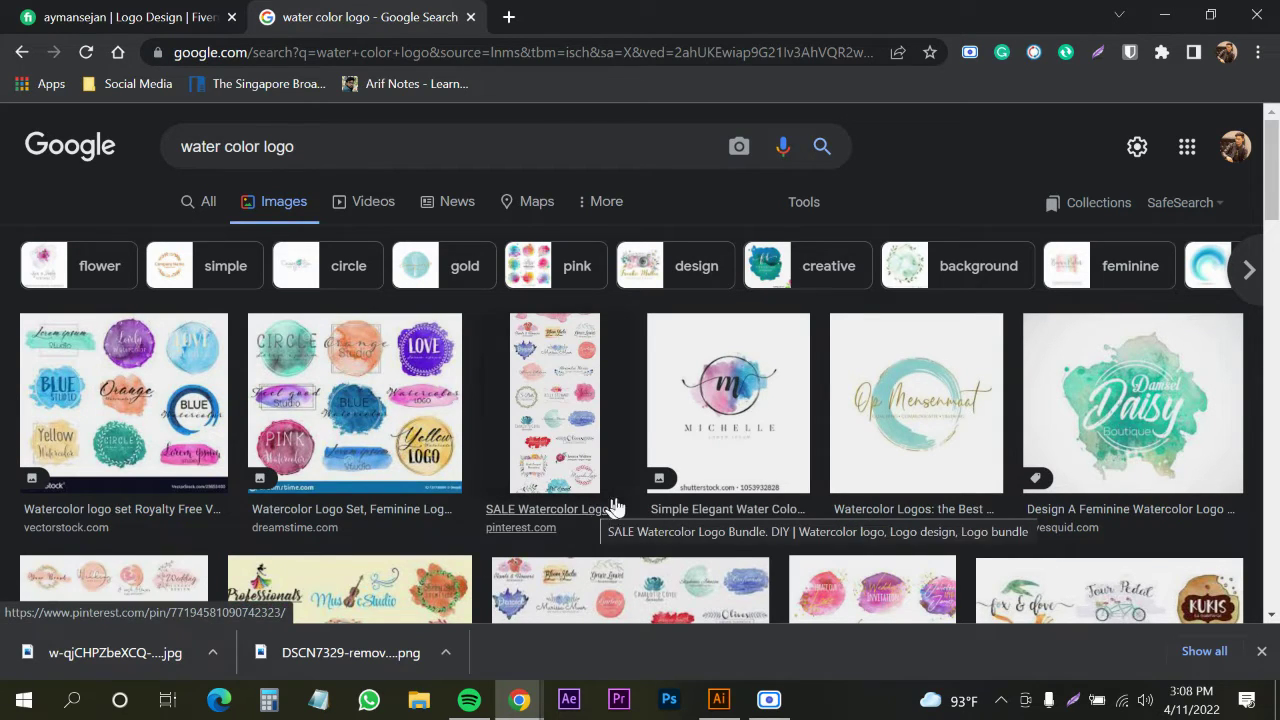
Scroll through the Google Images watercolor logo results
{"action": "scroll", "coordinate": [678, 484], "scroll_direction": "down", "scroll_amount": 1}
{"action": "scroll", "coordinate": [678, 484], "scroll_direction": "up", "scroll_amount": 1}
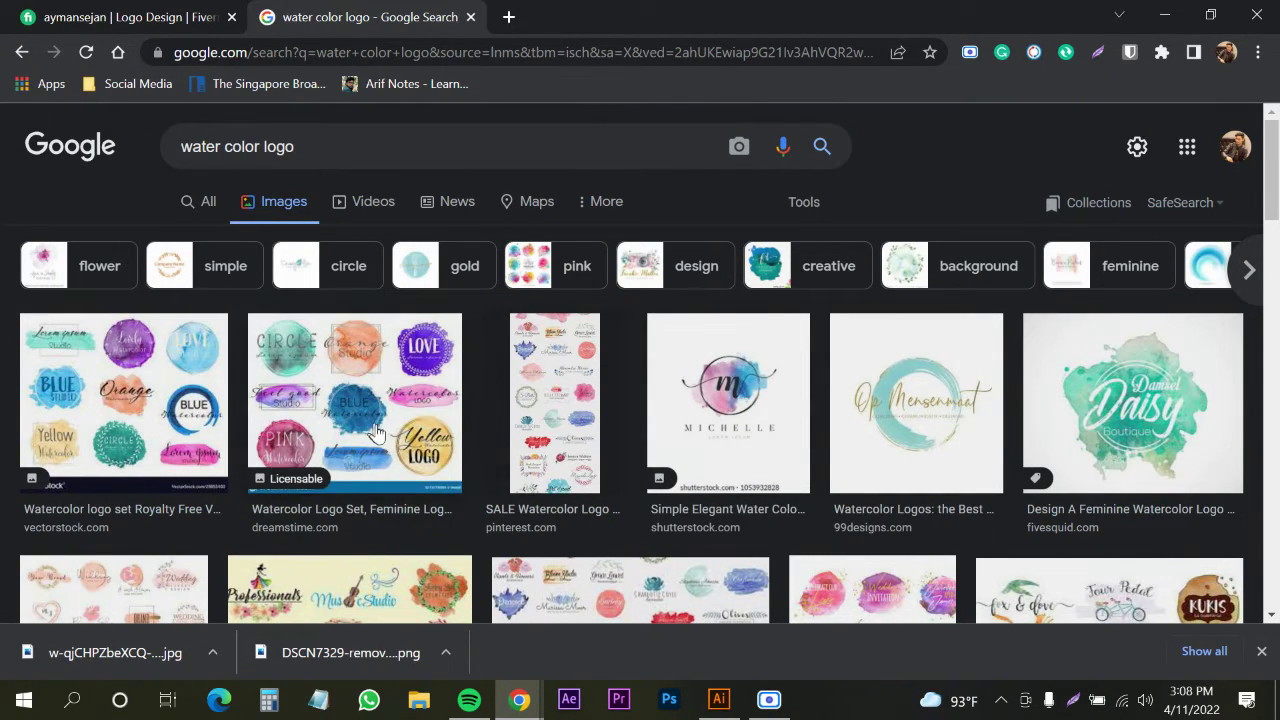
{"action": "scroll", "coordinate": [737, 432], "scroll_direction": "down", "scroll_amount": 1}
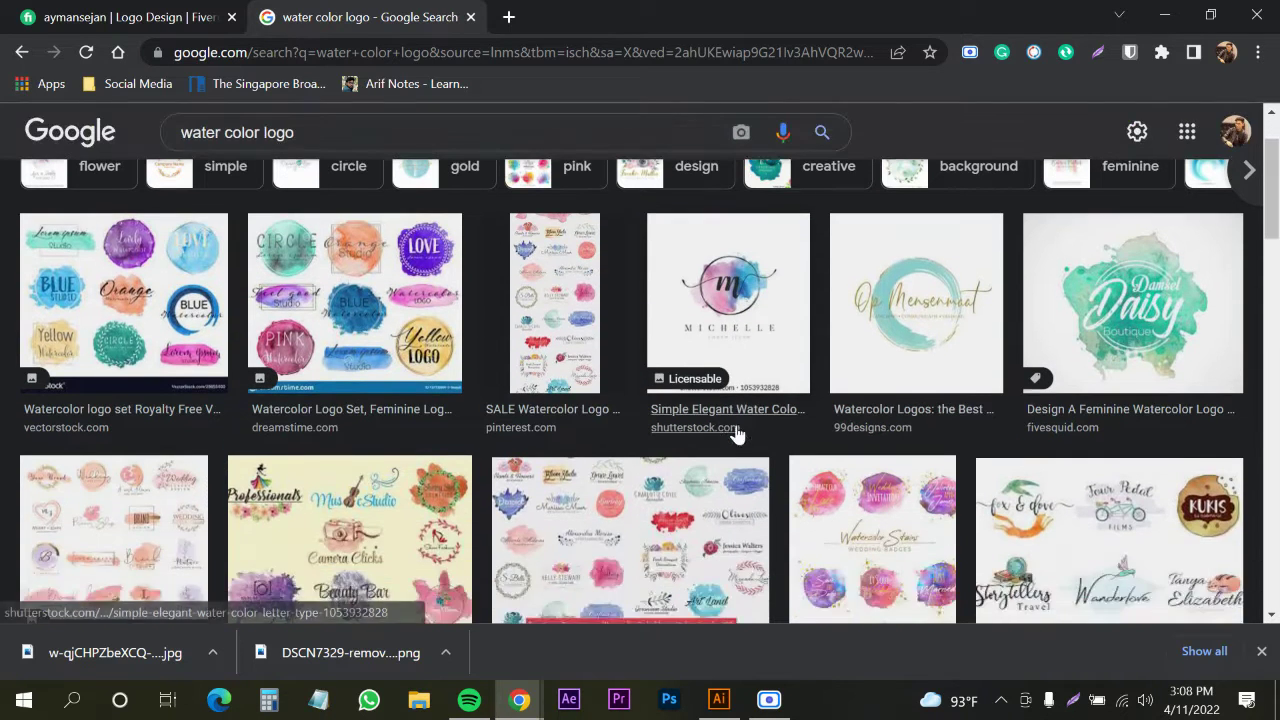
{"action": "scroll", "coordinate": [737, 432], "scroll_direction": "up", "scroll_amount": 1}
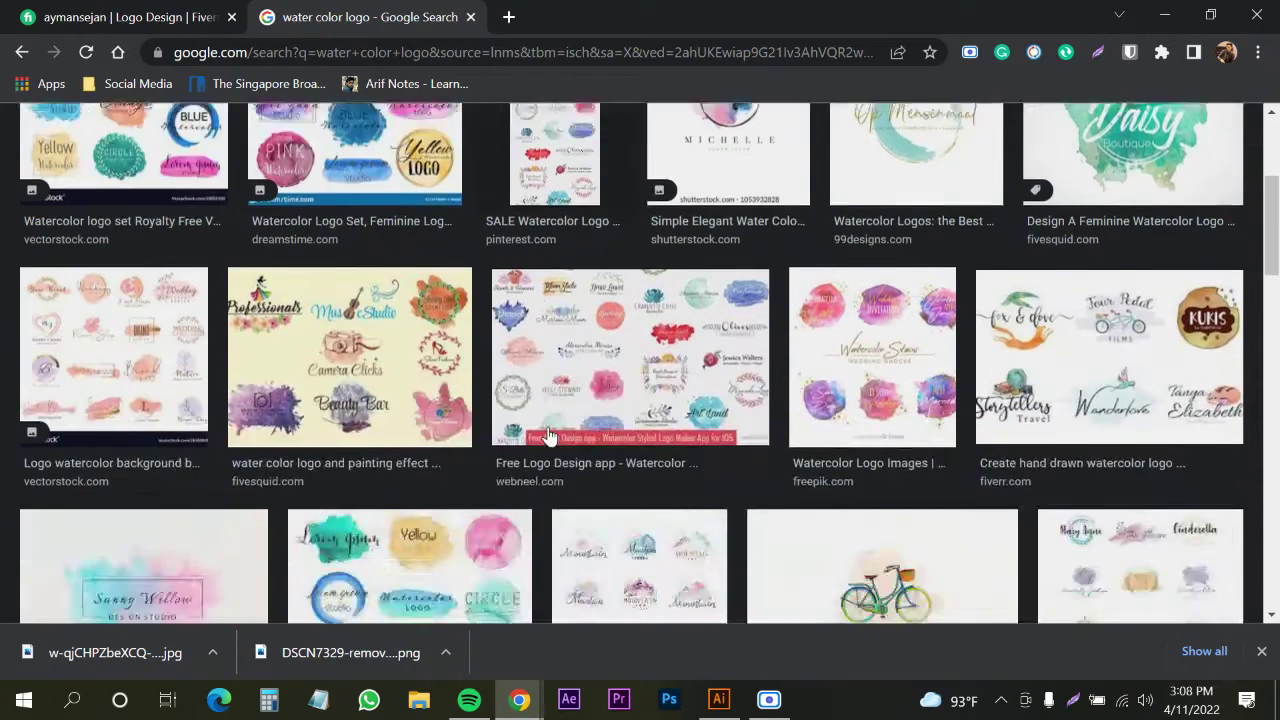
{"action": "scroll", "coordinate": [548, 436], "scroll_direction": "down", "scroll_amount": 3}
{"action": "scroll", "coordinate": [548, 436], "scroll_direction": "down", "scroll_amount": 2}
{"action": "scroll", "coordinate": [600, 436], "scroll_direction": "down", "scroll_amount": 1}
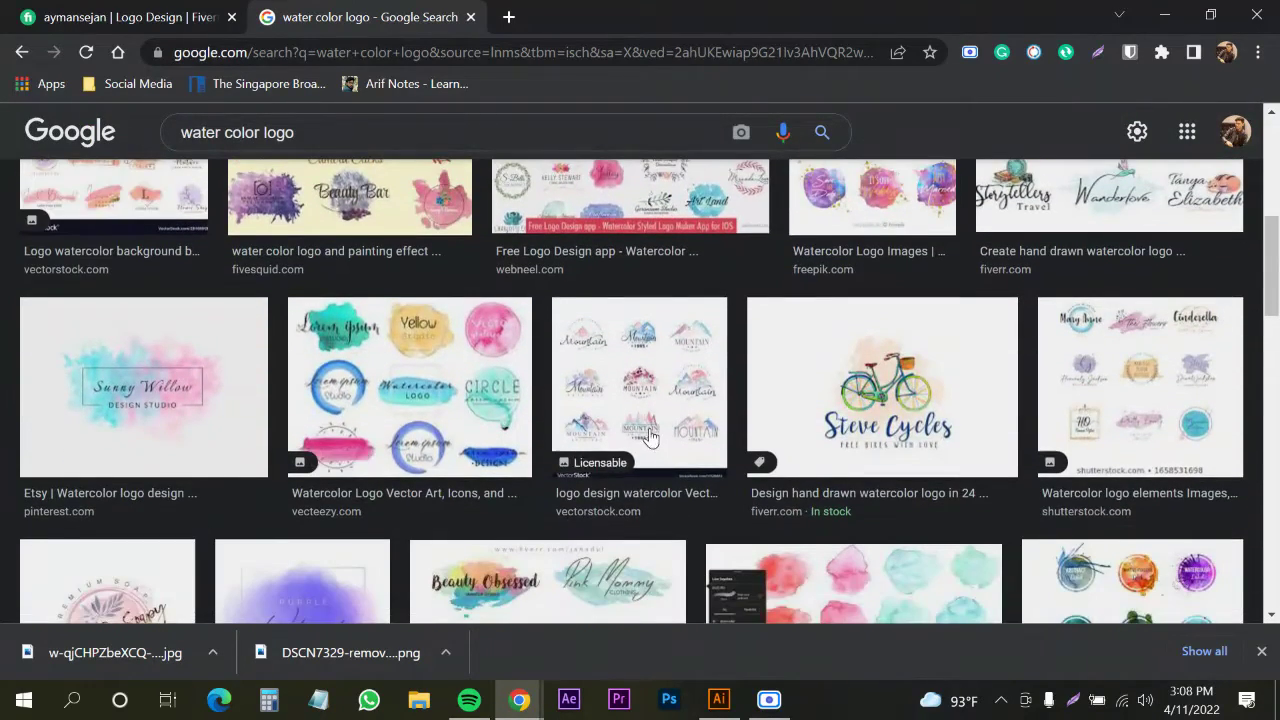
{"action": "scroll", "coordinate": [651, 434], "scroll_direction": "down", "scroll_amount": 3}
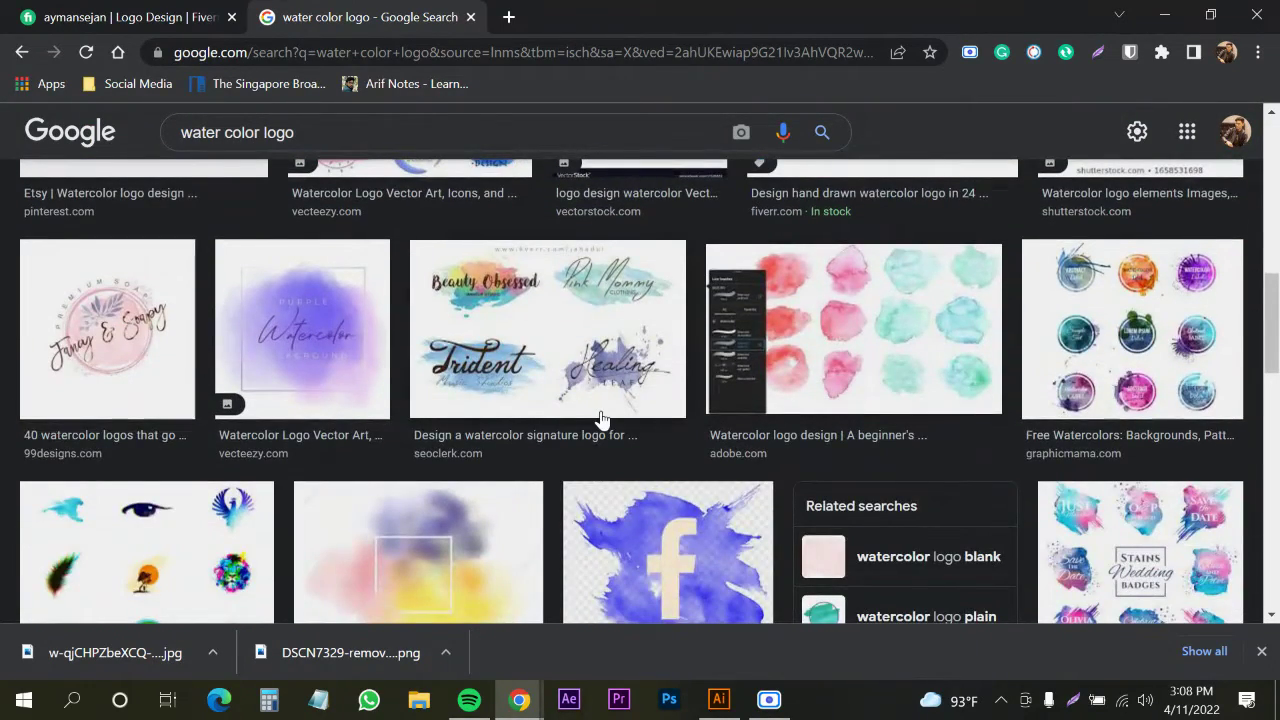
{"action": "scroll", "coordinate": [600, 418], "scroll_direction": "down", "scroll_amount": 2}
{"action": "scroll", "coordinate": [640, 520], "scroll_direction": "up", "scroll_amount": 1}
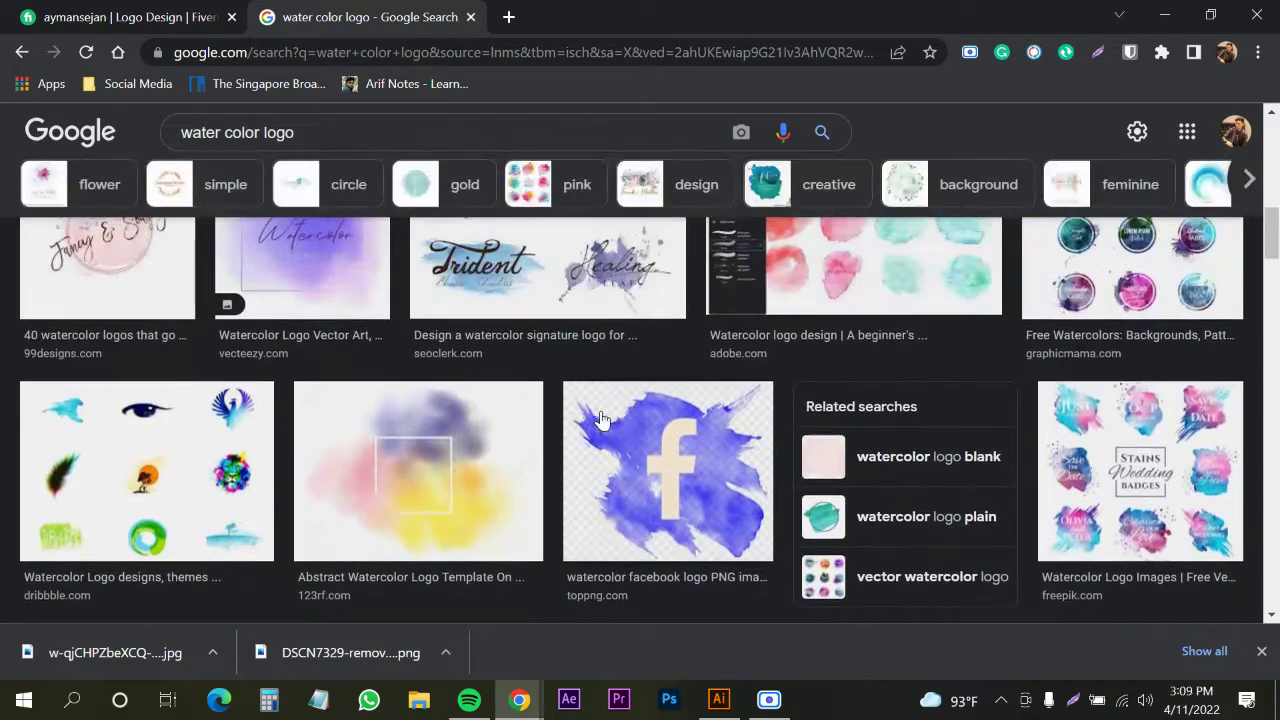
{"action": "scroll", "coordinate": [250, 320], "scroll_direction": "up", "scroll_amount": 3}
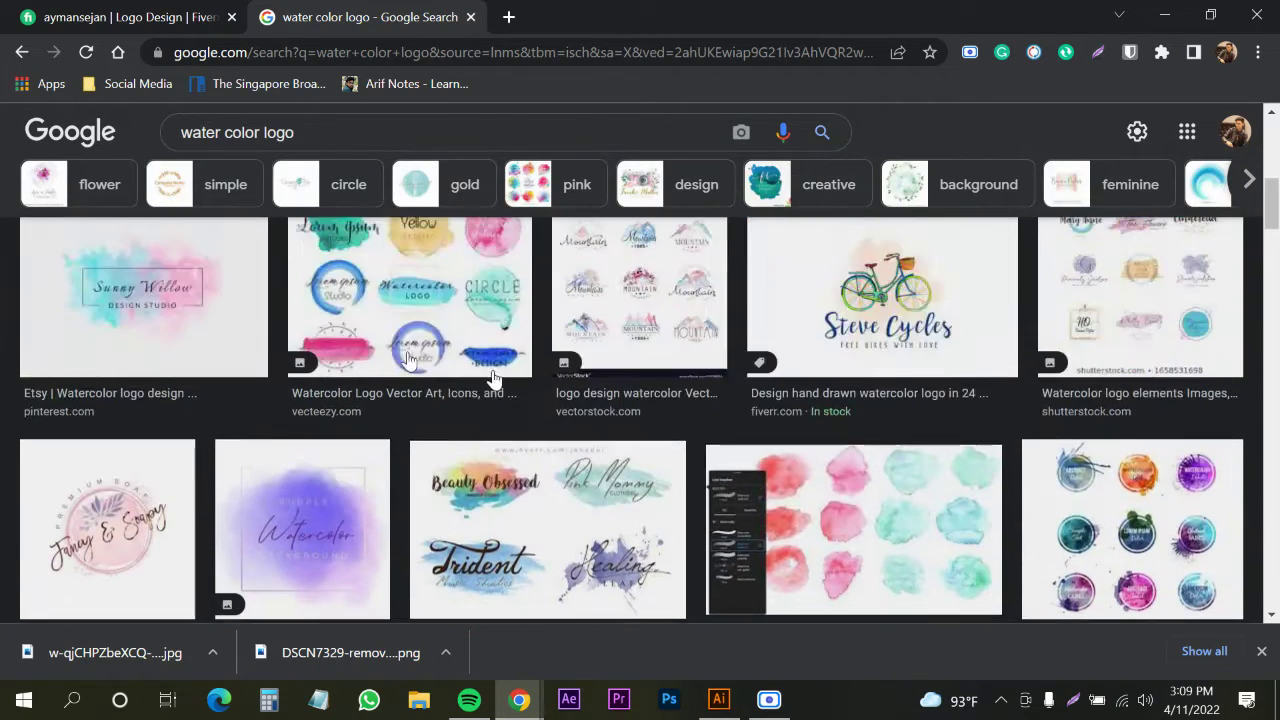
{"action": "scroll", "coordinate": [97, 340], "scroll_direction": "up", "scroll_amount": 1}
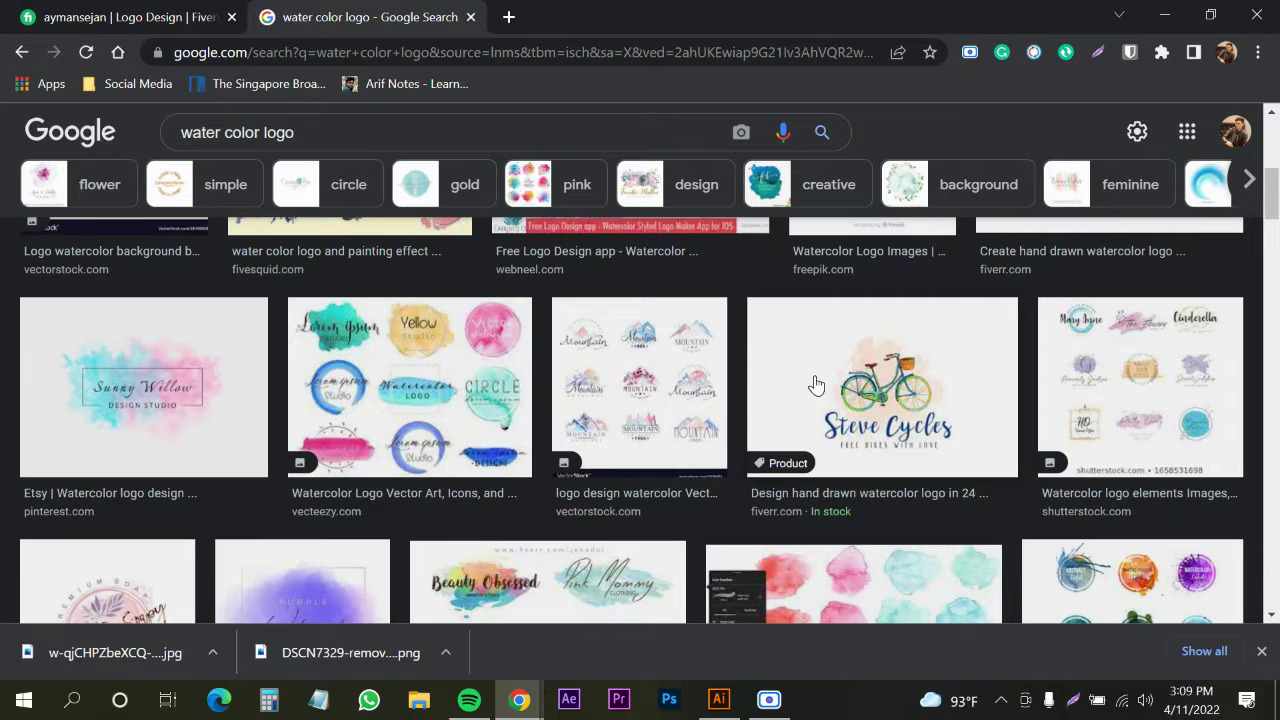
{"action": "scroll", "coordinate": [406, 385], "scroll_direction": "up", "scroll_amount": 2}
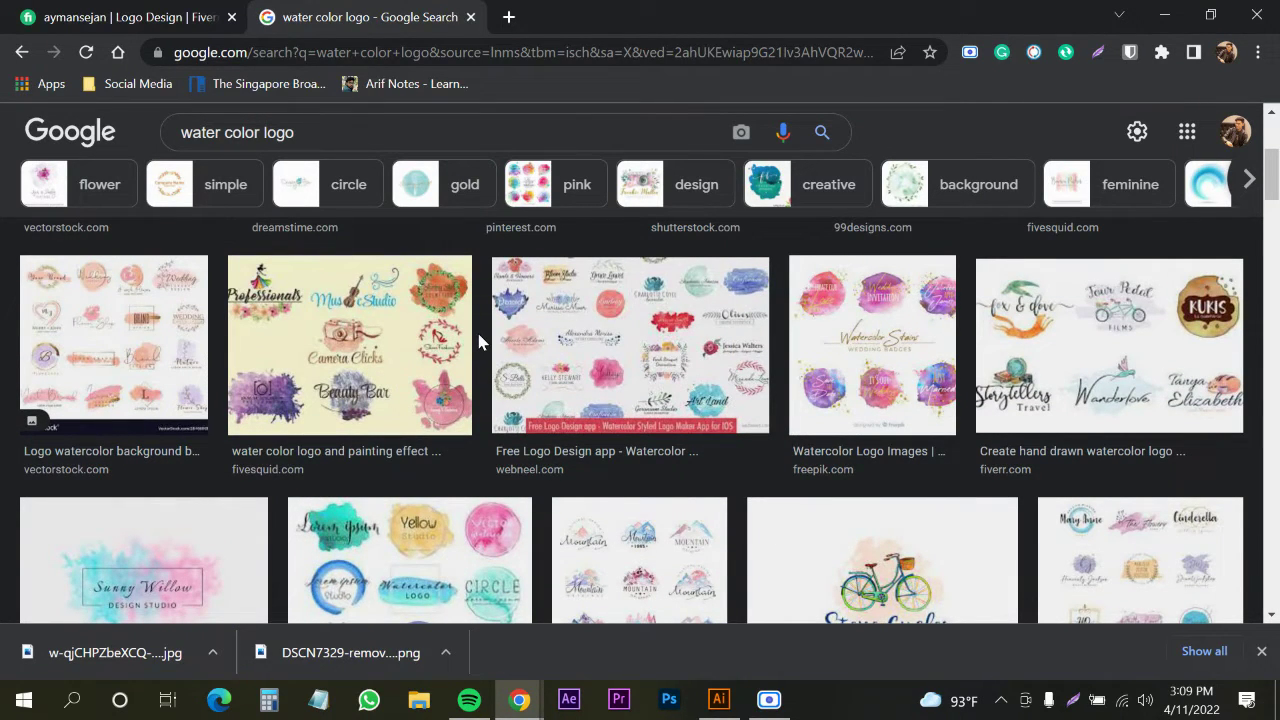
{"action": "scroll", "coordinate": [466, 380], "scroll_direction": "up", "scroll_amount": 3}
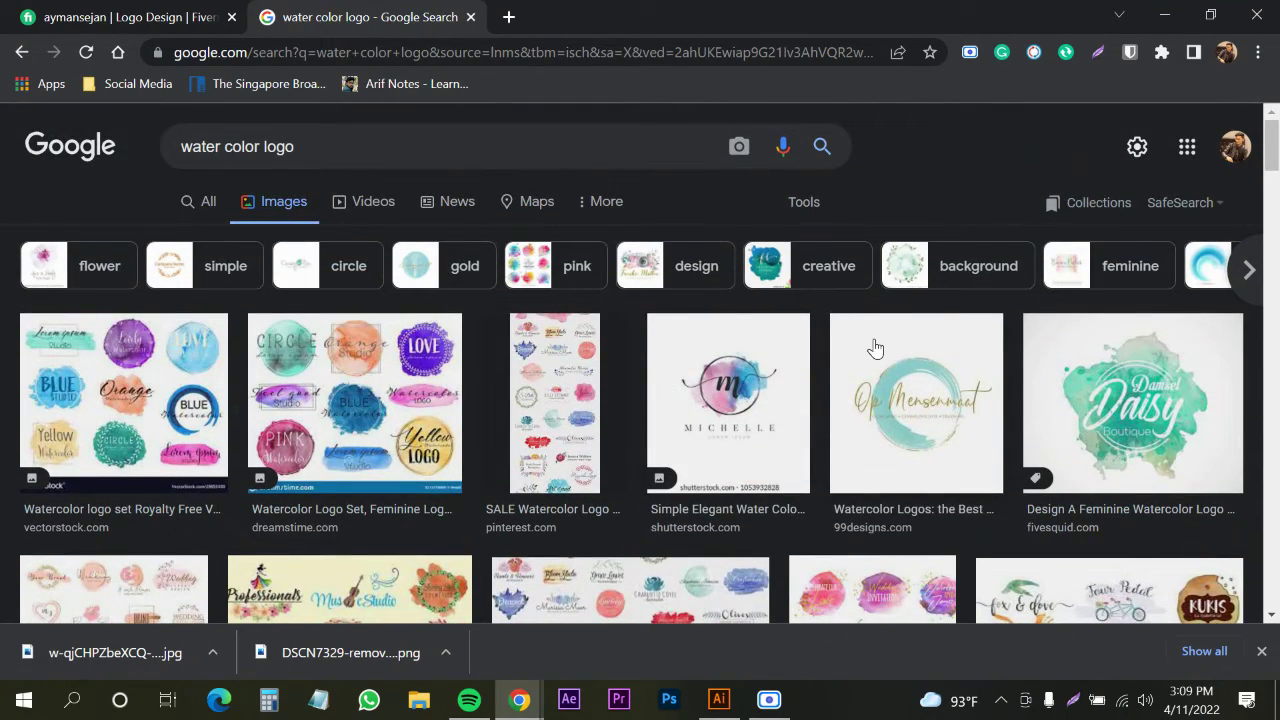
{"action": "scroll", "coordinate": [875, 347], "scroll_direction": "down", "scroll_amount": 1}
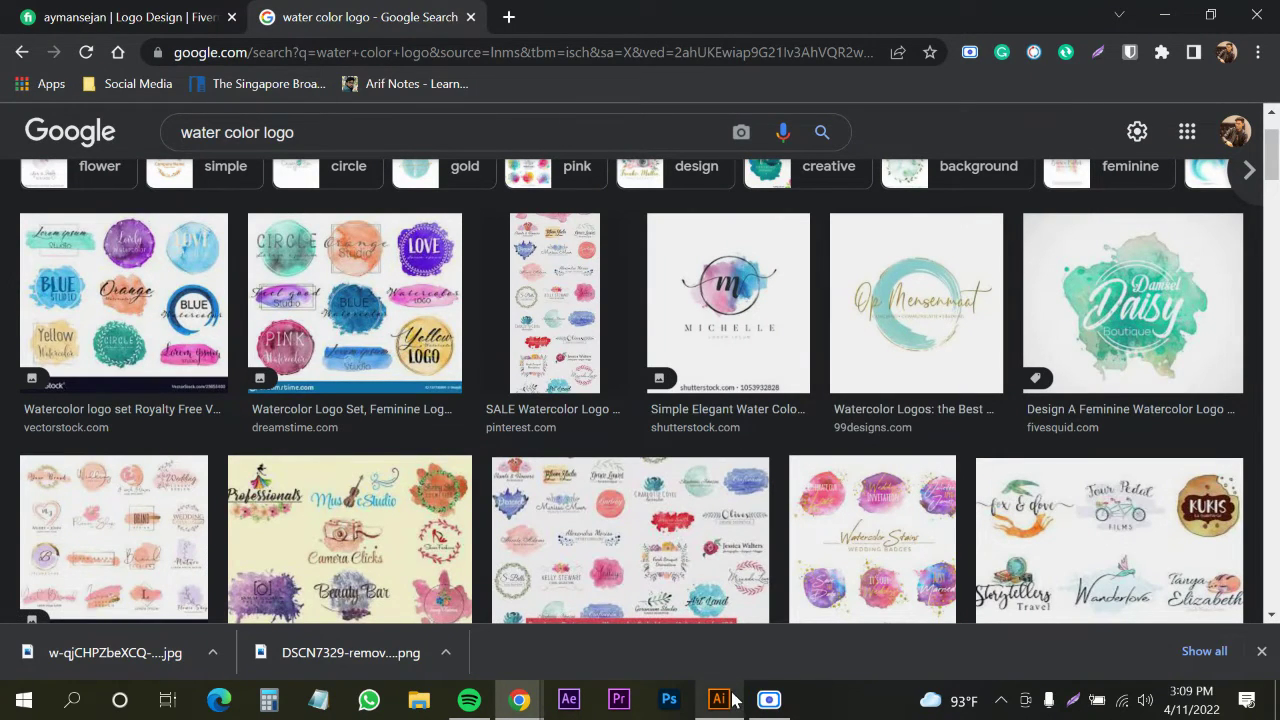
Switch to the blank Illustrator document and set the stroke to None
{"action": "mouse_move", "coordinate": [728, 695]}
{"action": "left_click", "coordinate": [704, 620]}
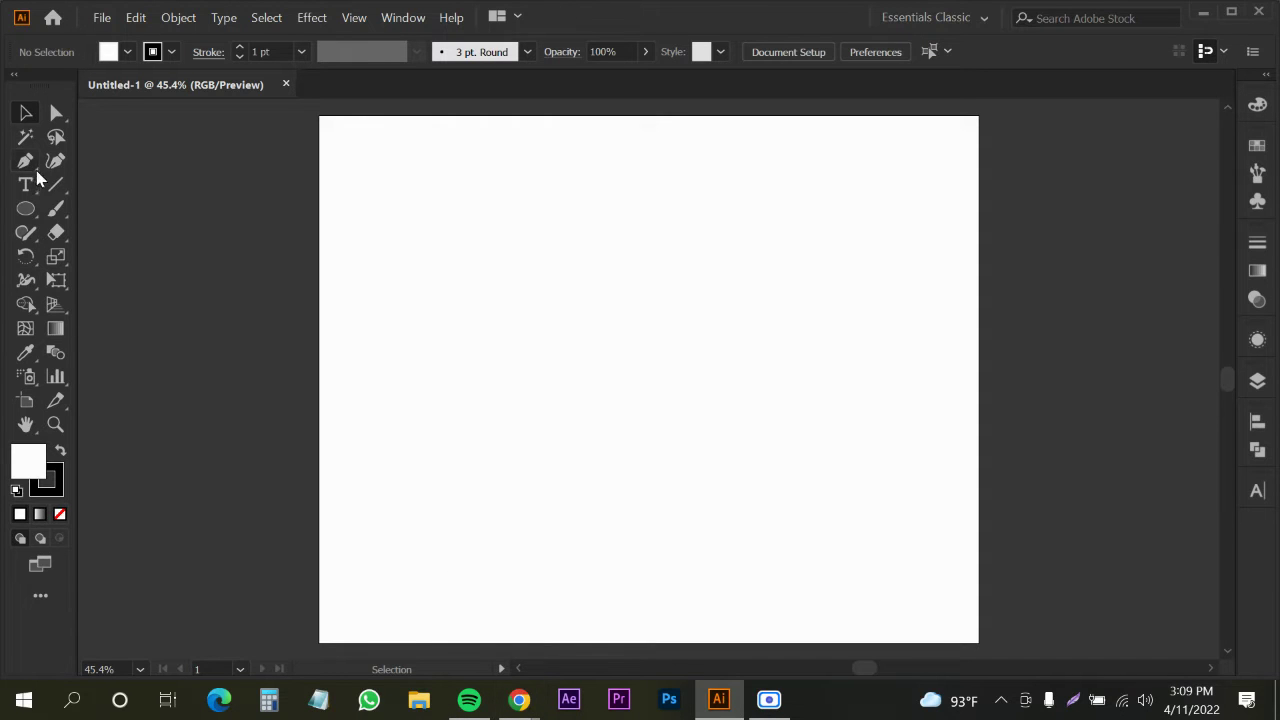
{"action": "left_click", "coordinate": [171, 53]}
{"action": "left_click", "coordinate": [12, 86]}
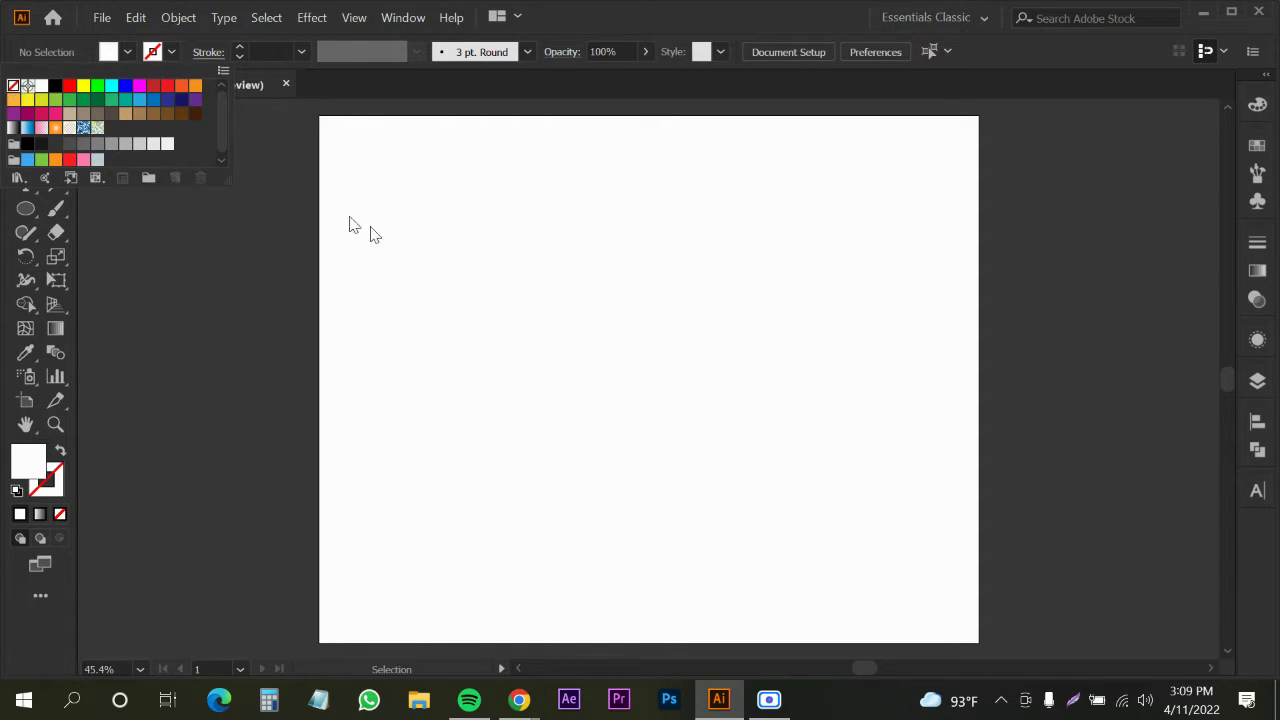
Look over the watercolor logo results again, then minimize Chrome
{"action": "mouse_move", "coordinate": [533, 704]}
{"action": "left_click", "coordinate": [364, 655]}
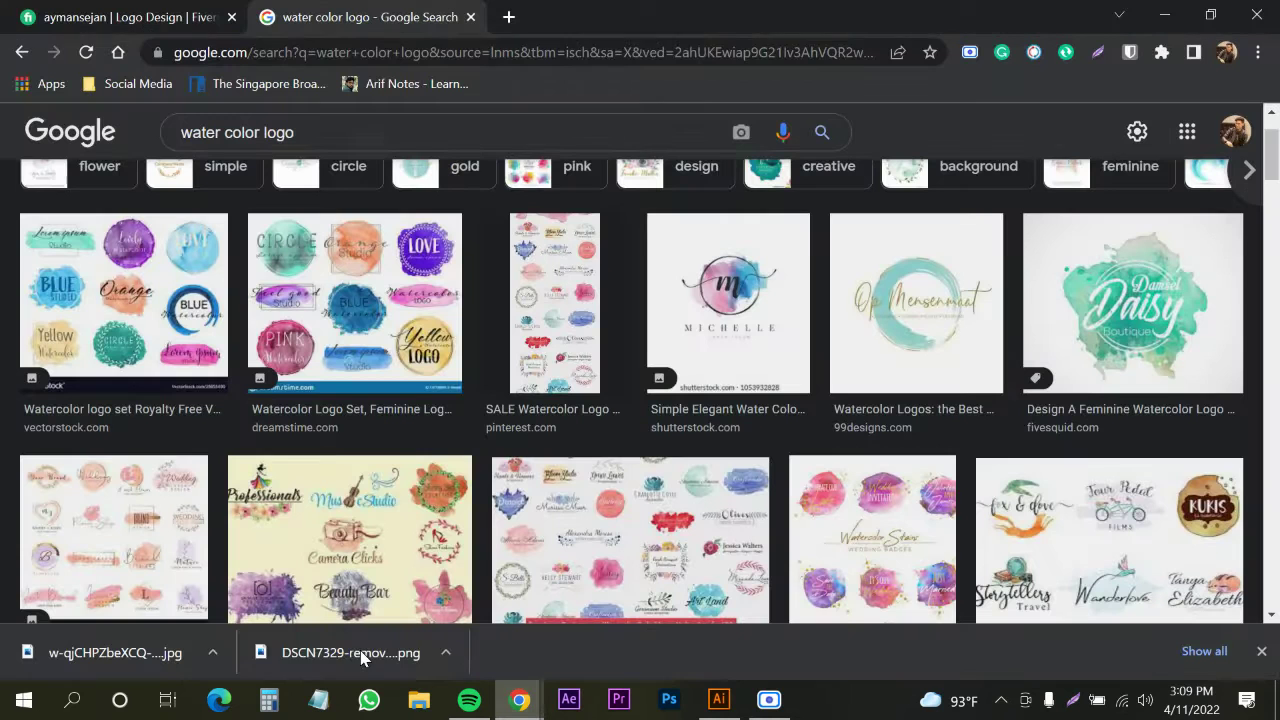
{"action": "scroll", "coordinate": [656, 306], "scroll_direction": "up", "scroll_amount": 1}
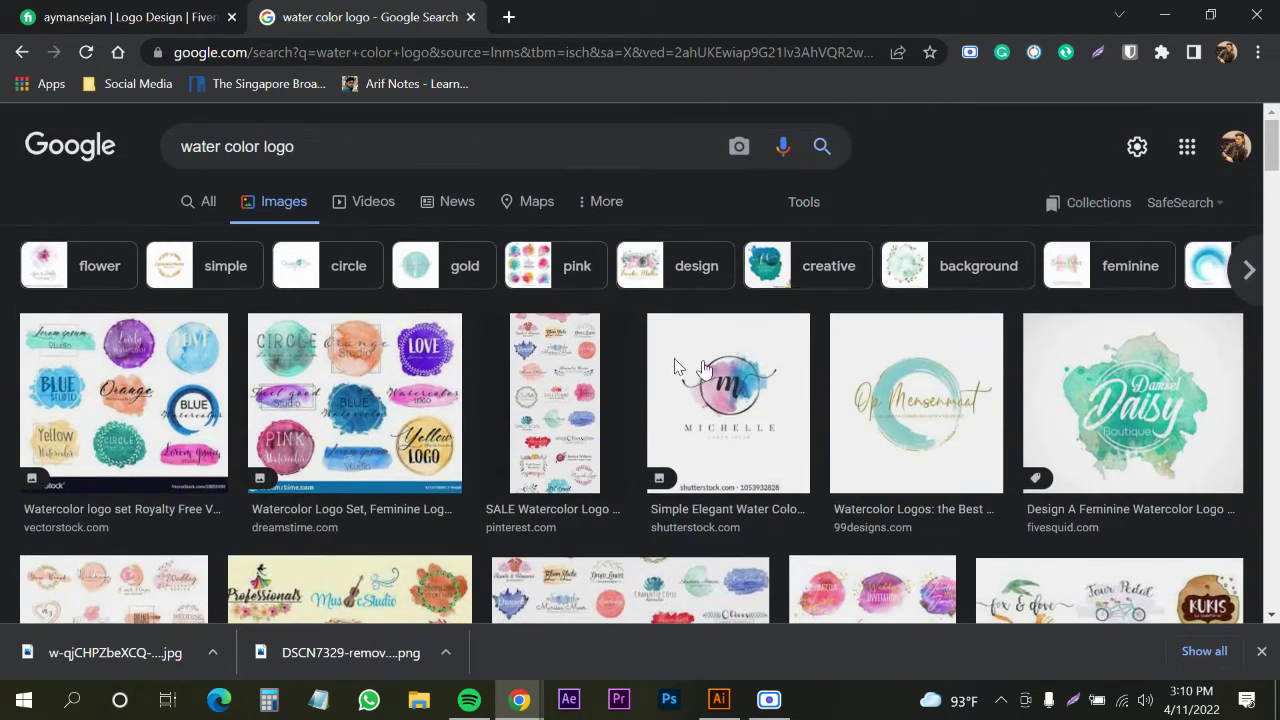
{"action": "scroll", "coordinate": [500, 396], "scroll_direction": "down", "scroll_amount": 3}
{"action": "scroll", "coordinate": [500, 396], "scroll_direction": "down", "scroll_amount": 6}
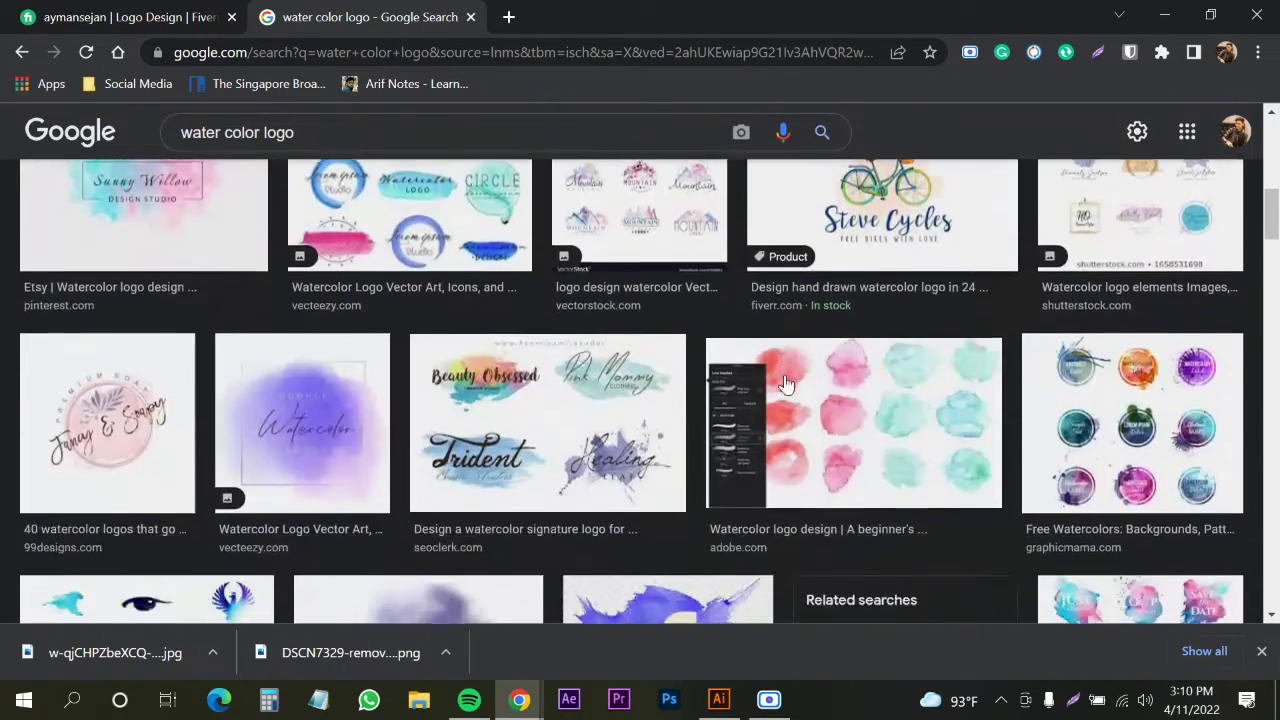
{"action": "scroll", "coordinate": [388, 325], "scroll_direction": "down", "scroll_amount": 3}
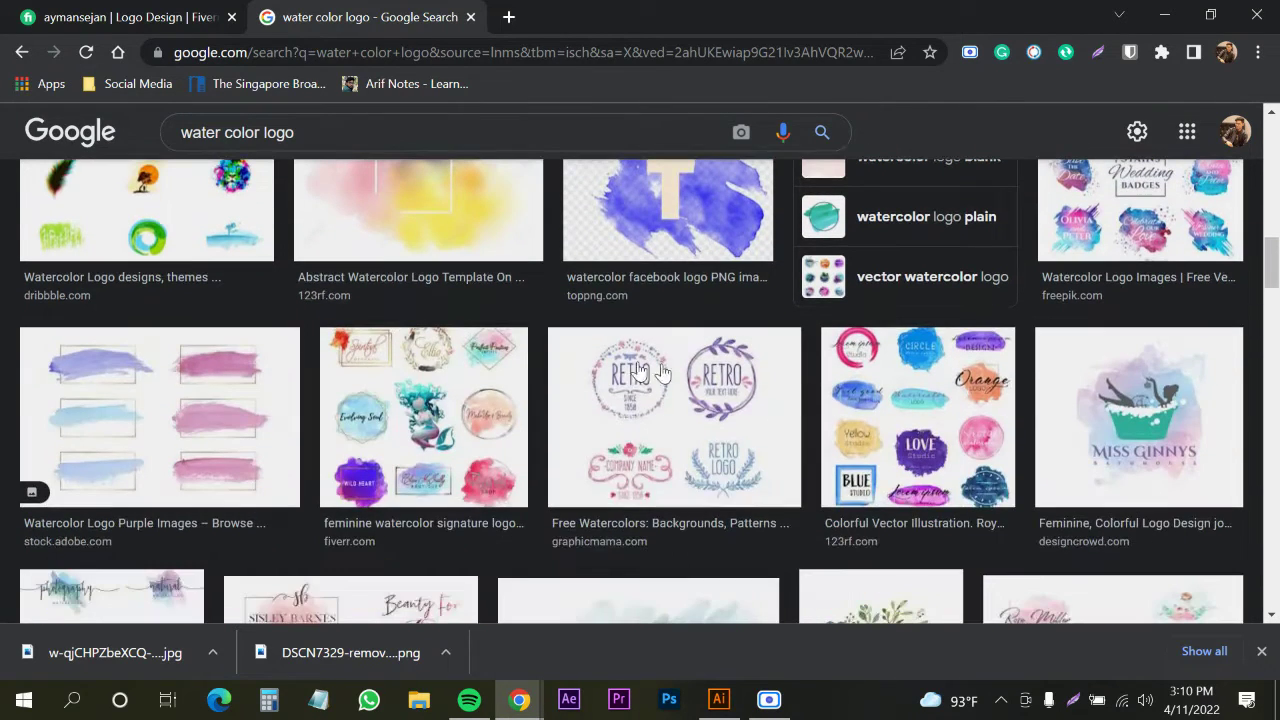
{"action": "left_click", "coordinate": [1164, 16]}
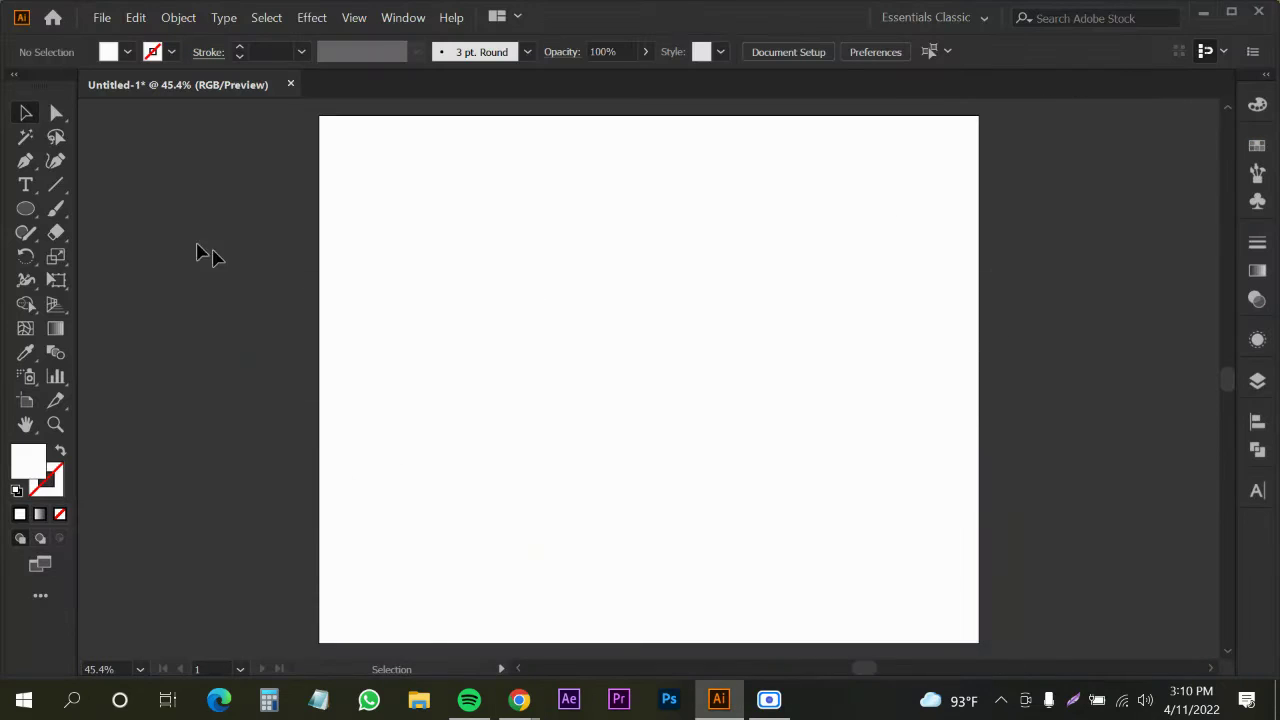
{"action": "left_click", "coordinate": [500, 352]}
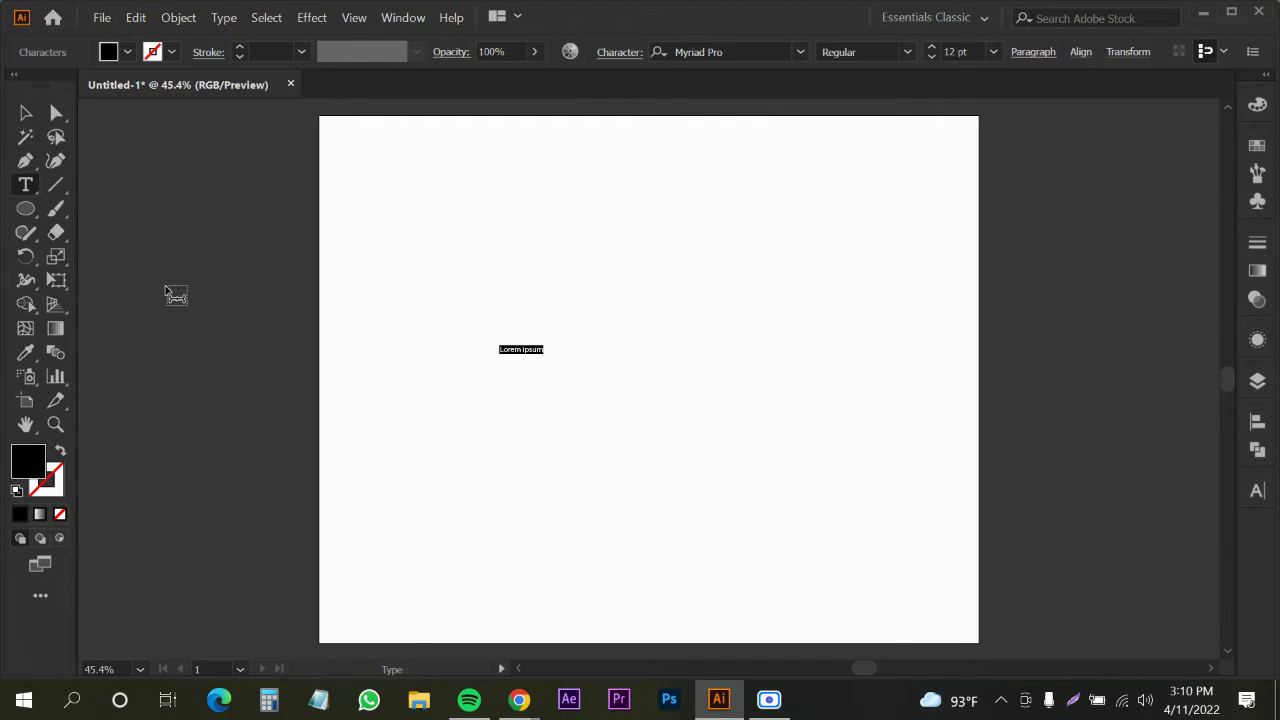
{"action": "key", "text": "Escape"}
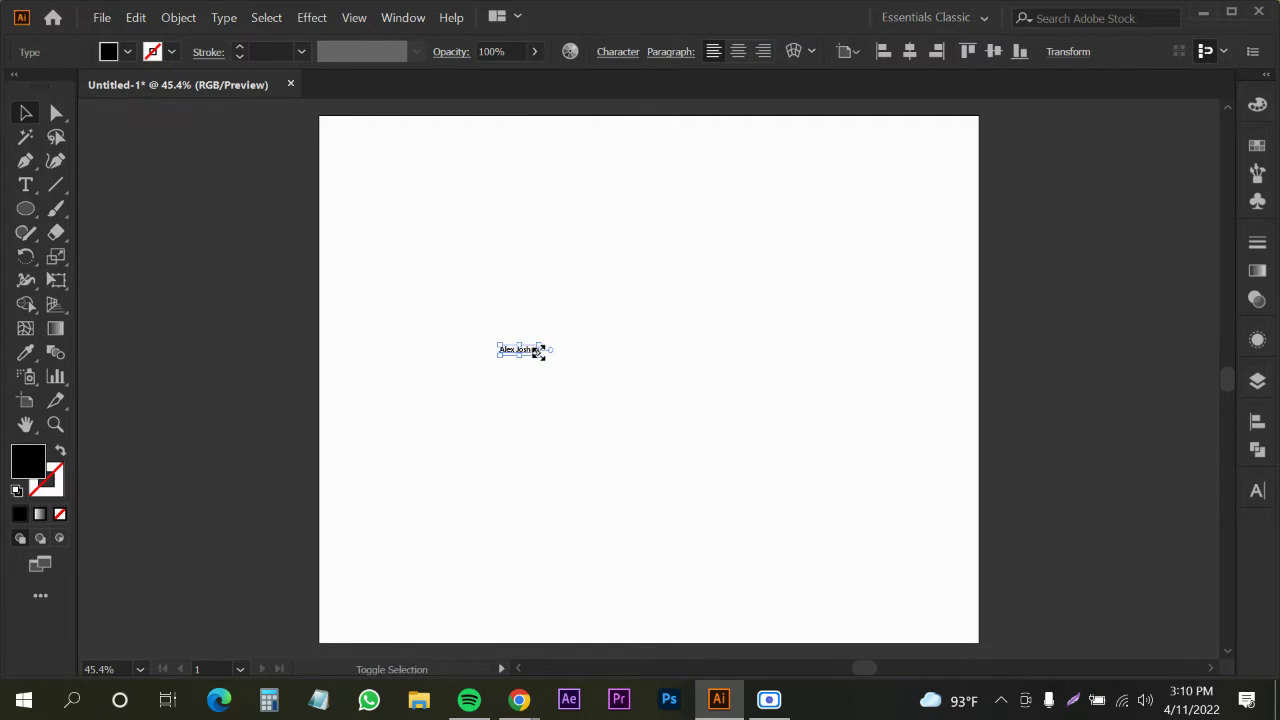
Enlarge the name text greatly and shift it slightly up and left
{"action": "left_click_drag", "start_coordinate": [538, 362], "coordinate": [817, 471]}
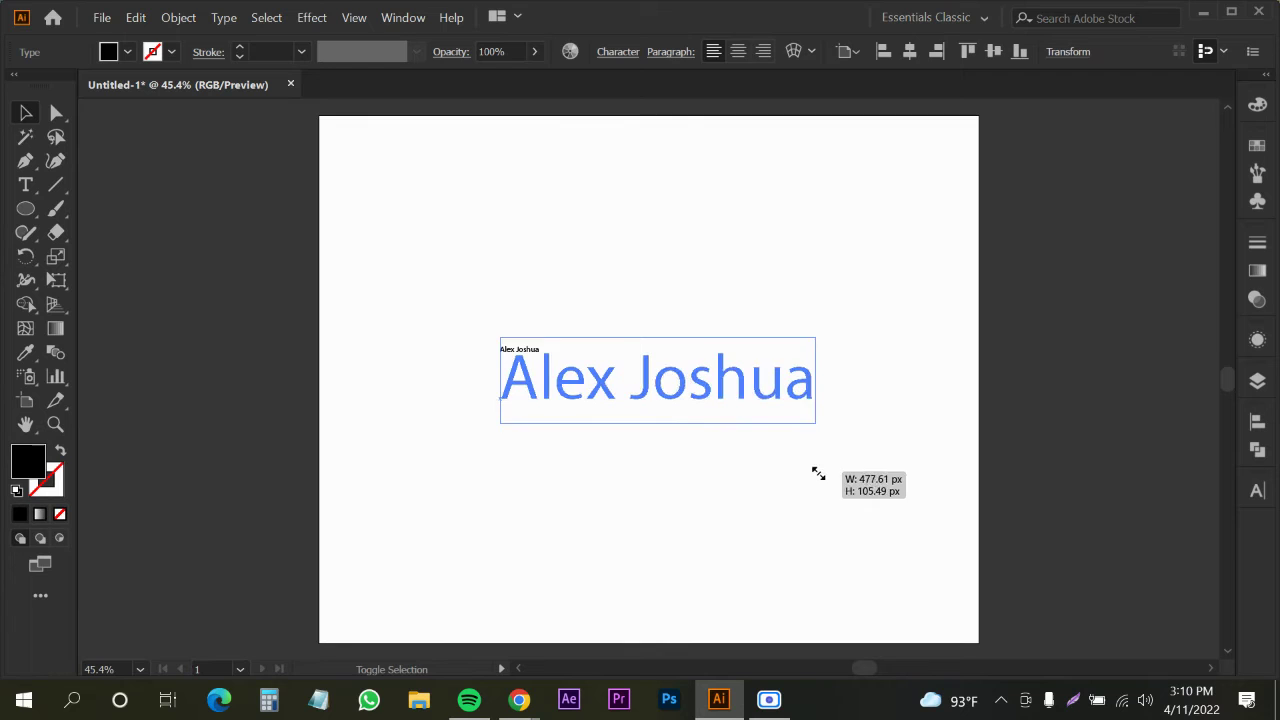
{"action": "left_click", "coordinate": [754, 474]}
{"action": "left_click_drag", "start_coordinate": [731, 406], "coordinate": [707, 432]}
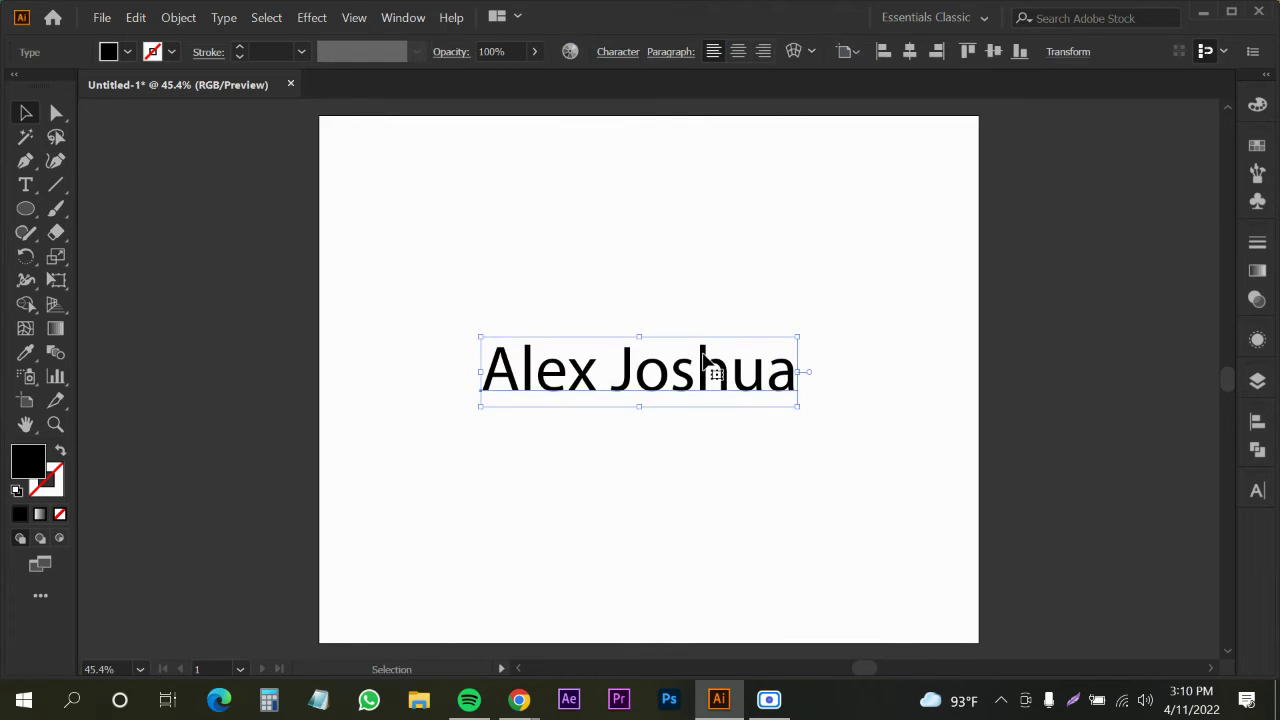
Filter the Character panel font list to Script fonts
{"action": "left_click", "coordinate": [617, 63]}
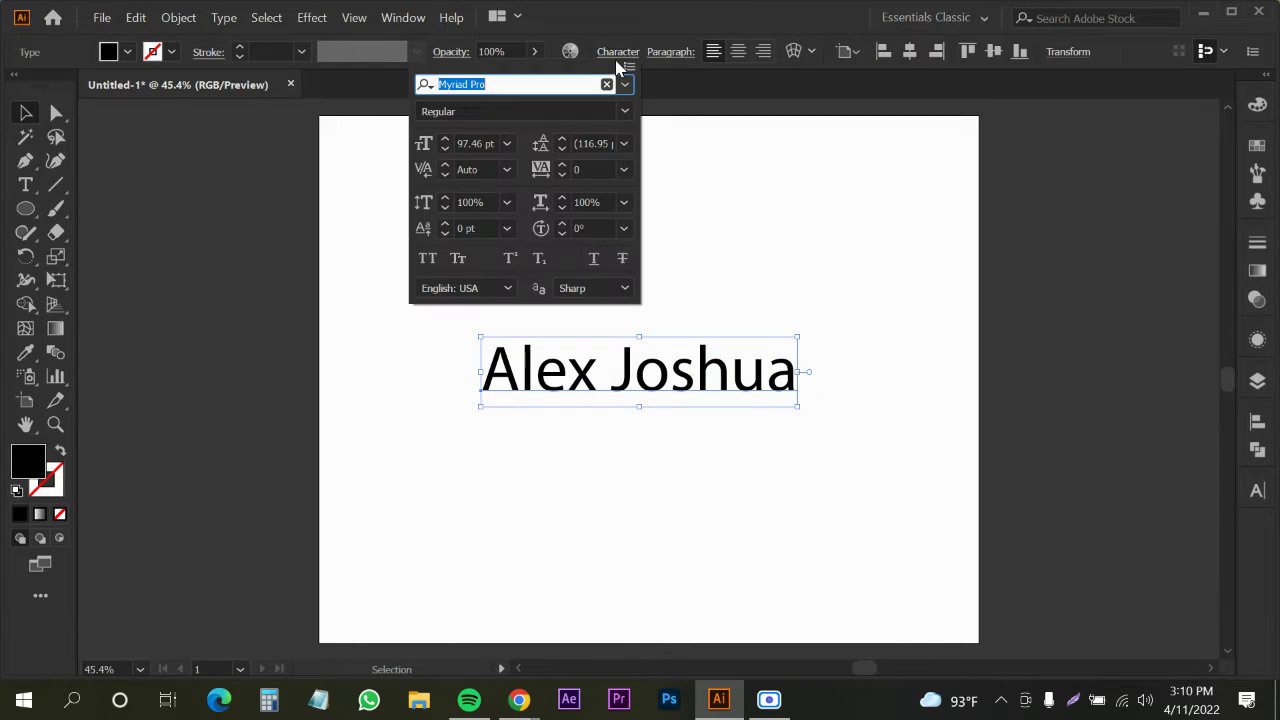
{"action": "left_click", "coordinate": [624, 86]}
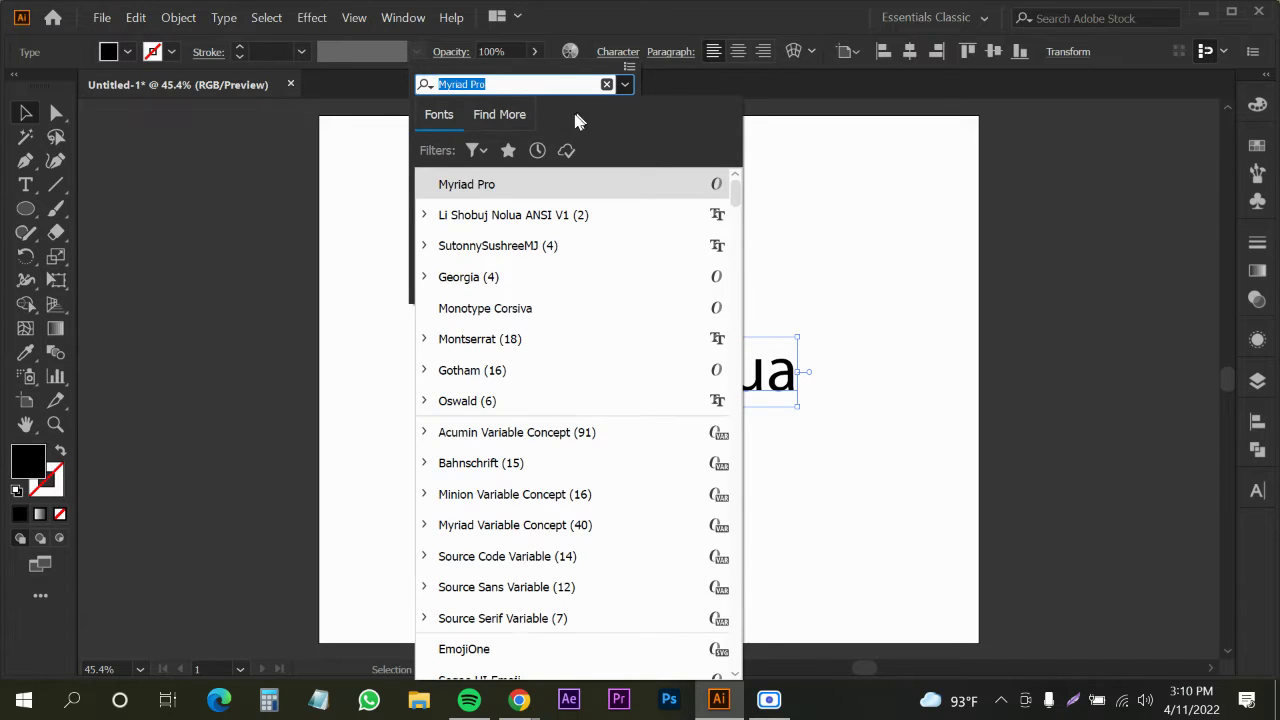
{"action": "left_click", "coordinate": [474, 150]}
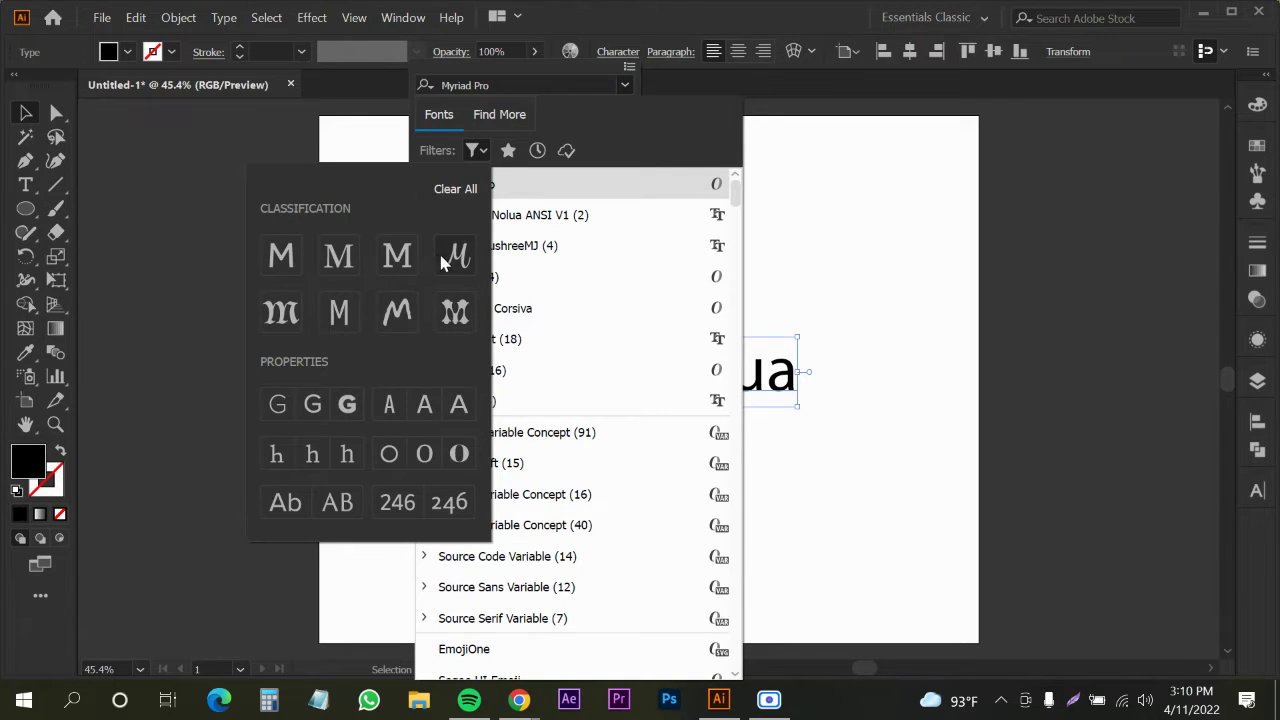
{"action": "left_click", "coordinate": [455, 256]}
{"action": "left_click", "coordinate": [617, 134]}
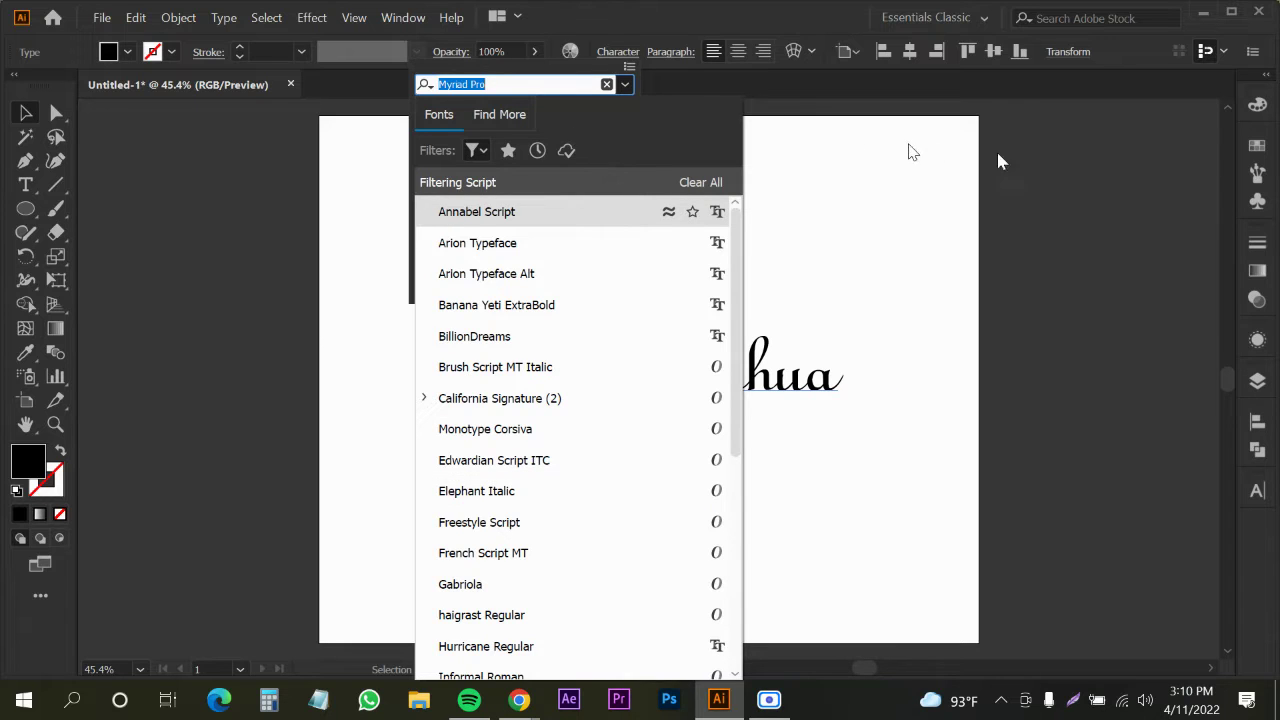
{"action": "key", "text": "Escape"}
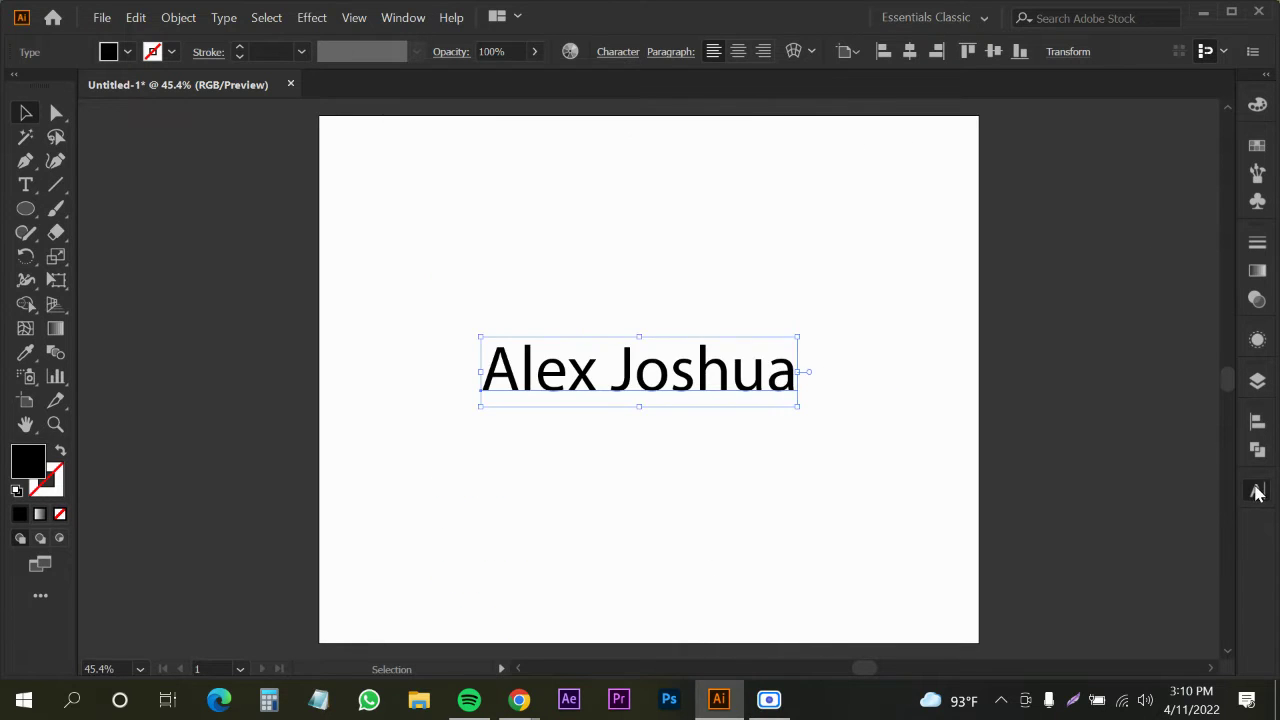
Apply Arion Typeface to the name and nudge it to the right
{"action": "left_click", "coordinate": [1258, 491]}
{"action": "left_click", "coordinate": [1221, 450]}
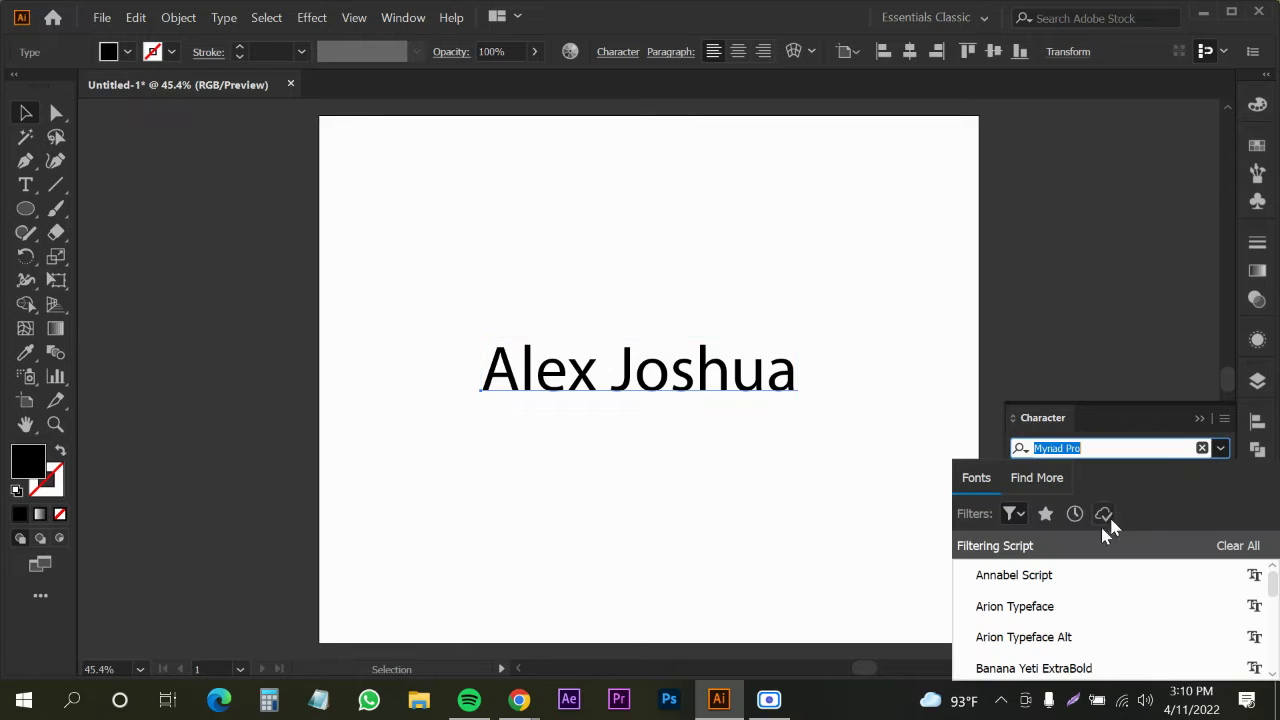
{"action": "left_click", "coordinate": [1076, 610]}
{"action": "mouse_move", "coordinate": [541, 418]}
{"action": "left_mouse_down"}
{"action": "mouse_move", "coordinate": [630, 418]}
{"action": "mouse_move", "coordinate": [587, 430]}
{"action": "left_mouse_up"}
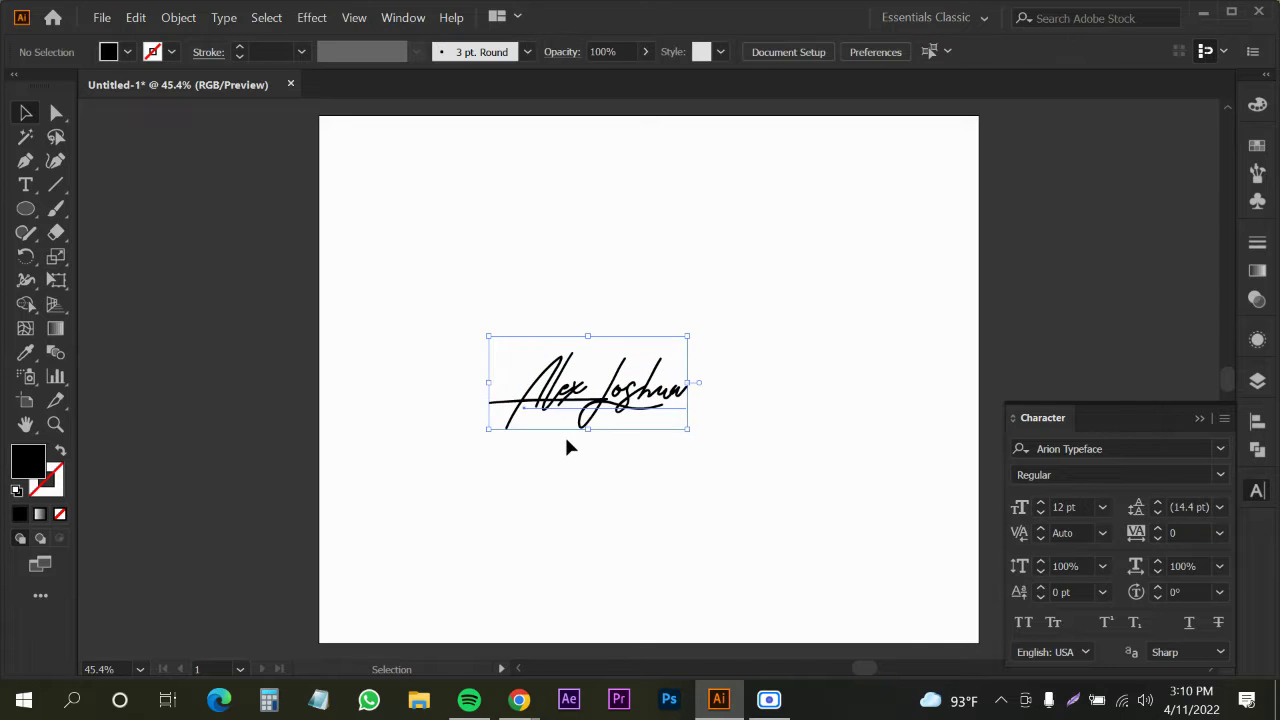
Alt-drag a spare copy of the signature onto the upper-right pasteboard
{"action": "left_click", "coordinate": [566, 447]}
{"action": "scroll", "coordinate": [615, 388], "scroll_direction": "down", "scroll_amount": 2}
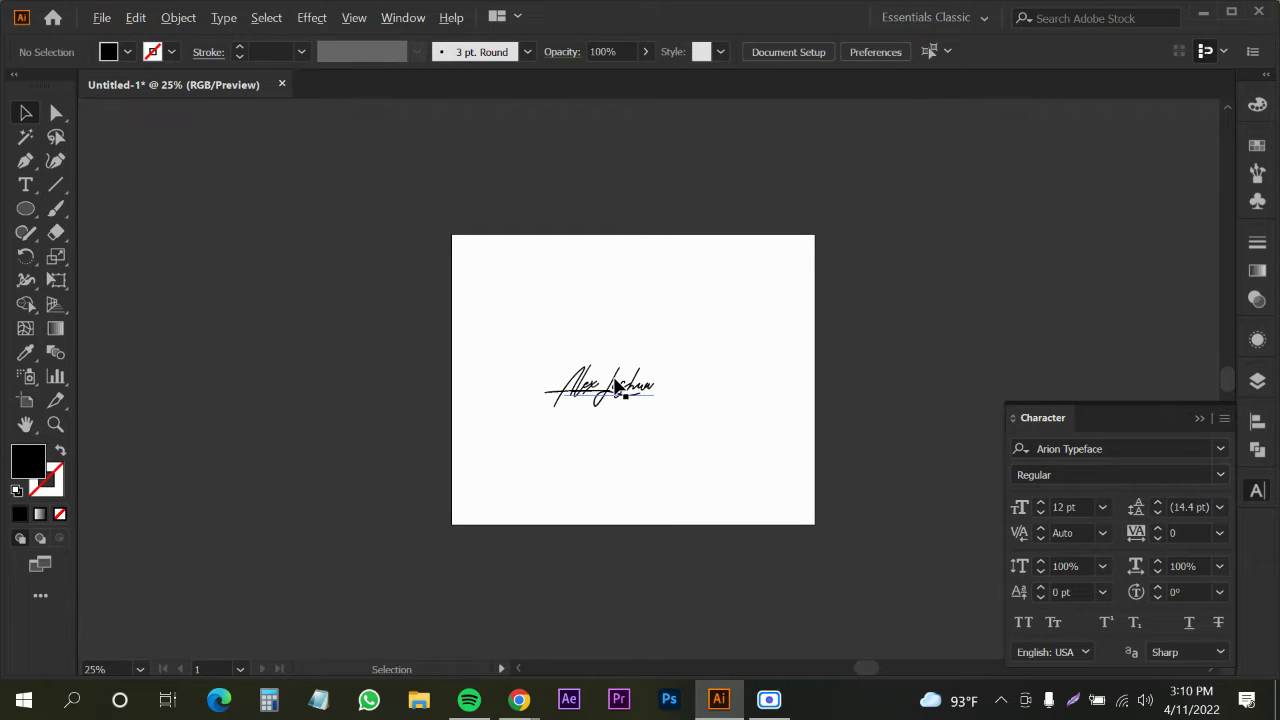
{"action": "mouse_move", "coordinate": [615, 385]}
{"action": "left_mouse_down"}
{"action": "mouse_move", "coordinate": [630, 408]}
{"action": "mouse_move", "coordinate": [873, 330]}
{"action": "mouse_move", "coordinate": [952, 222]}
{"action": "mouse_move", "coordinate": [923, 251]}
{"action": "left_mouse_up"}
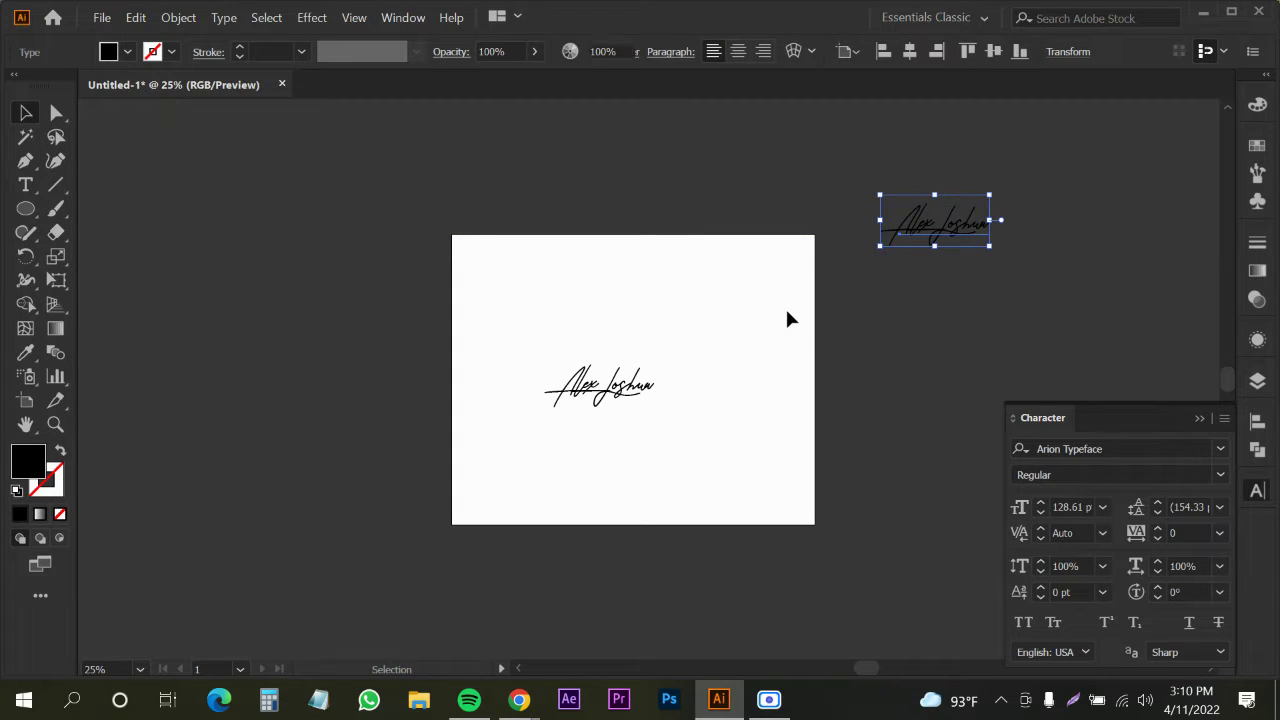
Select the duplicate and artboard signatures in turn and check the font name
{"action": "left_click", "coordinate": [789, 320]}
{"action": "left_click_drag", "start_coordinate": [852, 188], "coordinate": [1015, 264]}
{"action": "left_click", "coordinate": [851, 380]}
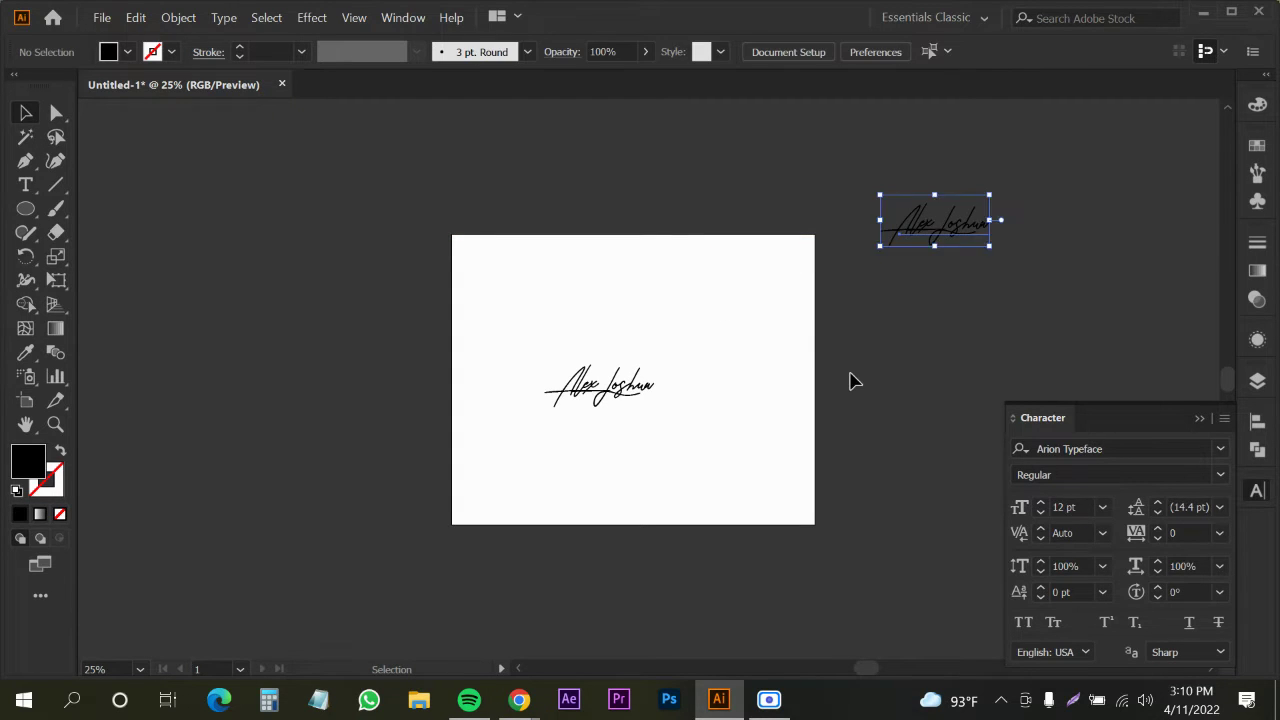
{"action": "left_click", "coordinate": [920, 240]}
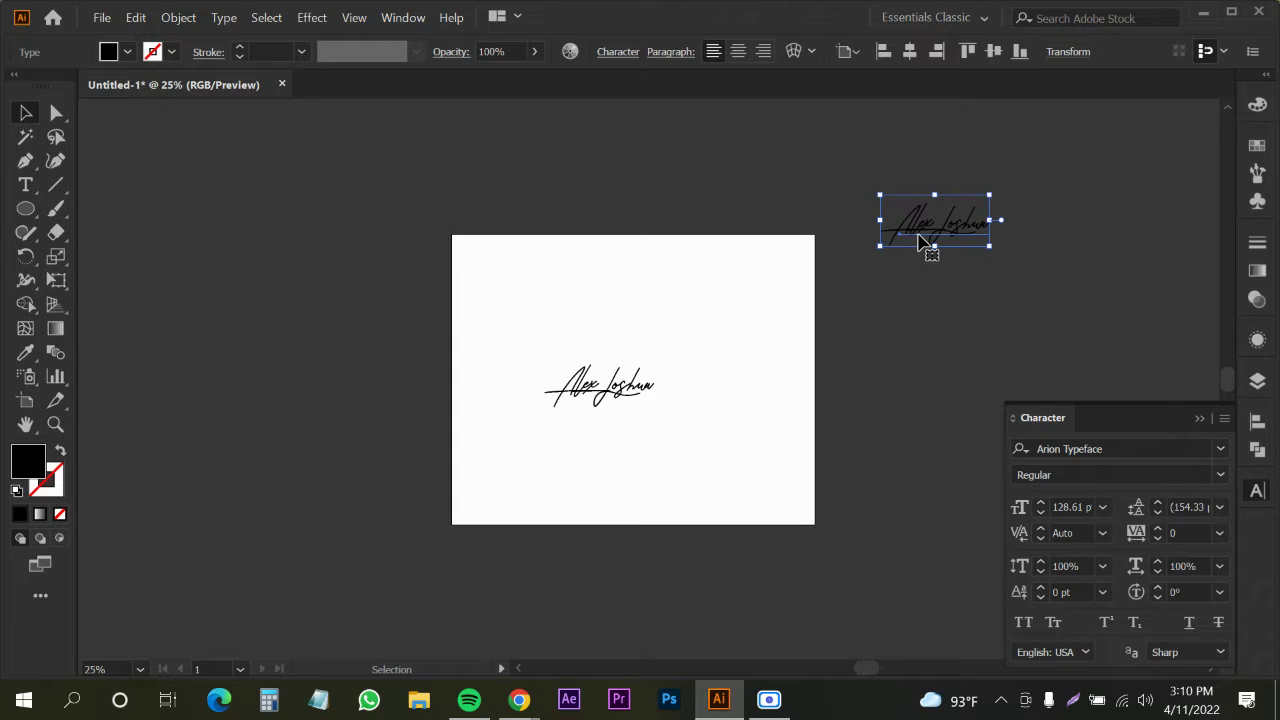
{"action": "left_click", "coordinate": [750, 248]}
{"action": "left_click_drag", "start_coordinate": [850, 181], "coordinate": [988, 248]}
{"action": "left_click", "coordinate": [786, 237]}
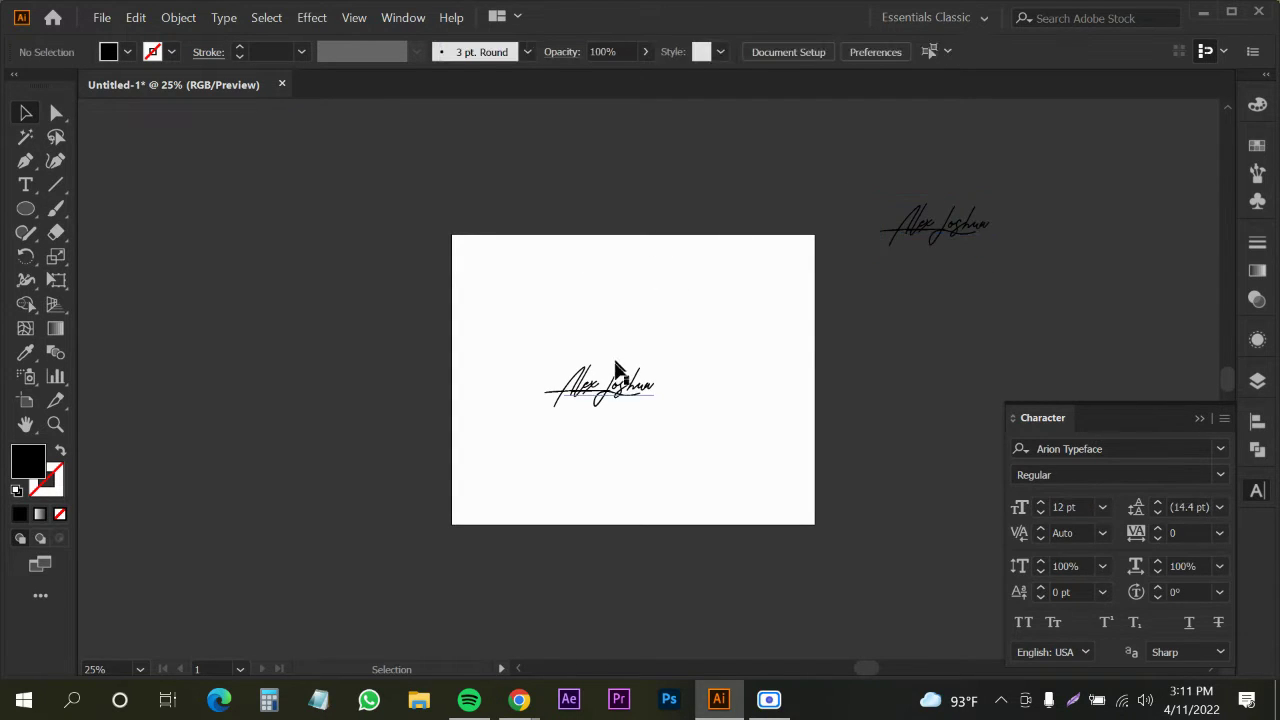
{"action": "left_click", "coordinate": [615, 374]}
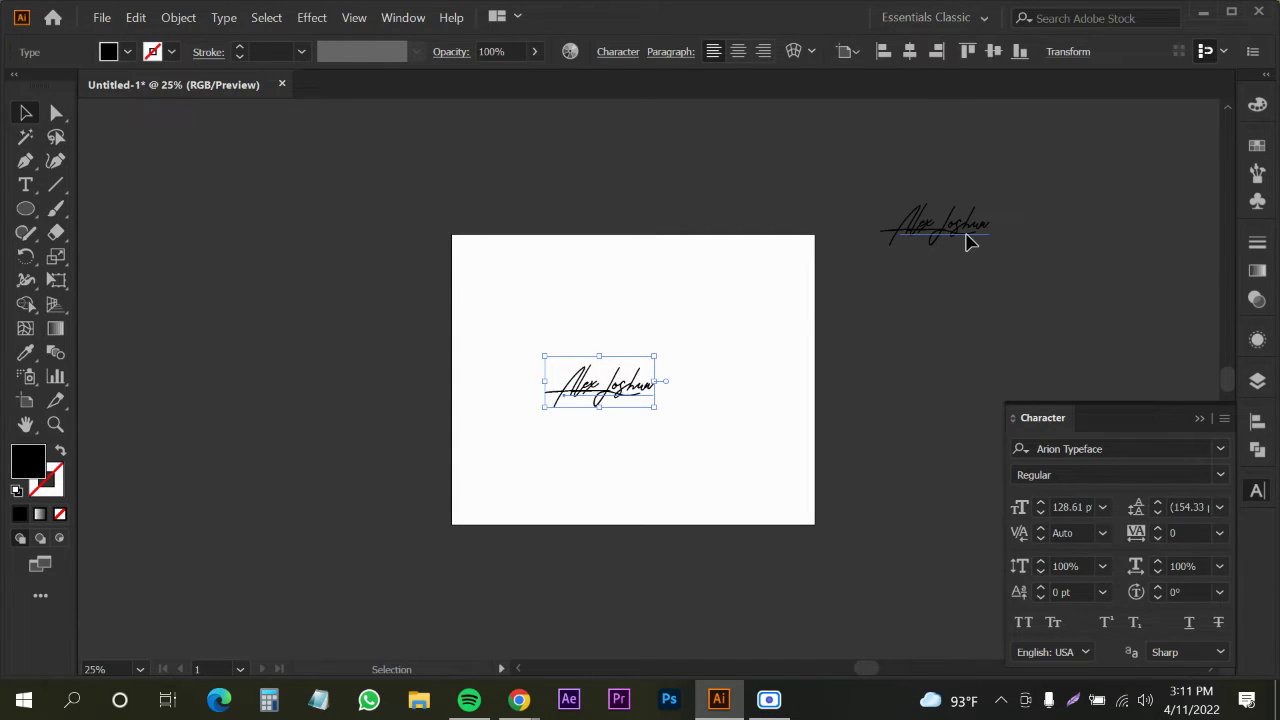
{"action": "left_click", "coordinate": [966, 240]}
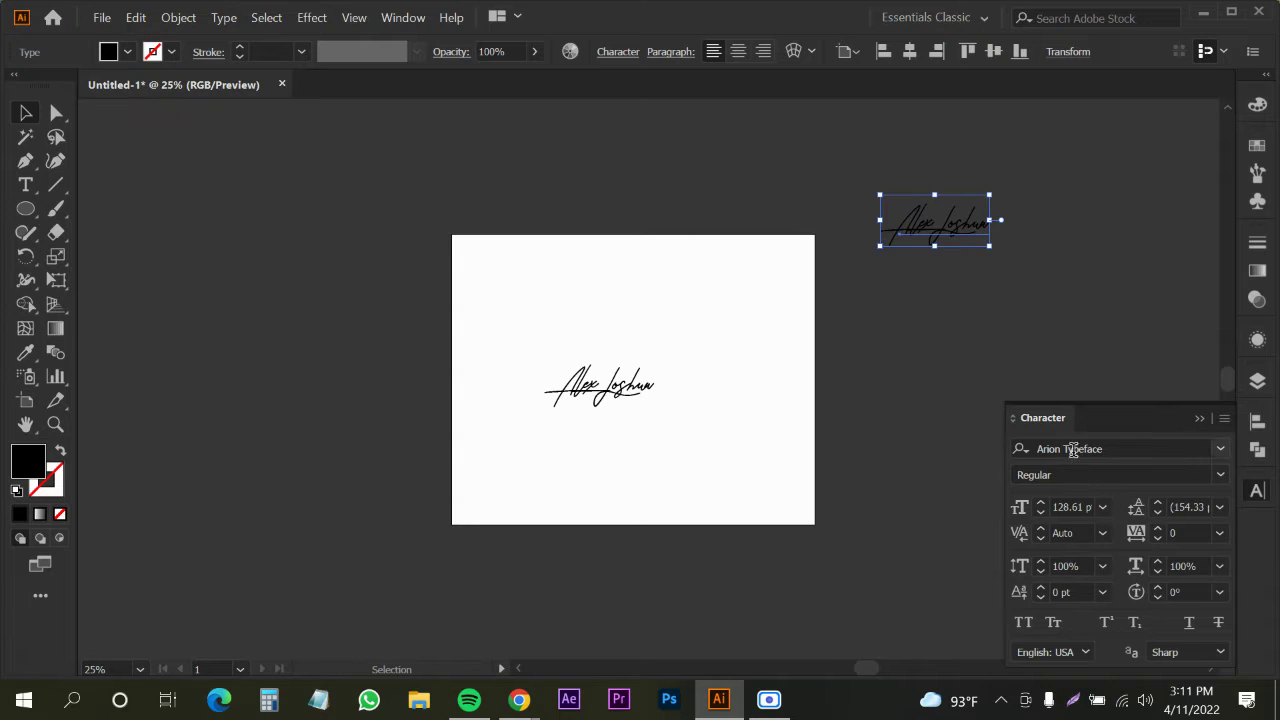
{"action": "left_click", "coordinate": [1050, 448]}
{"action": "left_click", "coordinate": [769, 476]}
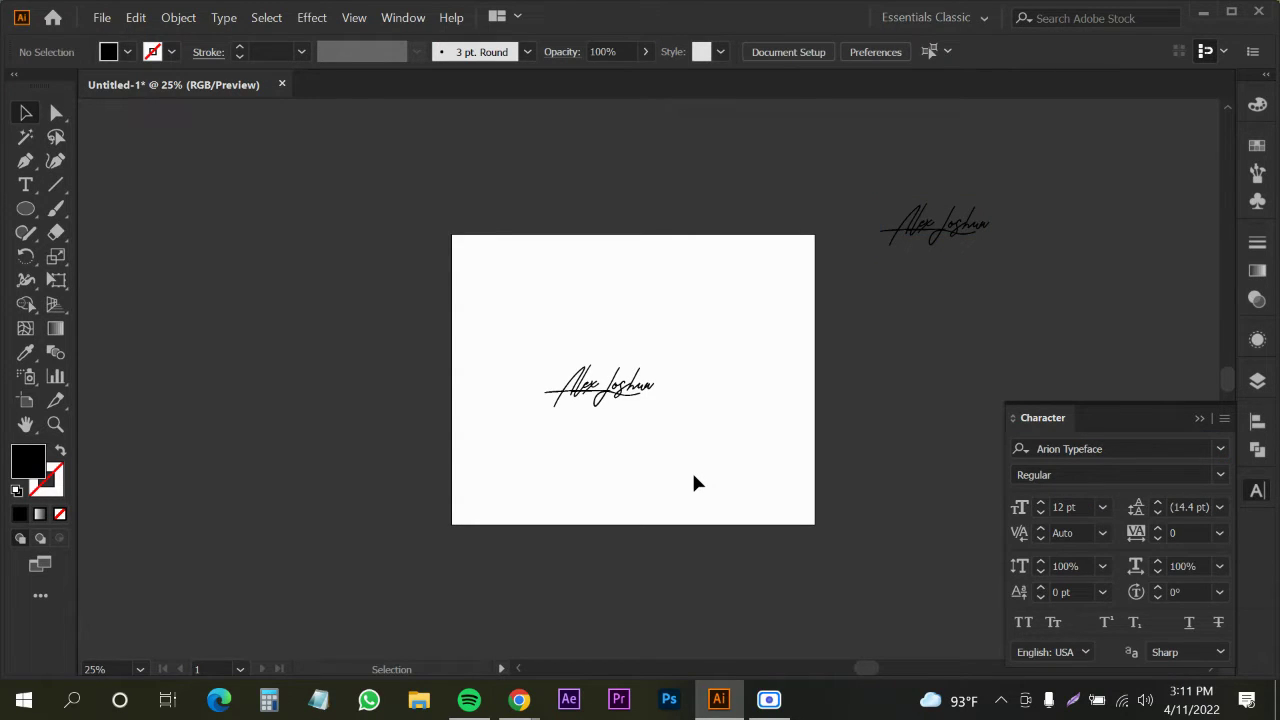
Stretch the artboard signature wider with its right-middle handle
{"action": "left_click", "coordinate": [588, 405]}
{"action": "scroll", "coordinate": [626, 409], "scroll_direction": "up", "scroll_amount": 1}
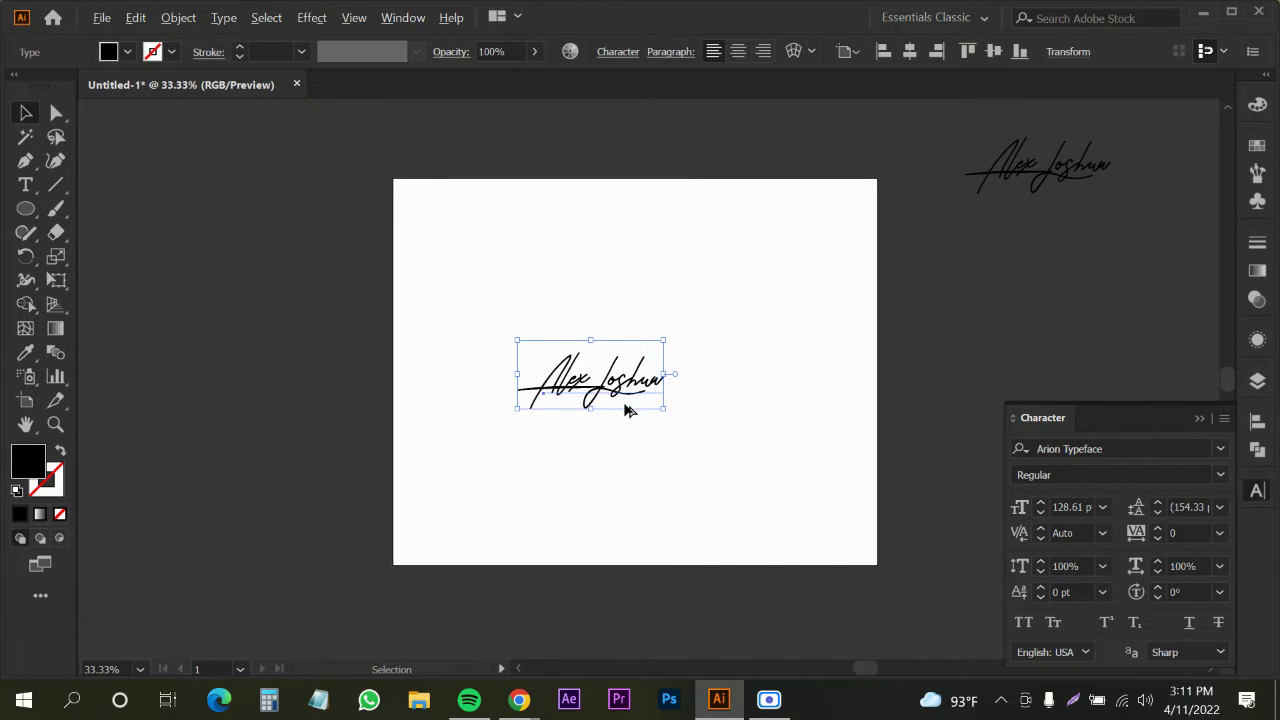
{"action": "scroll", "coordinate": [626, 409], "scroll_direction": "up", "scroll_amount": 1}
{"action": "left_click_drag", "start_coordinate": [688, 366], "coordinate": [762, 365]}
{"action": "key", "text": "ctrl+shift+o"}
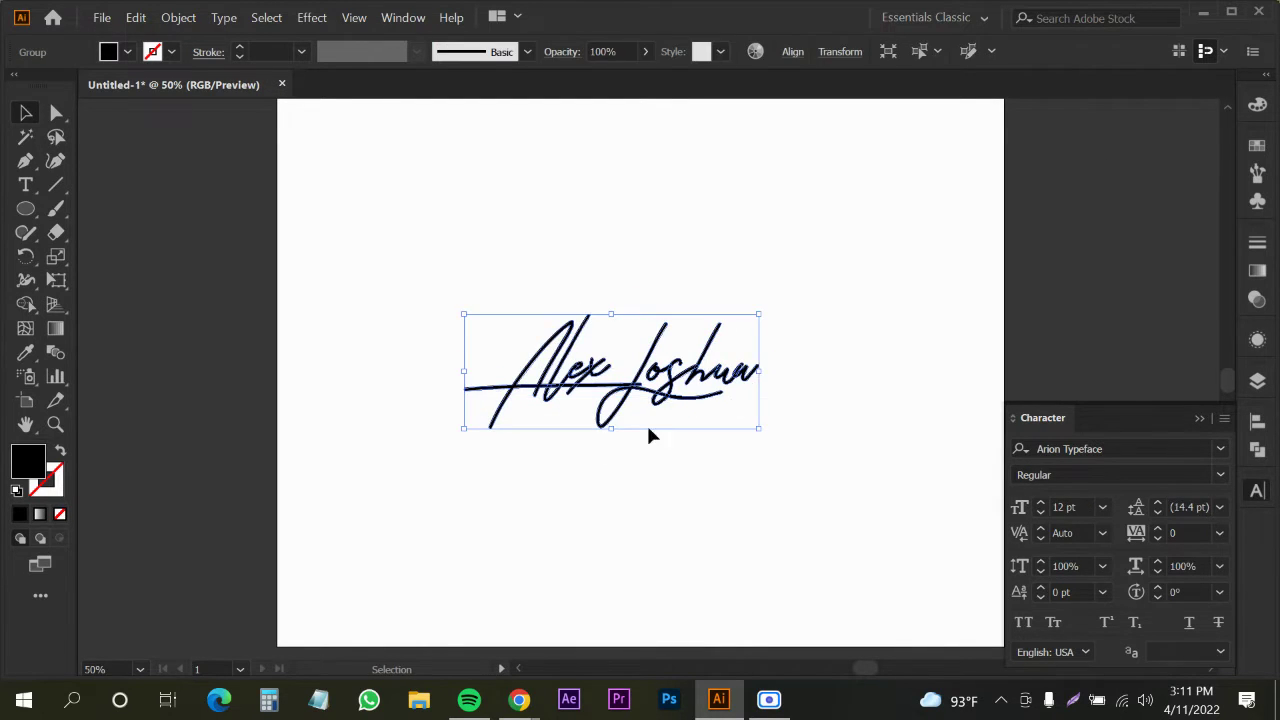
{"action": "left_click", "coordinate": [540, 460]}
{"action": "scroll", "coordinate": [594, 400], "scroll_direction": "up", "scroll_amount": 3}
{"action": "scroll", "coordinate": [590, 380], "scroll_direction": "down", "scroll_amount": 1}
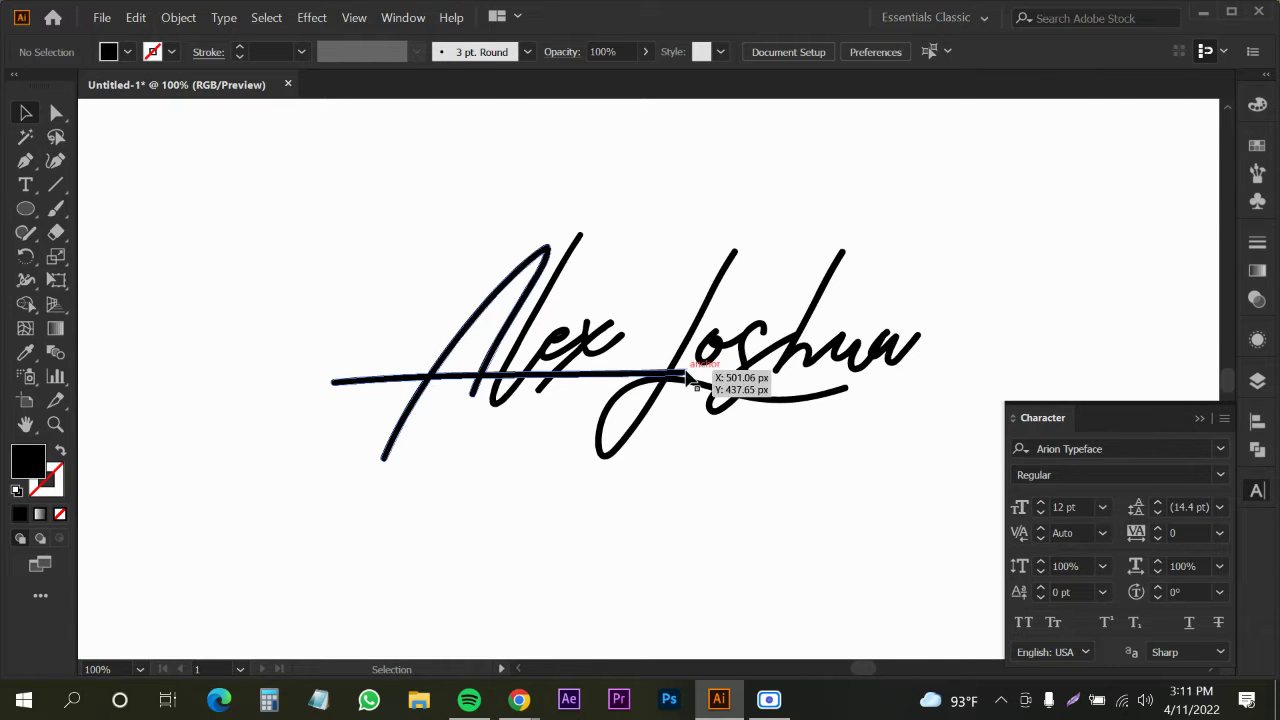
{"action": "left_click", "coordinate": [590, 380]}
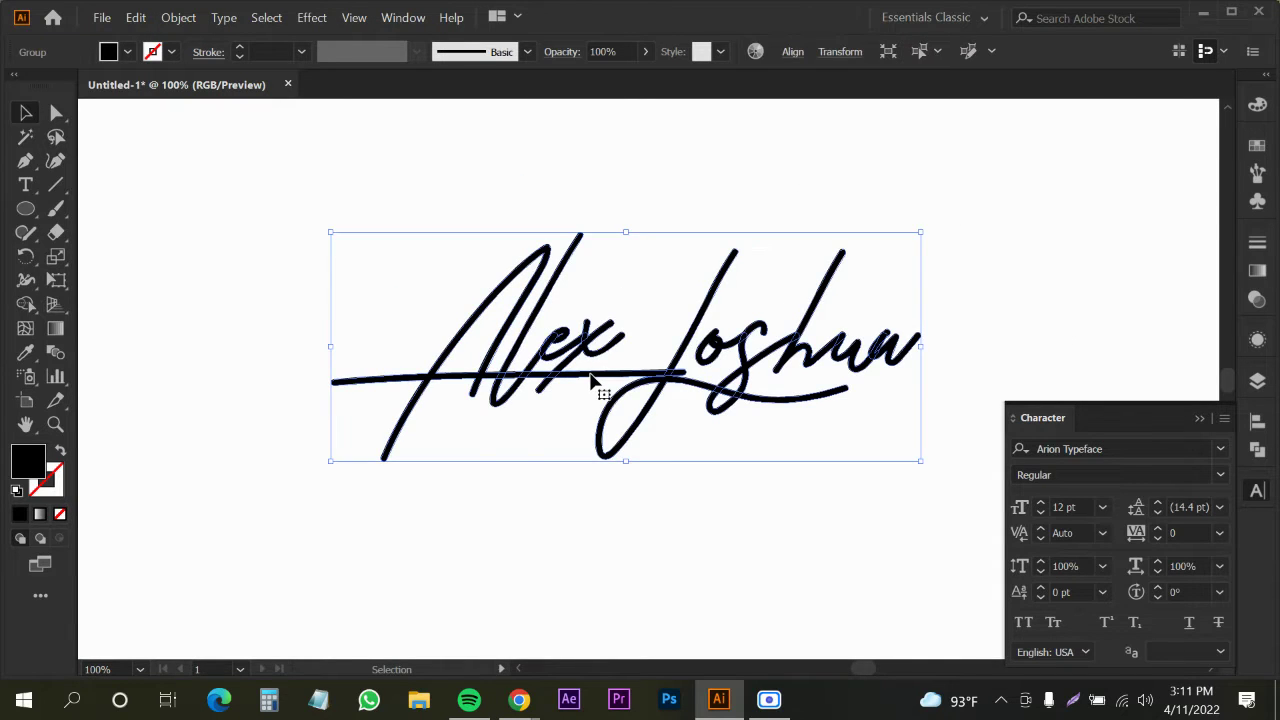
{"action": "left_click", "coordinate": [480, 451]}
{"action": "scroll", "coordinate": [571, 337], "scroll_direction": "down", "scroll_amount": 3}
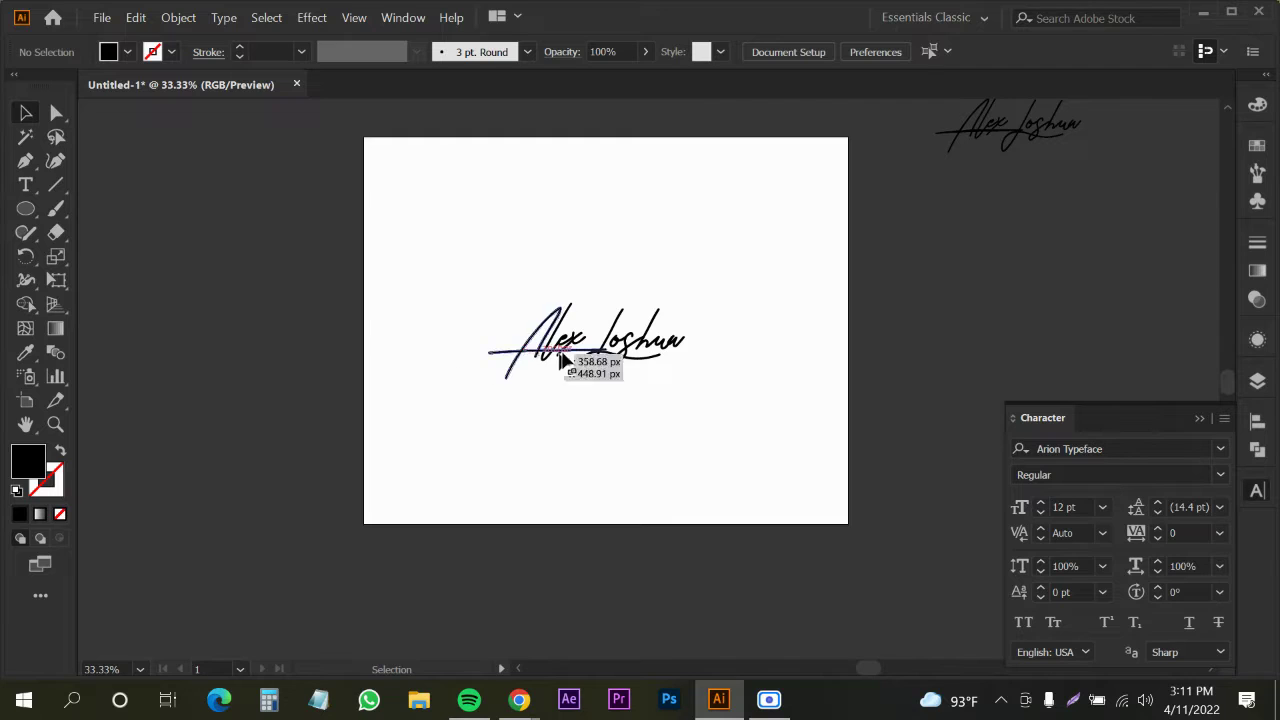
{"action": "scroll", "coordinate": [577, 356], "scroll_direction": "up", "scroll_amount": 2}
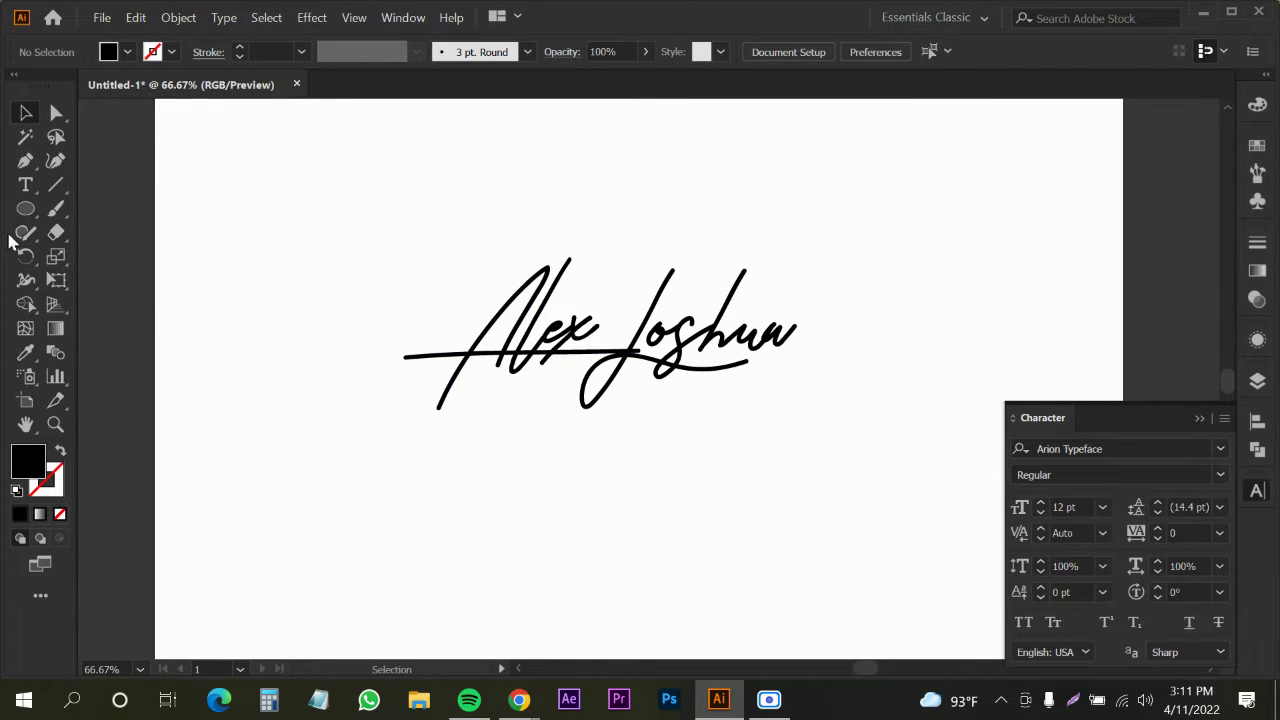
Start a new text object below the signature with a placeholder 'A'
{"action": "left_click", "coordinate": [30, 185]}
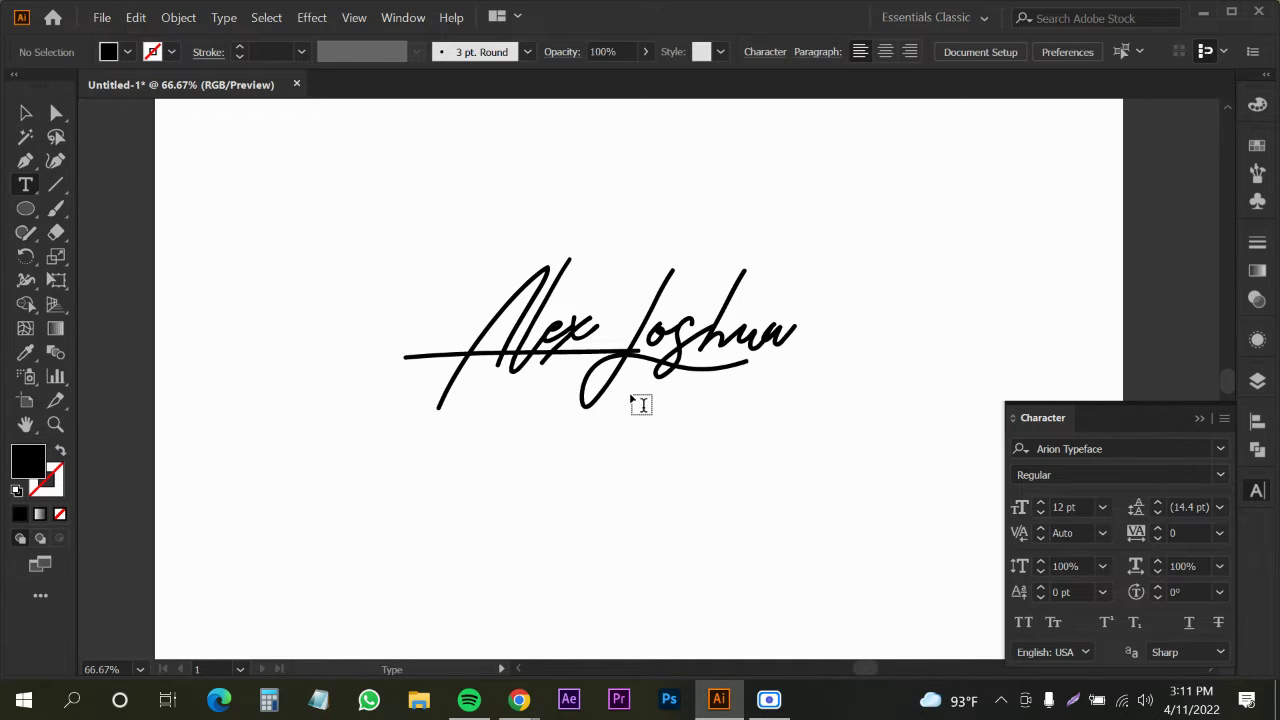
{"action": "left_click", "coordinate": [643, 418]}
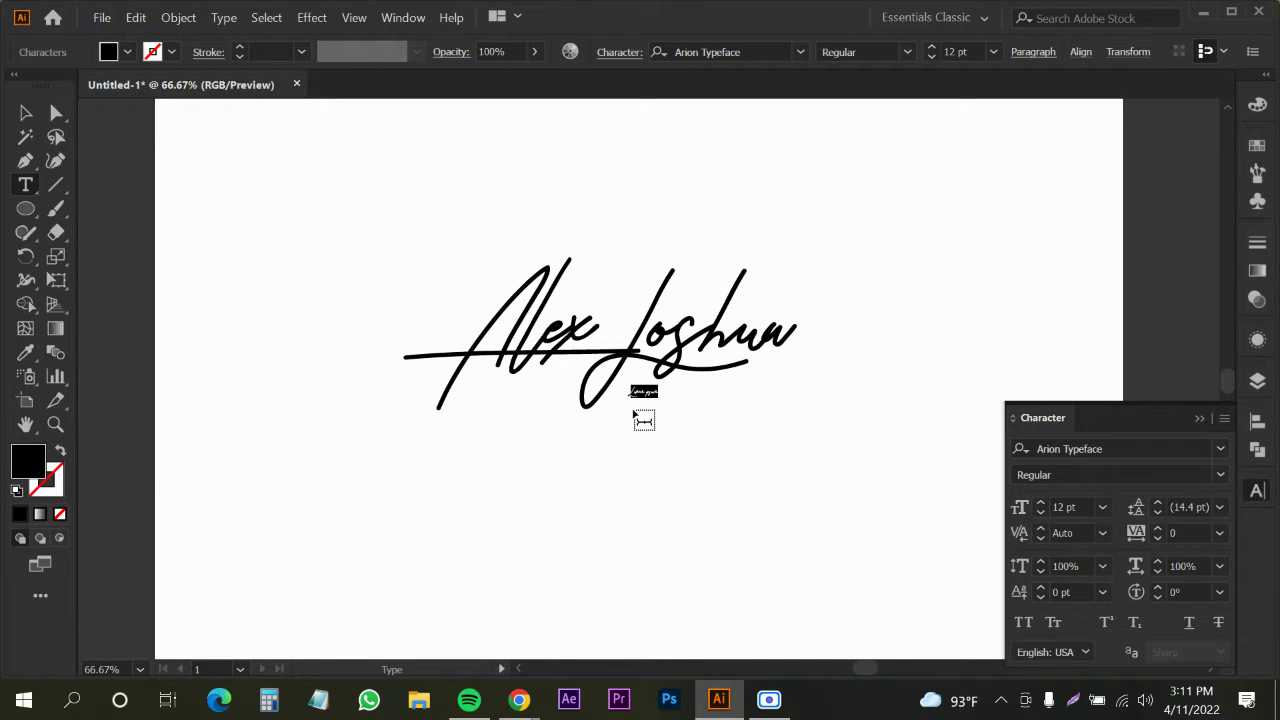
{"action": "type", "text": "A"}
Set the new text's font to Bell MT through the Serif filter
{"action": "left_click", "coordinate": [27, 116]}
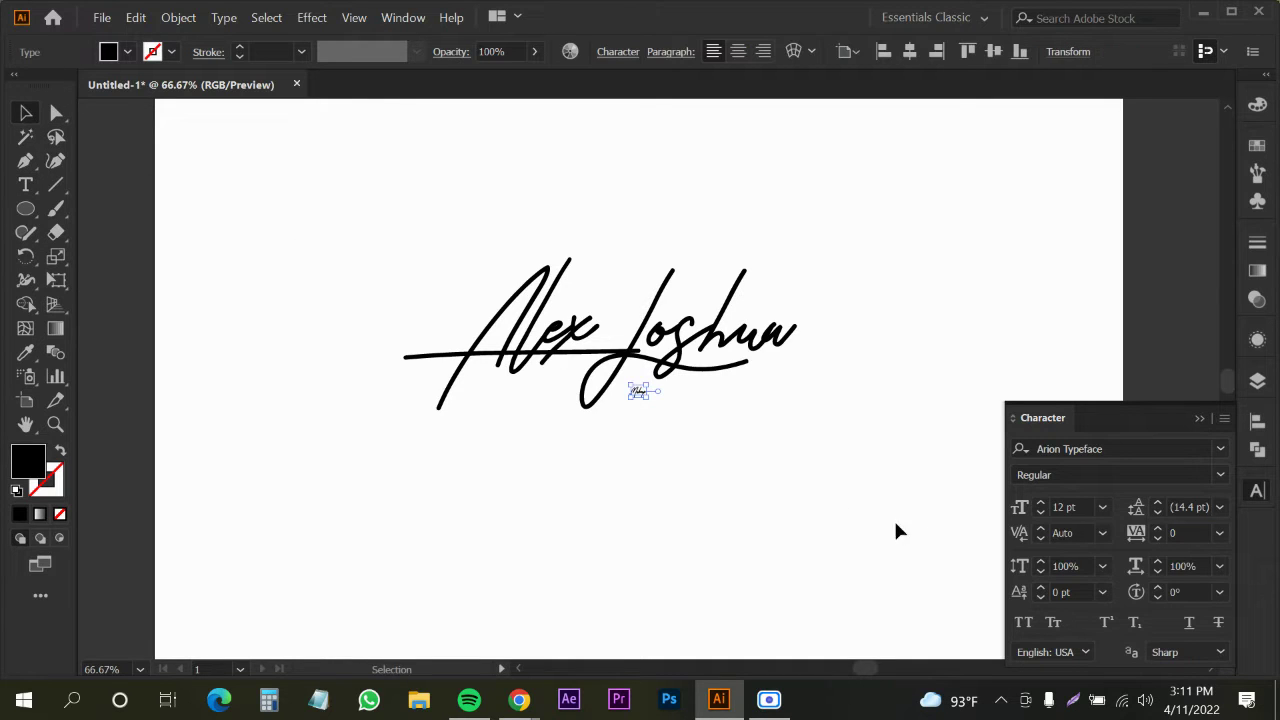
{"action": "left_click", "coordinate": [1140, 450]}
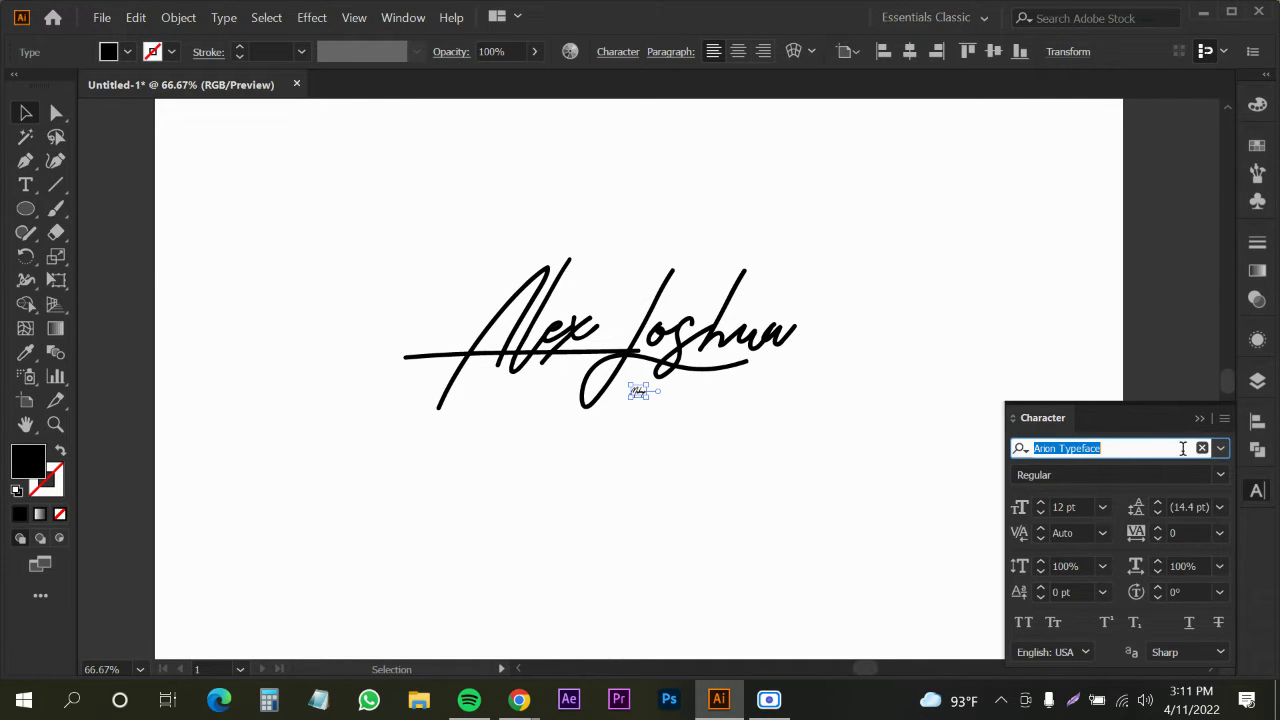
{"action": "left_click", "coordinate": [1221, 449]}
{"action": "left_click", "coordinate": [1015, 514]}
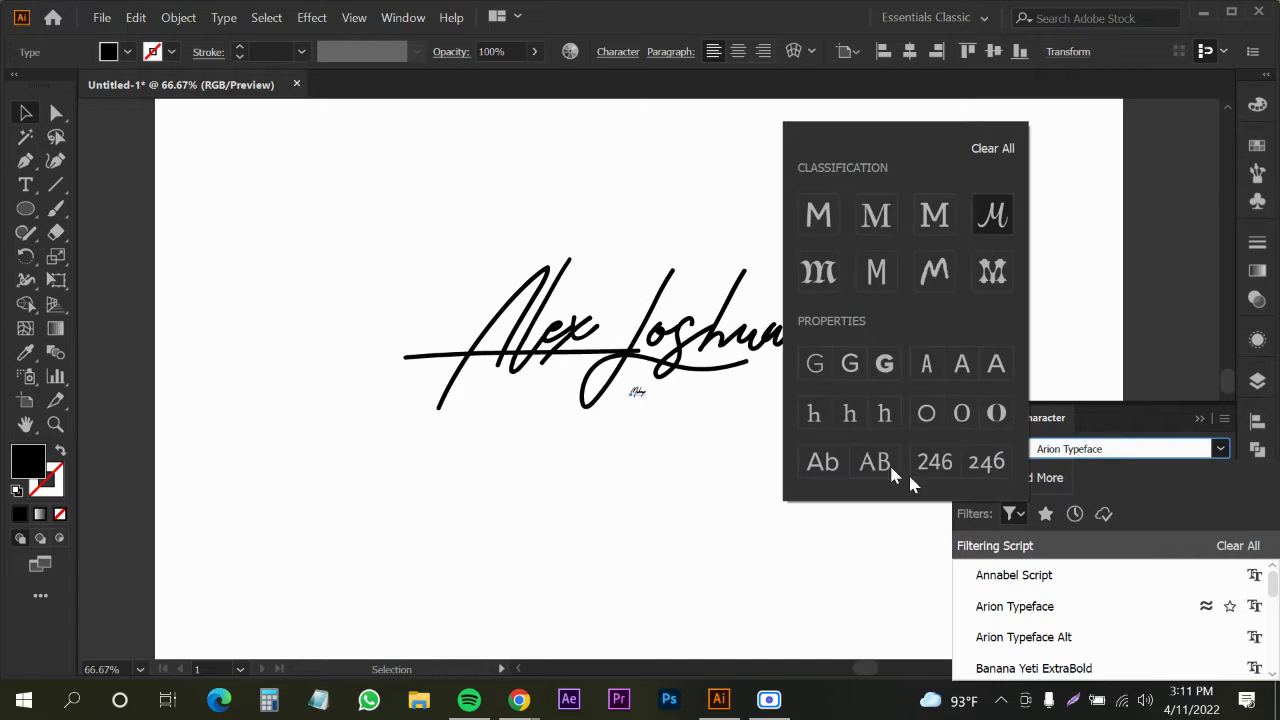
{"action": "left_click", "coordinate": [870, 222]}
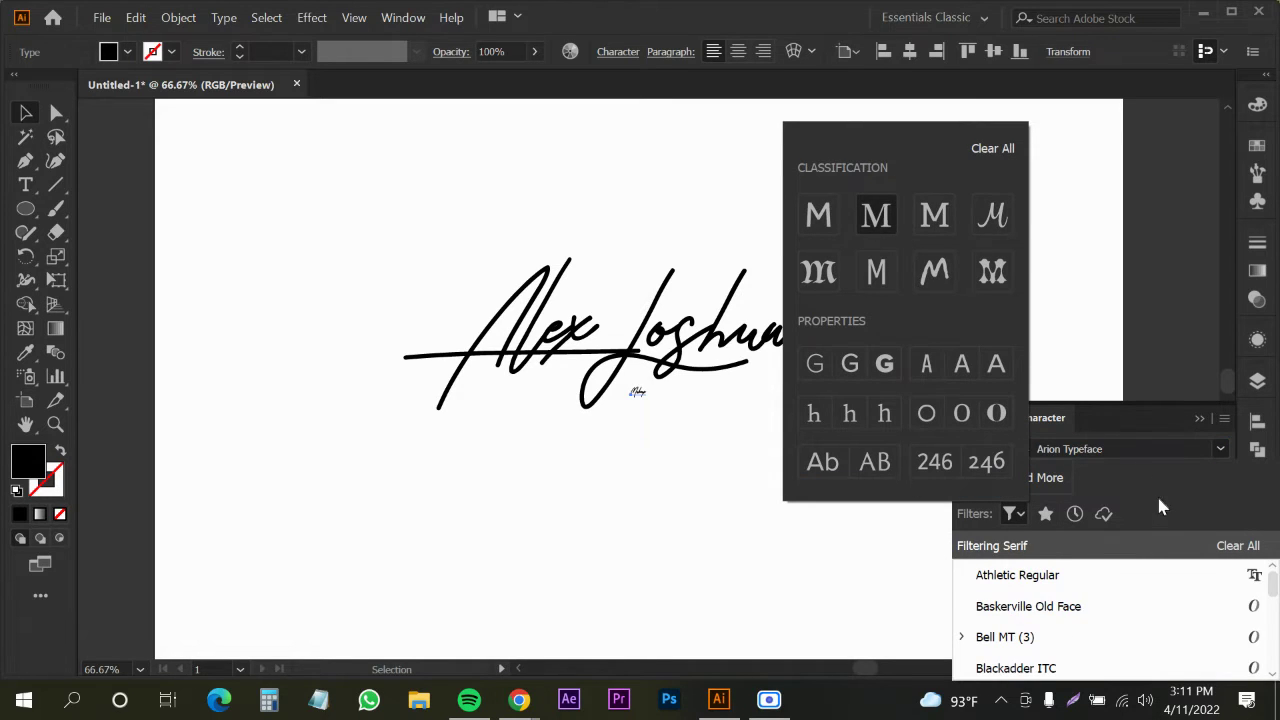
{"action": "left_click", "coordinate": [1030, 648]}
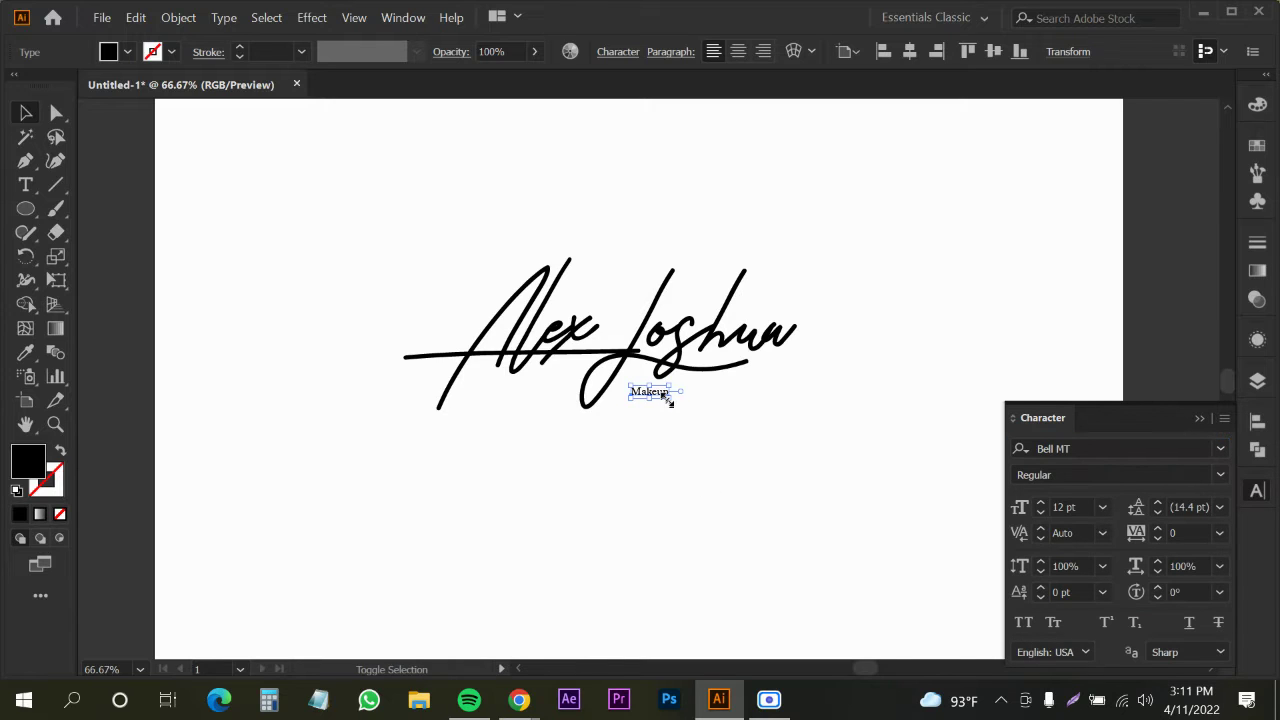
Enlarge 'Makeup', widen its tracking twice with Alt+Right, and outline it
{"action": "left_click_drag", "start_coordinate": [668, 398], "coordinate": [700, 413]}
{"action": "key", "text": "alt+Right"}
{"action": "key", "text": "alt+Right"}
{"action": "key", "text": "alt+Right"}
{"action": "key", "text": "alt+Right"}
{"action": "key", "text": "alt+Right"}
{"action": "key", "text": "alt+Right"}
{"action": "key", "text": "alt+Right"}
{"action": "key", "text": "alt+Right"}
{"action": "key", "text": "alt+Right"}
{"action": "key", "text": "alt+Right"}
{"action": "key", "text": "alt+Right"}
{"action": "key", "text": "alt+Right"}
{"action": "key", "text": "alt+Right"}
{"action": "key", "text": "alt+Right"}
{"action": "key", "text": "alt+Right"}
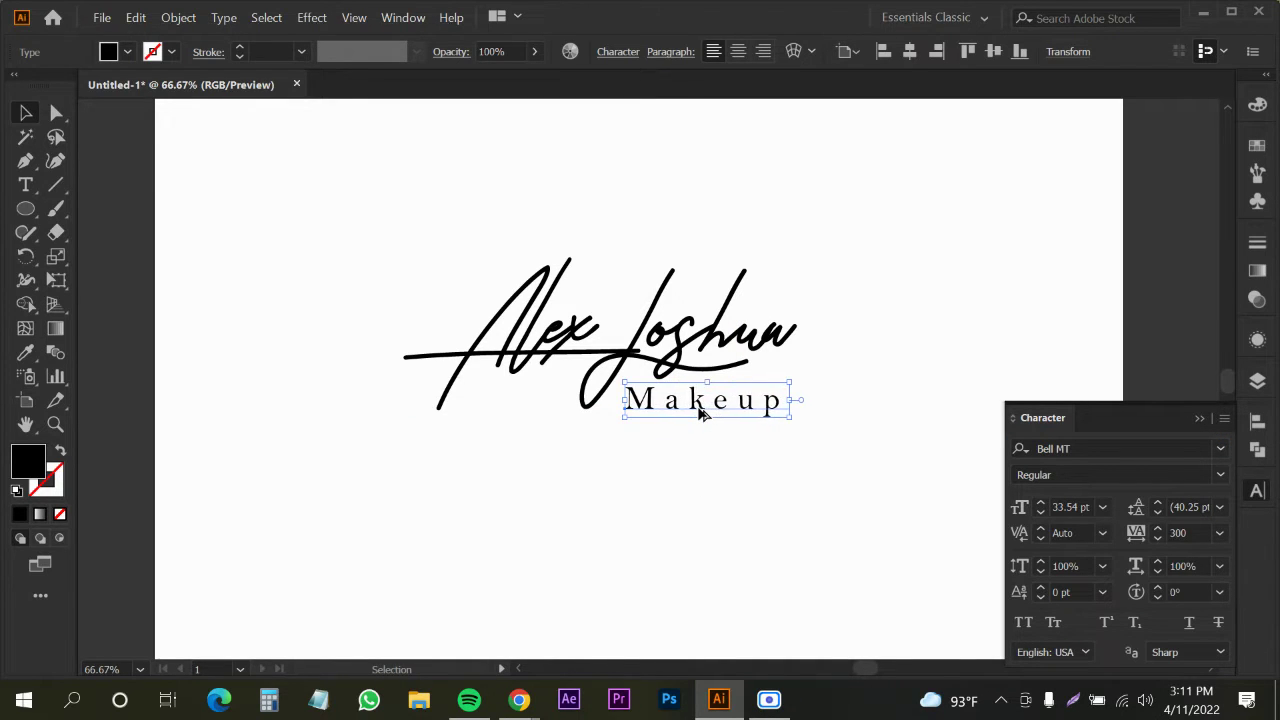
{"action": "key", "text": "alt+Right"}
{"action": "key", "text": "alt+Right"}
{"action": "key", "text": "alt+Right"}
{"action": "key", "text": "alt+Right"}
{"action": "key", "text": "alt+Right"}
{"action": "key", "text": "alt+Right"}
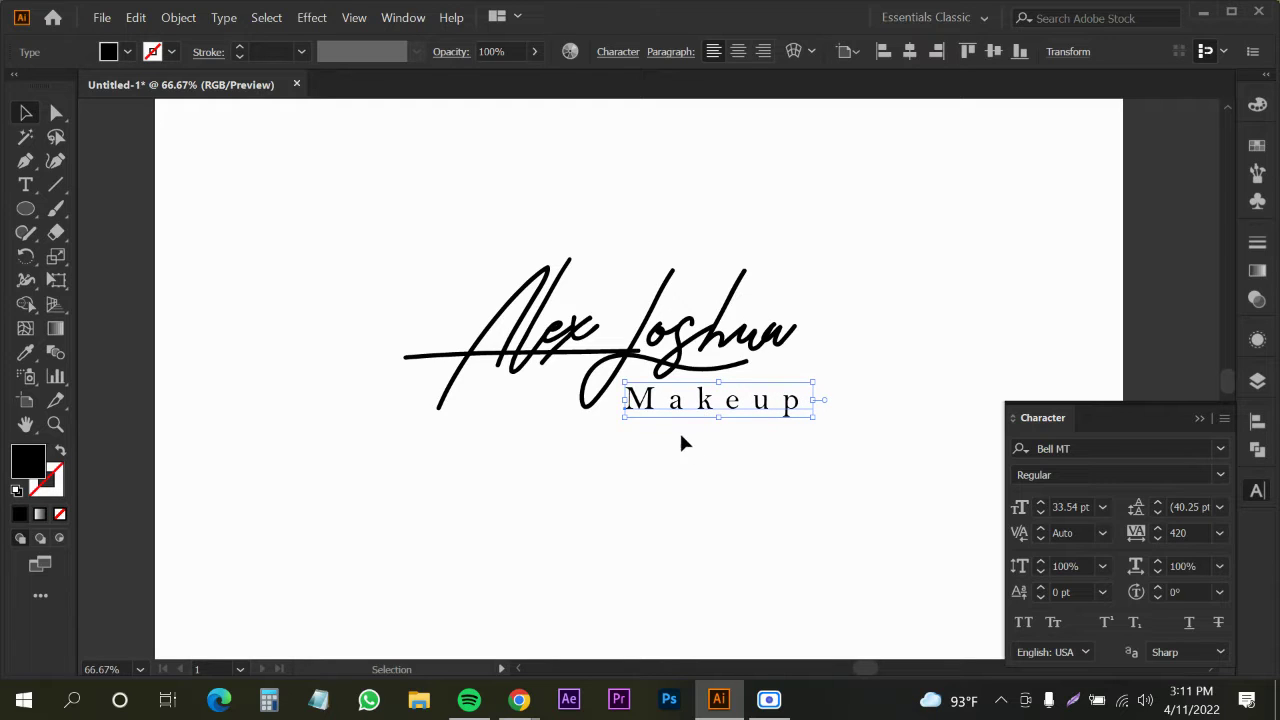
{"action": "key", "text": "ctrl+shift+o"}
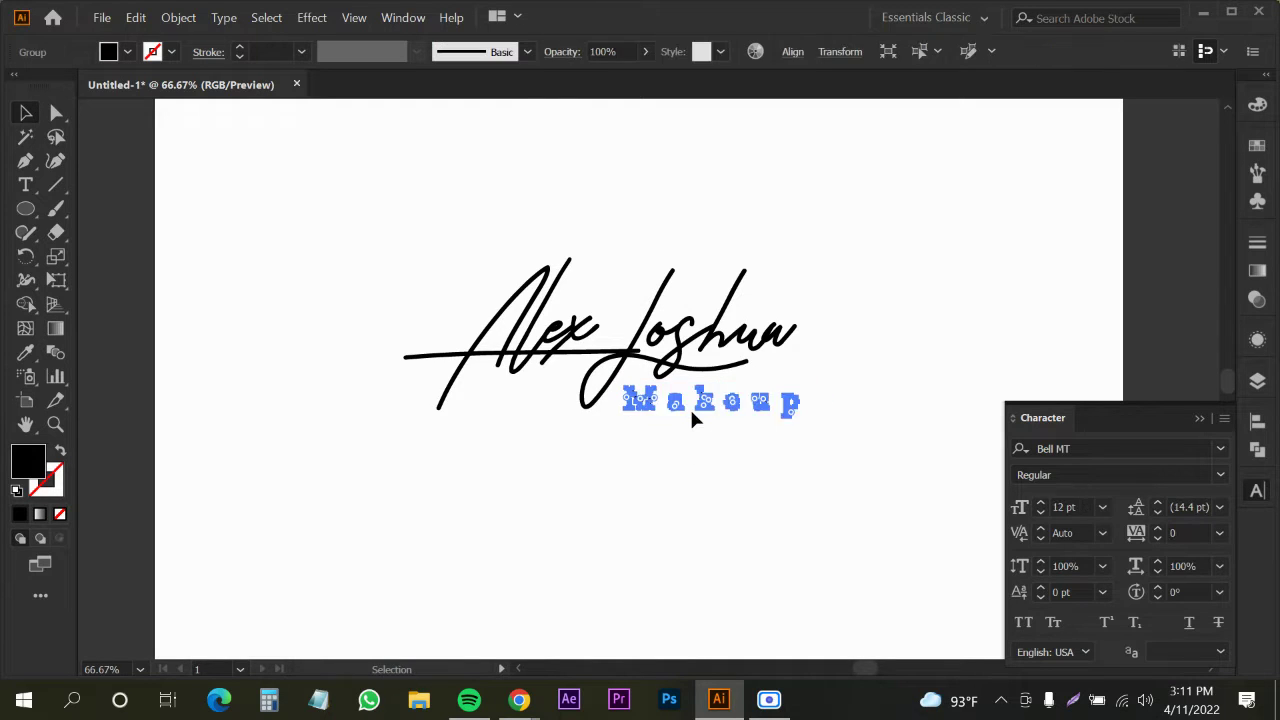
{"action": "key", "text": "ctrl+shift+a"}
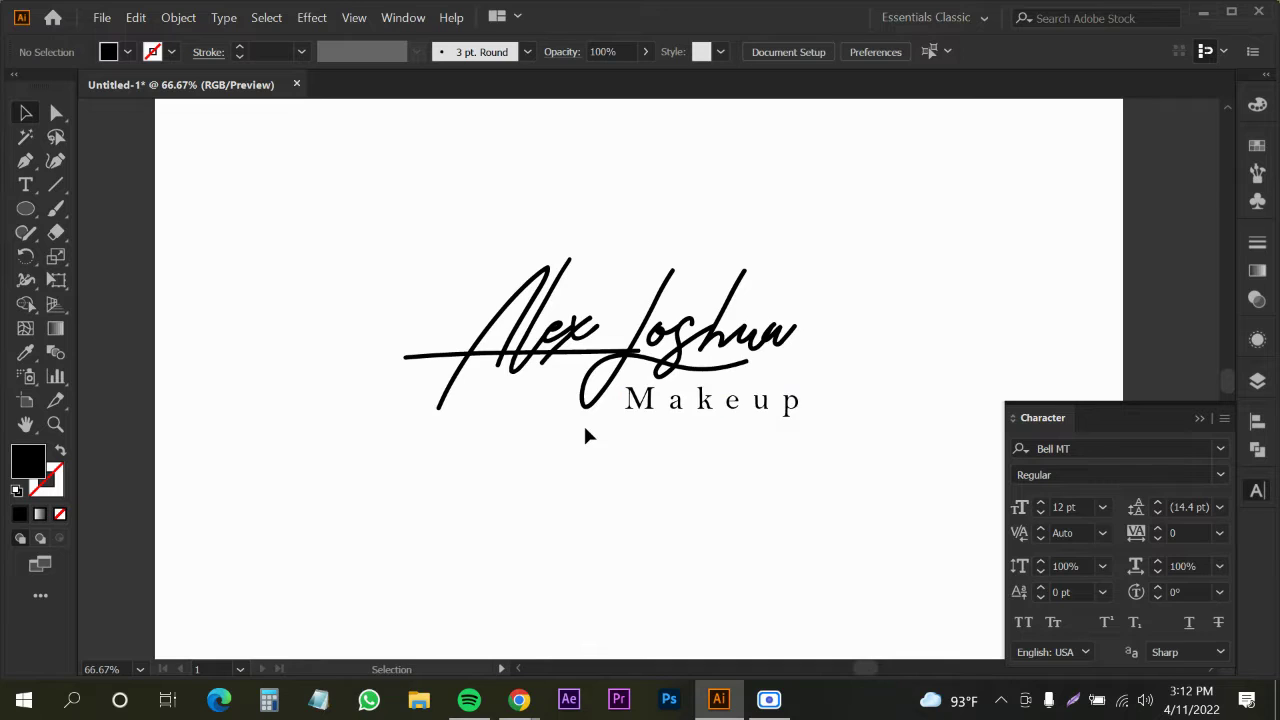
Place a spare 'Makeup' copy by the spare signature and nudge the original up
{"action": "scroll", "coordinate": [586, 437], "scroll_direction": "down", "scroll_amount": 2}
{"action": "left_click_drag", "start_coordinate": [655, 418], "coordinate": [1064, 230]}
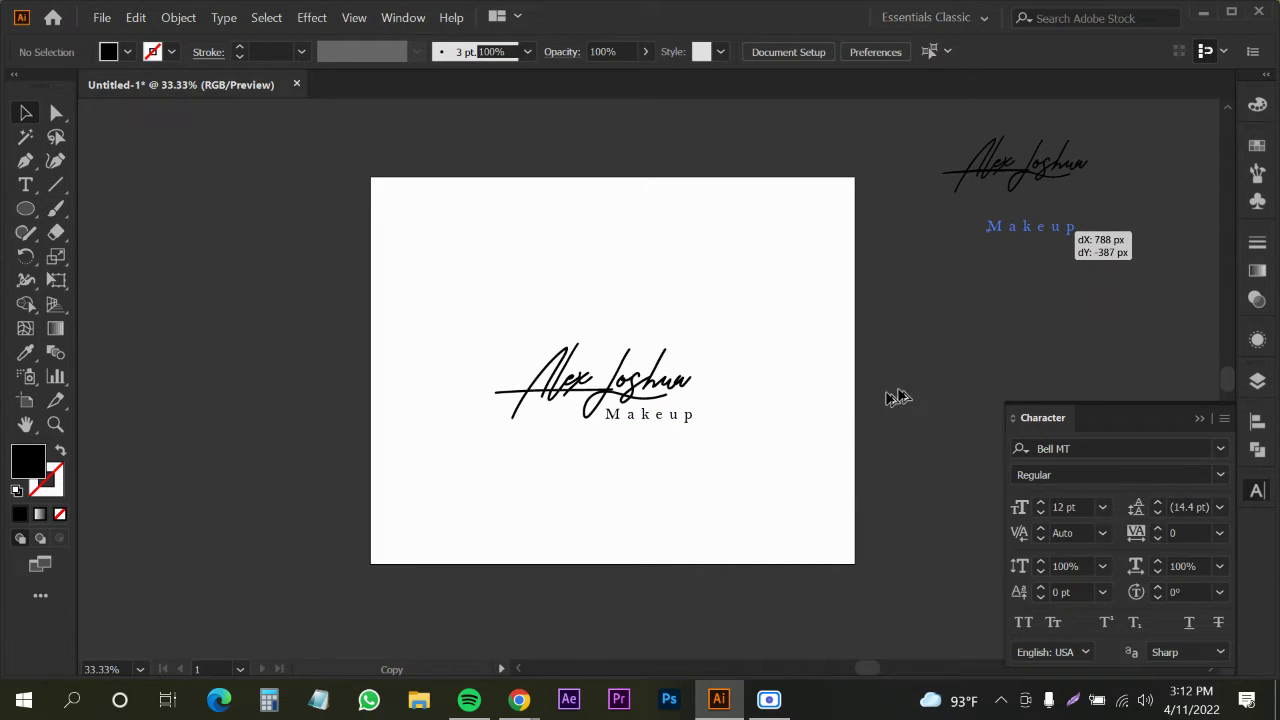
{"action": "key", "text": "ctrl+shift+a"}
{"action": "scroll", "coordinate": [652, 420], "scroll_direction": "up", "scroll_amount": 2}
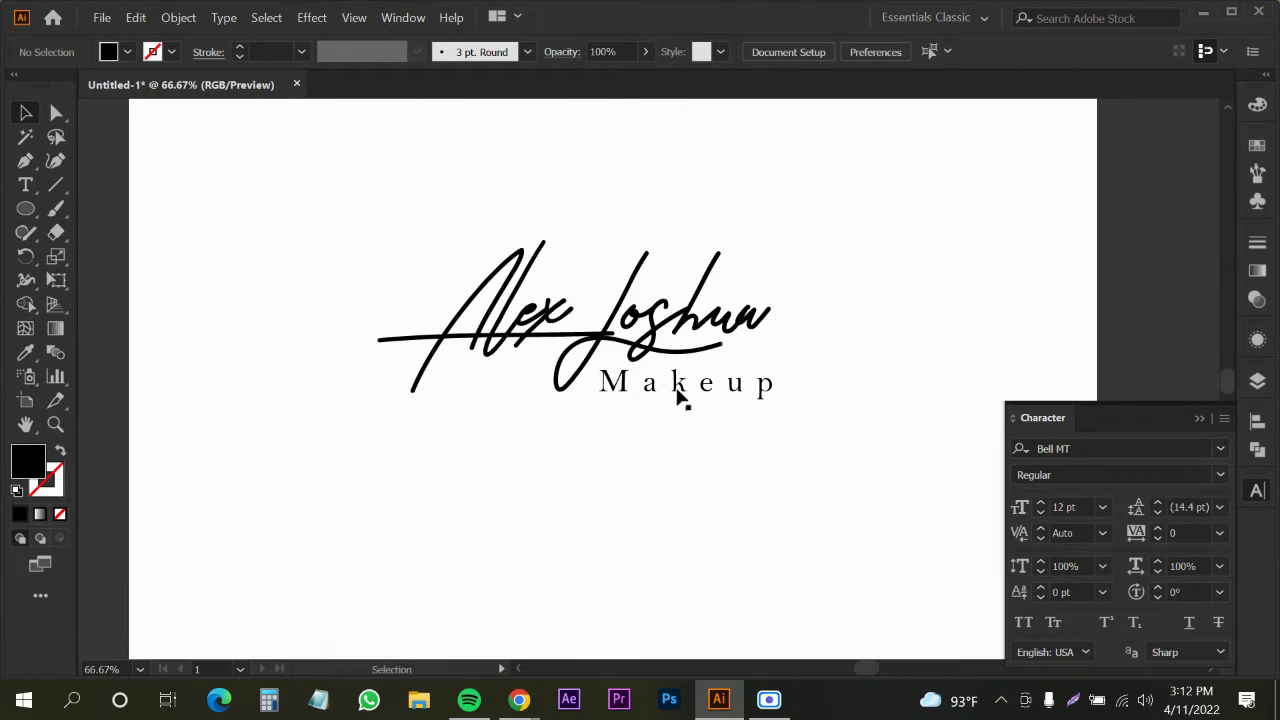
{"action": "left_click_drag", "start_coordinate": [683, 390], "coordinate": [667, 410]}
Select the signature and 'Makeup' as one group, then bring Chrome forward
{"action": "scroll", "coordinate": [667, 410], "scroll_direction": "down", "scroll_amount": 1}
{"action": "scroll", "coordinate": [668, 418], "scroll_direction": "down", "scroll_amount": 3}
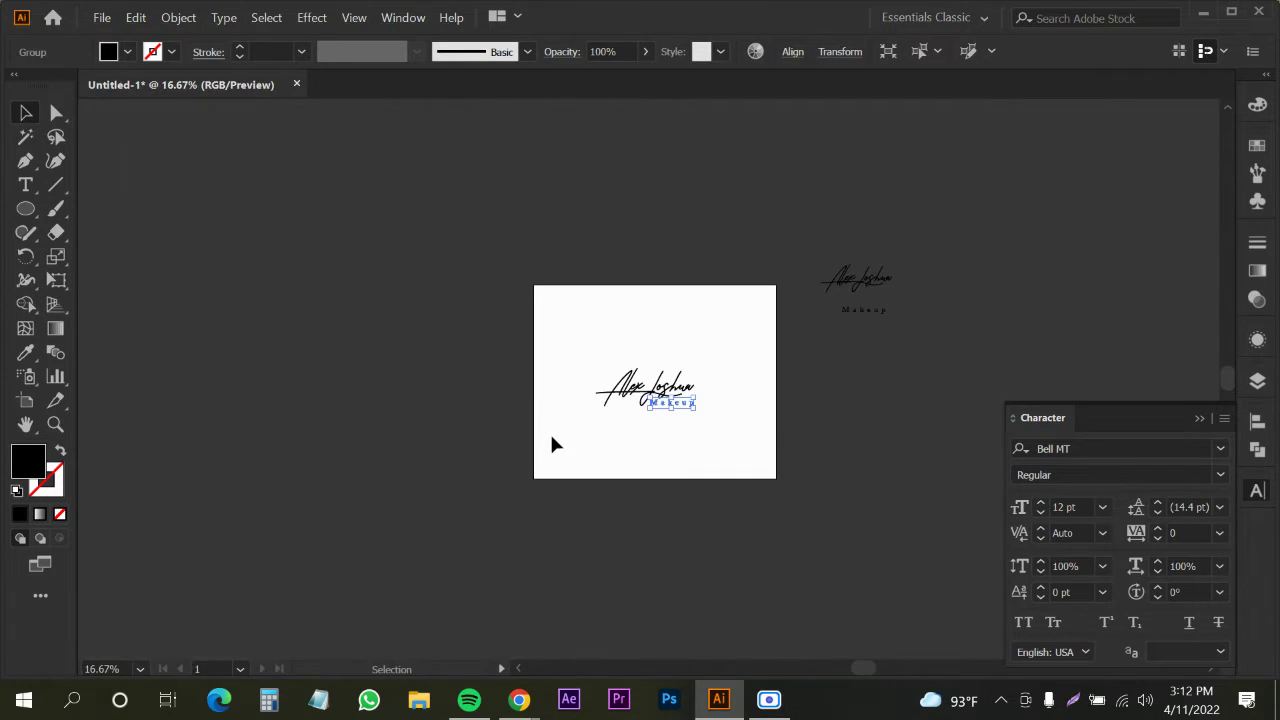
{"action": "left_click_drag", "start_coordinate": [551, 443], "coordinate": [723, 366]}
{"action": "key", "text": "a"}
{"action": "key", "text": "v"}
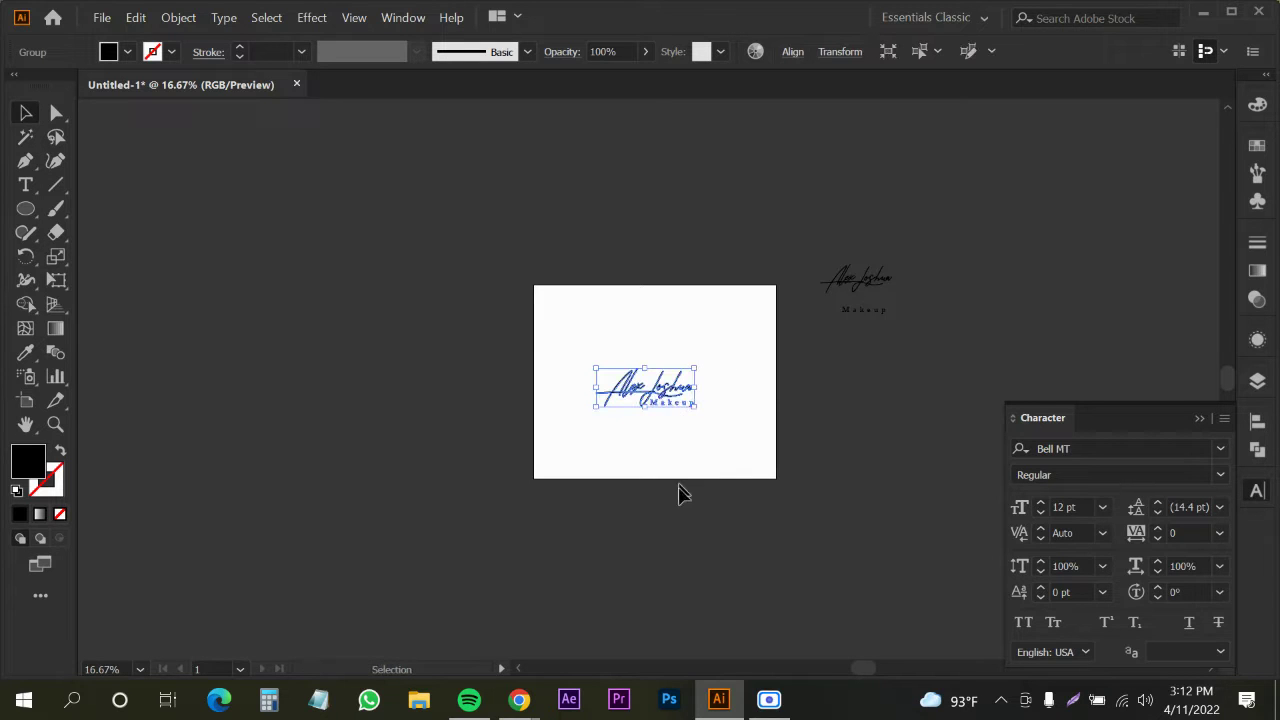
{"action": "mouse_move", "coordinate": [519, 699]}
{"action": "left_click", "coordinate": [440, 665]}
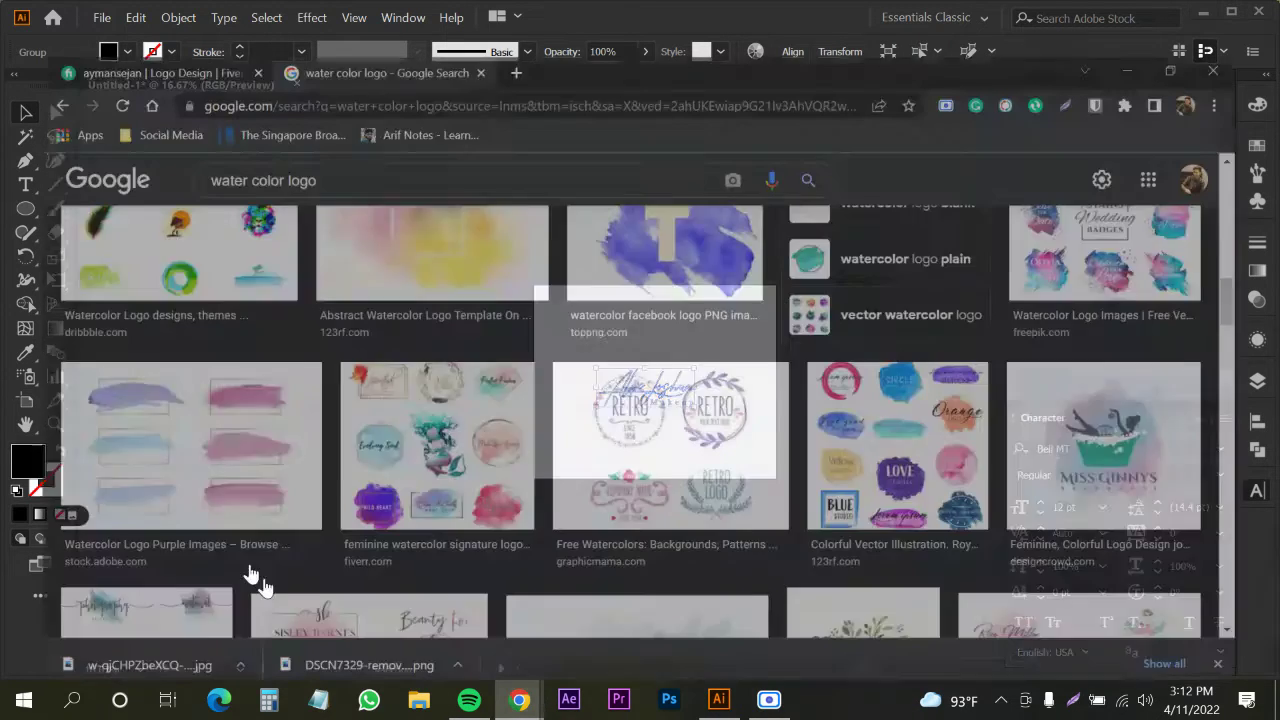
Open a new Chrome tab and go to freepik.com
{"action": "left_click", "coordinate": [510, 16]}
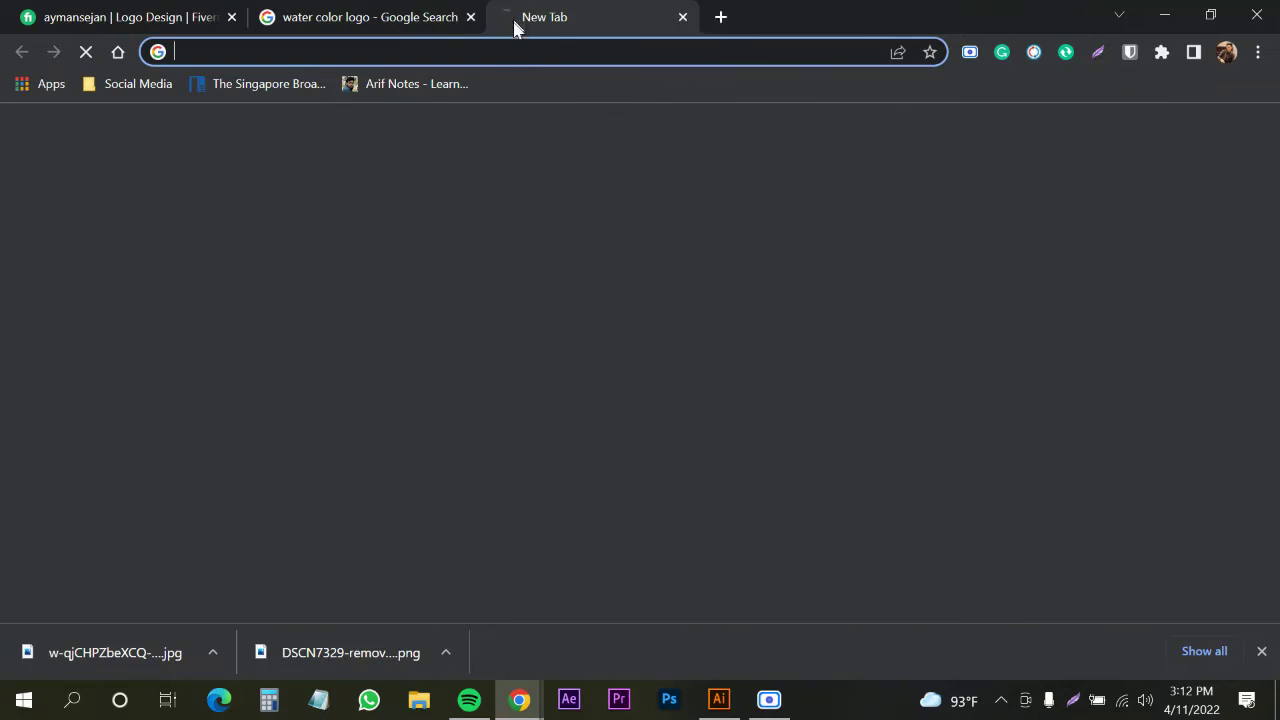
{"action": "type", "text": "fr"}
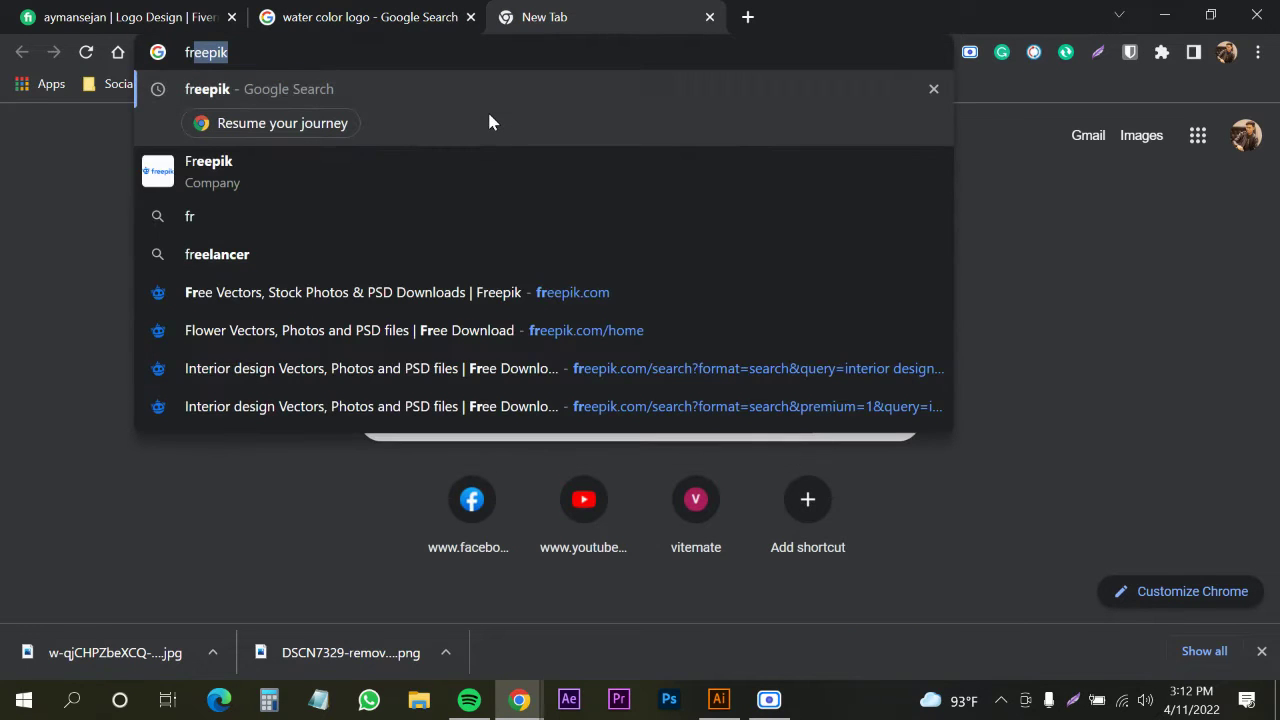
{"action": "type", "text": "eepik"}
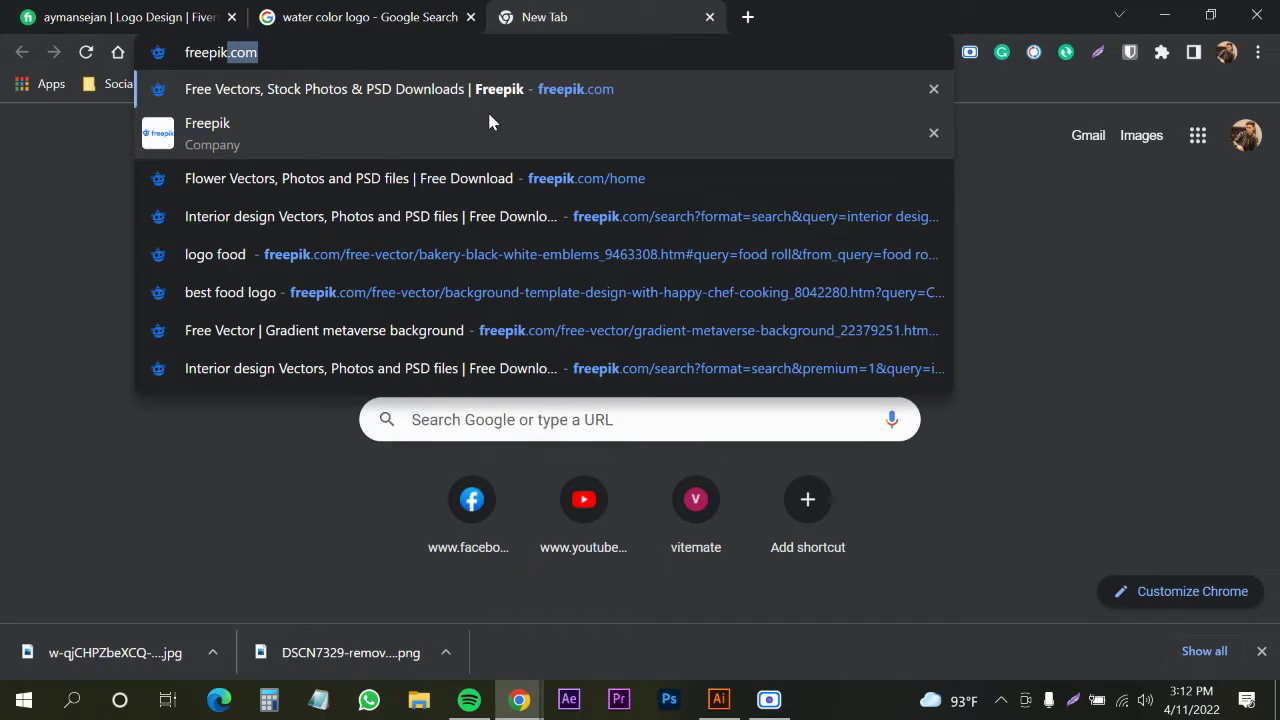
{"action": "key", "text": "Return"}
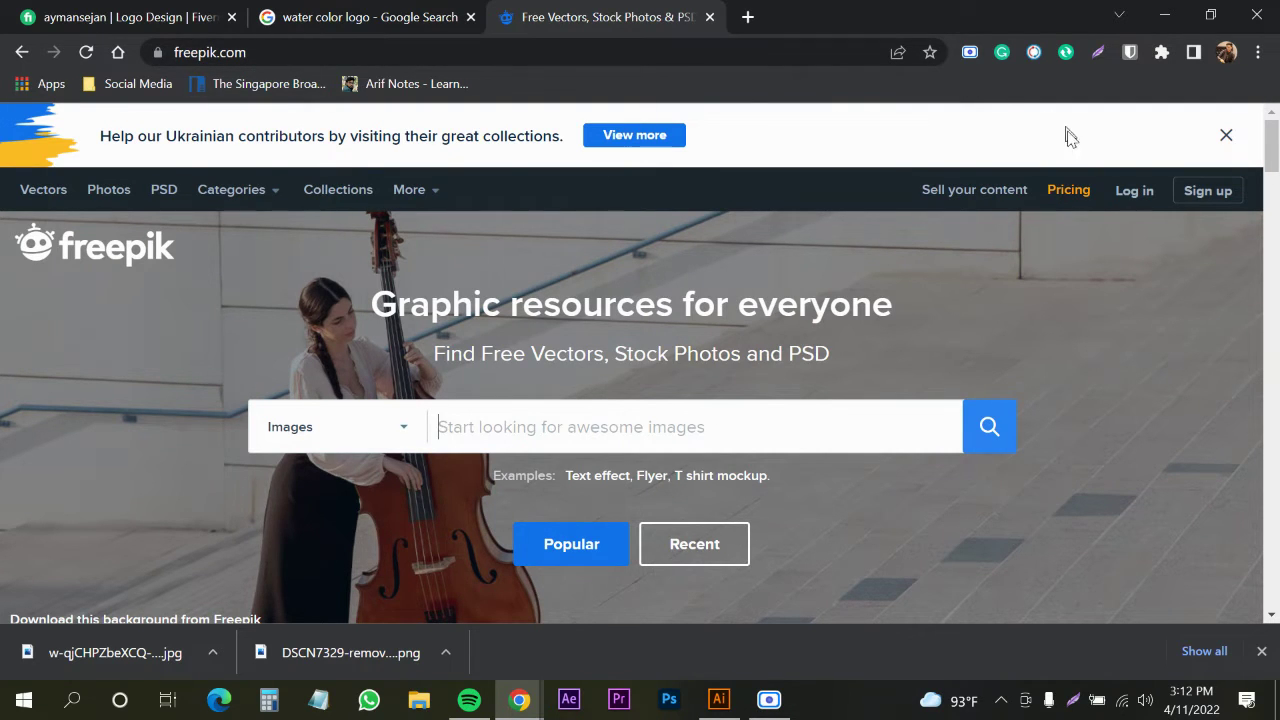
Dismiss the Ukrainian contributors banner and search Freepik for 'watercolor background'
{"action": "left_click", "coordinate": [1222, 134]}
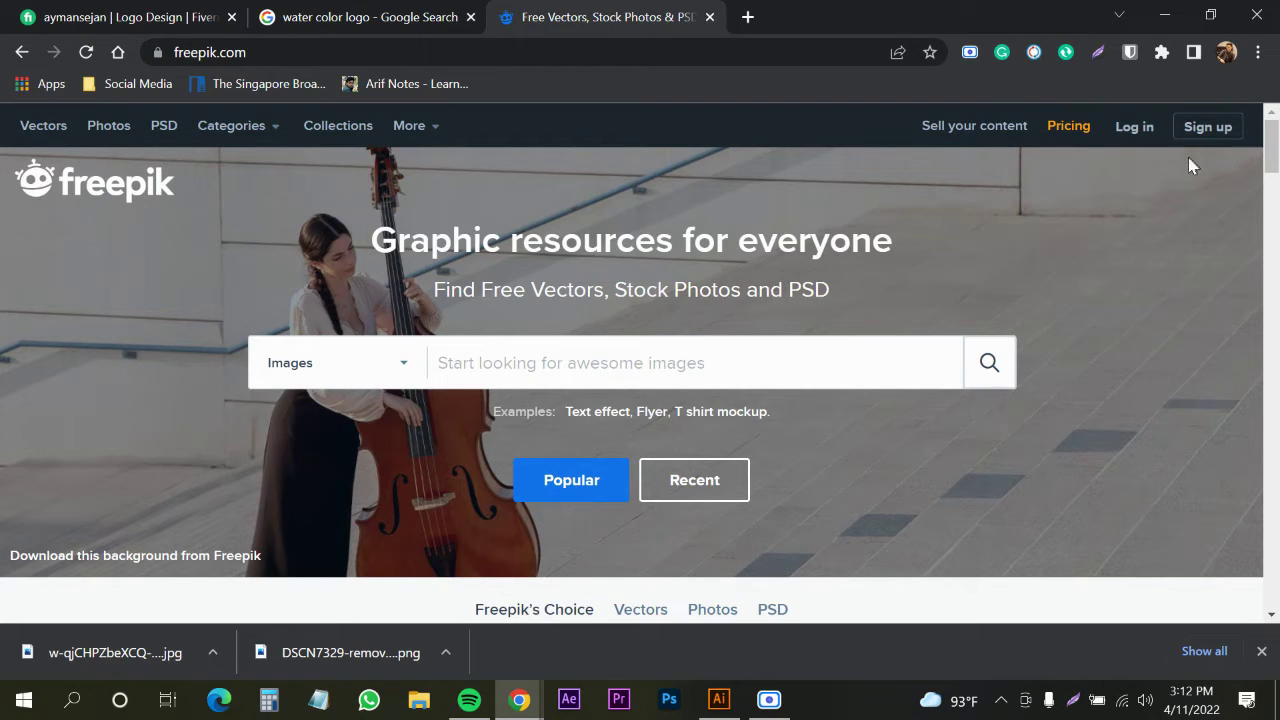
{"action": "left_click", "coordinate": [610, 363]}
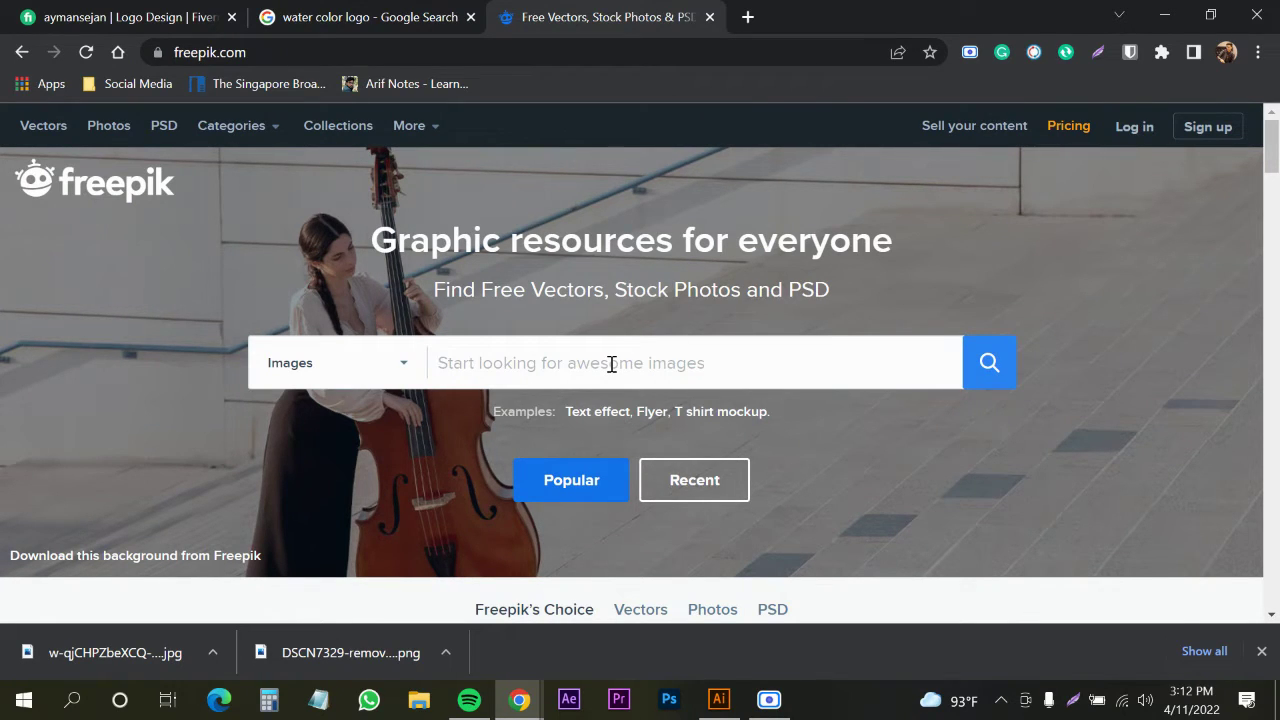
{"action": "type", "text": "water"}
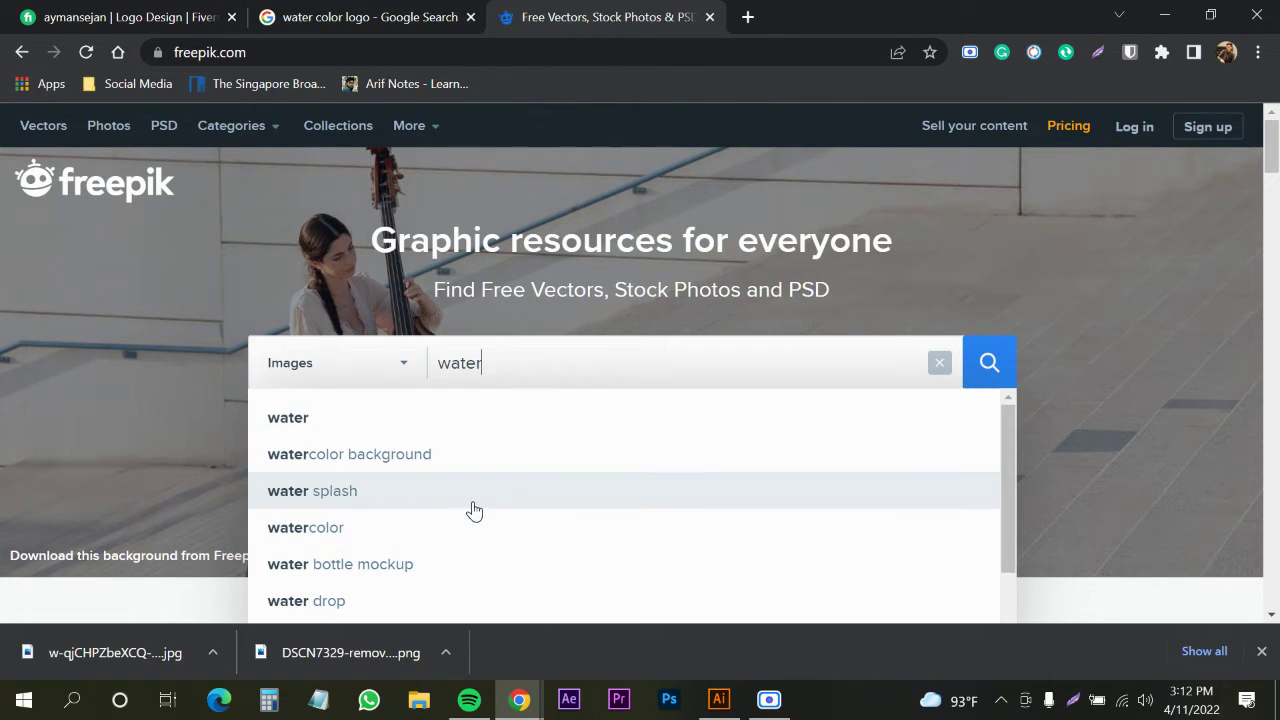
{"action": "left_click", "coordinate": [452, 470]}
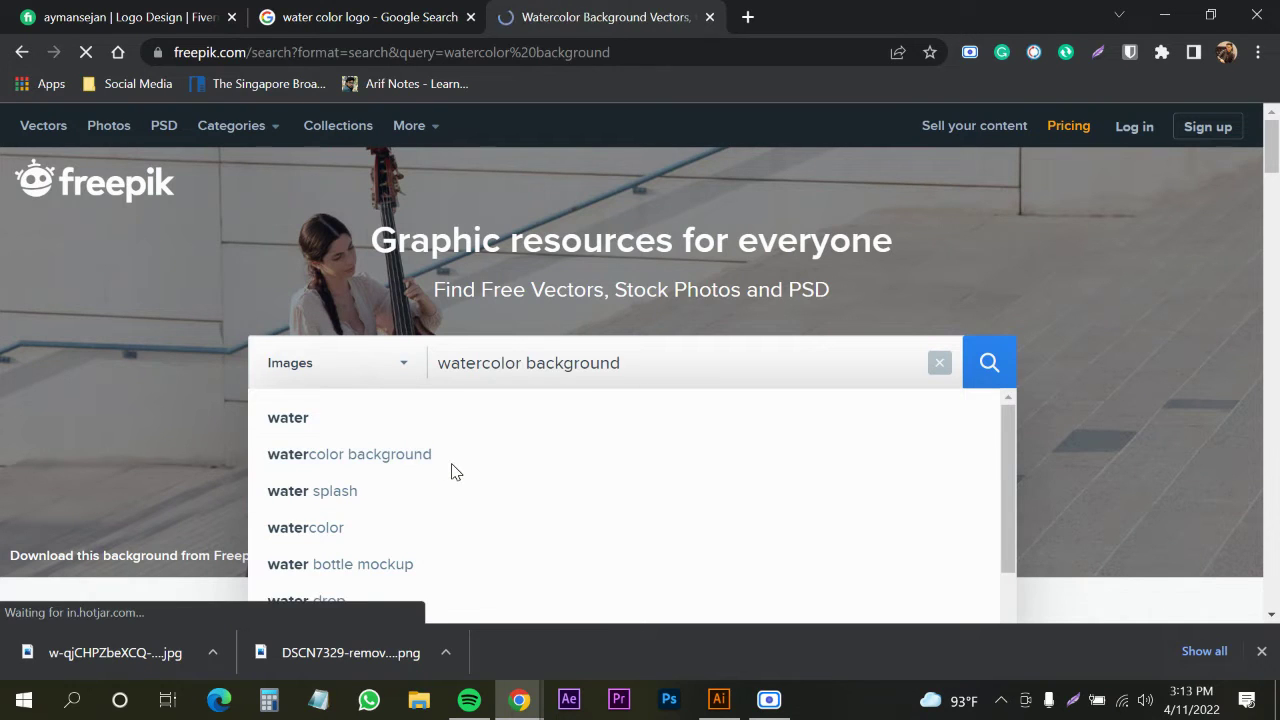
Close the downloads bar and browse down to the end of page 1
{"action": "scroll", "coordinate": [700, 350], "scroll_direction": "down", "scroll_amount": 1}
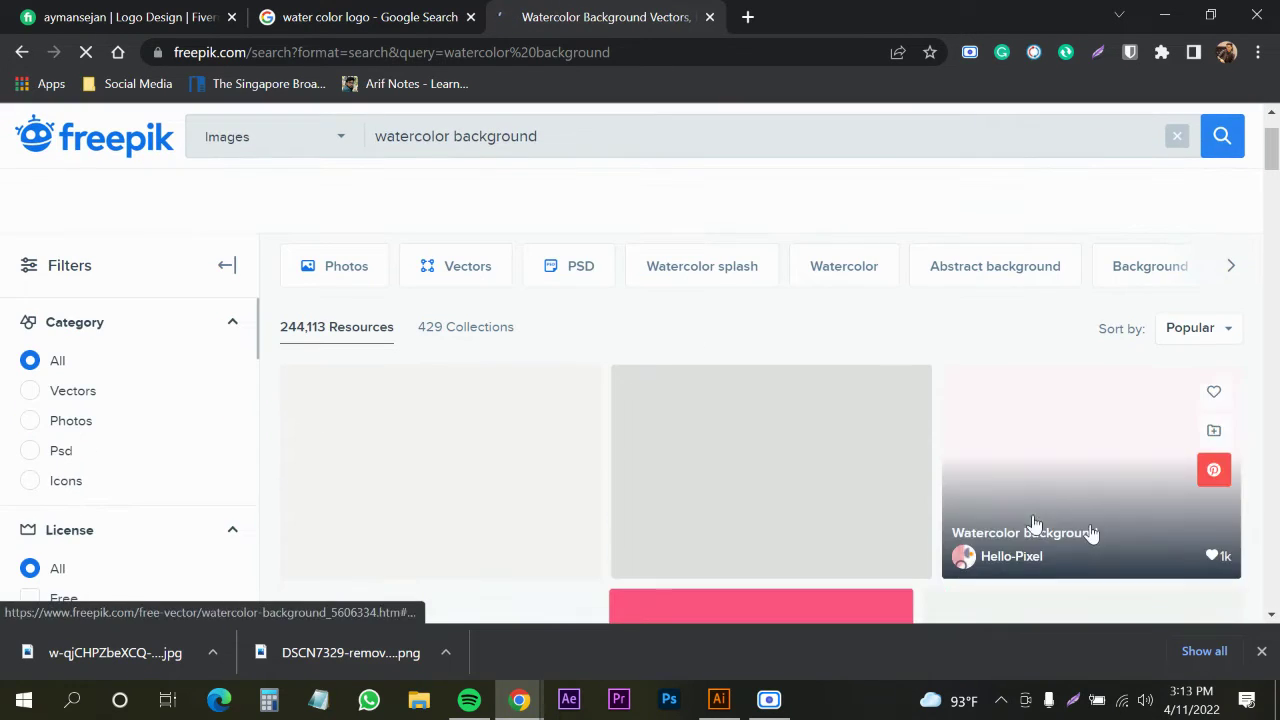
{"action": "left_click", "coordinate": [1261, 652]}
{"action": "scroll", "coordinate": [629, 480], "scroll_direction": "down", "scroll_amount": 3}
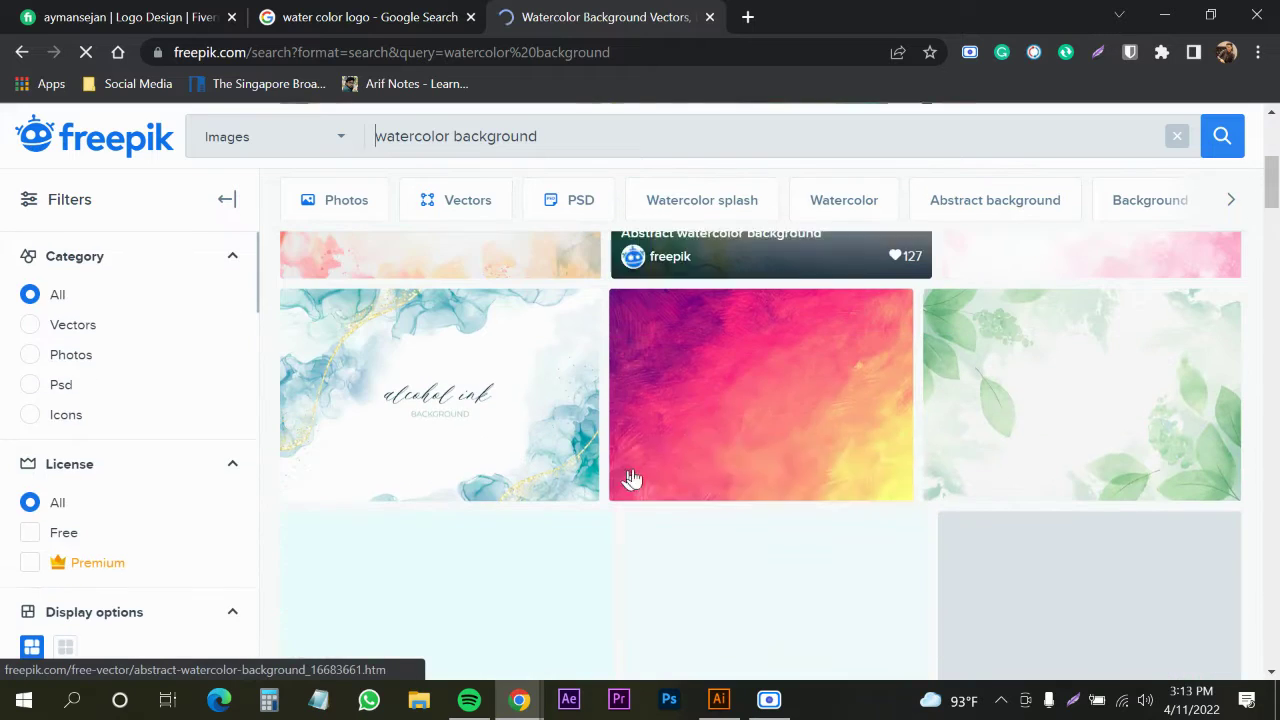
{"action": "scroll", "coordinate": [755, 448], "scroll_direction": "down", "scroll_amount": 10}
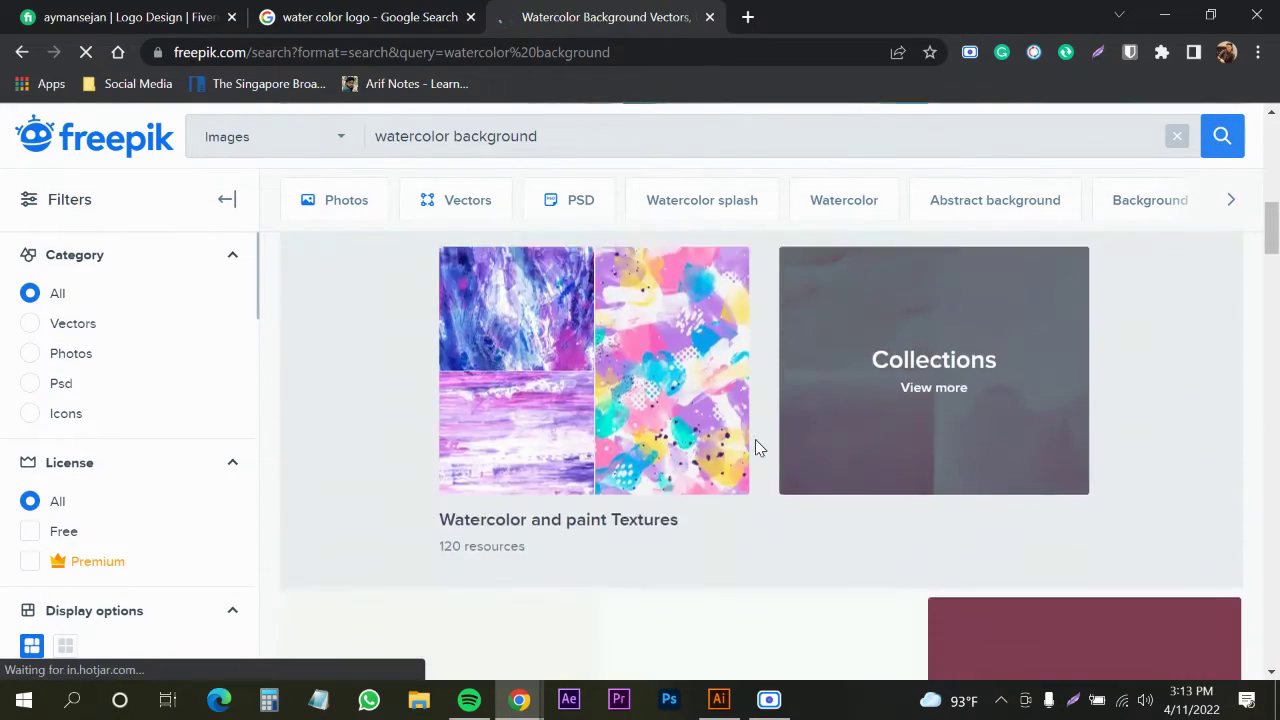
{"action": "scroll", "coordinate": [709, 481], "scroll_direction": "down", "scroll_amount": 7}
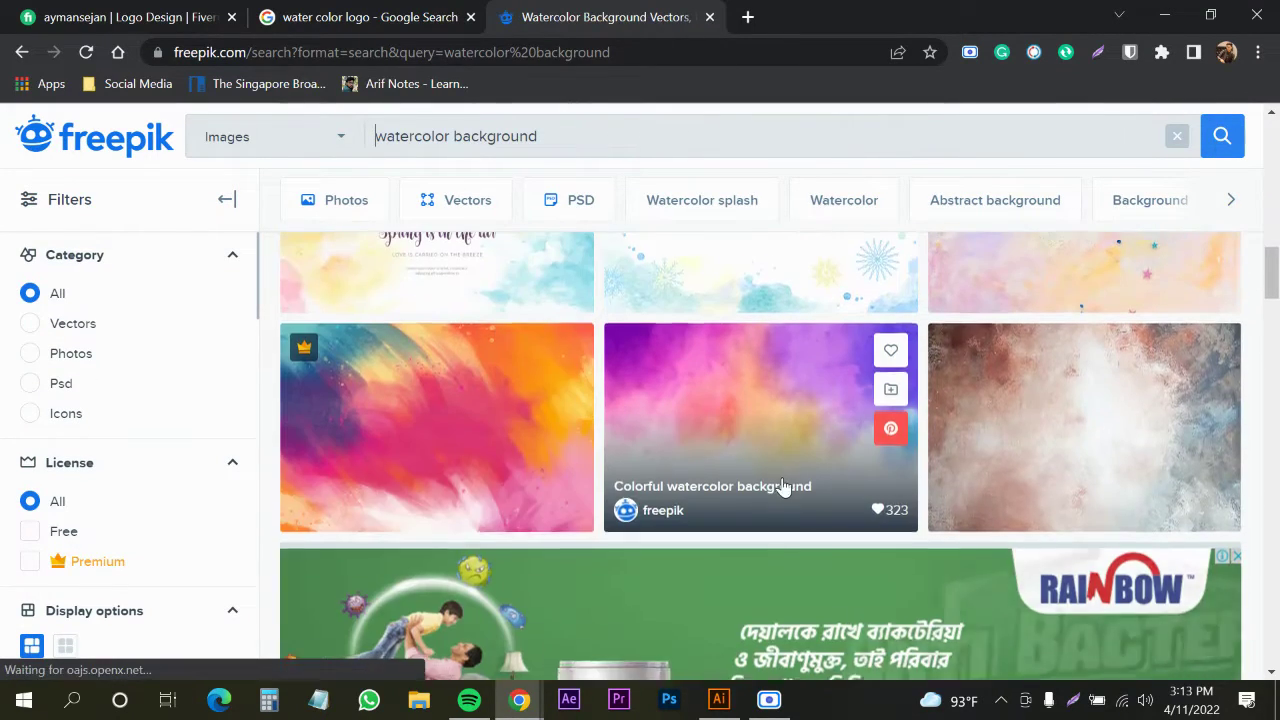
{"action": "scroll", "coordinate": [697, 487], "scroll_direction": "down", "scroll_amount": 10}
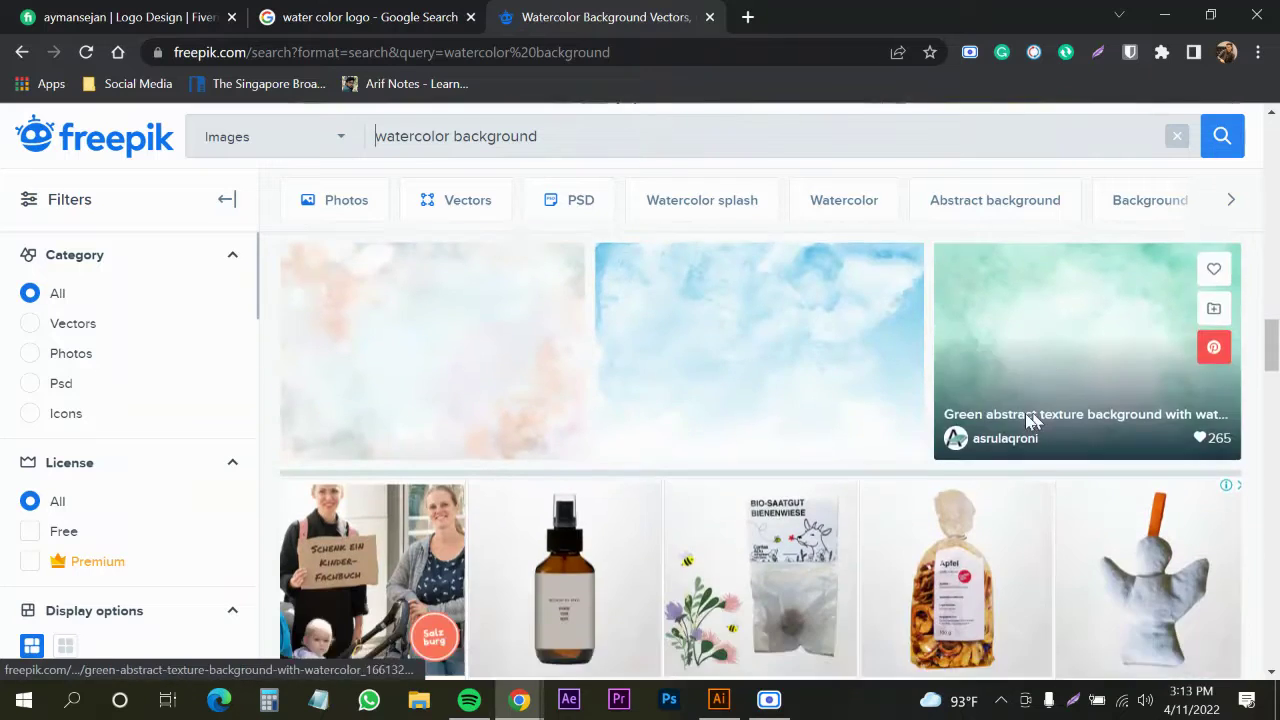
{"action": "scroll", "coordinate": [818, 425], "scroll_direction": "down", "scroll_amount": 2}
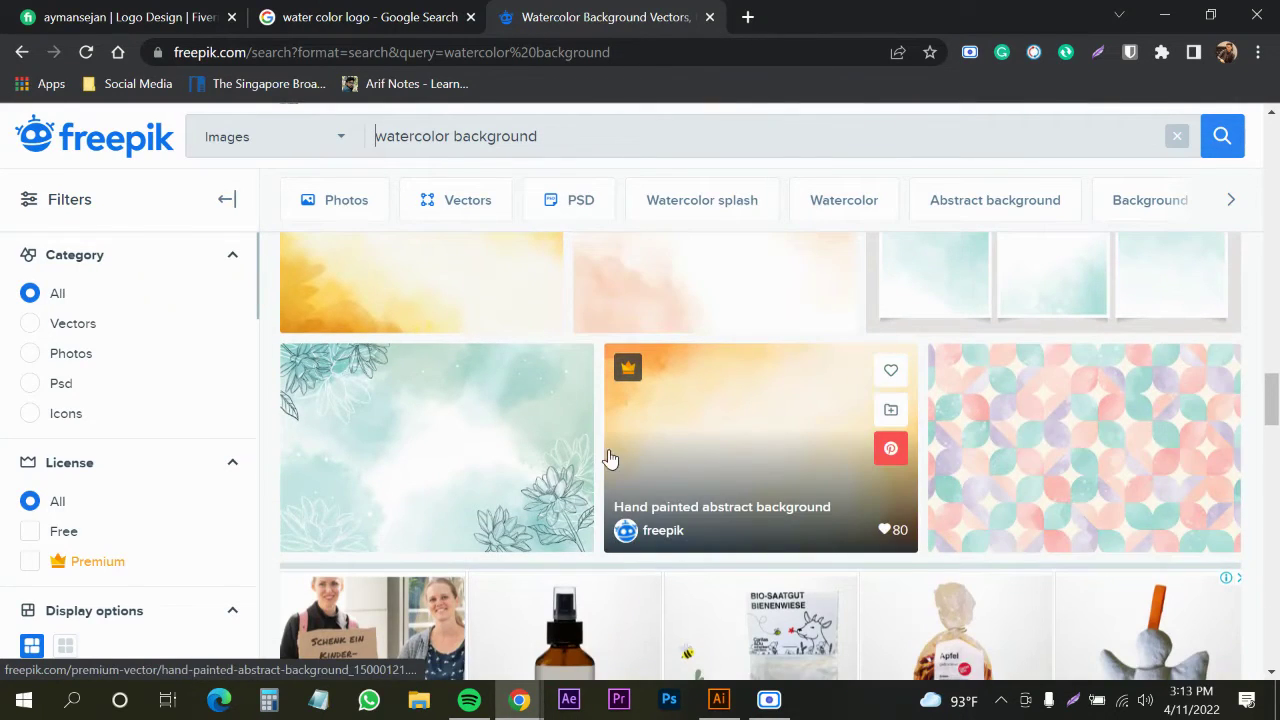
{"action": "scroll", "coordinate": [608, 457], "scroll_direction": "up", "scroll_amount": 2}
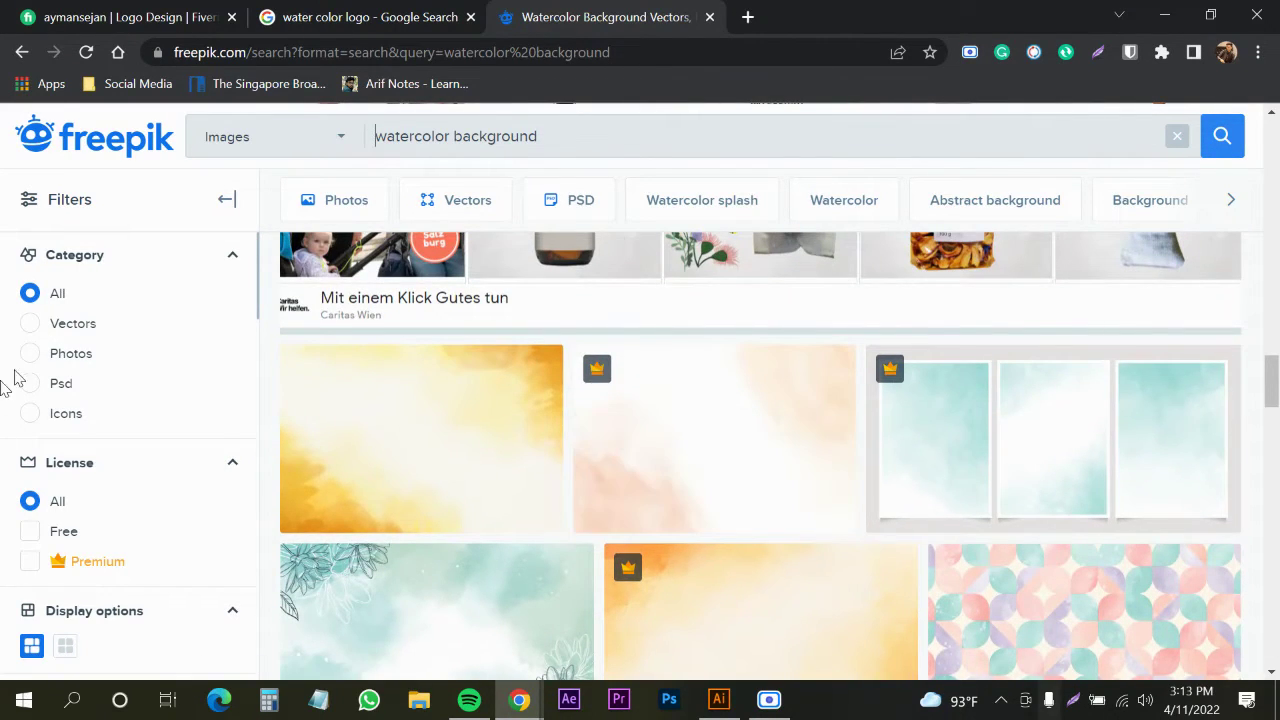
{"action": "scroll", "coordinate": [641, 400], "scroll_direction": "down", "scroll_amount": 12}
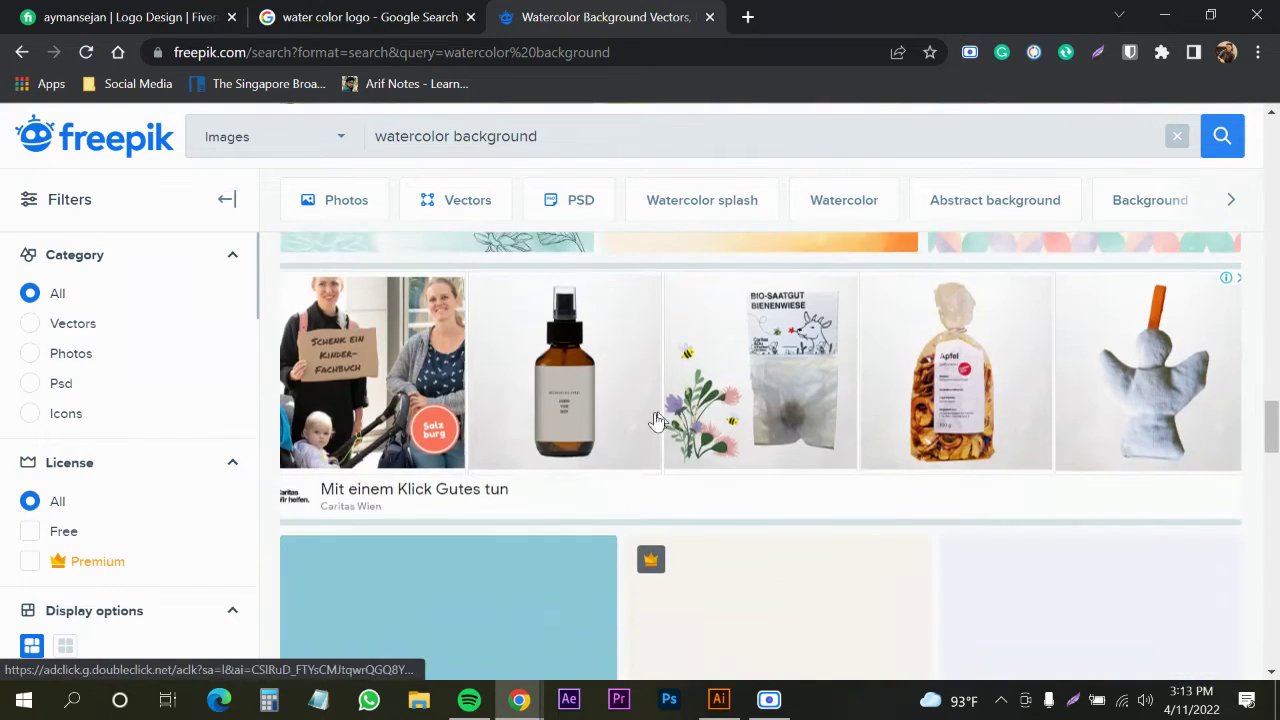
{"action": "scroll", "coordinate": [700, 427], "scroll_direction": "up", "scroll_amount": 2}
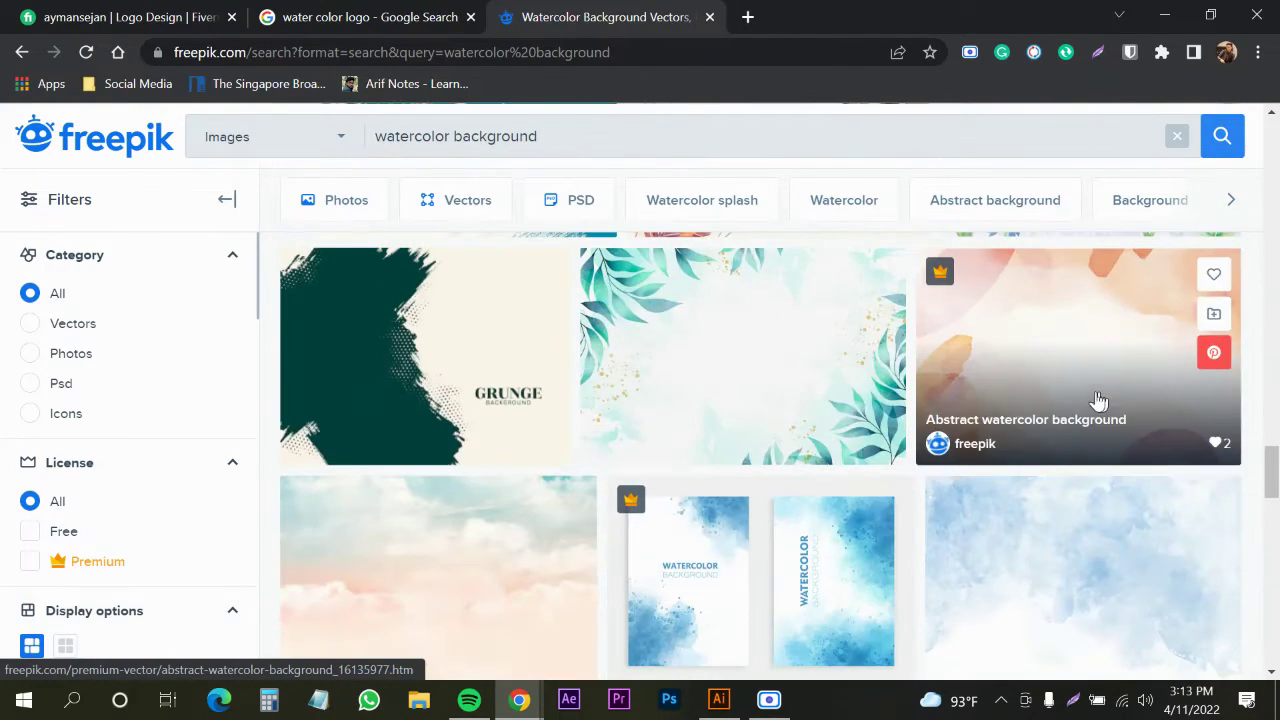
{"action": "scroll", "coordinate": [1000, 410], "scroll_direction": "down", "scroll_amount": 5}
{"action": "scroll", "coordinate": [845, 432], "scroll_direction": "down", "scroll_amount": 7}
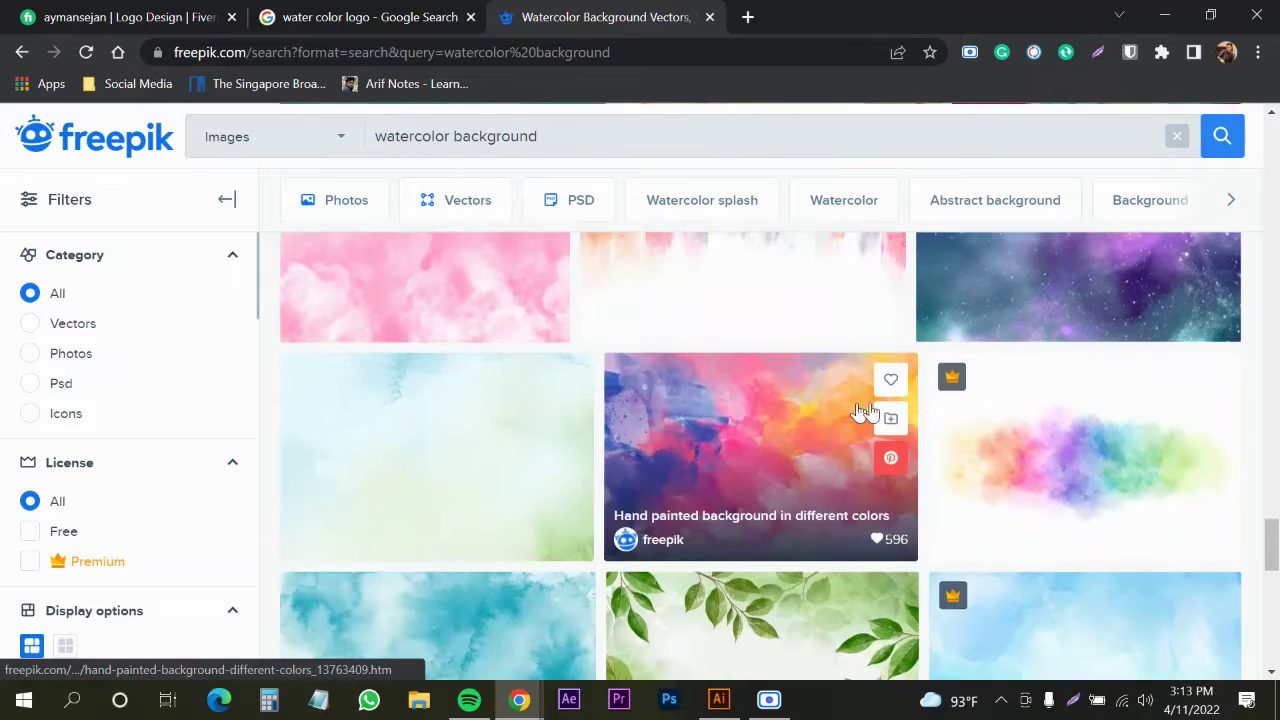
{"action": "scroll", "coordinate": [826, 435], "scroll_direction": "down", "scroll_amount": 3}
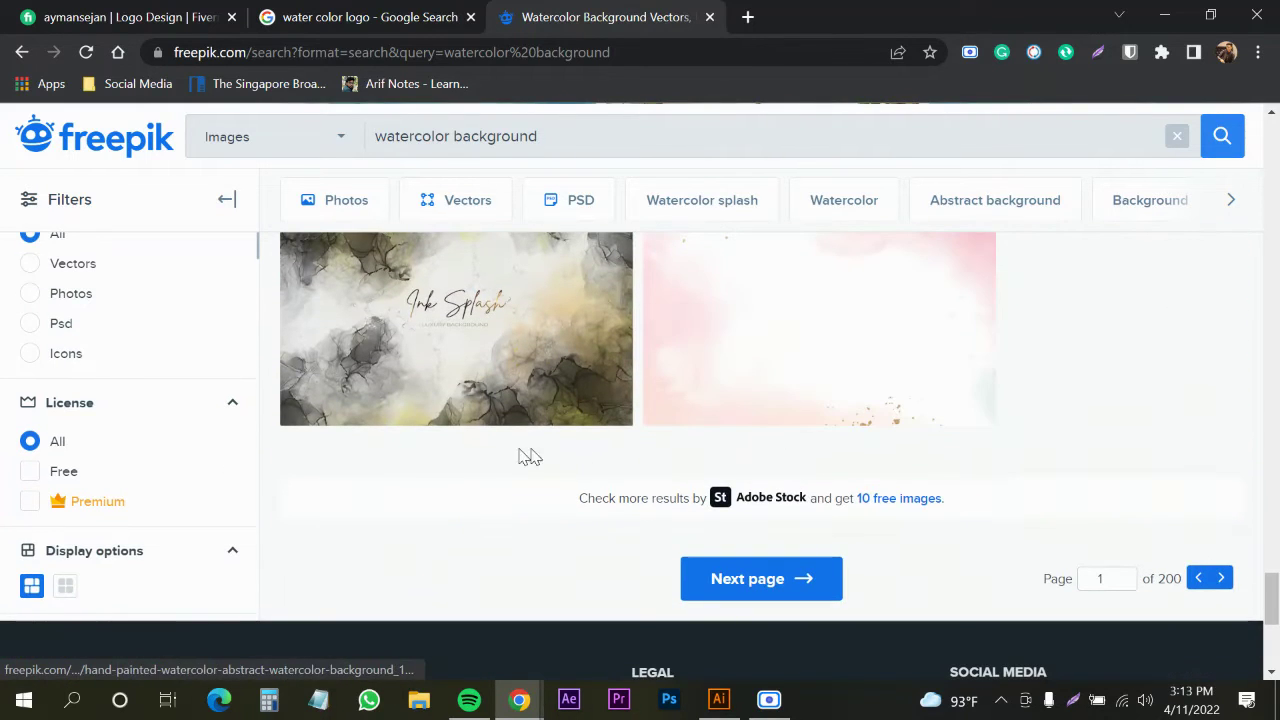
Filter the results to free vectors and browse them
{"action": "left_click", "coordinate": [33, 474]}
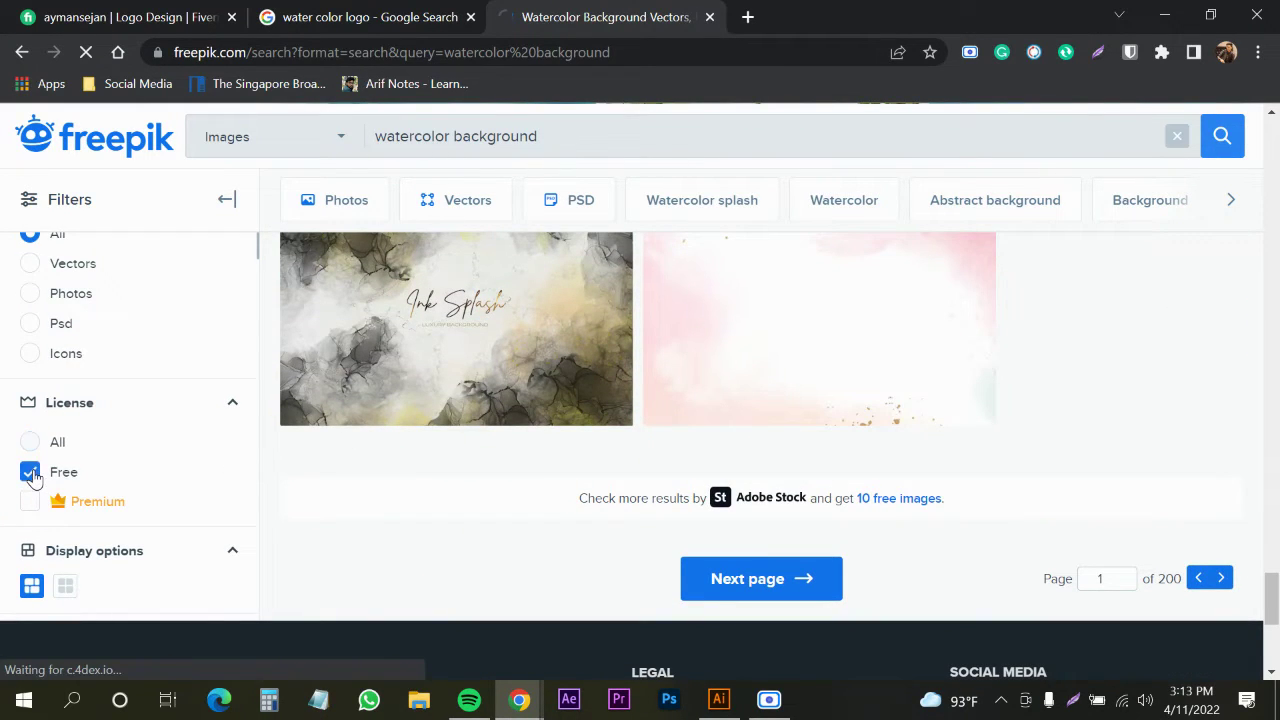
{"action": "scroll", "coordinate": [45, 480], "scroll_direction": "down", "scroll_amount": 2}
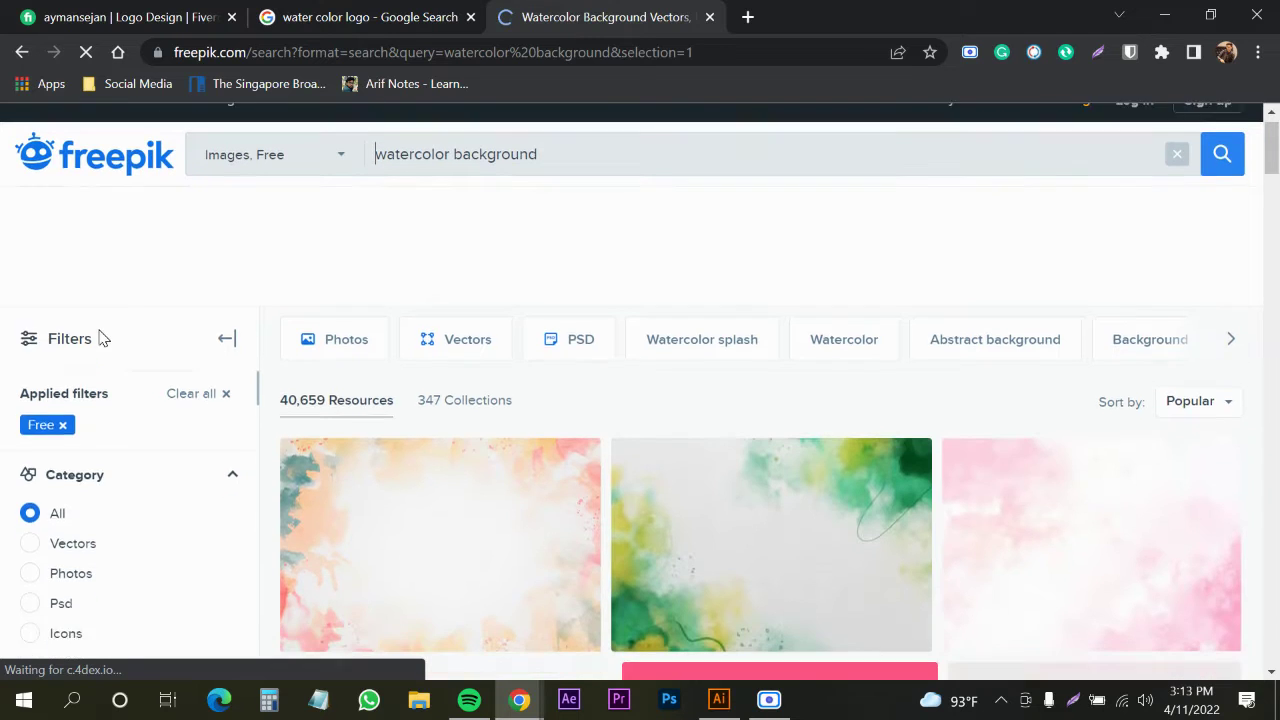
{"action": "left_click", "coordinate": [35, 412]}
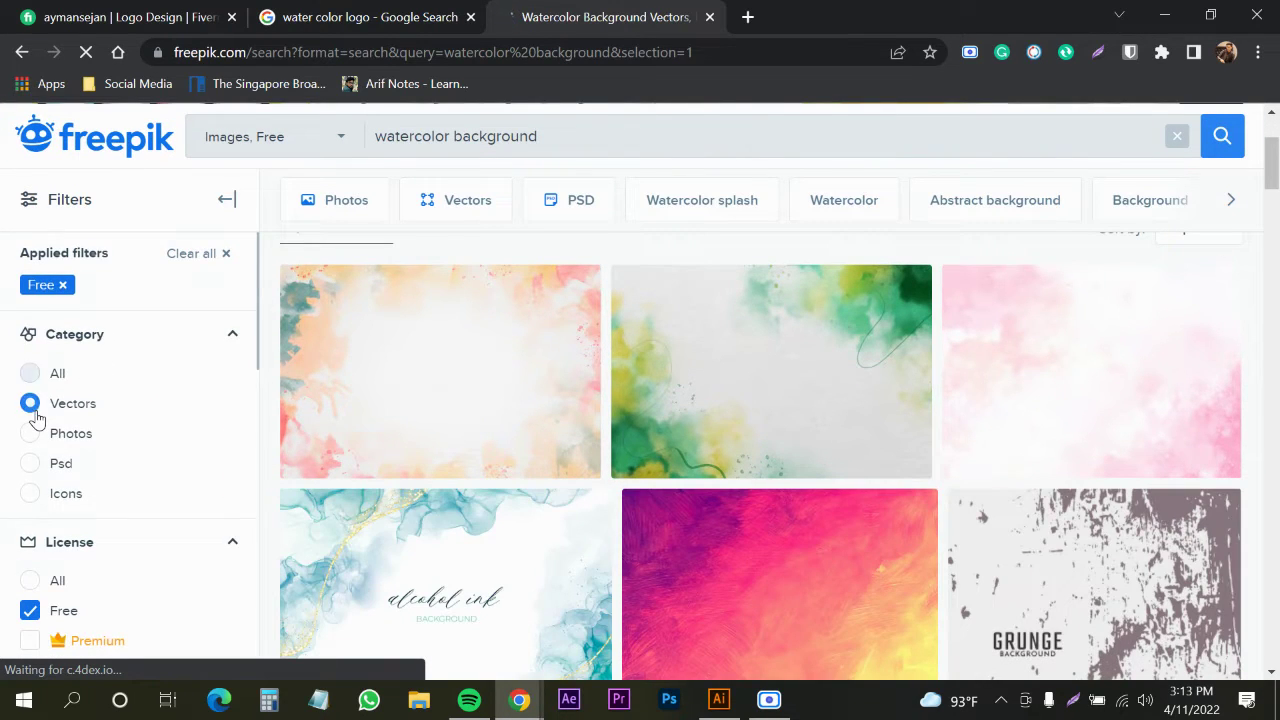
{"action": "scroll", "coordinate": [751, 337], "scroll_direction": "down", "scroll_amount": 5}
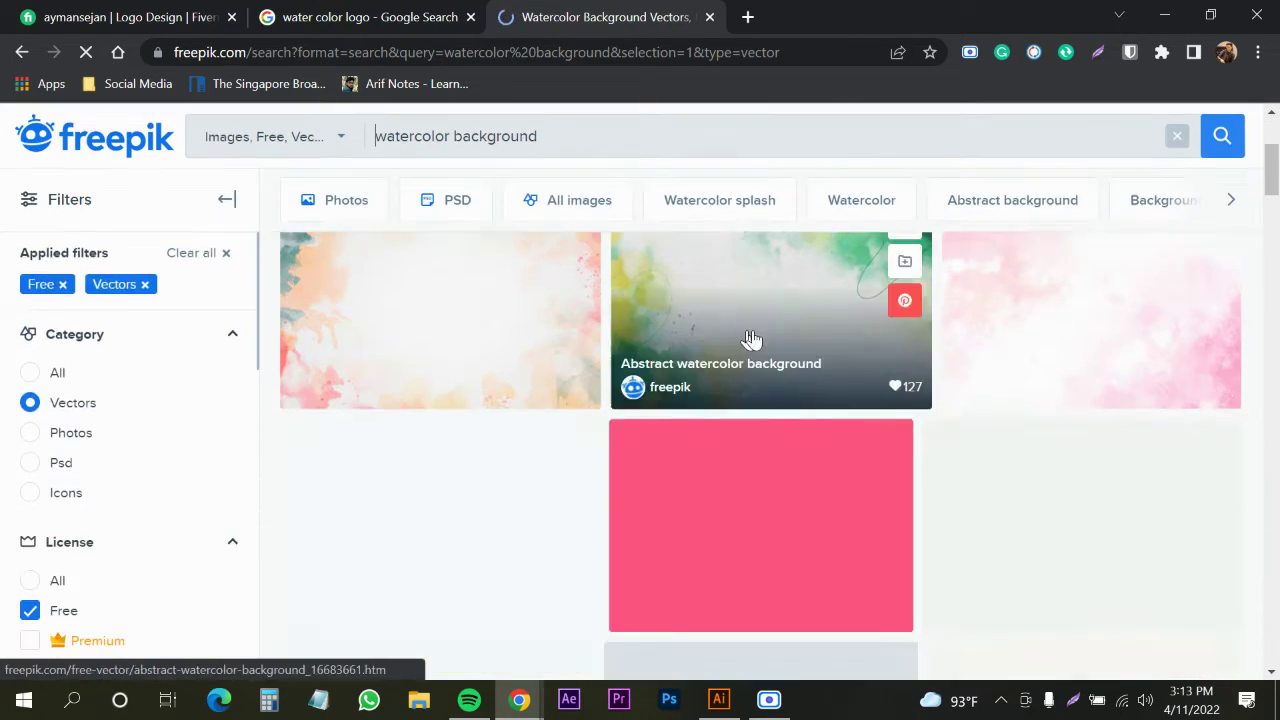
{"action": "scroll", "coordinate": [1120, 395], "scroll_direction": "down", "scroll_amount": 7}
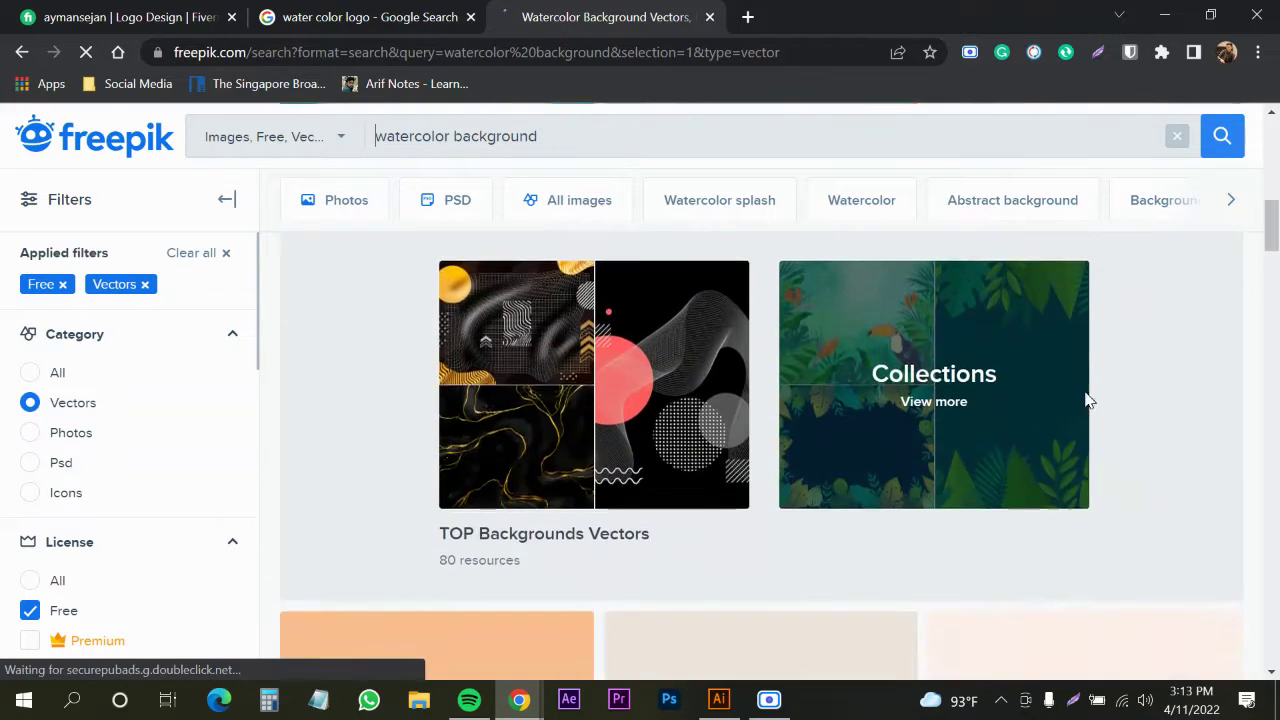
{"action": "scroll", "coordinate": [1037, 415], "scroll_direction": "down", "scroll_amount": 6}
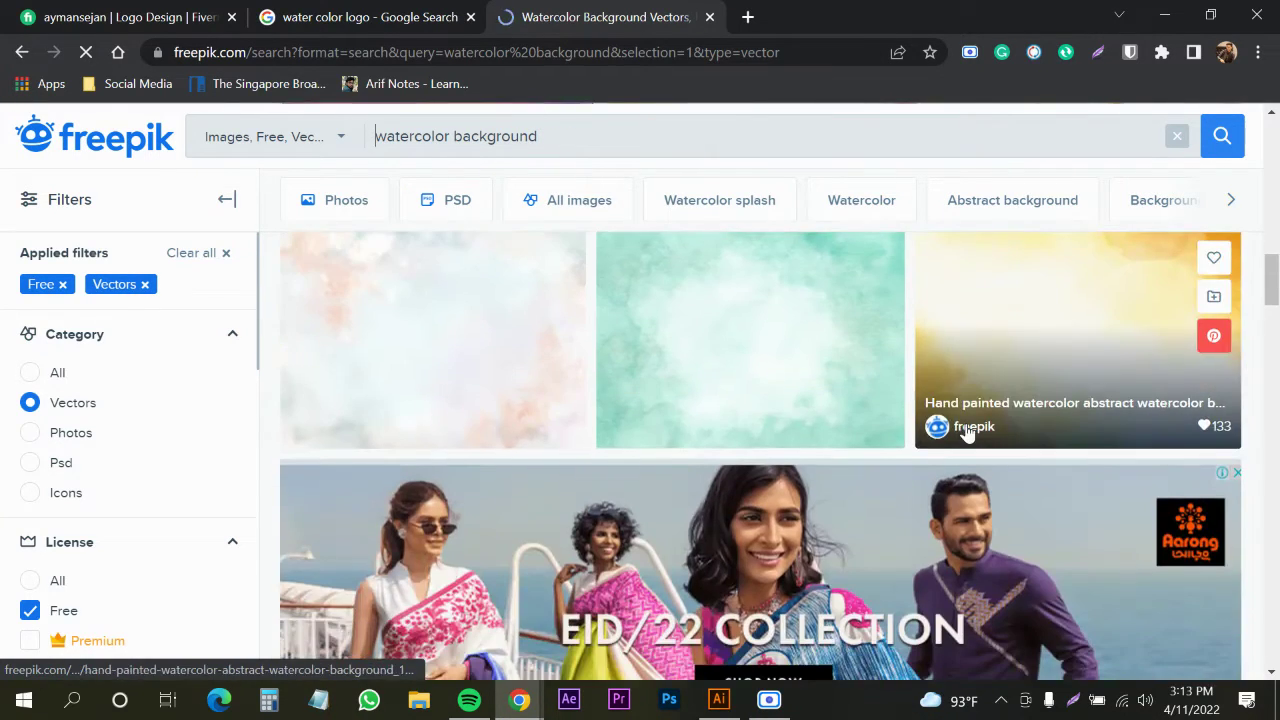
{"action": "scroll", "coordinate": [740, 415], "scroll_direction": "down", "scroll_amount": 2}
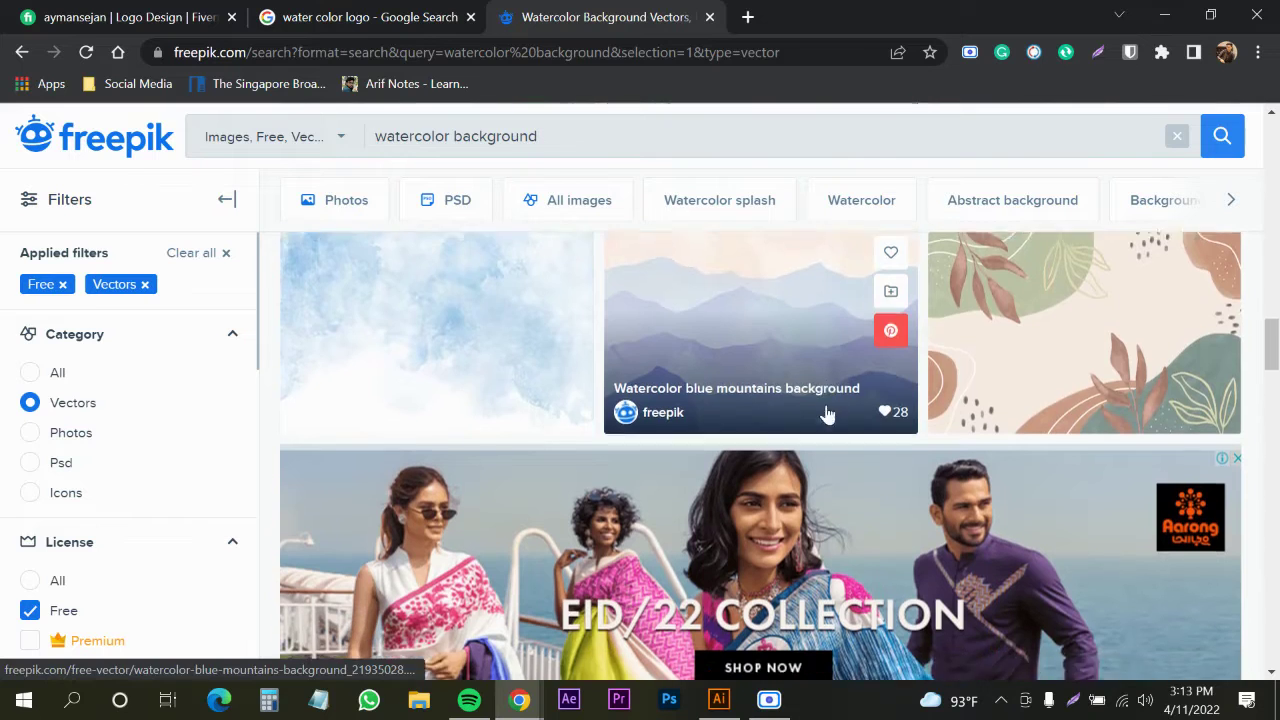
{"action": "scroll", "coordinate": [800, 420], "scroll_direction": "down", "scroll_amount": 2}
{"action": "scroll", "coordinate": [700, 440], "scroll_direction": "up", "scroll_amount": 2}
{"action": "scroll", "coordinate": [700, 440], "scroll_direction": "down", "scroll_amount": 3}
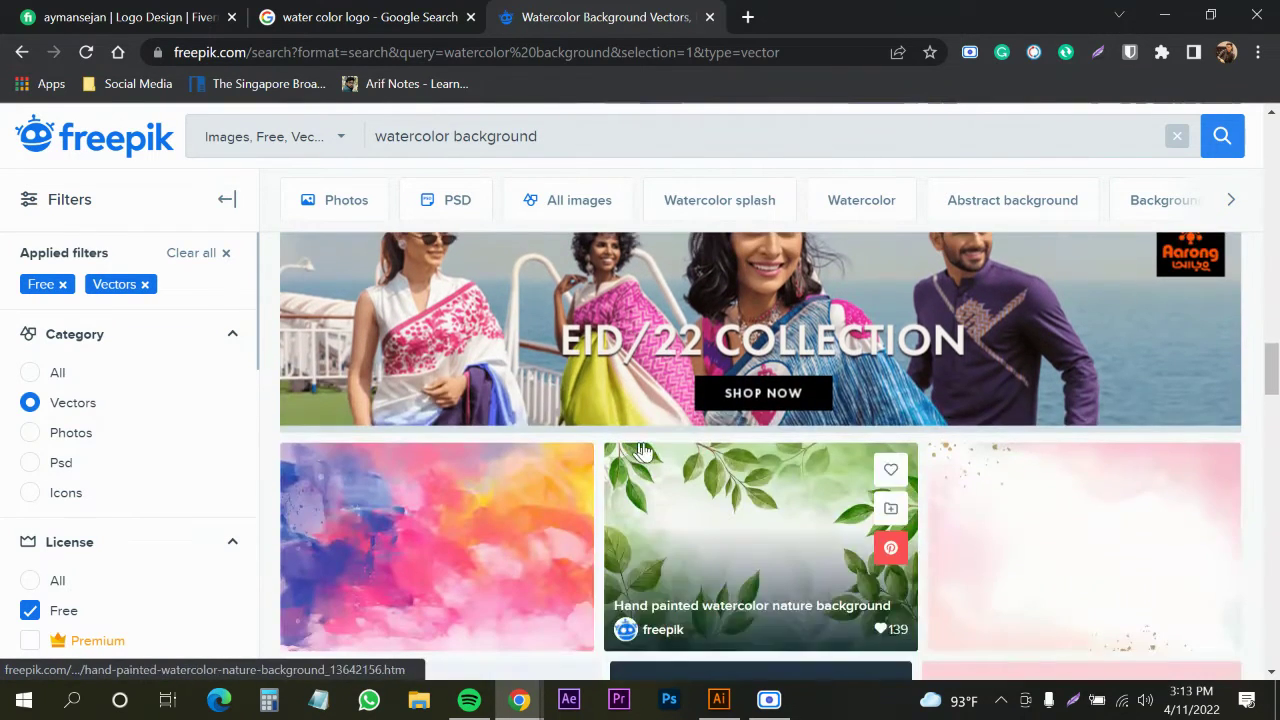
{"action": "scroll", "coordinate": [734, 429], "scroll_direction": "up", "scroll_amount": 4}
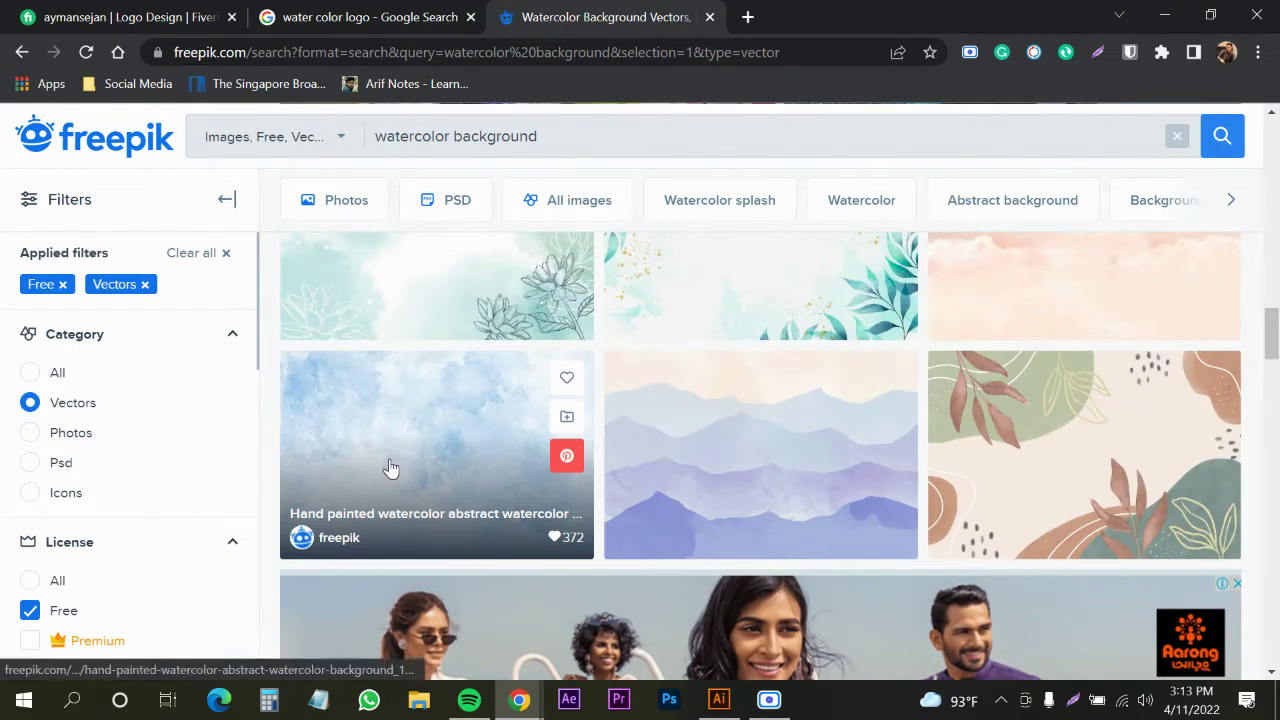
Download the blue hand-painted watercolor background vector for free, then return to Google Images
{"action": "left_click", "coordinate": [389, 466]}
{"action": "left_click", "coordinate": [1006, 498]}
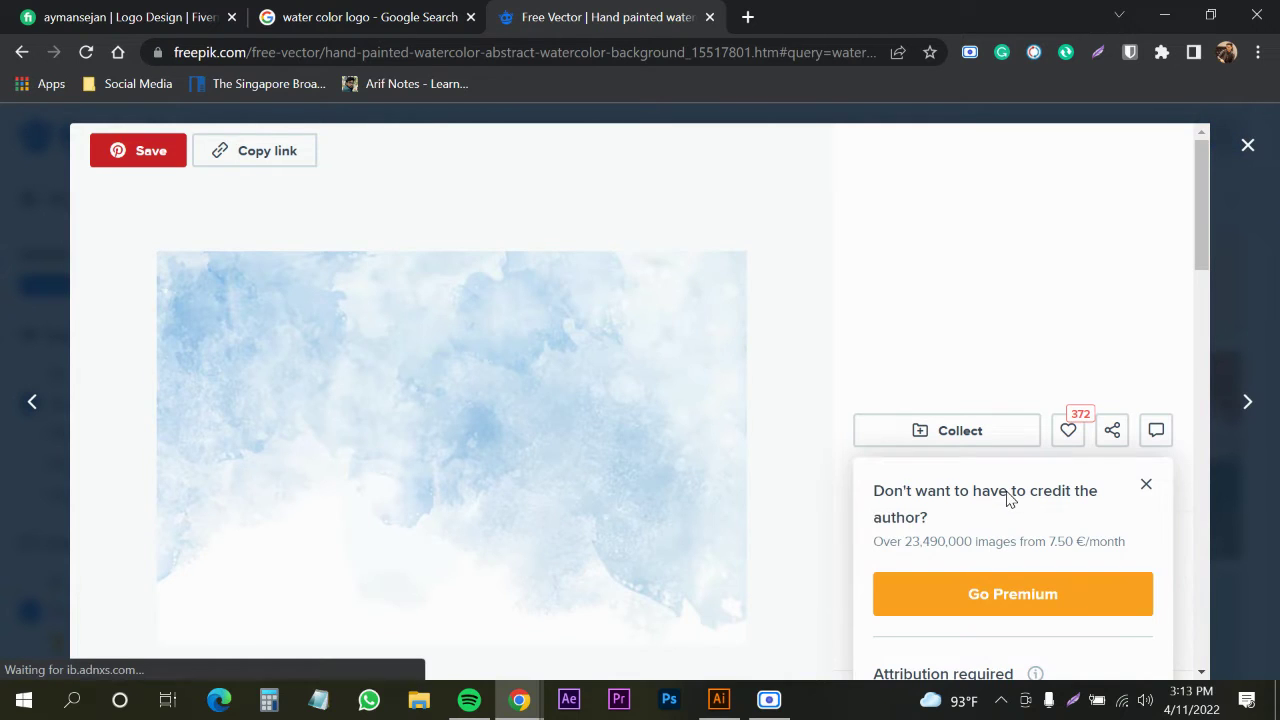
{"action": "scroll", "coordinate": [985, 560], "scroll_direction": "down", "scroll_amount": 1}
{"action": "scroll", "coordinate": [985, 532], "scroll_direction": "down", "scroll_amount": 2}
{"action": "left_click", "coordinate": [980, 428]}
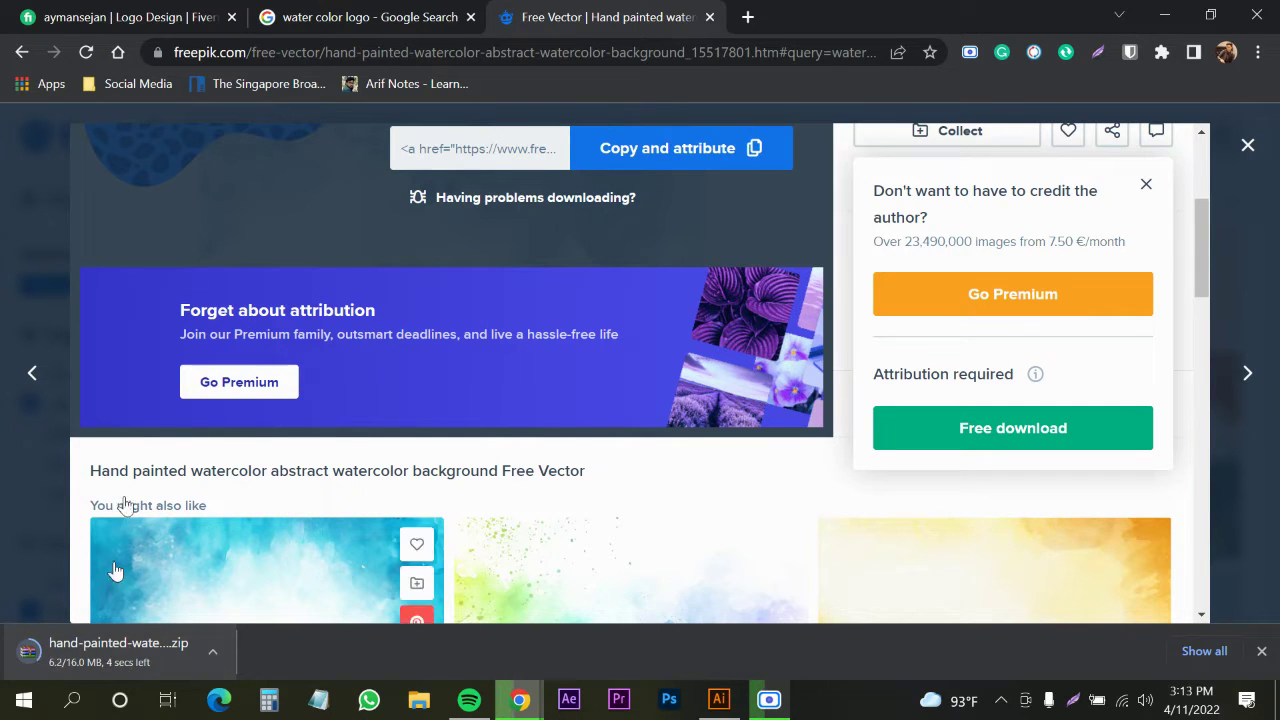
{"action": "left_click", "coordinate": [350, 28]}
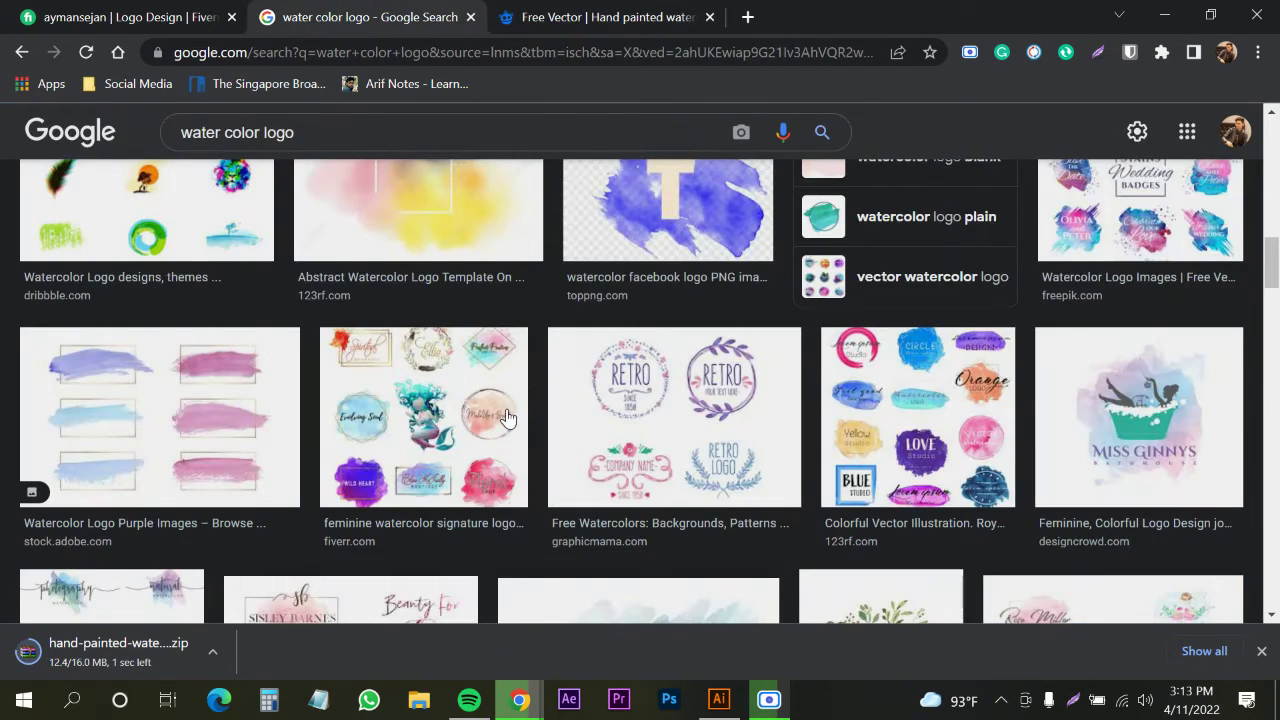
Browse the Google Images results and preview a feminine watercolor signature logo example
{"action": "scroll", "coordinate": [480, 400], "scroll_direction": "up", "scroll_amount": 2}
{"action": "scroll", "coordinate": [560, 460], "scroll_direction": "down", "scroll_amount": 3}
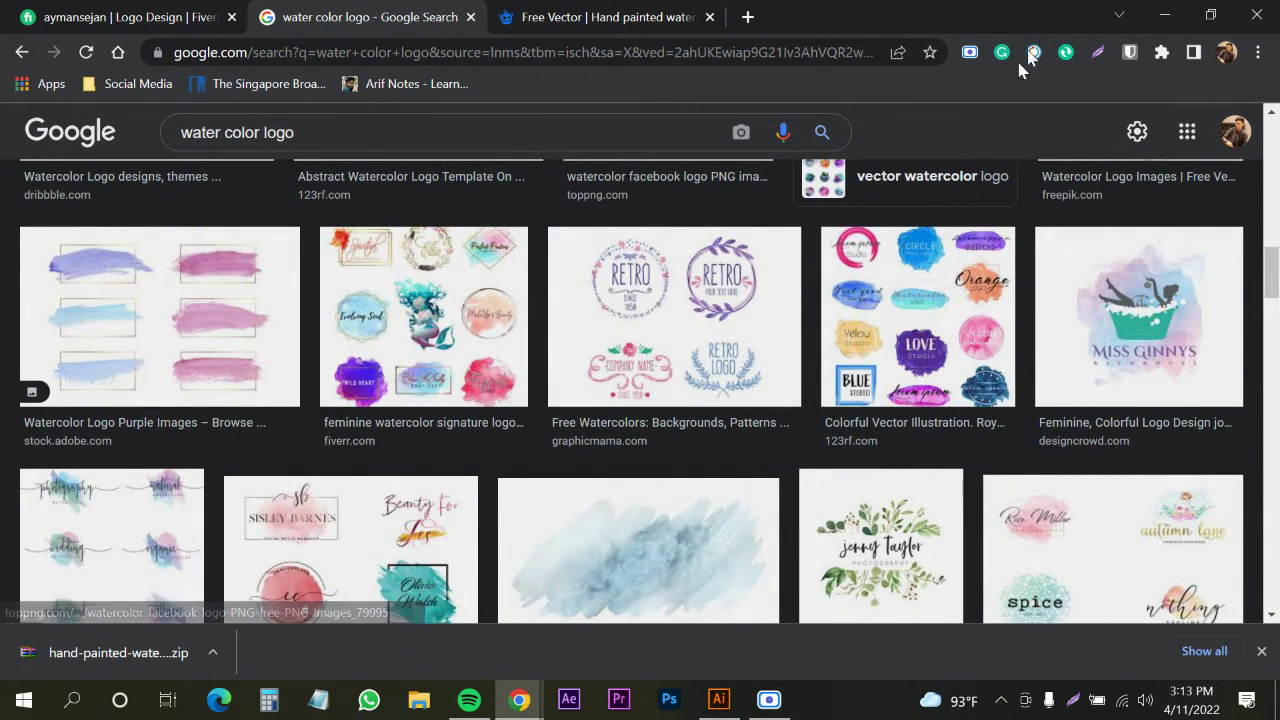
{"action": "left_click", "coordinate": [294, 530]}
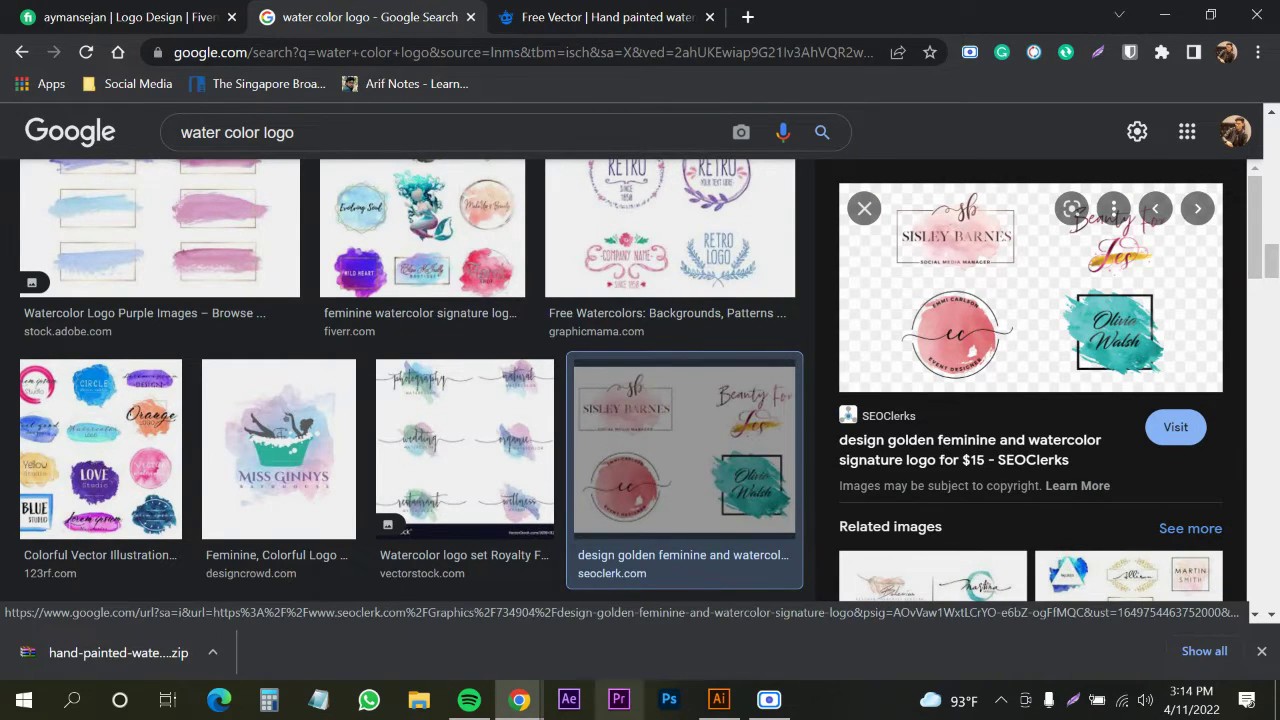
Return to the image results and open the downloaded watercolor zip archive
{"action": "left_click", "coordinate": [716, 700]}
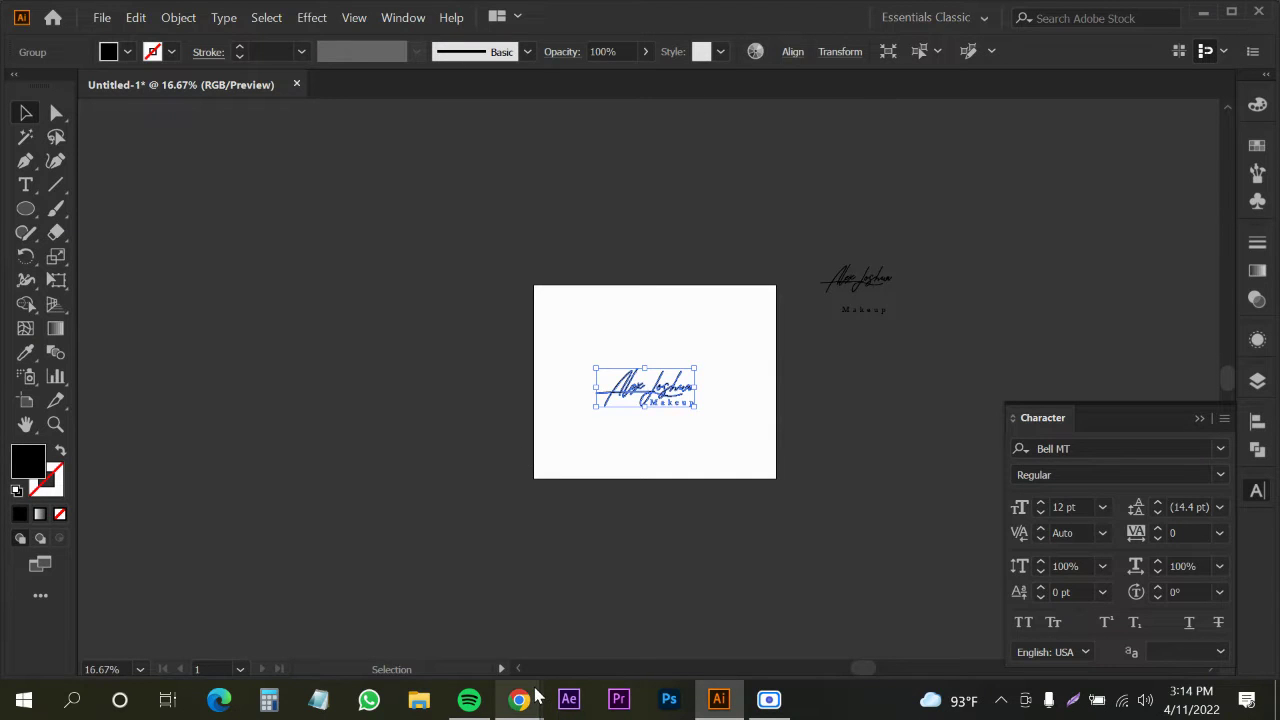
{"action": "mouse_move", "coordinate": [519, 698]}
{"action": "left_click", "coordinate": [430, 645]}
{"action": "left_click", "coordinate": [85, 675]}
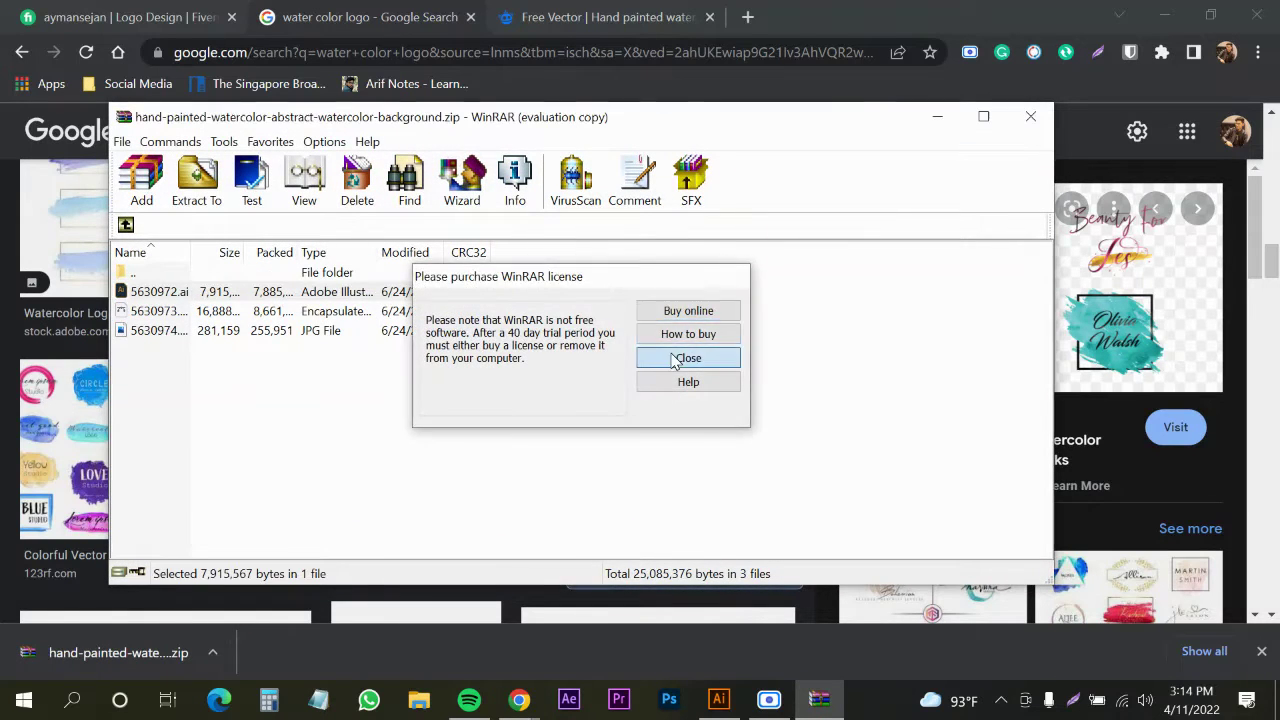
Dismiss the WinRAR licence reminder and open 5630972.ai in Illustrator
{"action": "left_click", "coordinate": [690, 358]}
{"action": "double_click", "coordinate": [263, 313]}
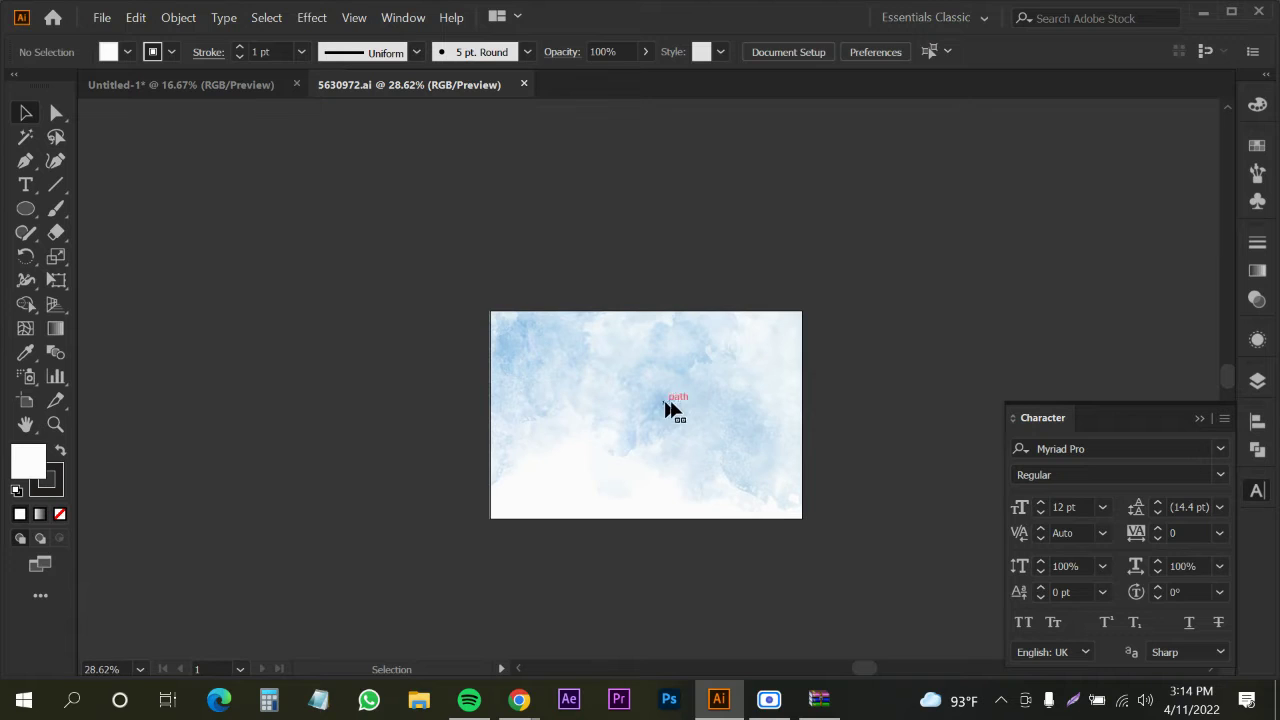
{"action": "left_click_drag", "start_coordinate": [704, 396], "coordinate": [393, 279]}
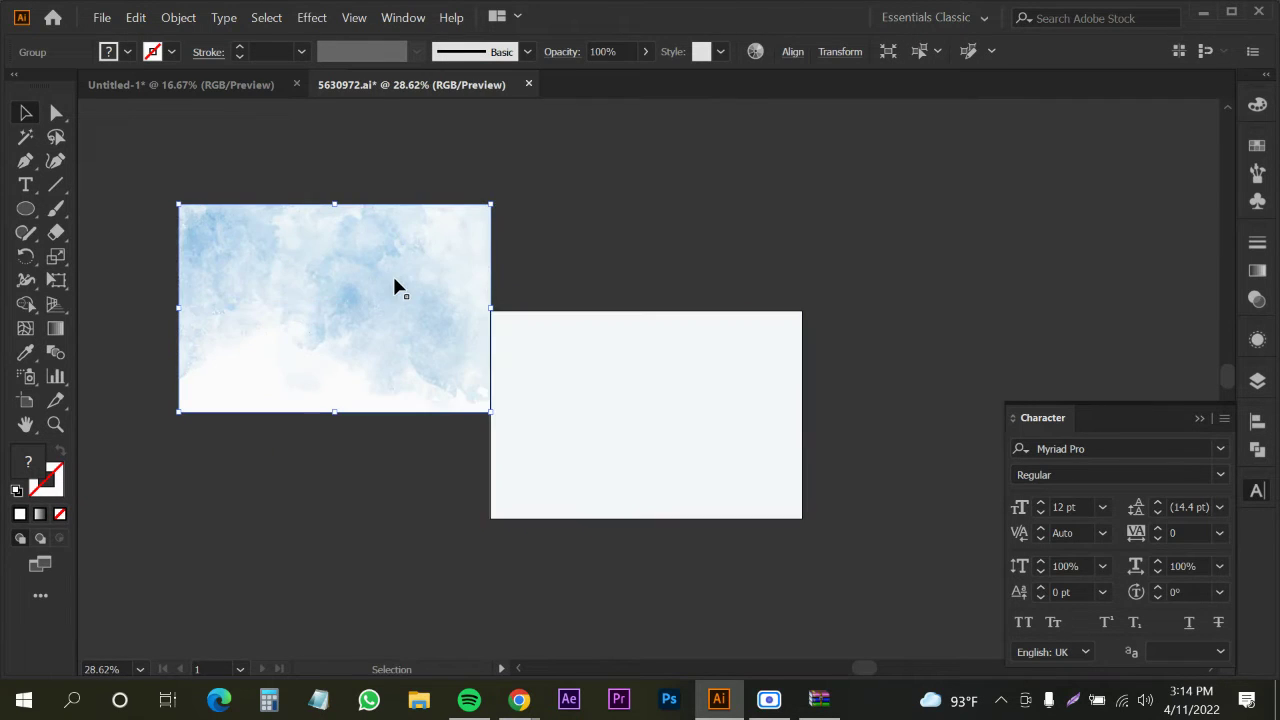
Ungroup the watercolor artwork, try moving its lower piece, then undo back to the whole image
{"action": "right_click", "coordinate": [386, 262]}
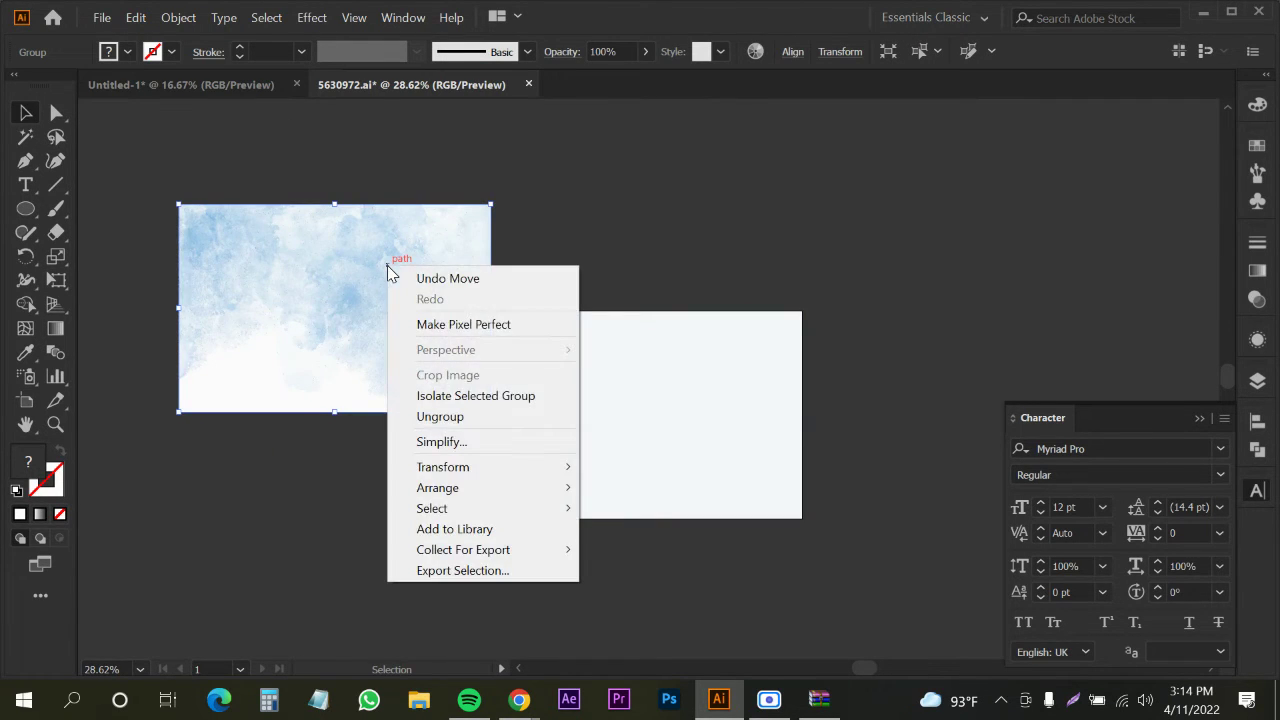
{"action": "left_click", "coordinate": [445, 416]}
{"action": "left_click", "coordinate": [334, 457]}
{"action": "right_click", "coordinate": [283, 298]}
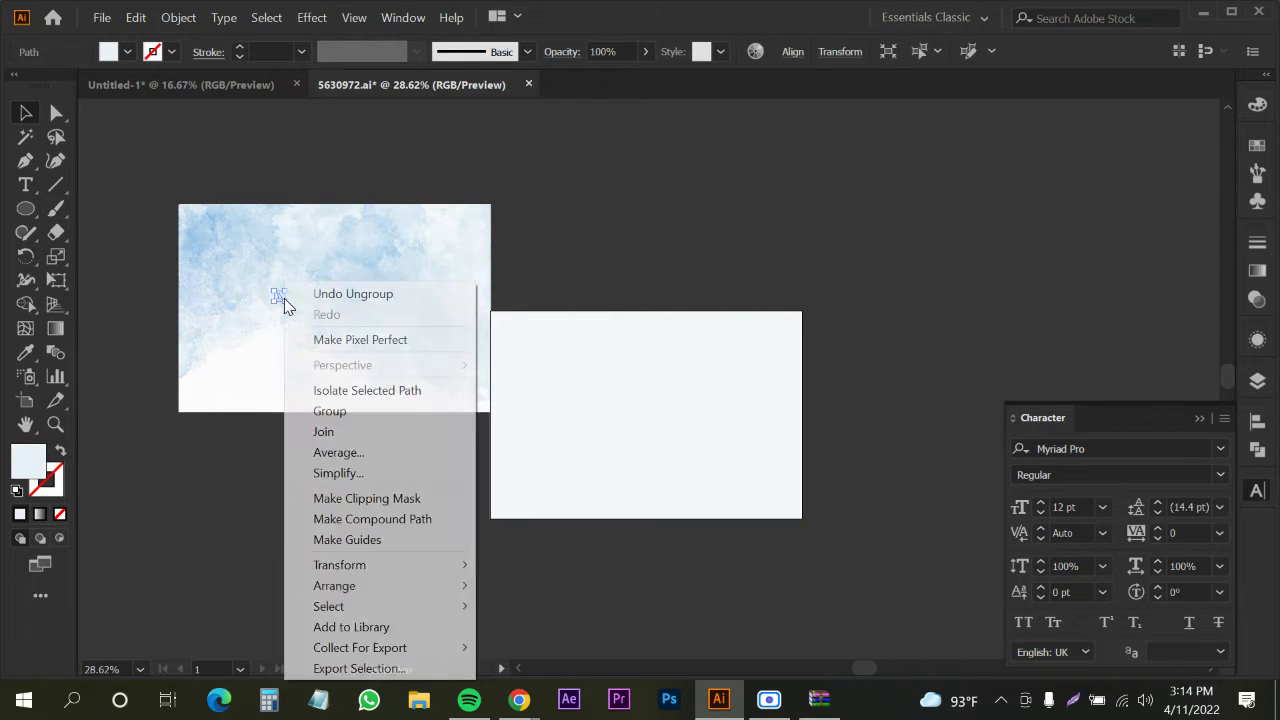
{"action": "left_click", "coordinate": [239, 398]}
{"action": "left_click_drag", "start_coordinate": [252, 402], "coordinate": [297, 491]}
{"action": "key", "text": "ctrl+z"}
{"action": "left_click", "coordinate": [252, 514]}
{"action": "key", "text": "ctrl+z"}
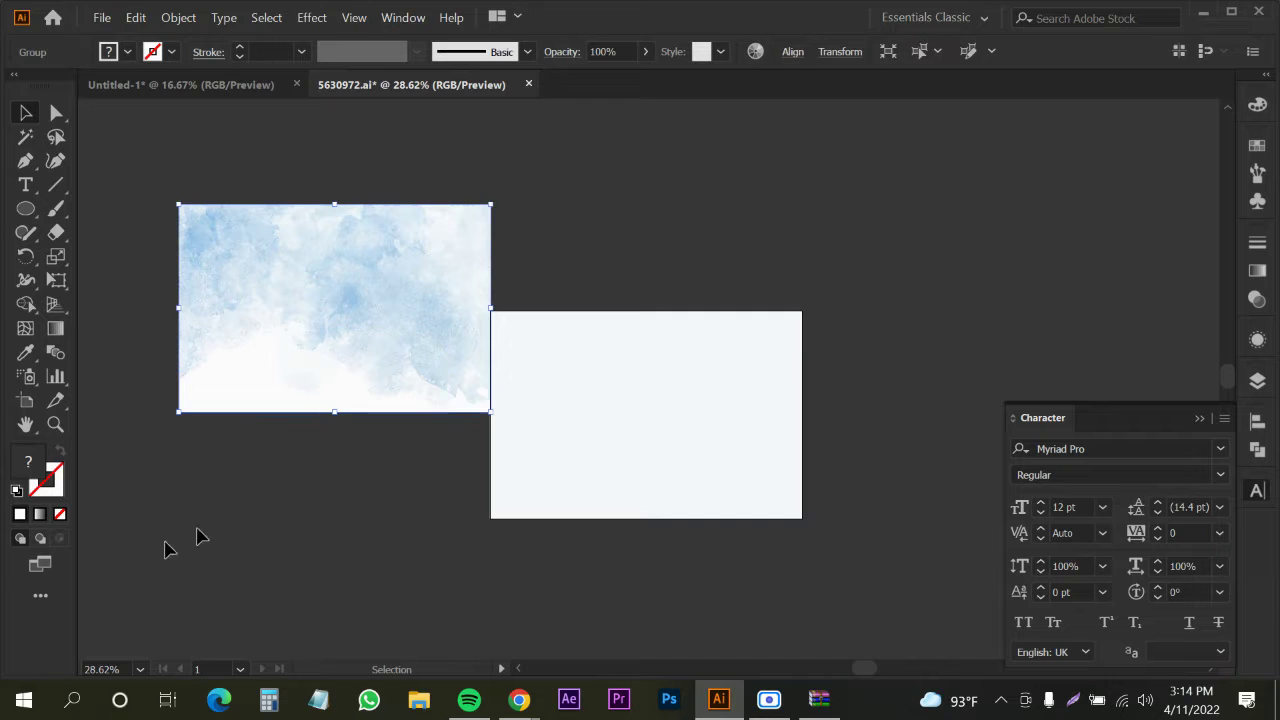
{"action": "left_click", "coordinate": [197, 437]}
Drop a copy of the watercolor onto the Untitled-1 artboard and shrink it proportionally
{"action": "left_click_drag", "start_coordinate": [408, 295], "coordinate": [263, 93]}
{"action": "left_click_drag", "start_coordinate": [645, 472], "coordinate": [735, 428]}
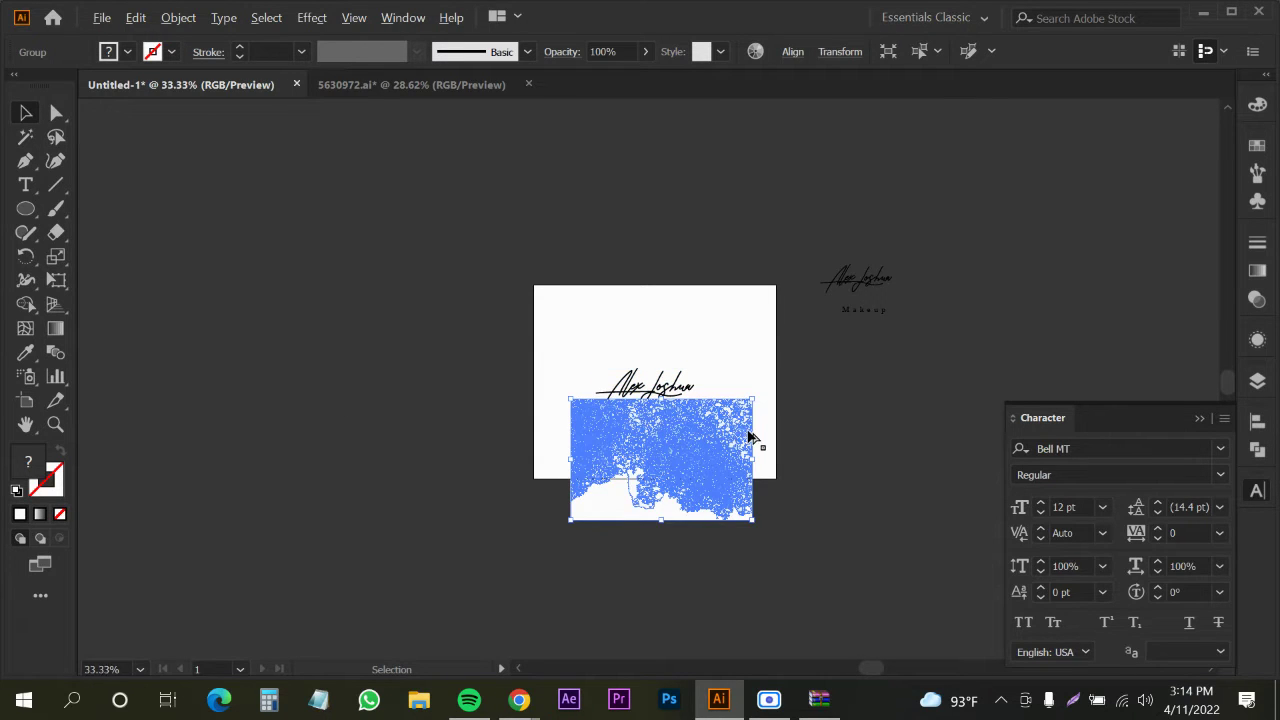
{"action": "scroll", "coordinate": [755, 440], "scroll_direction": "up", "scroll_amount": 2}
{"action": "left_click", "coordinate": [760, 493]}
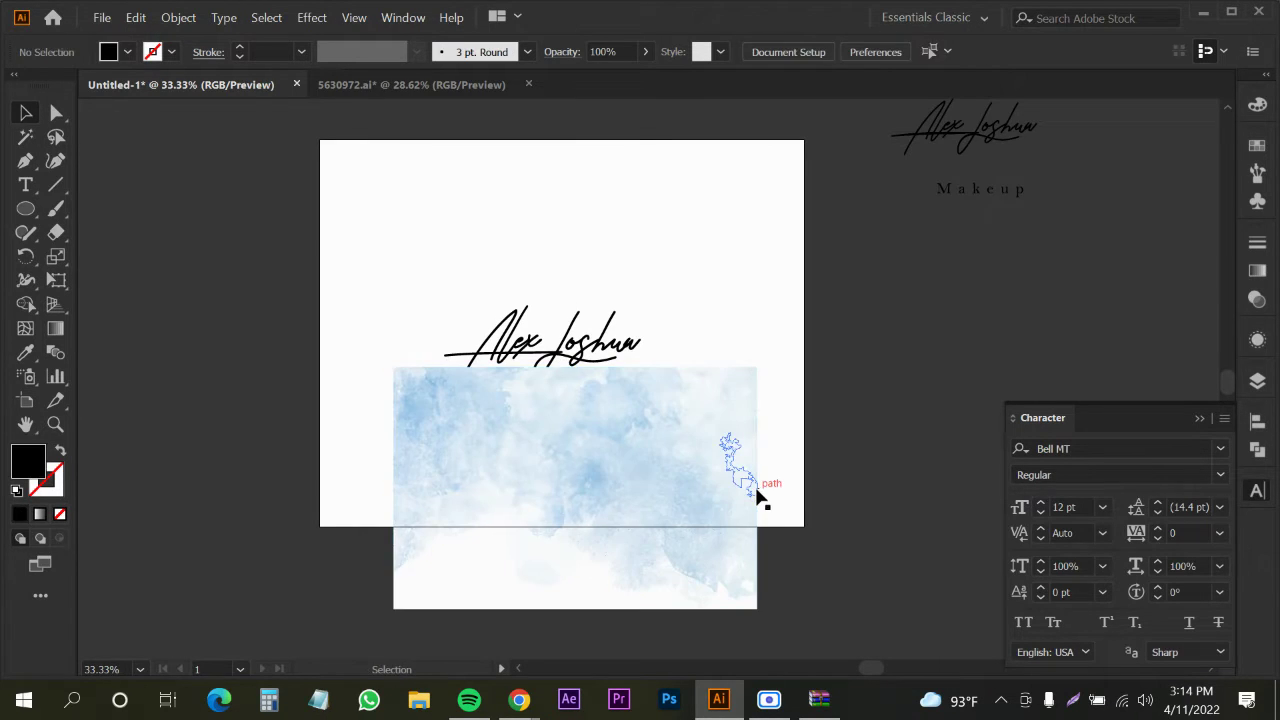
{"action": "left_click", "coordinate": [758, 491]}
{"action": "left_click_drag", "start_coordinate": [756, 491], "coordinate": [689, 500]}
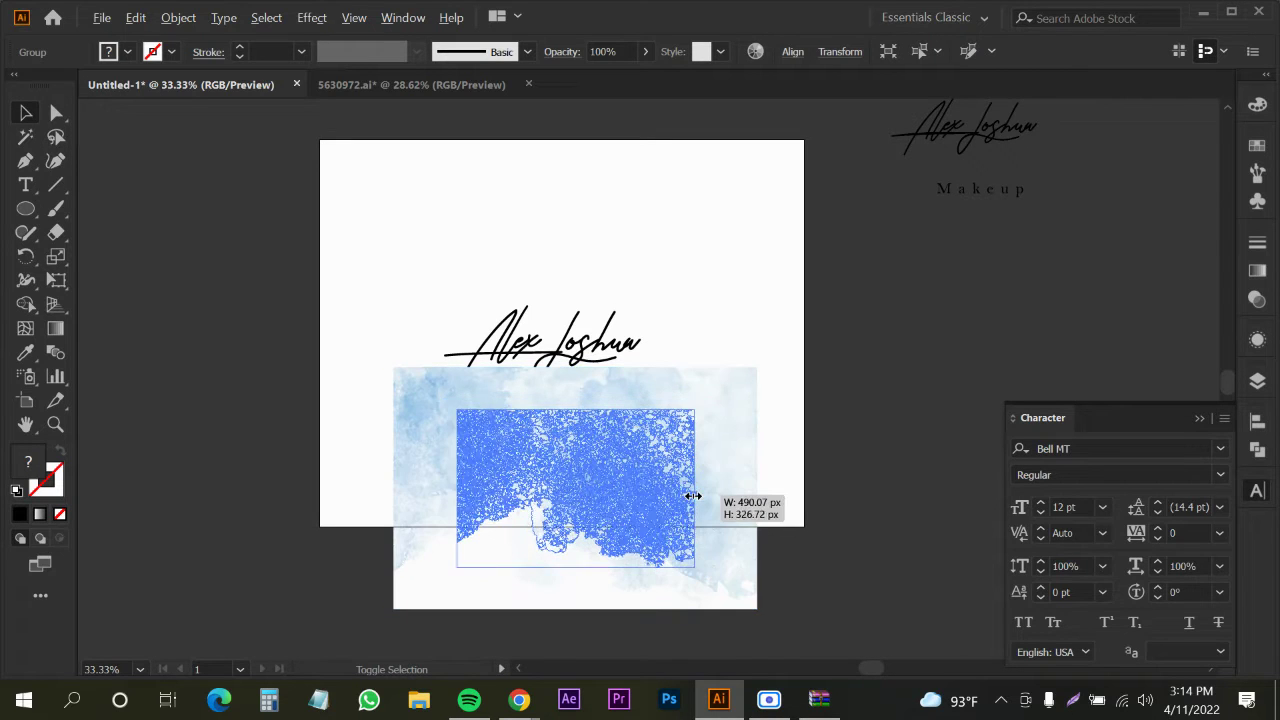
Position the watercolor under the signature text and zoom in to check the logo
{"action": "left_click_drag", "start_coordinate": [575, 413], "coordinate": [556, 391]}
{"action": "left_click_drag", "start_coordinate": [560, 400], "coordinate": [560, 400]}
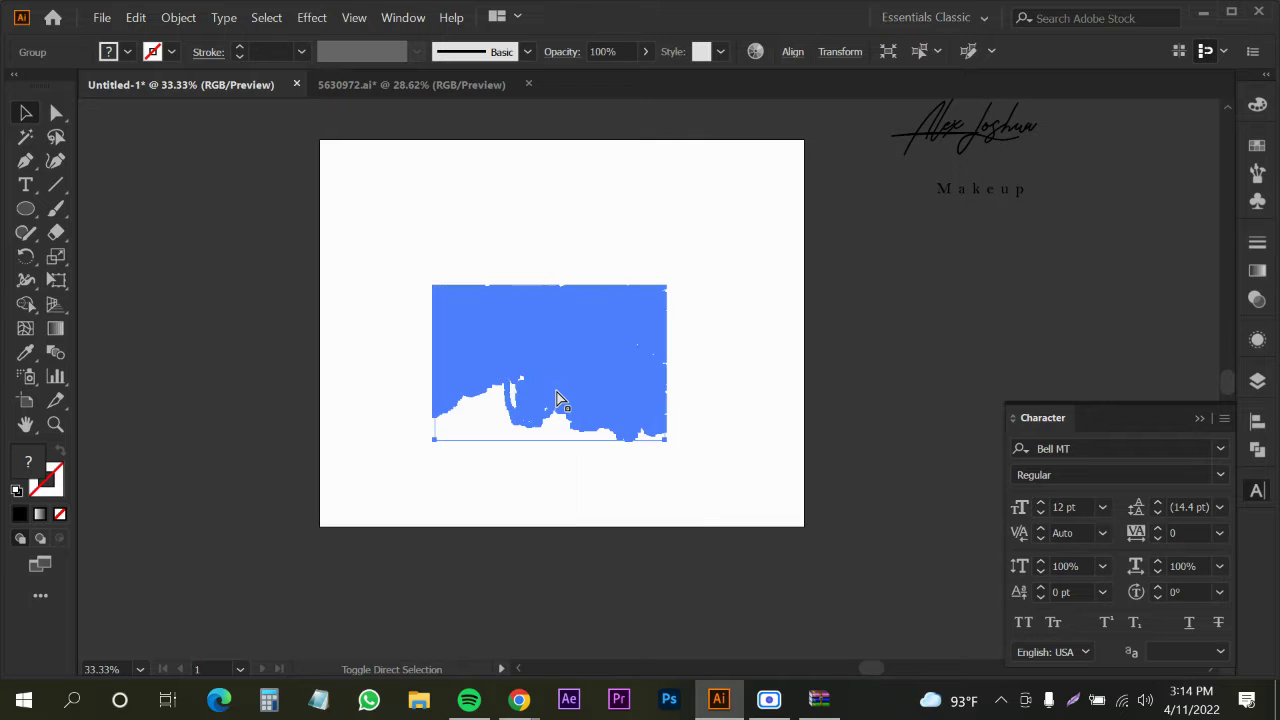
{"action": "left_click", "coordinate": [316, 430]}
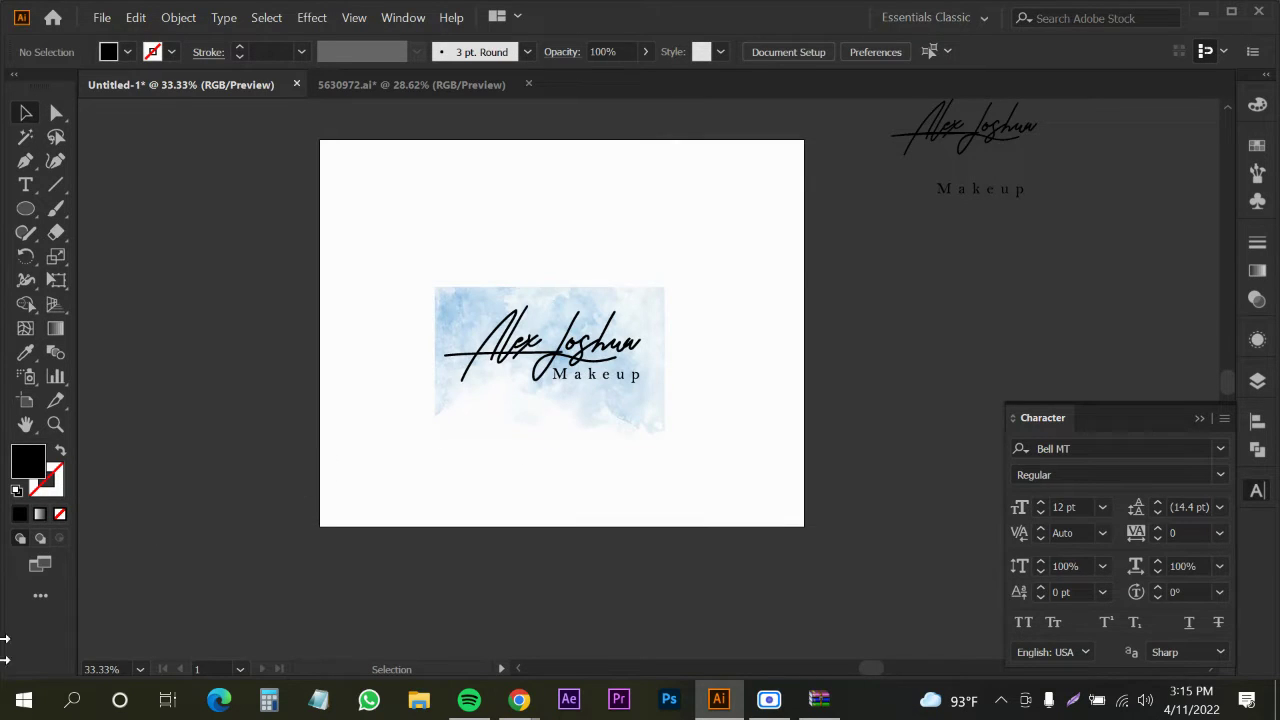
{"action": "key", "text": "ctrl+plus"}
{"action": "key", "text": "ctrl+plus"}
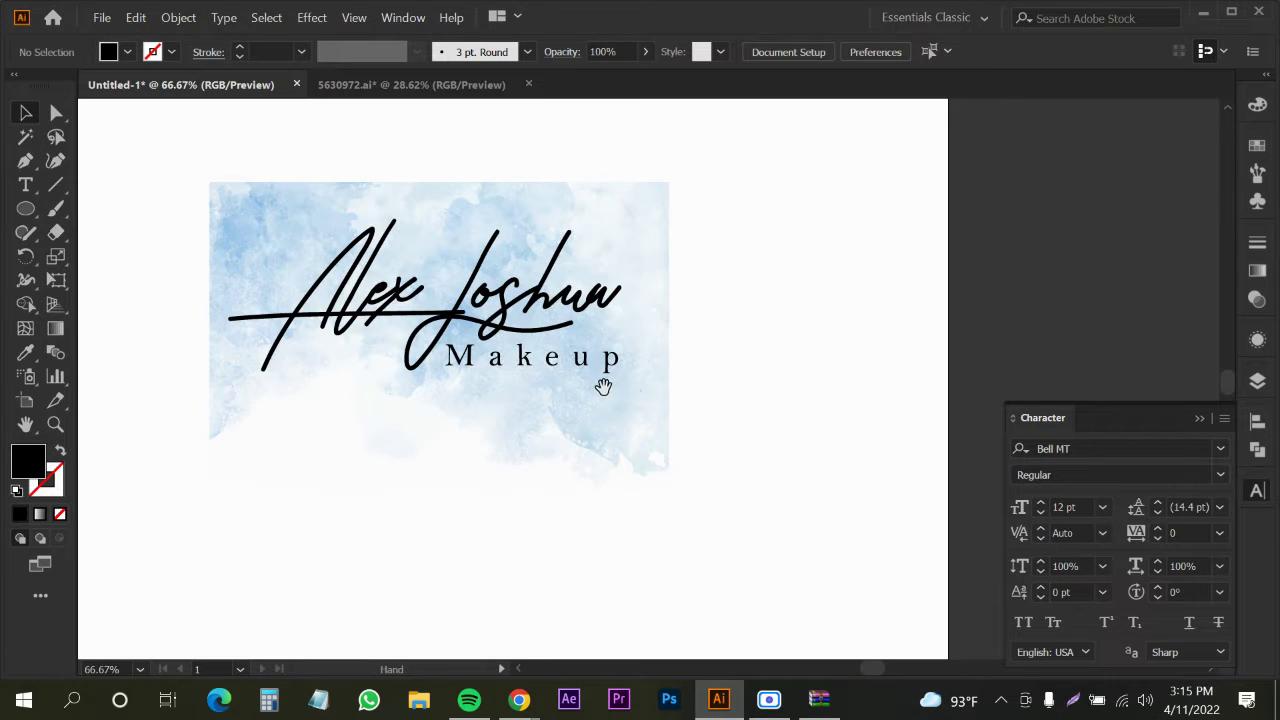
{"action": "left_click_drag", "start_coordinate": [600, 383], "coordinate": [689, 427]}
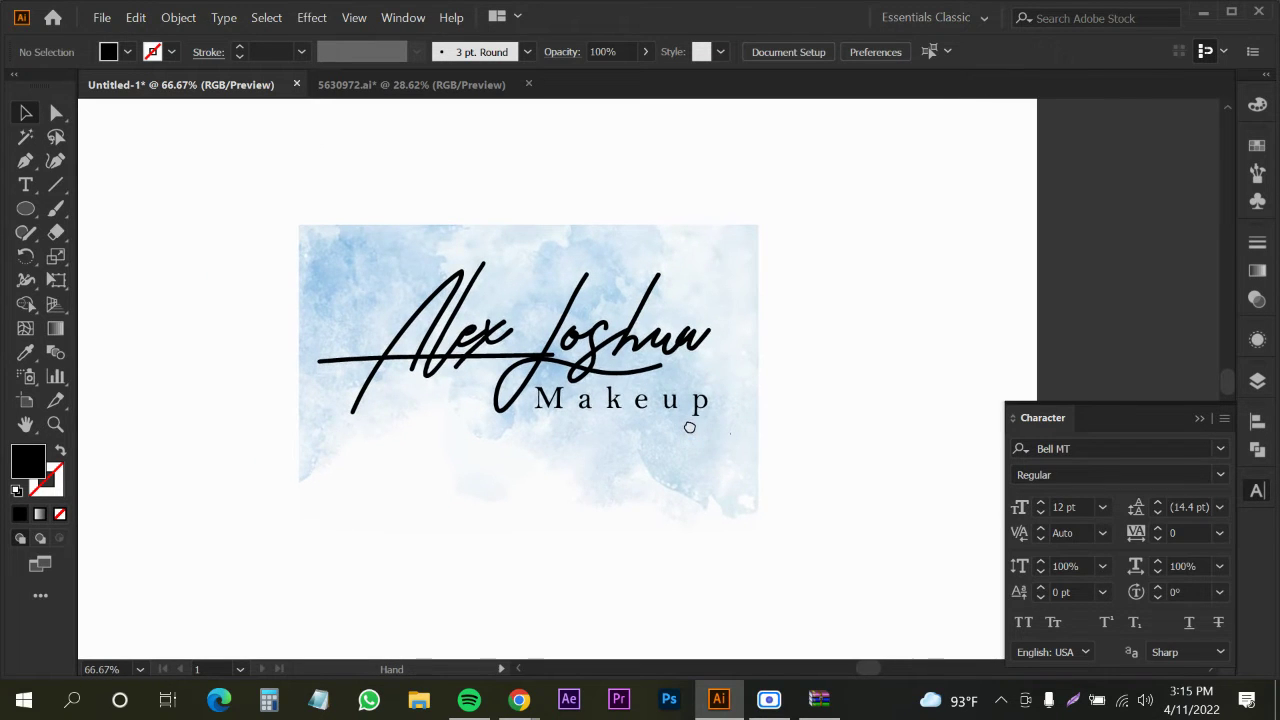
Zoom in on the signature, select the logo group, and return to 100% zoom
{"action": "left_click", "coordinate": [510, 365], "text": "ctrl"}
{"action": "left_click", "coordinate": [510, 365], "text": "ctrl"}
{"action": "left_click", "coordinate": [380, 323]}
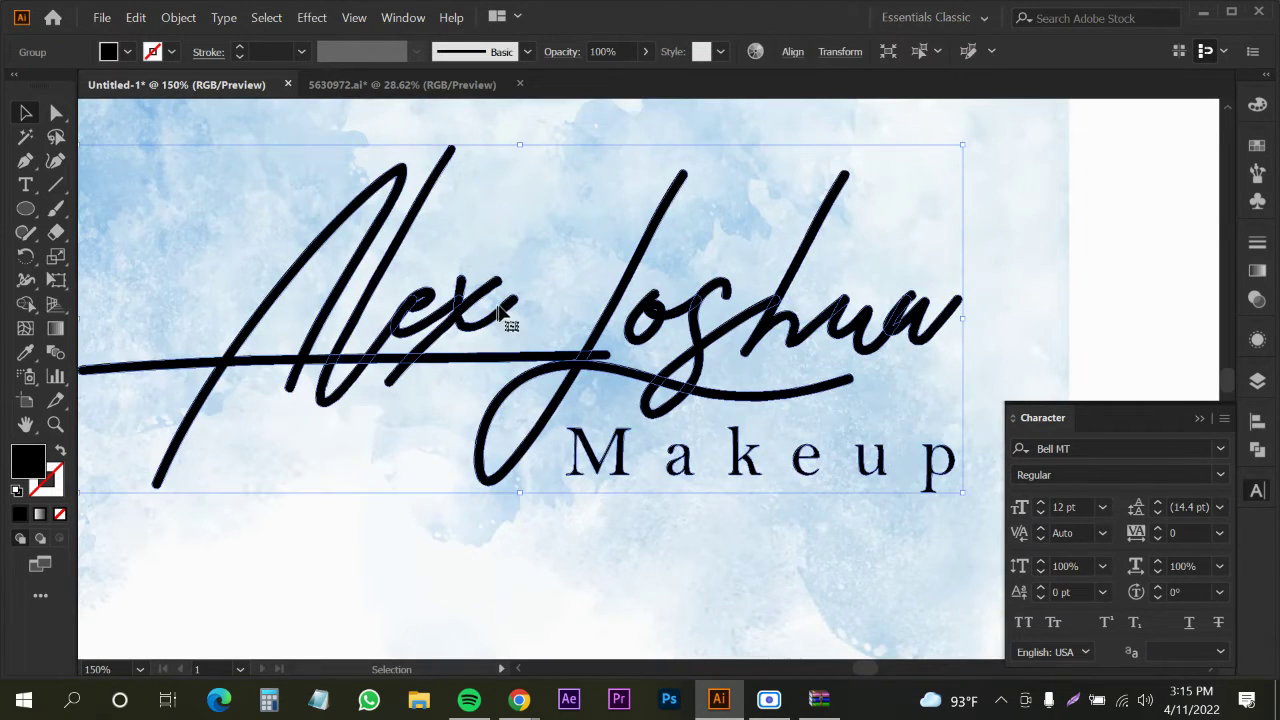
{"action": "key", "text": "ctrl+minus"}
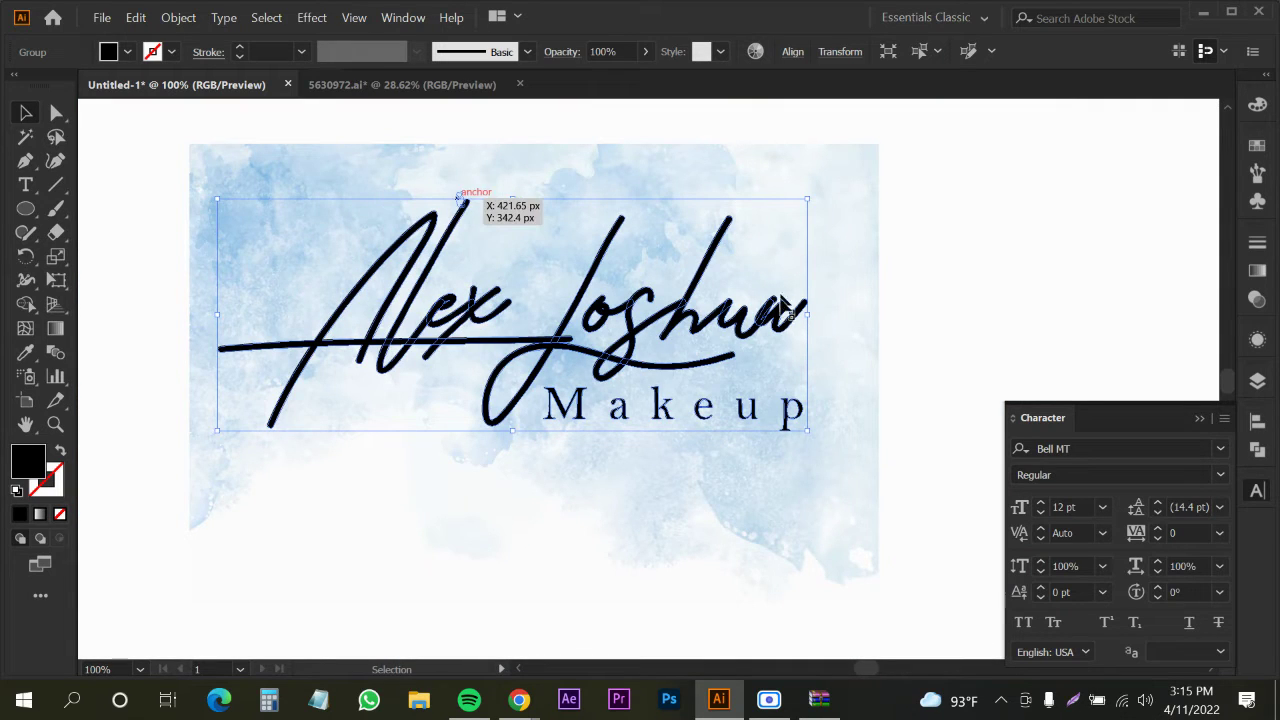
Ungroup the logo artwork twice and check the watercolor background's selection
{"action": "right_click", "coordinate": [550, 340]}
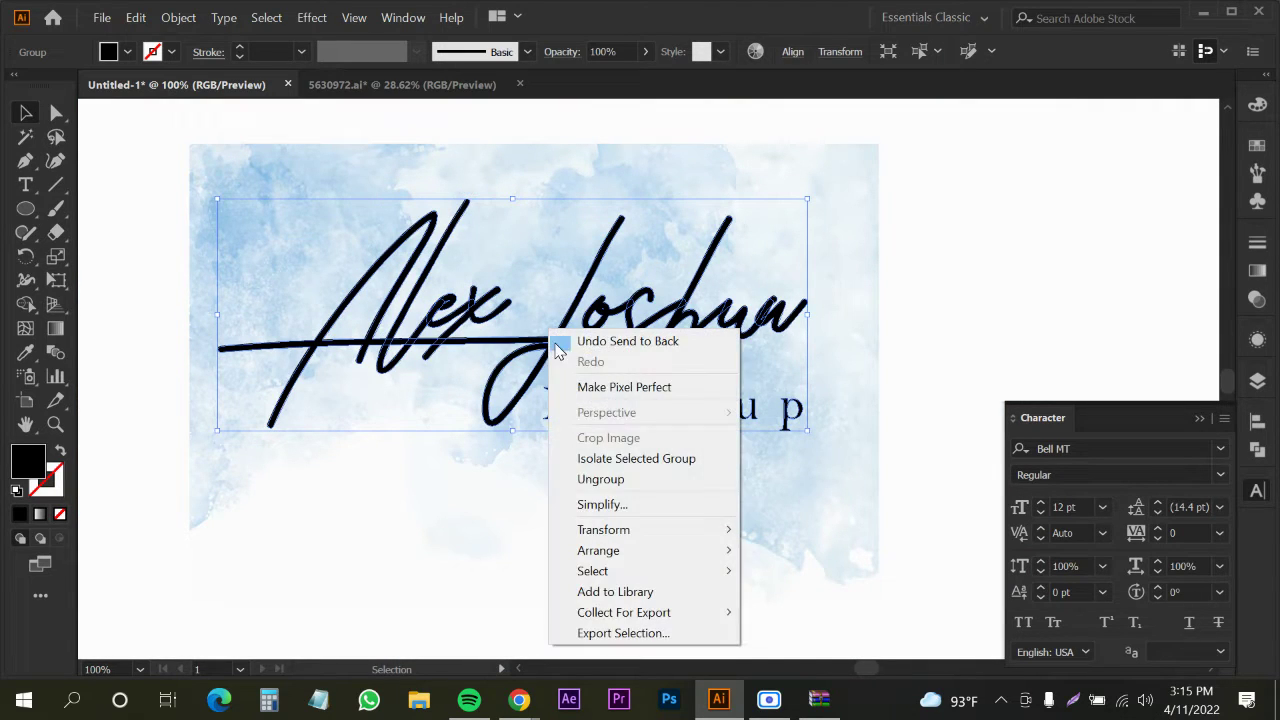
{"action": "left_click", "coordinate": [587, 477]}
{"action": "left_click", "coordinate": [983, 282]}
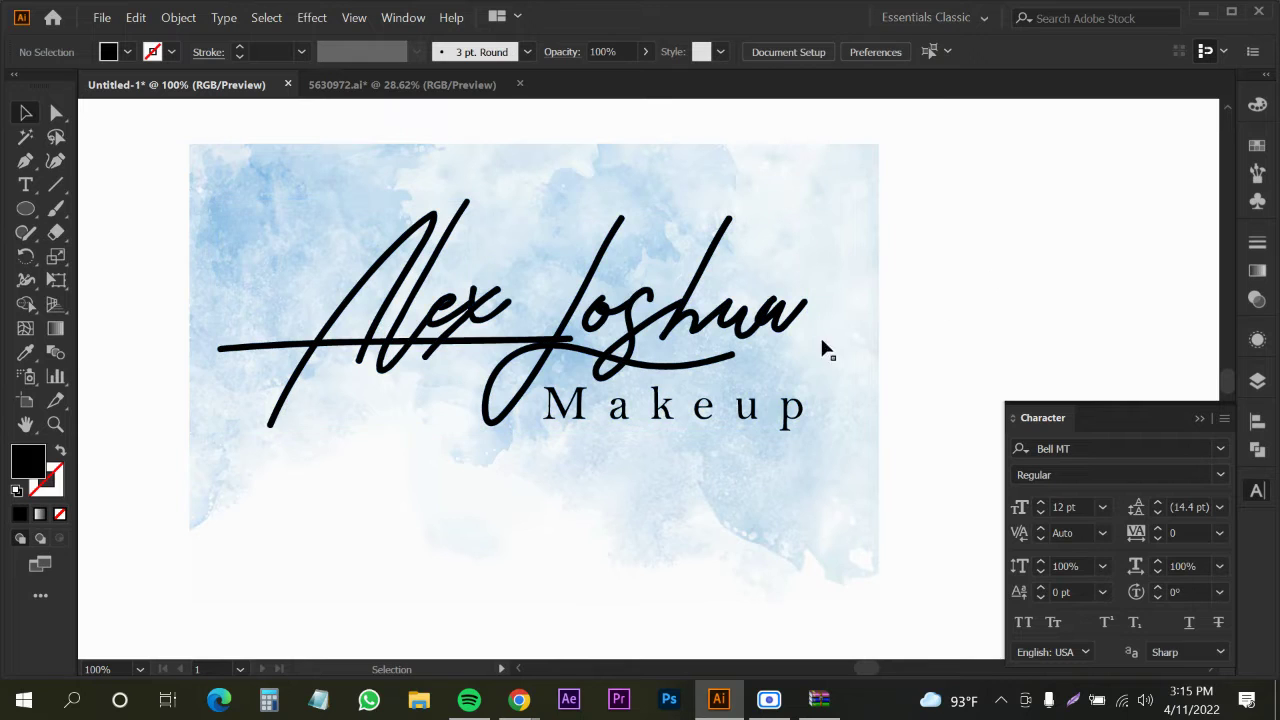
{"action": "left_click", "coordinate": [770, 336]}
{"action": "right_click", "coordinate": [733, 328]}
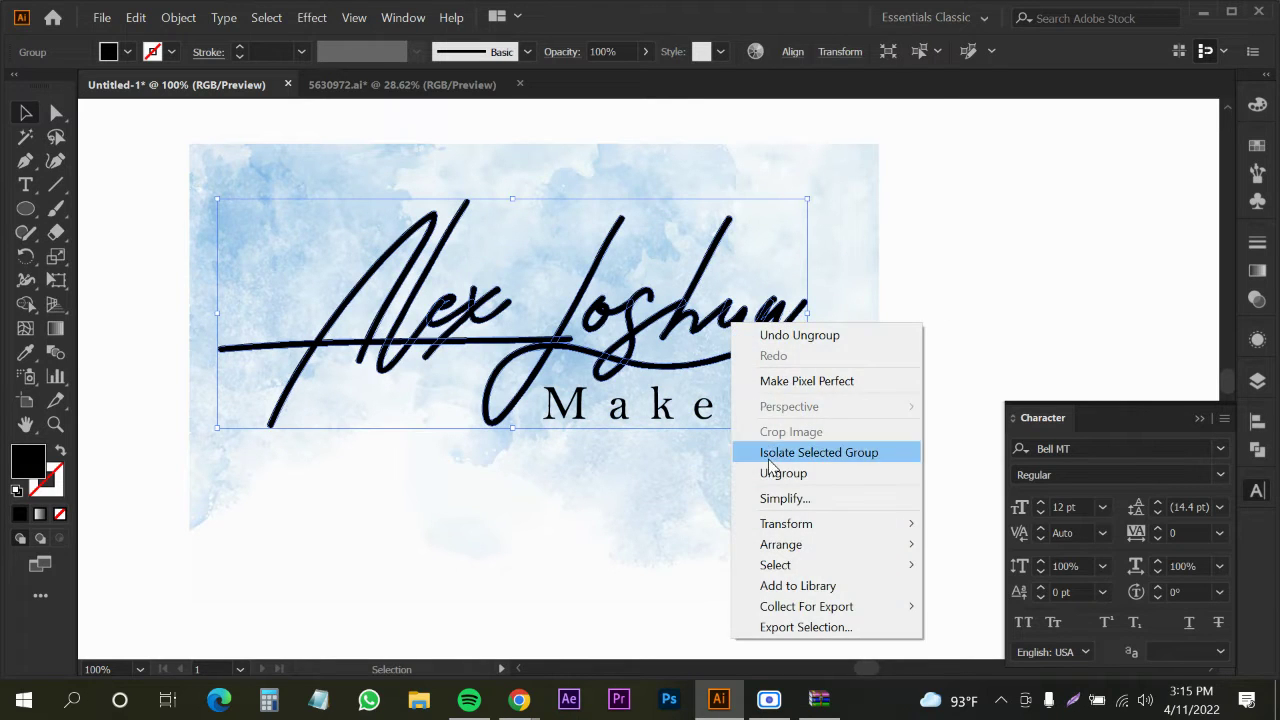
{"action": "left_click", "coordinate": [783, 473]}
{"action": "left_click", "coordinate": [887, 326]}
{"action": "left_click", "coordinate": [777, 335]}
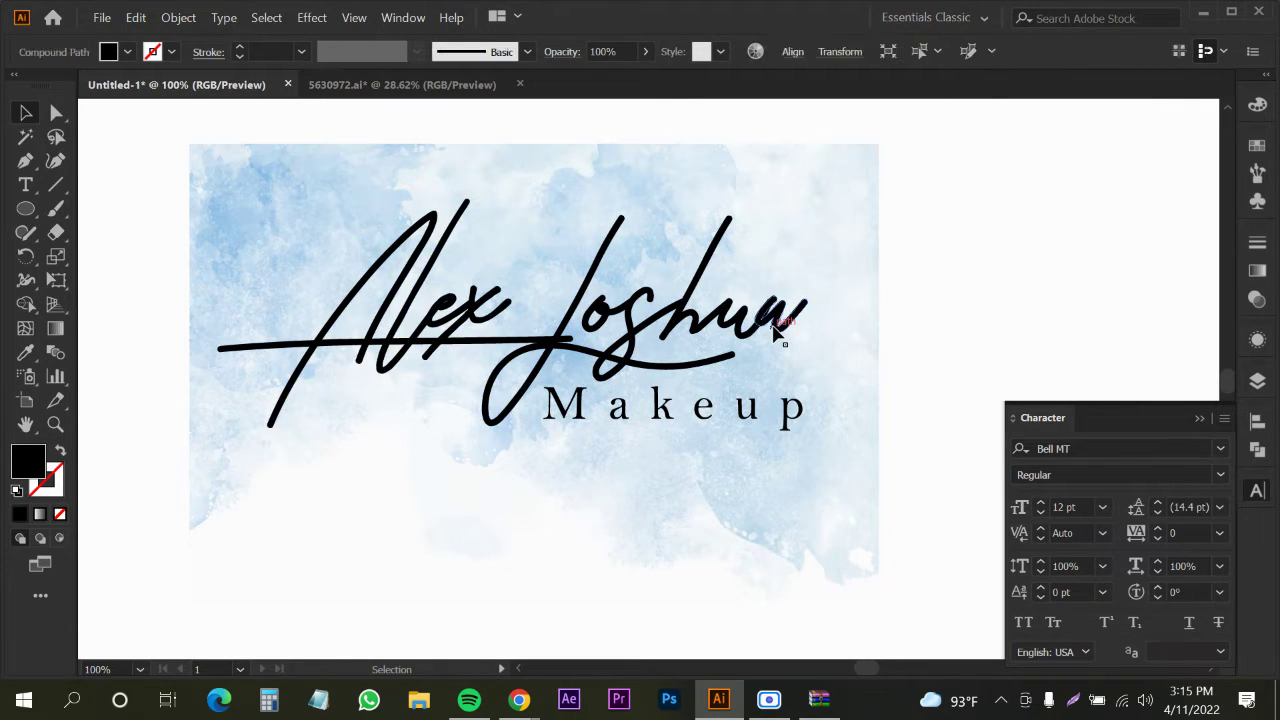
{"action": "left_click", "coordinate": [730, 345]}
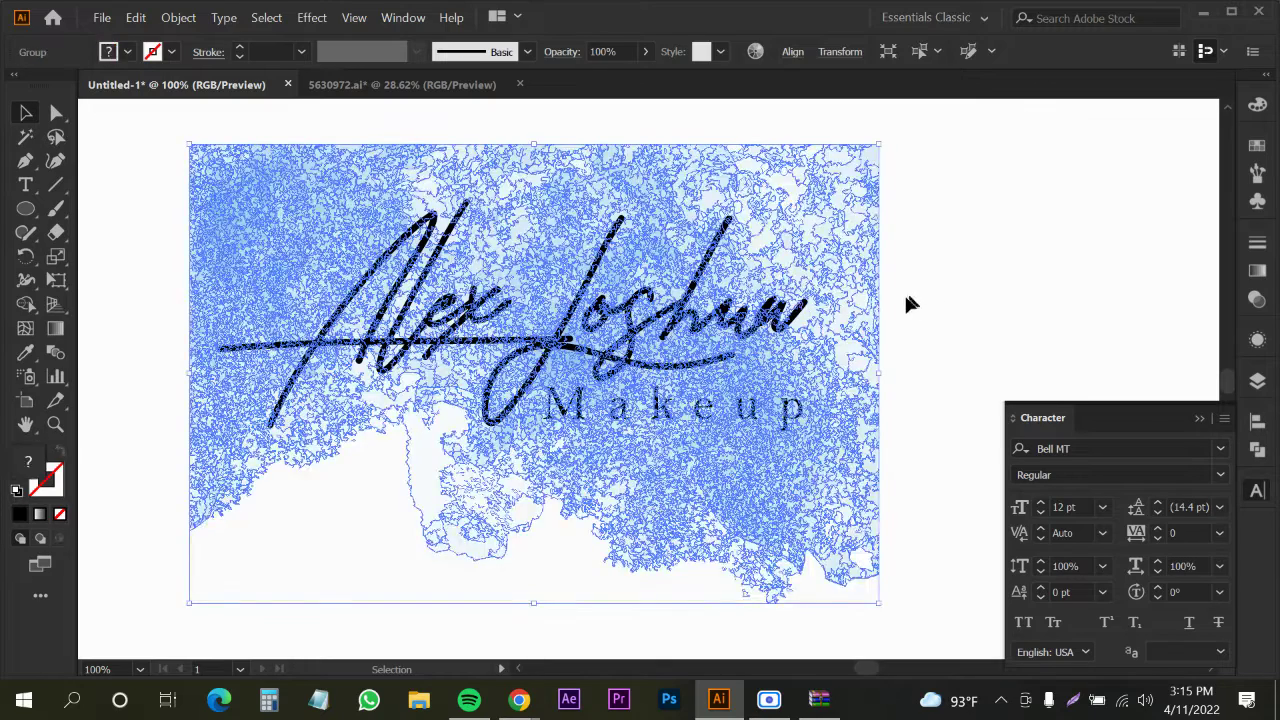
{"action": "left_click", "coordinate": [910, 304]}
Copy the watercolor background and paste it in place, checking it with Direct Selection and Selection
{"action": "left_click", "coordinate": [692, 322]}
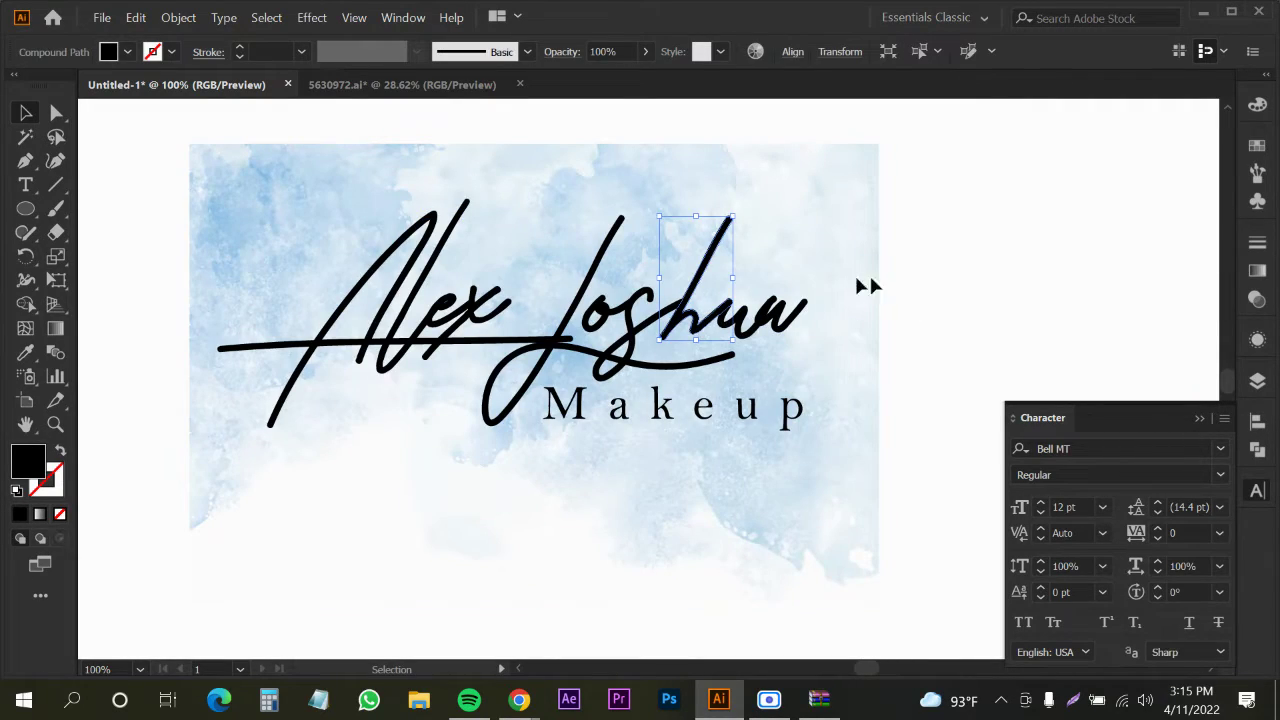
{"action": "left_click_drag", "start_coordinate": [857, 280], "coordinate": [820, 222]}
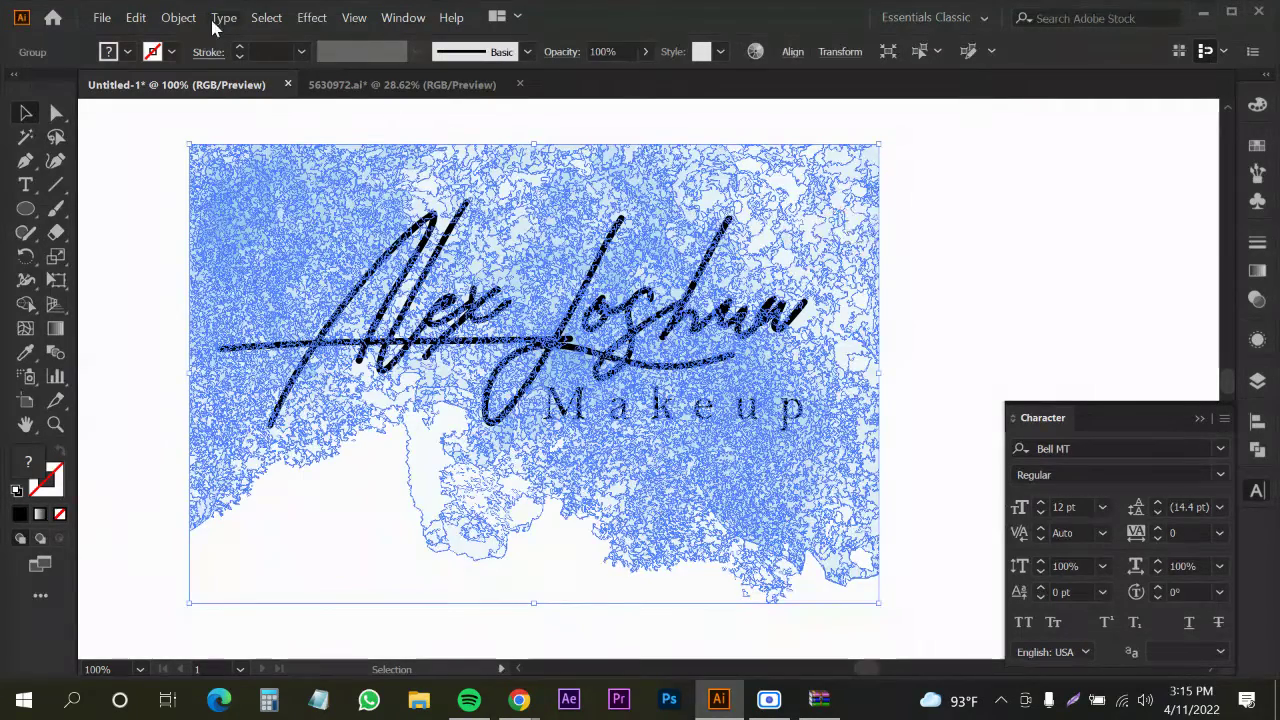
{"action": "left_click", "coordinate": [136, 18]}
{"action": "left_click", "coordinate": [152, 106]}
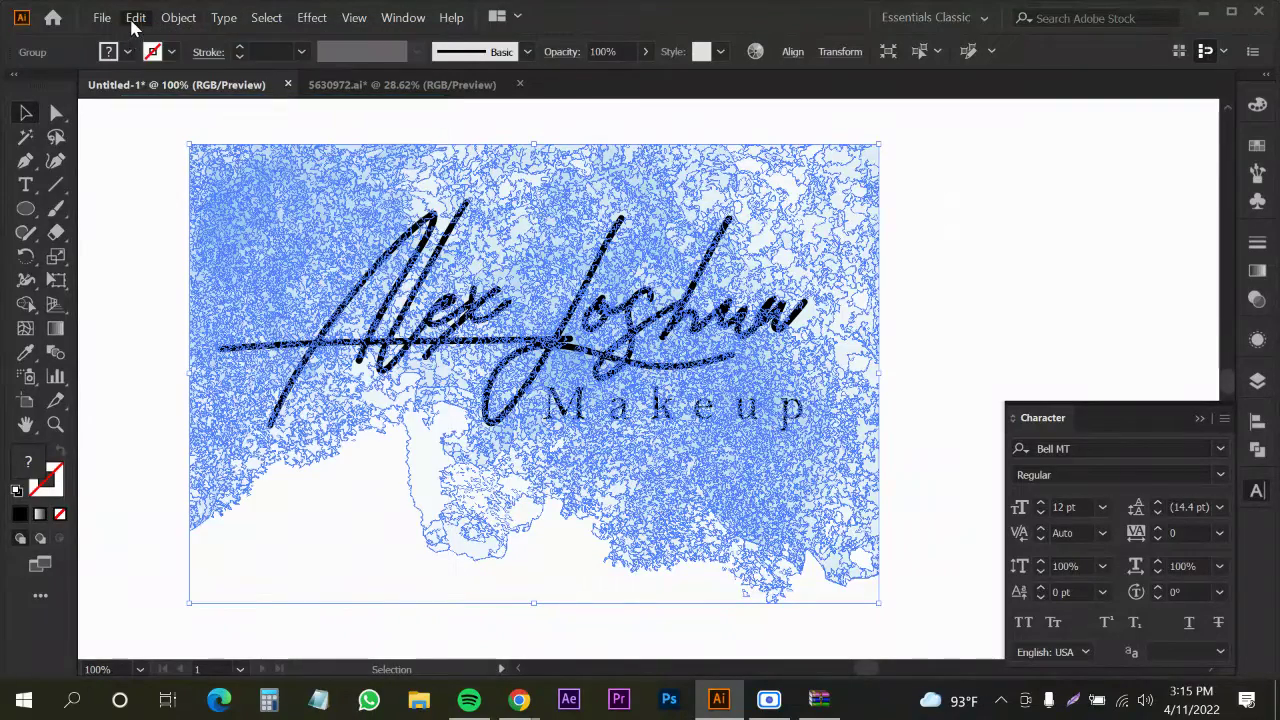
{"action": "left_click", "coordinate": [136, 18]}
{"action": "left_click", "coordinate": [166, 145]}
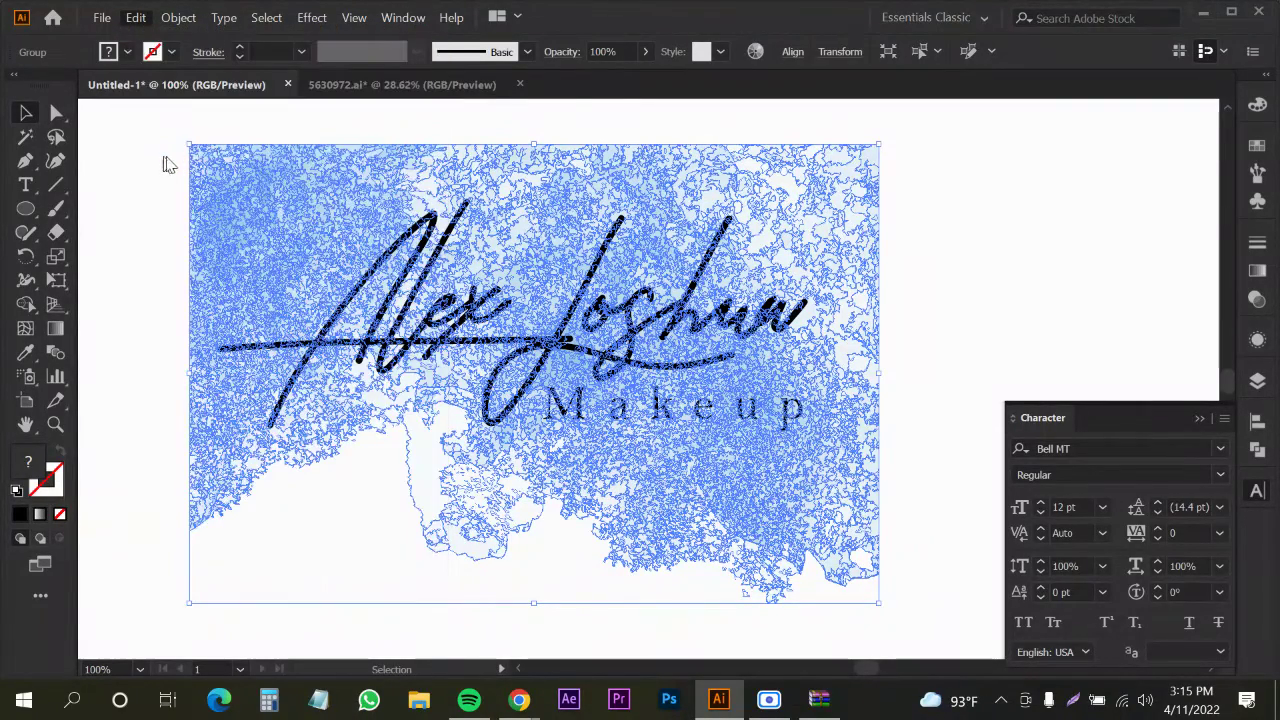
{"action": "key", "text": "a"}
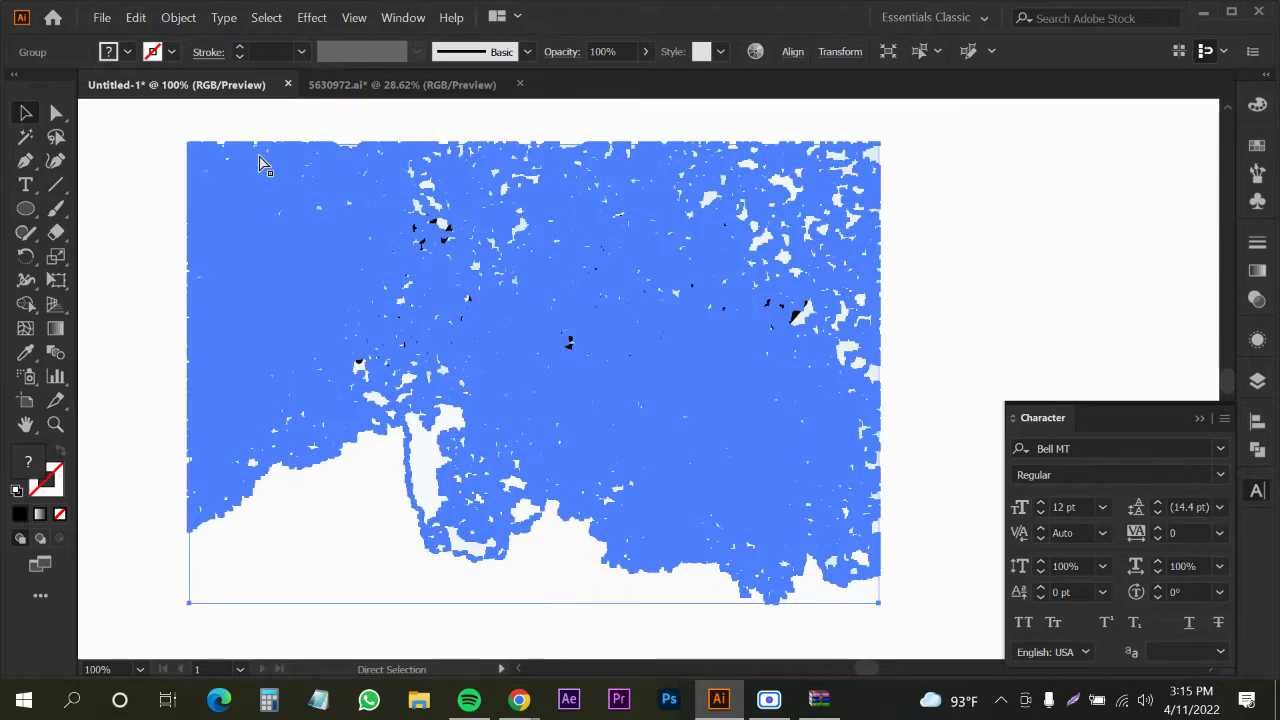
{"action": "key", "text": "v"}
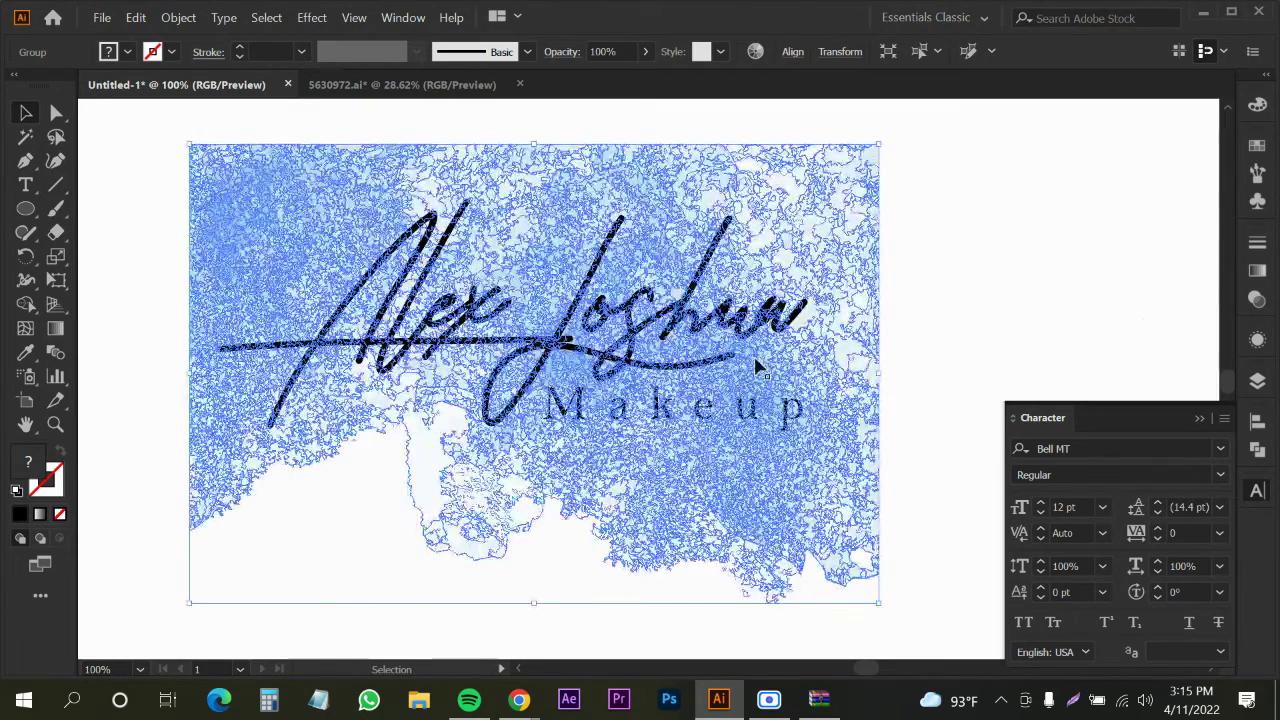
{"action": "left_click", "coordinate": [1015, 290]}
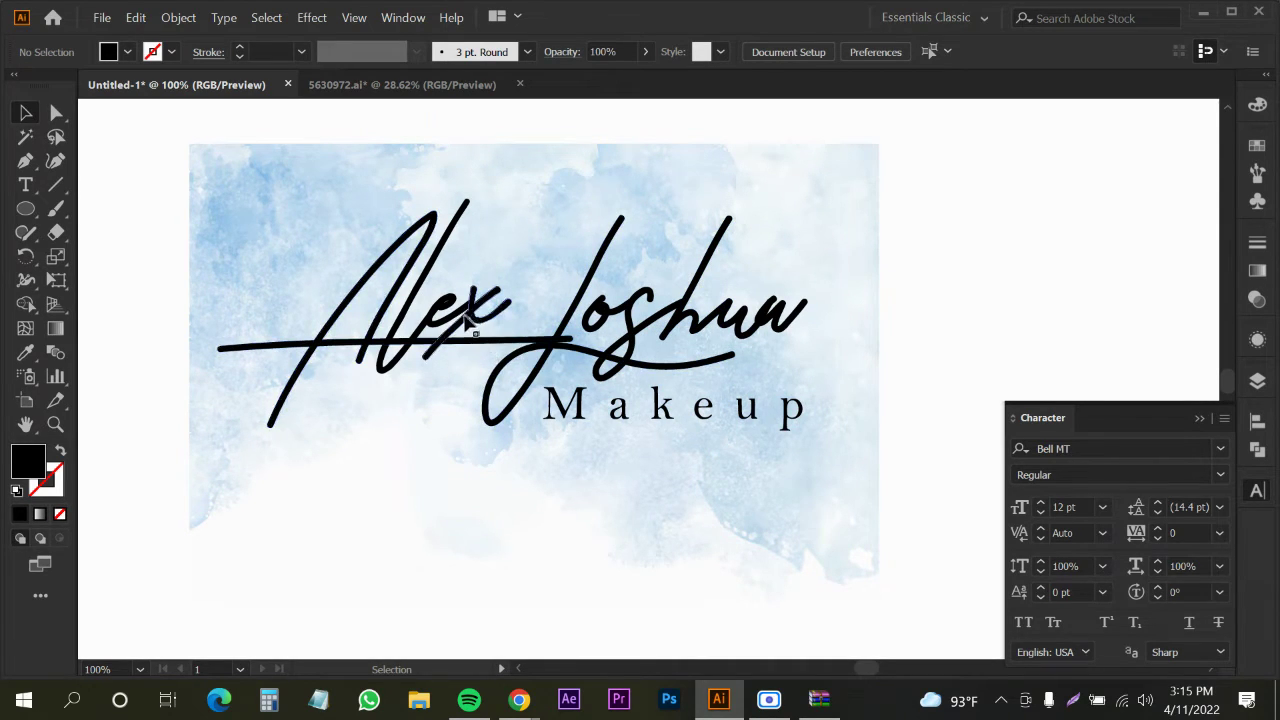
{"action": "left_click", "coordinate": [812, 205]}
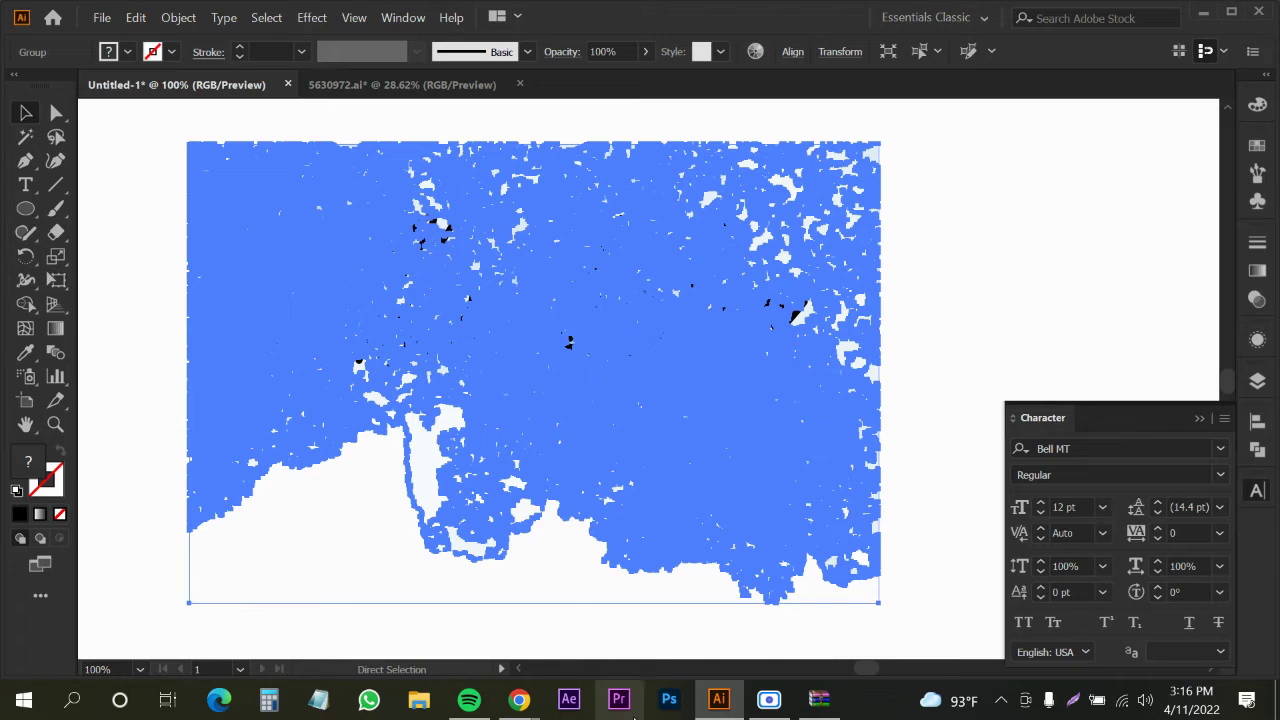
Reselect the watercolour artwork group and paste the copied artwork in front
{"action": "left_click", "coordinate": [232, 127]}
{"action": "left_click", "coordinate": [503, 198]}
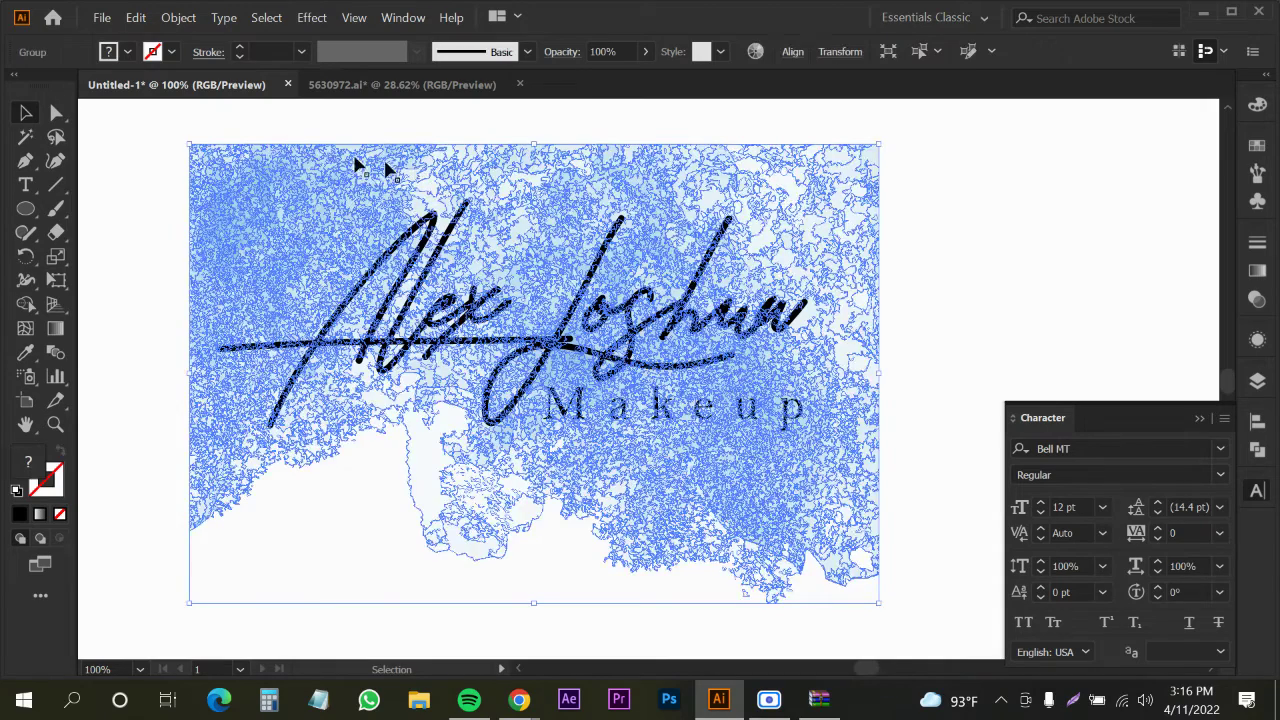
{"action": "left_click", "coordinate": [146, 24]}
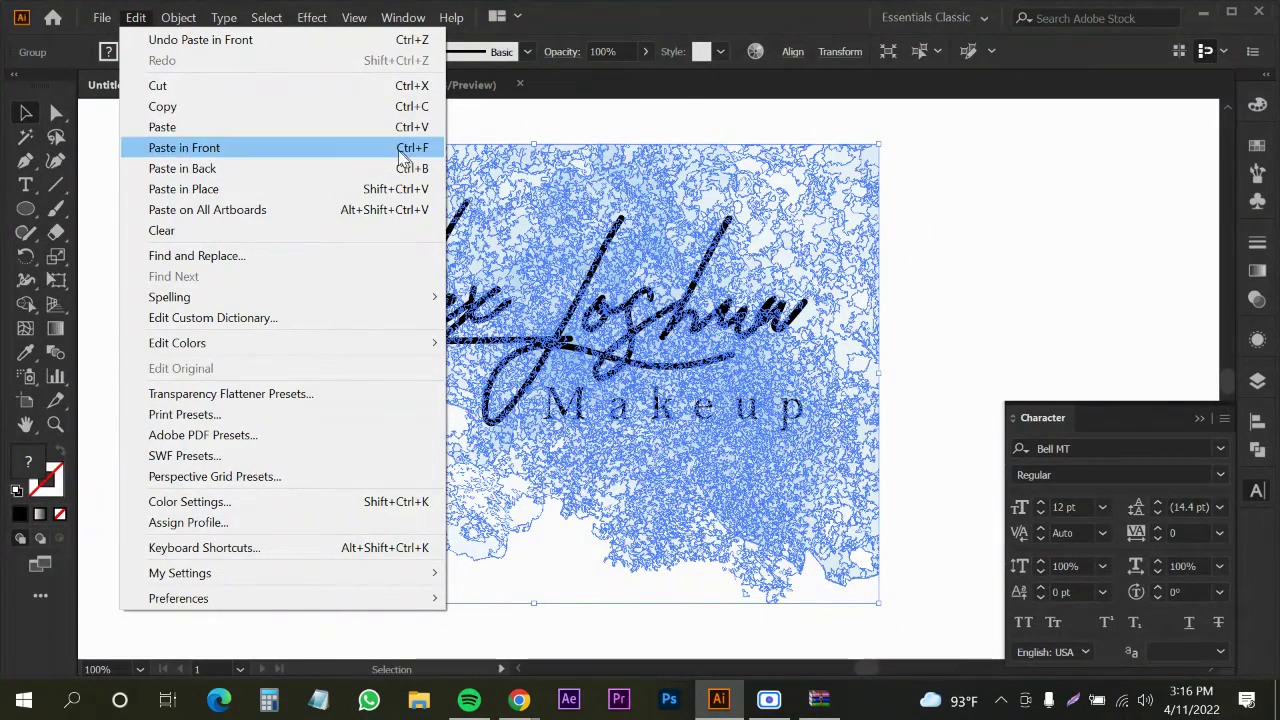
{"action": "left_click", "coordinate": [963, 155]}
{"action": "left_click", "coordinate": [935, 195]}
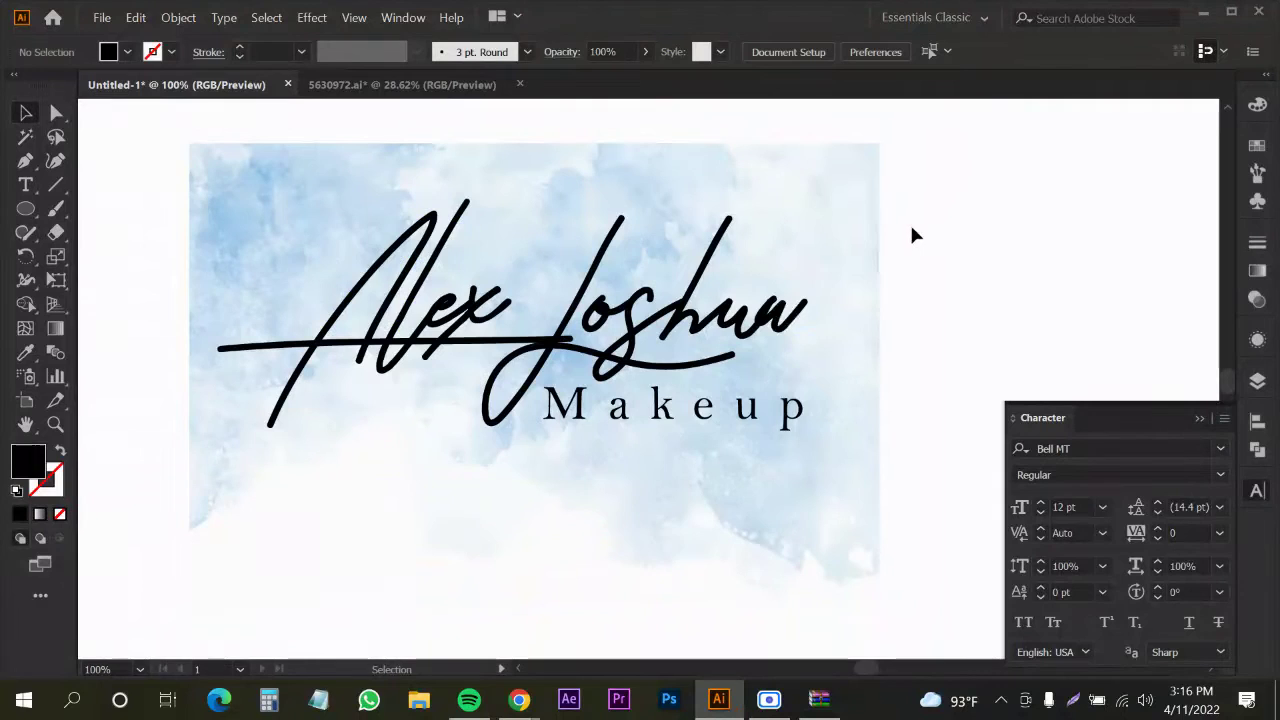
{"action": "left_click", "coordinate": [778, 316]}
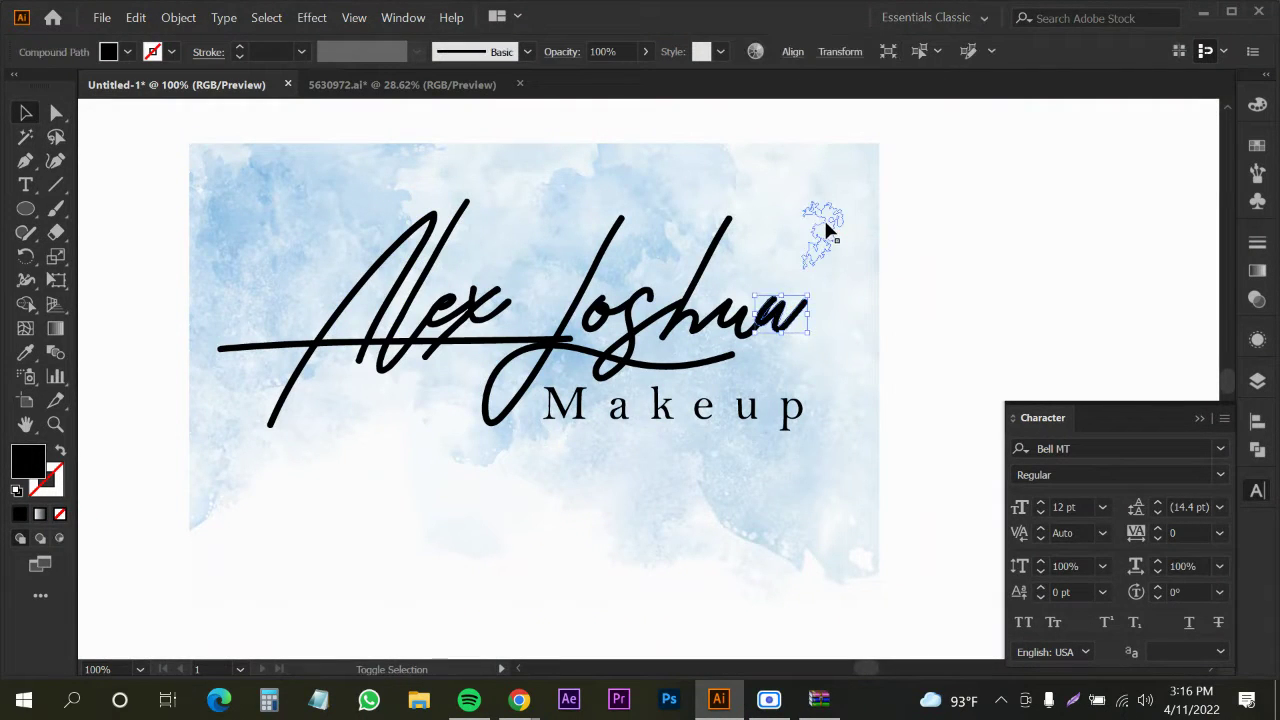
{"action": "key", "text": "ctrl+a"}
{"action": "right_click", "coordinate": [826, 230]}
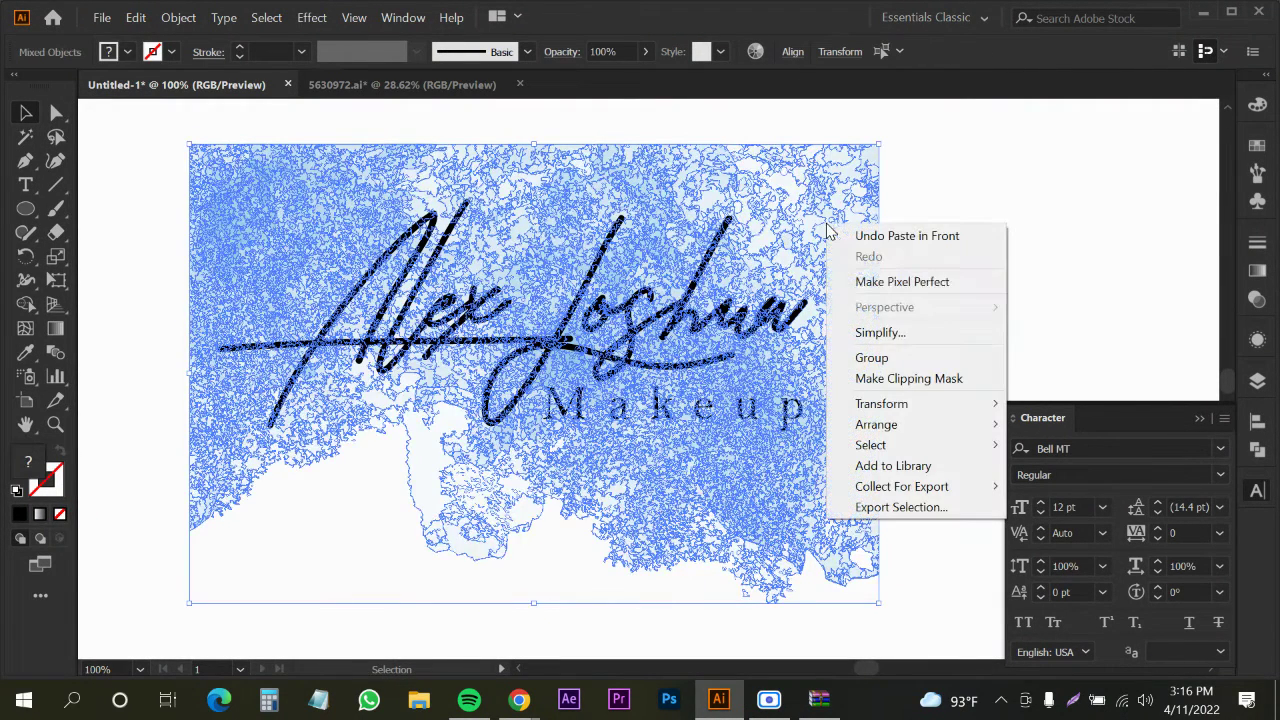
{"action": "left_click", "coordinate": [866, 378]}
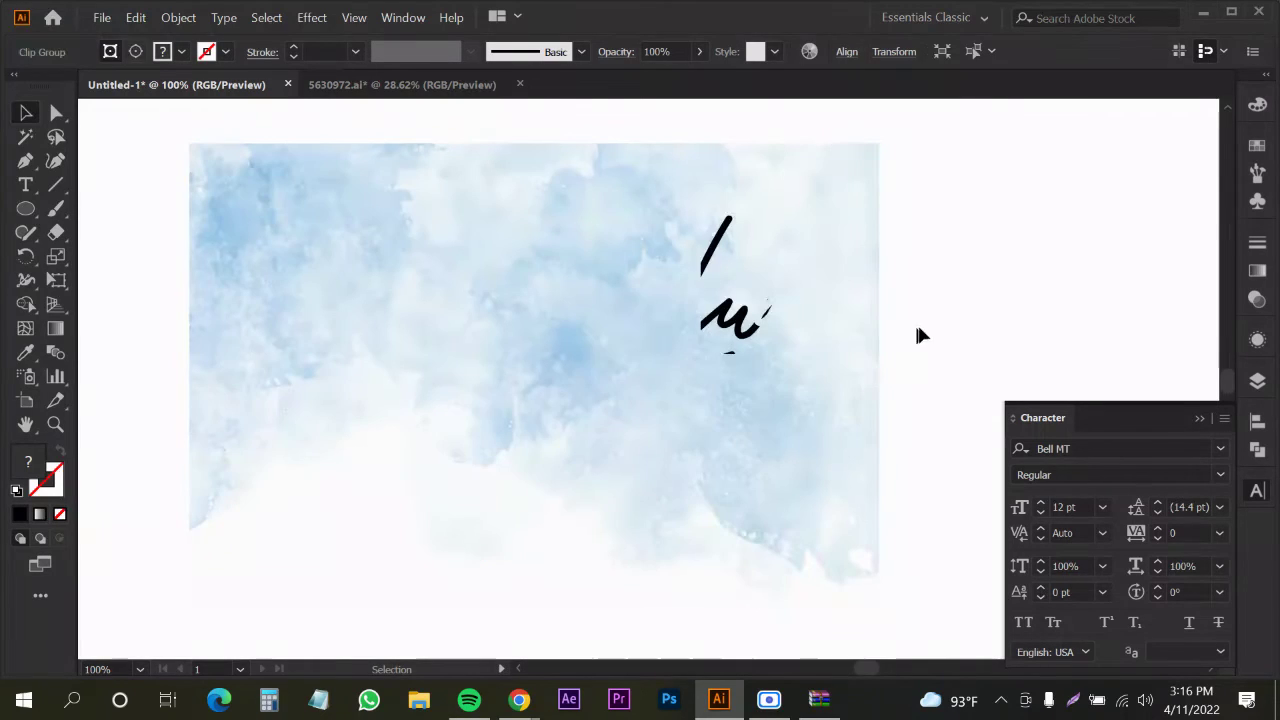
{"action": "left_click", "coordinate": [748, 348]}
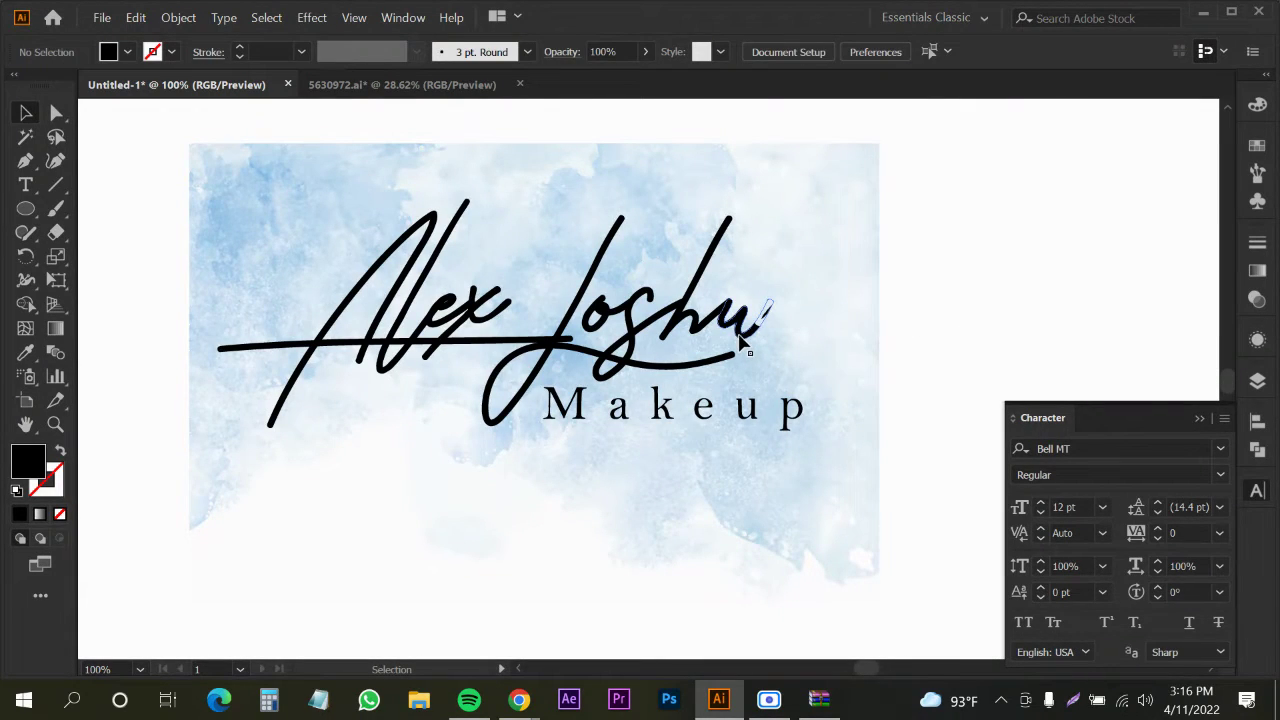
{"action": "left_click", "coordinate": [740, 342]}
{"action": "key", "text": "ctrl+a"}
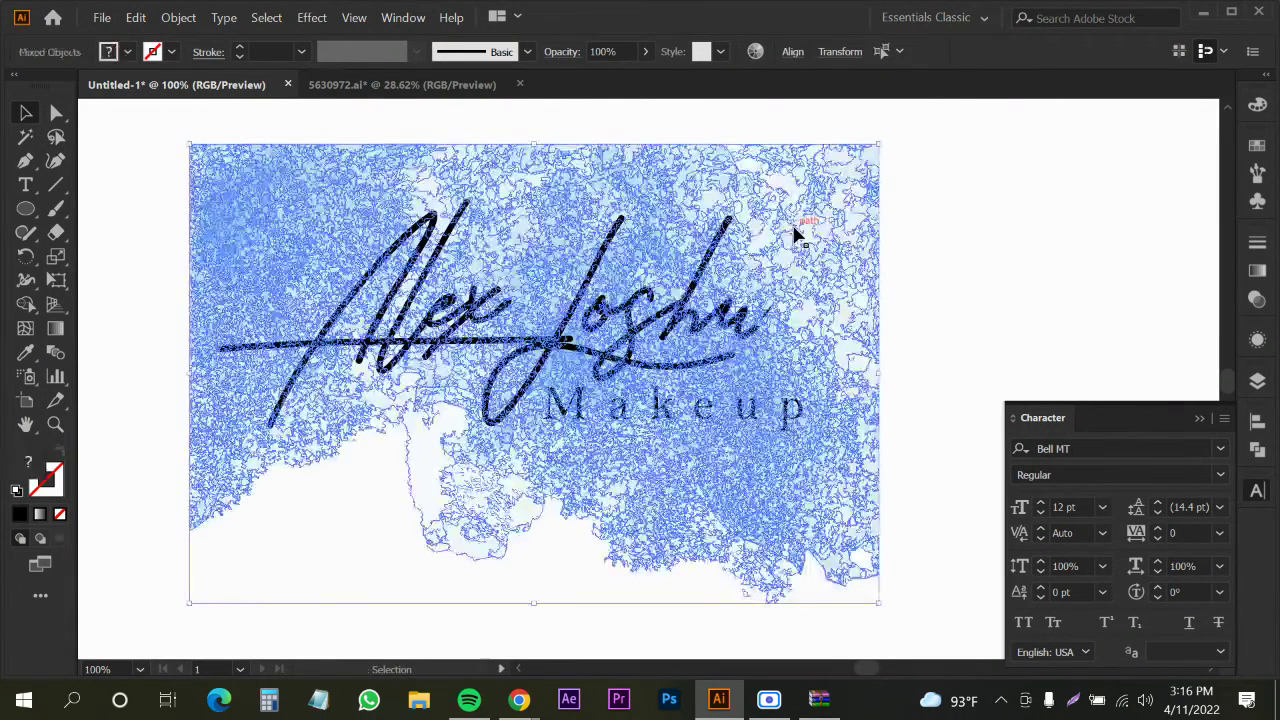
{"action": "right_click", "coordinate": [794, 232]}
{"action": "left_click", "coordinate": [829, 383]}
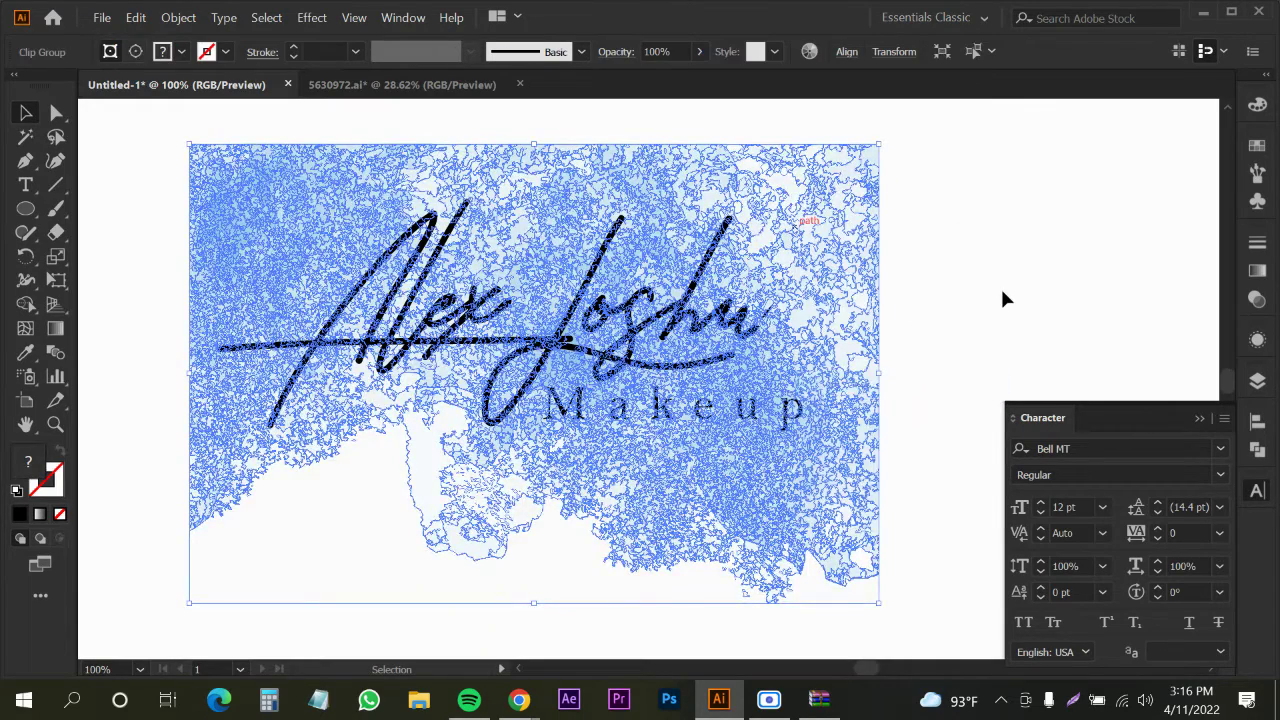
Try clipping the watercolour inside the h and s strokes, undoing the s mask
{"action": "key", "text": "ctrl+shift+a"}
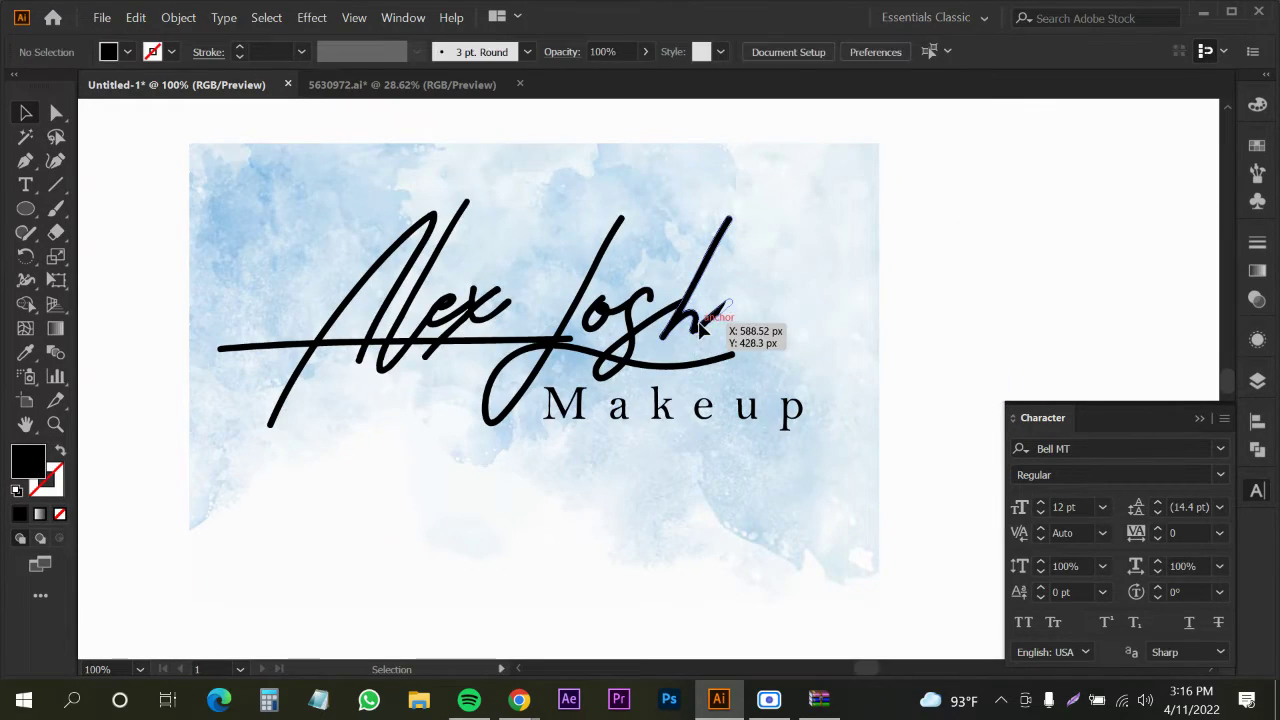
{"action": "left_click", "coordinate": [697, 313]}
{"action": "left_click", "coordinate": [683, 246], "text": "shift"}
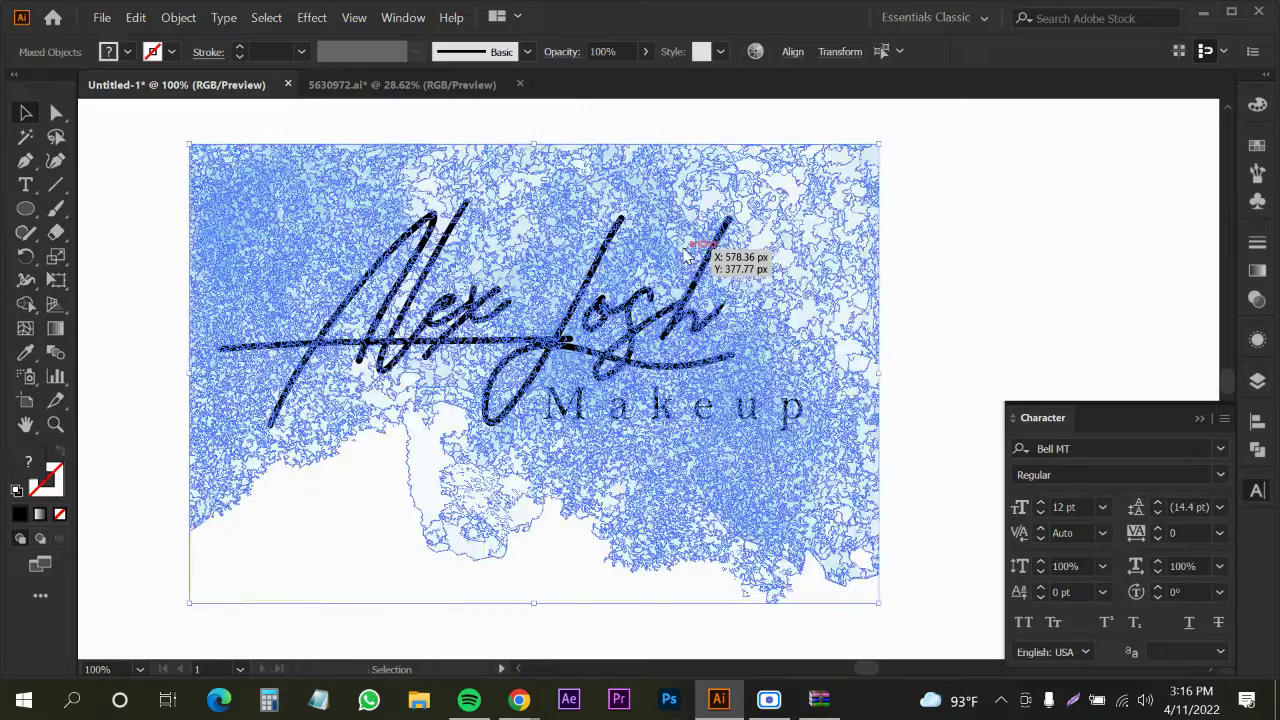
{"action": "right_click", "coordinate": [684, 247]}
{"action": "left_click", "coordinate": [727, 403]}
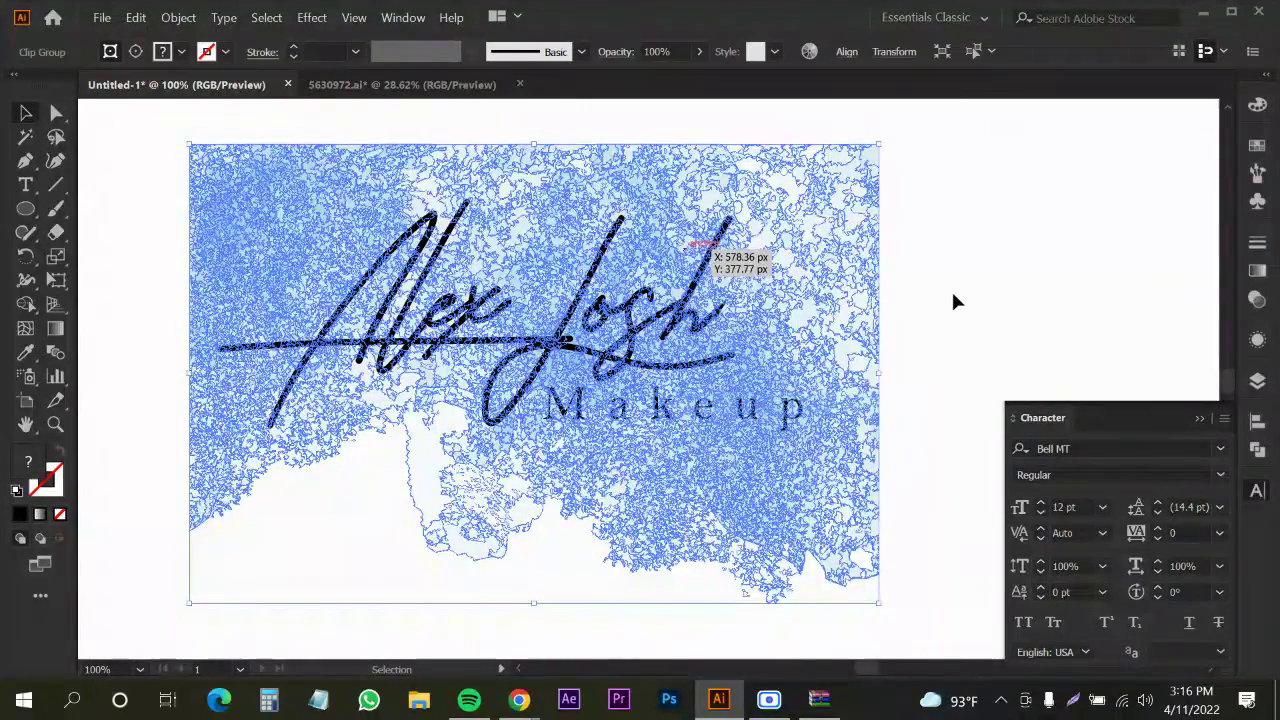
{"action": "key", "text": "ctrl+z"}
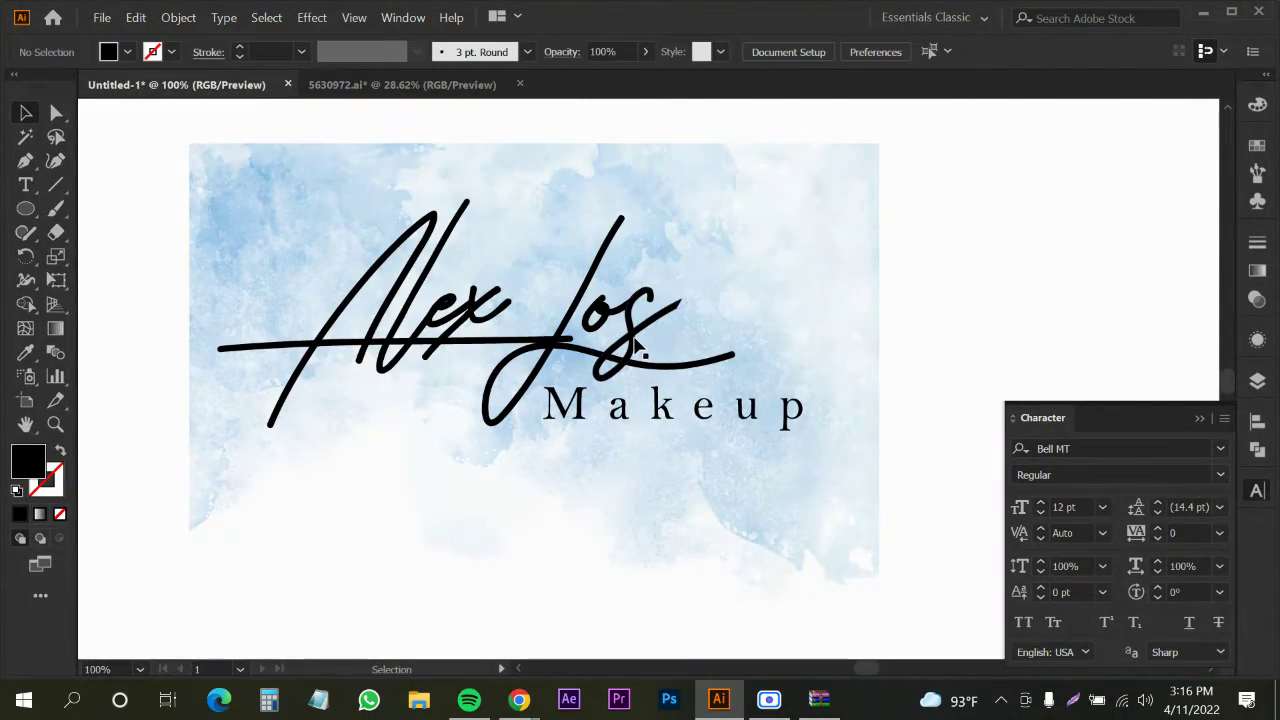
{"action": "mouse_move", "coordinate": [634, 349]}
{"action": "left_mouse_down"}
{"action": "mouse_move", "coordinate": [657, 337]}
{"action": "mouse_move", "coordinate": [648, 318]}
{"action": "left_mouse_up"}
{"action": "left_click", "coordinate": [666, 234], "text": "shift"}
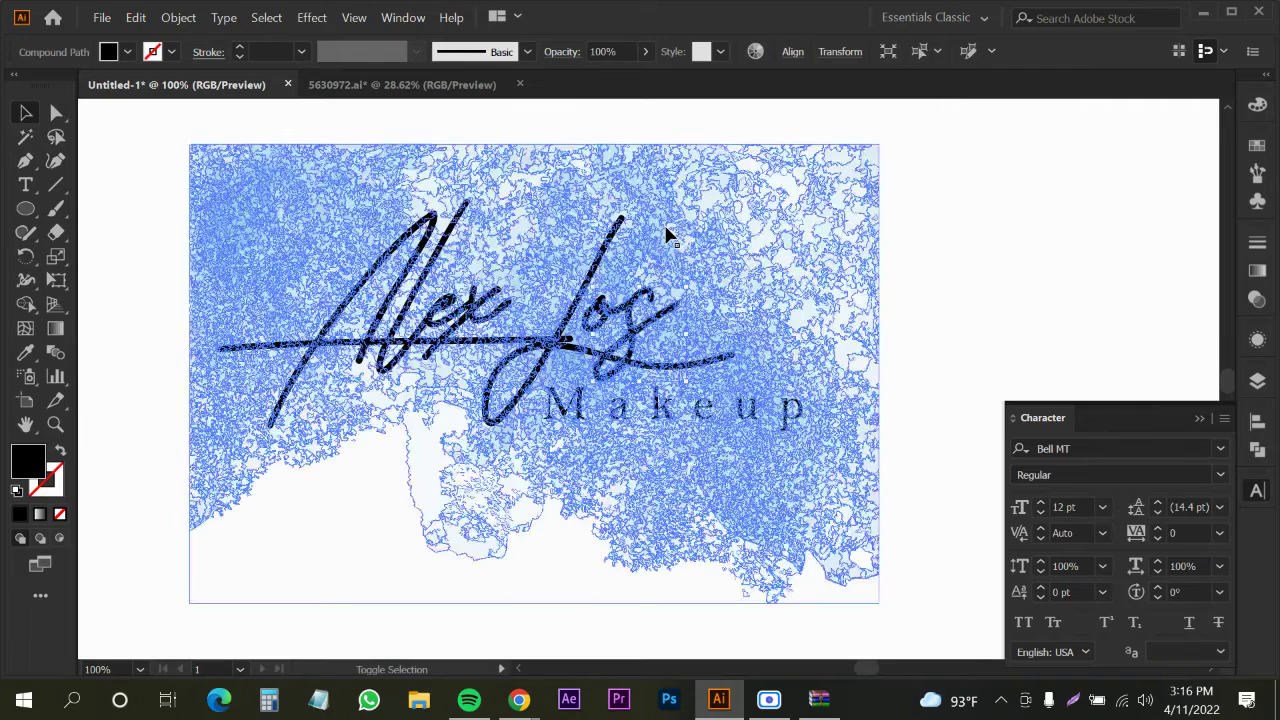
{"action": "right_click", "coordinate": [667, 232]}
{"action": "left_click", "coordinate": [712, 383]}
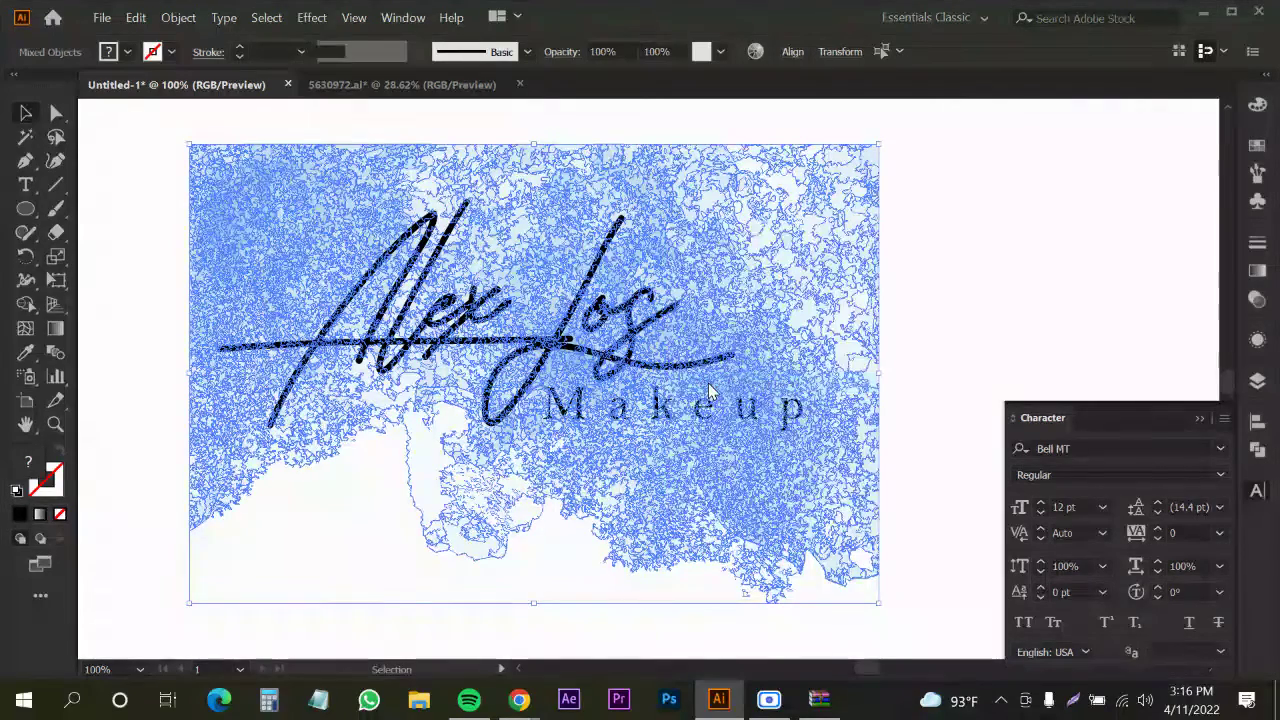
{"action": "key", "text": "ctrl+z"}
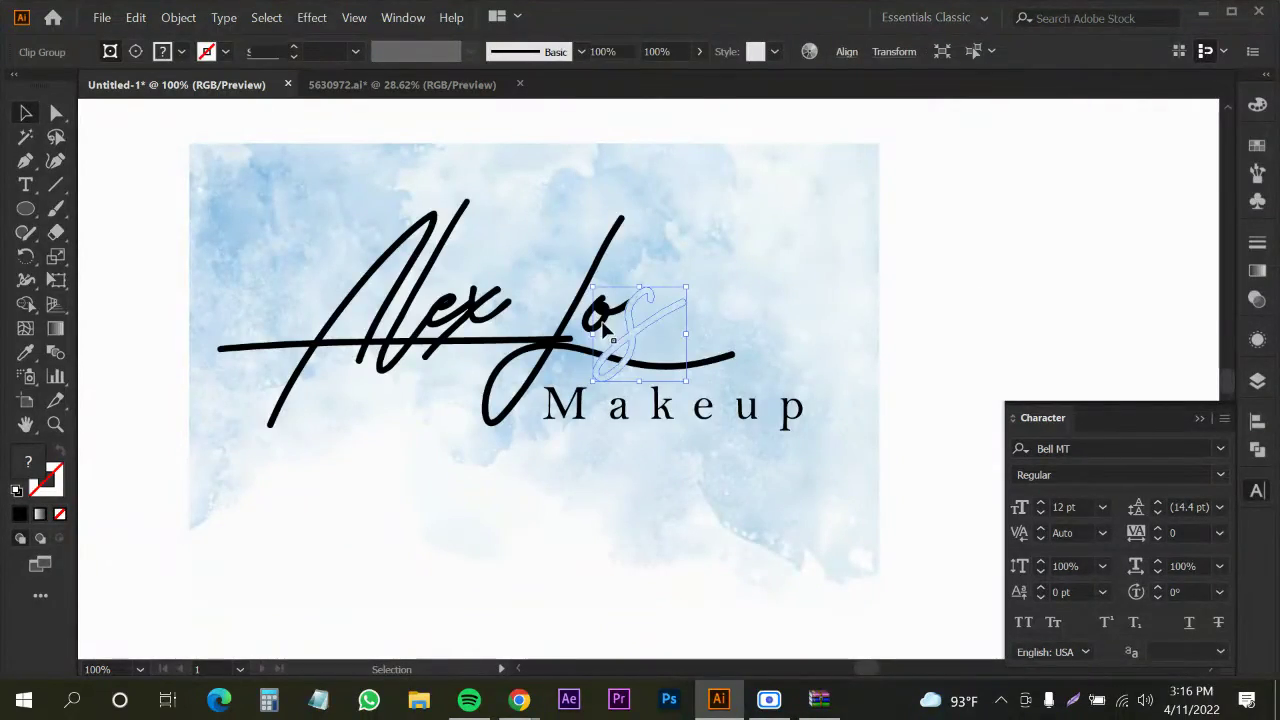
{"action": "key", "text": "ctrl+shift+a"}
Clip the watercolour inside the o stroke with Make Clipping Mask (Ctrl+7), undoing one extra mask
{"action": "left_click", "coordinate": [603, 318]}
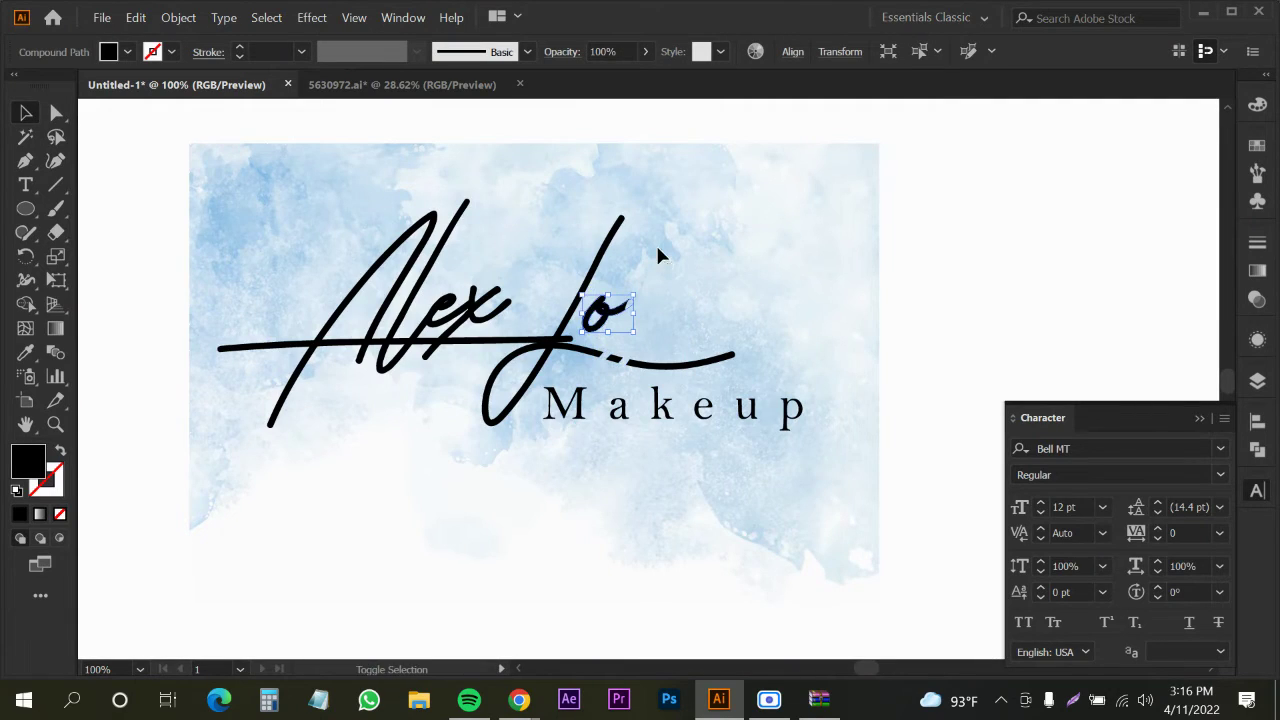
{"action": "key", "text": "ctrl+a"}
{"action": "right_click", "coordinate": [657, 255]}
{"action": "left_click", "coordinate": [955, 337]}
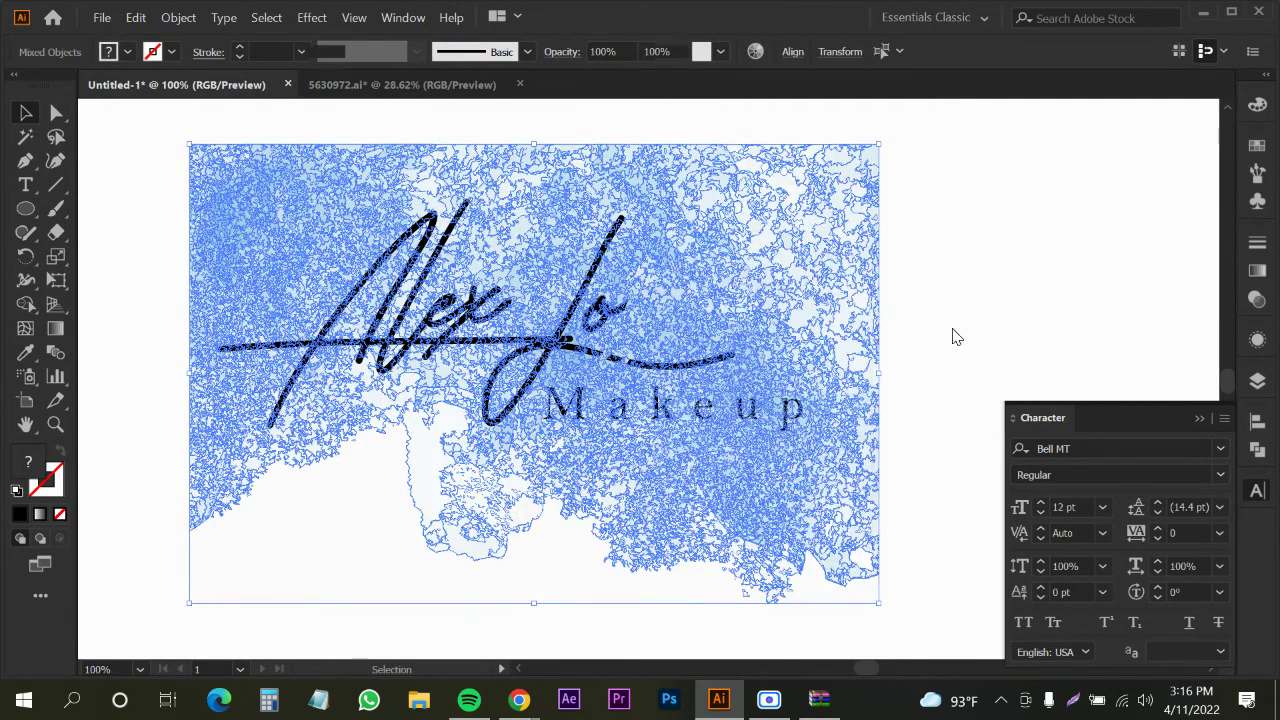
{"action": "key", "text": "ctrl+7"}
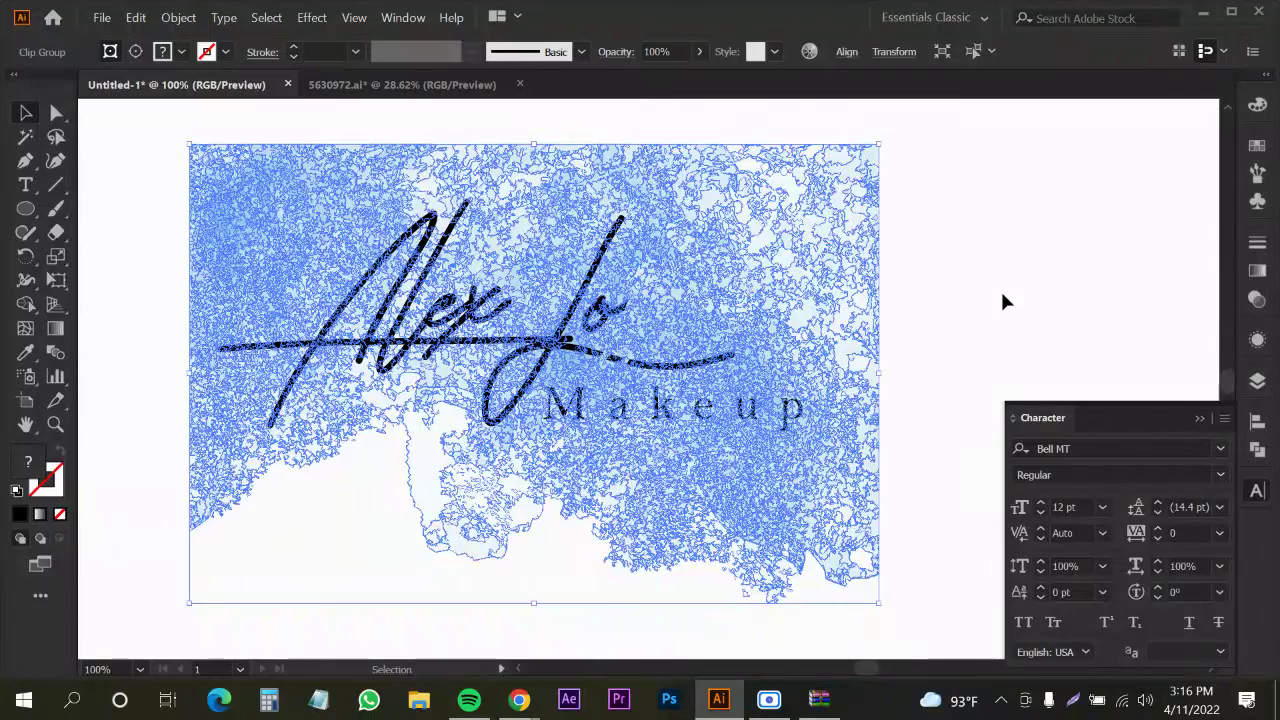
{"action": "left_click", "coordinate": [1002, 294]}
{"action": "left_click", "coordinate": [575, 328]}
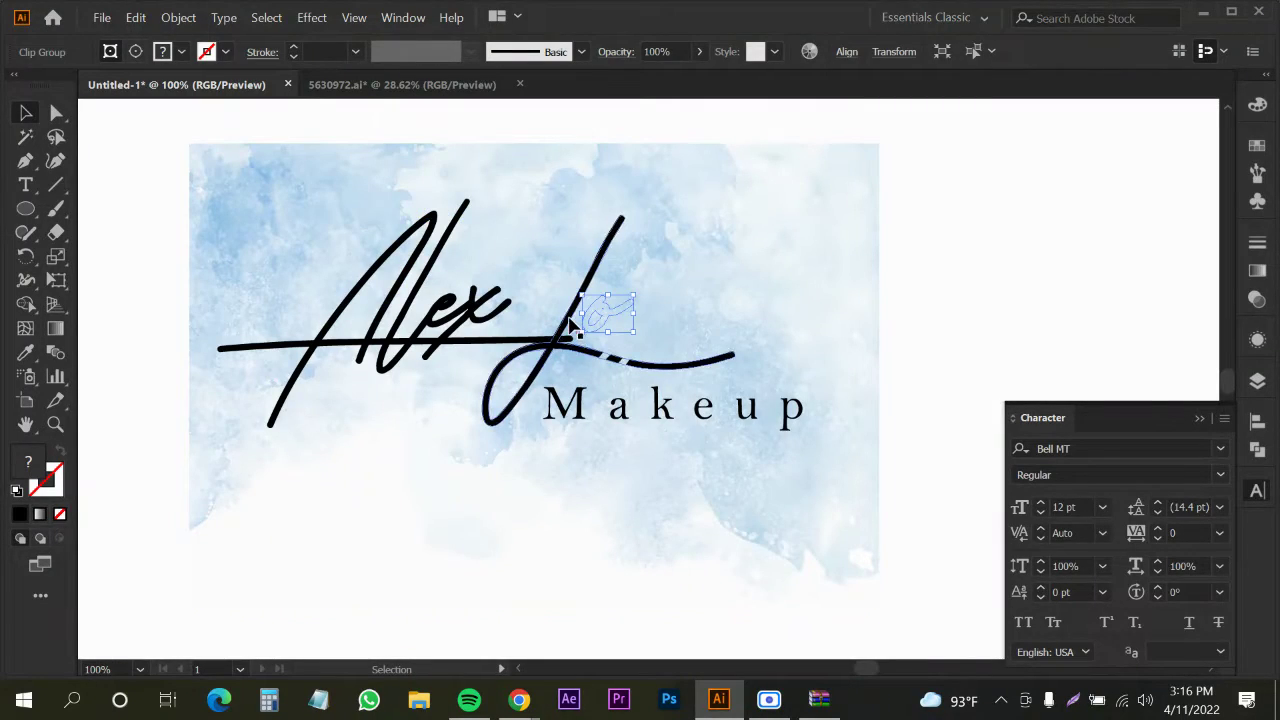
{"action": "left_click", "coordinate": [571, 328]}
{"action": "left_click", "coordinate": [558, 270], "text": "shift"}
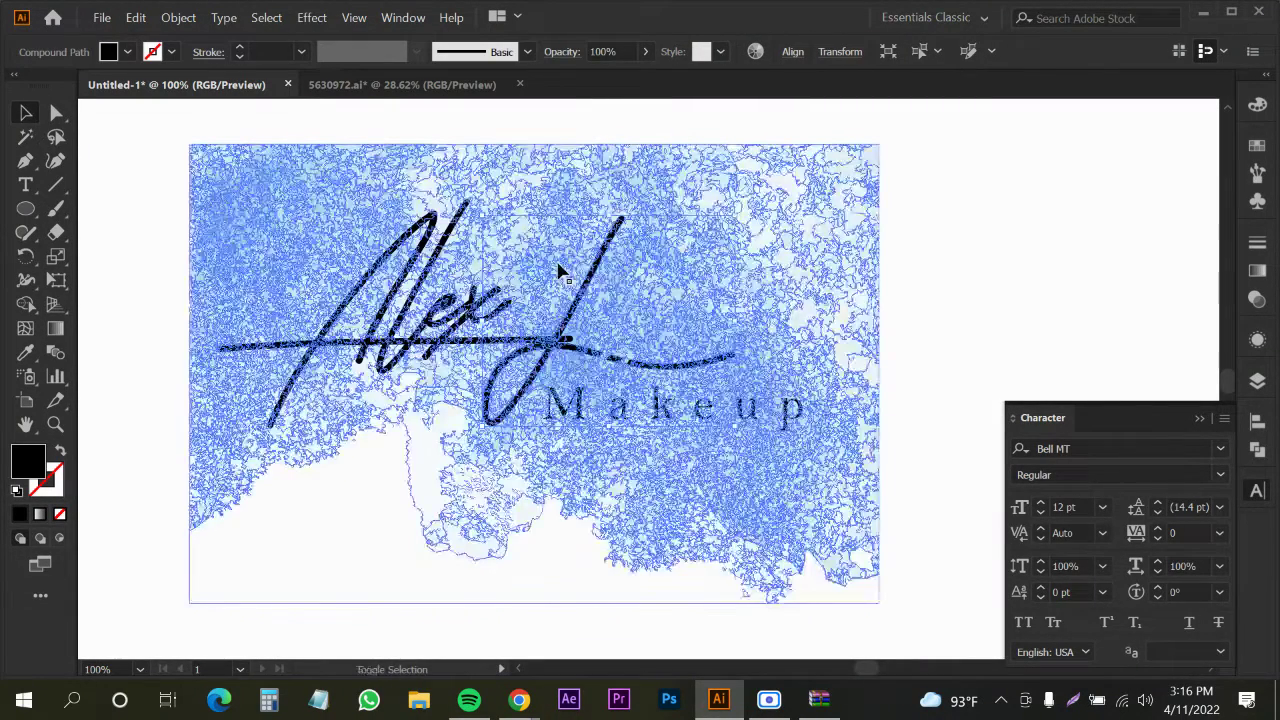
{"action": "right_click", "coordinate": [558, 270]}
{"action": "left_click", "coordinate": [600, 417]}
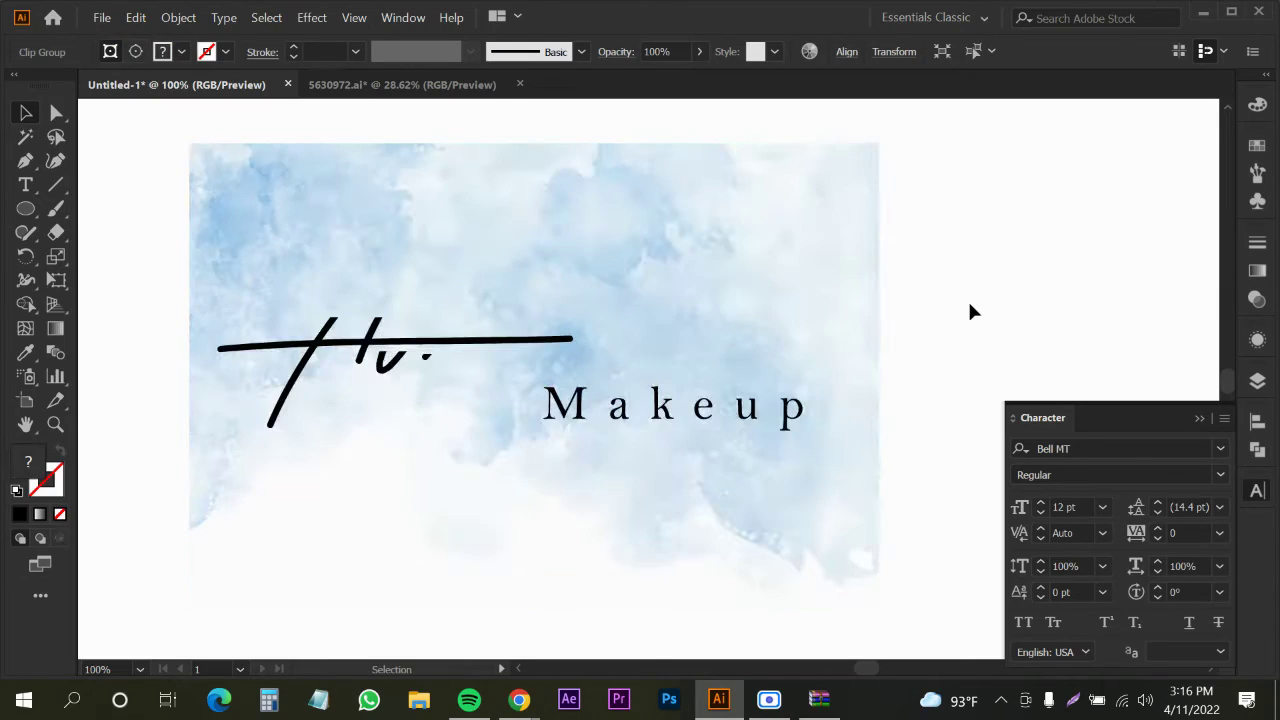
{"action": "key", "text": "ctrl+z"}
Try clipping the watercolour inside the Alex lettering, undoing and retrying the mask
{"action": "left_click", "coordinate": [485, 347]}
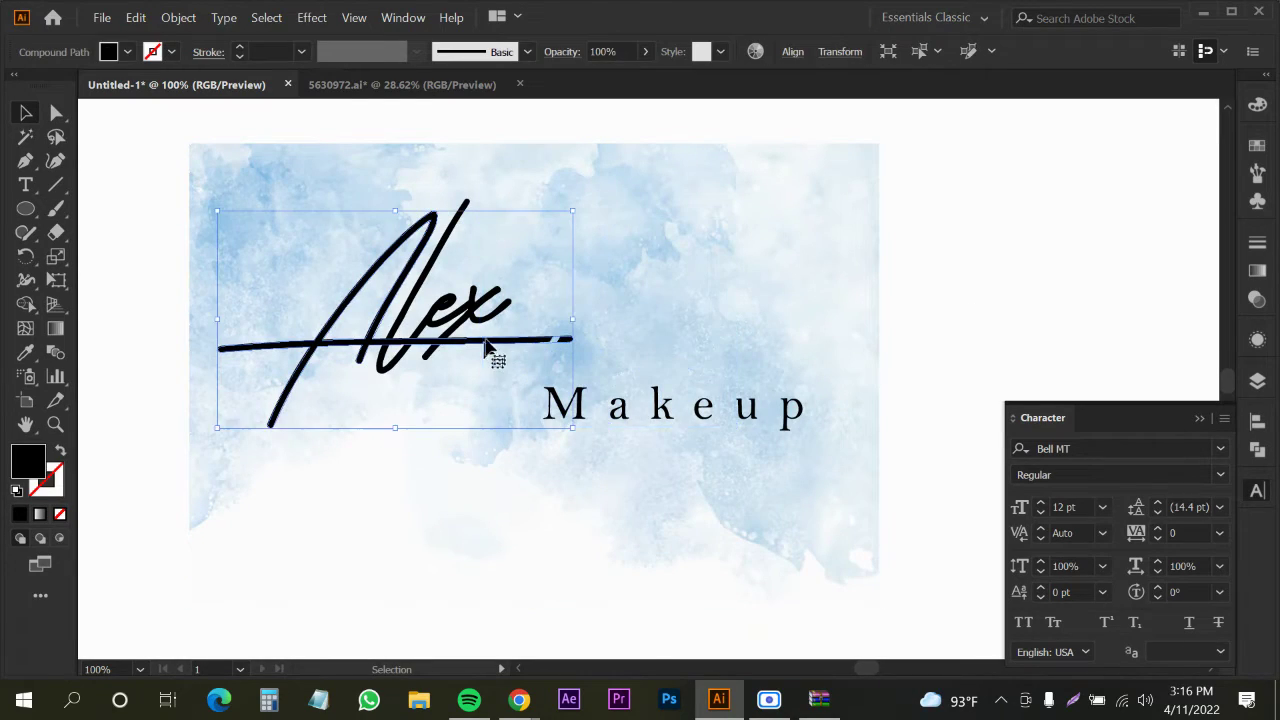
{"action": "left_click", "coordinate": [543, 268], "text": "shift"}
{"action": "right_click", "coordinate": [544, 266]}
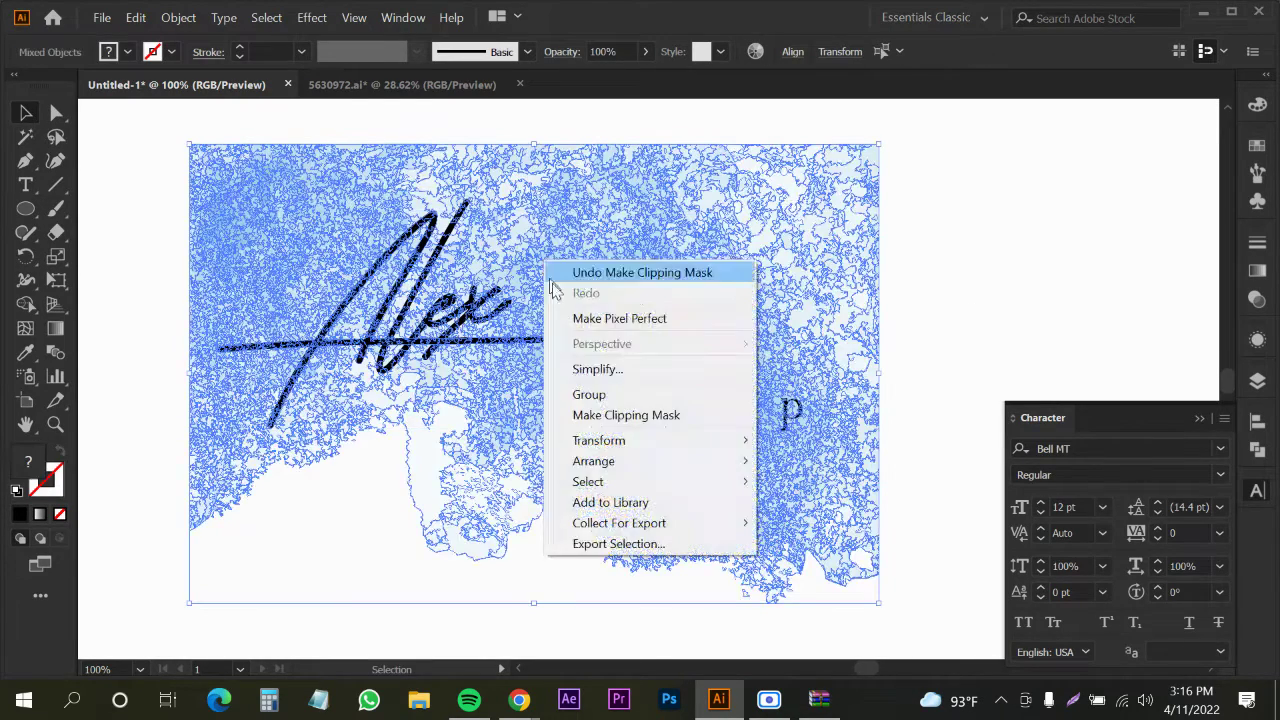
{"action": "left_click", "coordinate": [568, 414]}
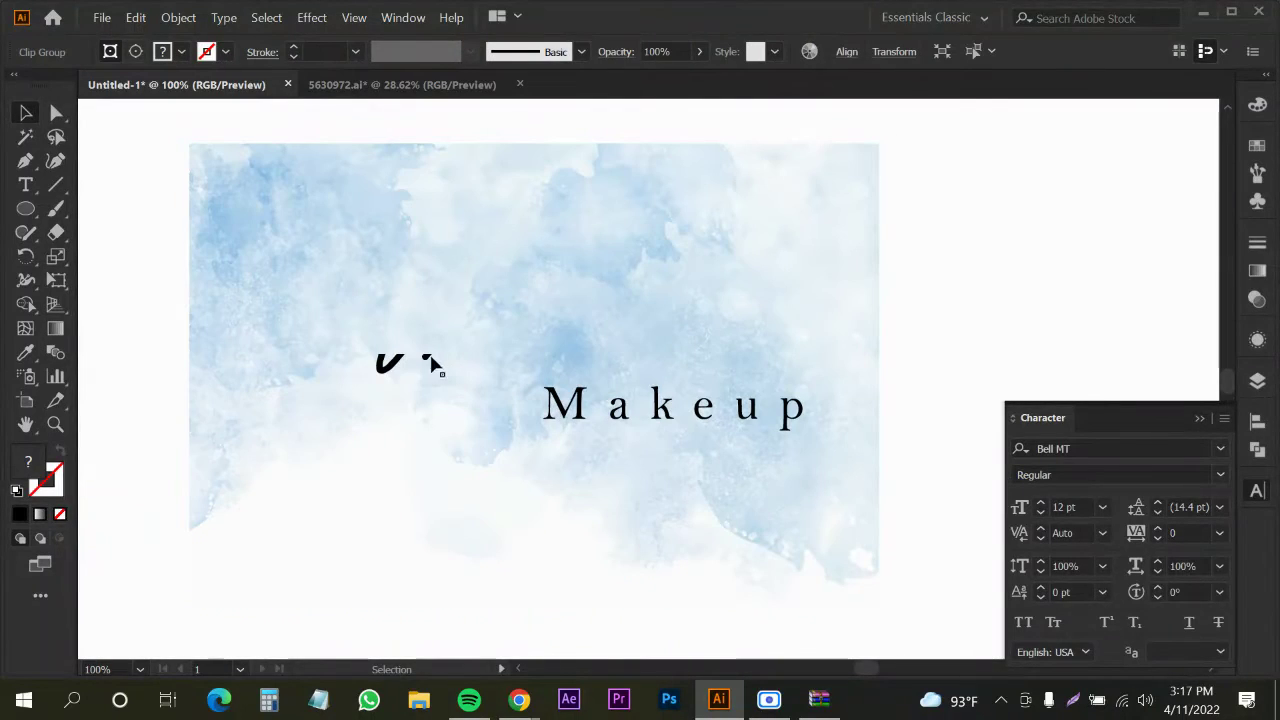
{"action": "key", "text": "ctrl+z"}
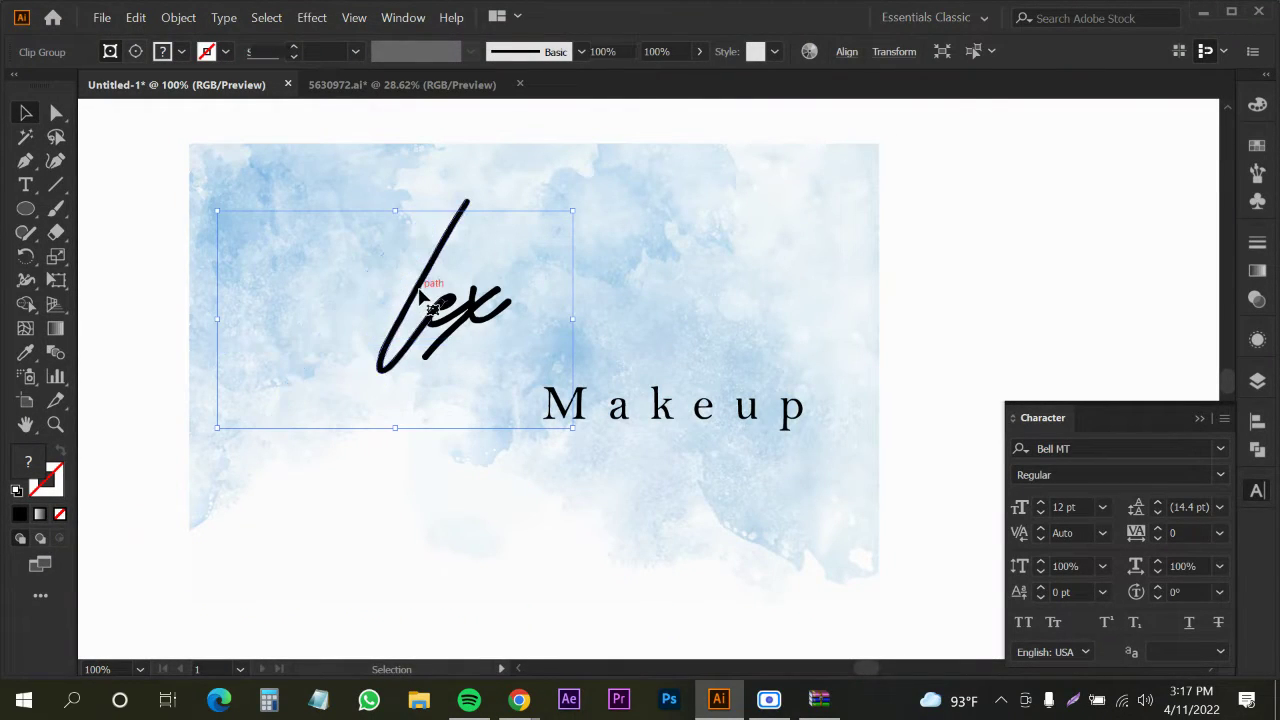
{"action": "key", "text": "ctrl+z"}
{"action": "left_click", "coordinate": [512, 263], "text": "shift"}
{"action": "right_click", "coordinate": [514, 260]}
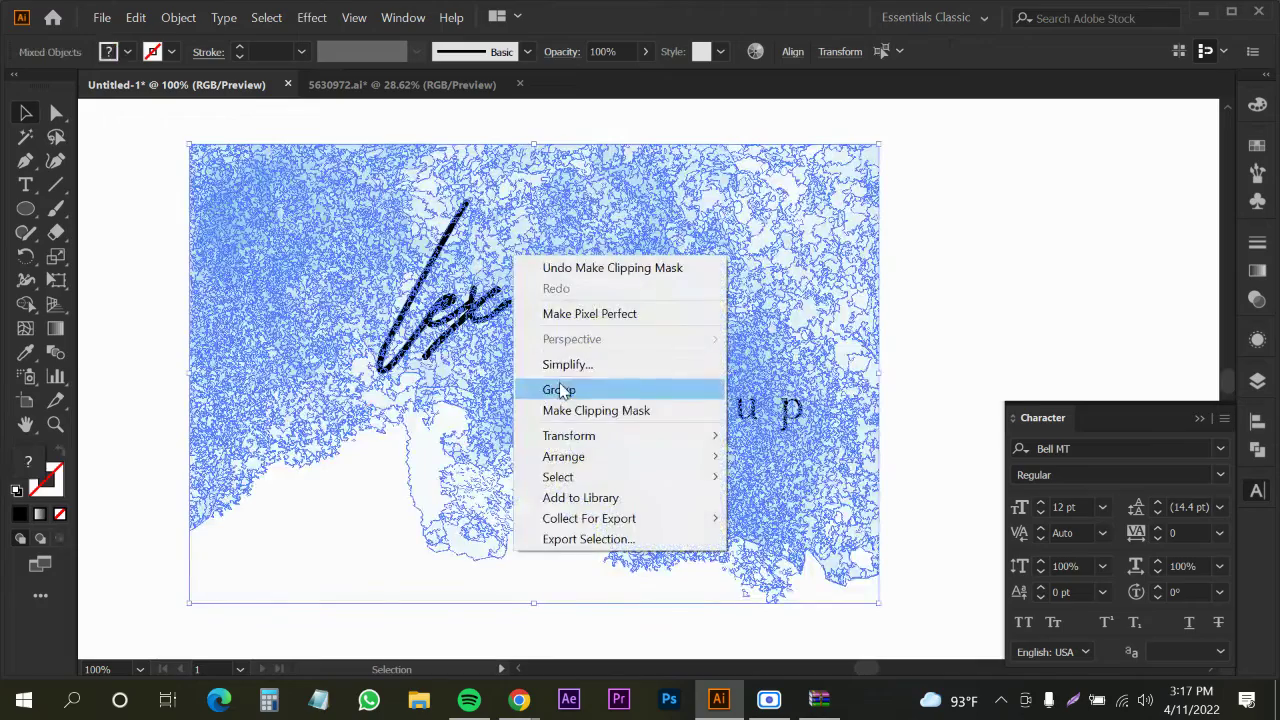
{"action": "left_click", "coordinate": [557, 414]}
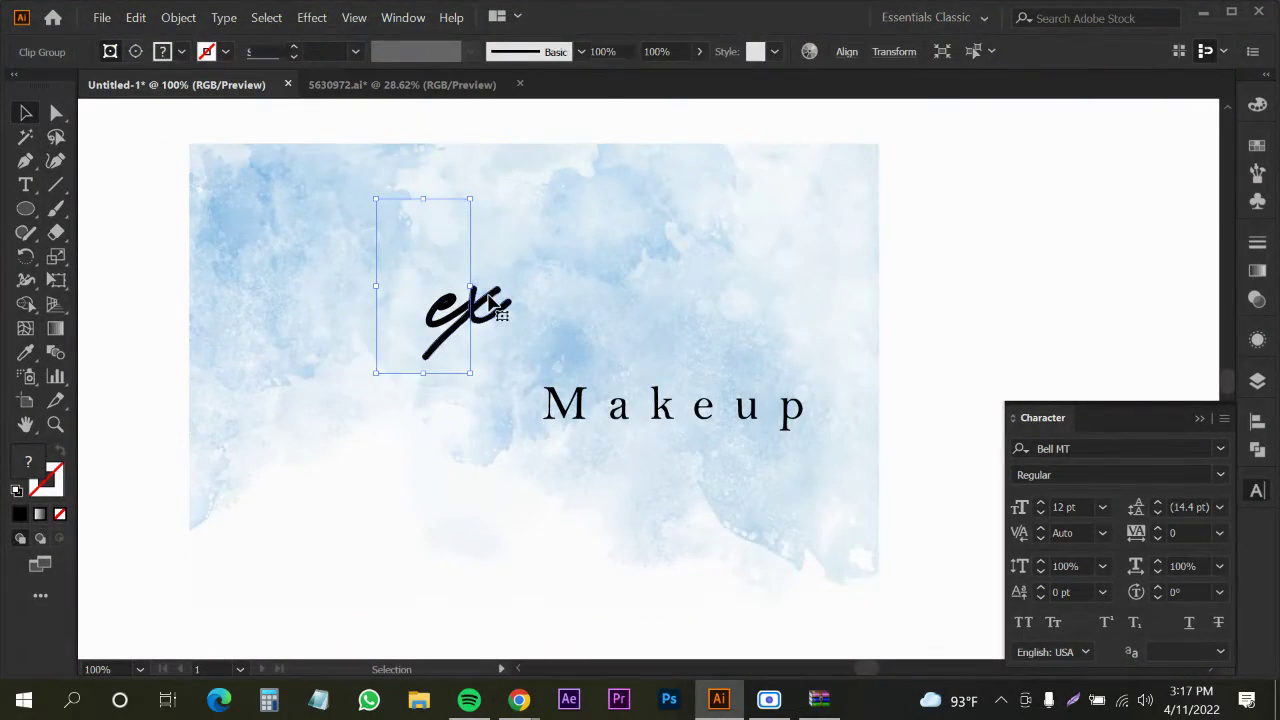
Retry masks on the Alex letters and e, then remove the leftover watercolour background
{"action": "key", "text": "ctrl+z"}
{"action": "left_click", "coordinate": [527, 251], "text": "shift"}
{"action": "right_click", "coordinate": [530, 258]}
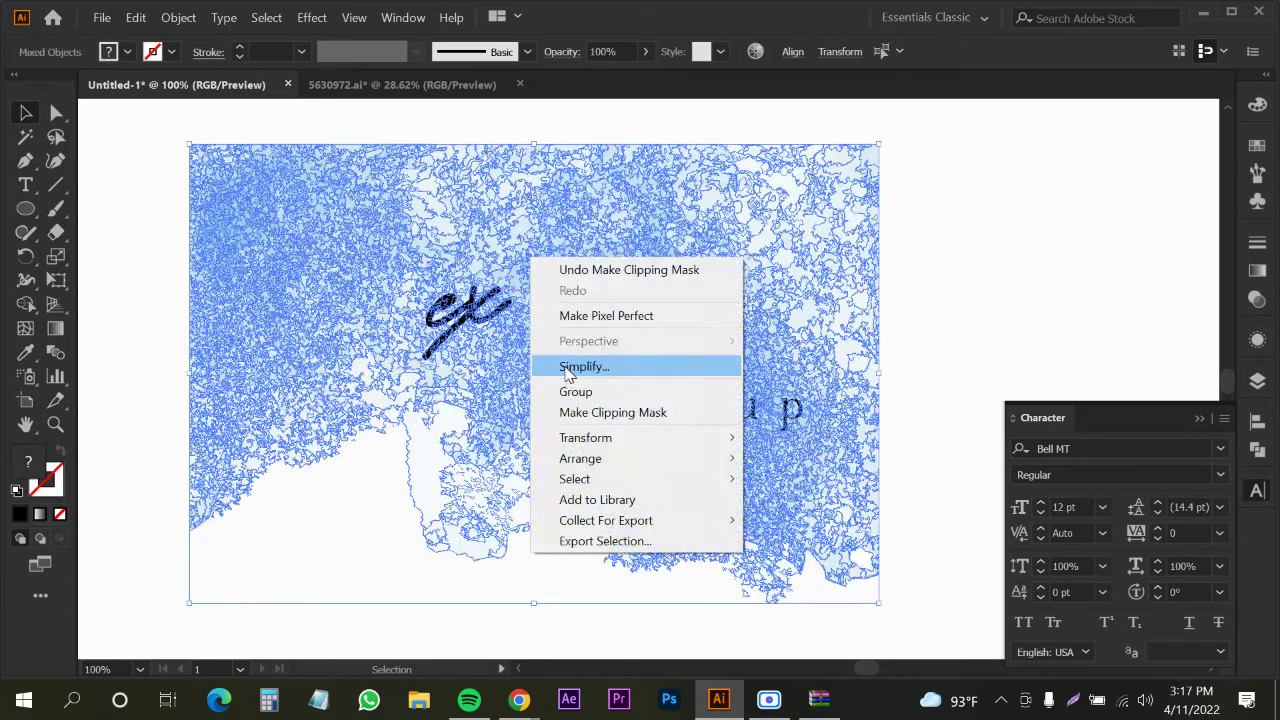
{"action": "left_click", "coordinate": [572, 414]}
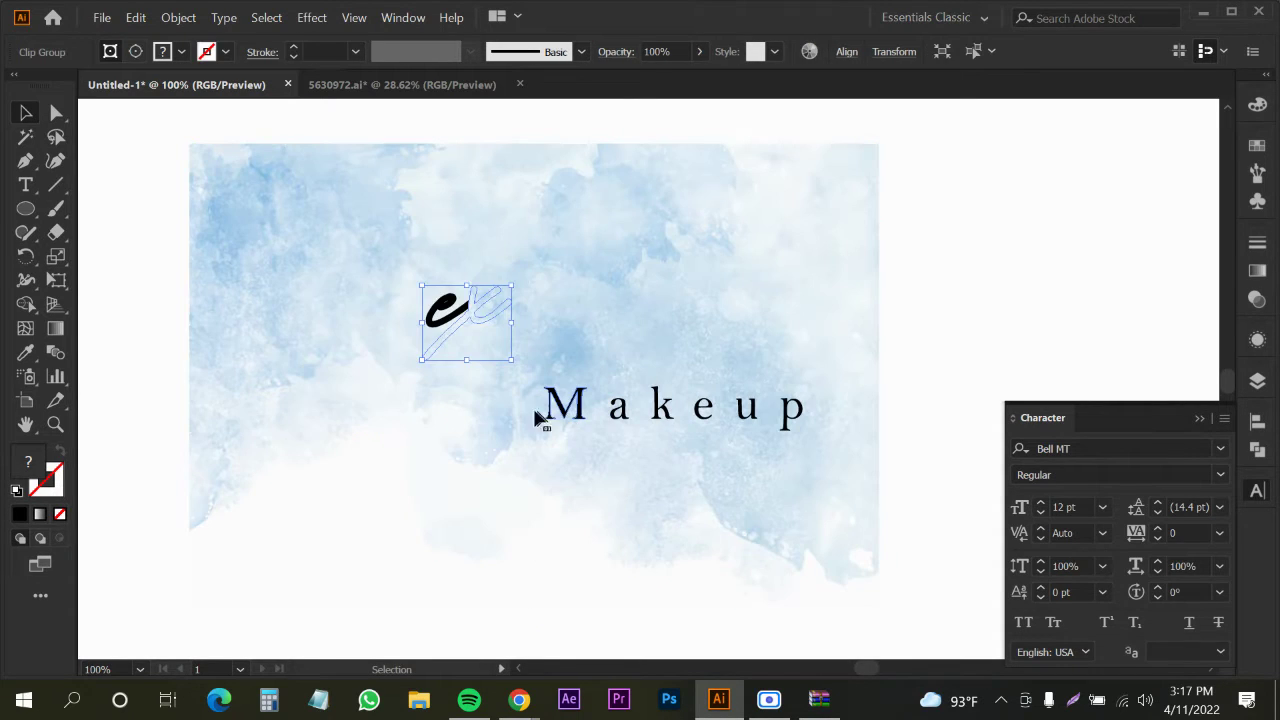
{"action": "key", "text": "ctrl+z"}
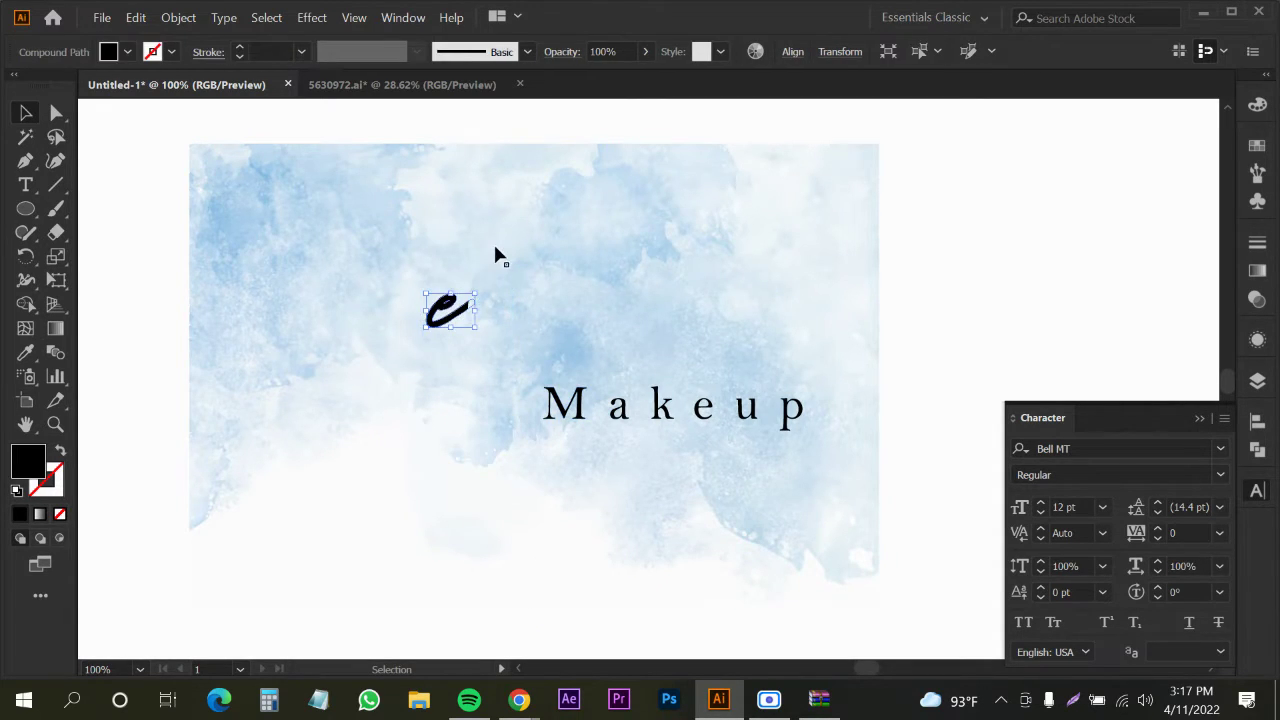
{"action": "right_click", "coordinate": [495, 255]}
{"action": "left_click", "coordinate": [545, 403]}
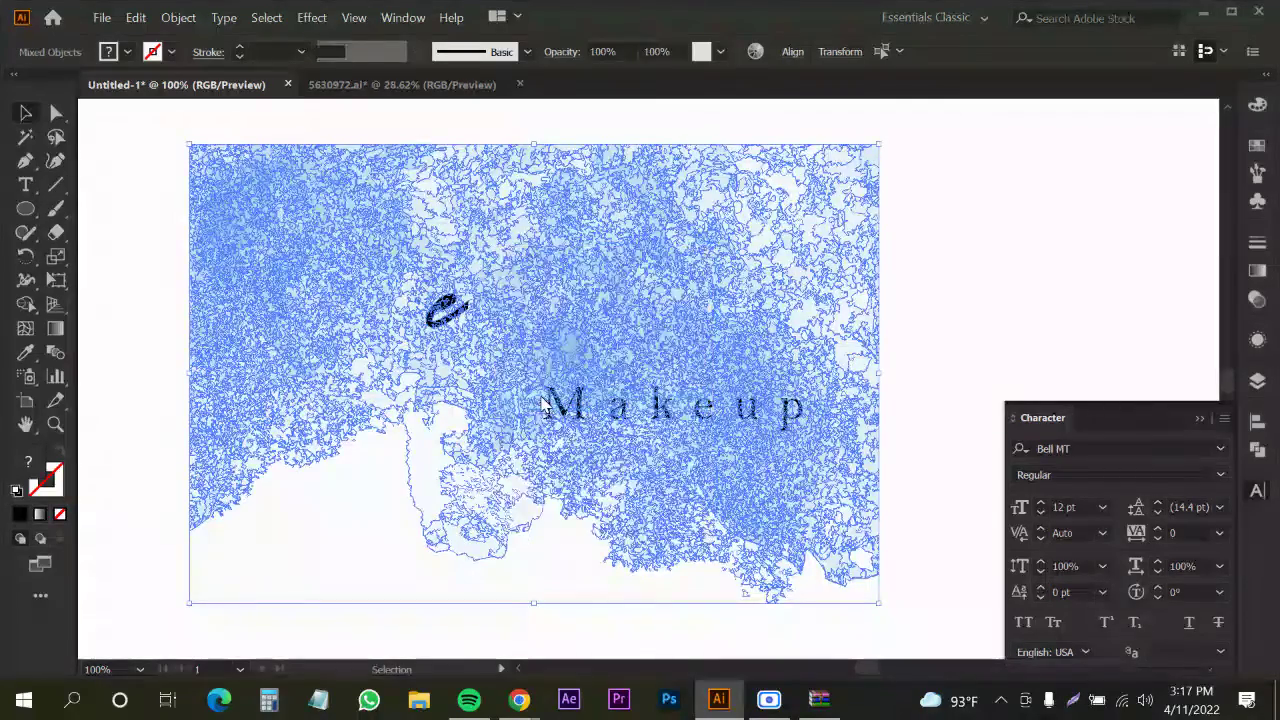
{"action": "key", "text": "ctrl+z"}
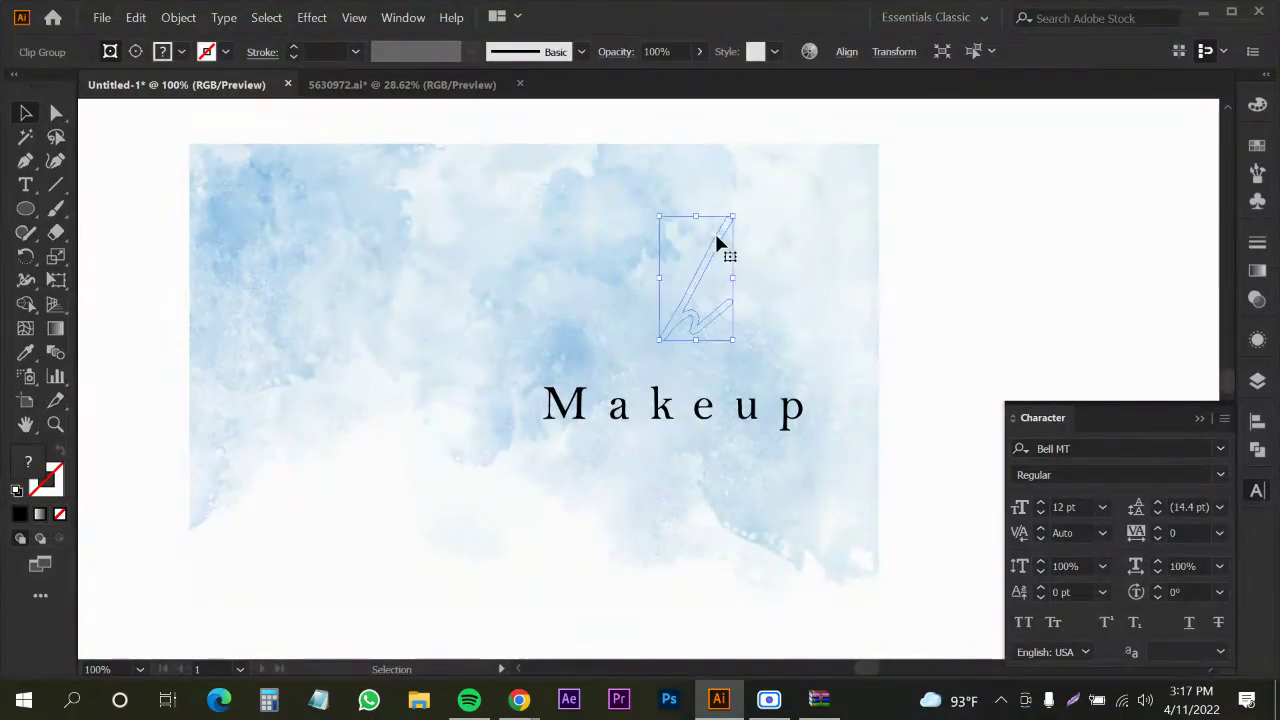
{"action": "left_click", "coordinate": [636, 162]}
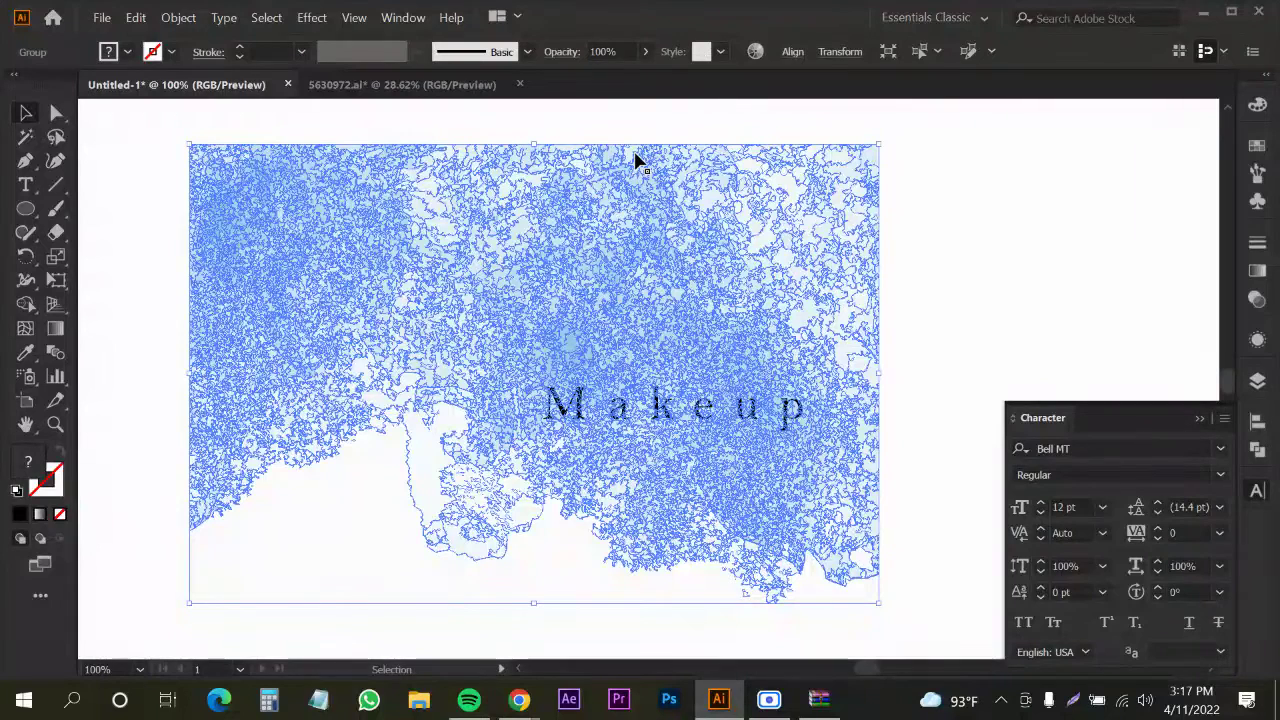
{"action": "key", "text": "Delete"}
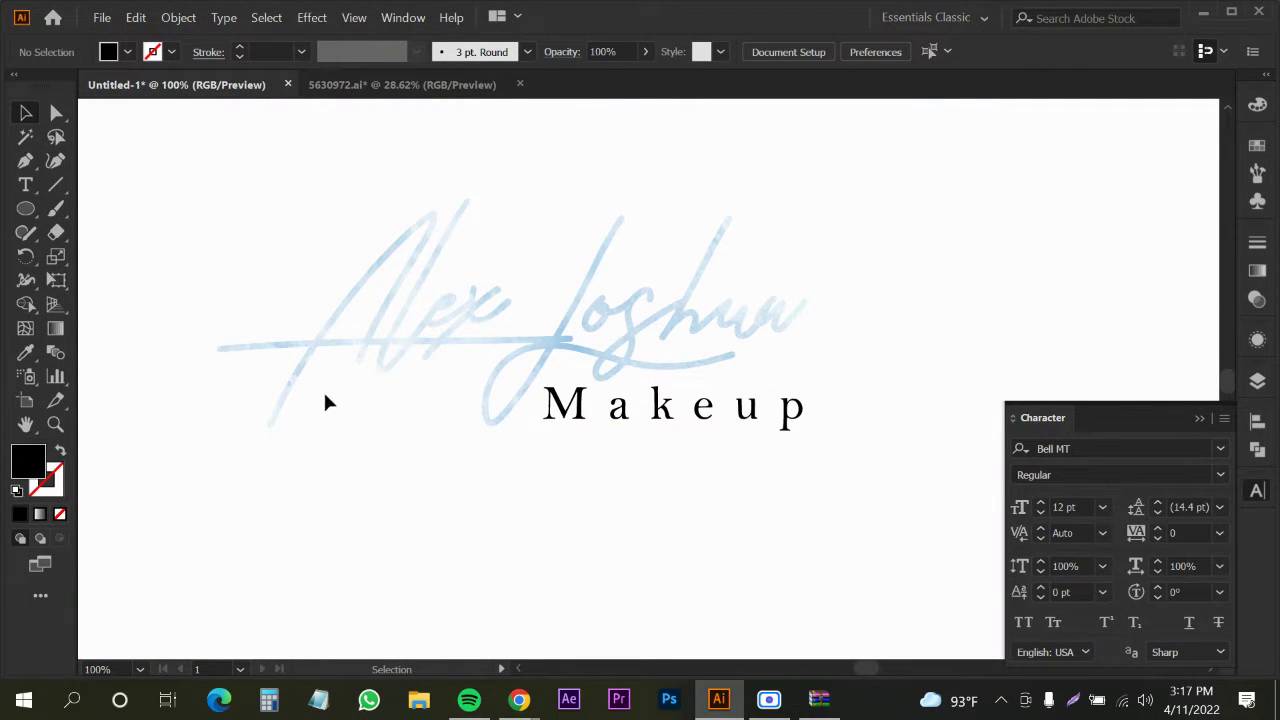
{"action": "key", "text": "ctrl+minus"}
{"action": "key", "text": "ctrl+minus"}
{"action": "mouse_move", "coordinate": [246, 206]}
{"action": "left_mouse_down"}
{"action": "mouse_move", "coordinate": [565, 330]}
{"action": "mouse_move", "coordinate": [656, 432]}
{"action": "left_mouse_up"}
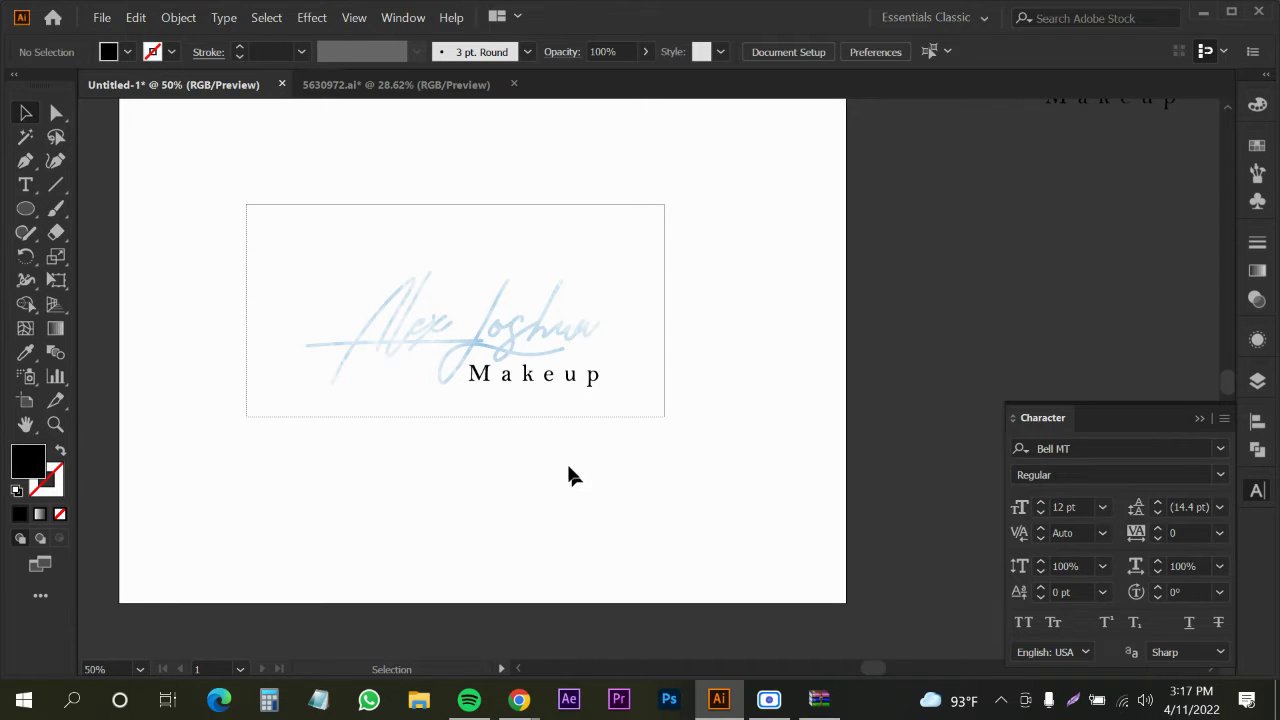
{"action": "left_click_drag", "start_coordinate": [410, 398], "coordinate": [397, 394]}
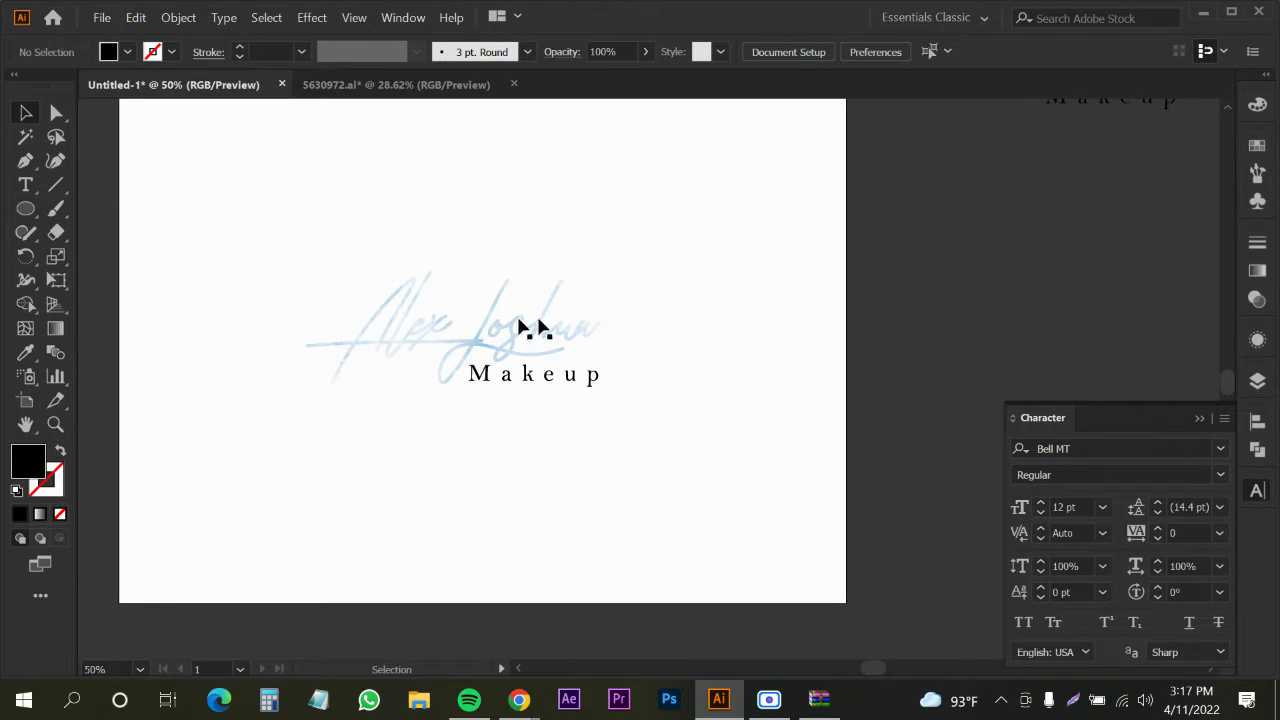
{"action": "left_click_drag", "start_coordinate": [14, 210], "coordinate": [80, 211]}
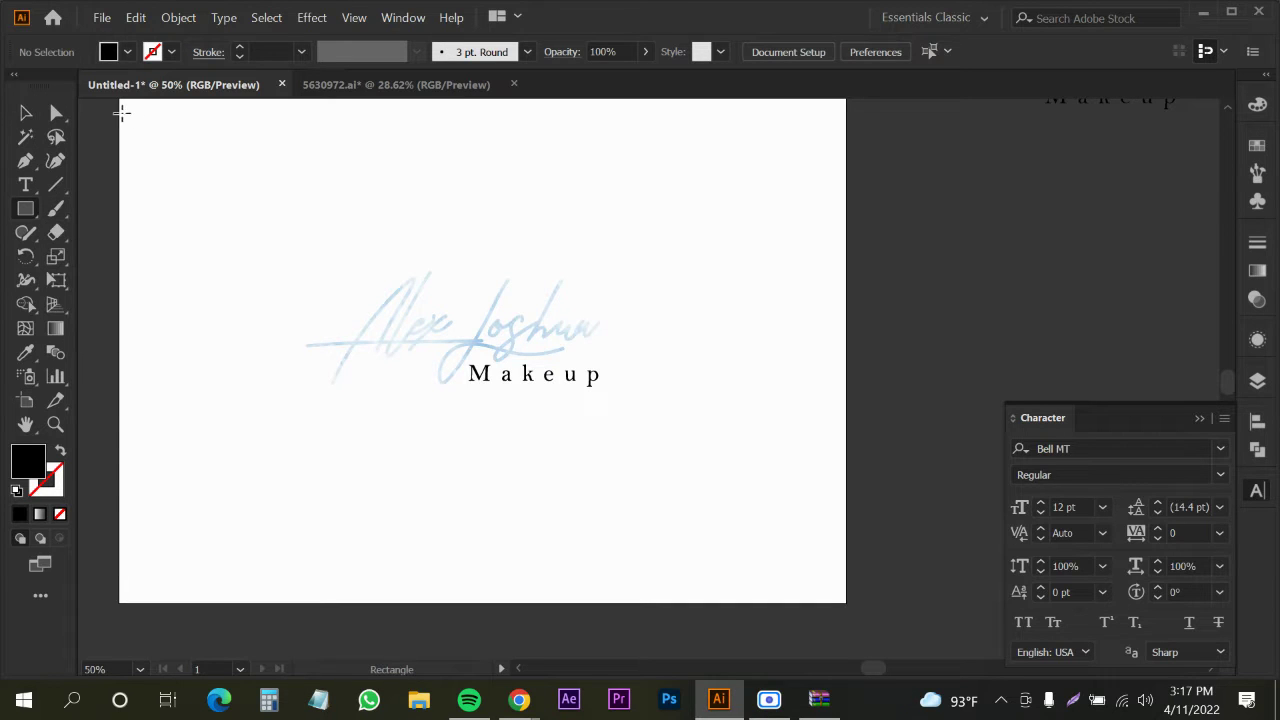
{"action": "mouse_move", "coordinate": [481, 357]}
{"action": "left_mouse_down"}
{"action": "mouse_move", "coordinate": [800, 514]}
{"action": "mouse_move", "coordinate": [851, 604]}
{"action": "left_mouse_up"}
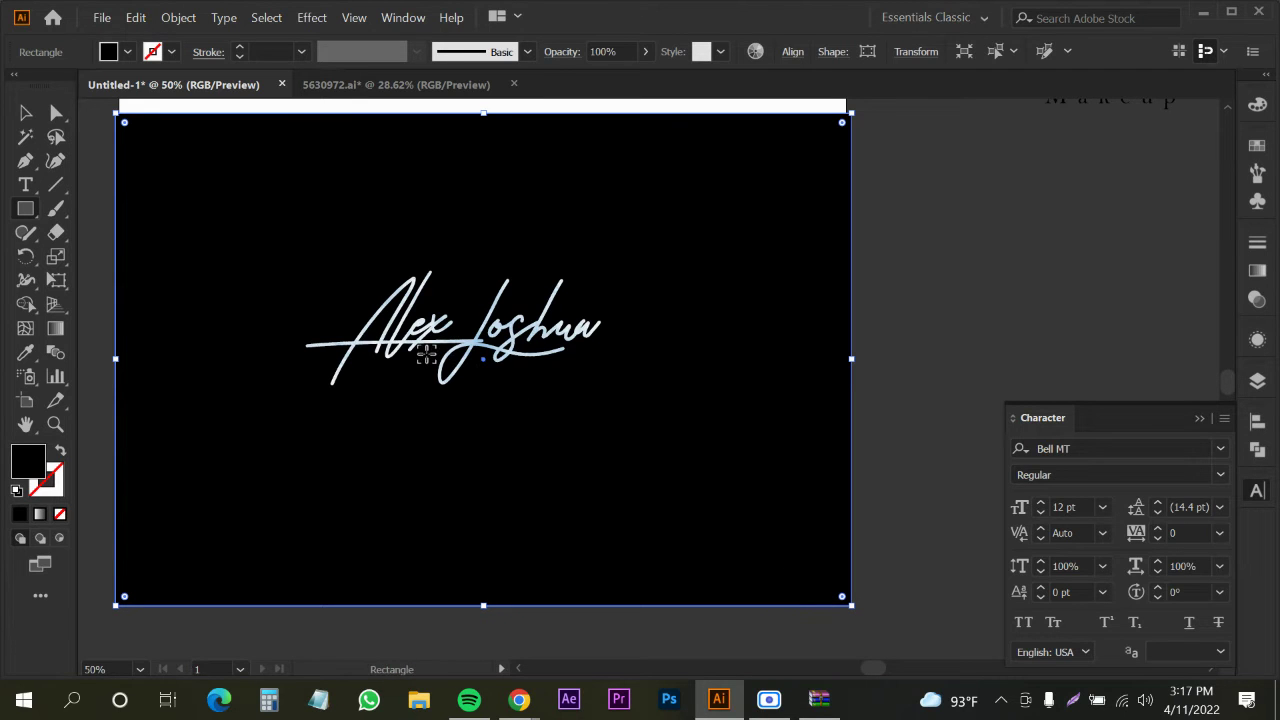
{"action": "key", "text": "ctrl+equal"}
{"action": "key", "text": "ctrl+equal"}
{"action": "key", "text": "ctrl+equal"}
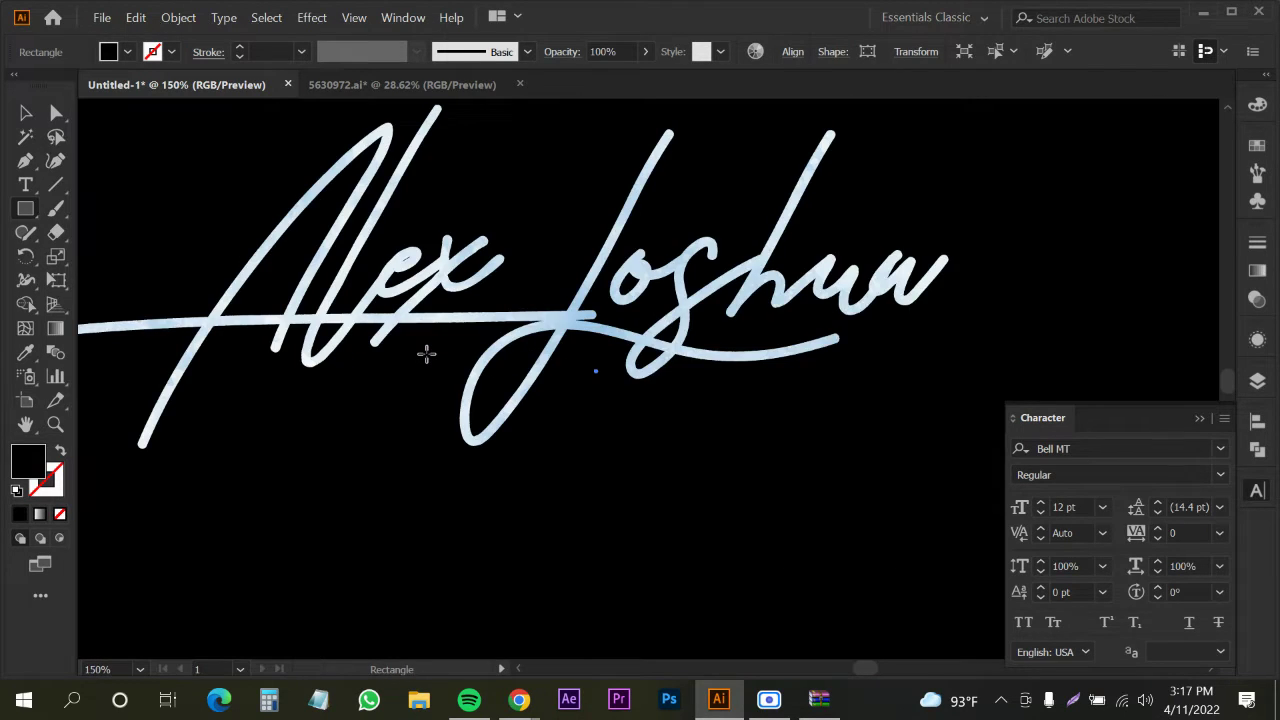
{"action": "key", "text": "ctrl+minus"}
{"action": "key", "text": "ctrl+minus"}
{"action": "key", "text": "ctrl+minus"}
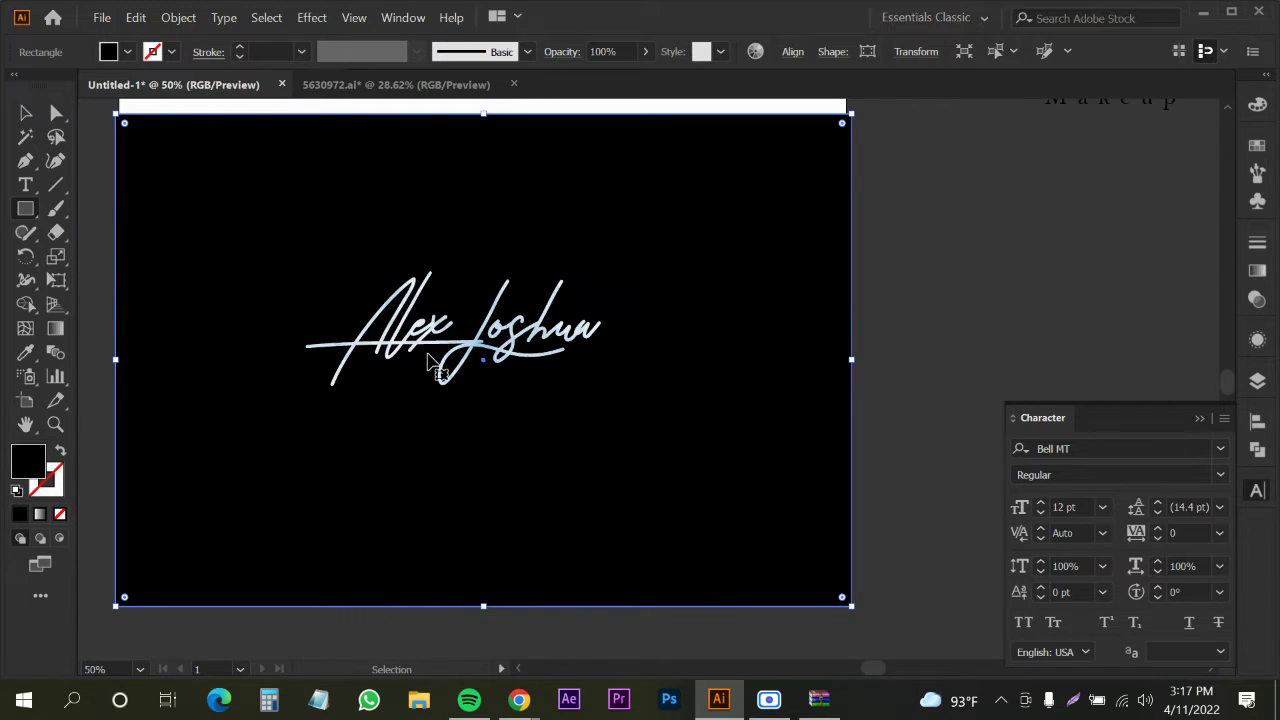
{"action": "key", "text": "ctrl+z"}
{"action": "key", "text": "ctrl+z"}
{"action": "key", "text": "ctrl+z"}
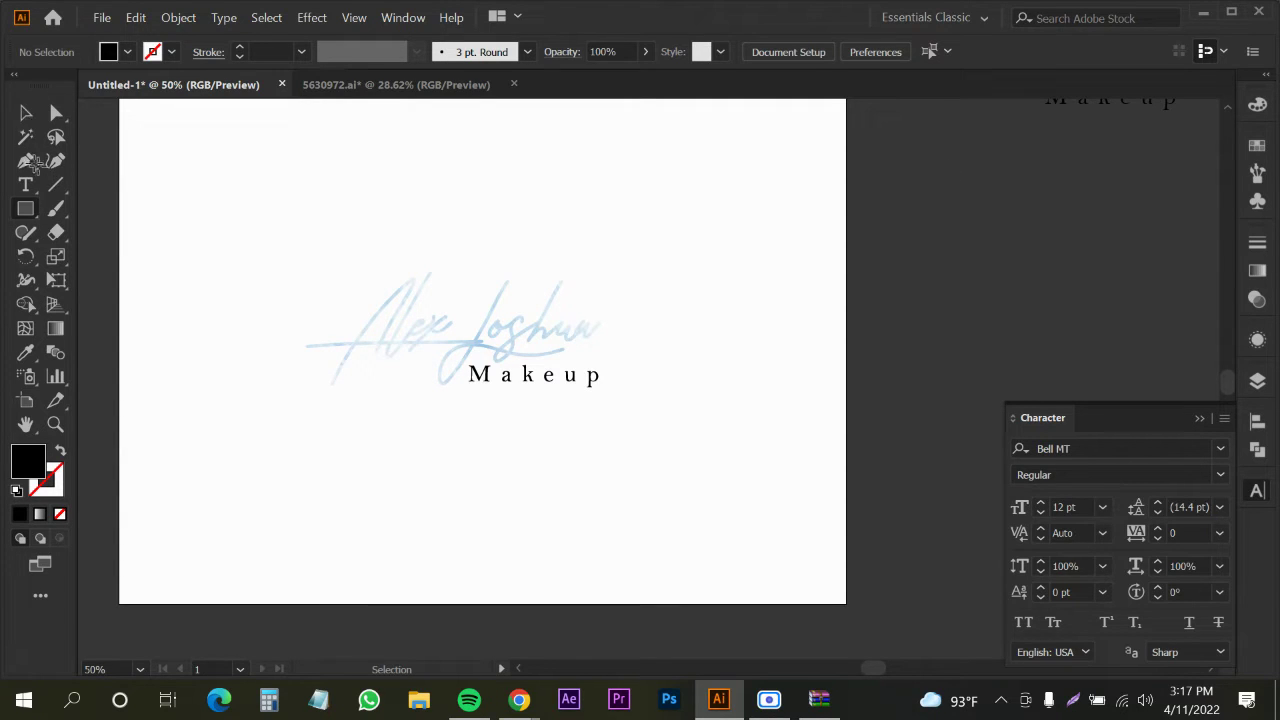
Bring back the hidden watercolour artwork and reselect it with the Selection tool
{"action": "key", "text": "ctrl+z"}
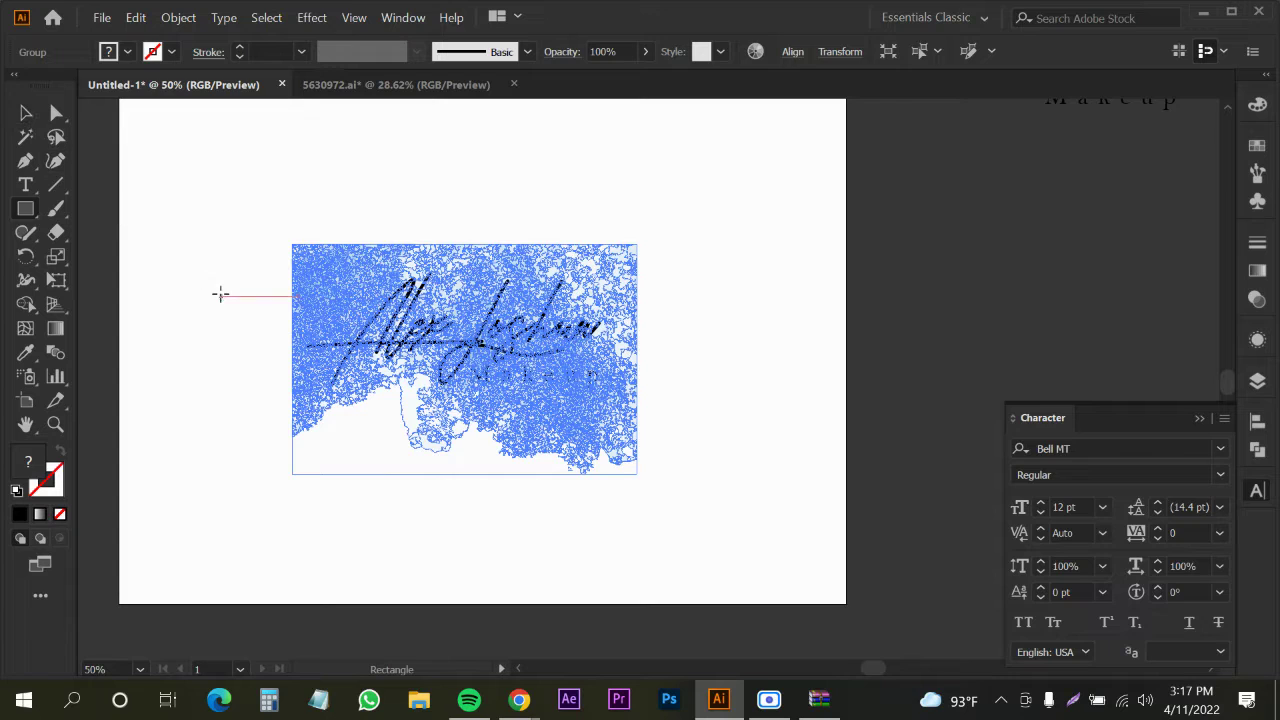
{"action": "left_click", "coordinate": [20, 117]}
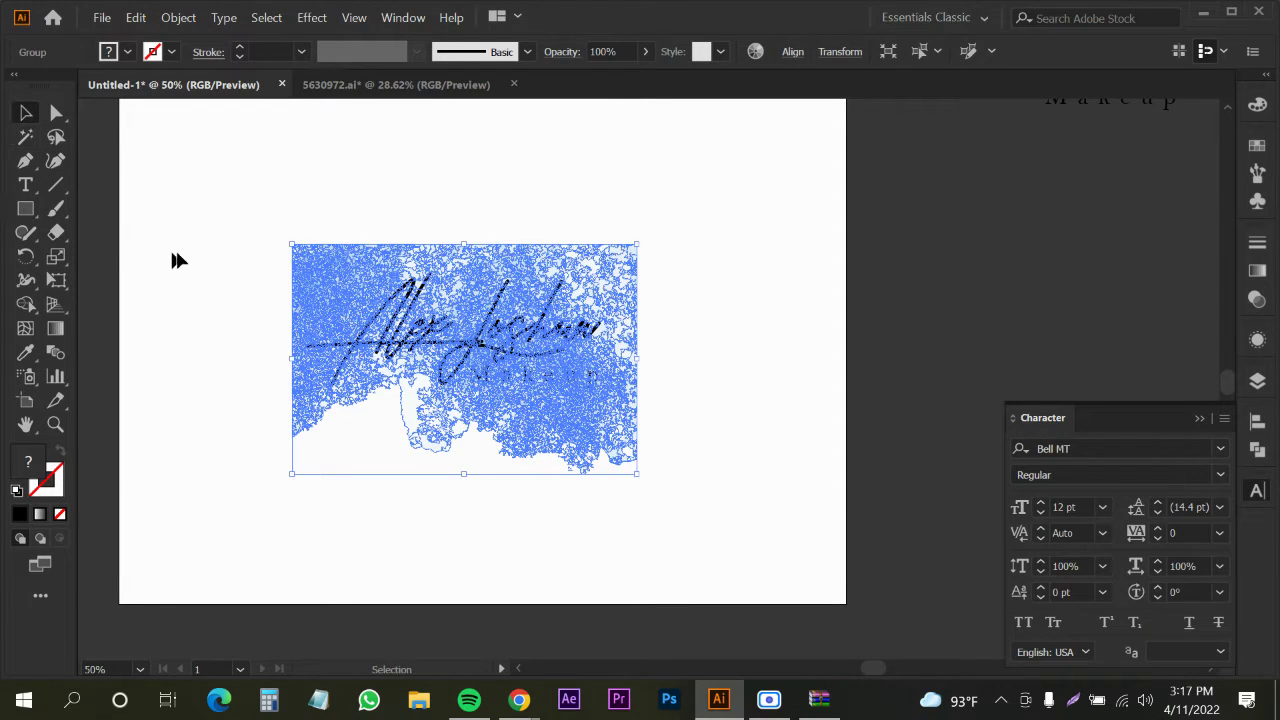
{"action": "left_click", "coordinate": [190, 257]}
{"action": "left_click", "coordinate": [316, 288]}
Try a gradient fill on the watercolour, then undo and redo to restore the background
{"action": "key", "text": "period"}
{"action": "left_click", "coordinate": [243, 286]}
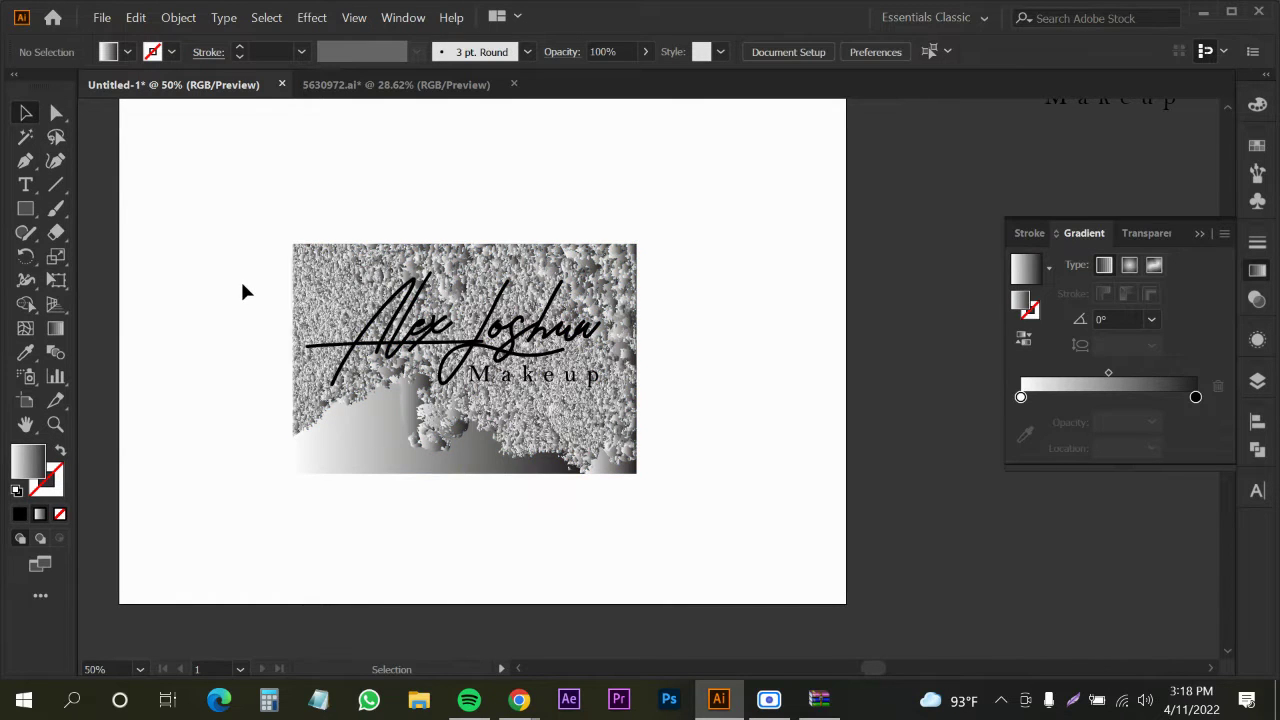
{"action": "left_click", "coordinate": [316, 272]}
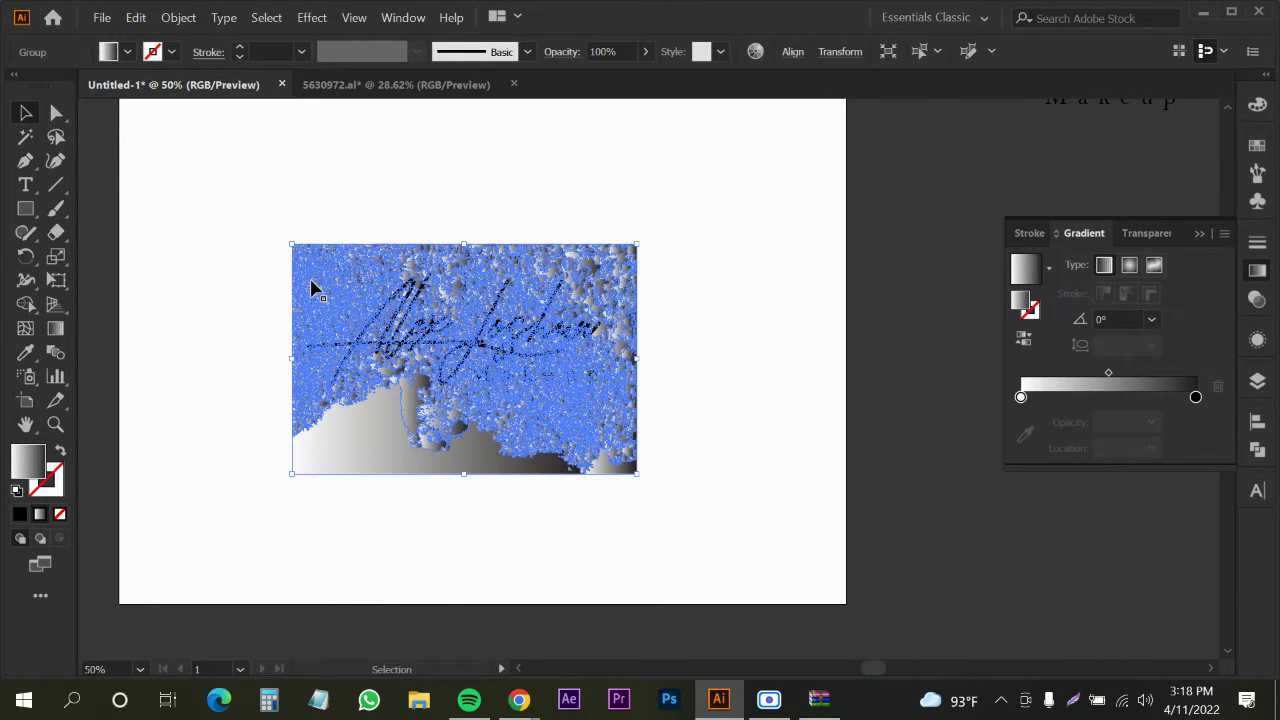
{"action": "key", "text": "ctrl+z"}
{"action": "key", "text": "ctrl+z"}
{"action": "key", "text": "ctrl+z"}
{"action": "key", "text": "ctrl+z"}
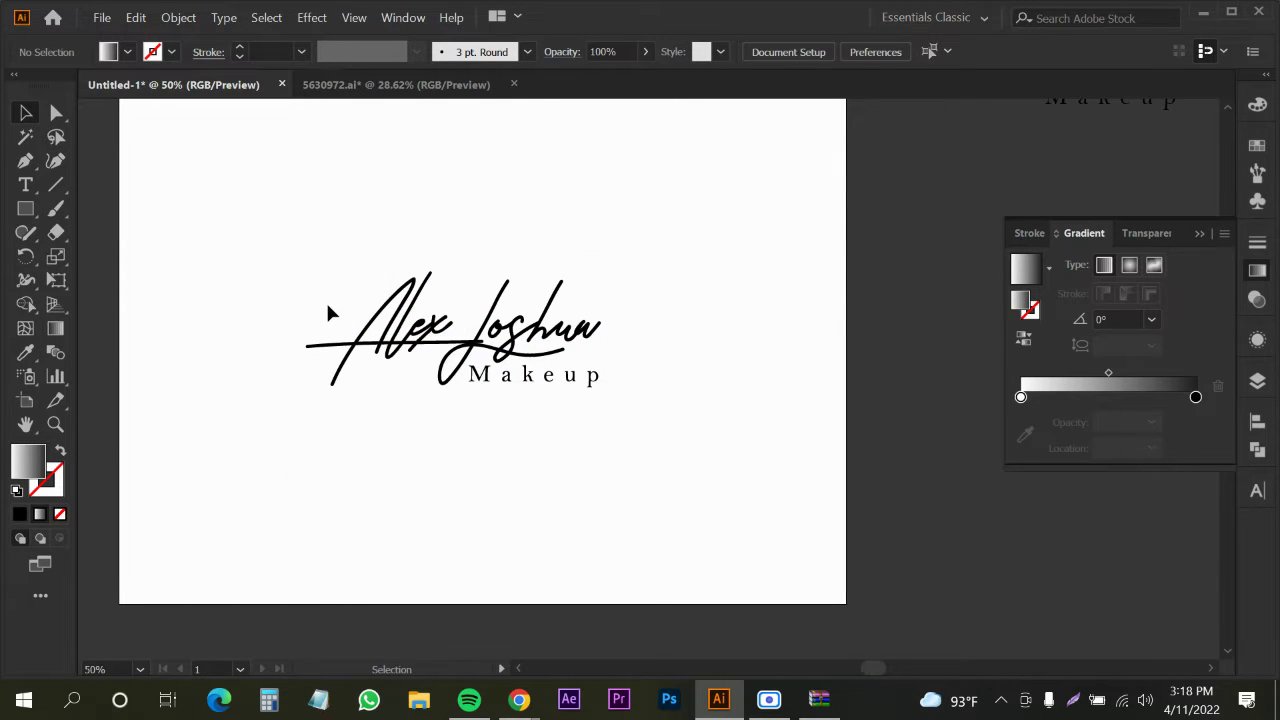
{"action": "key", "text": "ctrl+shift+z"}
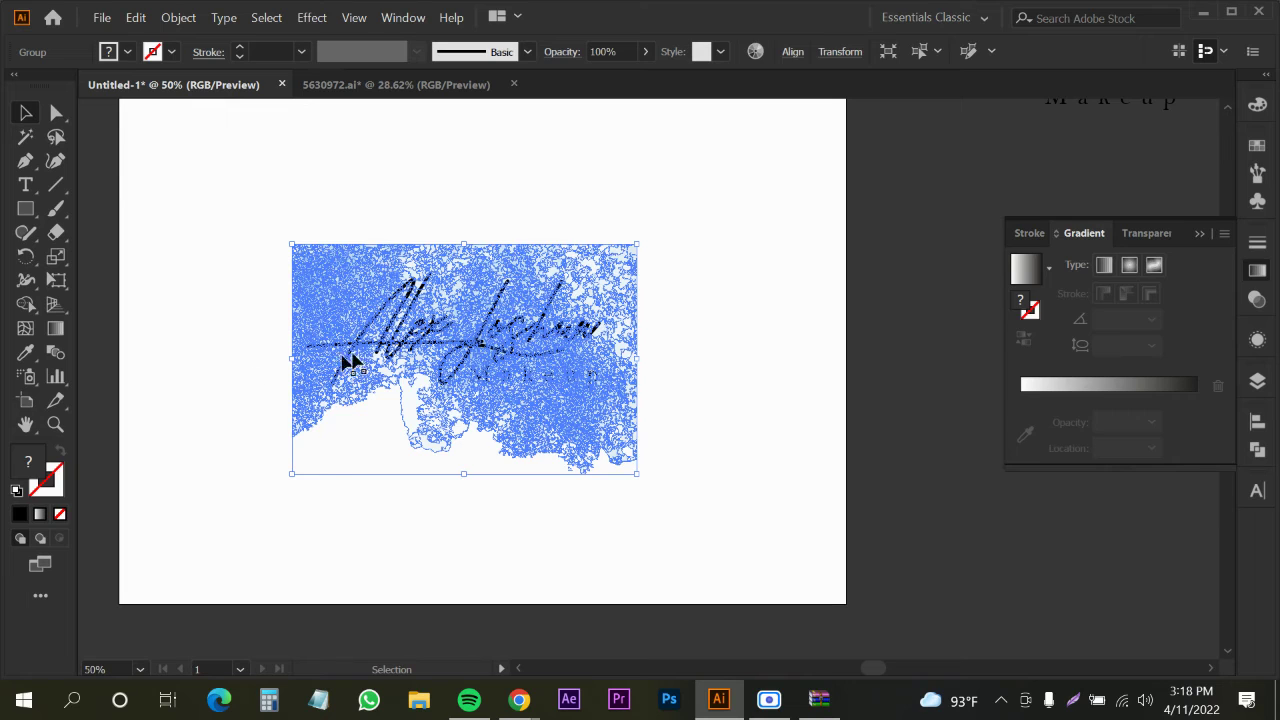
Redo the last edit and zoom to 100% on the signature design
{"action": "key", "text": "ctrl+shift+z"}
{"action": "left_click", "coordinate": [372, 348]}
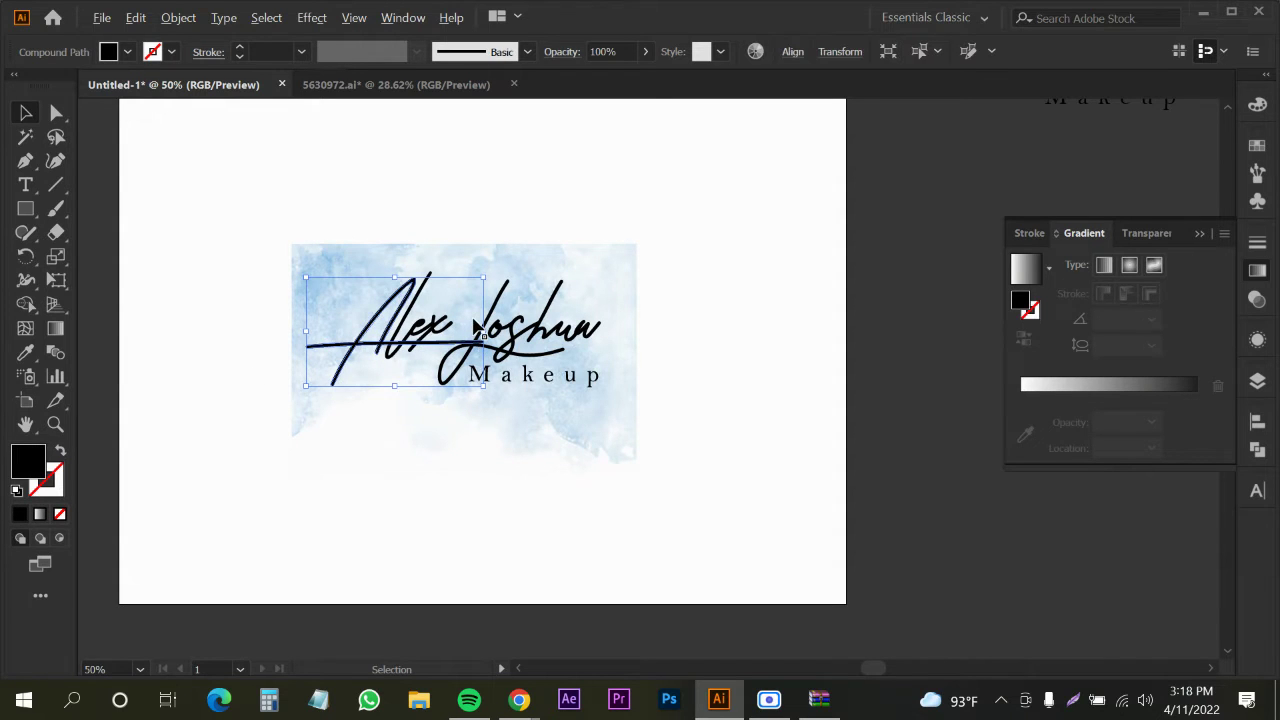
{"action": "key", "text": "ctrl+1"}
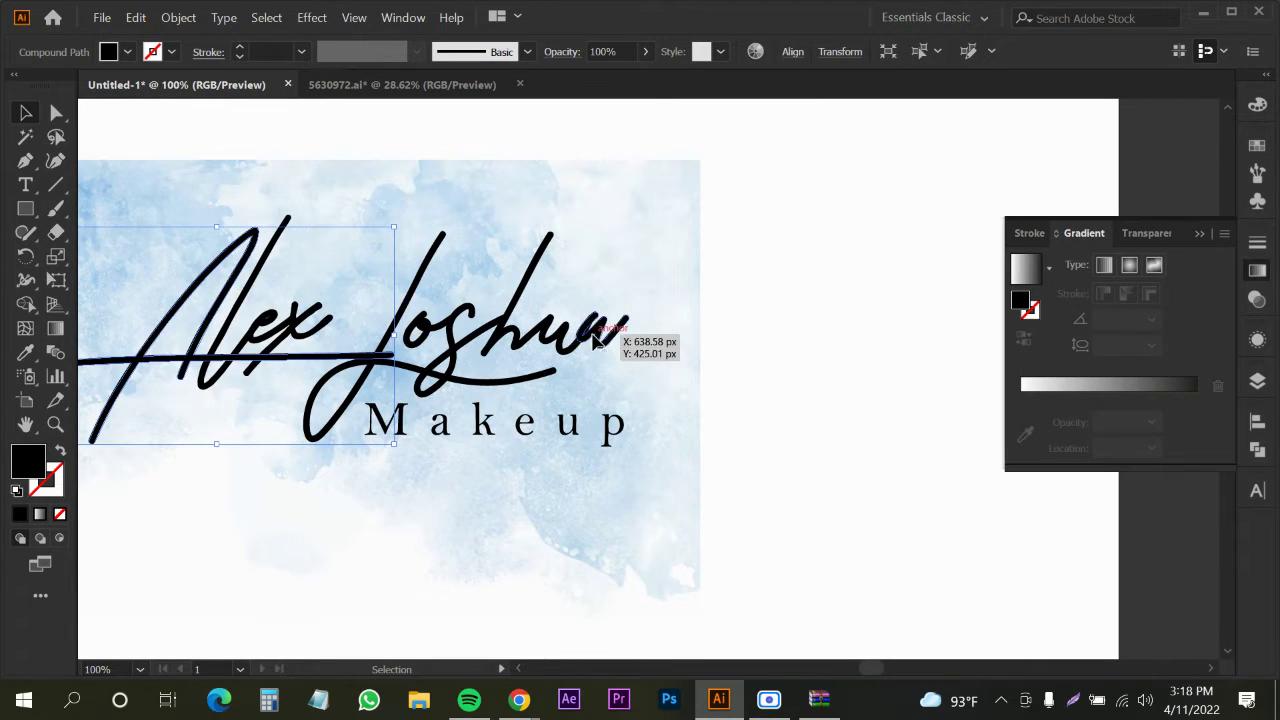
{"action": "left_click", "coordinate": [596, 341]}
{"action": "left_click", "coordinate": [512, 343]}
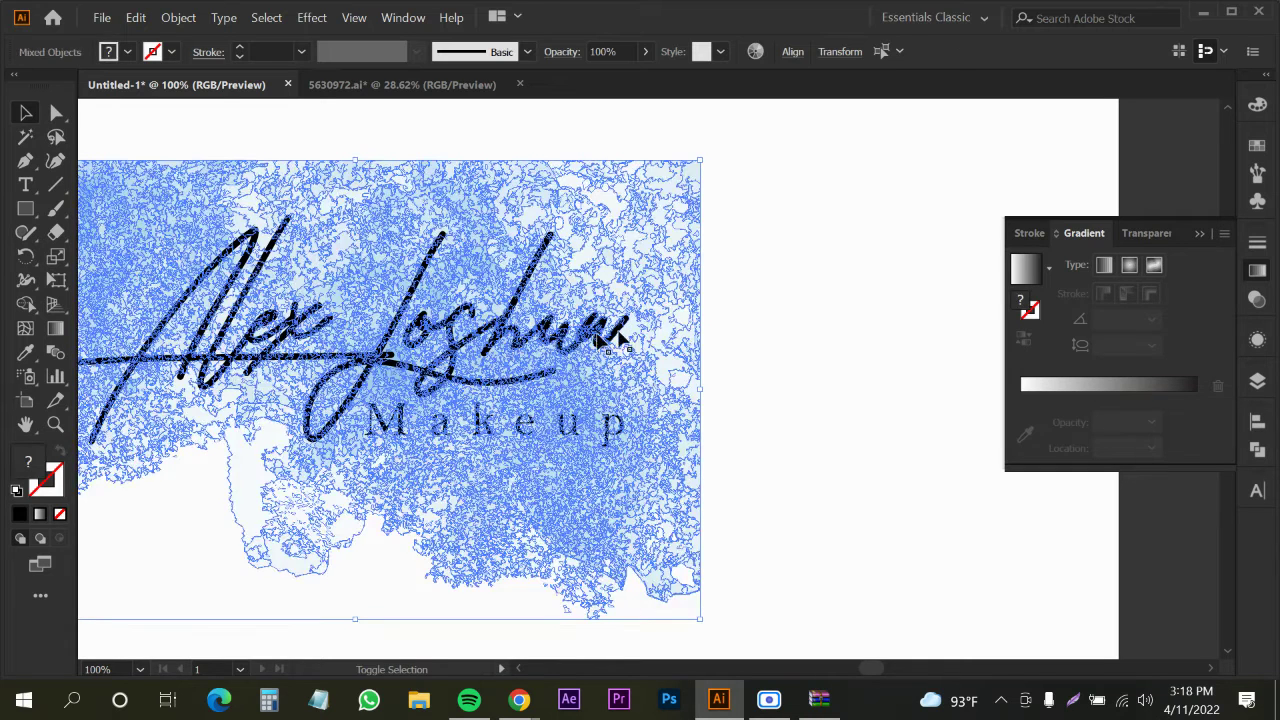
{"action": "left_click", "coordinate": [735, 309]}
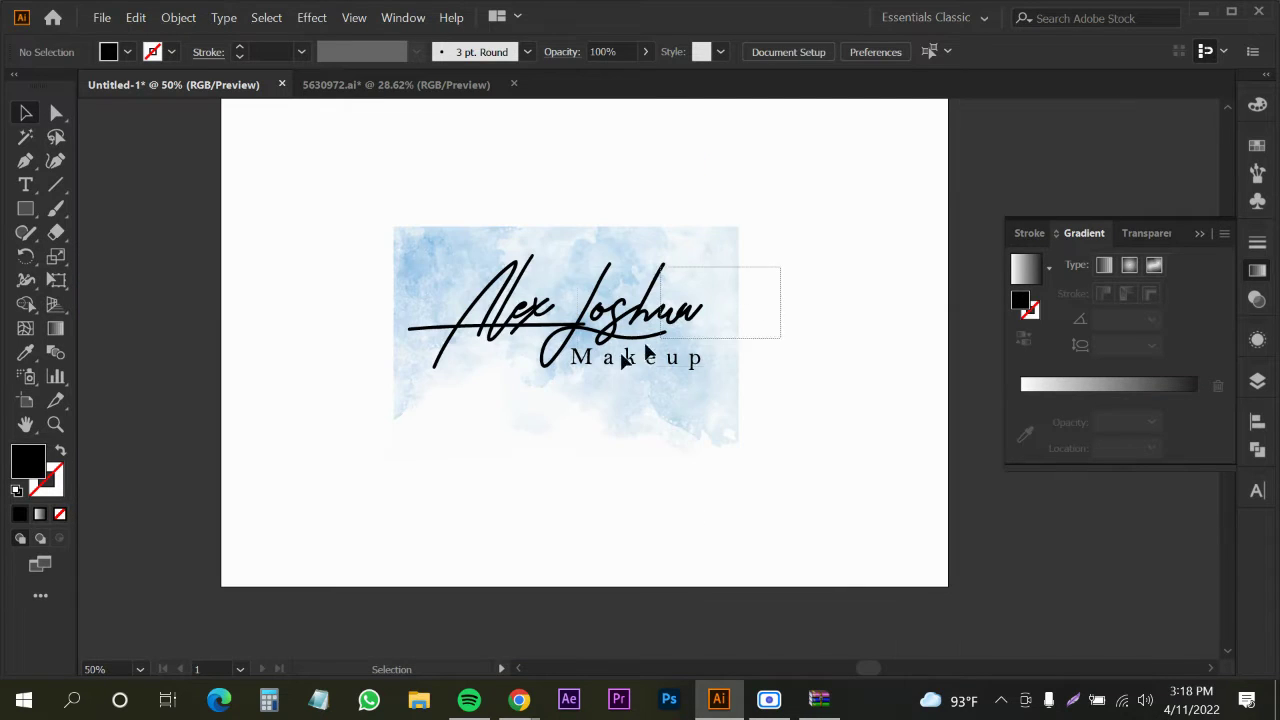
Select the whole traced artwork group and check its context options
{"action": "left_click_drag", "start_coordinate": [433, 299], "coordinate": [431, 295]}
{"action": "left_click", "coordinate": [424, 282], "text": "shift"}
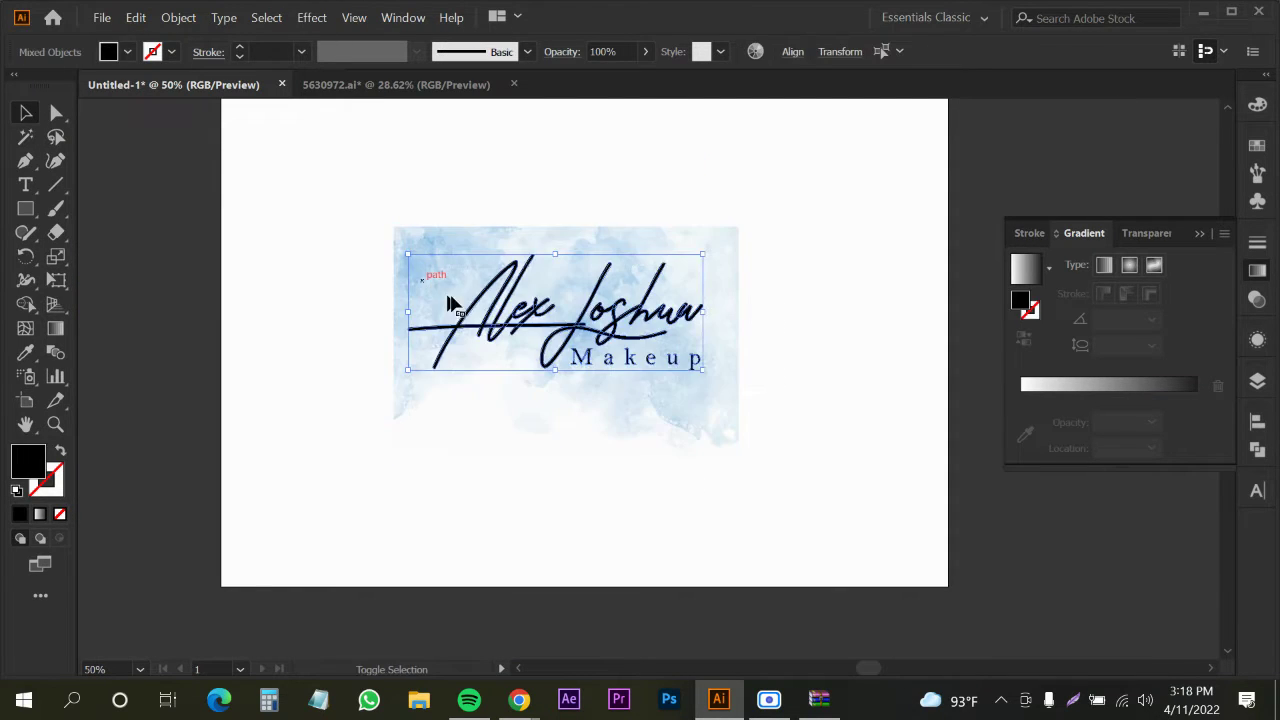
{"action": "key", "text": "v"}
{"action": "left_click", "coordinate": [423, 278]}
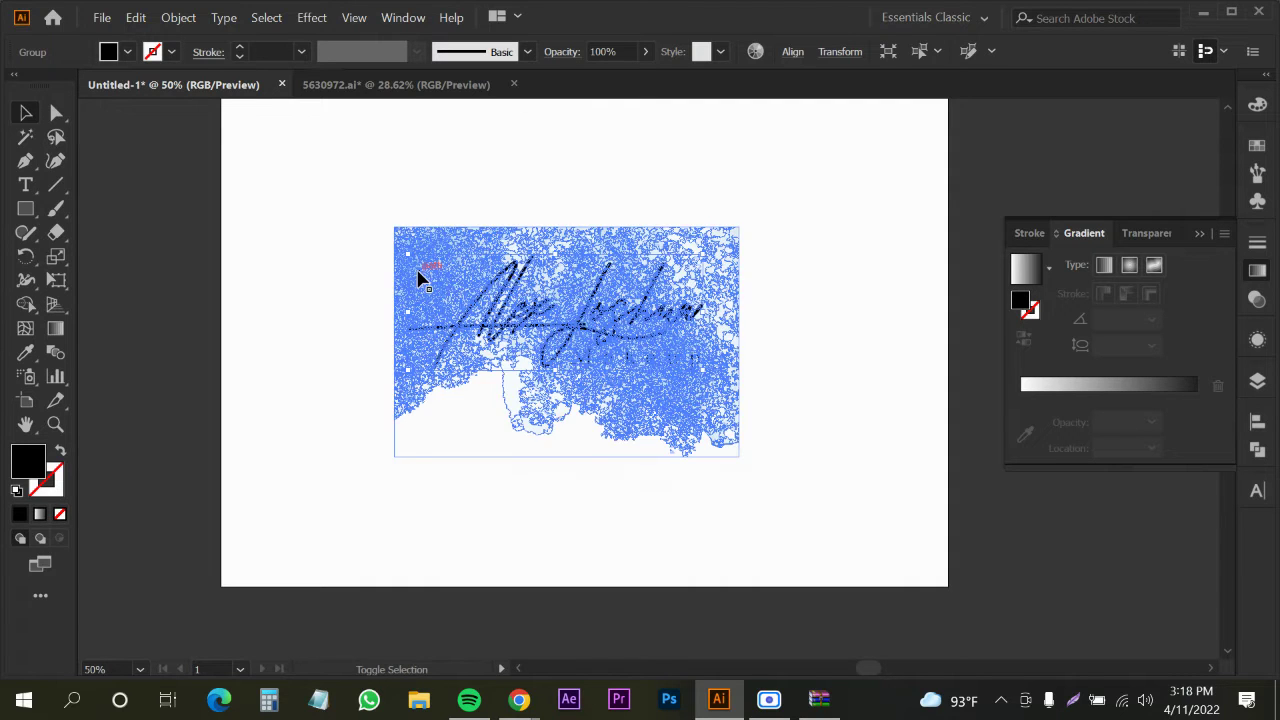
{"action": "right_click", "coordinate": [421, 275]}
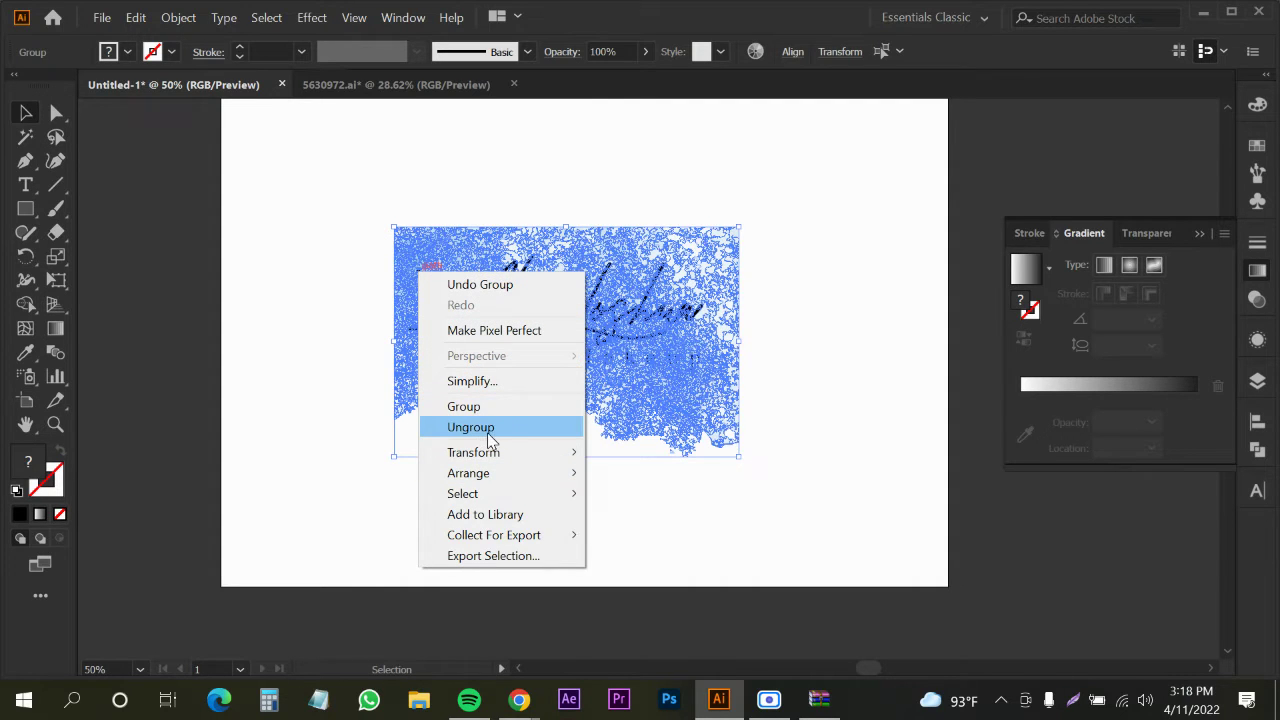
{"action": "left_click", "coordinate": [304, 384]}
{"action": "left_click", "coordinate": [304, 384]}
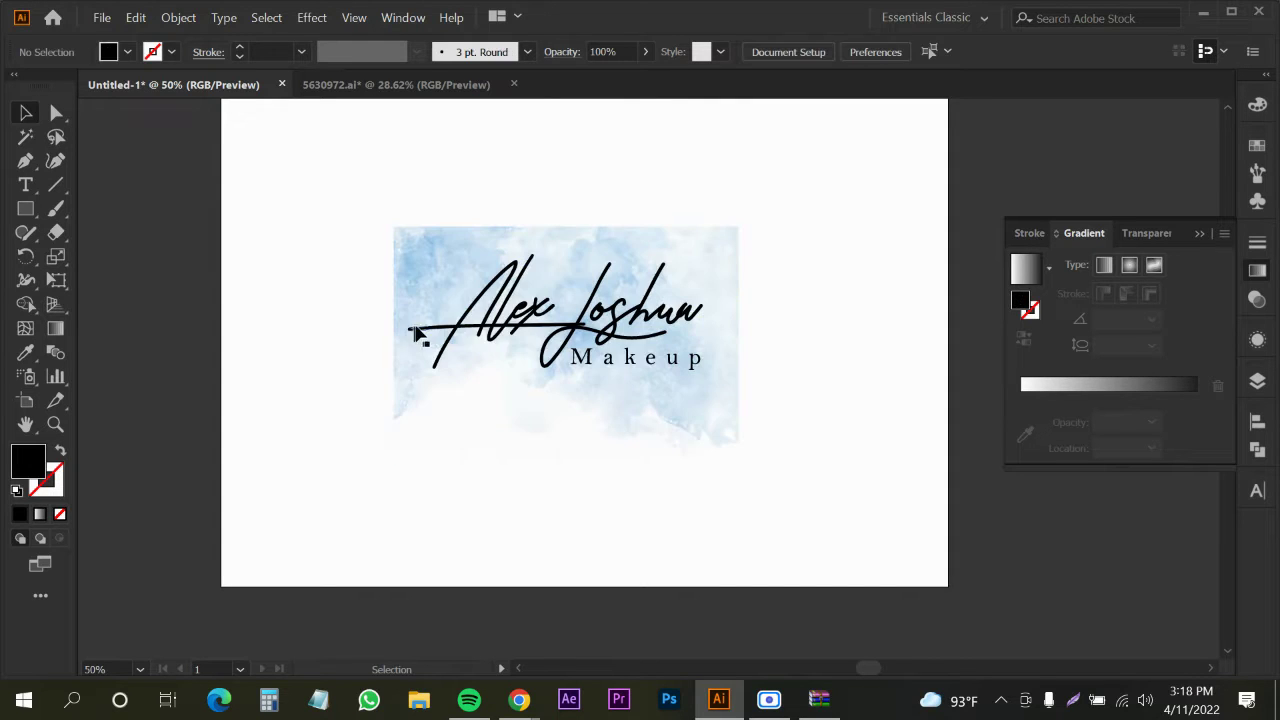
Select only the traced watercolour background and delete it, keeping the signature and Makeup text
{"action": "left_click", "coordinate": [463, 340]}
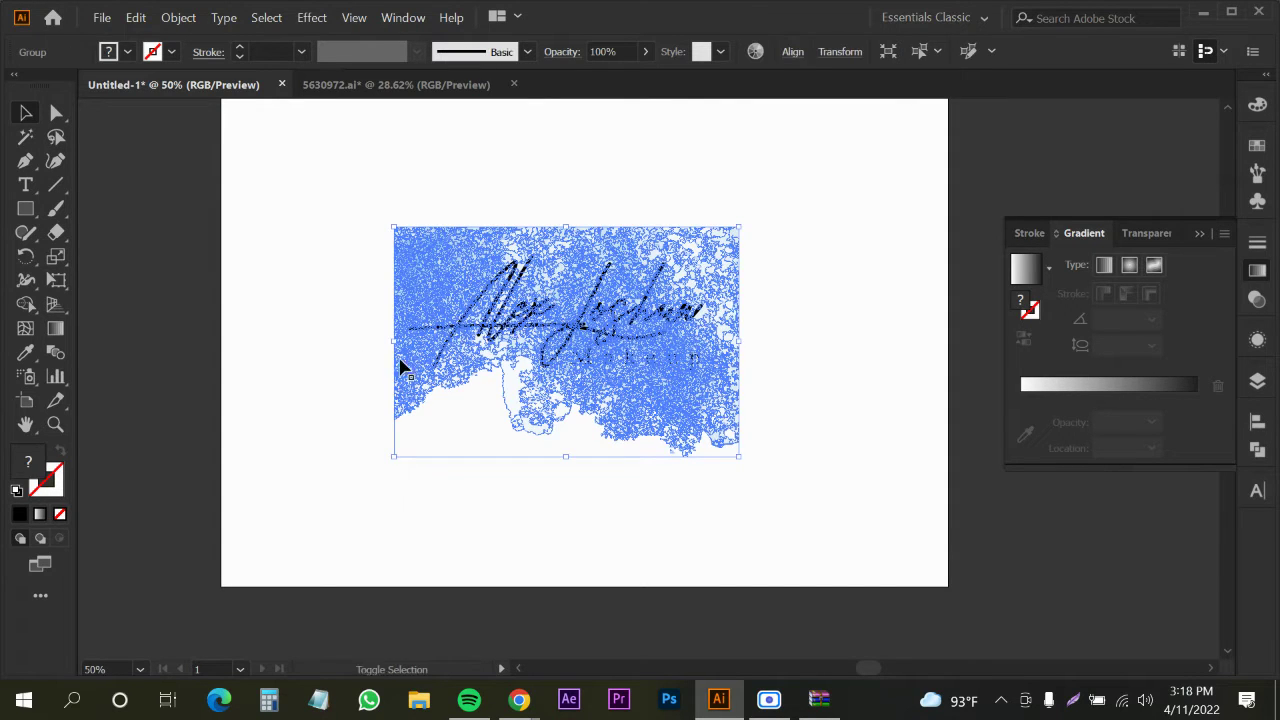
{"action": "left_click", "coordinate": [458, 334]}
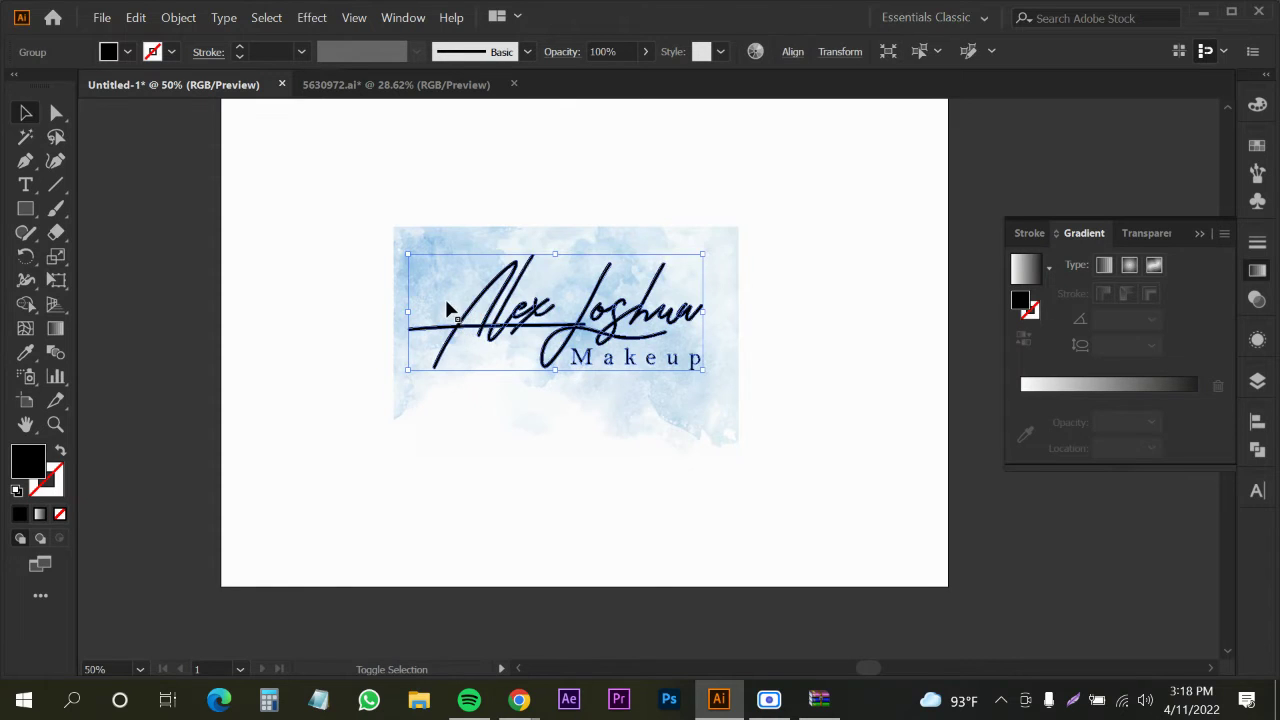
{"action": "left_click", "coordinate": [449, 310]}
{"action": "right_click", "coordinate": [449, 306]}
{"action": "left_click", "coordinate": [282, 426]}
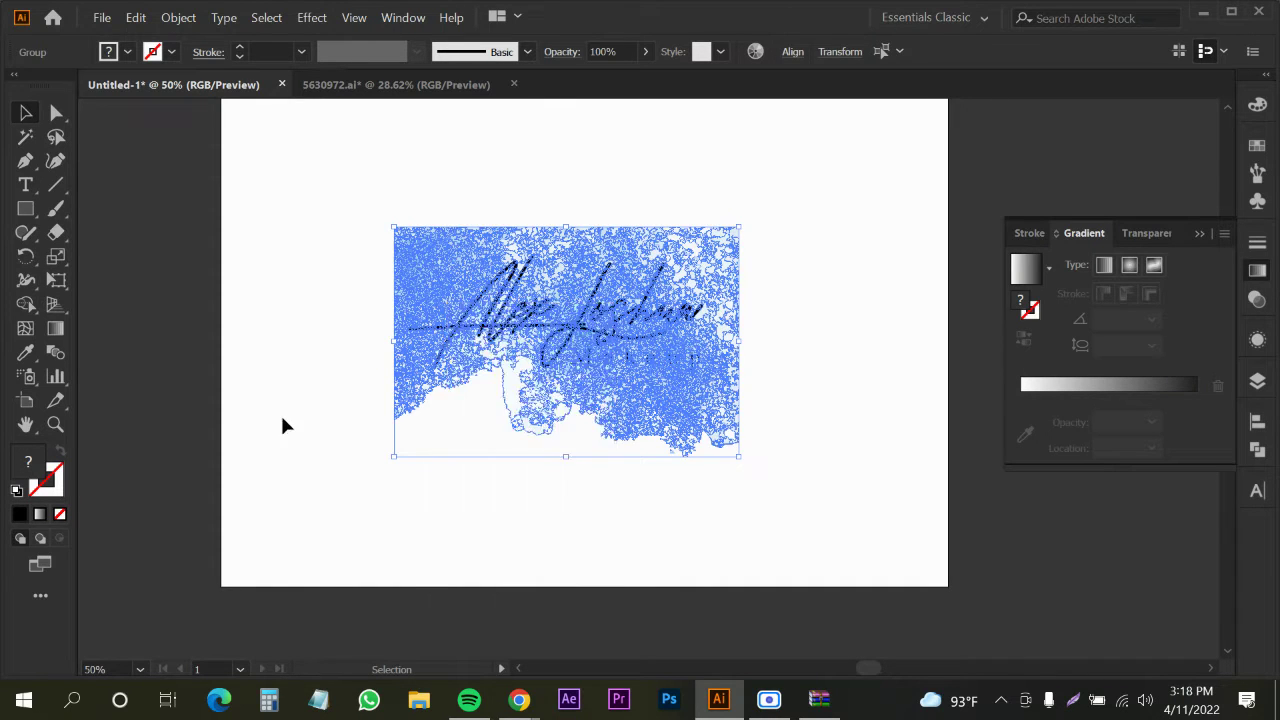
{"action": "left_click", "coordinate": [283, 426]}
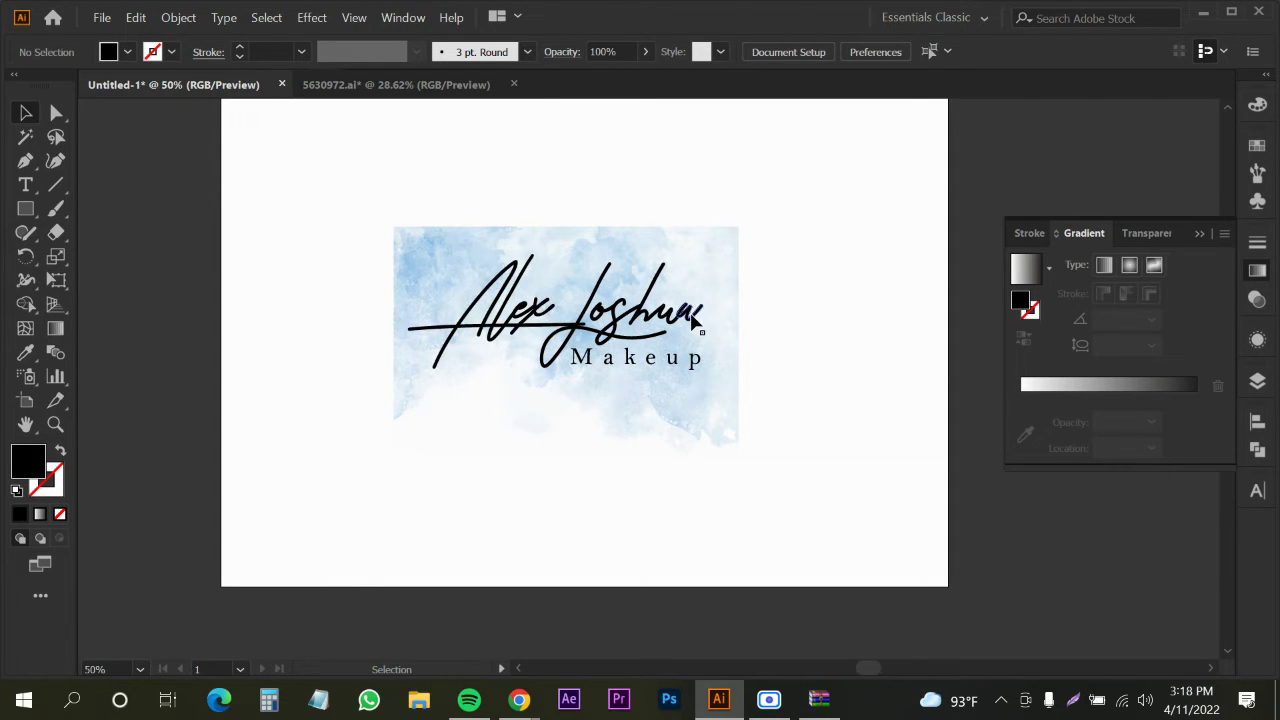
{"action": "left_click", "coordinate": [403, 252]}
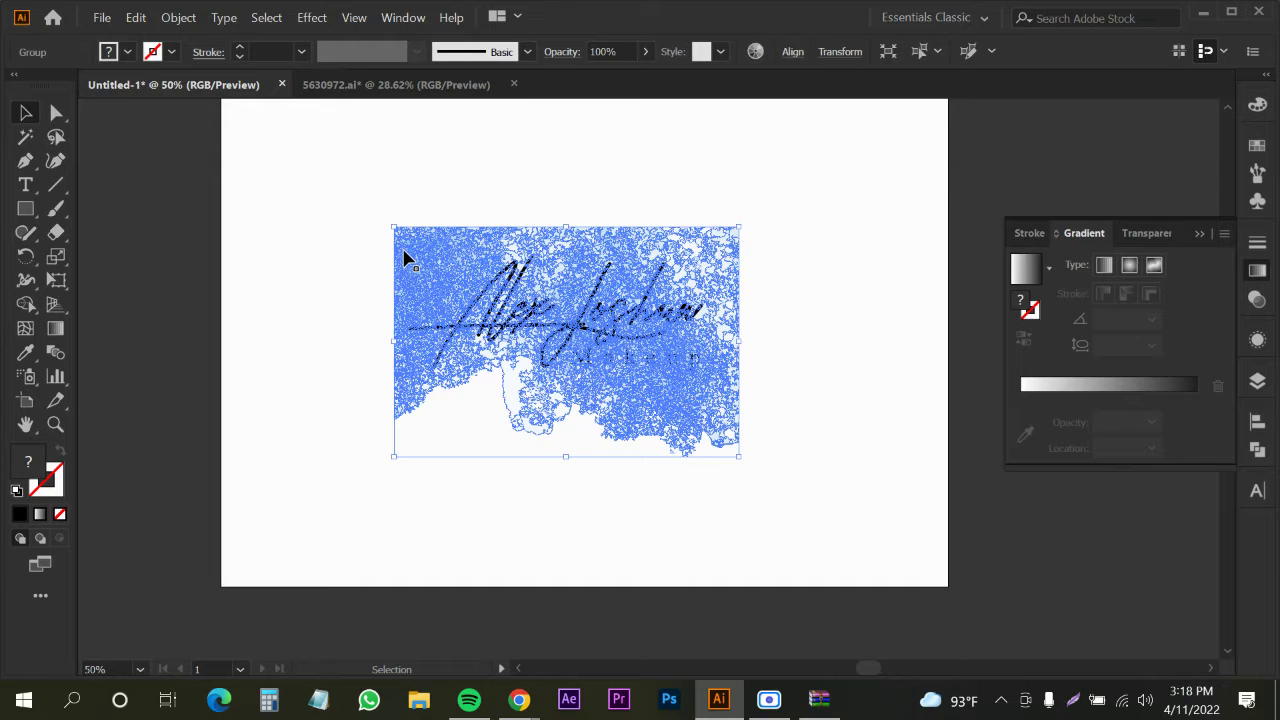
{"action": "key", "text": "Delete"}
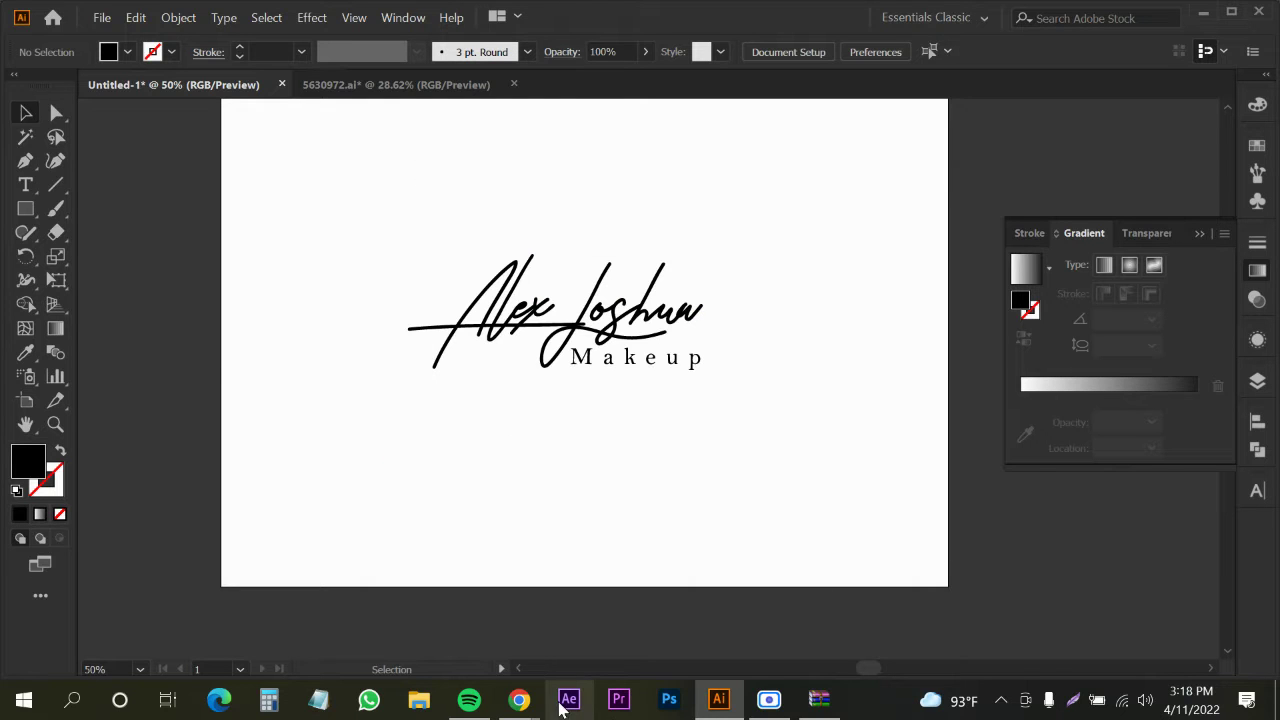
Return to the Freepik watercolour results in Chrome and browse for a frame design
{"action": "mouse_move", "coordinate": [536, 708]}
{"action": "left_click", "coordinate": [440, 600]}
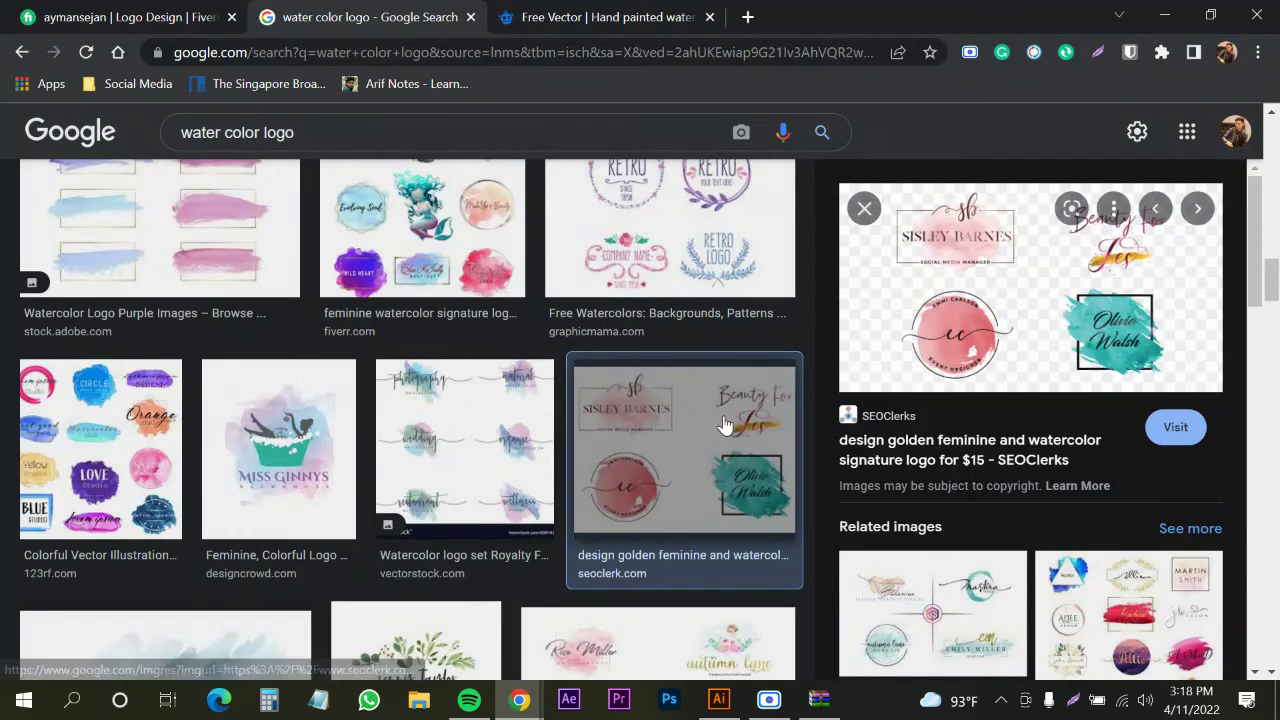
{"action": "left_click", "coordinate": [578, 25]}
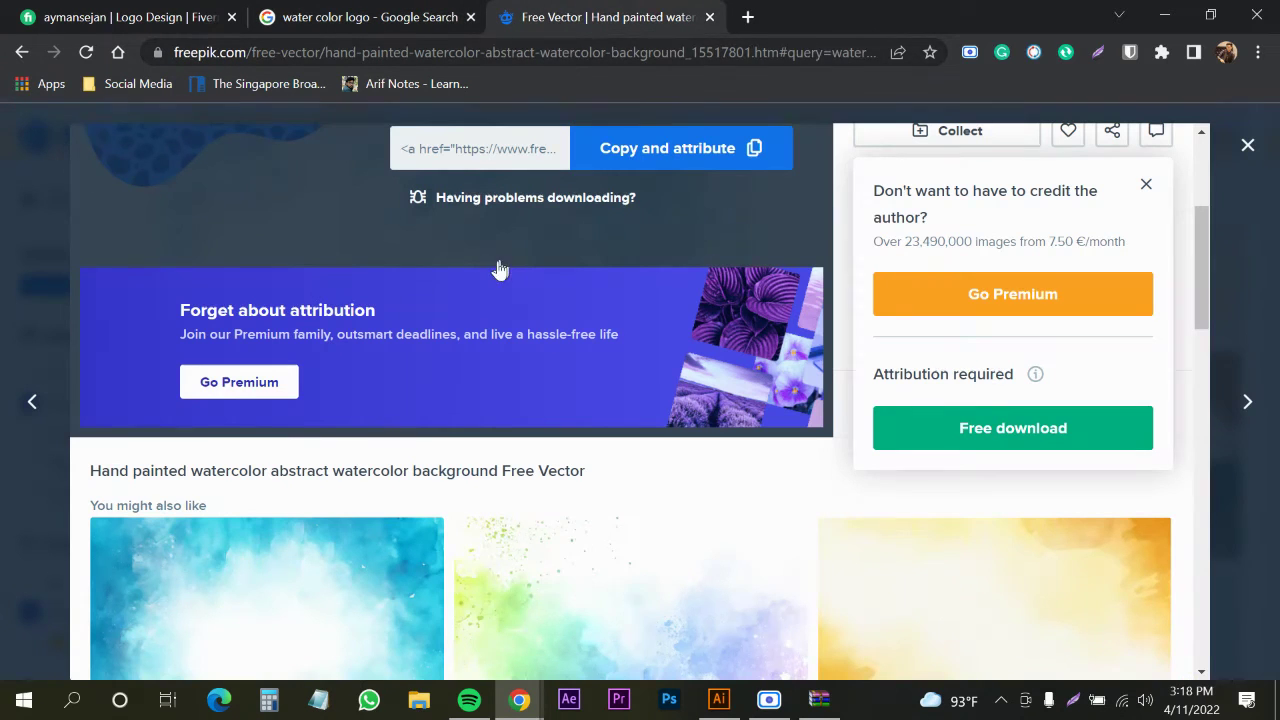
{"action": "left_click", "coordinate": [1256, 158]}
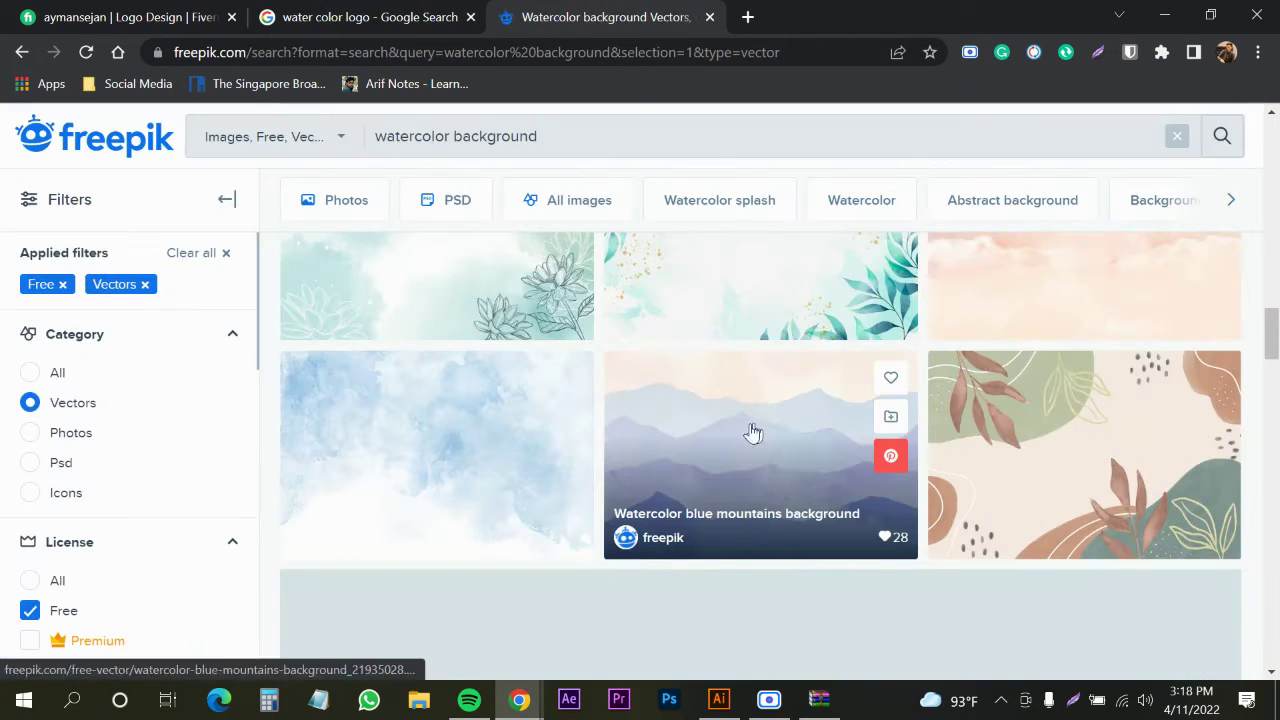
{"action": "scroll", "coordinate": [930, 405], "scroll_direction": "down", "scroll_amount": 3}
{"action": "scroll", "coordinate": [930, 405], "scroll_direction": "down", "scroll_amount": 9}
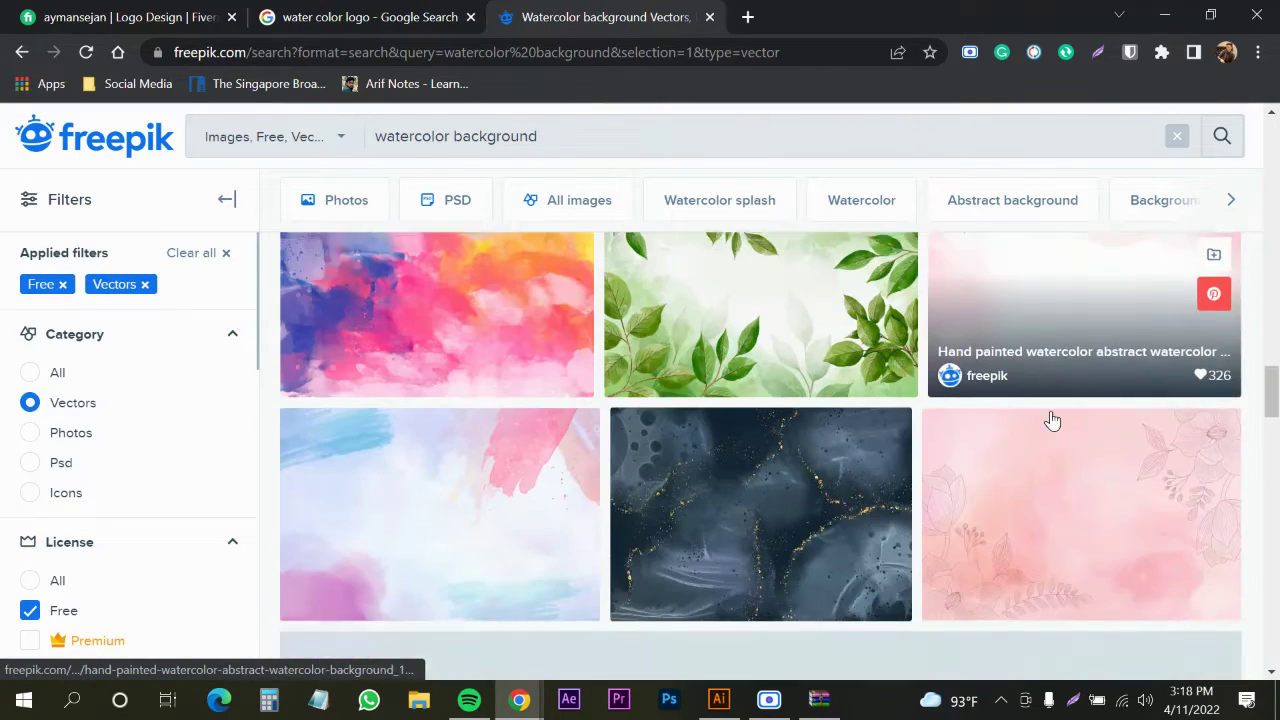
{"action": "scroll", "coordinate": [606, 477], "scroll_direction": "down", "scroll_amount": 6}
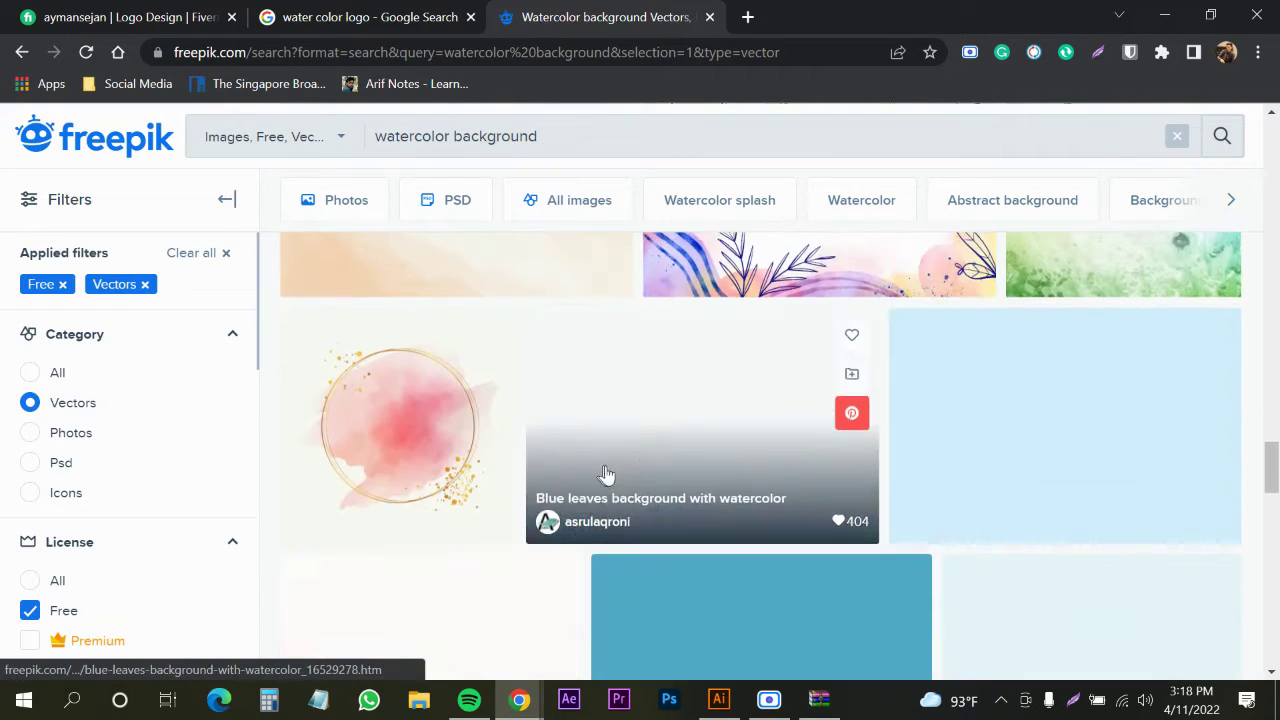
{"action": "scroll", "coordinate": [312, 368], "scroll_direction": "up", "scroll_amount": 15}
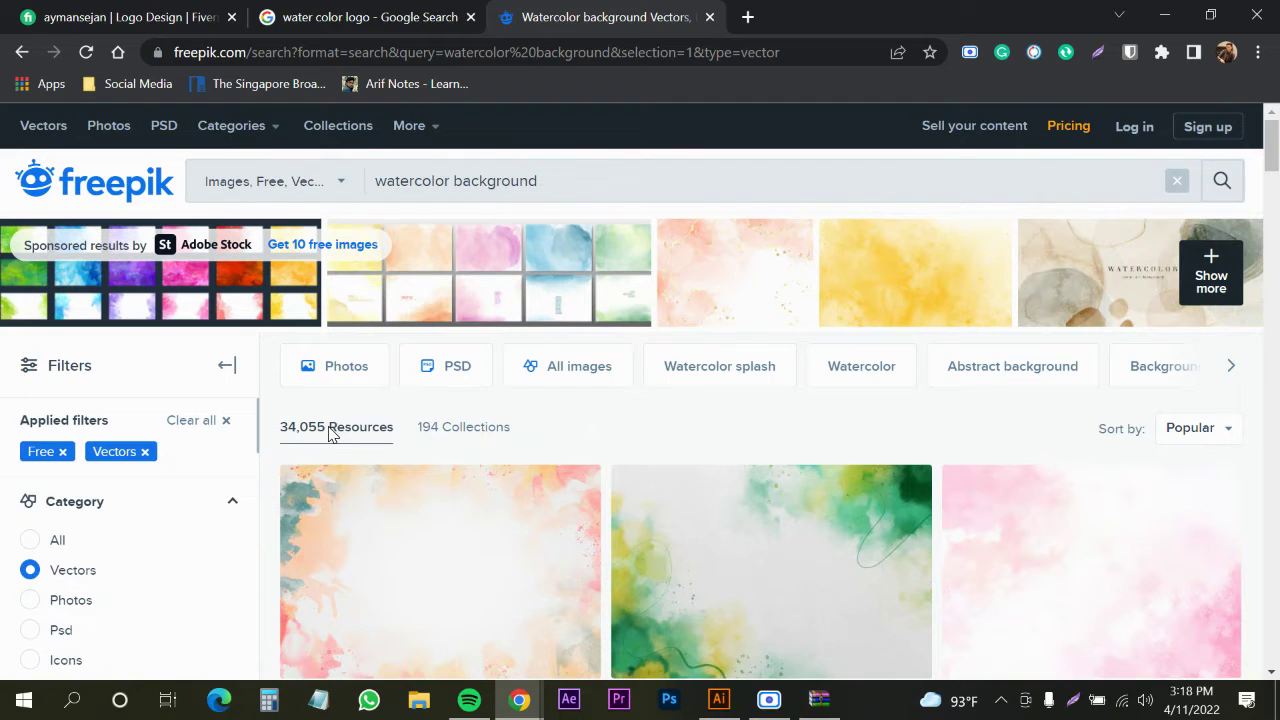
{"action": "scroll", "coordinate": [553, 432], "scroll_direction": "down", "scroll_amount": 15}
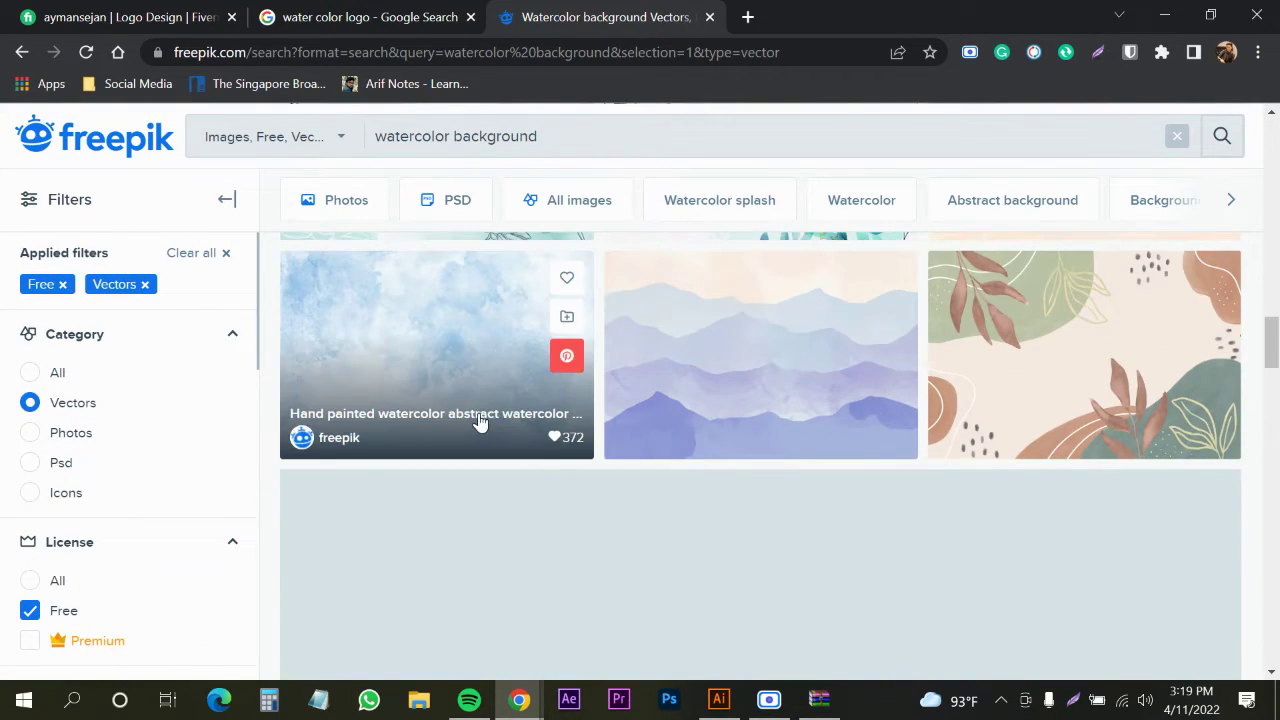
{"action": "scroll", "coordinate": [668, 422], "scroll_direction": "down", "scroll_amount": 8}
{"action": "scroll", "coordinate": [609, 425], "scroll_direction": "down", "scroll_amount": 6}
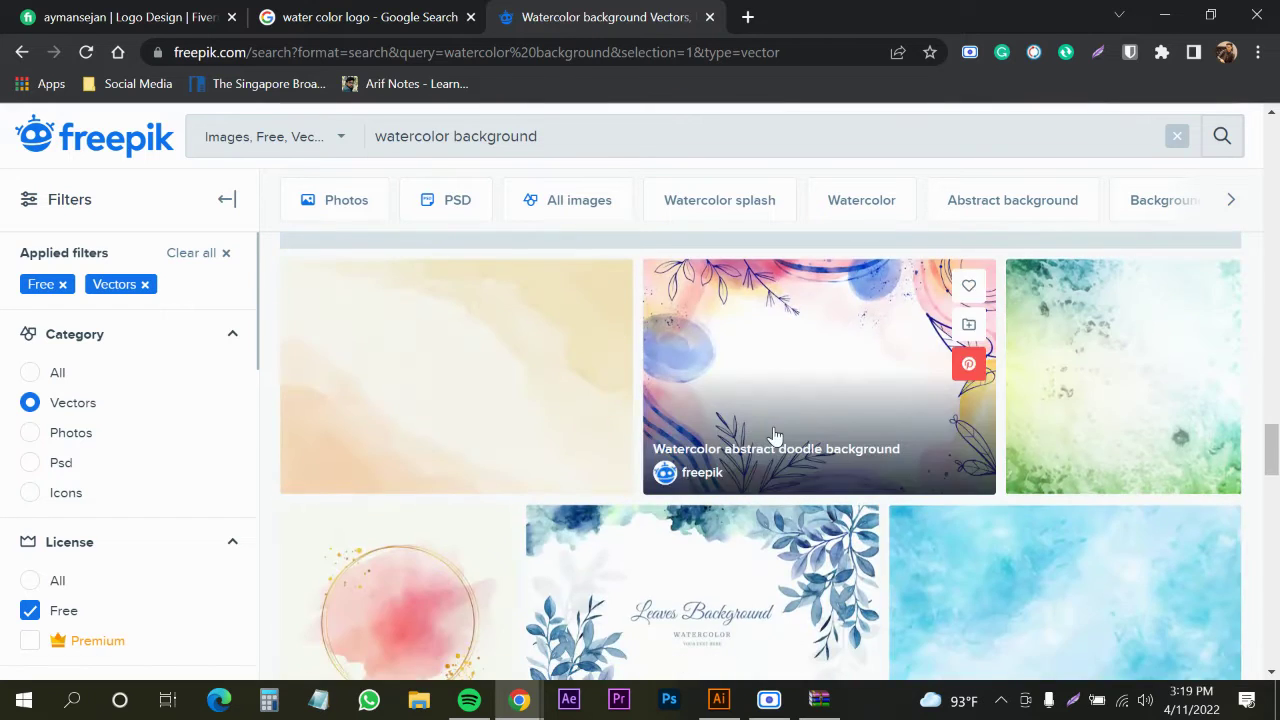
{"action": "scroll", "coordinate": [483, 450], "scroll_direction": "up", "scroll_amount": 2}
Download the free watercolour elegant golden frame template and open its zip archive
{"action": "left_click", "coordinate": [383, 514]}
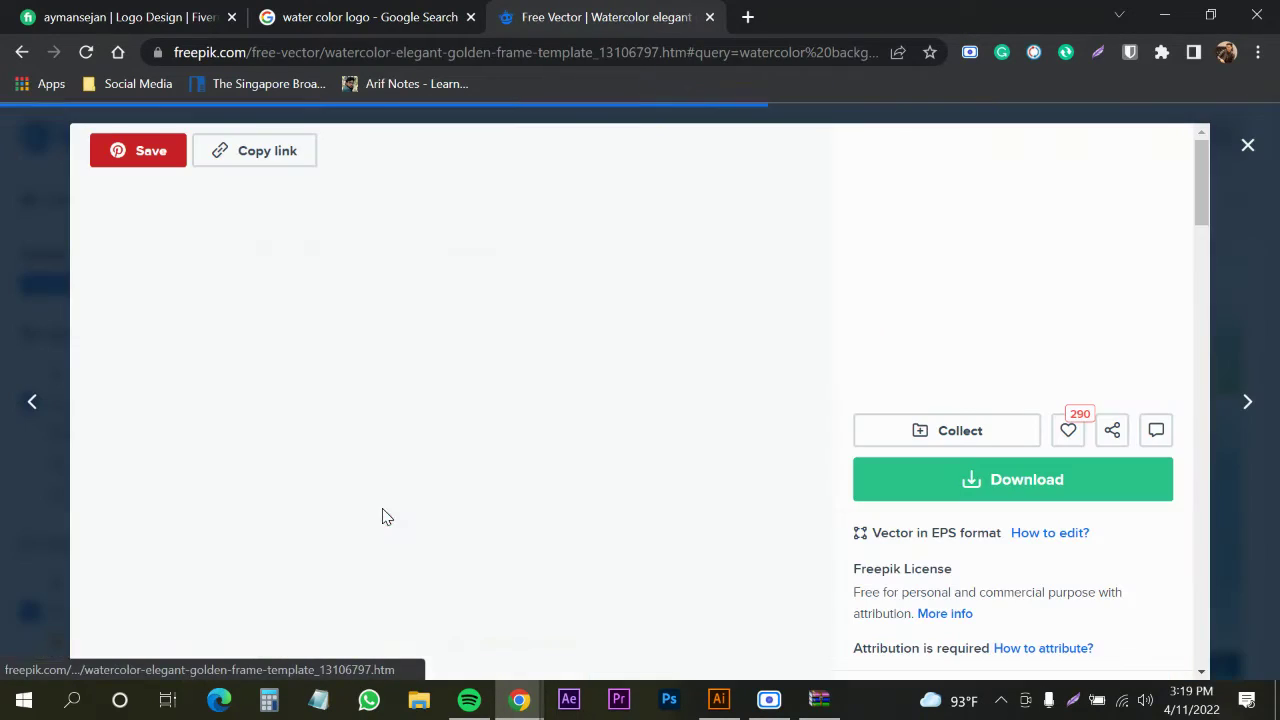
{"action": "left_click", "coordinate": [958, 497]}
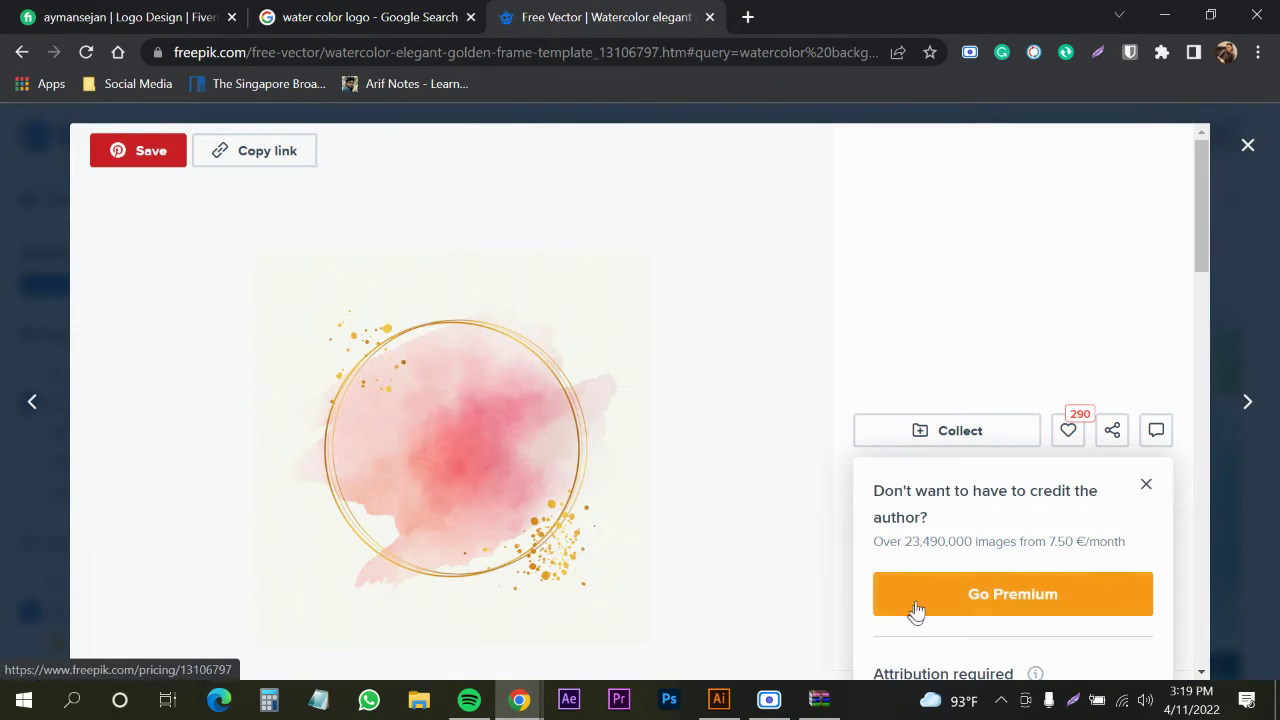
{"action": "scroll", "coordinate": [1010, 520], "scroll_direction": "down", "scroll_amount": 2}
{"action": "left_click", "coordinate": [977, 540]}
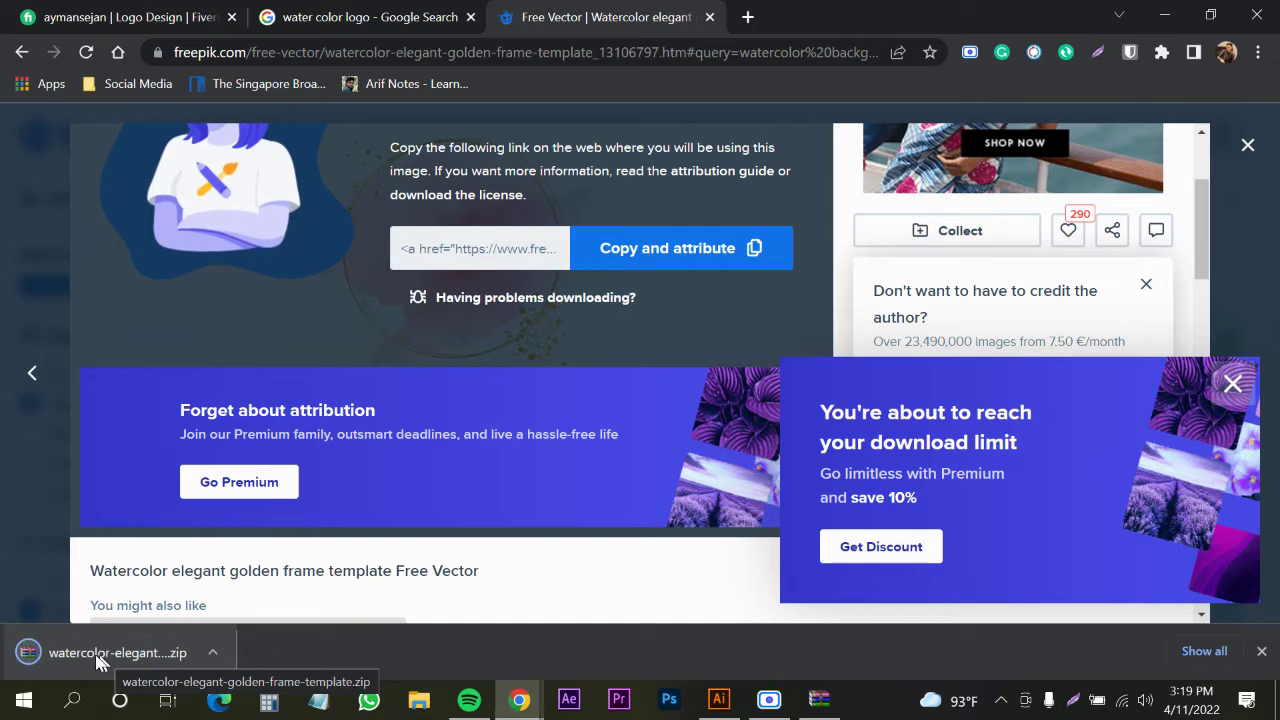
{"action": "left_click", "coordinate": [81, 654]}
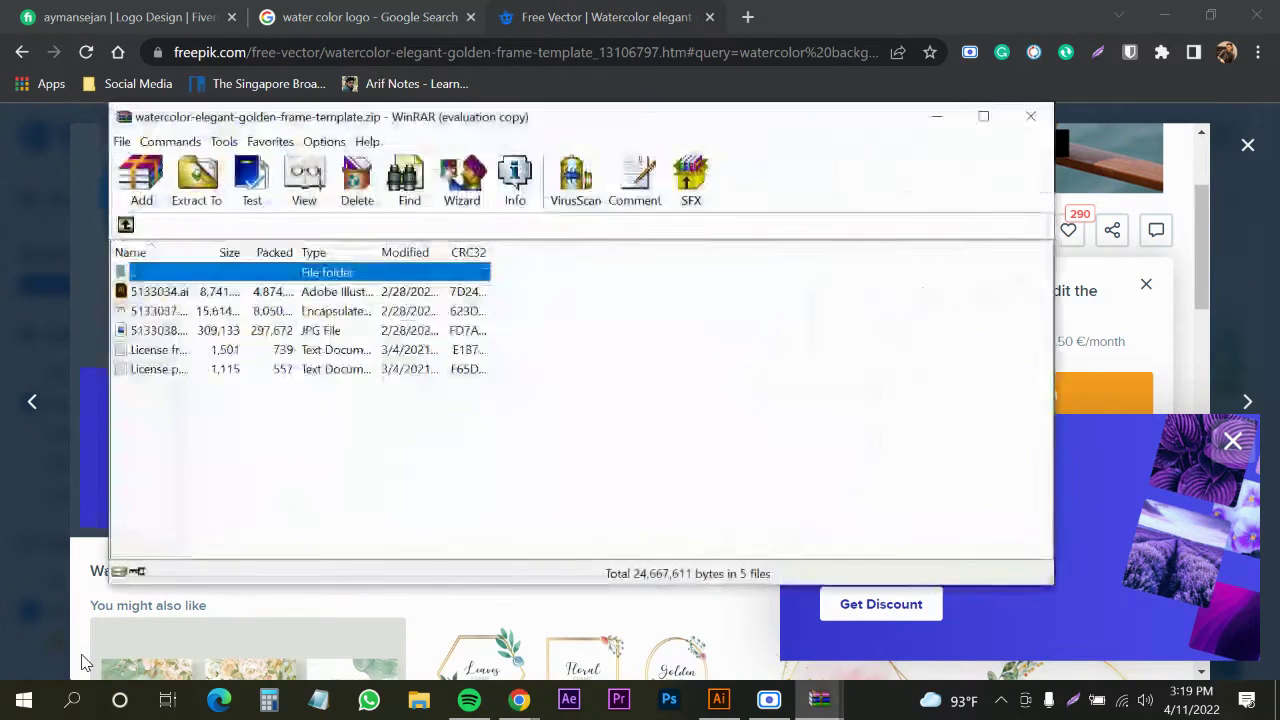
Open 5133034.ai from the archive and release the frame artwork's clipping mask
{"action": "double_click", "coordinate": [157, 293]}
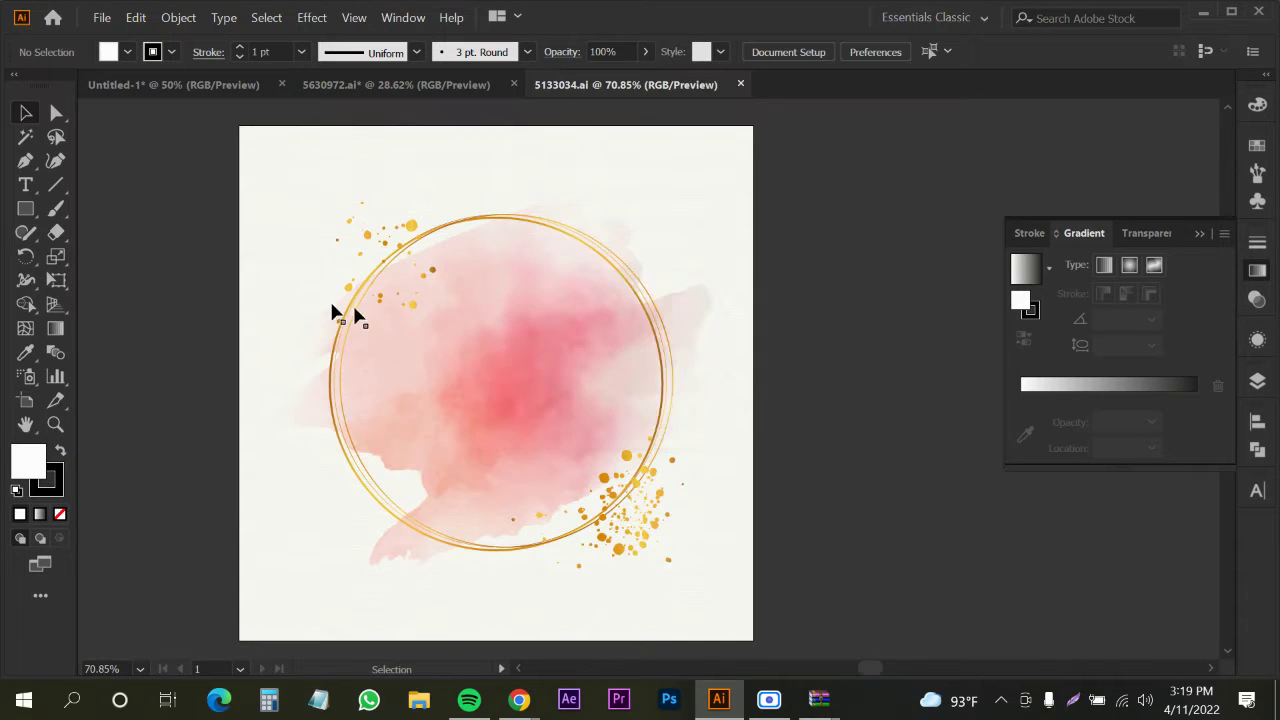
{"action": "left_click", "coordinate": [421, 282]}
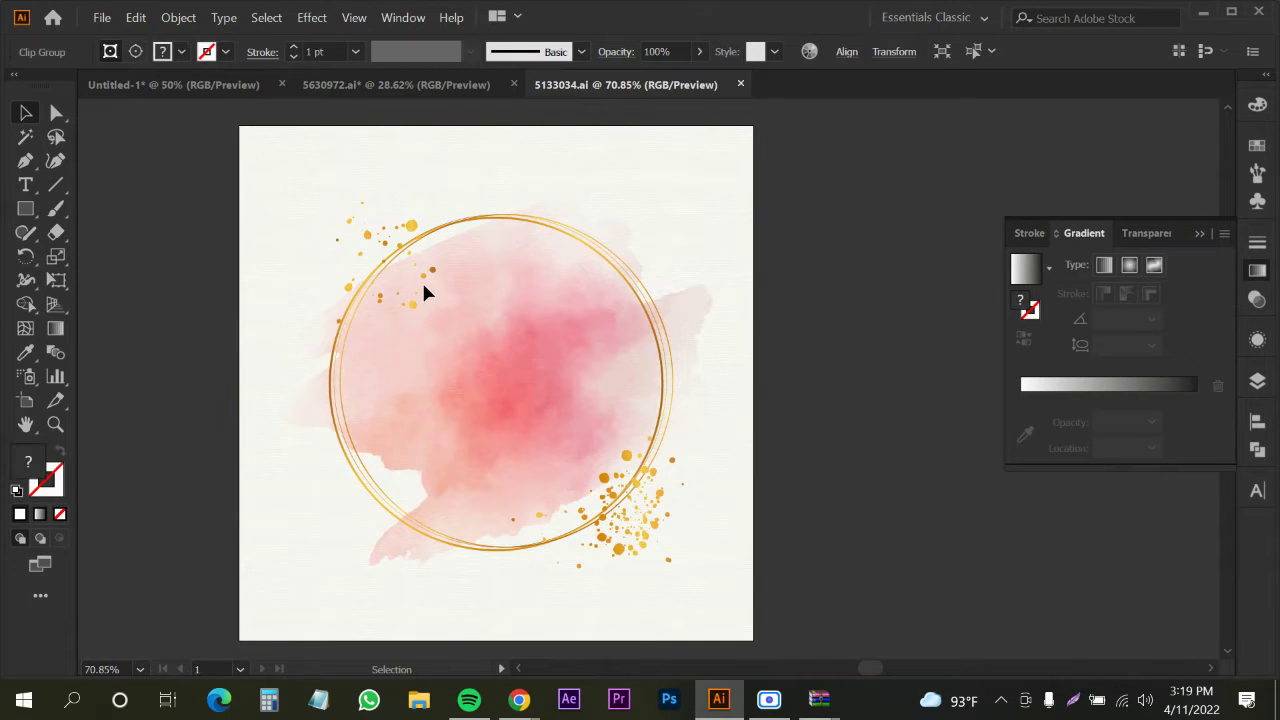
{"action": "right_click", "coordinate": [437, 325]}
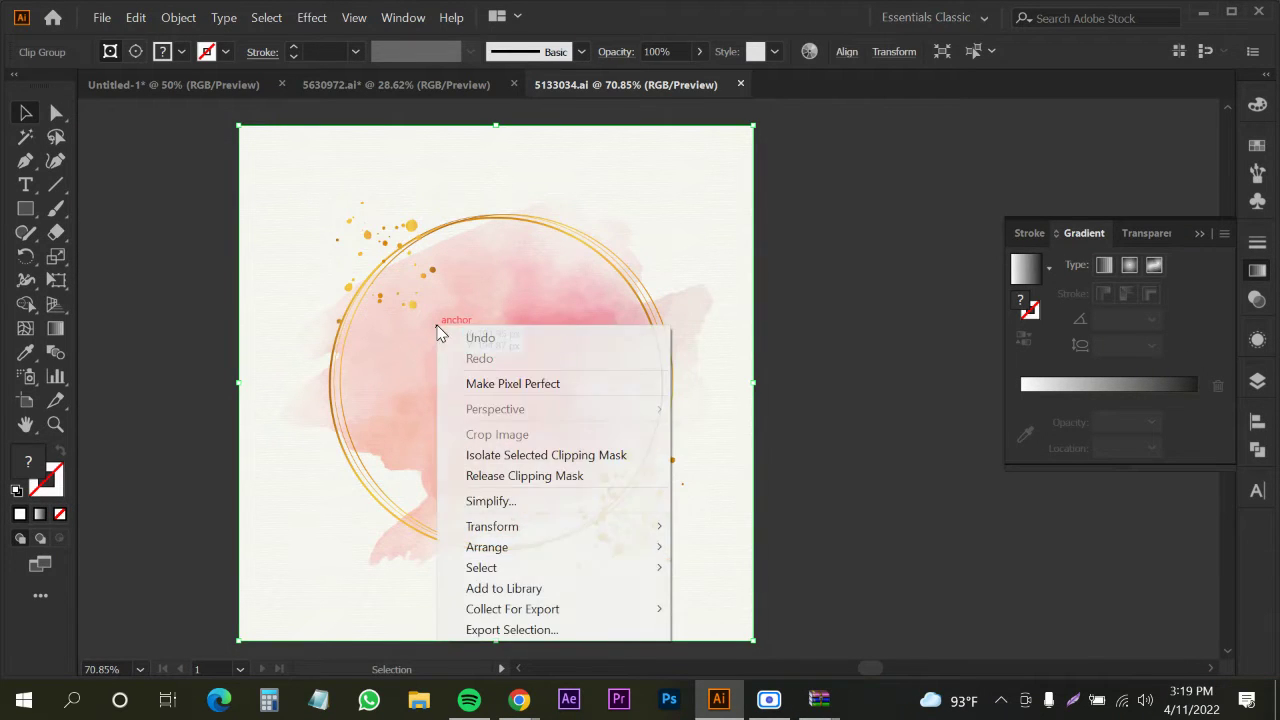
{"action": "left_click", "coordinate": [467, 476]}
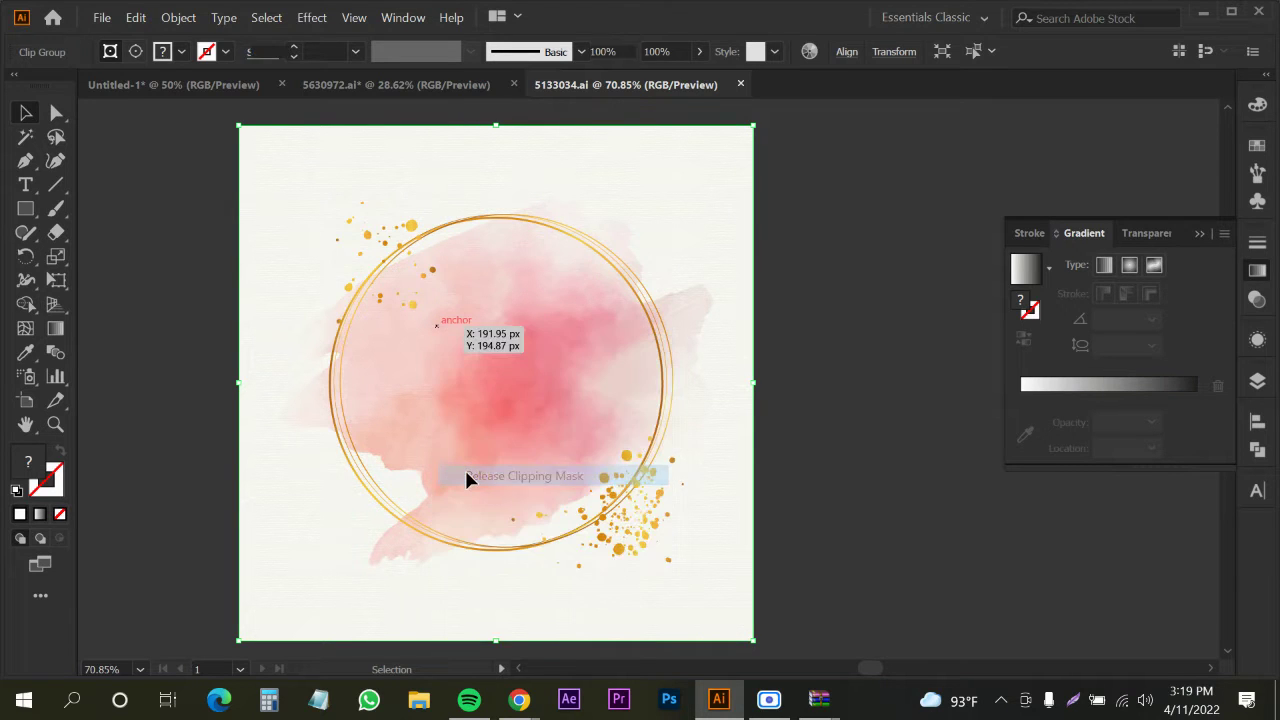
{"action": "key", "text": "ctrl+shift+a"}
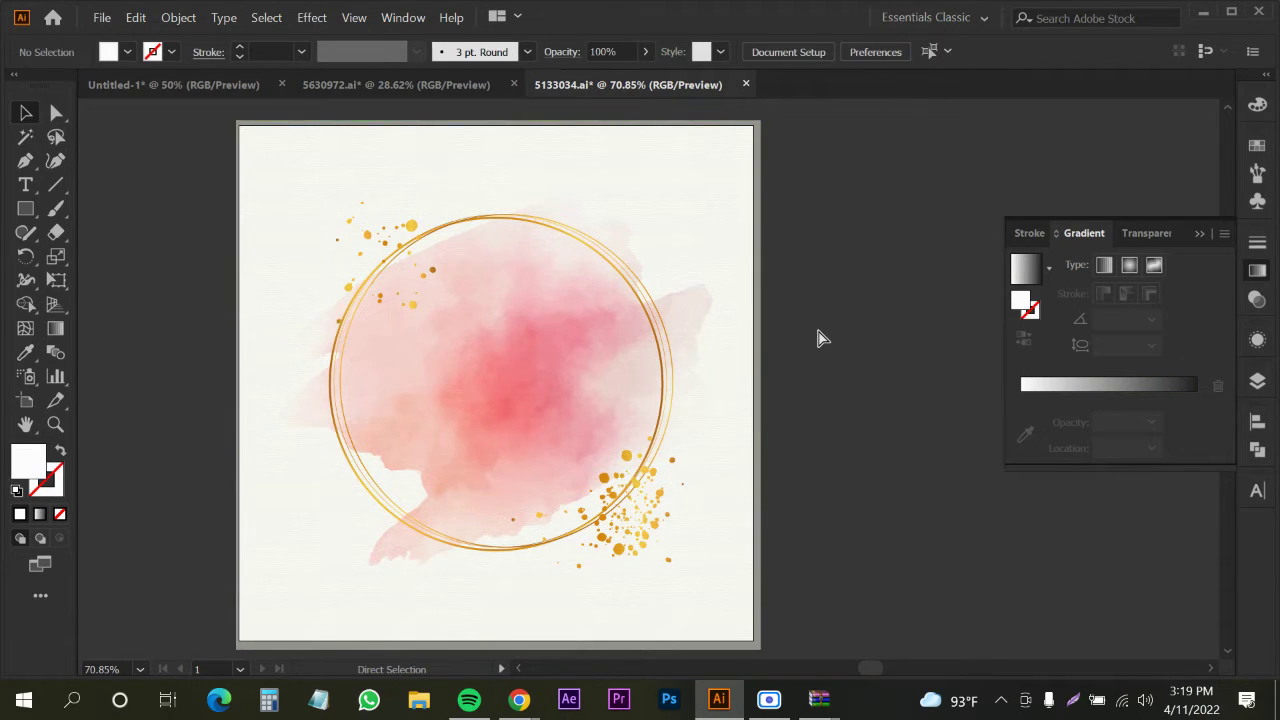
{"action": "key", "text": "ctrl+z"}
{"action": "key", "text": "ctrl+z"}
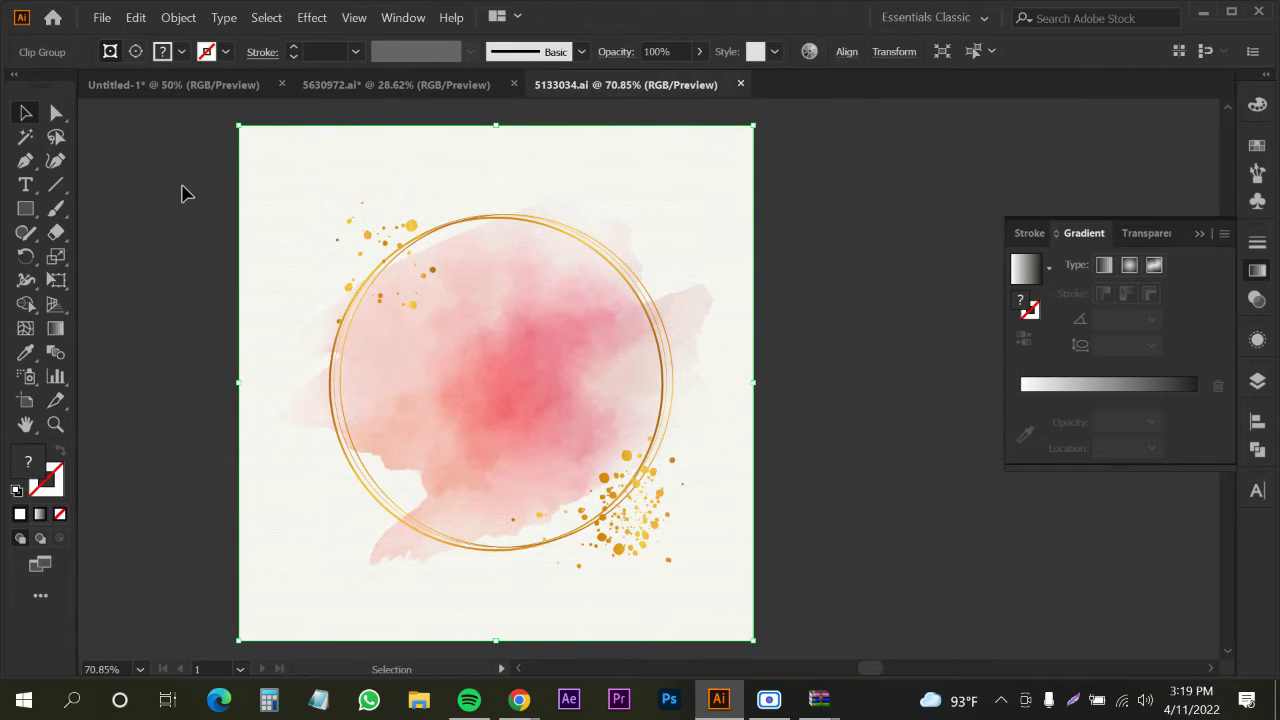
{"action": "left_click", "coordinate": [182, 187]}
{"action": "left_click", "coordinate": [260, 131]}
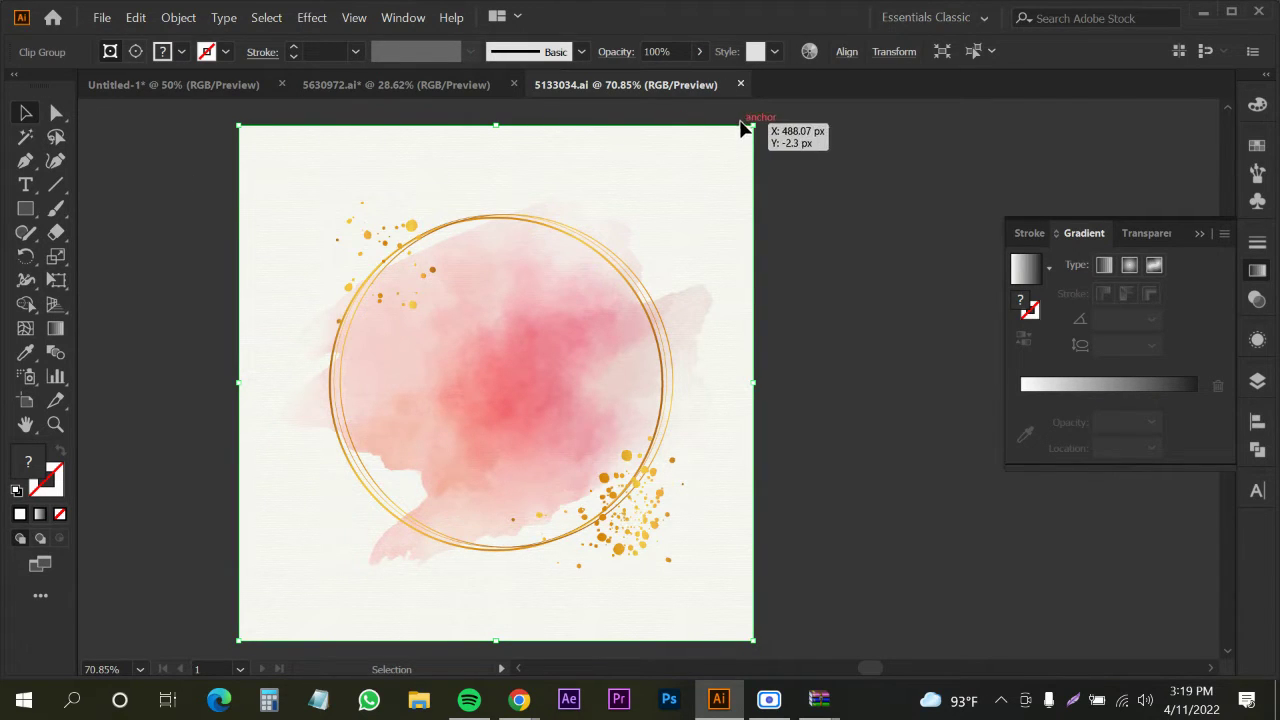
{"action": "right_click", "coordinate": [634, 182]}
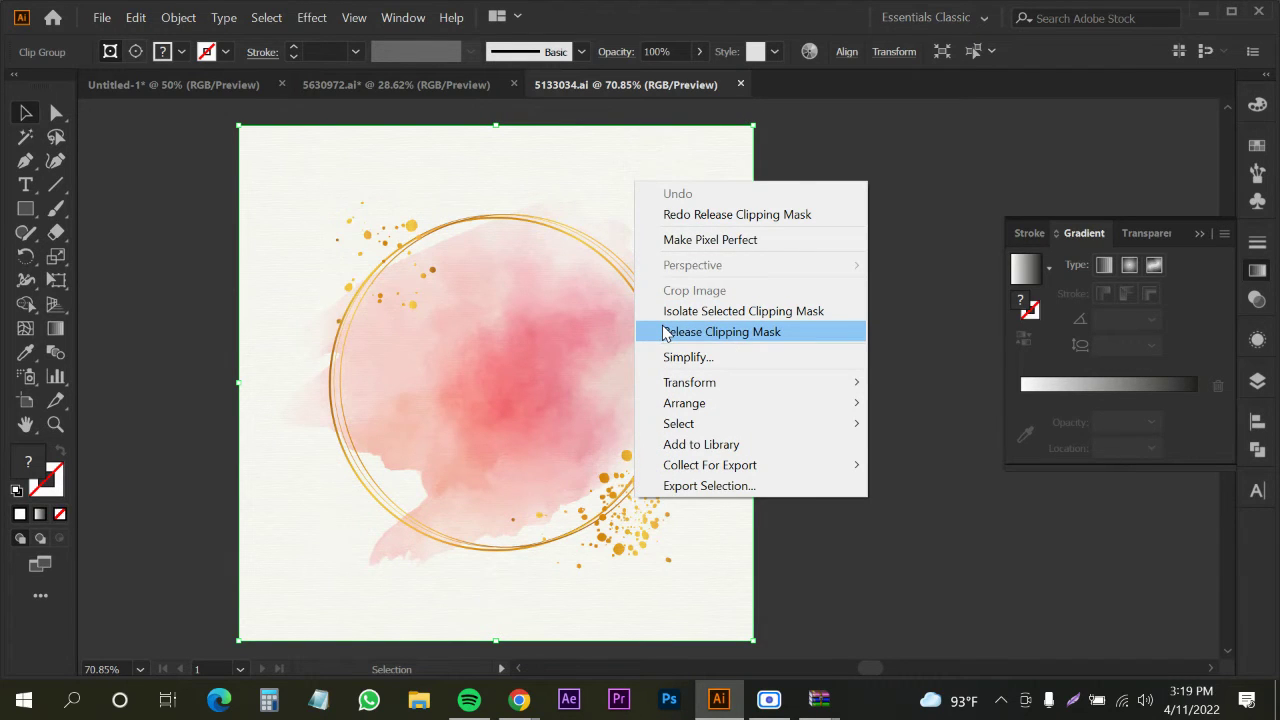
{"action": "left_click", "coordinate": [667, 333]}
{"action": "left_click", "coordinate": [769, 263]}
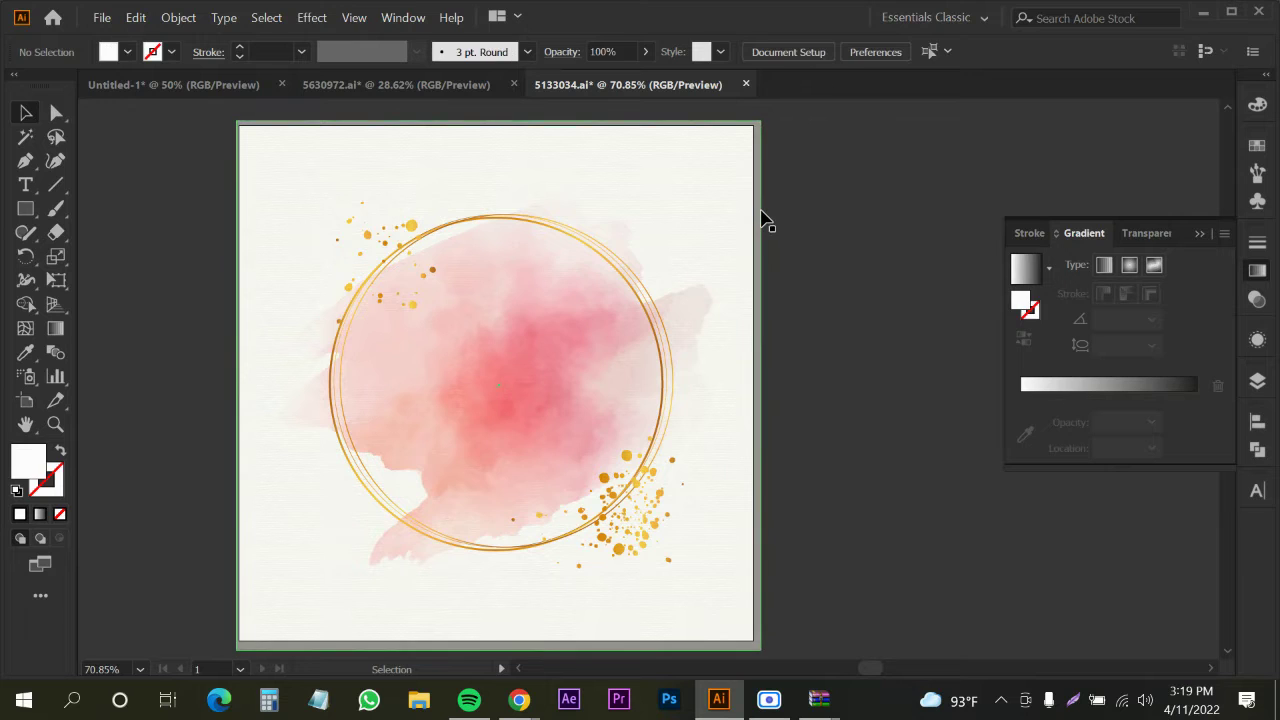
Delete the textured paper background, then move the white backing rectangle aside and delete it
{"action": "left_click", "coordinate": [756, 220]}
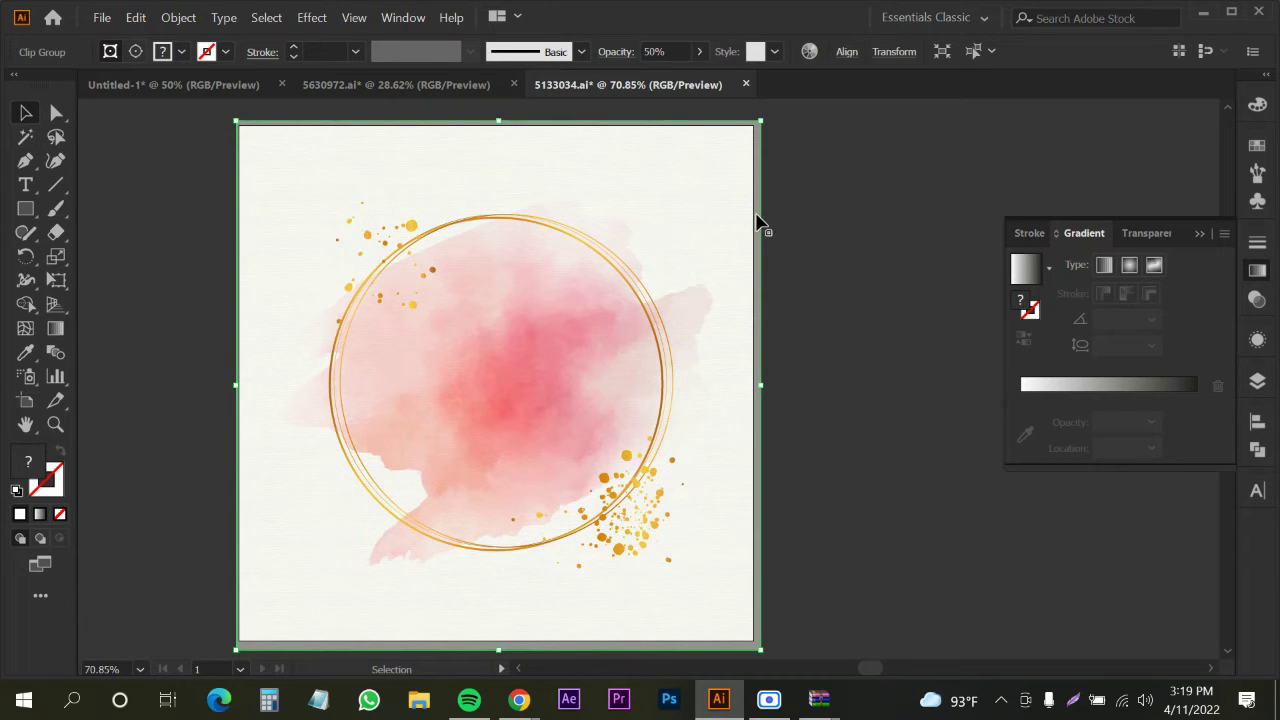
{"action": "key", "text": "Delete"}
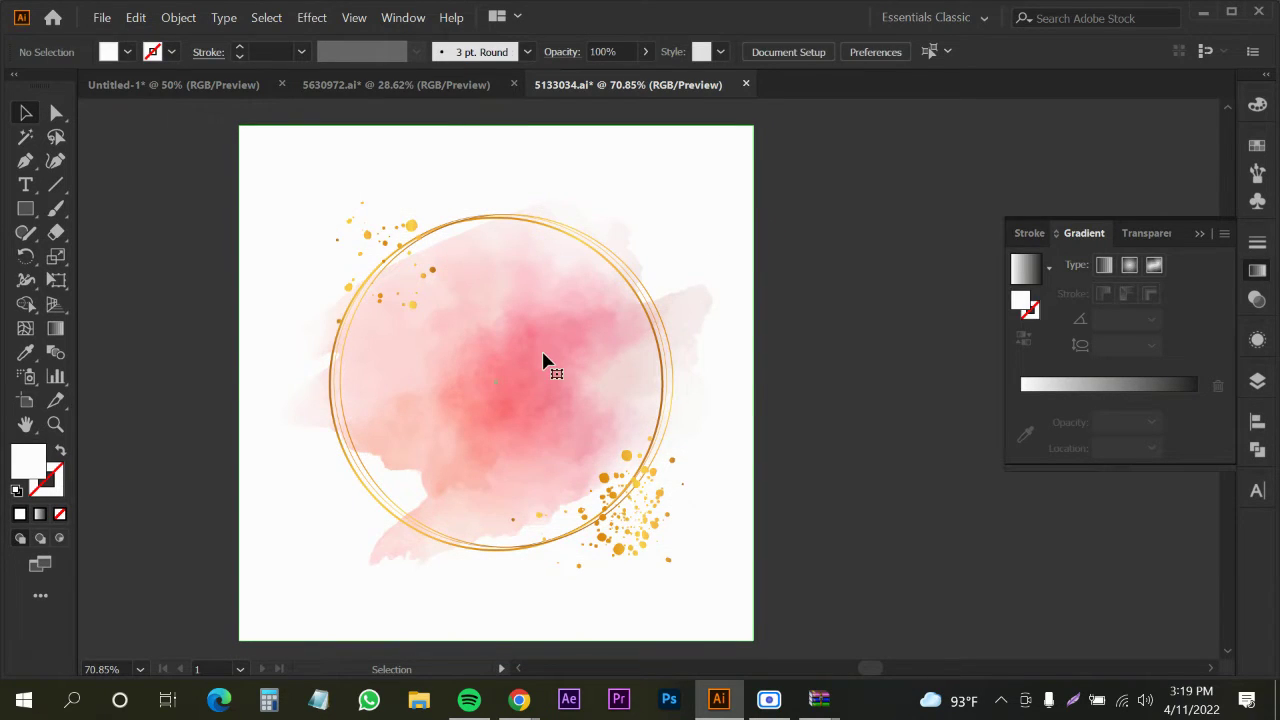
{"action": "right_click", "coordinate": [458, 330]}
{"action": "left_click", "coordinate": [632, 293]}
{"action": "left_click_drag", "start_coordinate": [455, 340], "coordinate": [847, 391]}
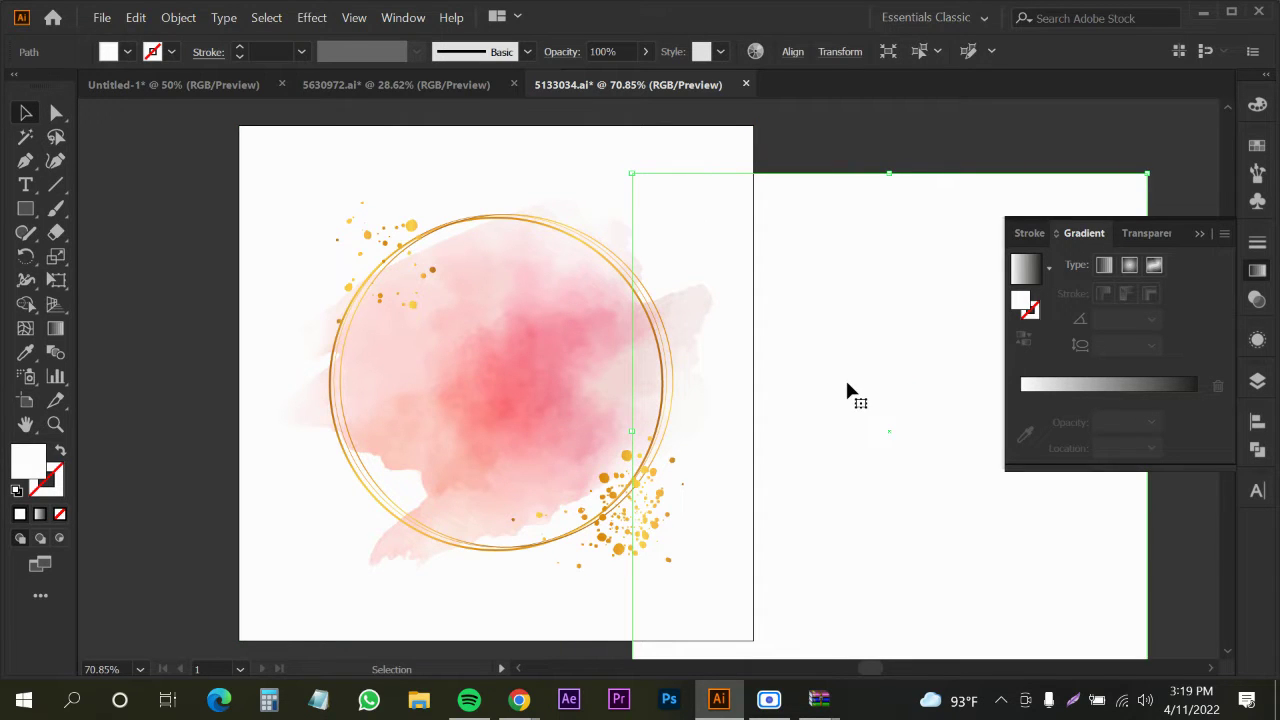
{"action": "key", "text": "Delete"}
Bring the pink blot and gold ring into Untitled-1, send it to back, and centre it behind the text
{"action": "left_click", "coordinate": [514, 371]}
{"action": "left_click_drag", "start_coordinate": [514, 371], "coordinate": [223, 97]}
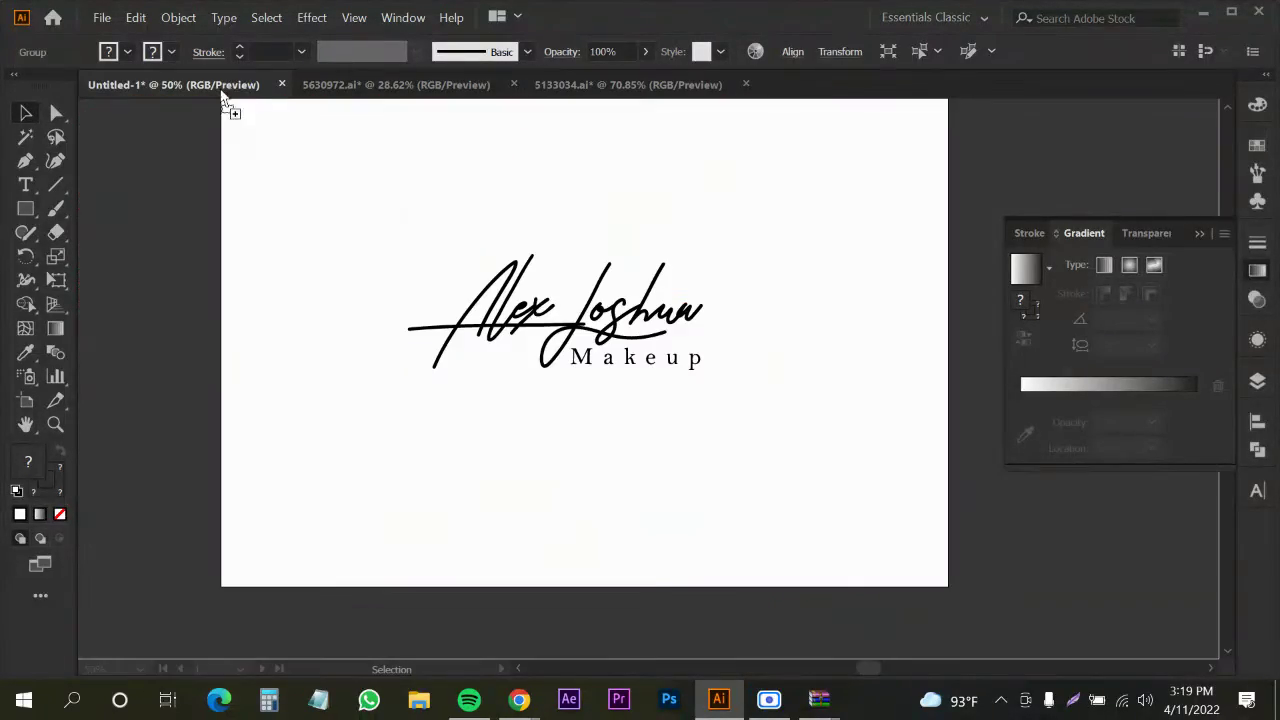
{"action": "left_click_drag", "start_coordinate": [600, 314], "coordinate": [601, 316]}
{"action": "right_click", "coordinate": [548, 322]}
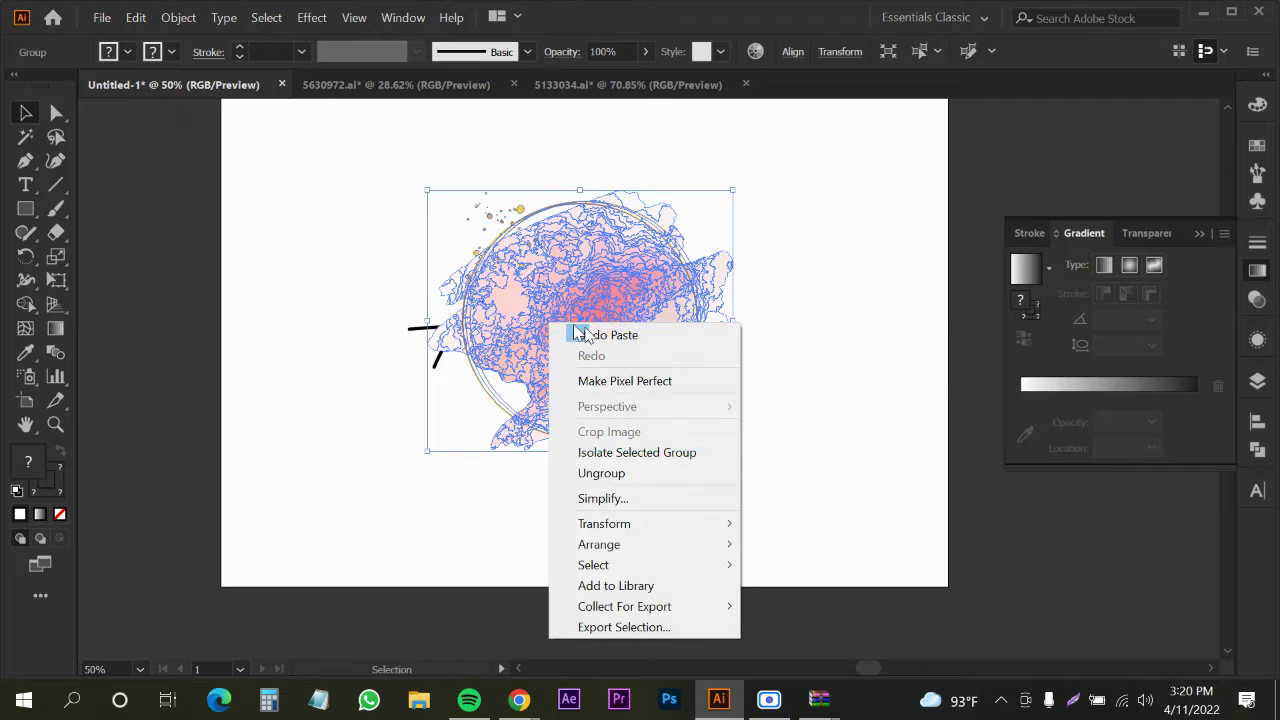
{"action": "mouse_move", "coordinate": [715, 529]}
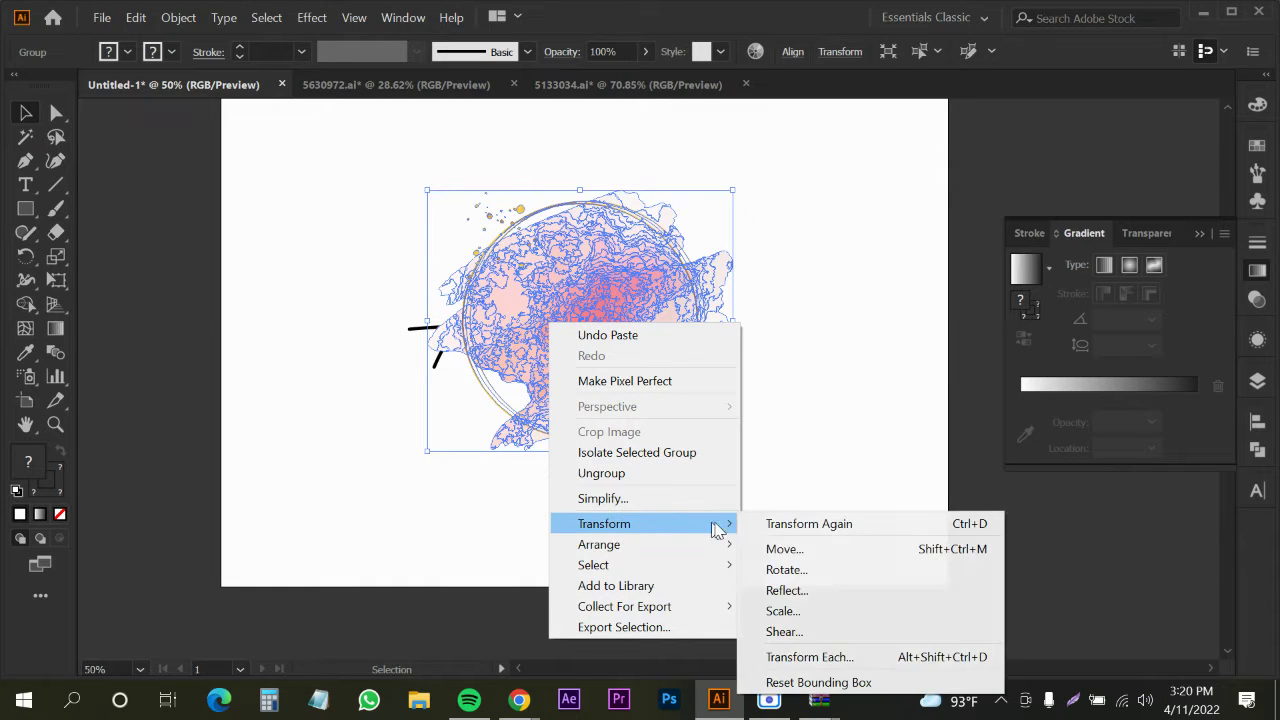
{"action": "left_click", "coordinate": [790, 603]}
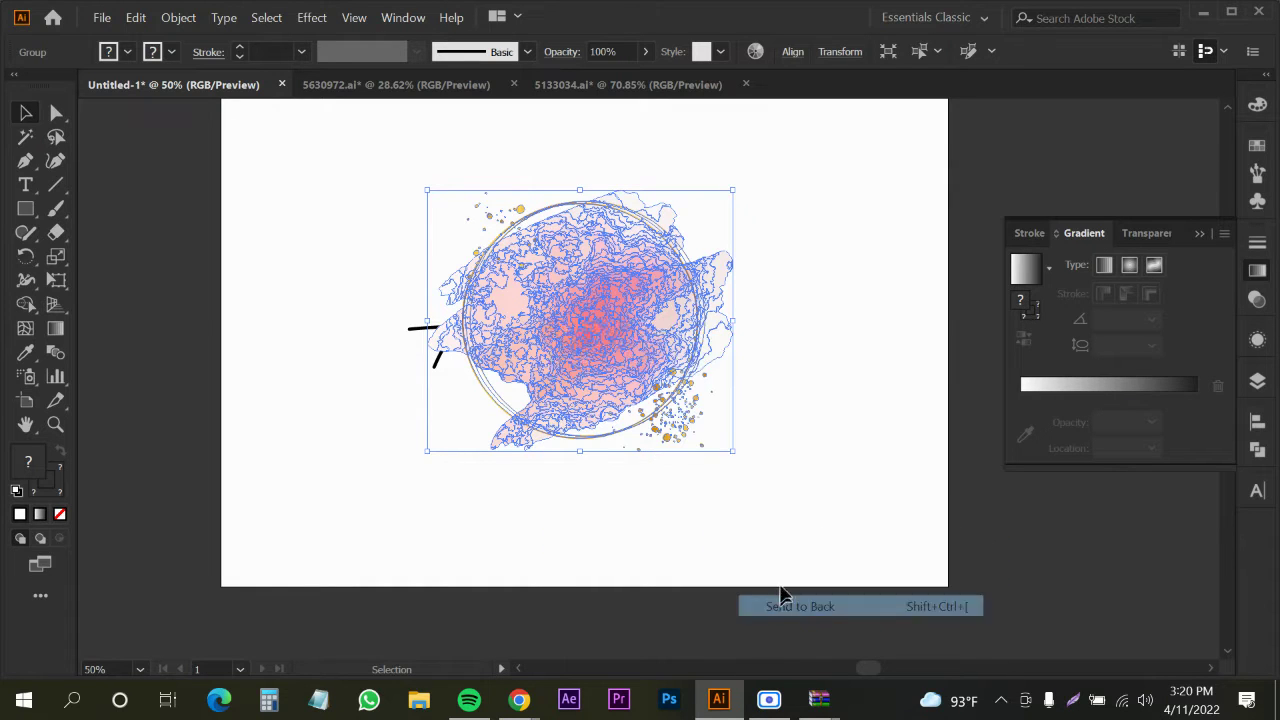
{"action": "left_click", "coordinate": [799, 441]}
{"action": "left_click_drag", "start_coordinate": [617, 410], "coordinate": [608, 414]}
{"action": "left_click", "coordinate": [380, 483]}
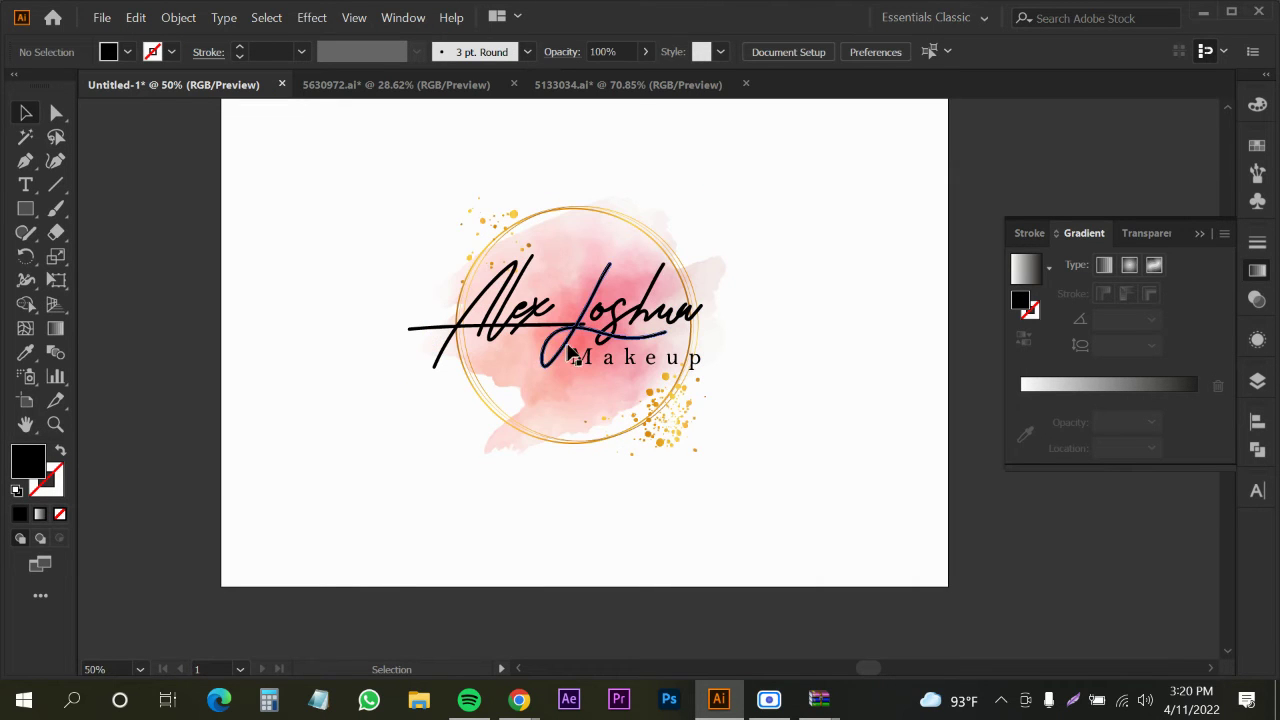
{"action": "scroll", "coordinate": [603, 253], "scroll_direction": "up", "scroll_amount": 2}
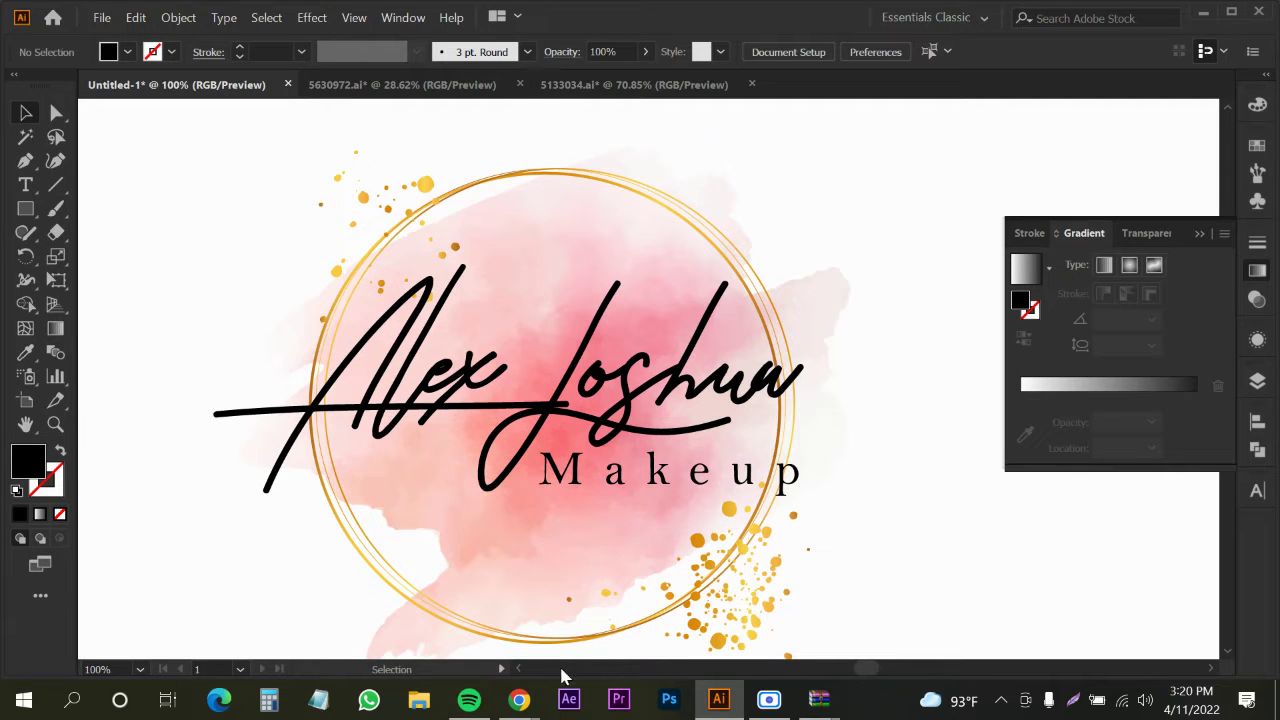
Close the attribution popup and search Freepik for 'watercolor flowers'
{"action": "left_click", "coordinate": [480, 610]}
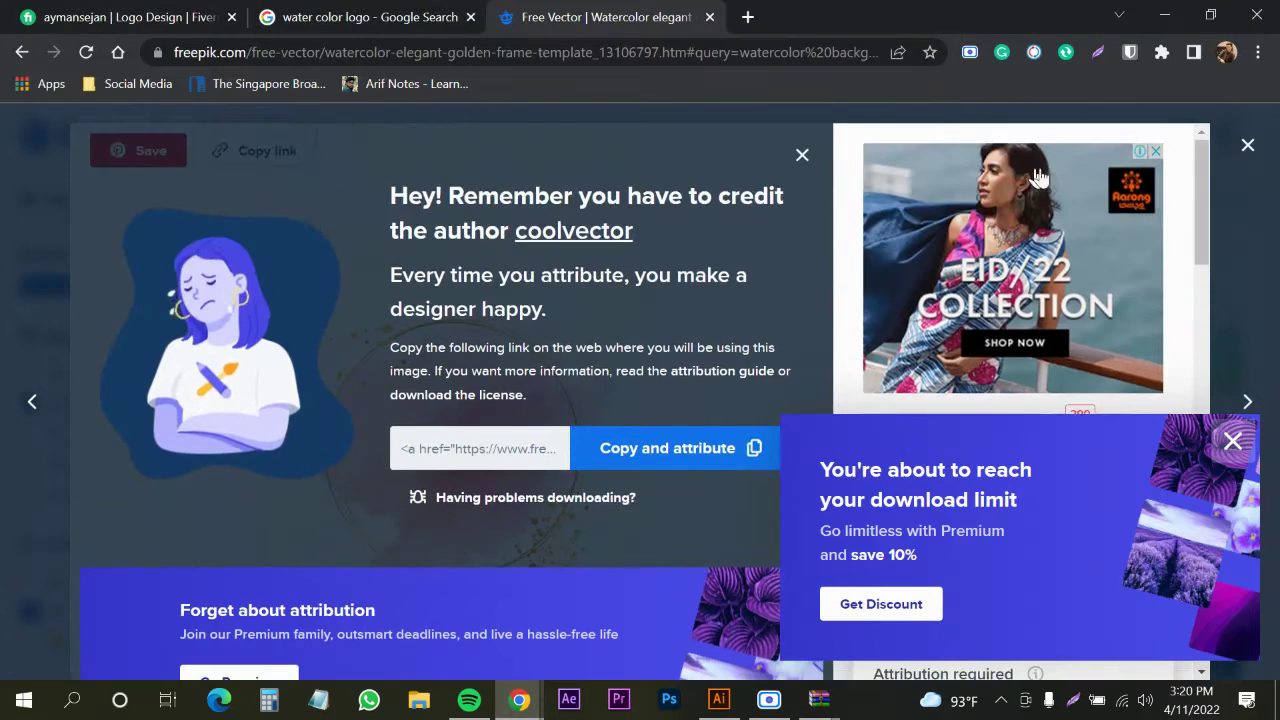
{"action": "left_click", "coordinate": [1247, 145]}
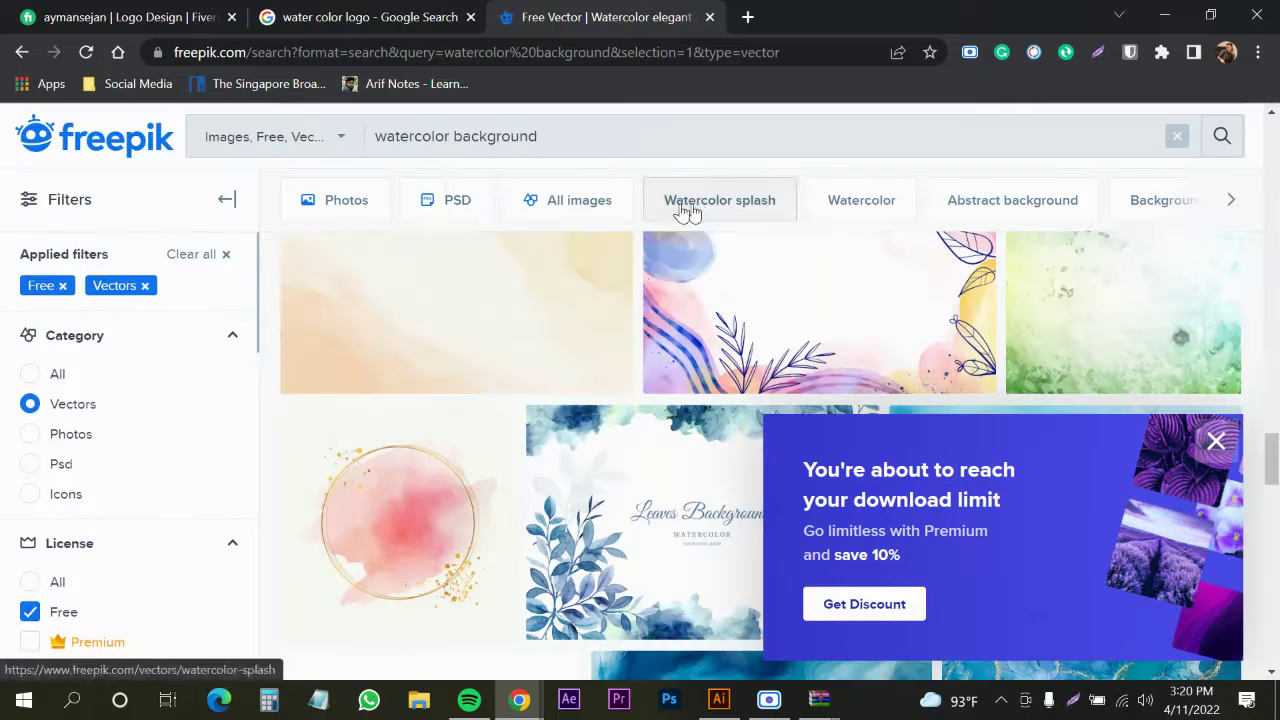
{"action": "left_click", "coordinate": [611, 136]}
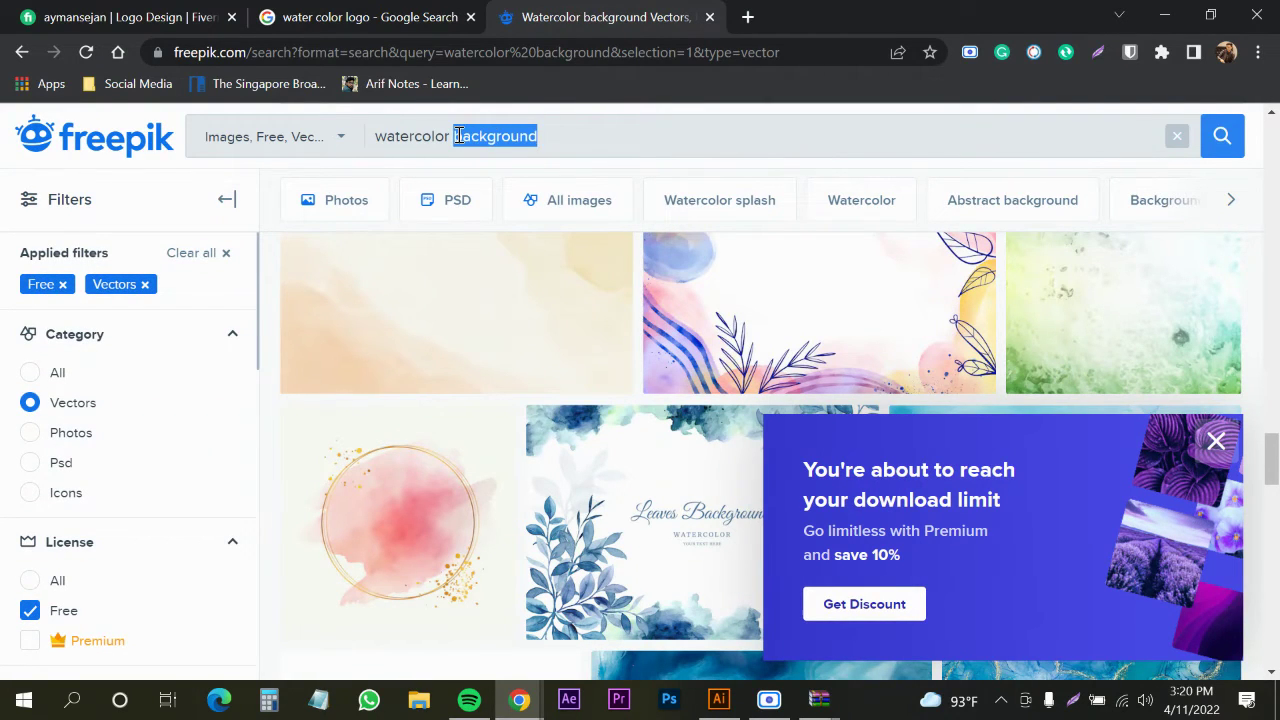
{"action": "type", "text": "flo"}
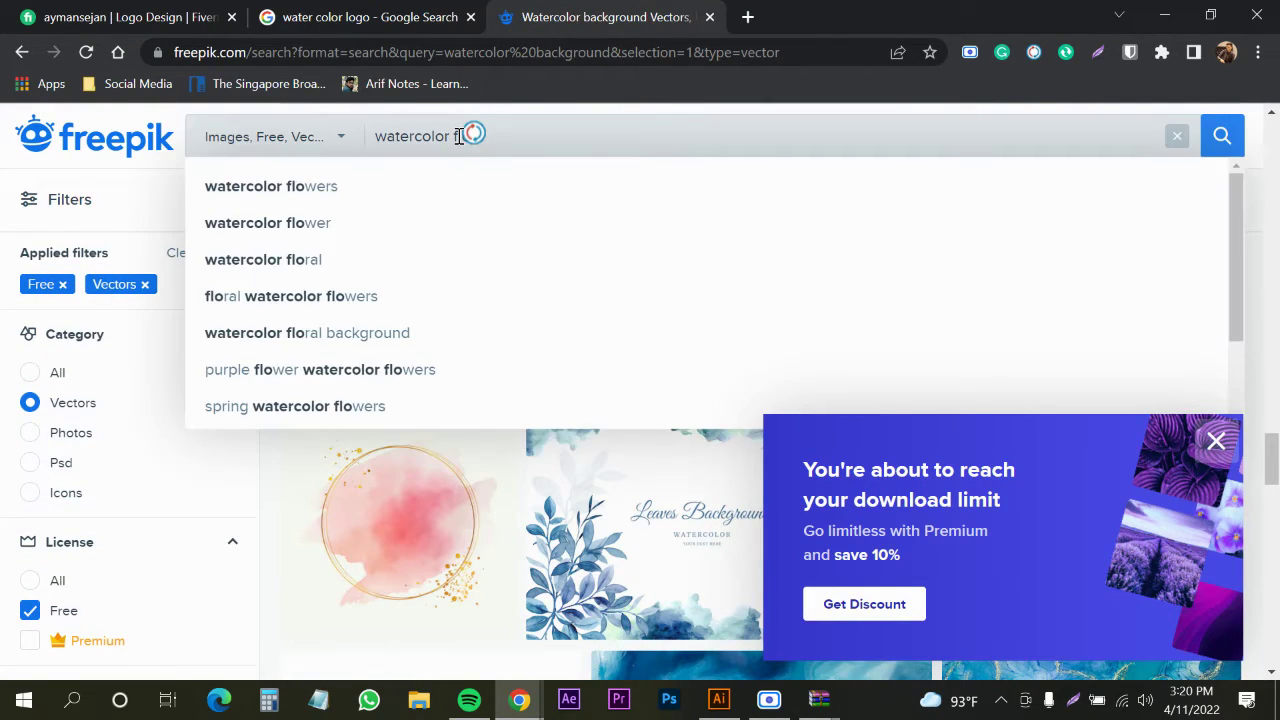
{"action": "type", "text": "wer"}
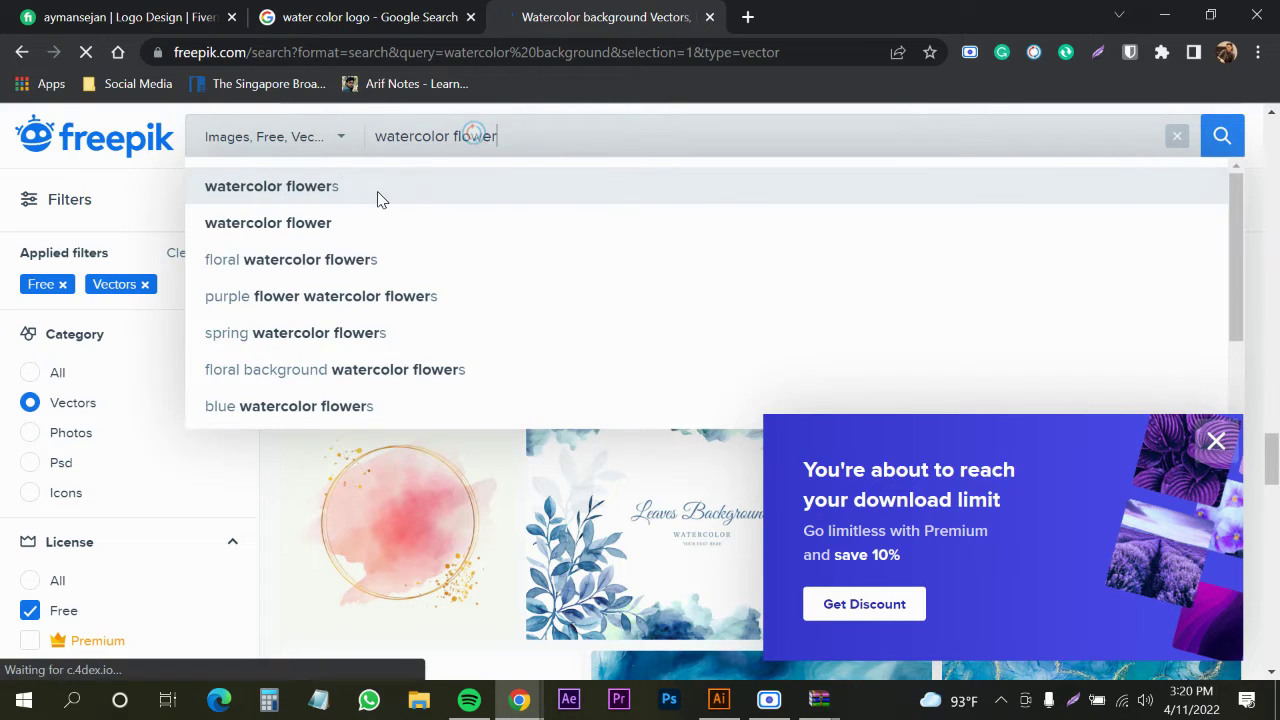
{"action": "left_click", "coordinate": [380, 197]}
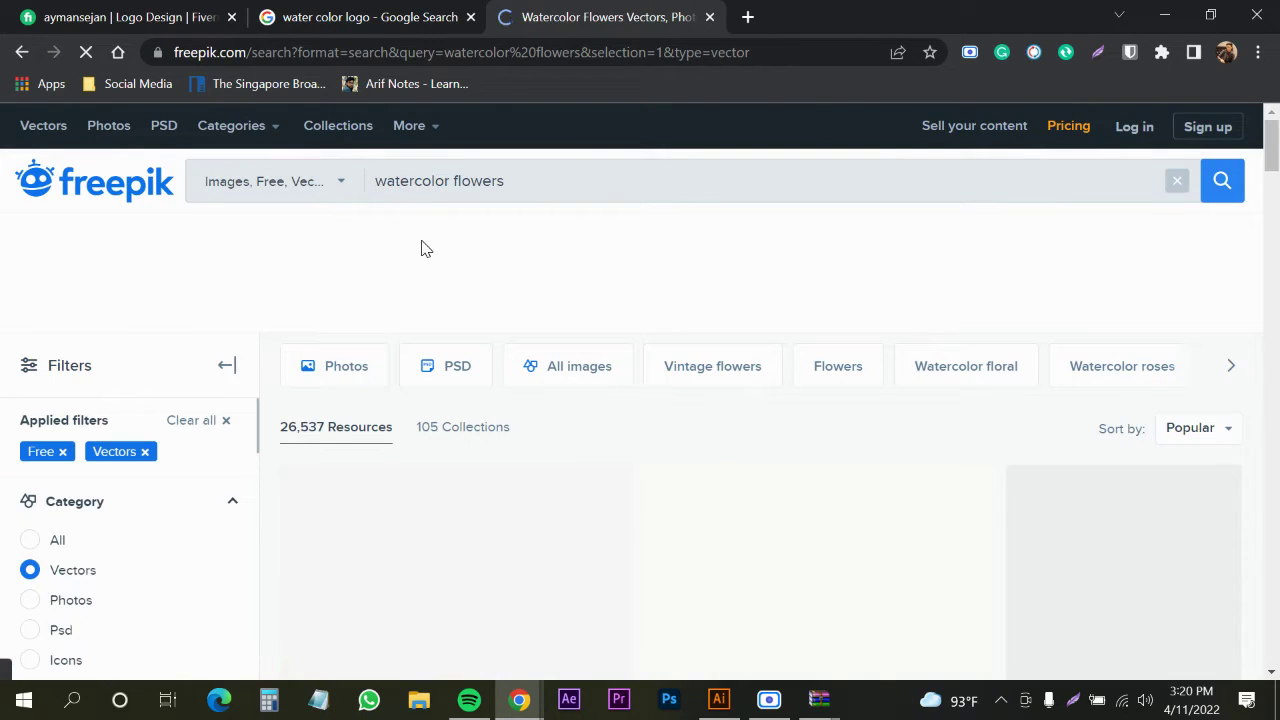
{"action": "scroll", "coordinate": [679, 323], "scroll_direction": "down", "scroll_amount": 3}
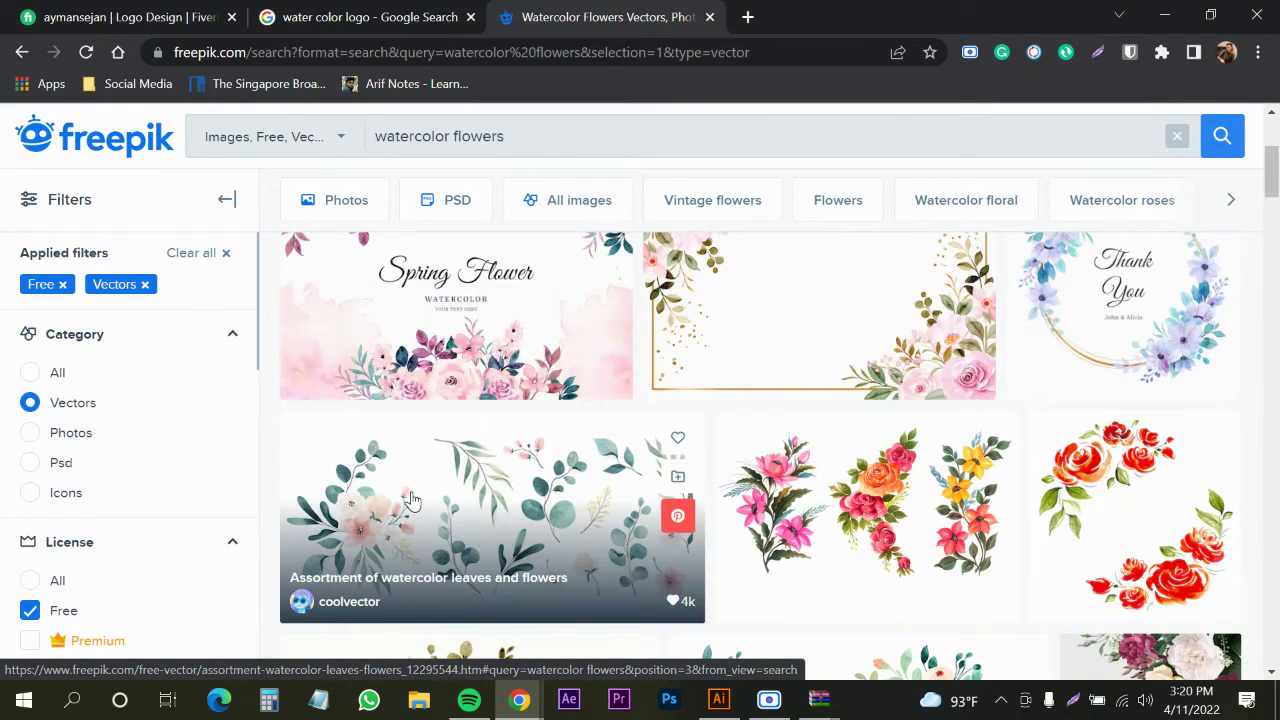
{"action": "scroll", "coordinate": [414, 501], "scroll_direction": "down", "scroll_amount": 1}
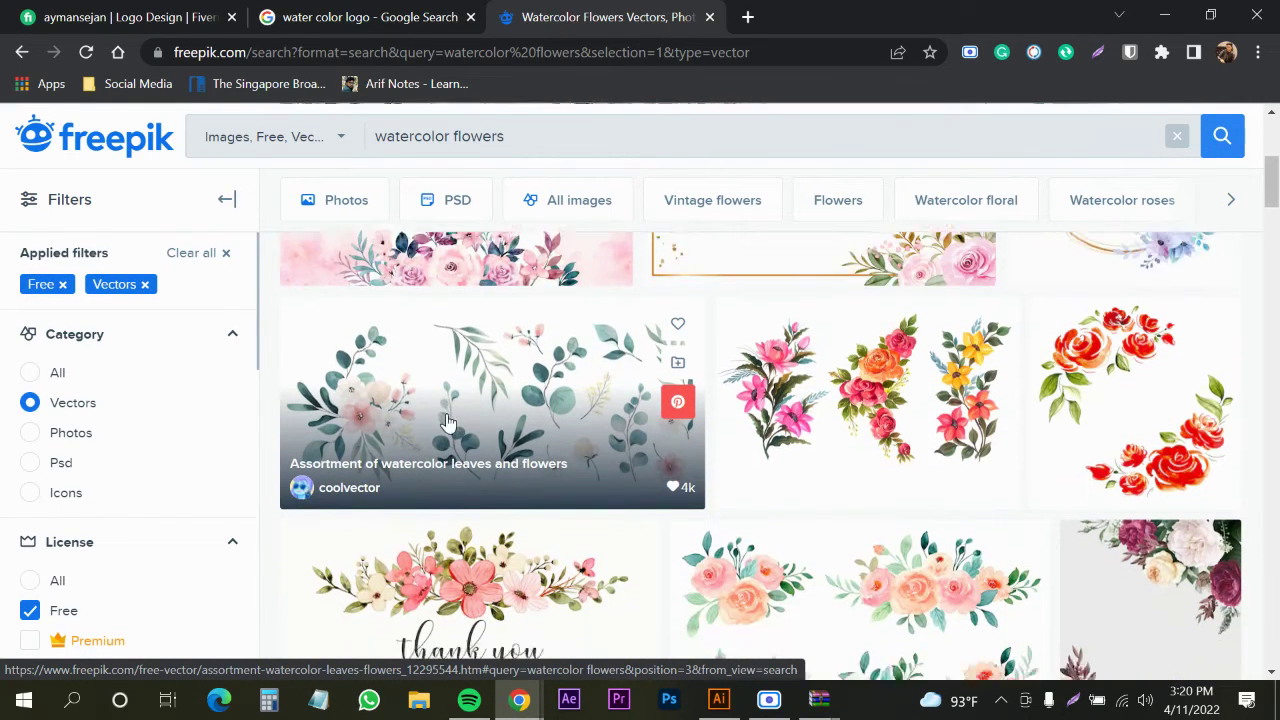
{"action": "scroll", "coordinate": [420, 426], "scroll_direction": "down", "scroll_amount": 2}
Open the Watercolor rose bouquet collection and request its free download
{"action": "left_click", "coordinate": [428, 445]}
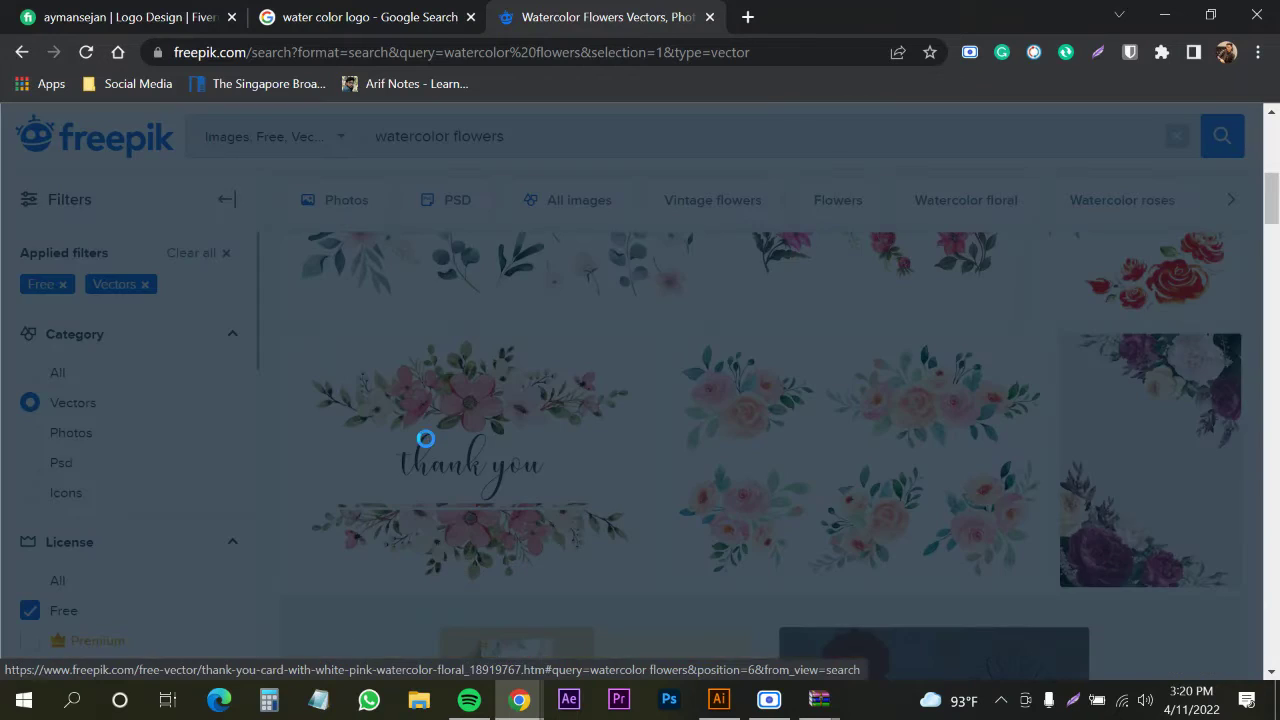
{"action": "left_click", "coordinate": [1248, 147]}
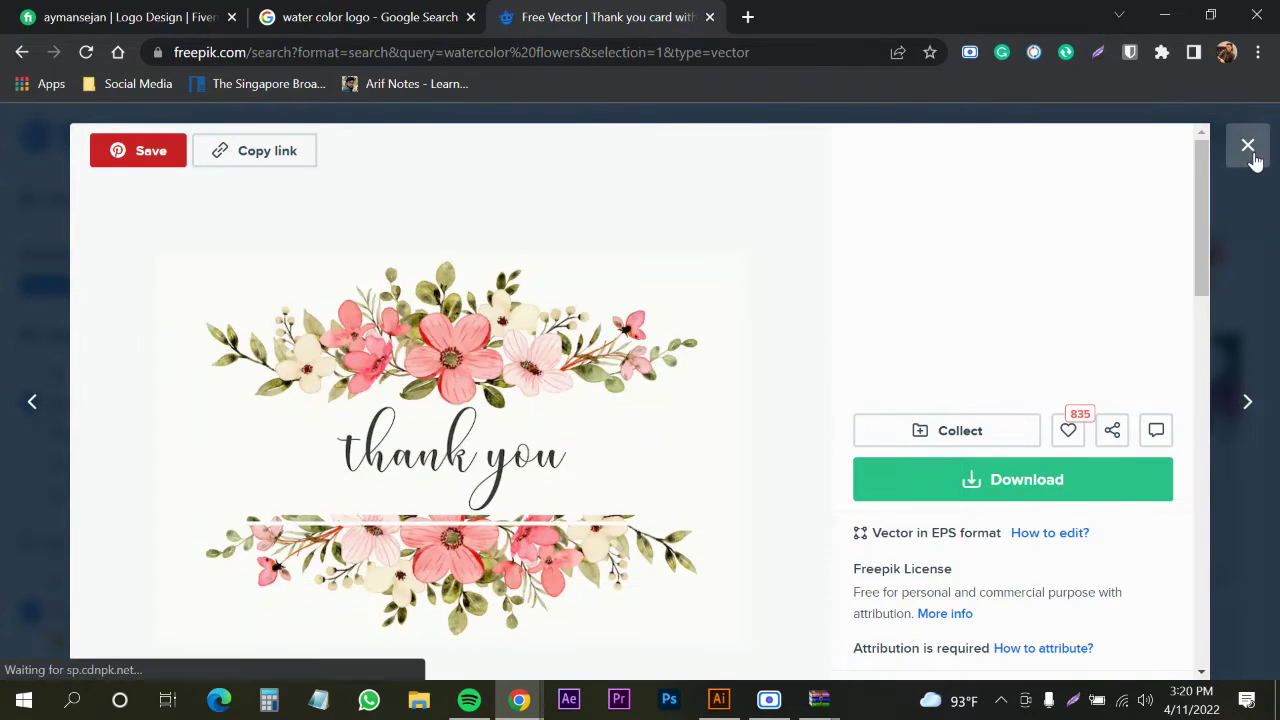
{"action": "left_click", "coordinate": [843, 473]}
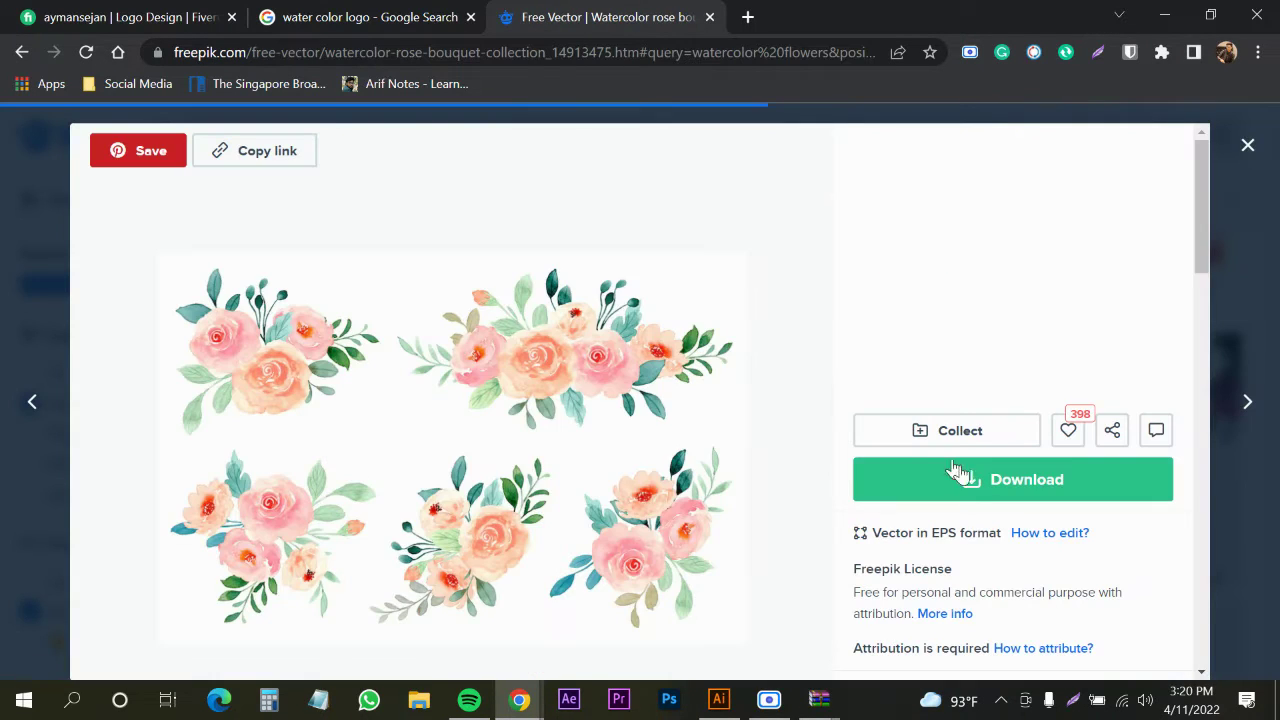
{"action": "scroll", "coordinate": [988, 525], "scroll_direction": "down", "scroll_amount": 2}
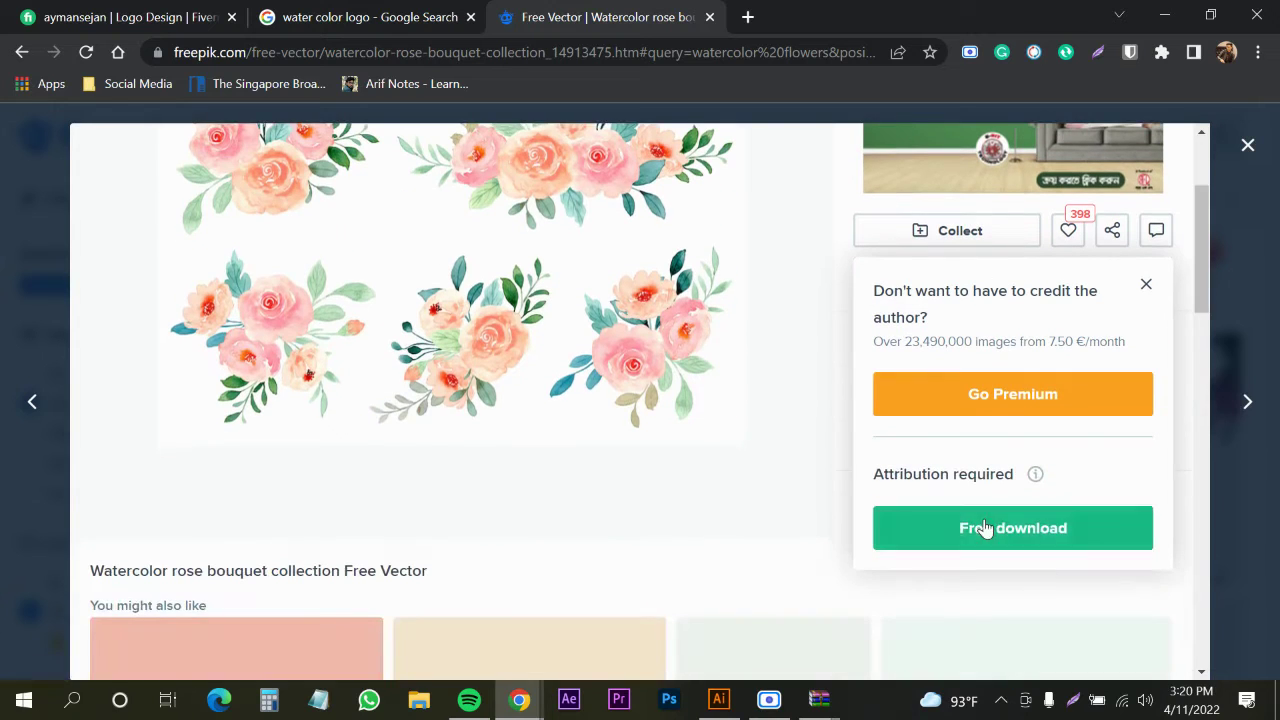
{"action": "left_click", "coordinate": [986, 527]}
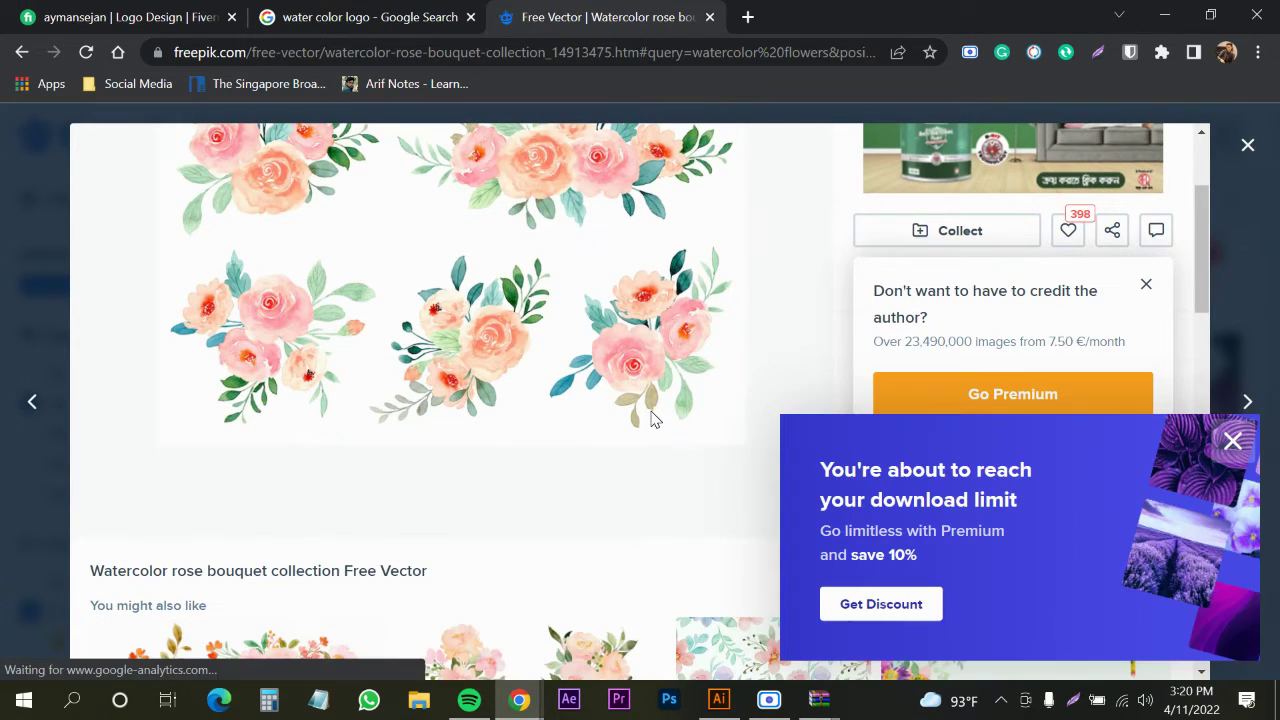
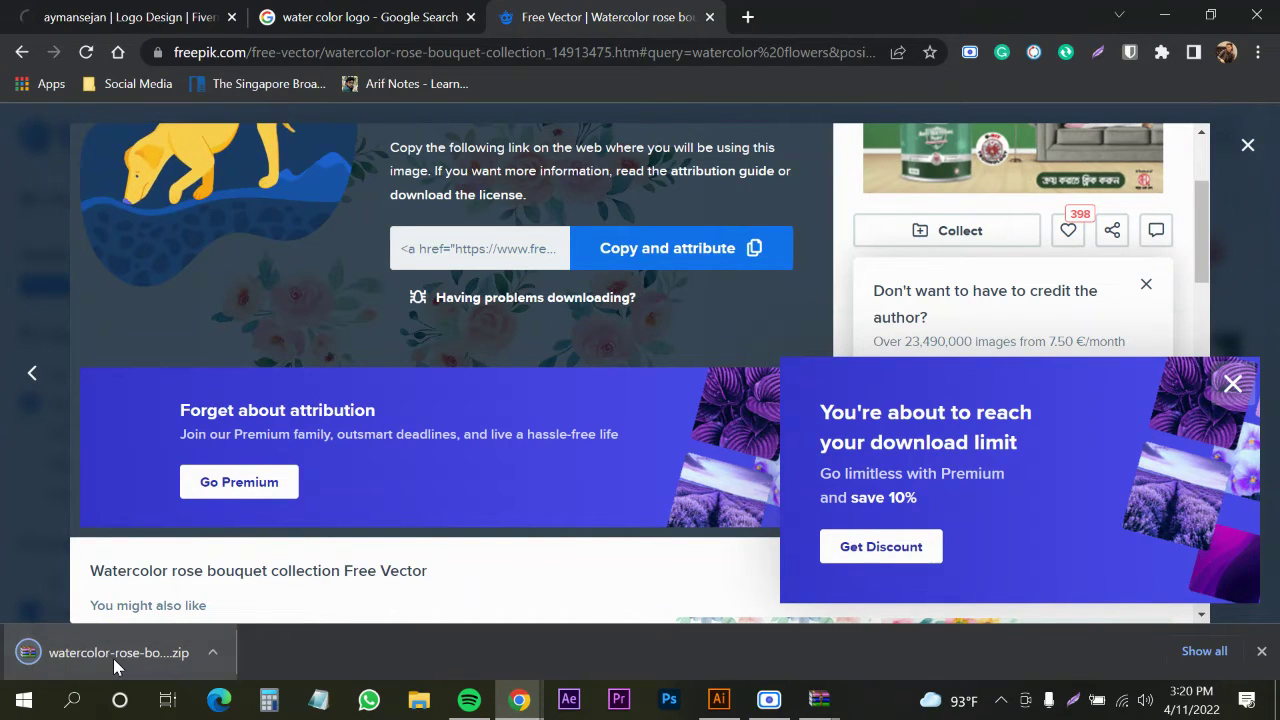
Open the EPS file from watercolor-rose-bouquet-collection.zip in Illustrator
{"action": "left_click", "coordinate": [115, 660]}
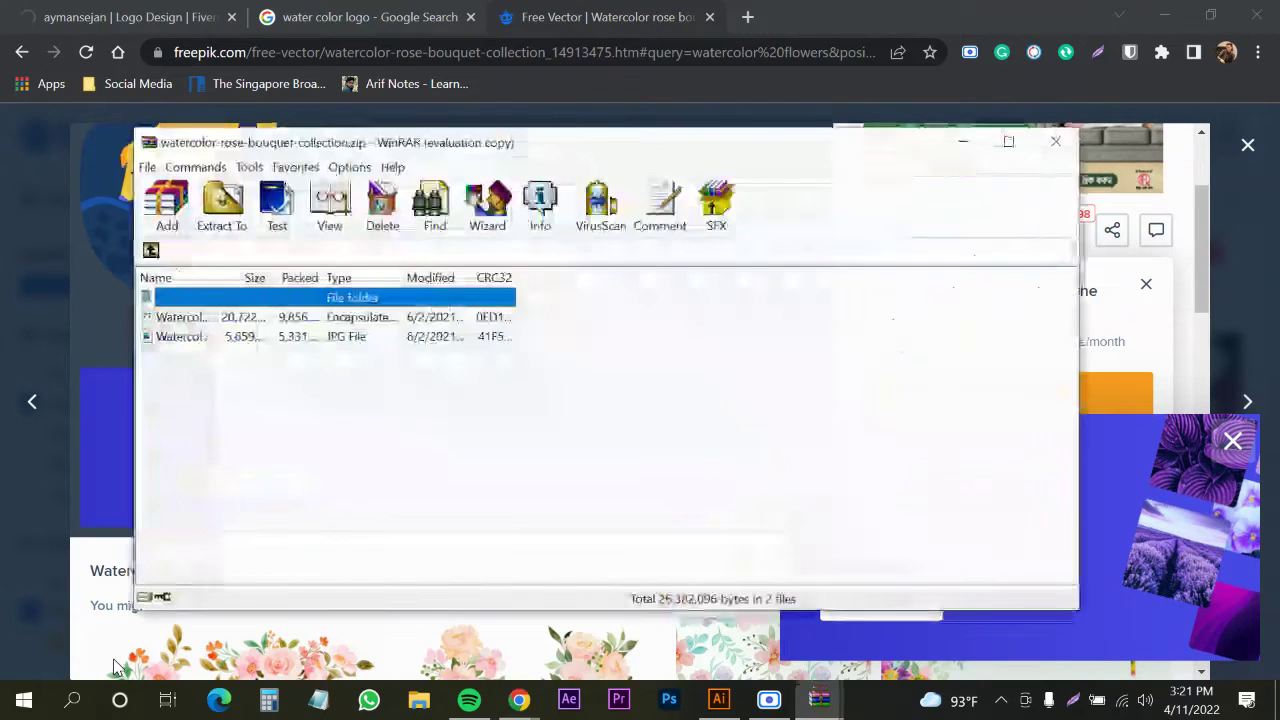
{"action": "left_click", "coordinate": [716, 381]}
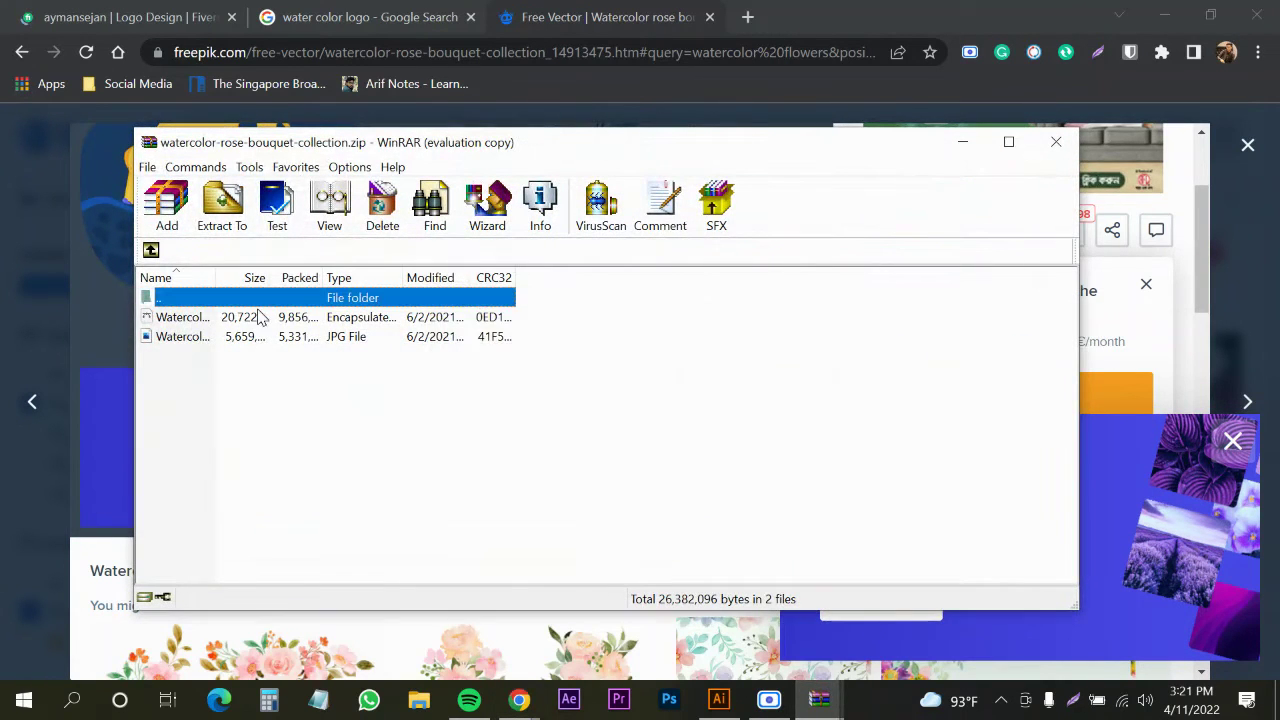
{"action": "double_click", "coordinate": [240, 318]}
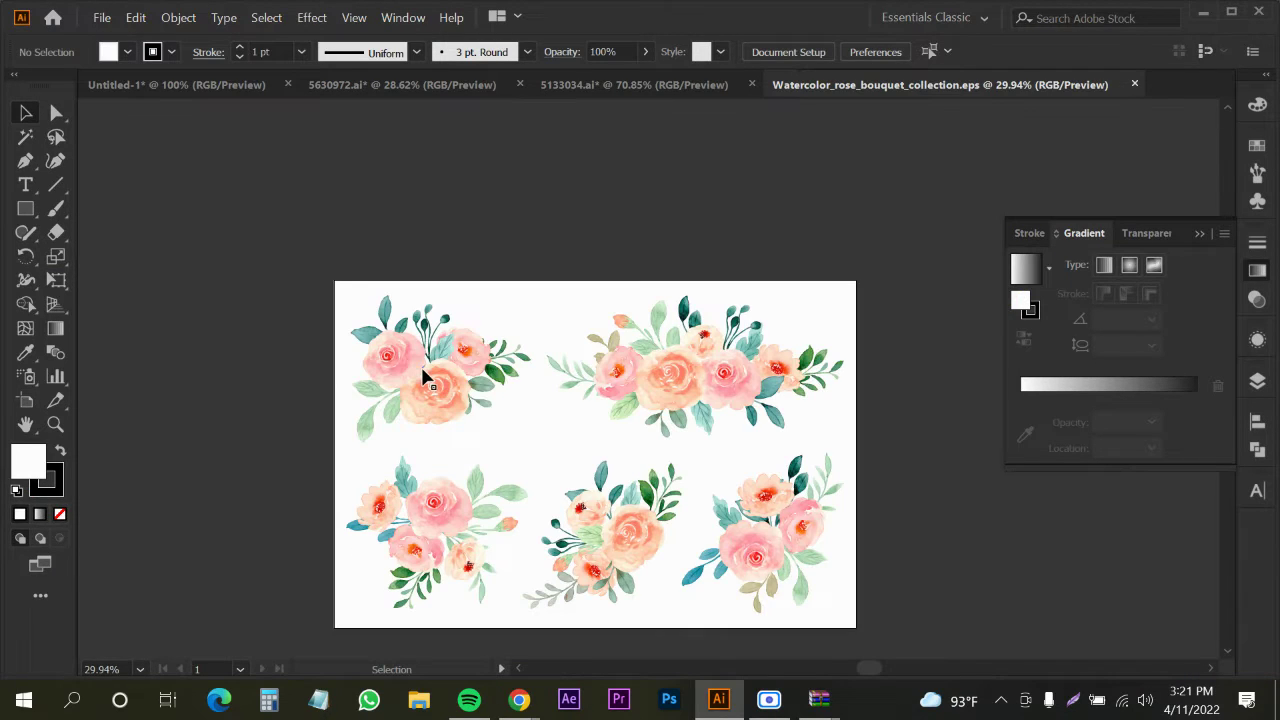
Bring the top-left rose bouquet into the logo, shrink it, and place it at the artboard's top-left
{"action": "left_click", "coordinate": [410, 392]}
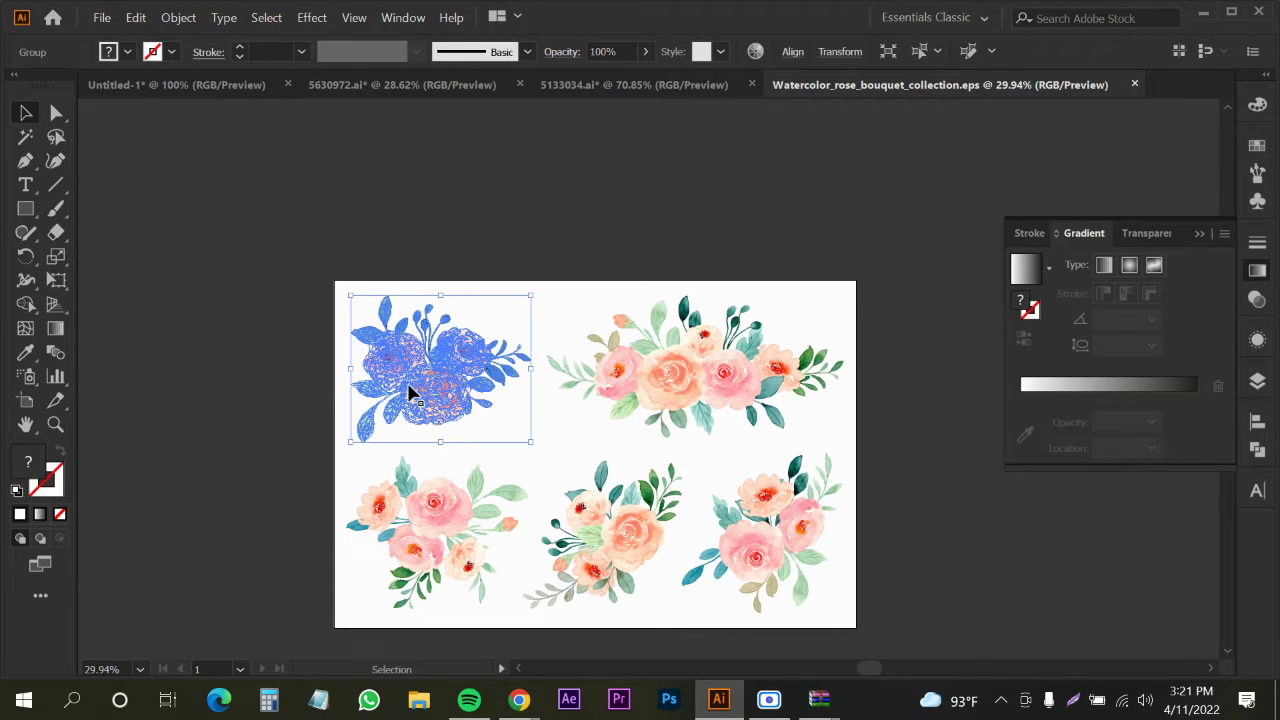
{"action": "left_click_drag", "start_coordinate": [407, 390], "coordinate": [238, 90]}
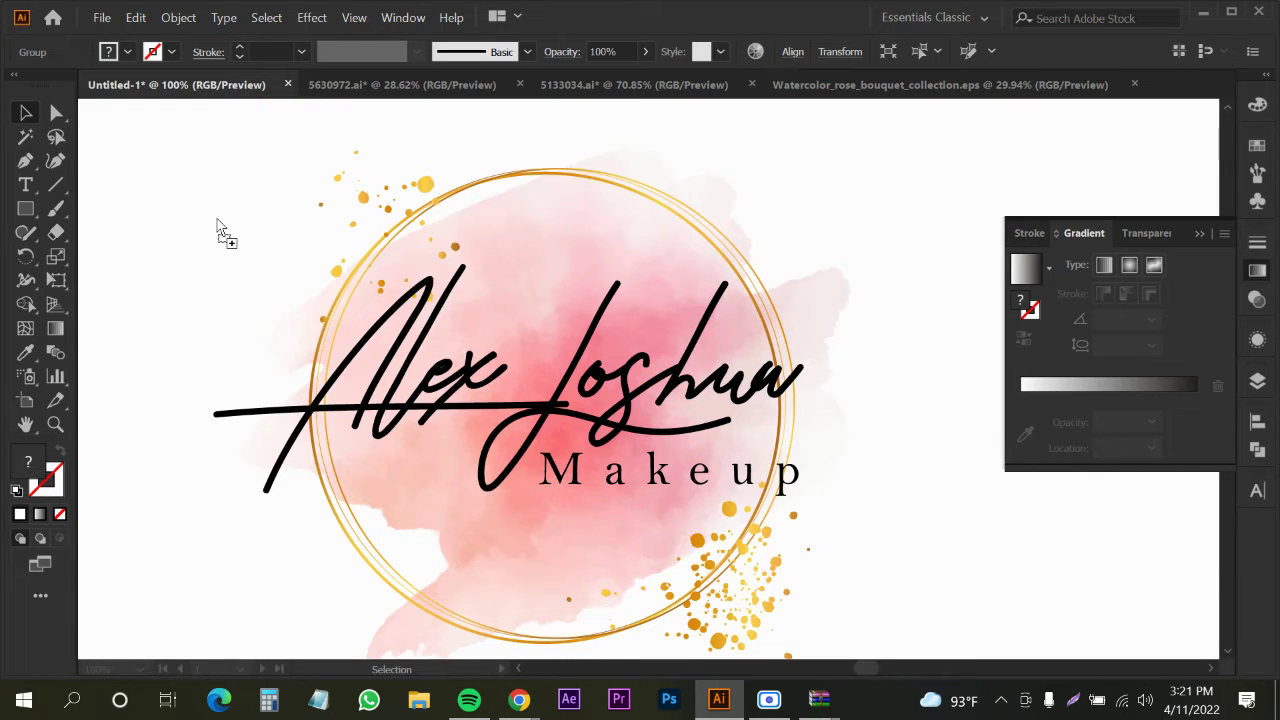
{"action": "left_click_drag", "start_coordinate": [218, 228], "coordinate": [505, 345]}
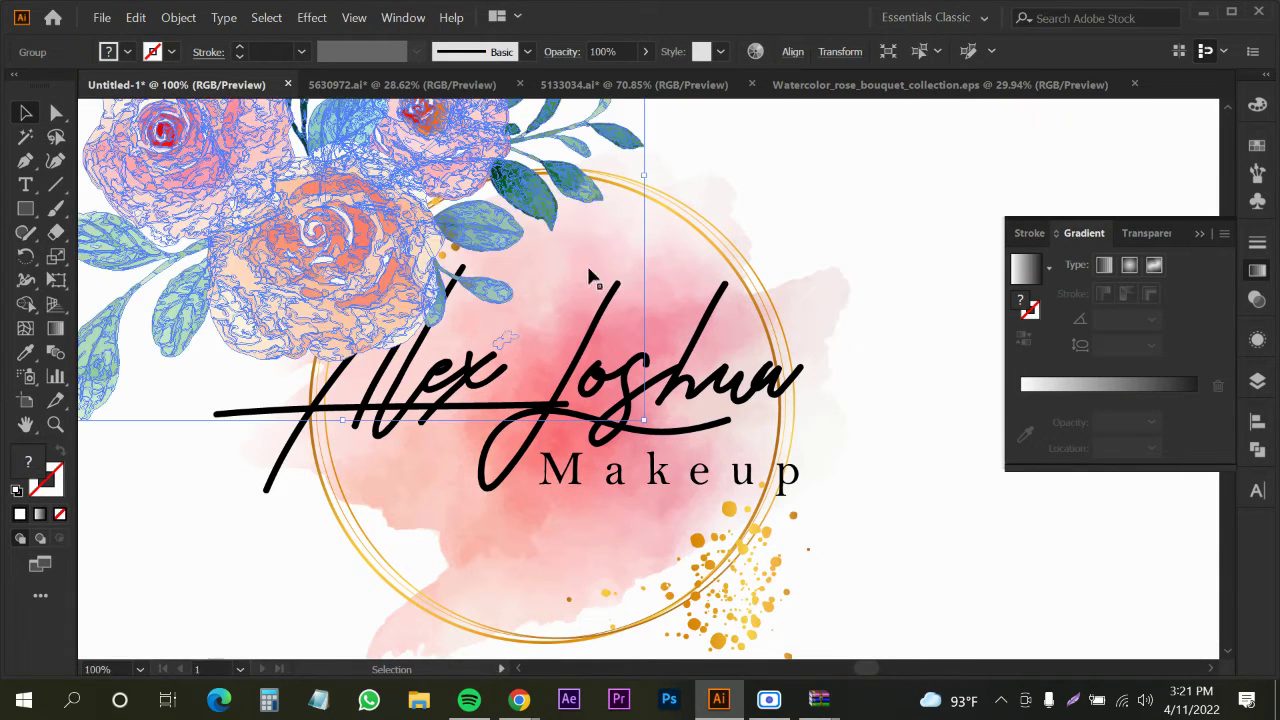
{"action": "left_click_drag", "start_coordinate": [643, 187], "coordinate": [896, 204]}
{"action": "left_click", "coordinate": [893, 208]}
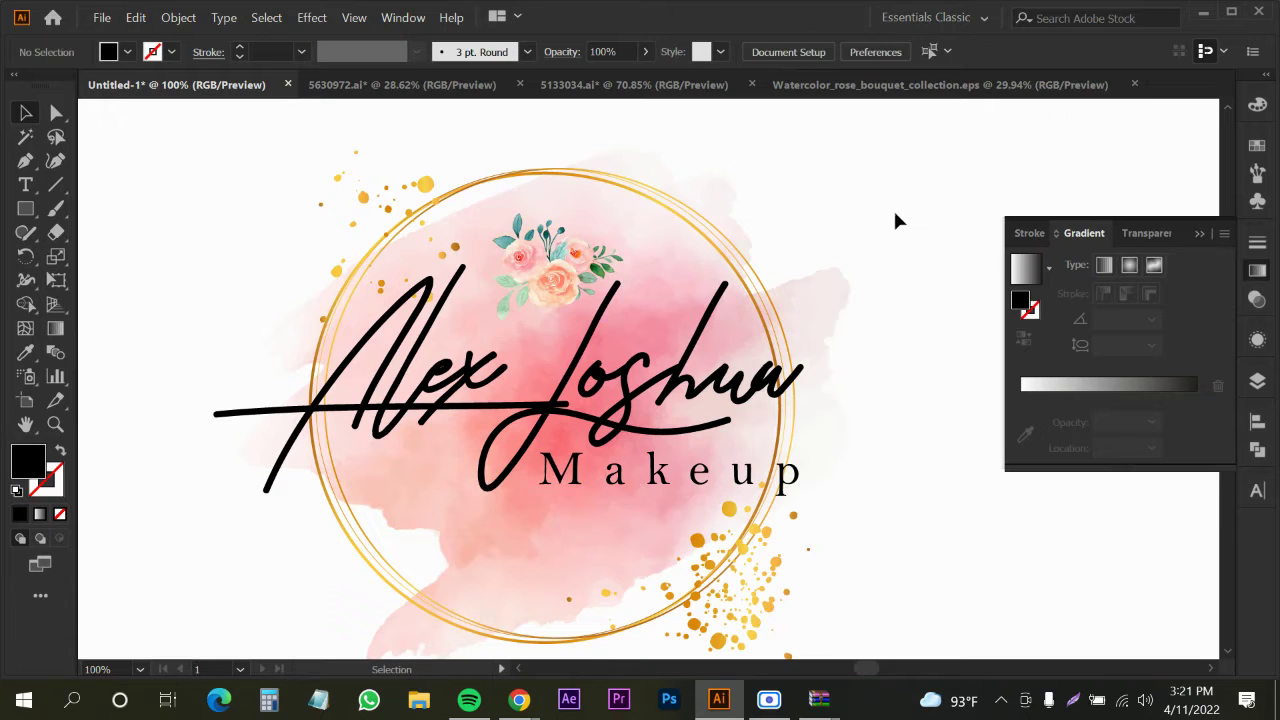
{"action": "scroll", "coordinate": [592, 316], "scroll_direction": "down", "scroll_amount": 1}
{"action": "scroll", "coordinate": [592, 316], "scroll_direction": "down", "scroll_amount": 1}
{"action": "scroll", "coordinate": [560, 302], "scroll_direction": "up", "scroll_amount": 2}
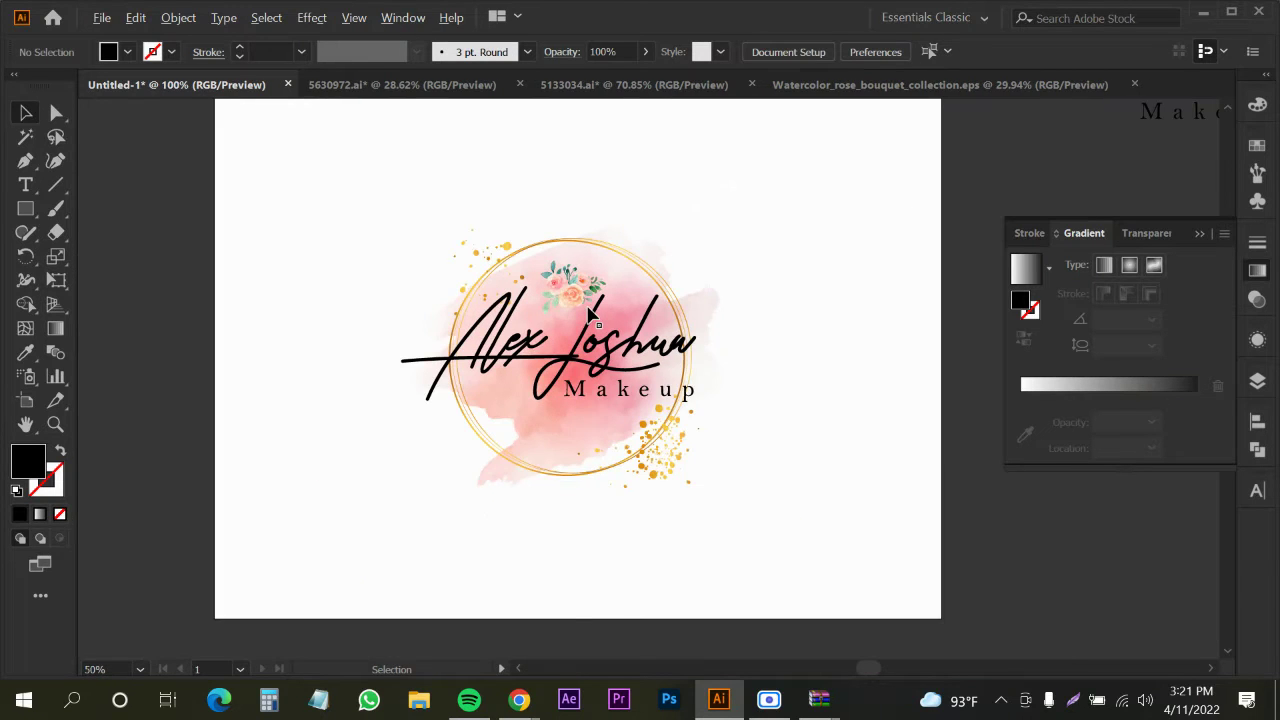
{"action": "left_click_drag", "start_coordinate": [548, 290], "coordinate": [243, 215]}
Ungroup the rose bouquet into separate flower pieces
{"action": "left_click", "coordinate": [243, 215]}
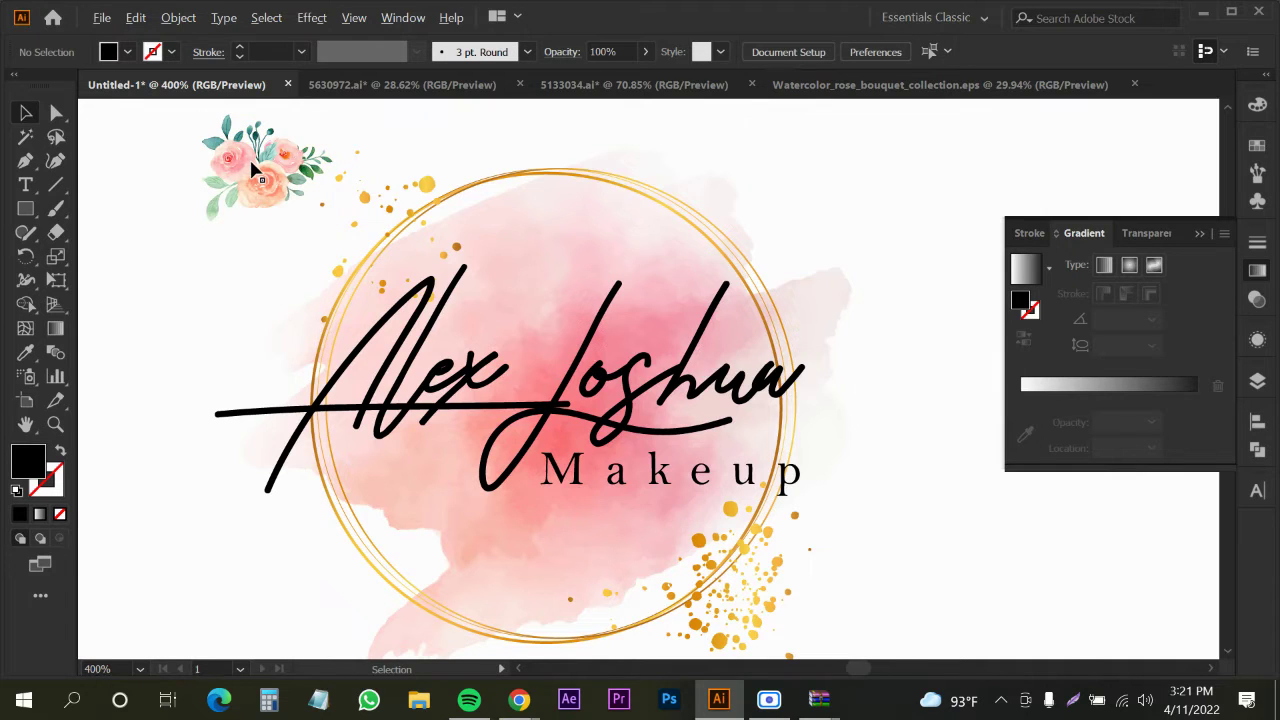
{"action": "scroll", "coordinate": [255, 172], "scroll_direction": "up", "scroll_amount": 3}
{"action": "left_click", "coordinate": [306, 256]}
{"action": "right_click", "coordinate": [308, 256]}
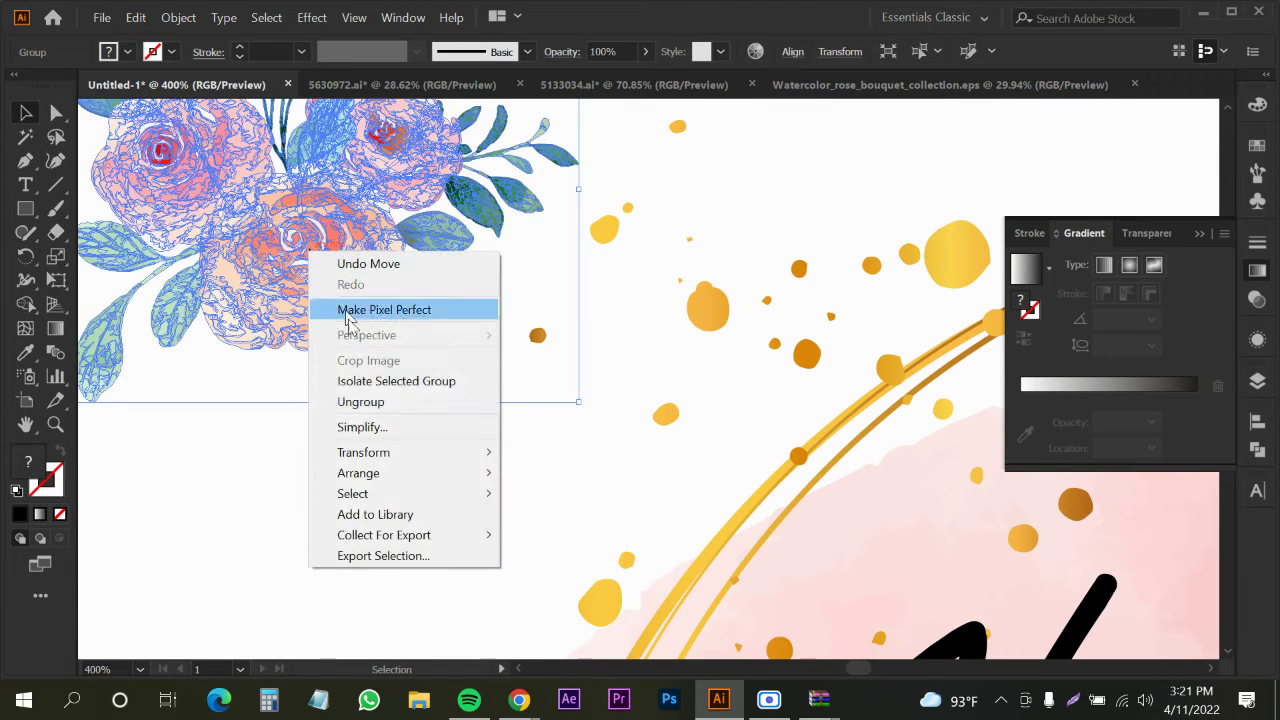
{"action": "left_click", "coordinate": [351, 411]}
{"action": "left_click", "coordinate": [404, 415]}
{"action": "scroll", "coordinate": [405, 414], "scroll_direction": "down", "scroll_amount": 2}
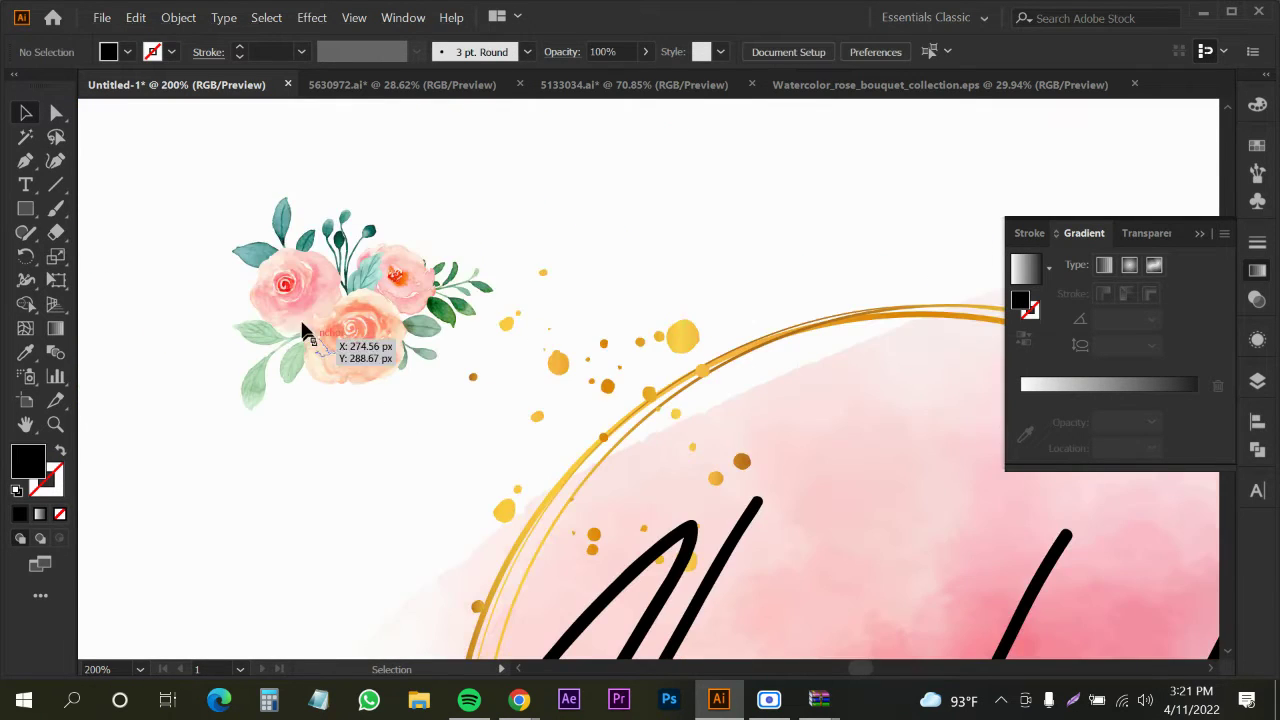
{"action": "left_click_drag", "start_coordinate": [305, 330], "coordinate": [177, 309]}
{"action": "key", "text": "ctrl+z"}
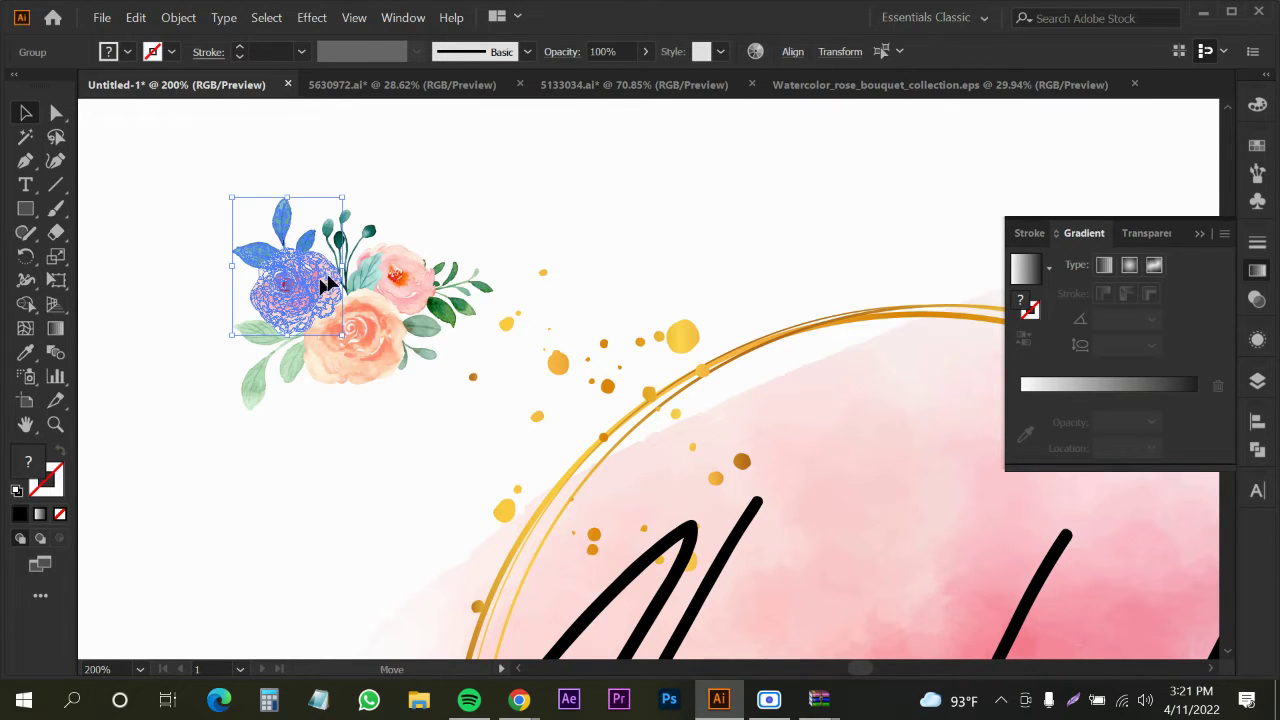
Separate a single rose, add a copied leaf branch beside it, and group them
{"action": "left_click_drag", "start_coordinate": [326, 283], "coordinate": [429, 244]}
{"action": "left_click", "coordinate": [397, 199]}
{"action": "left_click_drag", "start_coordinate": [406, 221], "coordinate": [310, 291]}
{"action": "left_click_drag", "start_coordinate": [352, 362], "coordinate": [588, 237]}
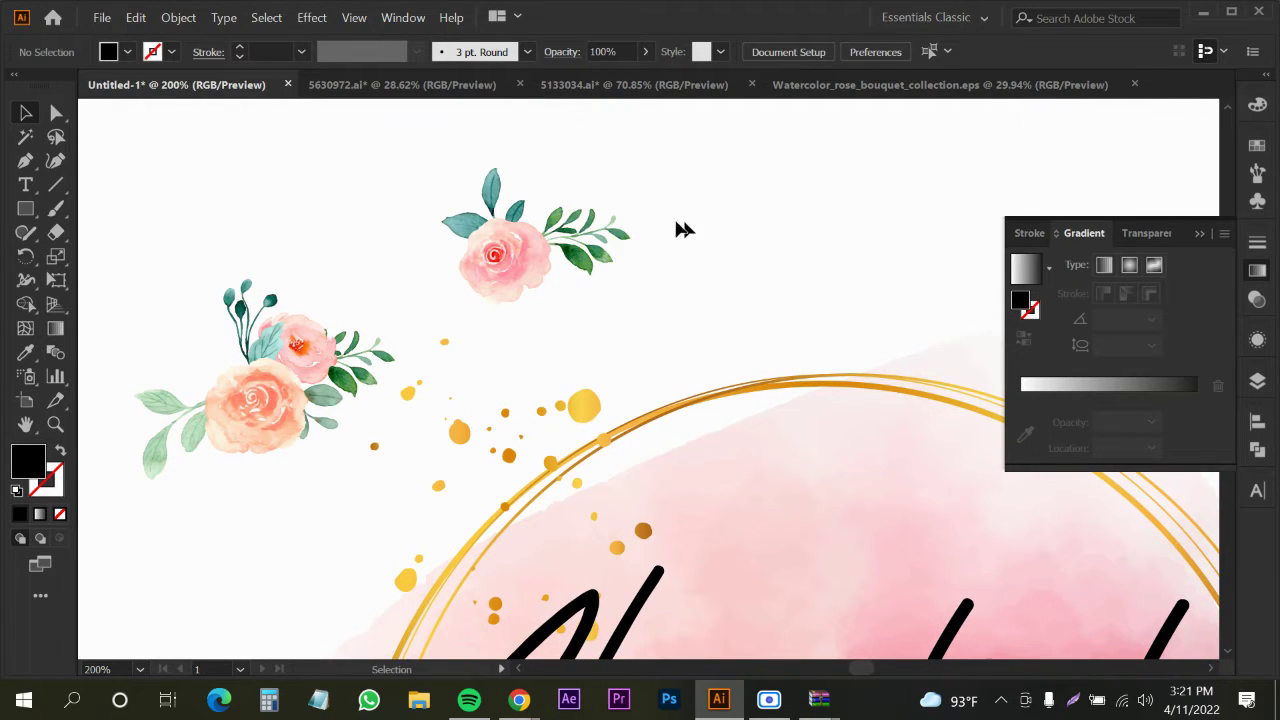
{"action": "left_click_drag", "start_coordinate": [679, 201], "coordinate": [518, 270]}
{"action": "key", "text": "ctrl+g"}
{"action": "left_click", "coordinate": [695, 266]}
Move the rose cluster with its pink rose, berry and leaf sprigs to the ring's lower left
{"action": "scroll", "coordinate": [694, 264], "scroll_direction": "down", "scroll_amount": 2}
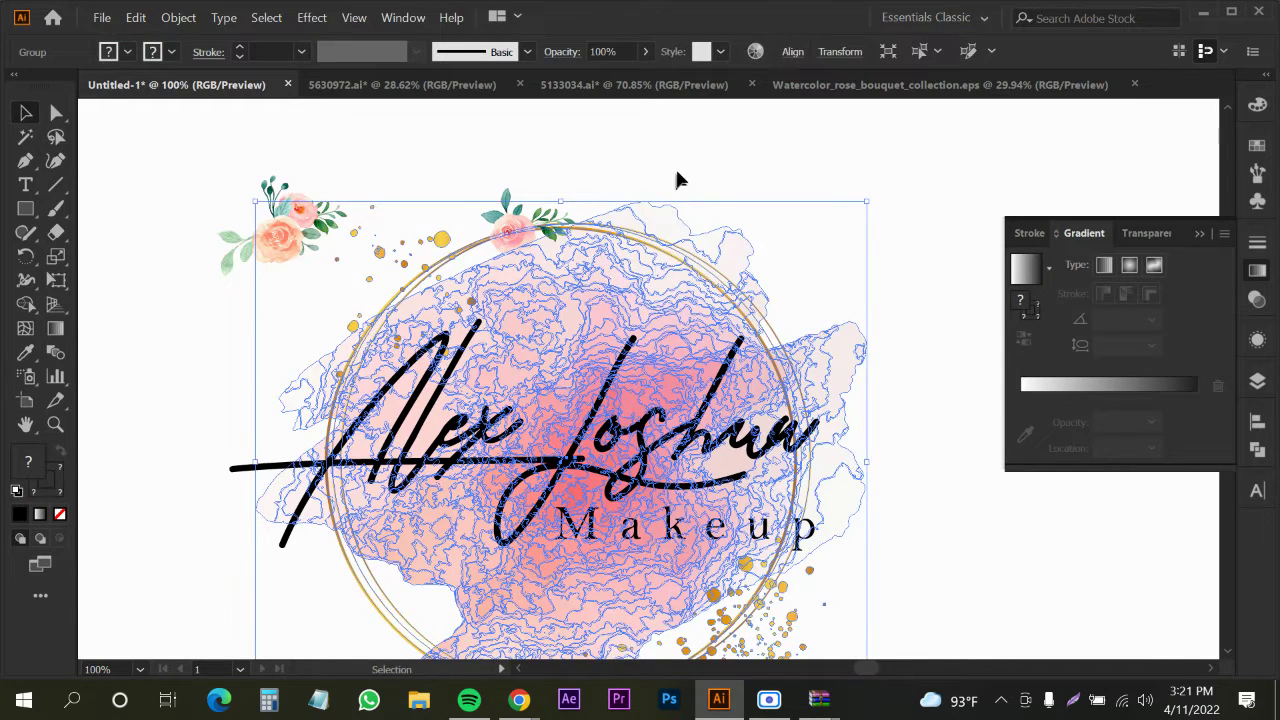
{"action": "scroll", "coordinate": [432, 244], "scroll_direction": "down", "scroll_amount": 1}
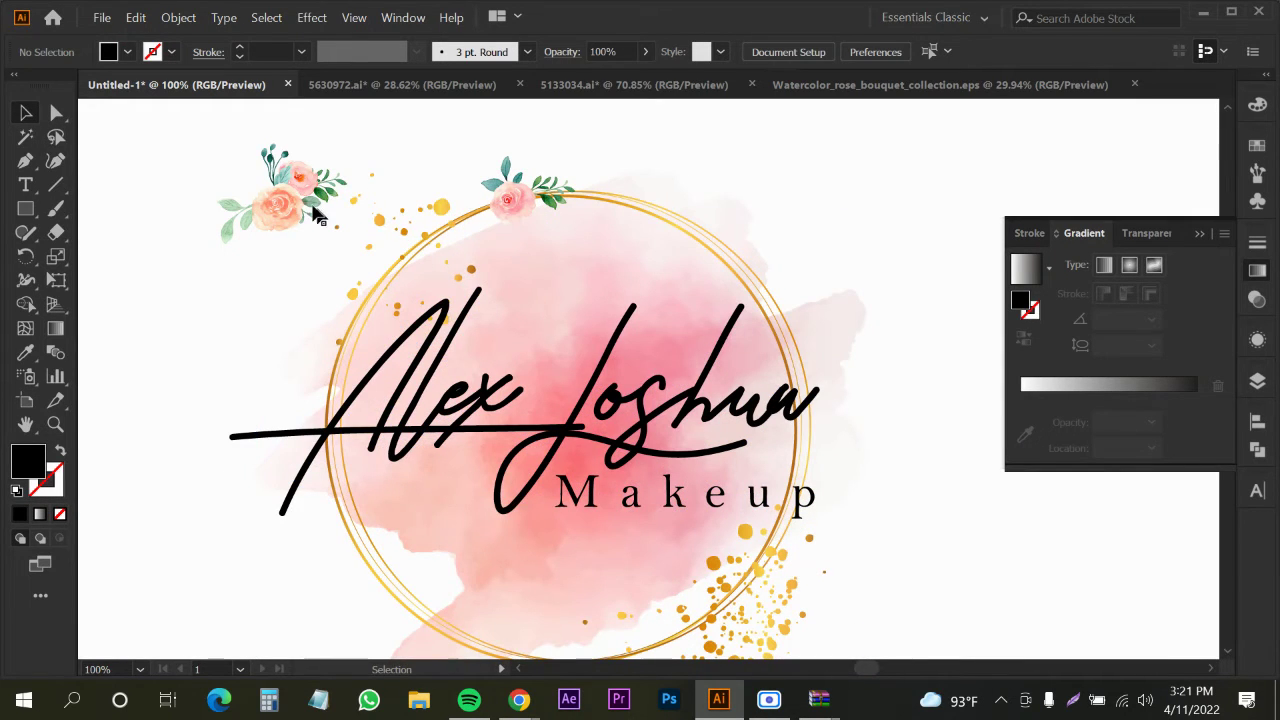
{"action": "left_click", "coordinate": [282, 210]}
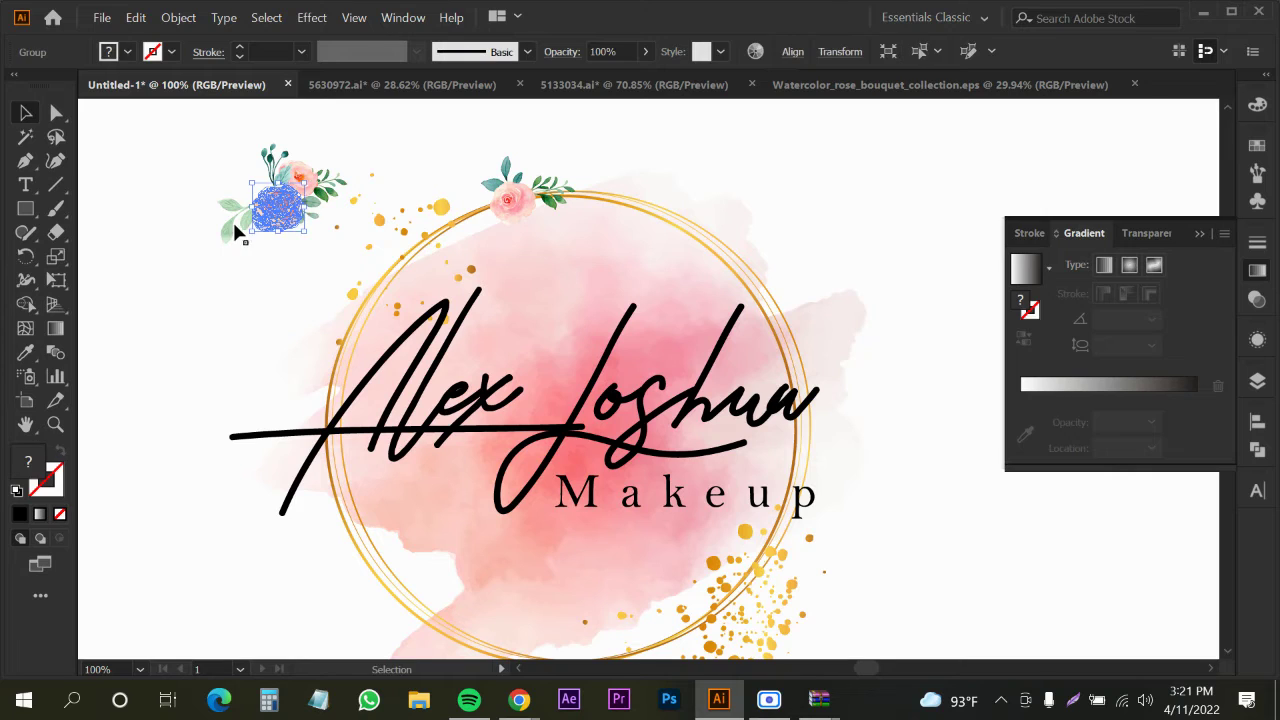
{"action": "left_click", "coordinate": [311, 177], "text": "shift"}
{"action": "left_click", "coordinate": [275, 167], "text": "shift"}
{"action": "left_click", "coordinate": [338, 188], "text": "shift"}
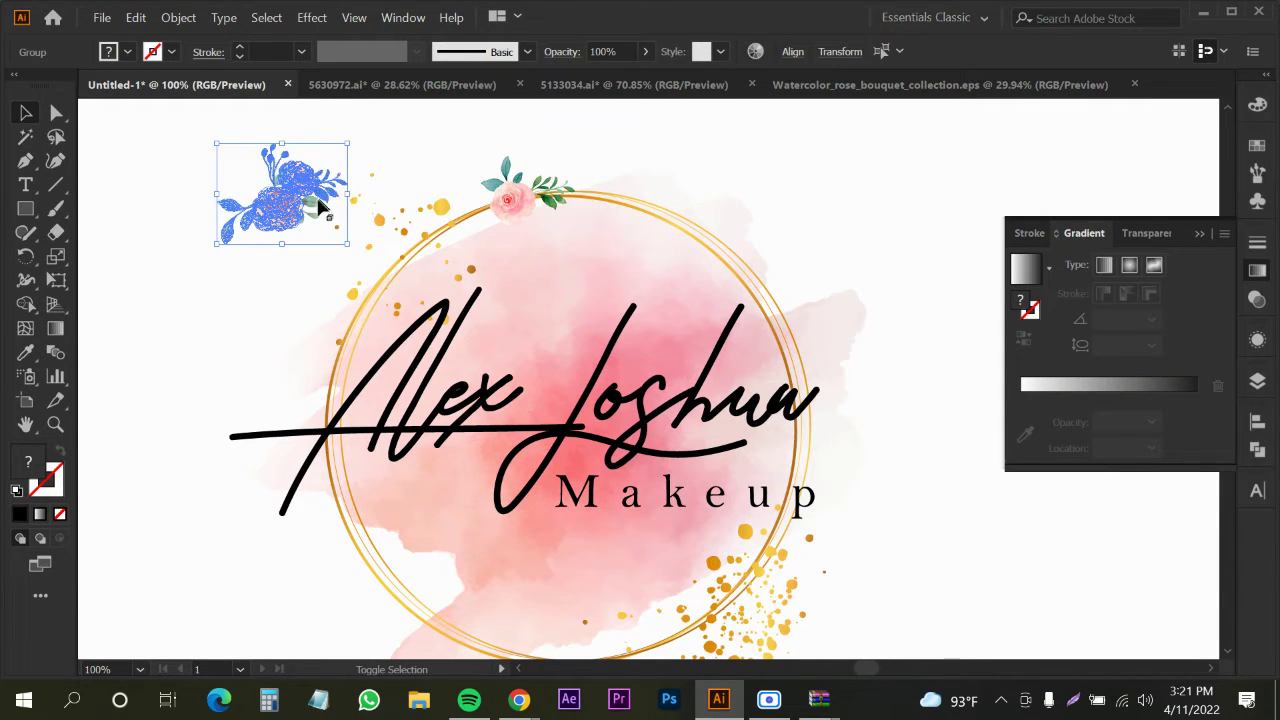
{"action": "scroll", "coordinate": [320, 206], "scroll_direction": "down", "scroll_amount": 1}
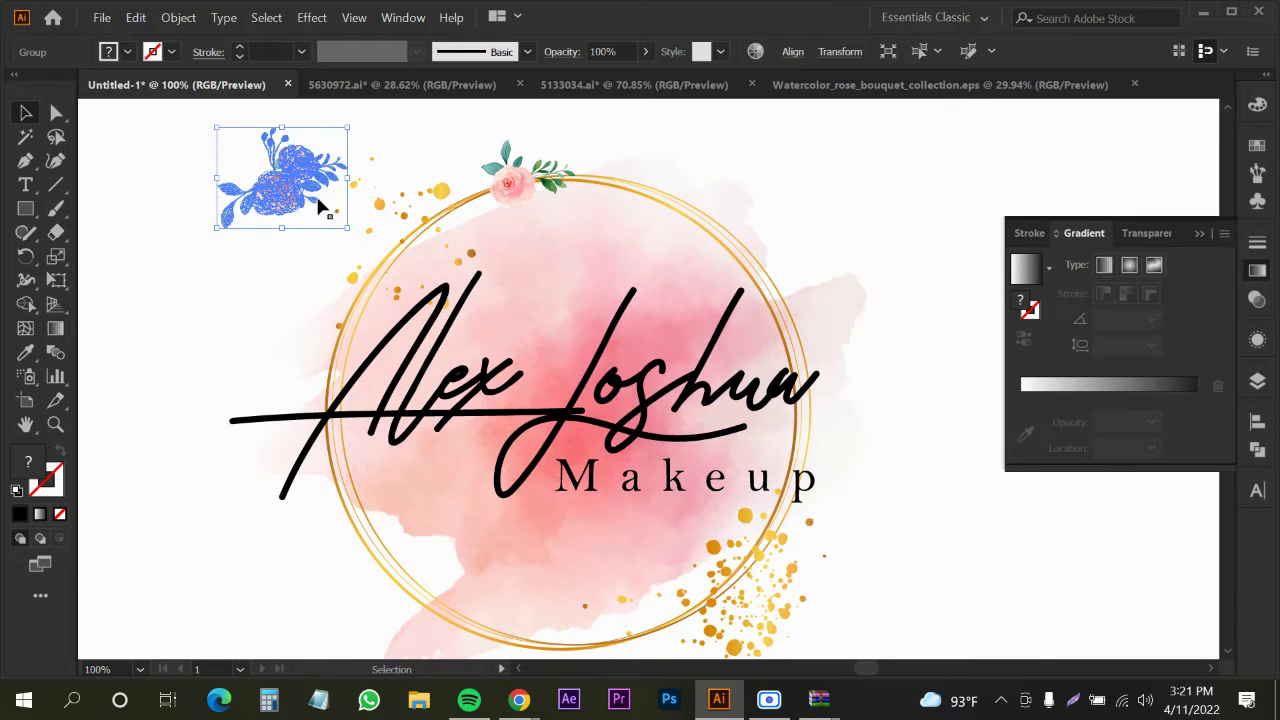
{"action": "left_click_drag", "start_coordinate": [348, 425], "coordinate": [449, 632]}
{"action": "left_click", "coordinate": [320, 503]}
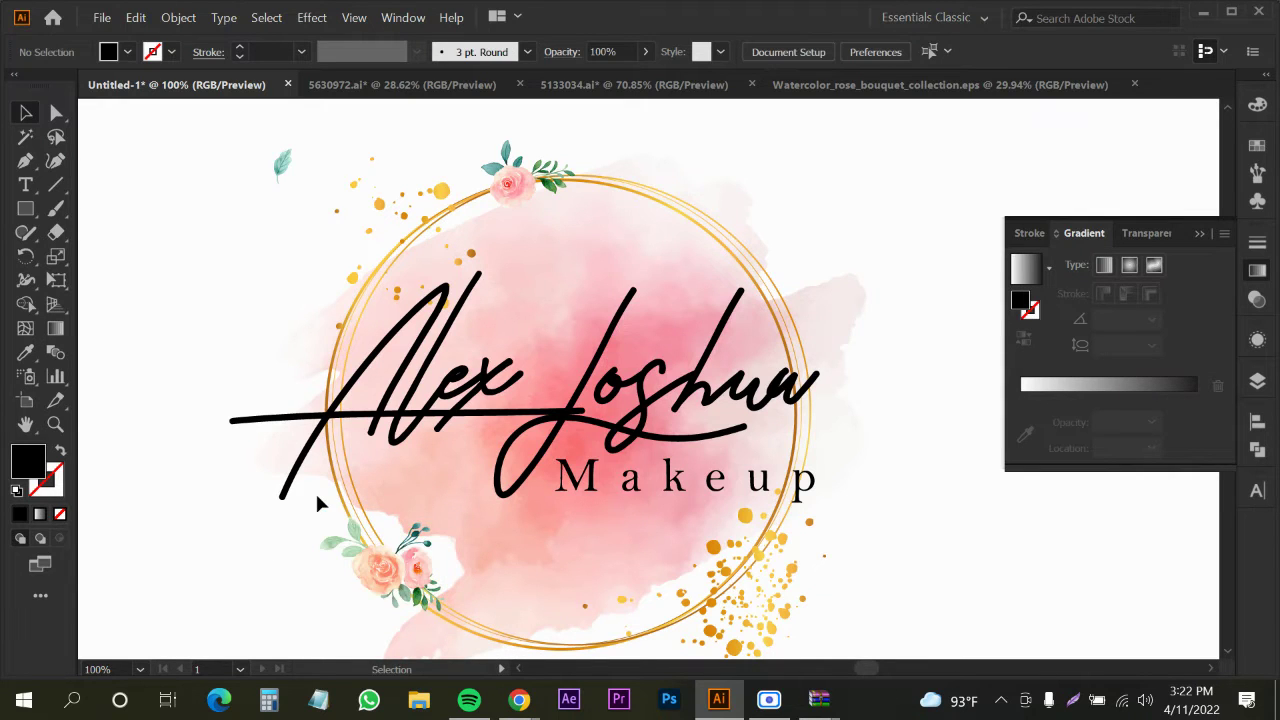
{"action": "scroll", "coordinate": [315, 490], "scroll_direction": "down", "scroll_amount": 2}
{"action": "left_click", "coordinate": [354, 383]}
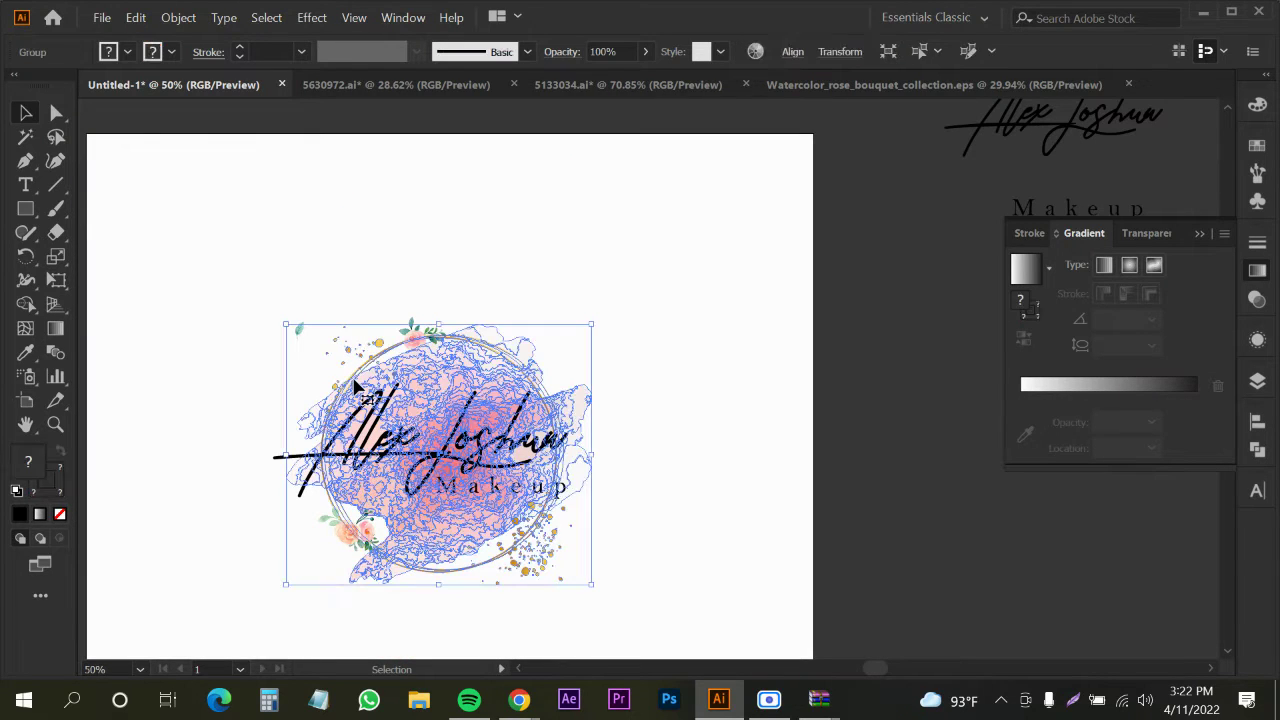
{"action": "right_click", "coordinate": [355, 380]}
{"action": "left_click", "coordinate": [471, 209]}
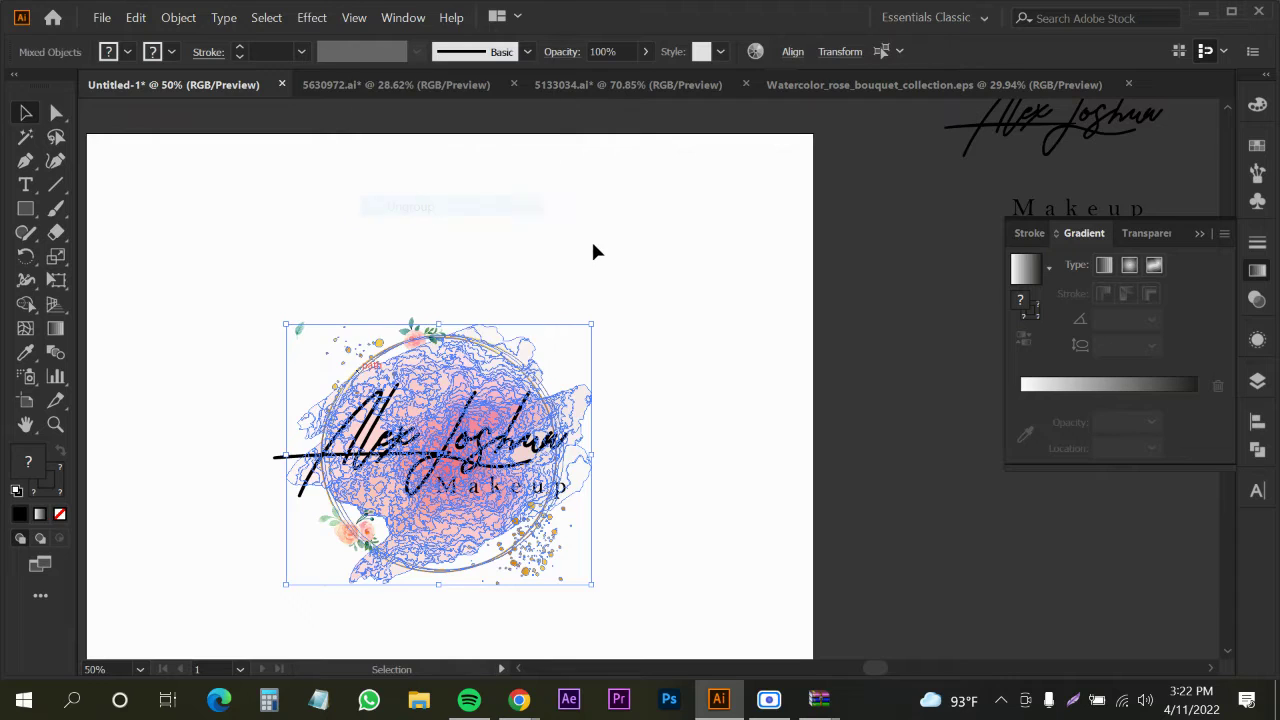
{"action": "left_click", "coordinate": [593, 252]}
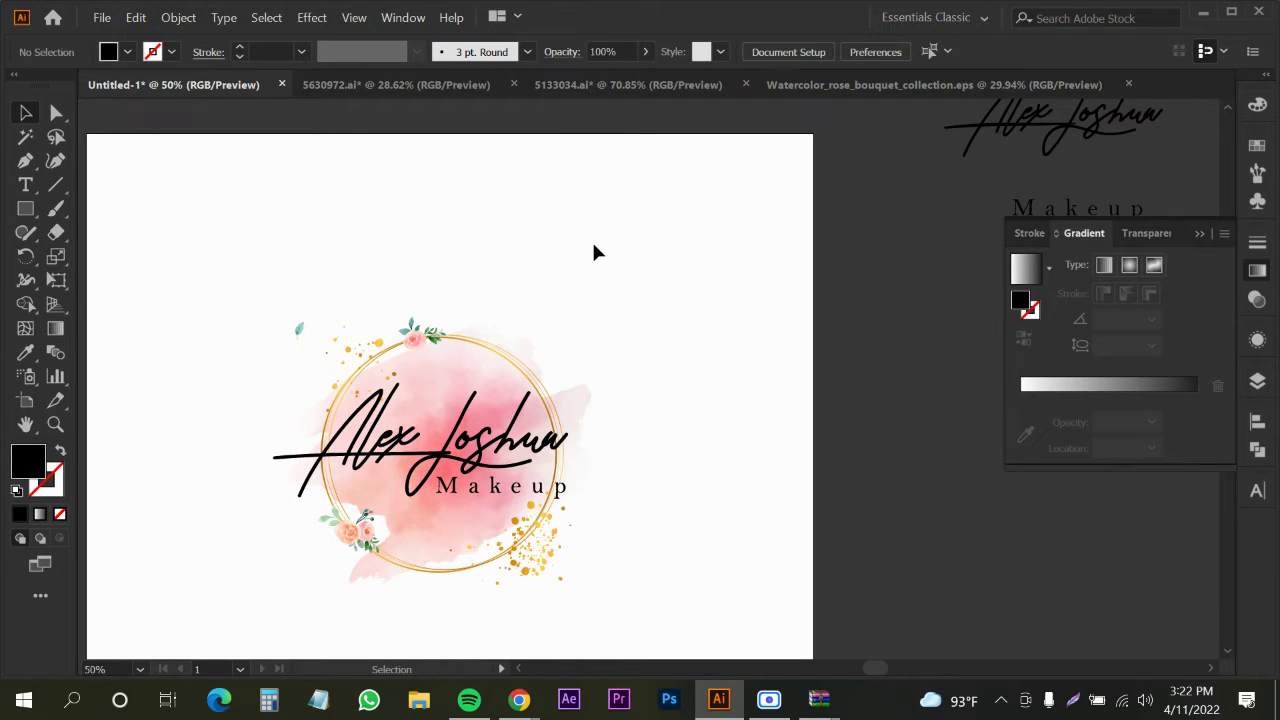
{"action": "left_click", "coordinate": [463, 345]}
{"action": "left_click", "coordinate": [171, 52]}
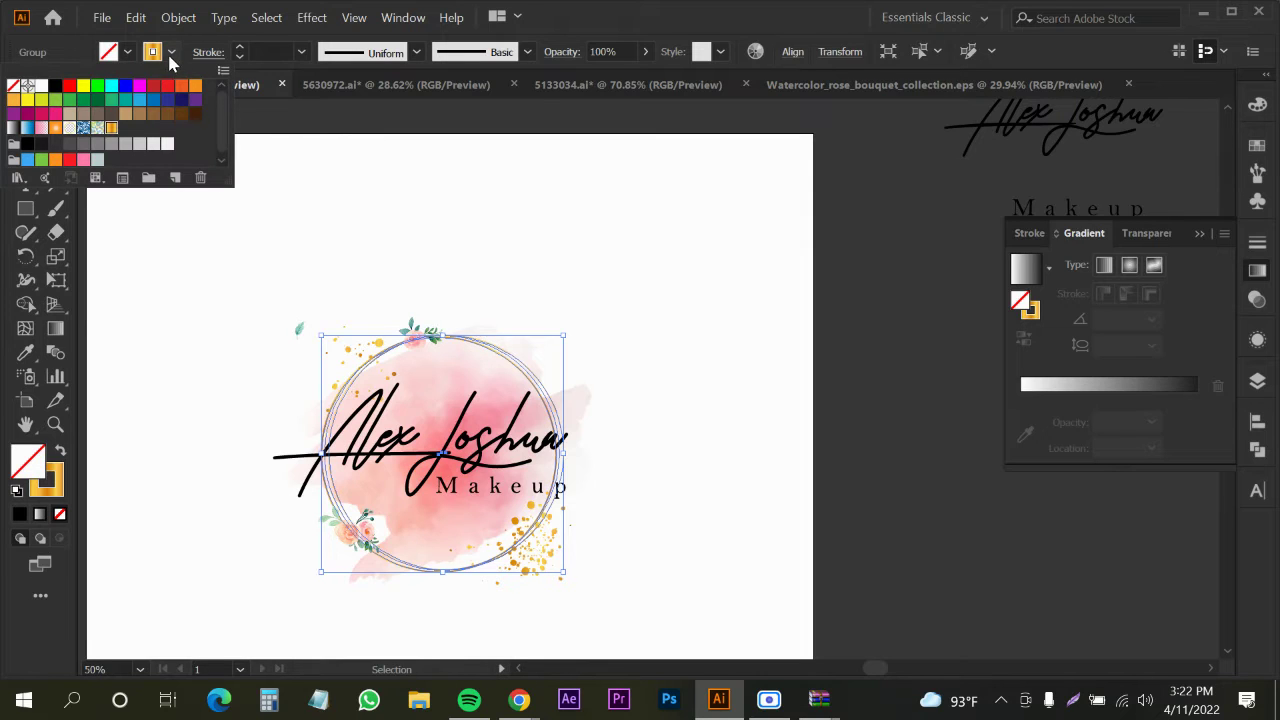
{"action": "left_click", "coordinate": [56, 88]}
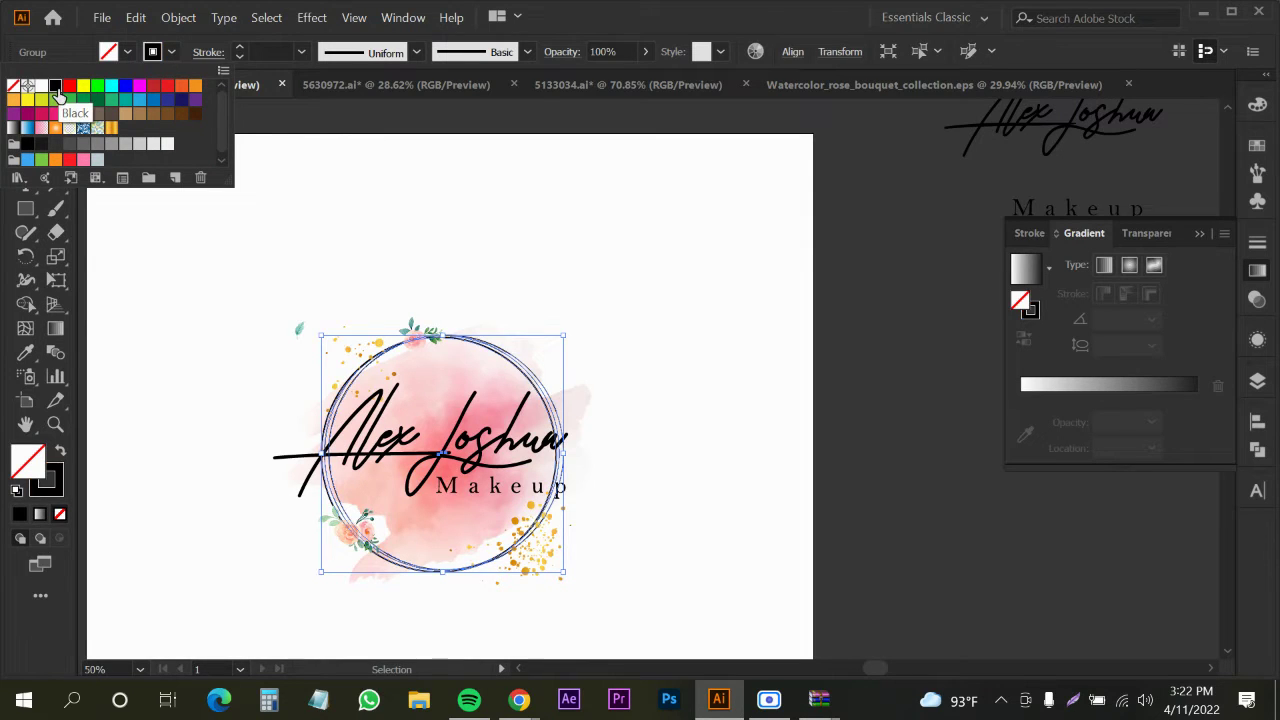
{"action": "left_click", "coordinate": [170, 365]}
{"action": "left_click", "coordinate": [175, 370]}
{"action": "key", "text": "ctrl+1"}
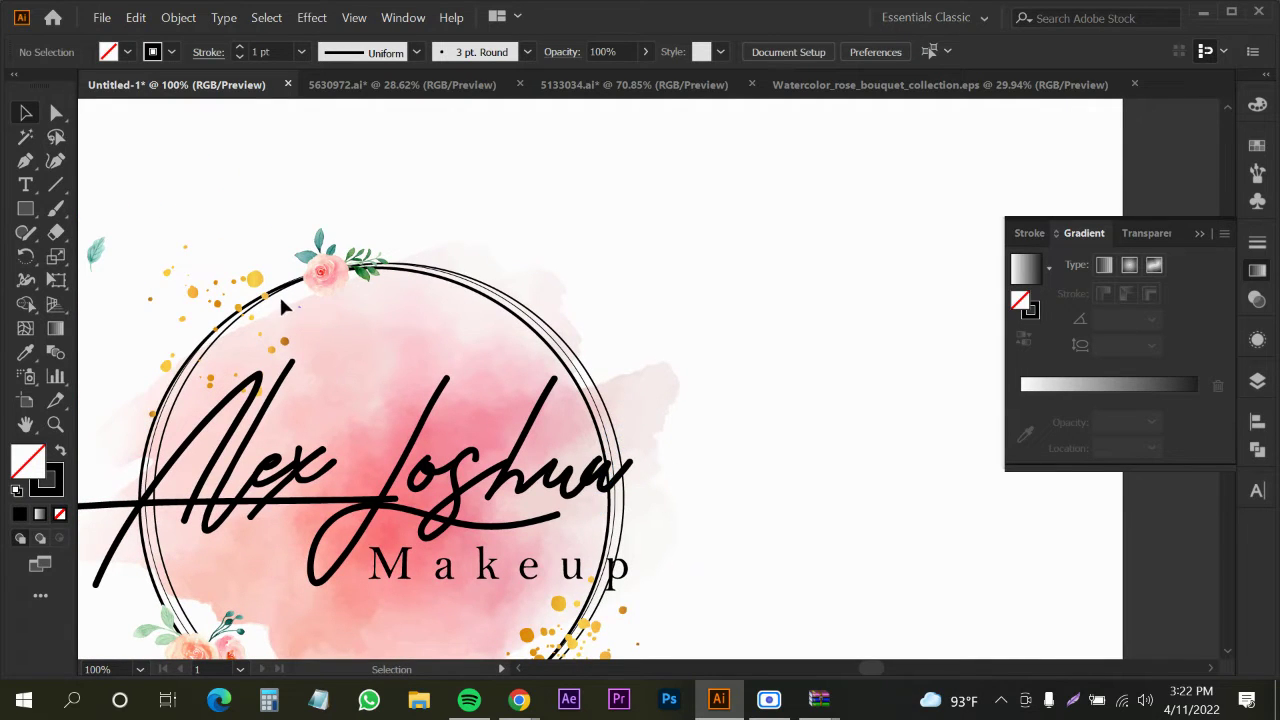
{"action": "left_click", "coordinate": [264, 302]}
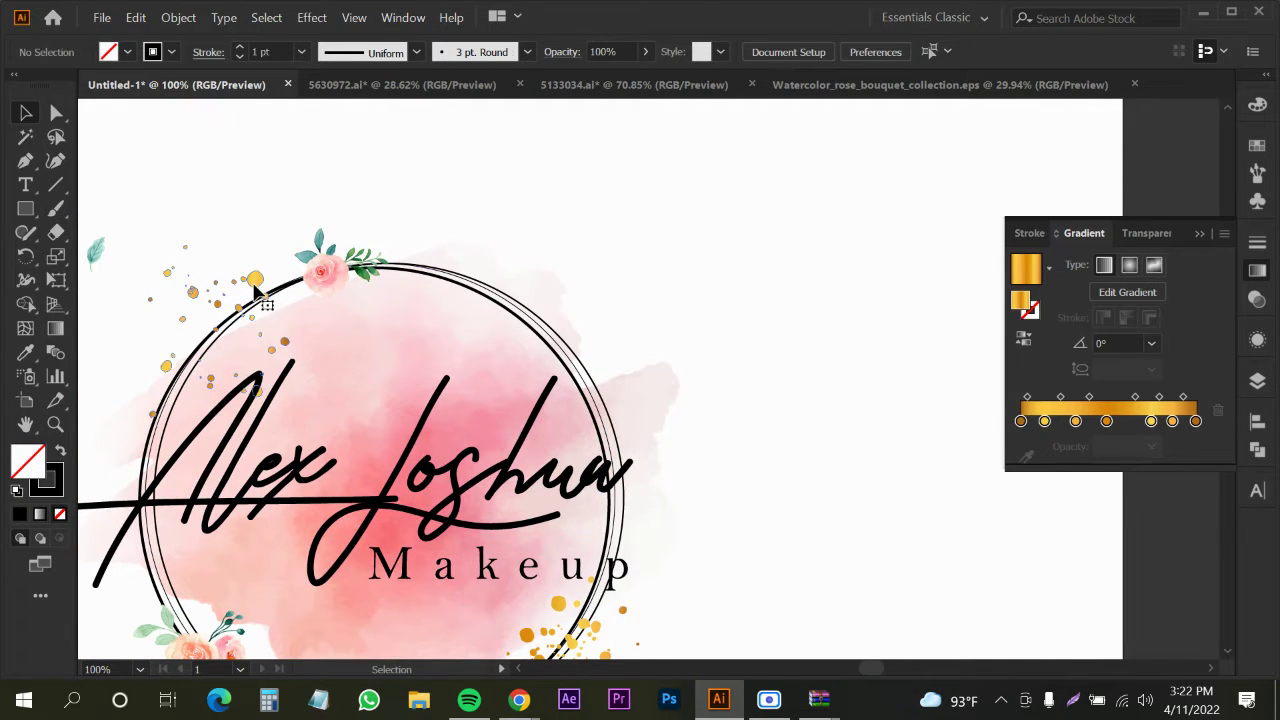
{"action": "left_click", "coordinate": [560, 608], "text": "shift"}
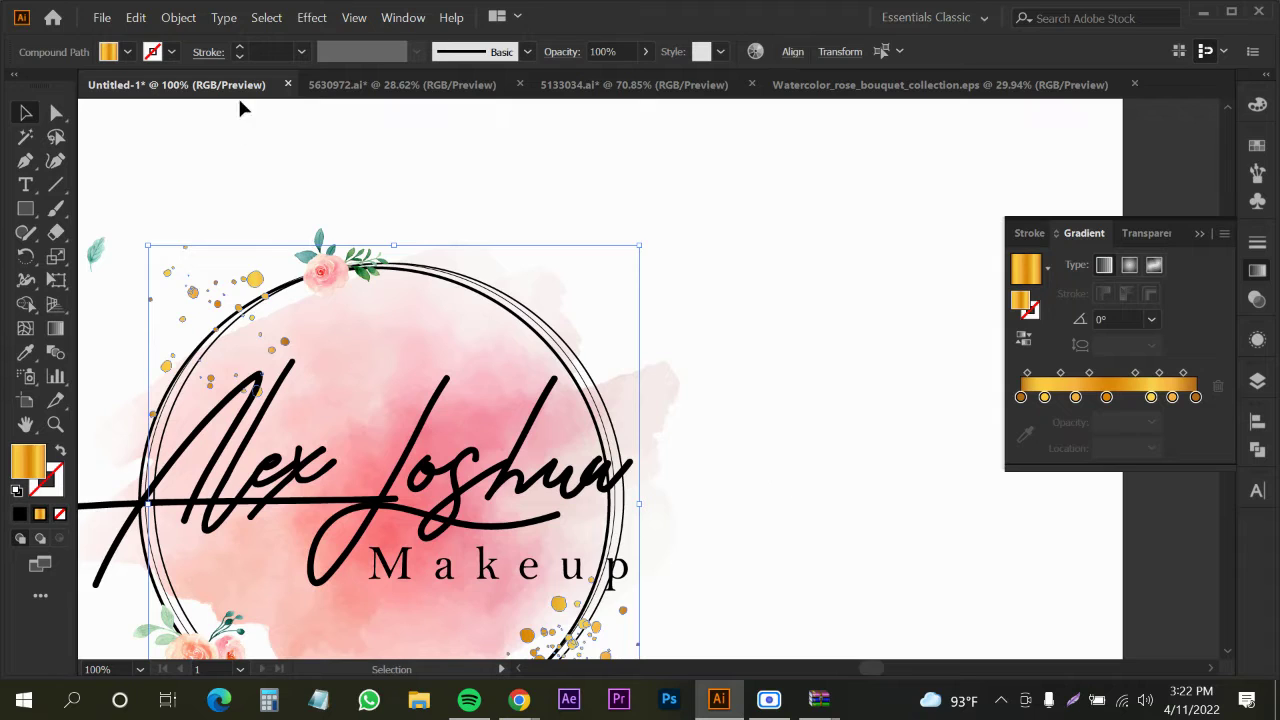
{"action": "left_click", "coordinate": [125, 52]}
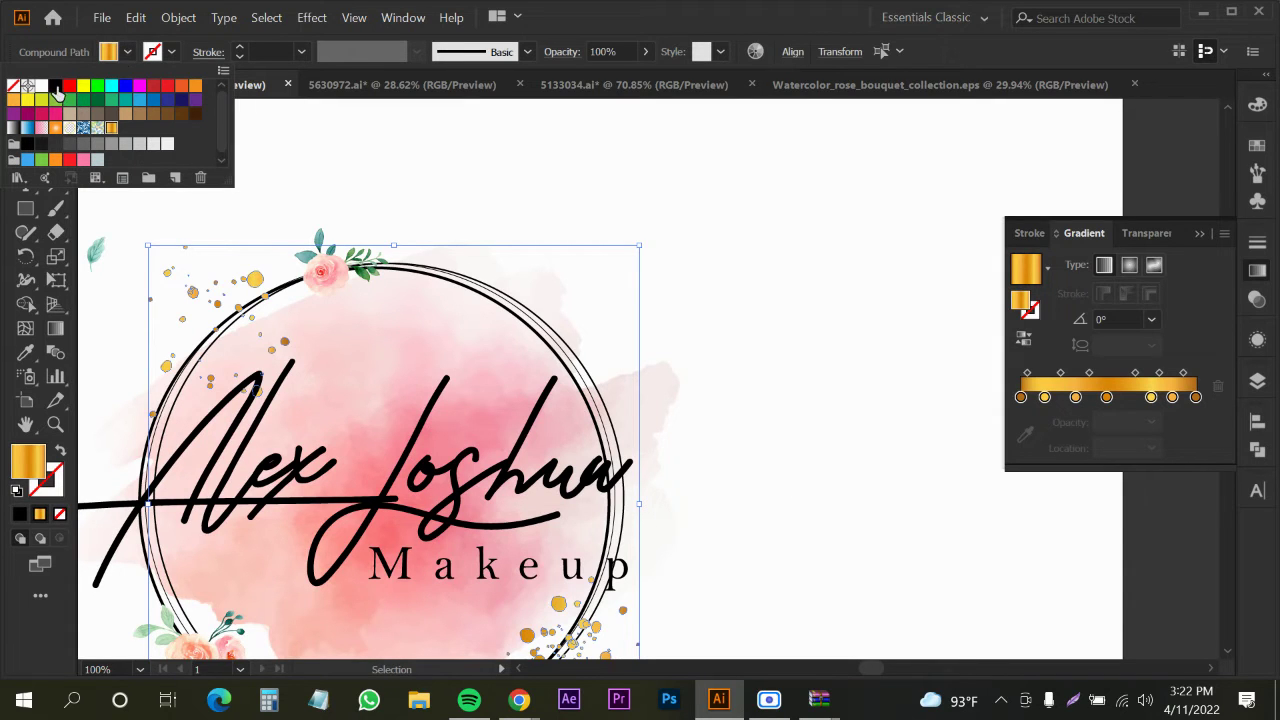
{"action": "left_click", "coordinate": [55, 86]}
{"action": "left_click", "coordinate": [700, 244]}
{"action": "left_click", "coordinate": [705, 243]}
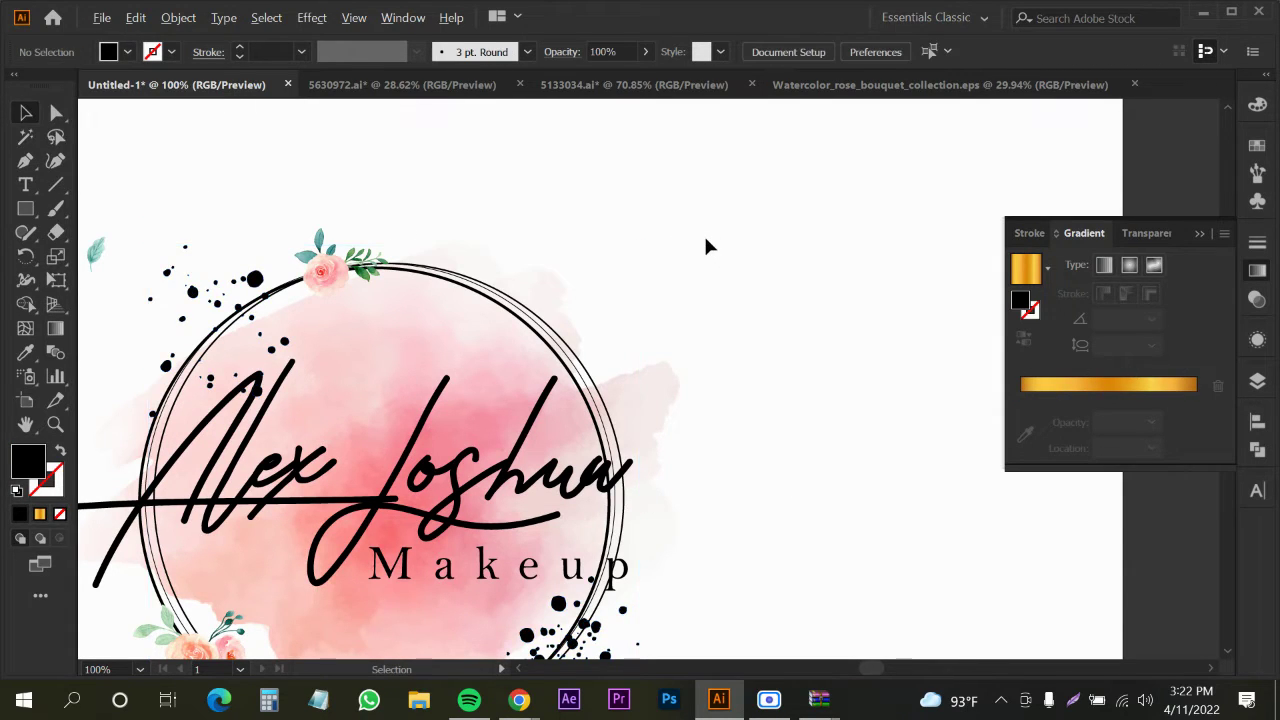
{"action": "scroll", "coordinate": [705, 240], "scroll_direction": "down", "scroll_amount": 2}
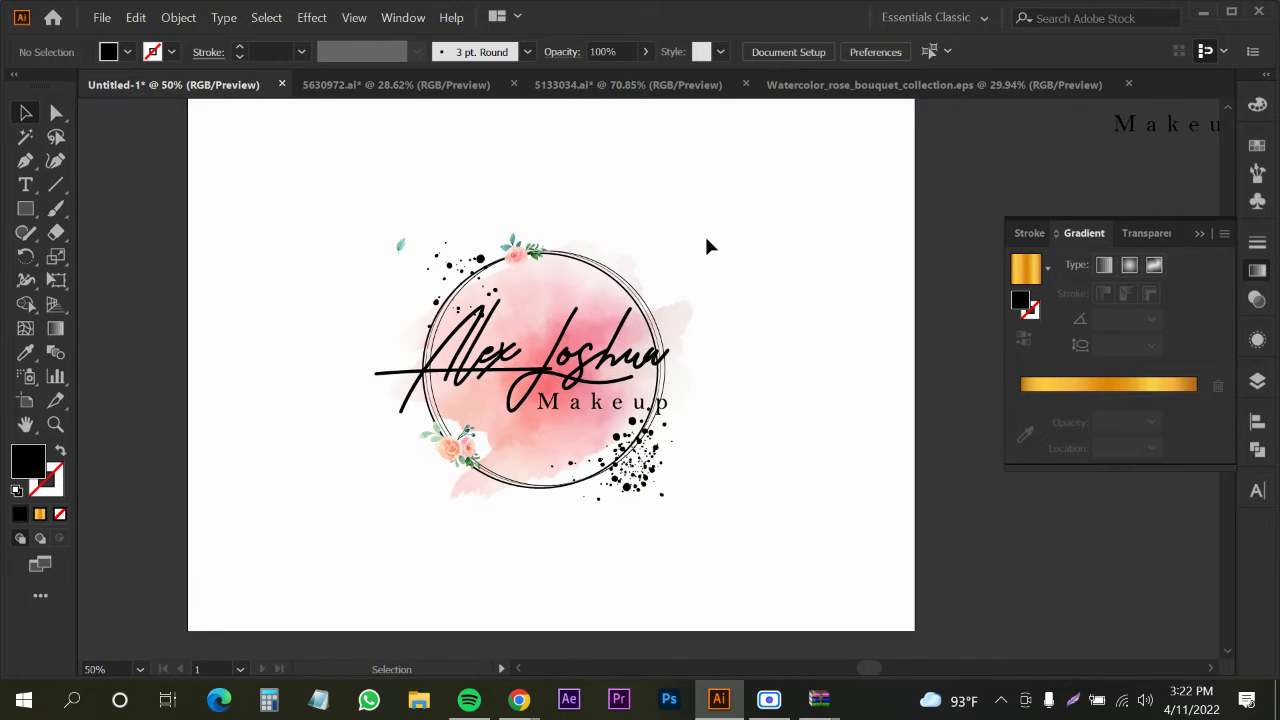
{"action": "left_click", "coordinate": [556, 302]}
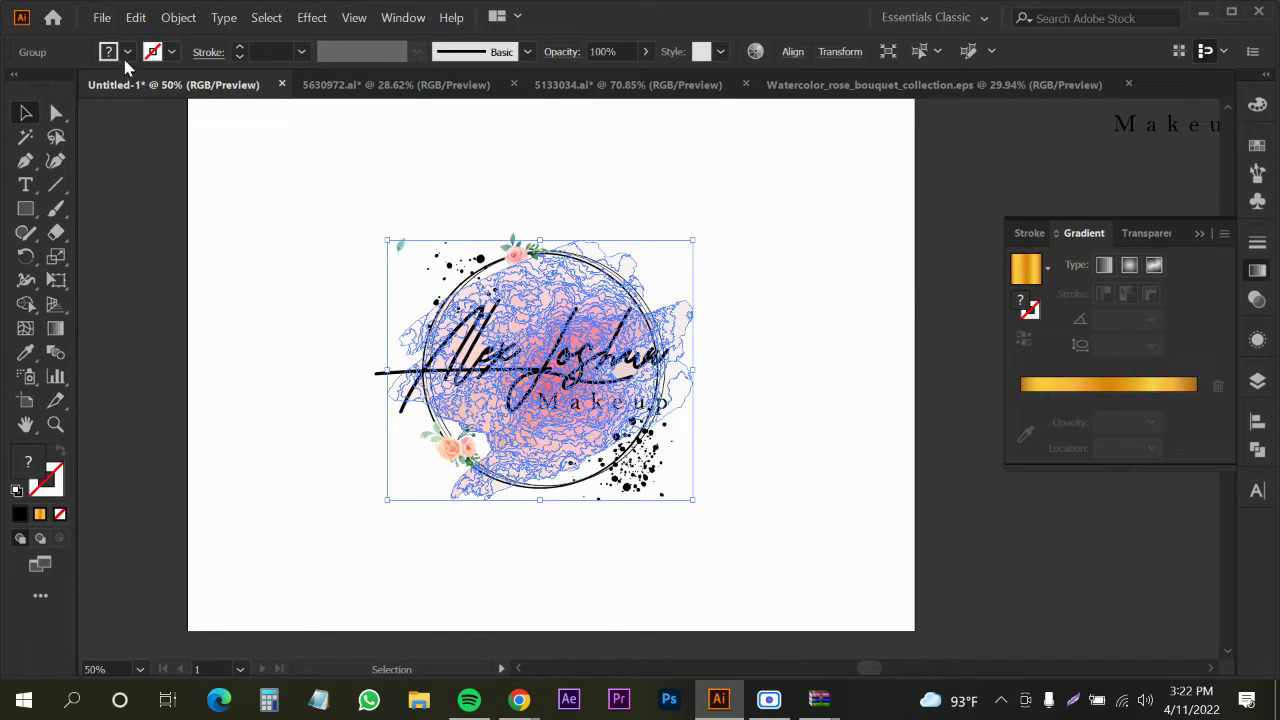
{"action": "left_click", "coordinate": [127, 52]}
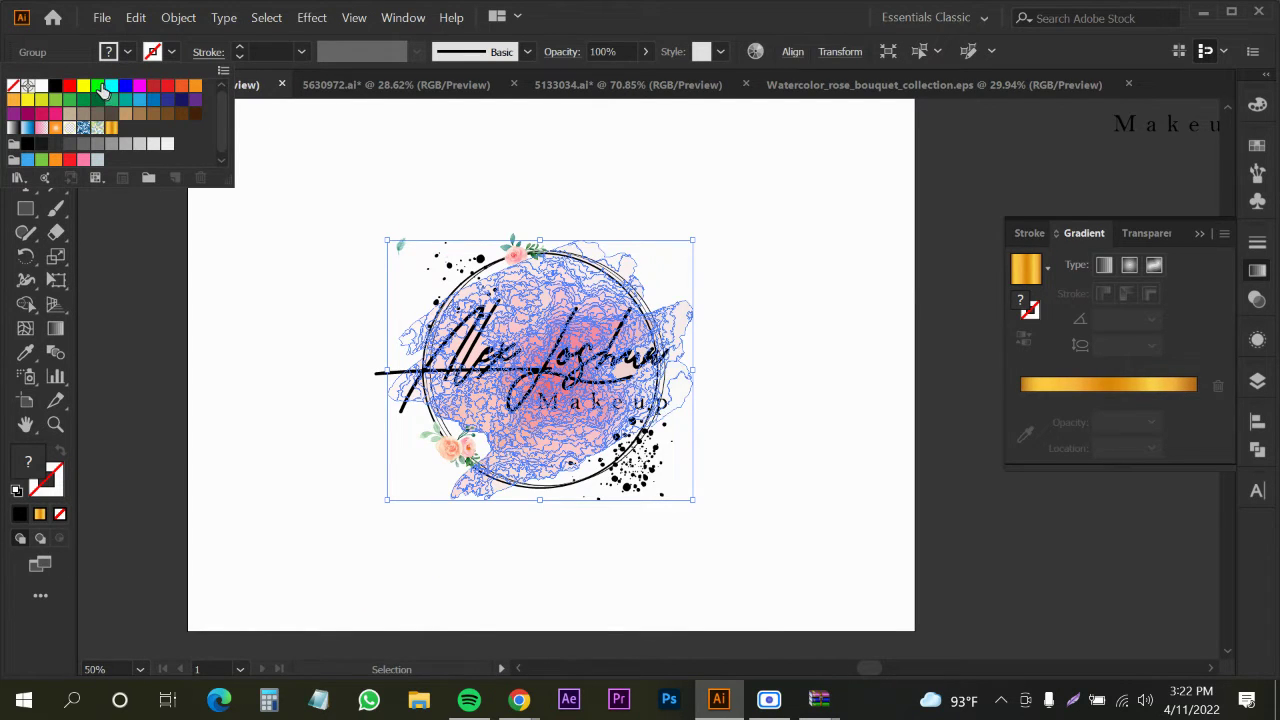
{"action": "left_click", "coordinate": [101, 88]}
{"action": "left_click", "coordinate": [167, 273]}
{"action": "left_click", "coordinate": [167, 273]}
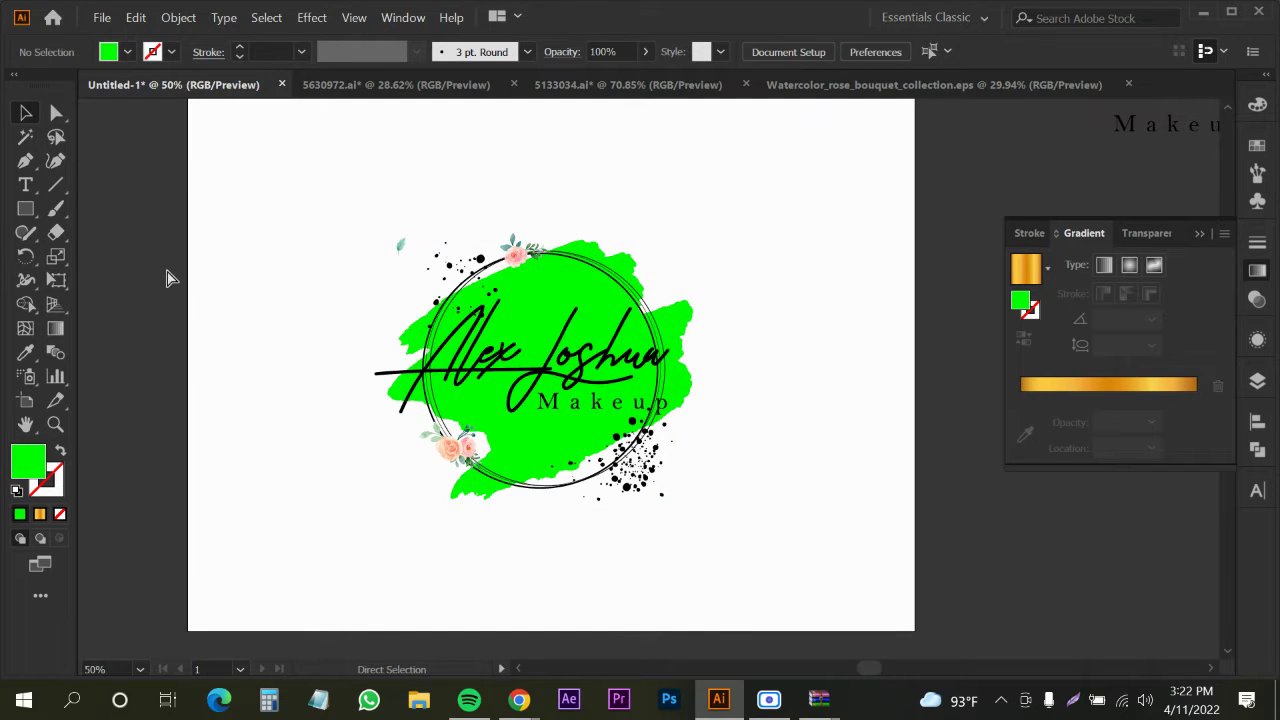
{"action": "key", "text": "ctrl+z"}
{"action": "left_click", "coordinate": [198, 325]}
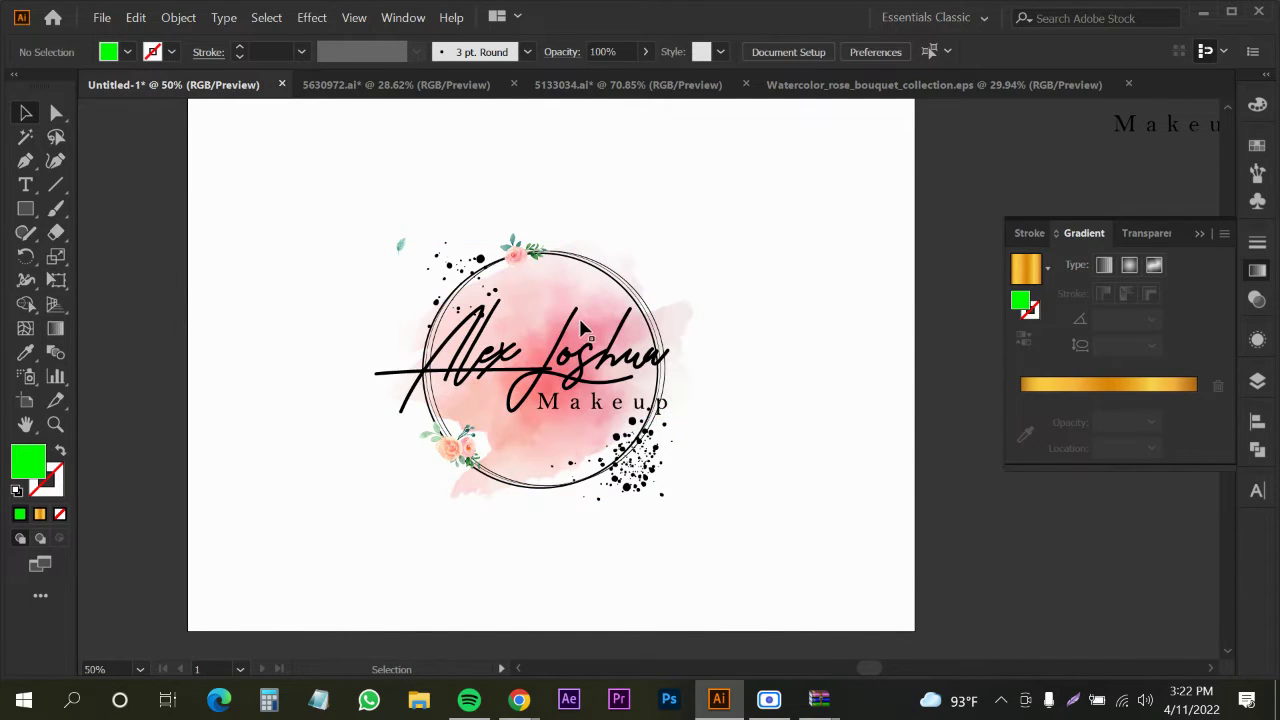
{"action": "scroll", "coordinate": [480, 320], "scroll_direction": "down", "scroll_amount": 1}
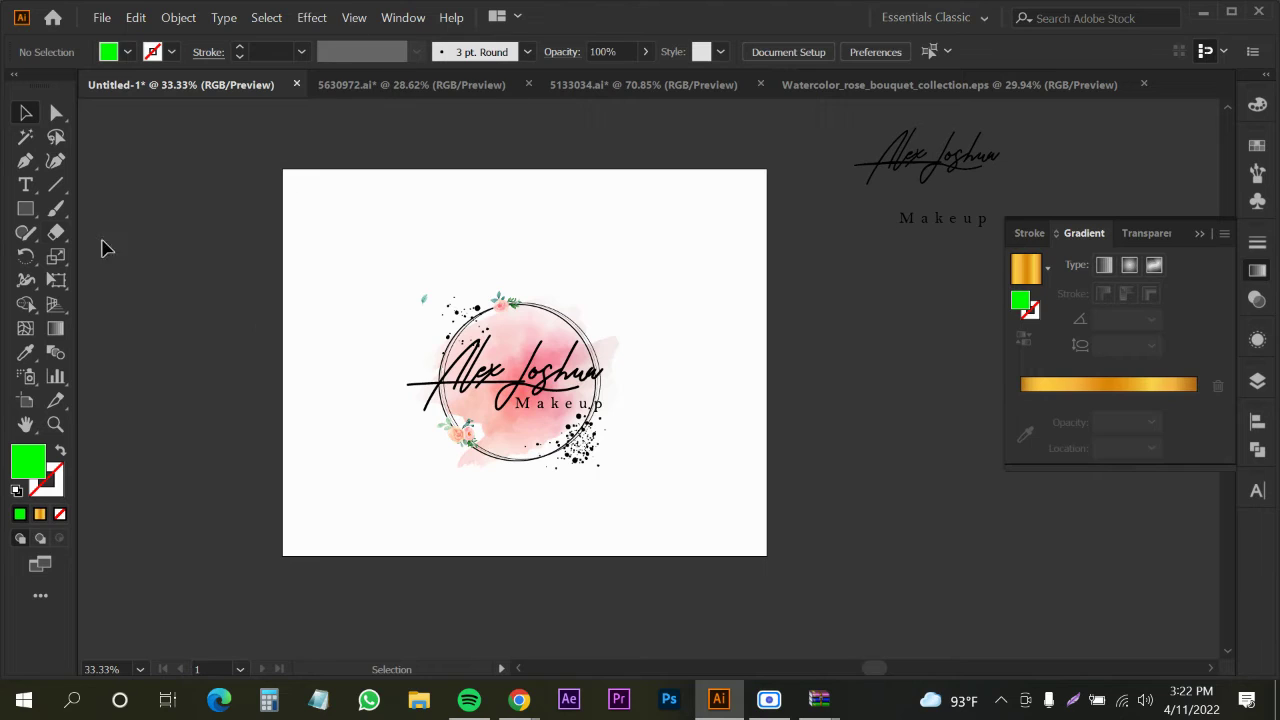
With the Paintbrush active, open the Brushes panel and load the Artistic_Watercolor brush library
{"action": "left_click", "coordinate": [55, 208]}
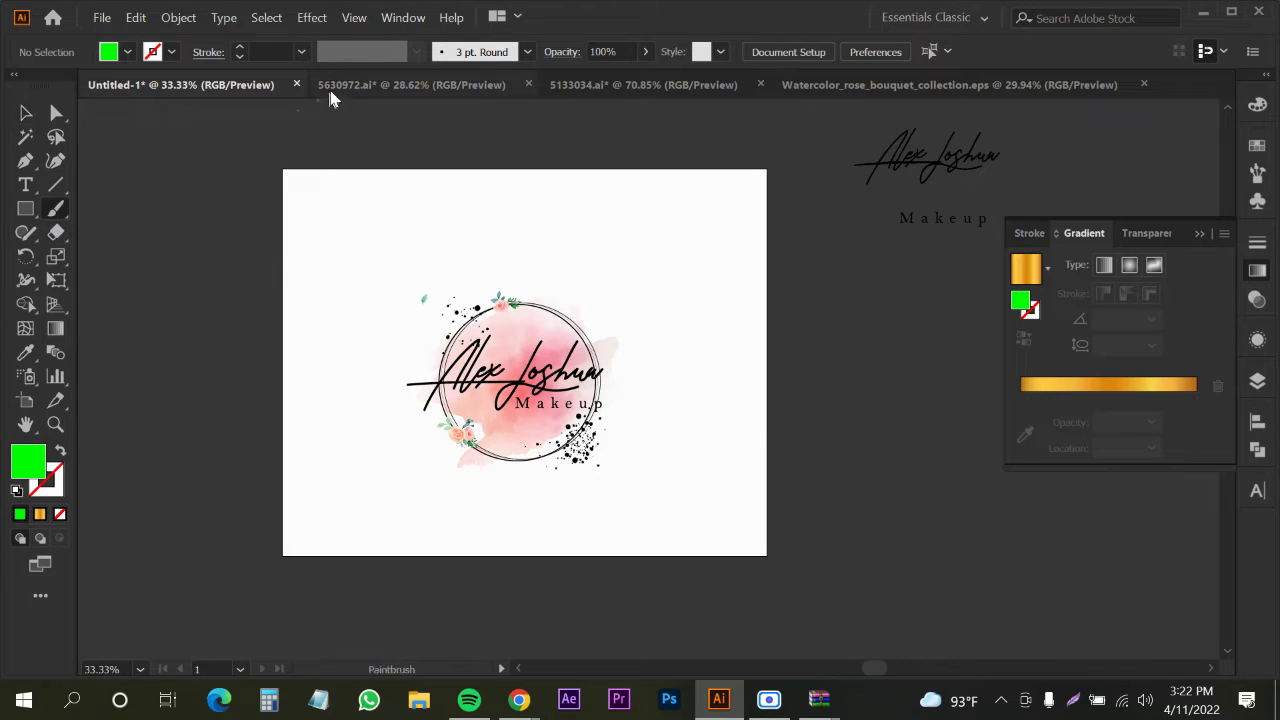
{"action": "left_click", "coordinate": [403, 18]}
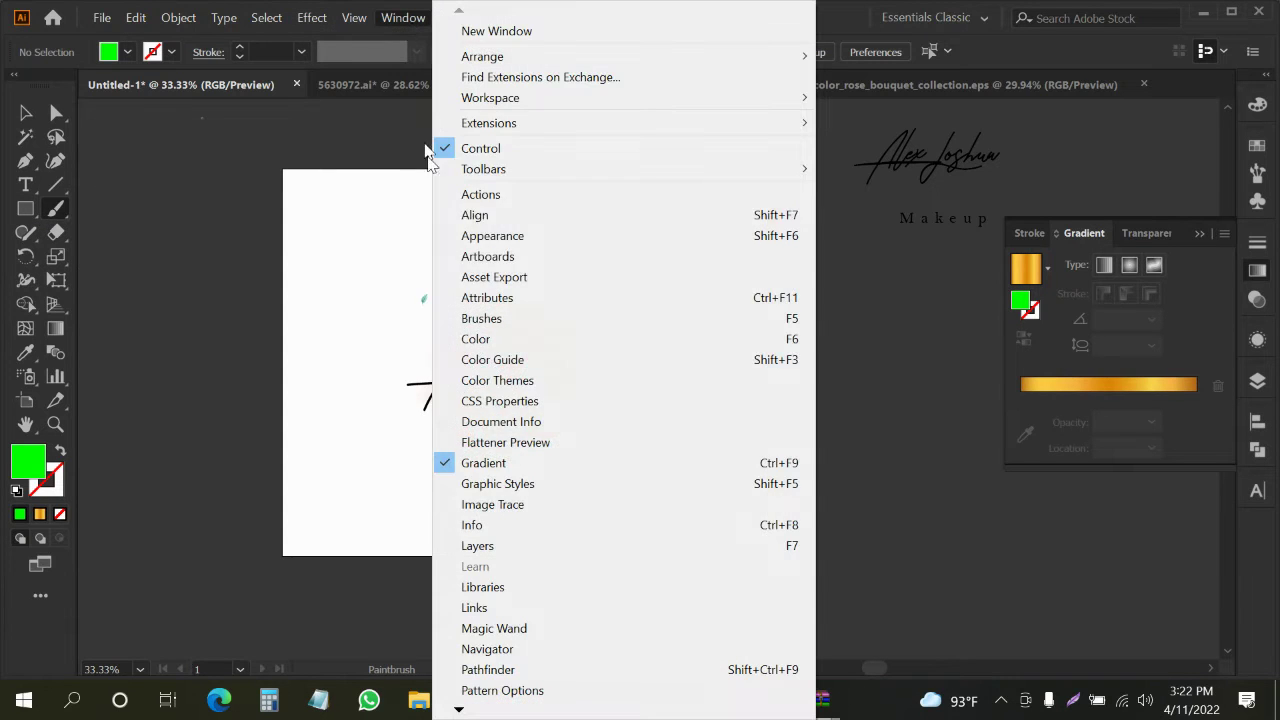
{"action": "left_click", "coordinate": [478, 319]}
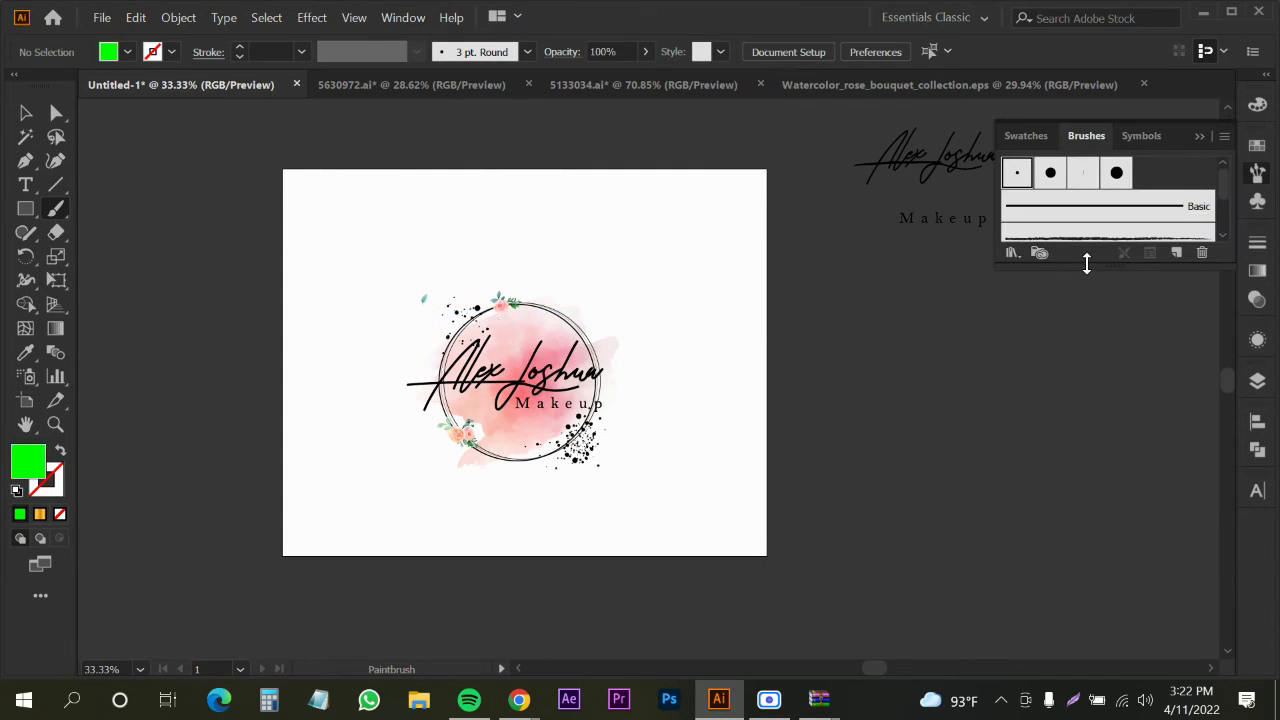
{"action": "left_click_drag", "start_coordinate": [1087, 263], "coordinate": [1082, 484]}
{"action": "left_click", "coordinate": [1222, 136]}
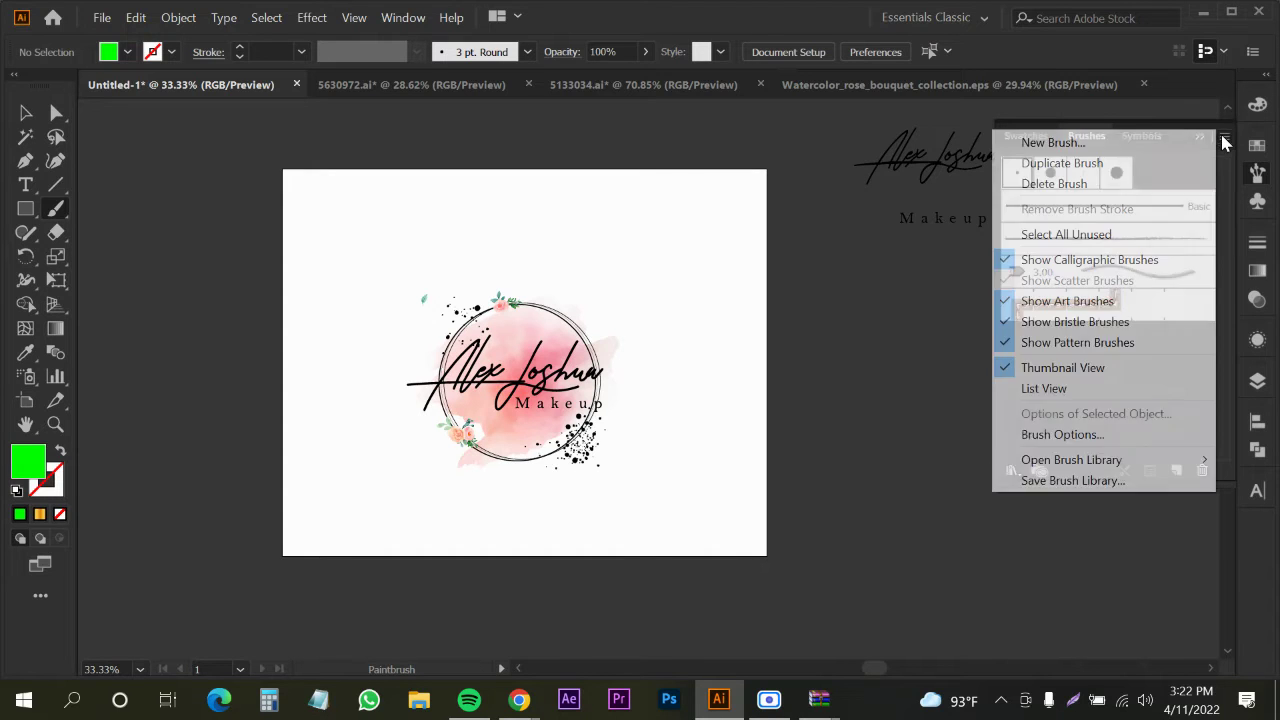
{"action": "mouse_move", "coordinate": [1088, 463]}
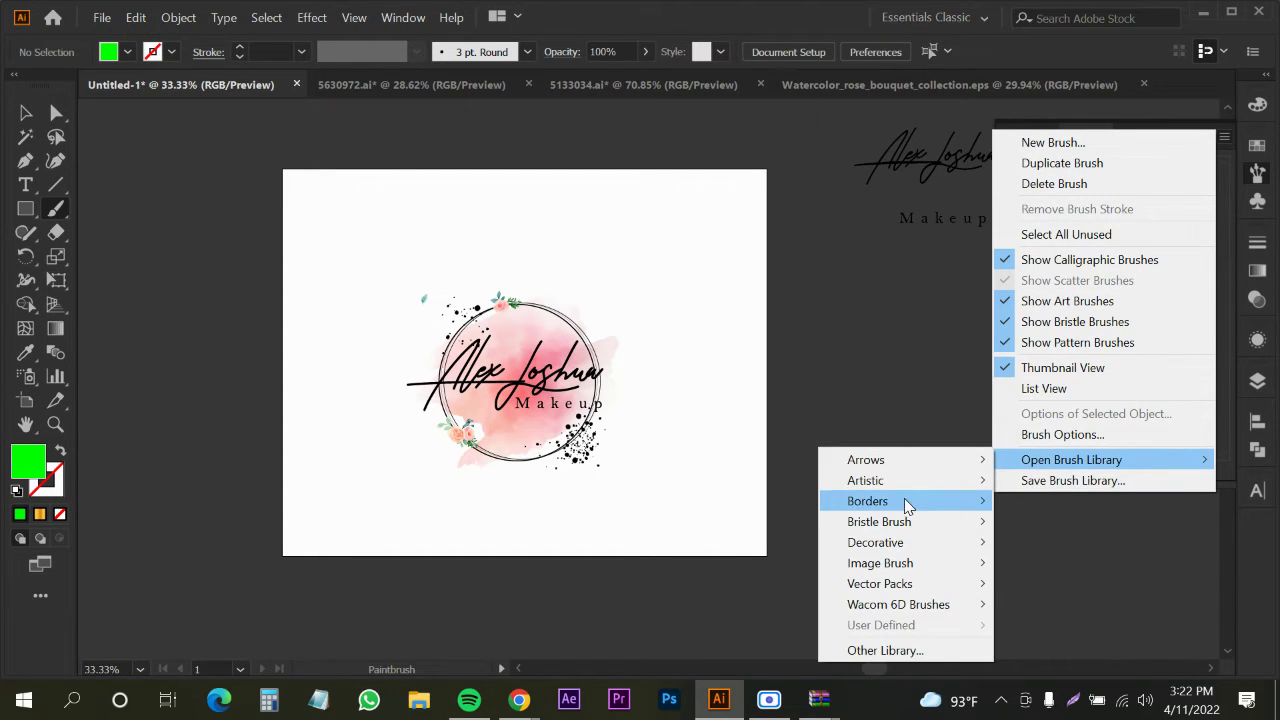
{"action": "mouse_move", "coordinate": [952, 484]}
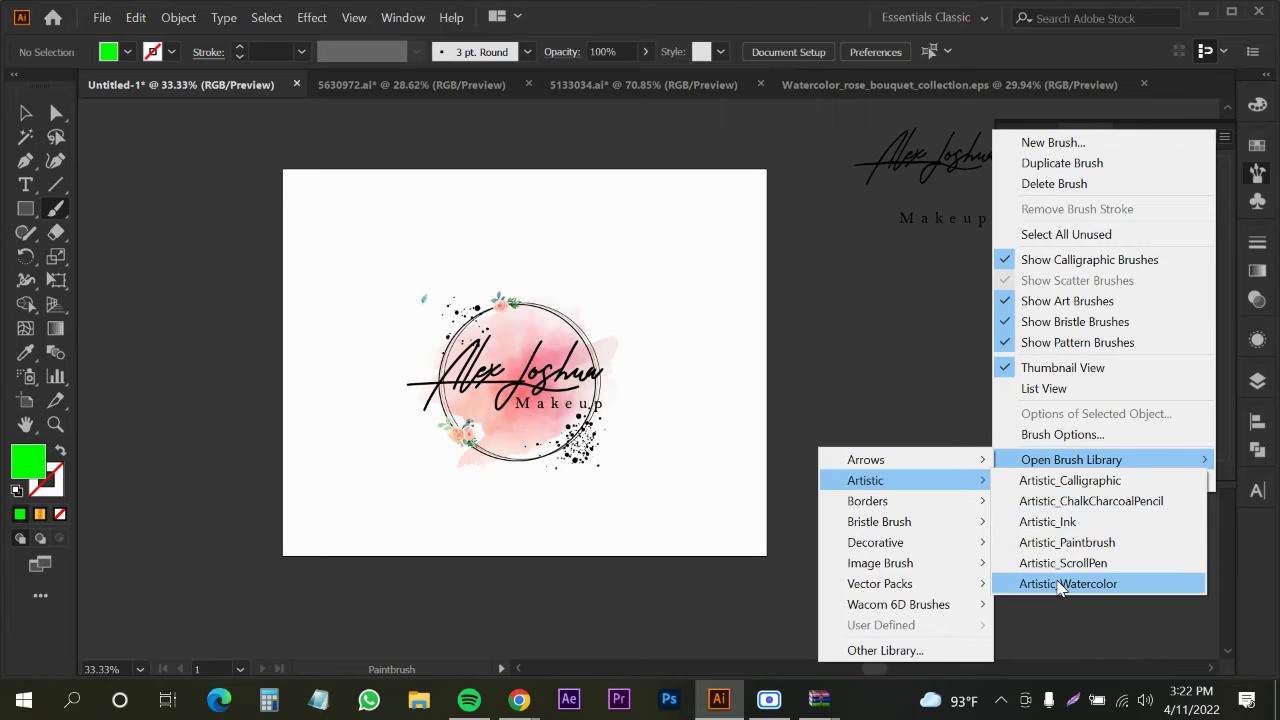
{"action": "left_click", "coordinate": [1066, 583]}
Pick a light watercolour wash brush with no fill and an orange stroke
{"action": "left_click_drag", "start_coordinate": [674, 317], "coordinate": [885, 231]}
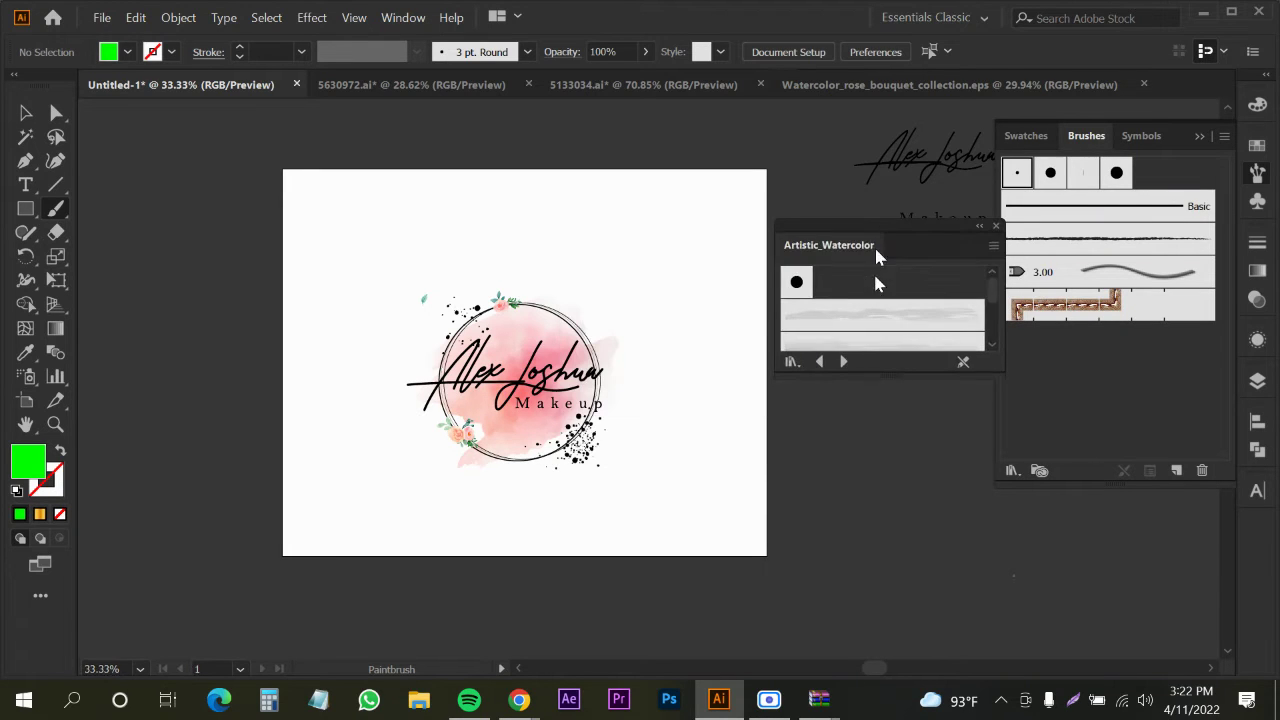
{"action": "left_click_drag", "start_coordinate": [880, 371], "coordinate": [893, 530]}
{"action": "left_click", "coordinate": [879, 348]}
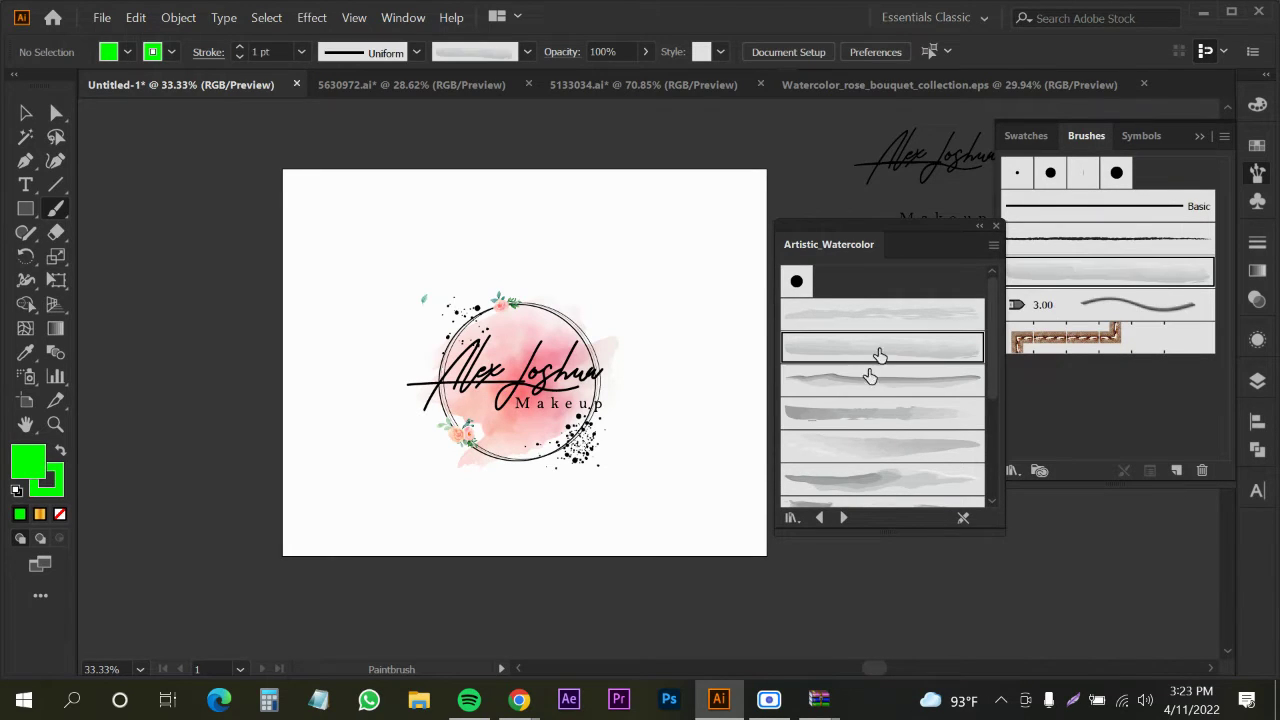
{"action": "left_click", "coordinate": [126, 53]}
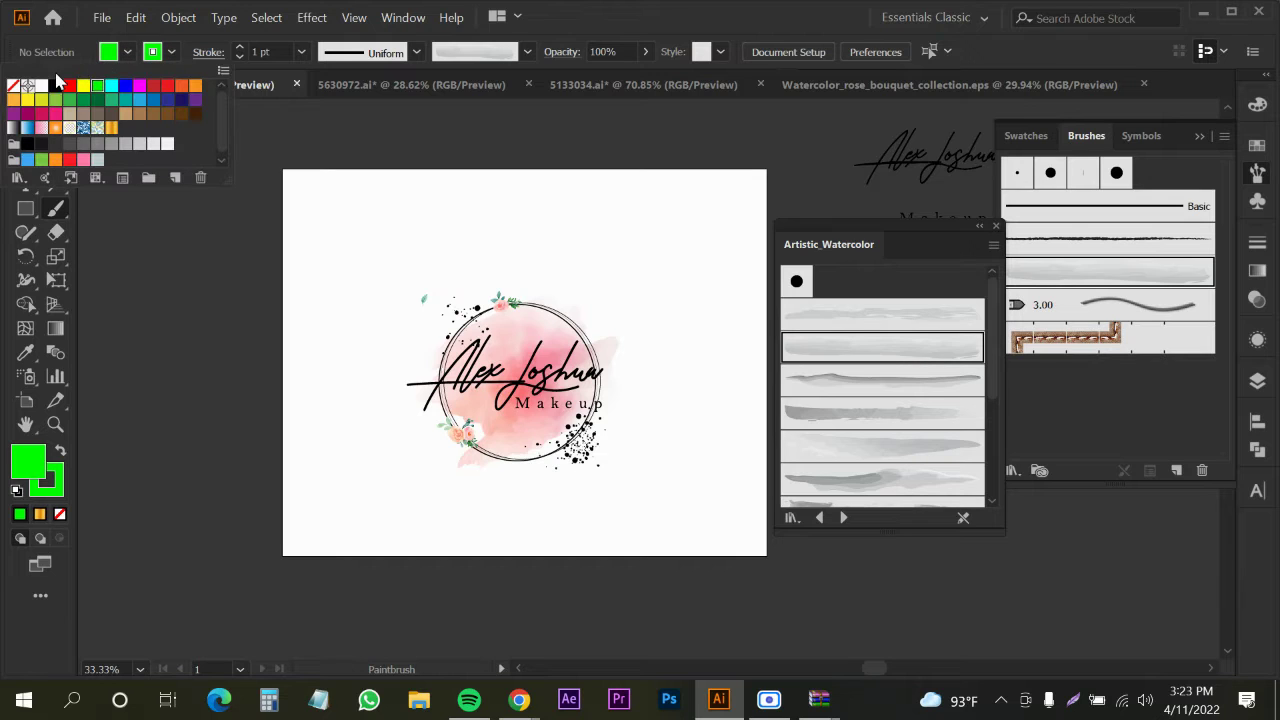
{"action": "left_click", "coordinate": [15, 86]}
{"action": "left_click", "coordinate": [170, 52]}
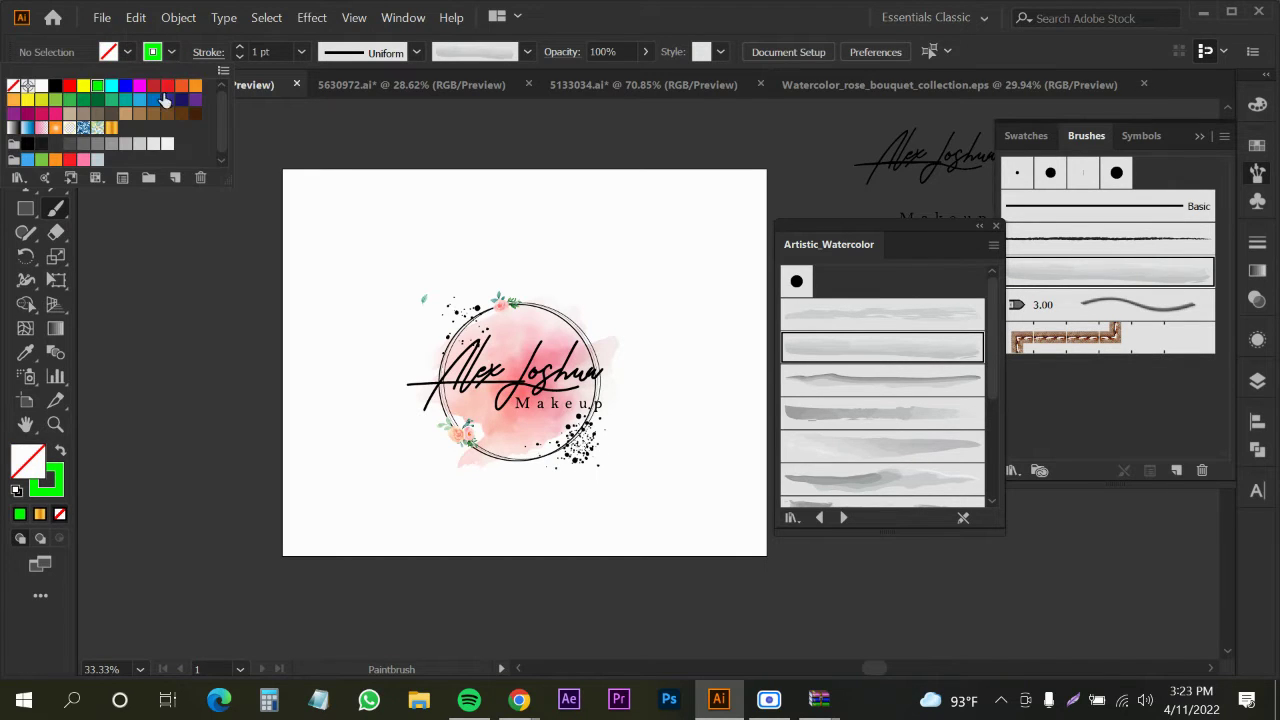
{"action": "left_click", "coordinate": [192, 89]}
Paint several test watercolour strokes above the logo, then undo them
{"action": "scroll", "coordinate": [420, 215], "scroll_direction": "up", "scroll_amount": 3}
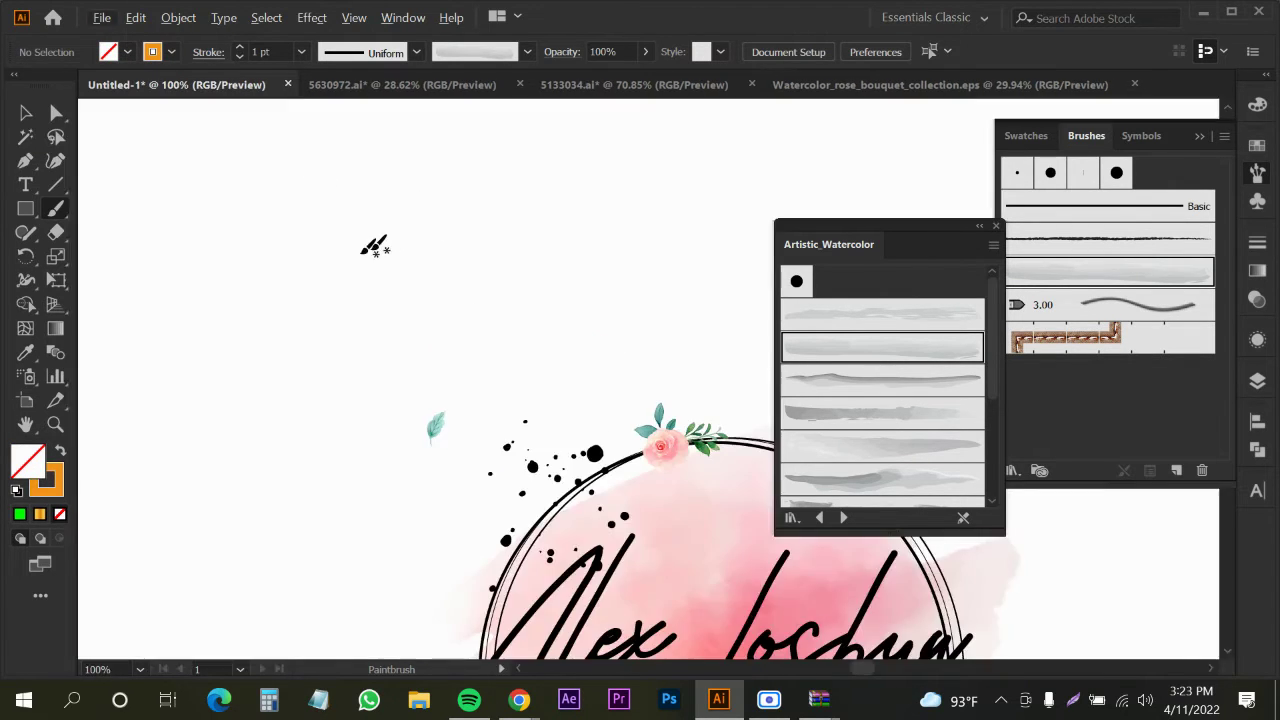
{"action": "left_click_drag", "start_coordinate": [420, 209], "coordinate": [760, 176]}
{"action": "scroll", "coordinate": [543, 243], "scroll_direction": "down", "scroll_amount": 3}
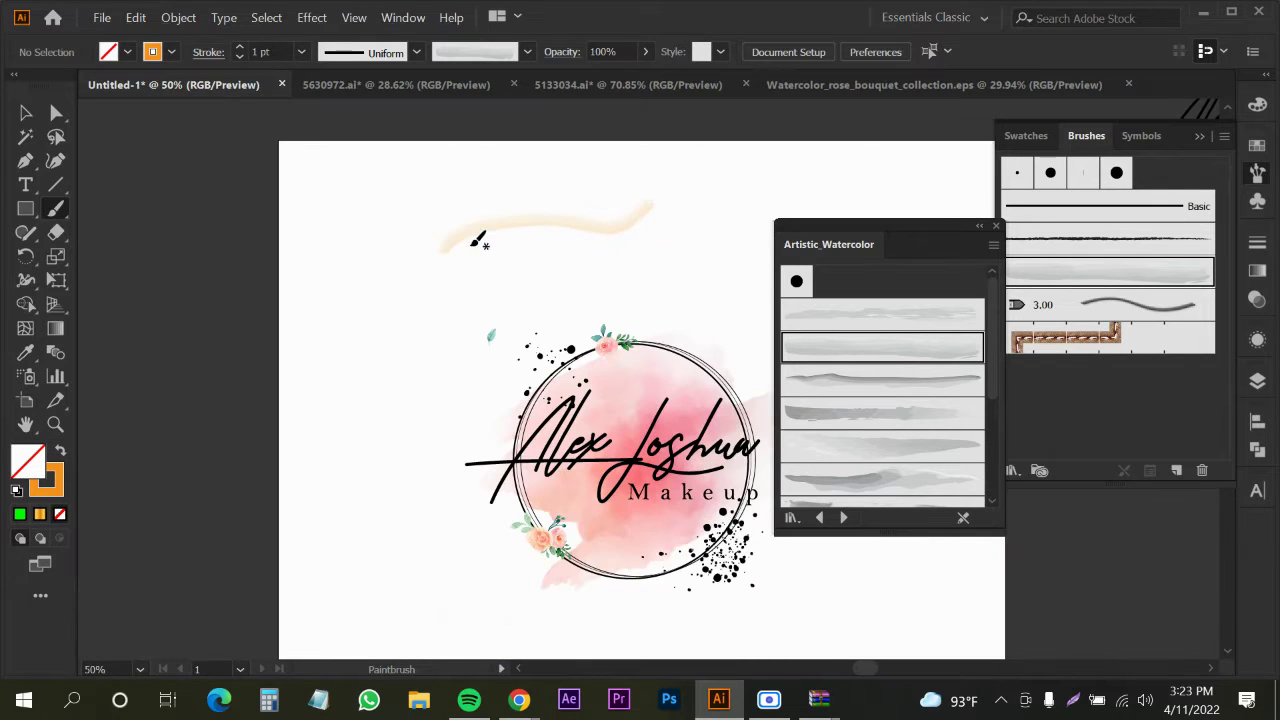
{"action": "left_click_drag", "start_coordinate": [453, 207], "coordinate": [630, 188]}
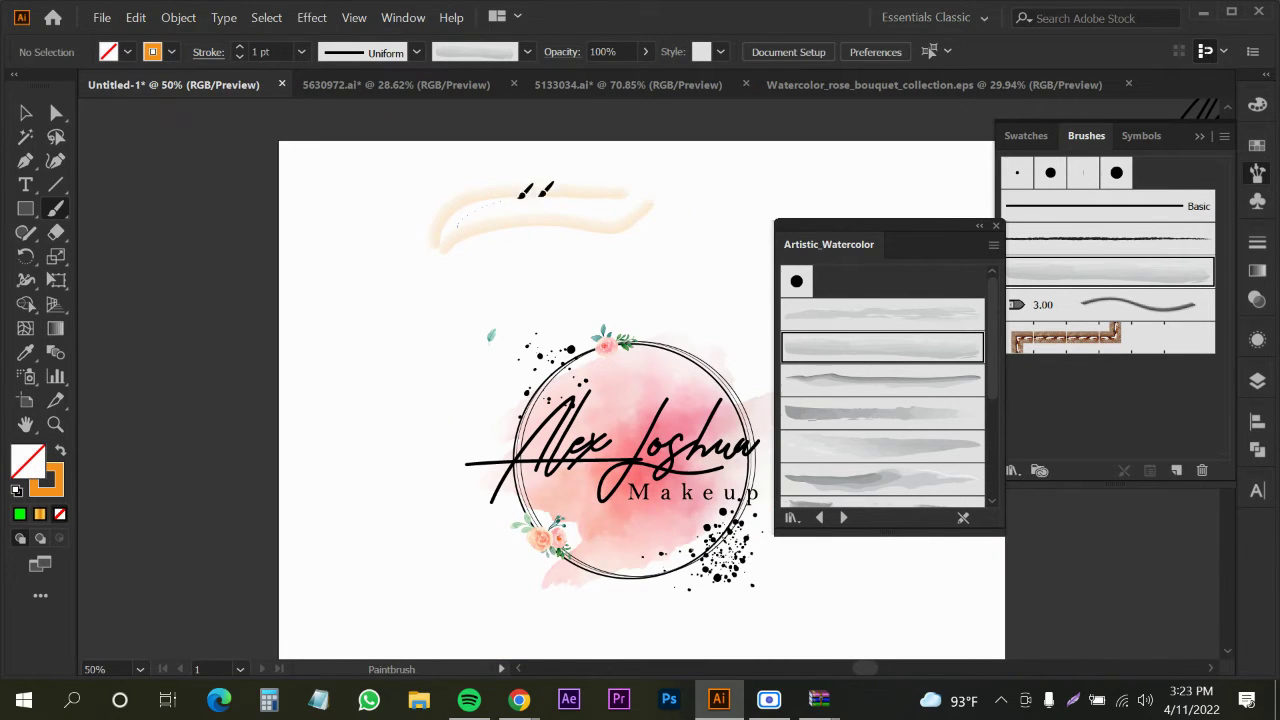
{"action": "mouse_move", "coordinate": [520, 192]}
{"action": "left_mouse_down"}
{"action": "mouse_move", "coordinate": [635, 190]}
{"action": "mouse_move", "coordinate": [632, 203]}
{"action": "left_mouse_up"}
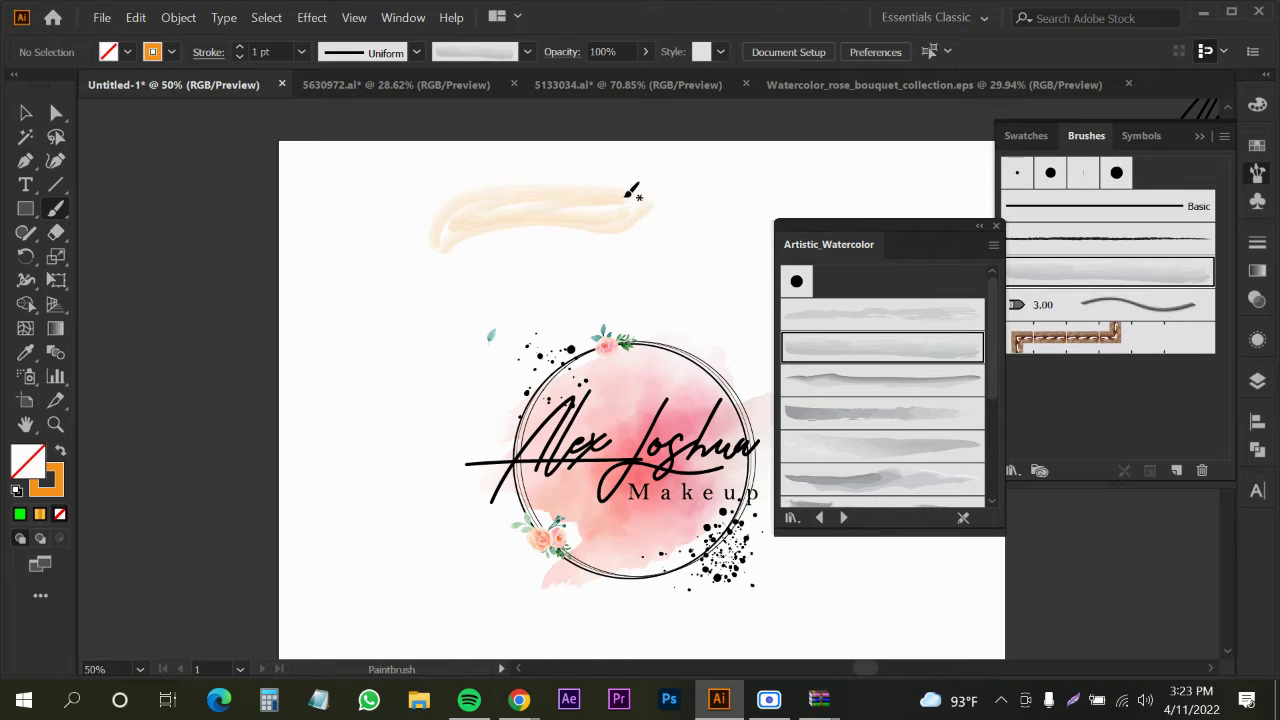
{"action": "left_click_drag", "start_coordinate": [515, 224], "coordinate": [755, 230]}
{"action": "left_click_drag", "start_coordinate": [660, 195], "coordinate": [662, 194]}
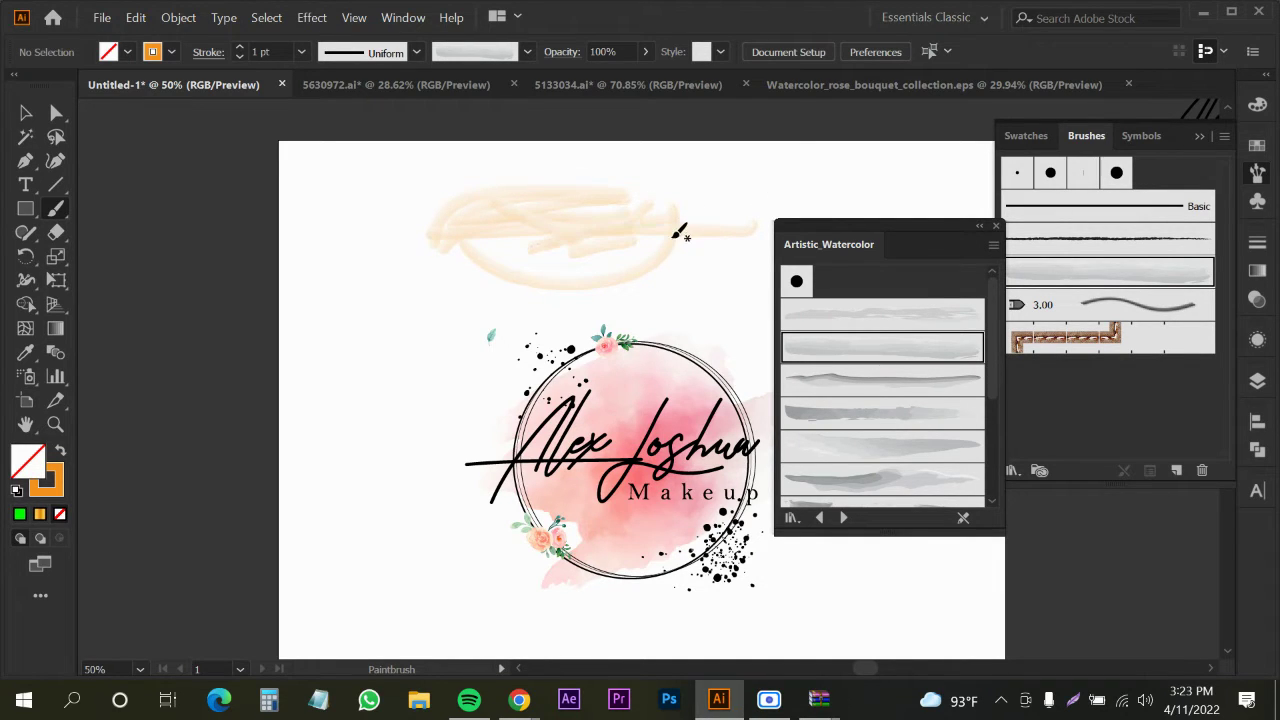
{"action": "key", "text": "ctrl+z"}
{"action": "key", "text": "ctrl+z"}
{"action": "key", "text": "ctrl+z"}
{"action": "key", "text": "ctrl+z"}
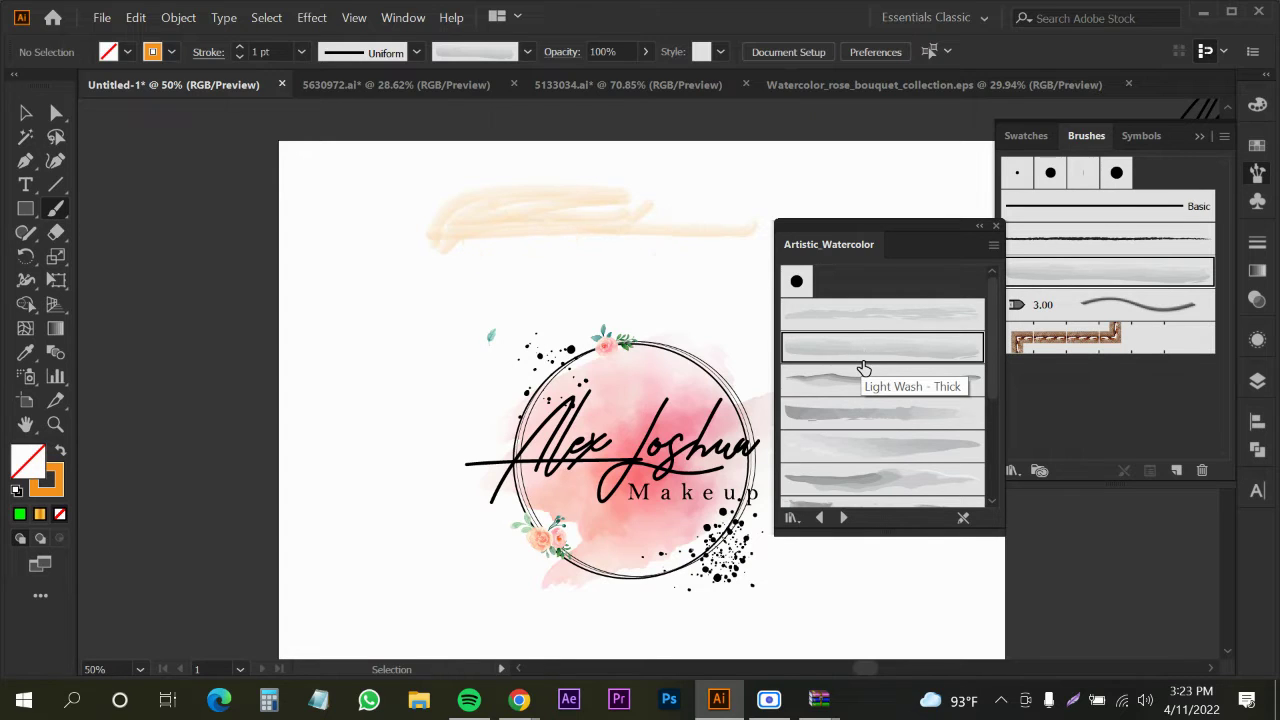
{"action": "key", "text": "ctrl+z"}
{"action": "key", "text": "ctrl+z"}
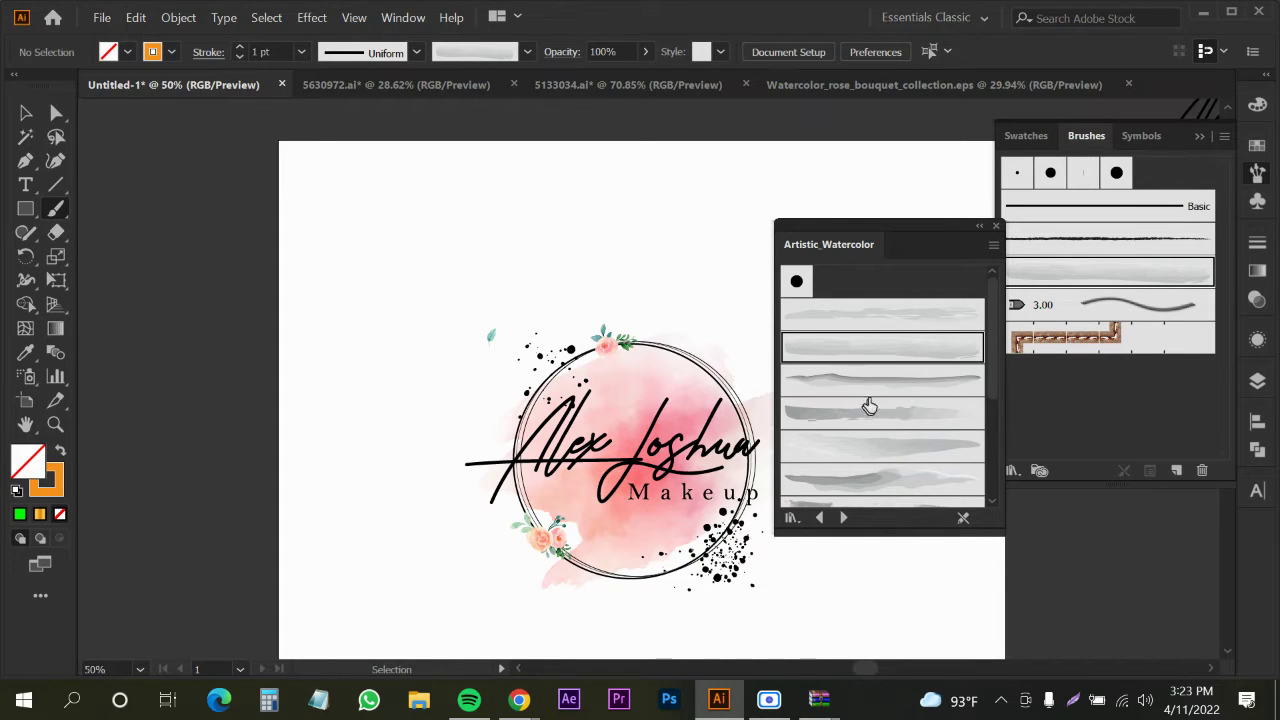
Test the Watercolor - Wet brush with two strokes, undo them, and return to the Selection tool
{"action": "left_click", "coordinate": [860, 450]}
{"action": "left_click", "coordinate": [855, 486]}
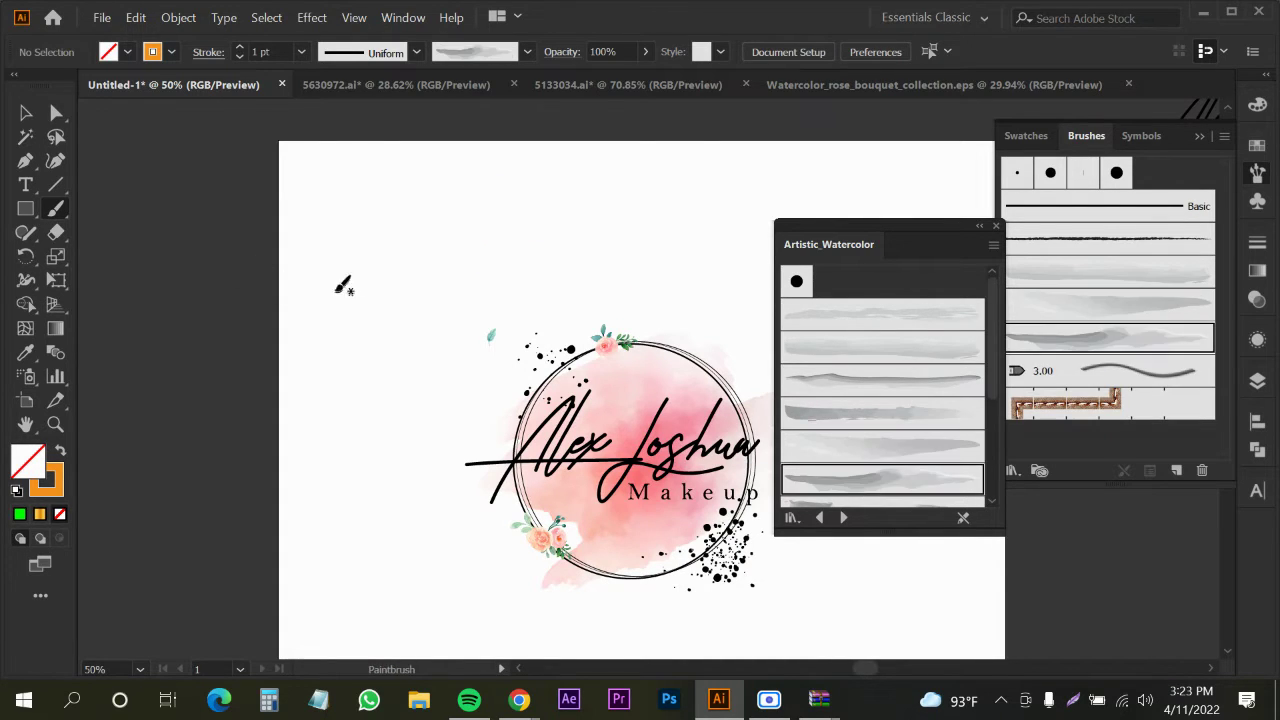
{"action": "left_click_drag", "start_coordinate": [338, 290], "coordinate": [556, 192]}
{"action": "left_click_drag", "start_coordinate": [346, 279], "coordinate": [528, 215]}
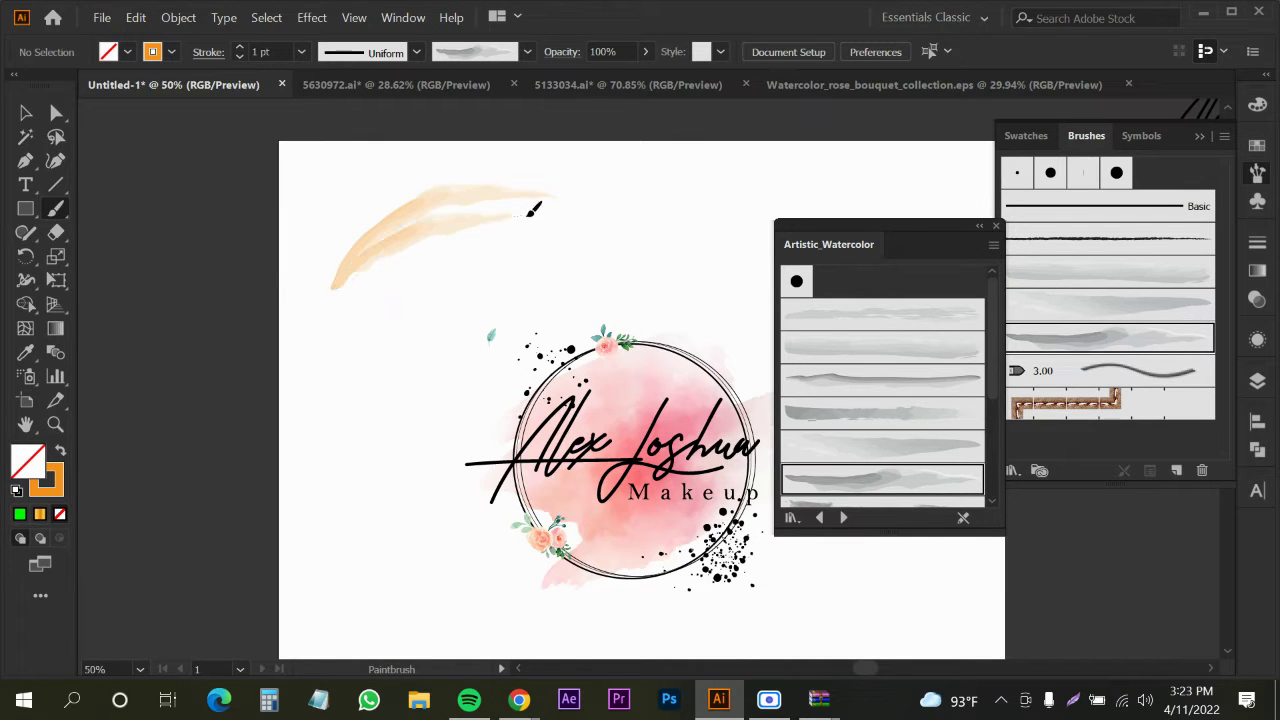
{"action": "key", "text": "ctrl+z"}
{"action": "key", "text": "ctrl+z"}
{"action": "scroll", "coordinate": [399, 290], "scroll_direction": "down", "scroll_amount": 3}
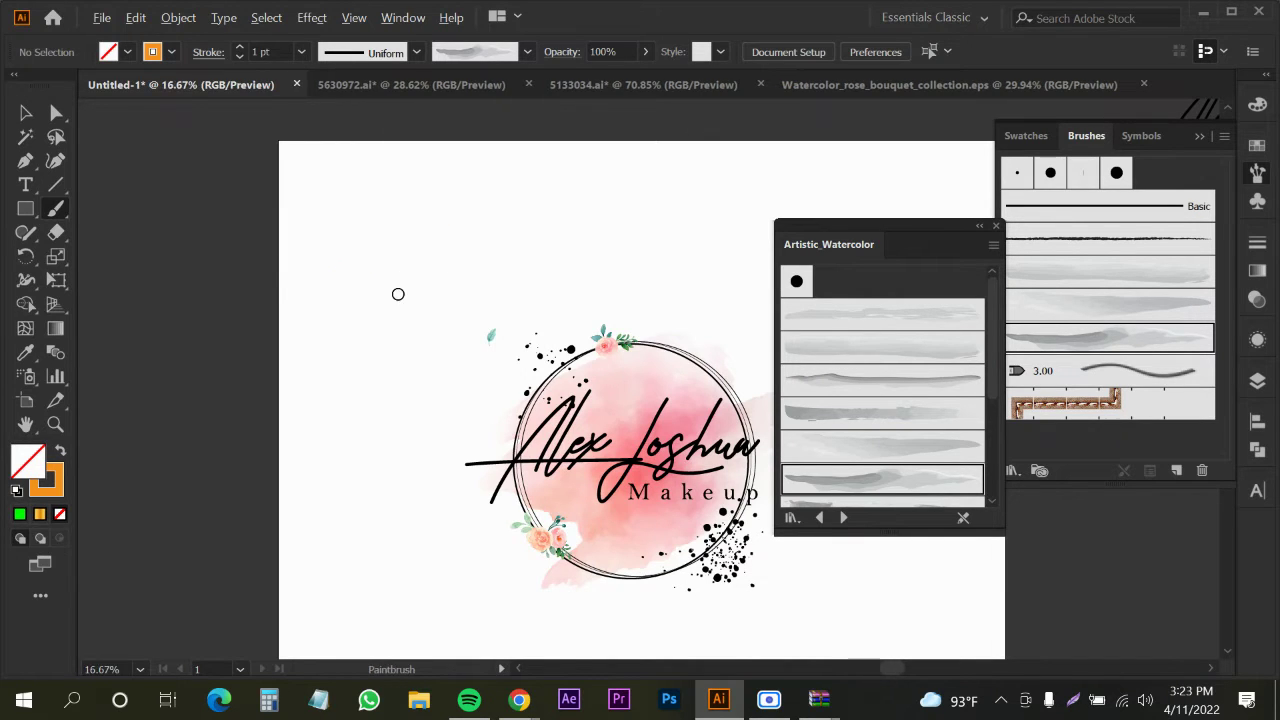
{"action": "key", "text": "v"}
{"action": "scroll", "coordinate": [492, 312], "scroll_direction": "up", "scroll_amount": 3}
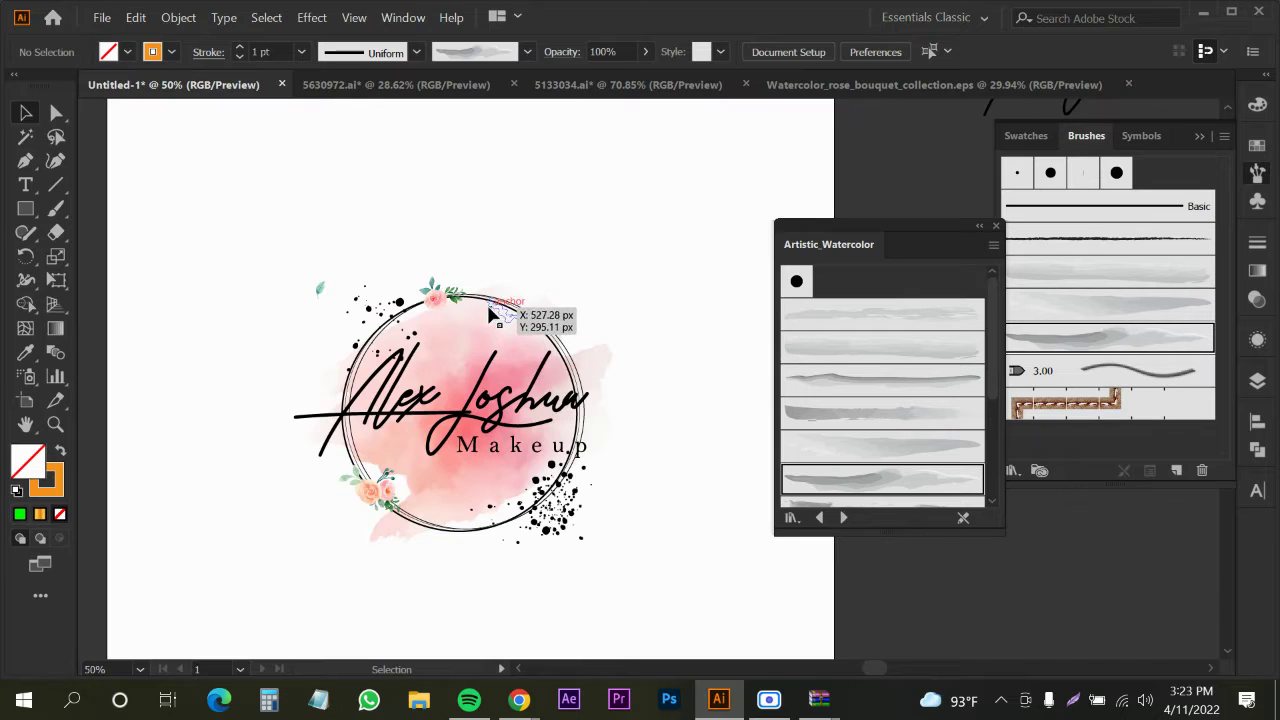
Apply the Watercolor - Thin brush to the ring around the name and reselect the ring group
{"action": "left_click", "coordinate": [481, 305]}
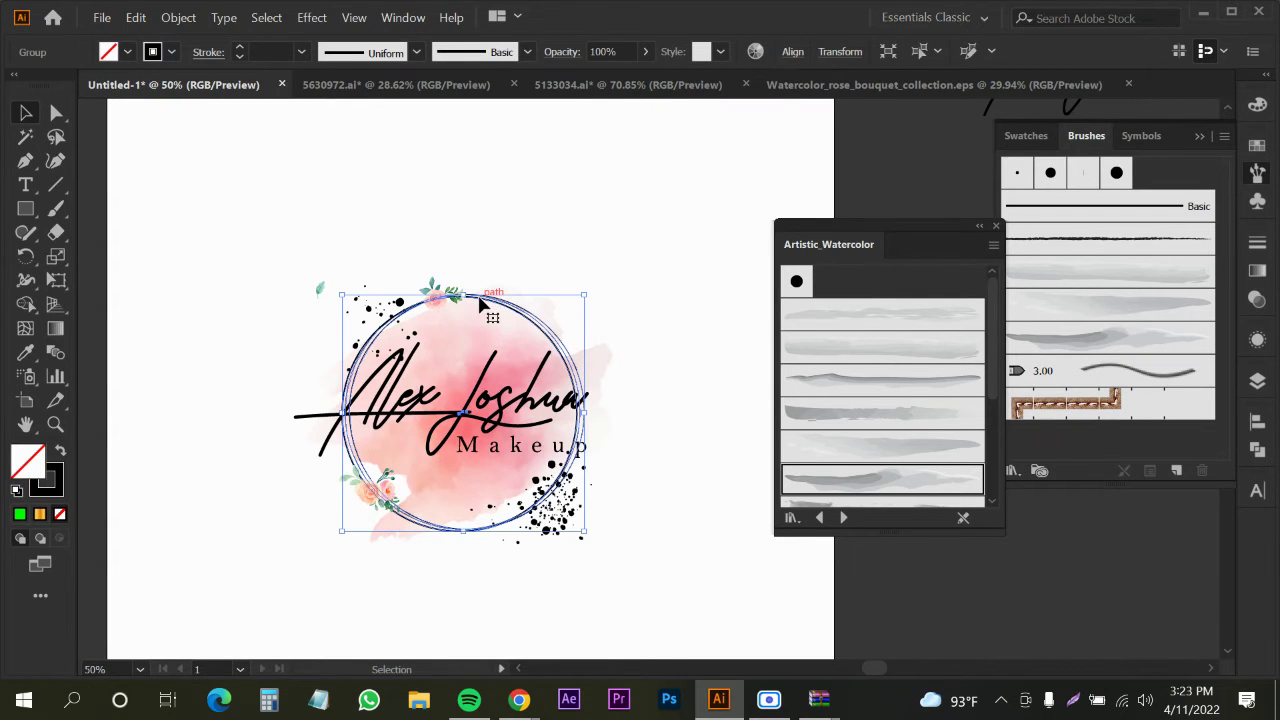
{"action": "left_click", "coordinate": [846, 413]}
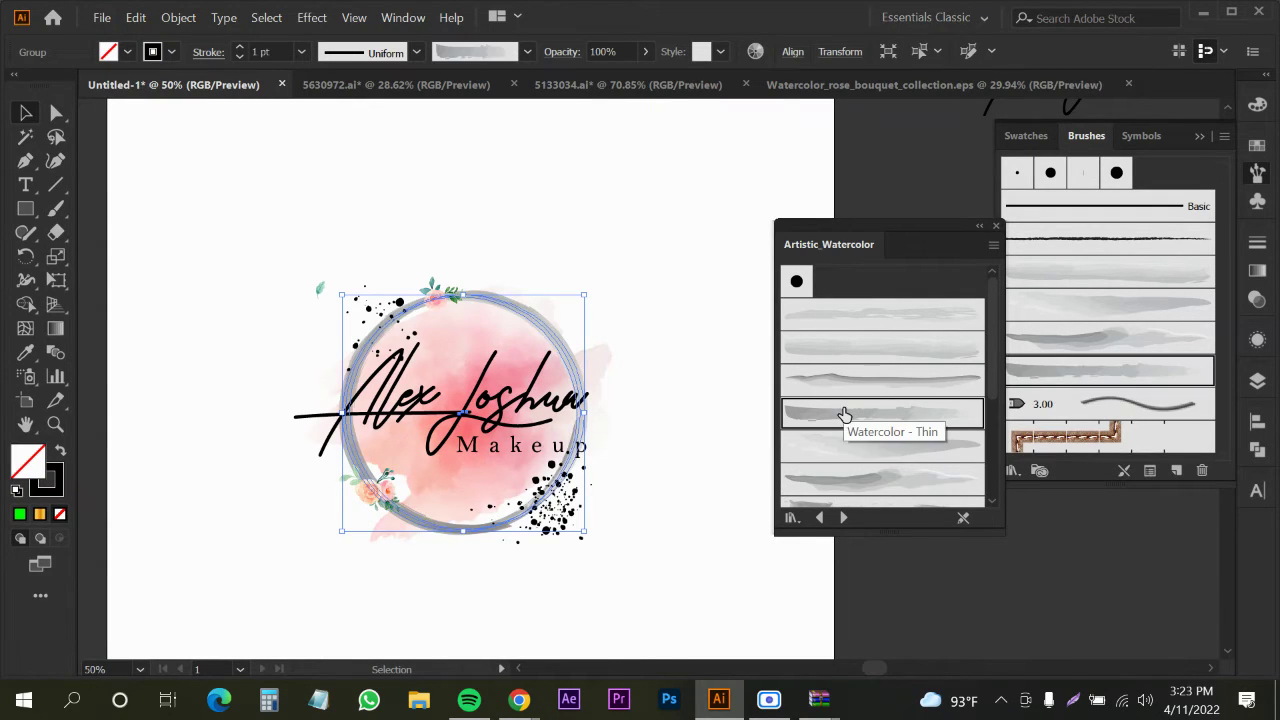
{"action": "left_click", "coordinate": [612, 248]}
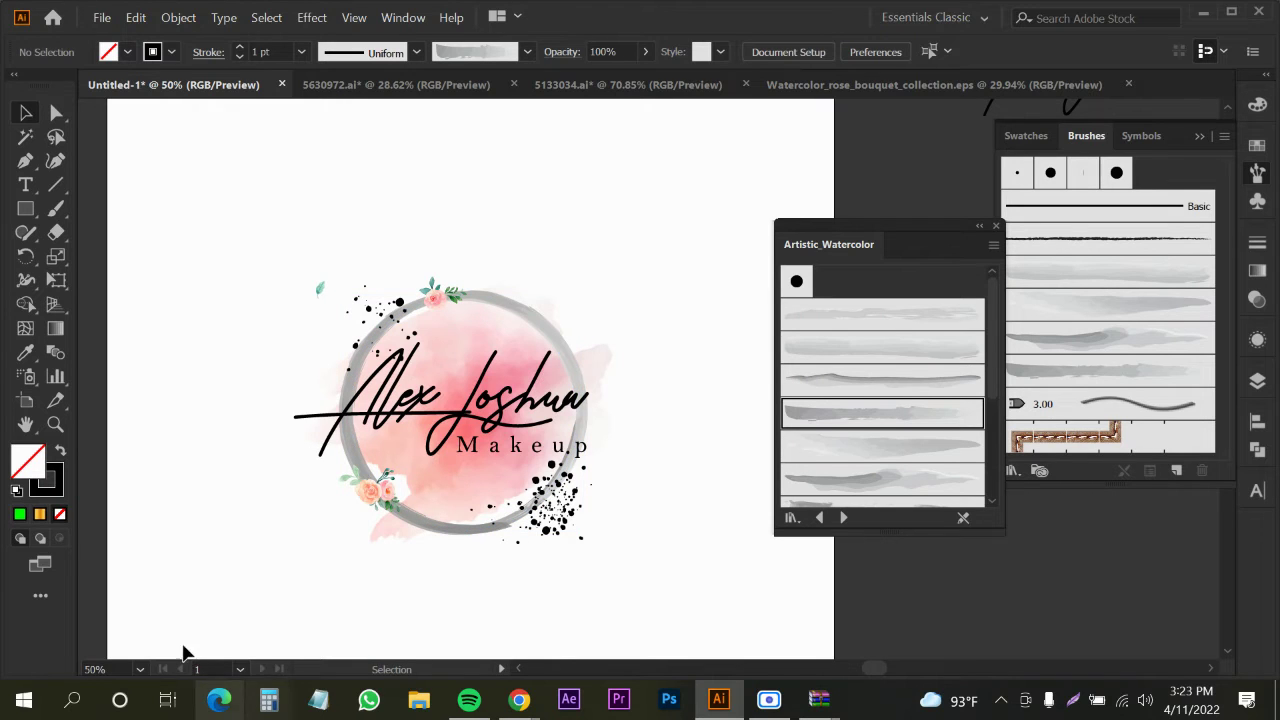
{"action": "scroll", "coordinate": [555, 348], "scroll_direction": "up", "scroll_amount": 3}
{"action": "left_click", "coordinate": [463, 313]}
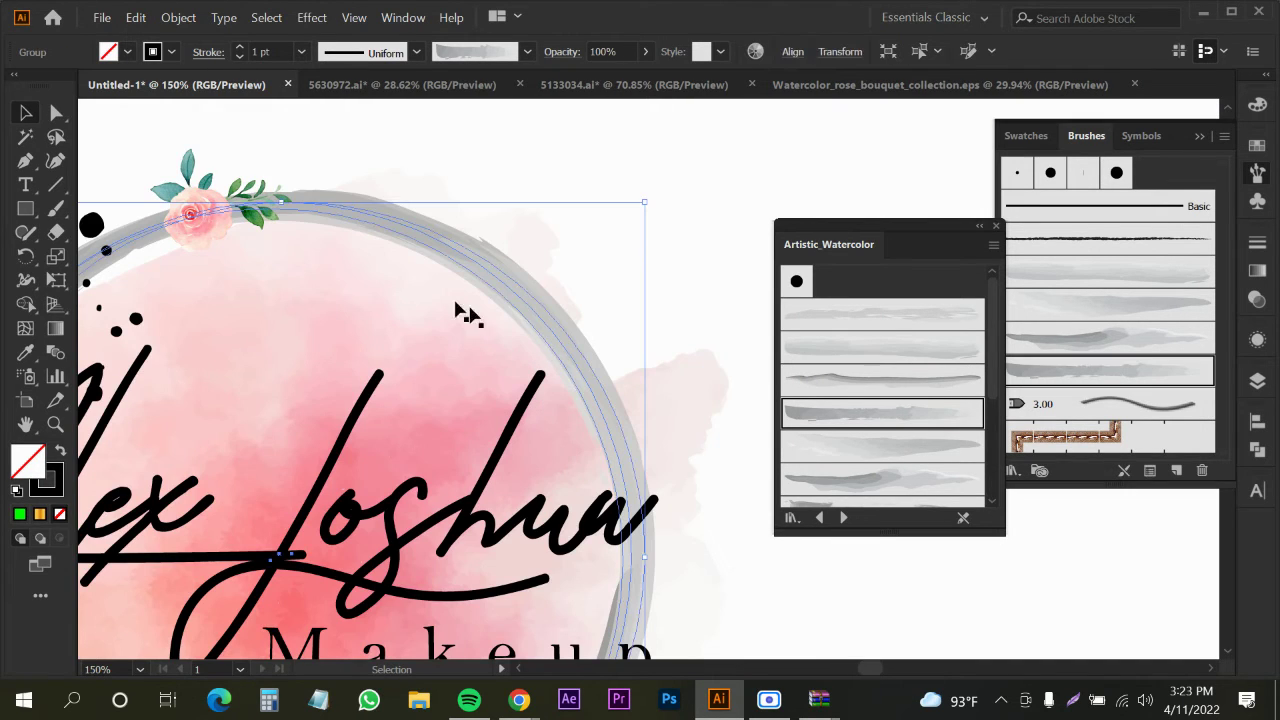
{"action": "scroll", "coordinate": [281, 53], "scroll_direction": "down", "scroll_amount": 3}
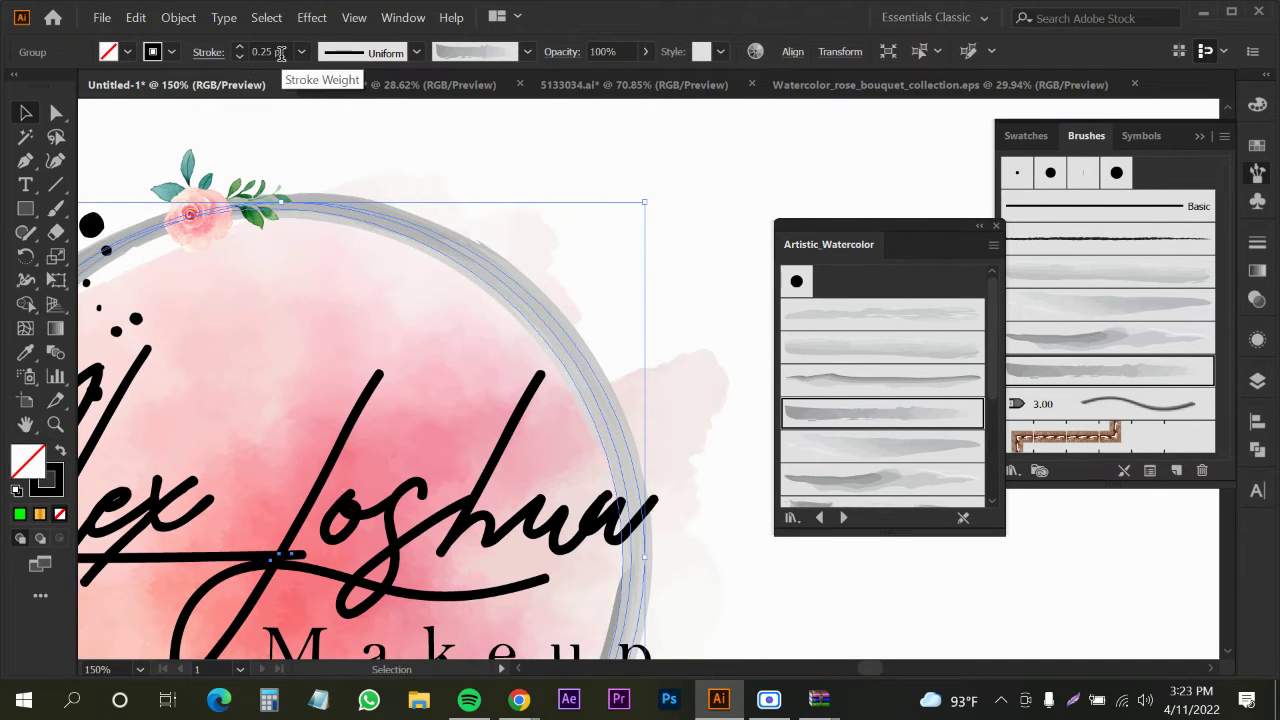
{"action": "left_click", "coordinate": [866, 184]}
{"action": "scroll", "coordinate": [622, 290], "scroll_direction": "down", "scroll_amount": 2}
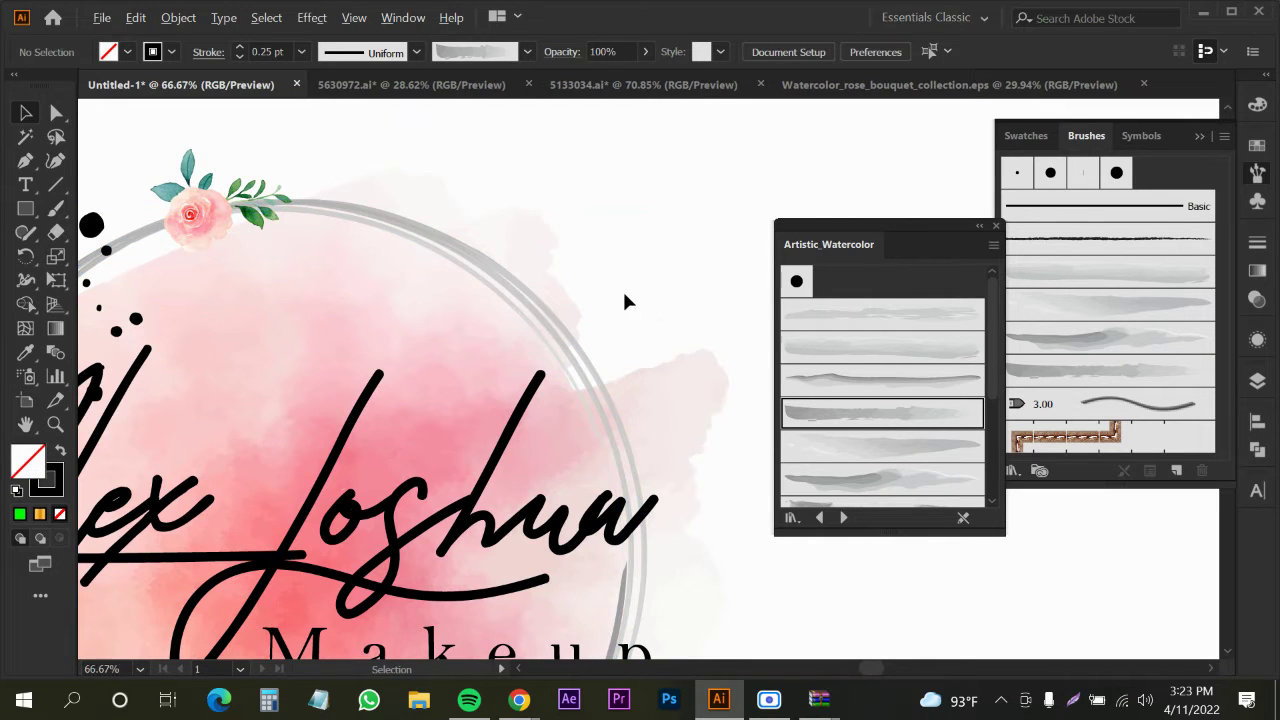
{"action": "left_click", "coordinate": [570, 295]}
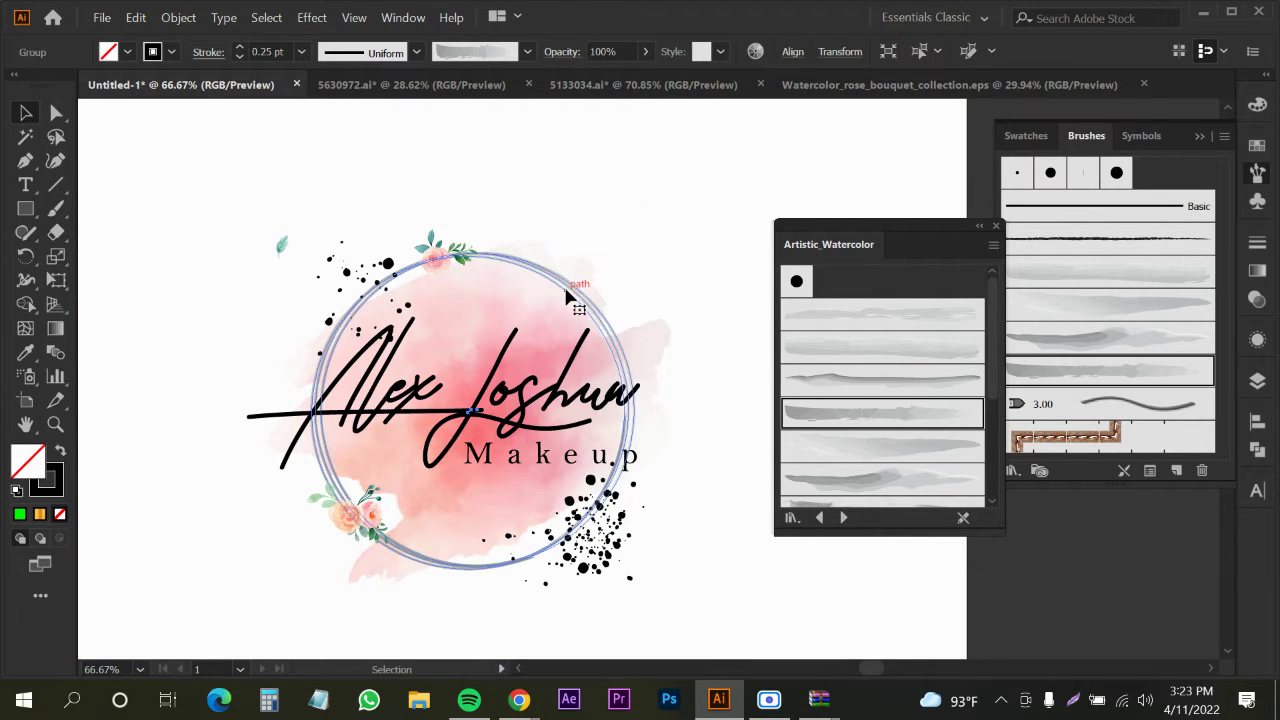
Eyedrop the pink from the watercolour blot and check its colour values
{"action": "left_click", "coordinate": [170, 52]}
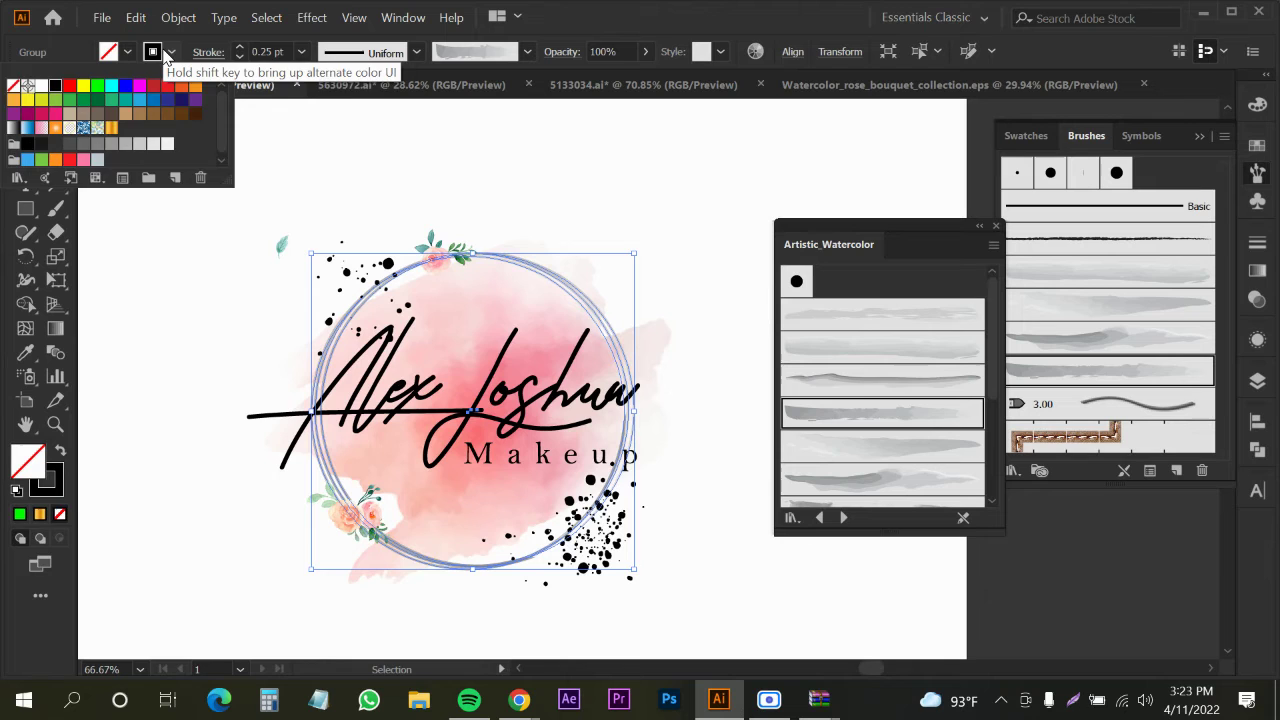
{"action": "left_click", "coordinate": [56, 484]}
{"action": "double_click", "coordinate": [60, 484]}
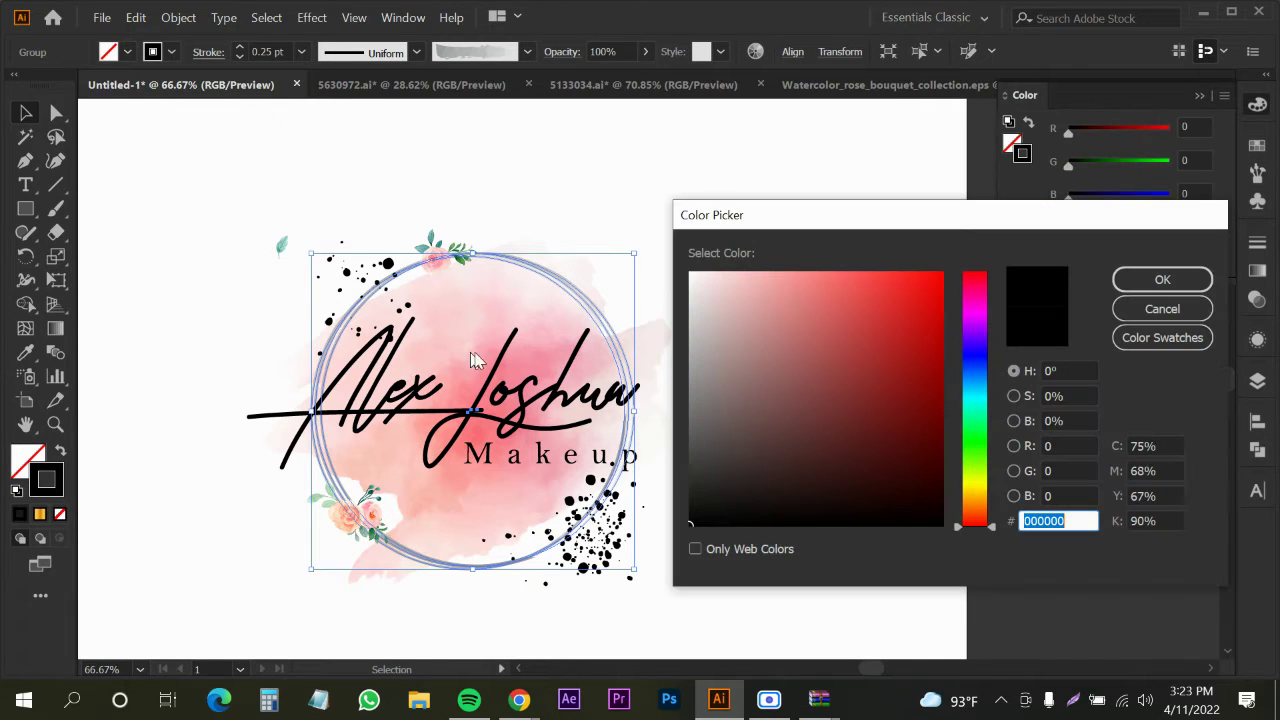
{"action": "left_click", "coordinate": [1159, 310]}
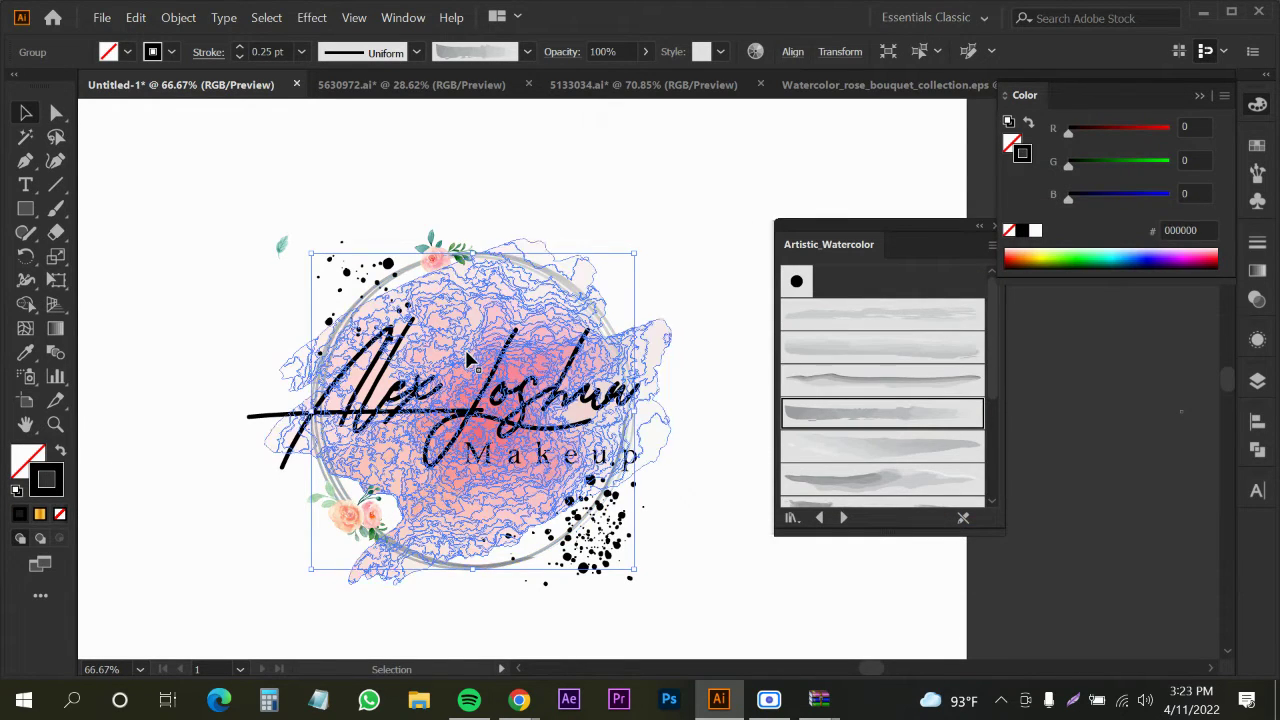
{"action": "left_click", "coordinate": [490, 345]}
{"action": "left_click", "coordinate": [691, 186]}
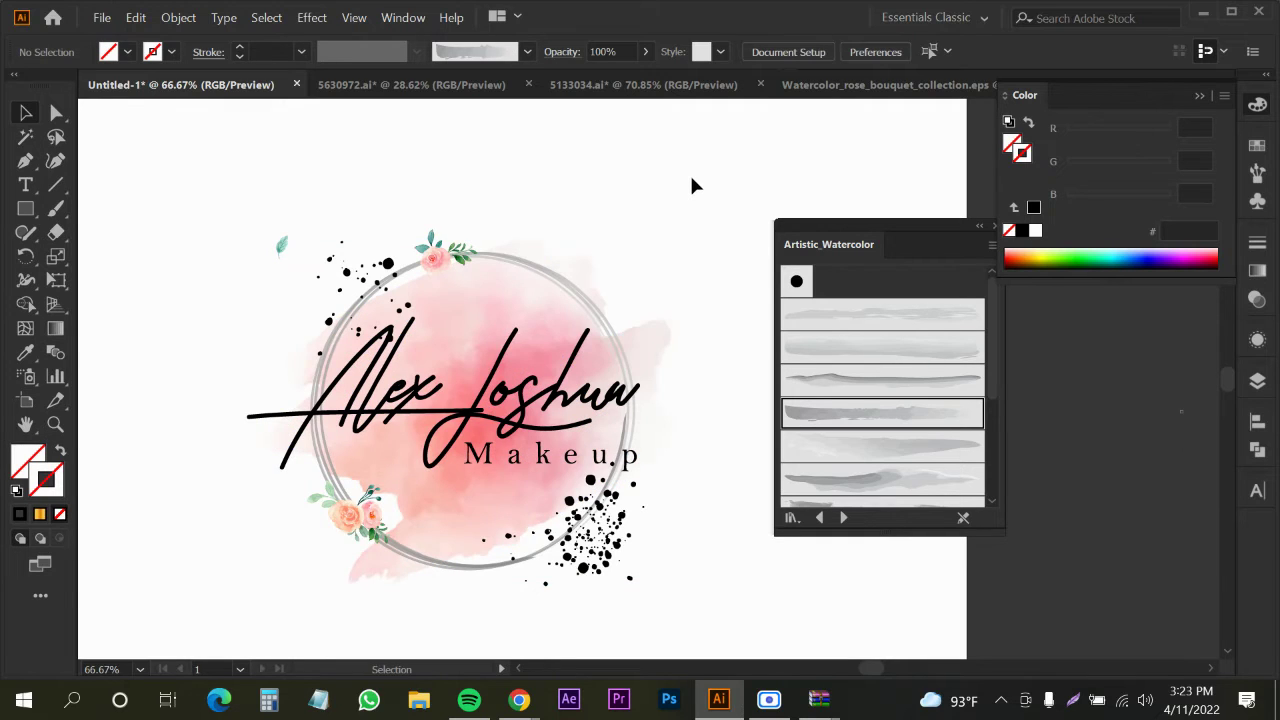
{"action": "key", "text": "i"}
{"action": "left_click", "coordinate": [467, 370]}
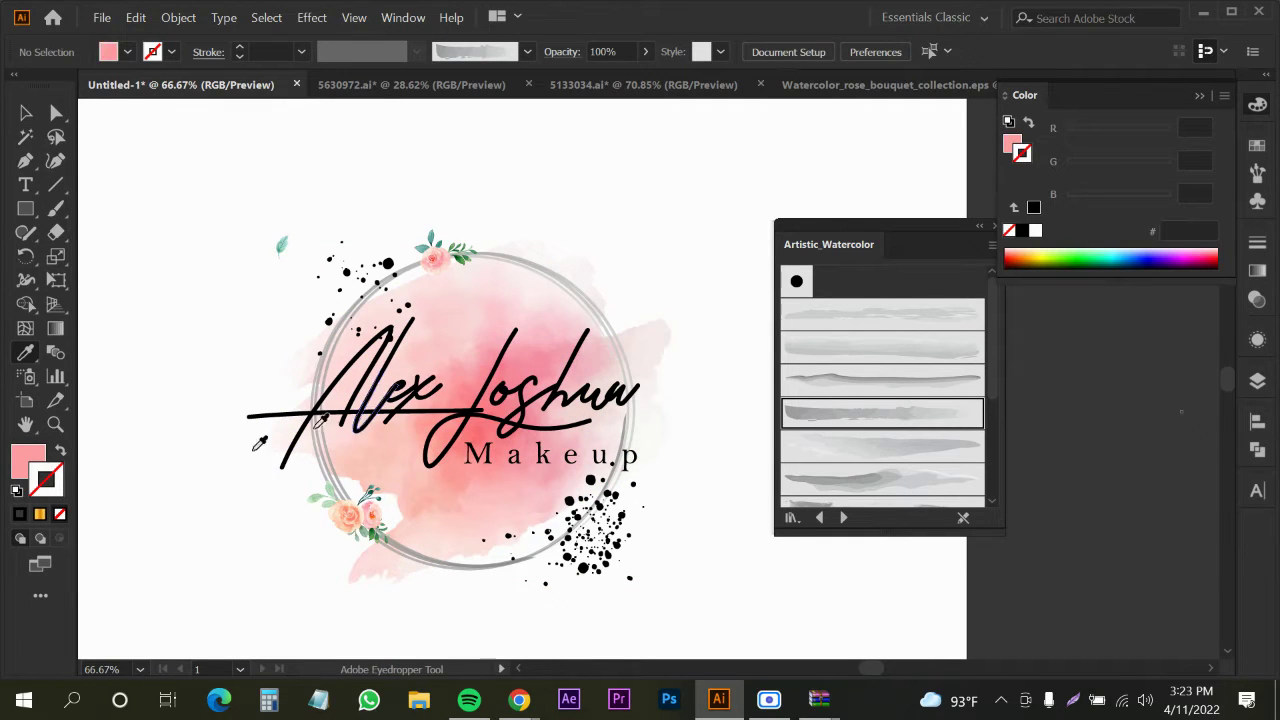
{"action": "double_click", "coordinate": [22, 466]}
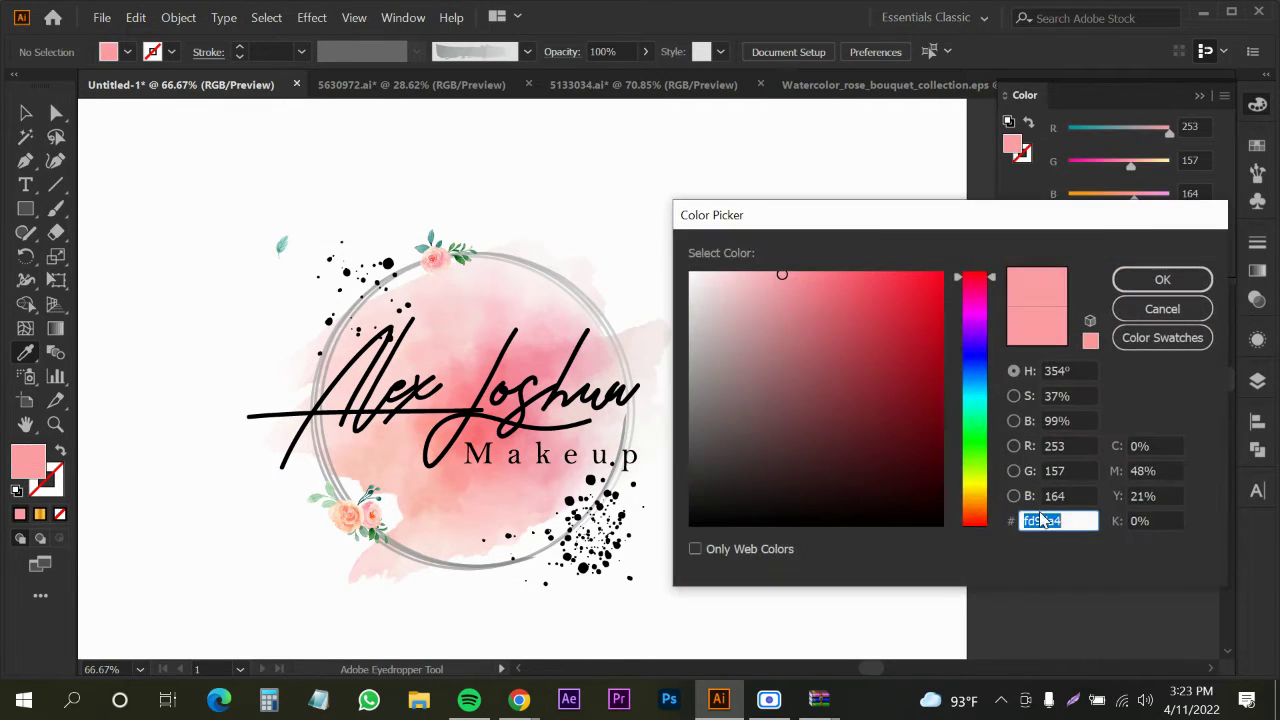
{"action": "left_click", "coordinate": [1195, 312]}
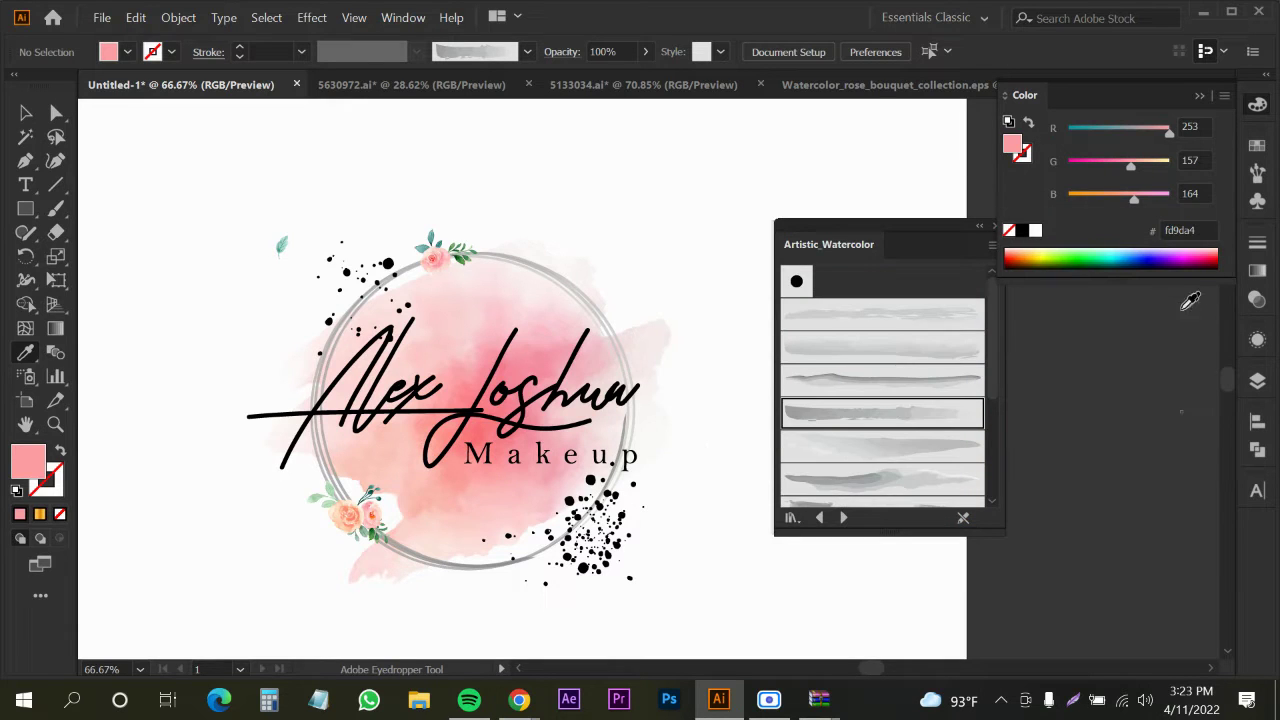
{"action": "key", "text": "v"}
Set the ring group's stroke colour to pink fd9da4
{"action": "left_click", "coordinate": [566, 300]}
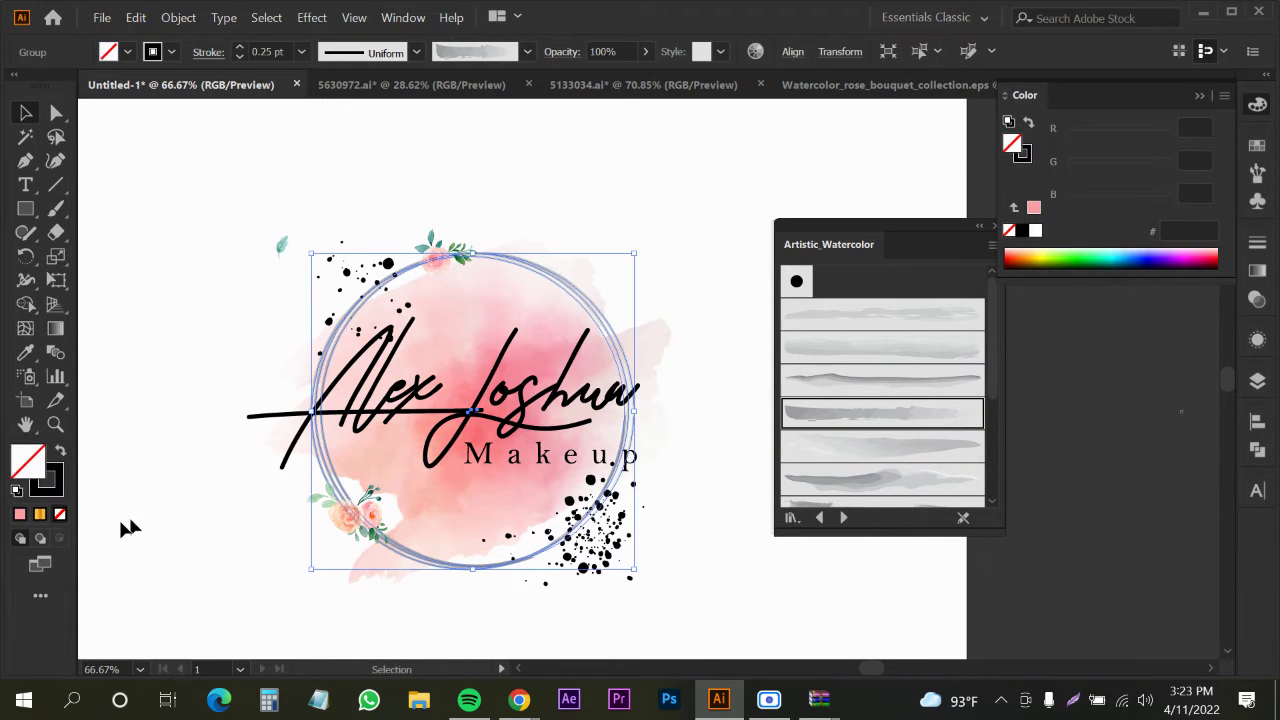
{"action": "double_click", "coordinate": [44, 479]}
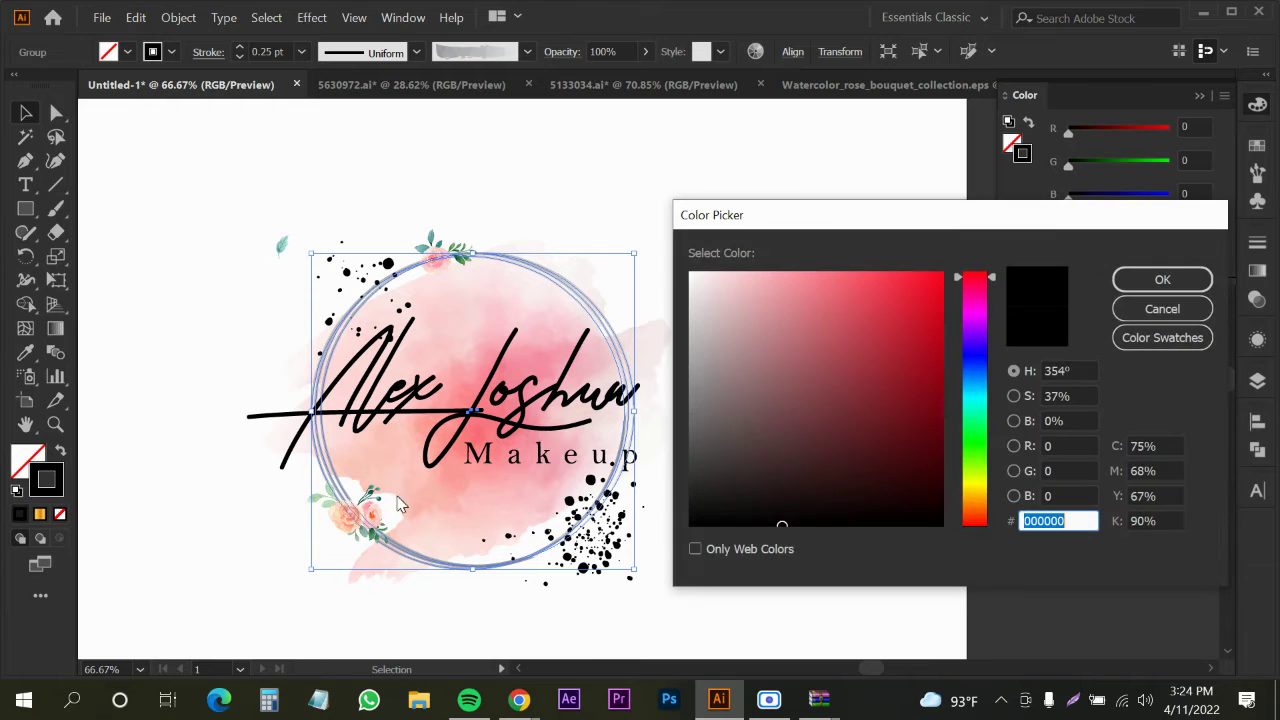
{"action": "type", "text": "fd9da4"}
{"action": "left_click", "coordinate": [1162, 279]}
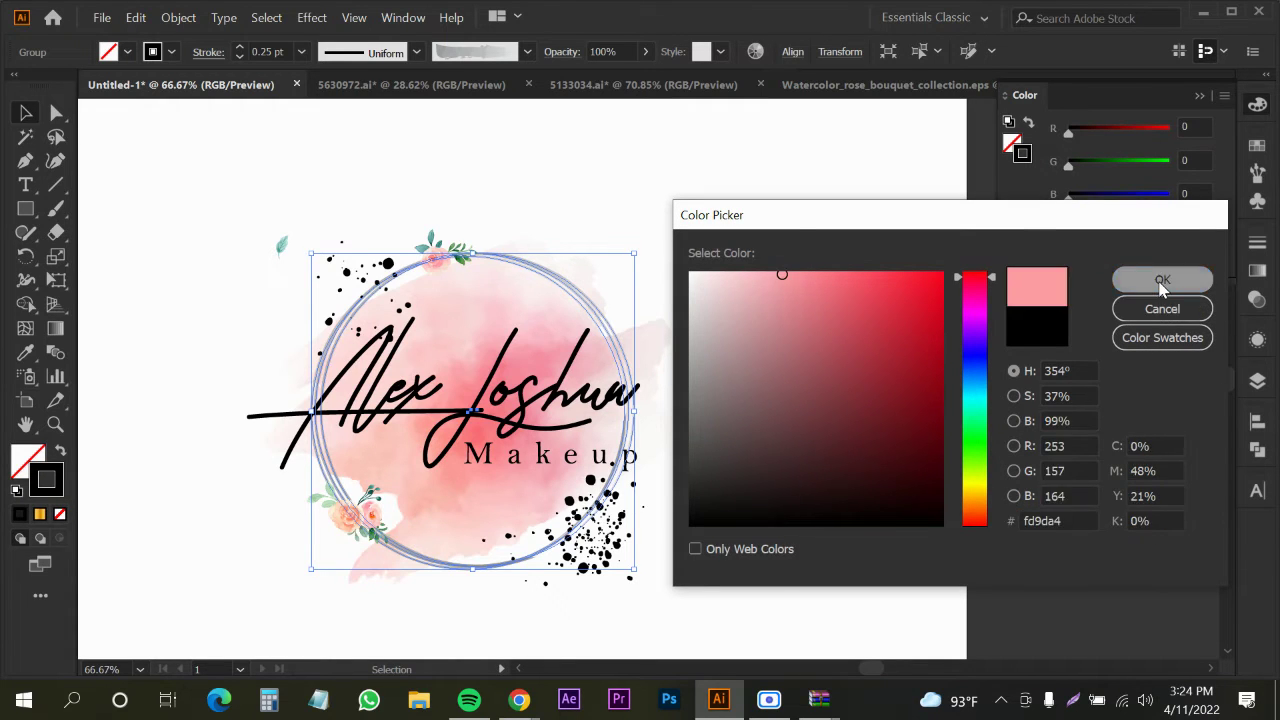
{"action": "left_click", "coordinate": [663, 206]}
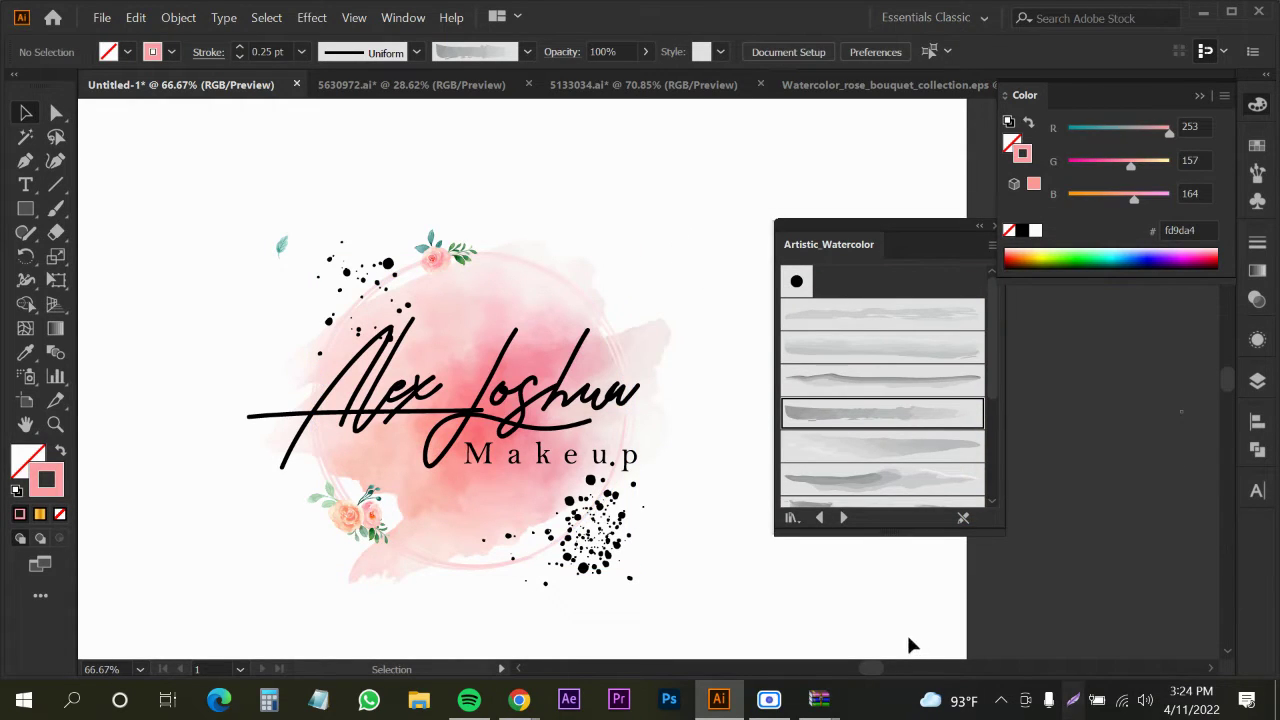
Sample the teal leaf colour onto the ring and swap fill and stroke
{"action": "left_click", "coordinate": [470, 570]}
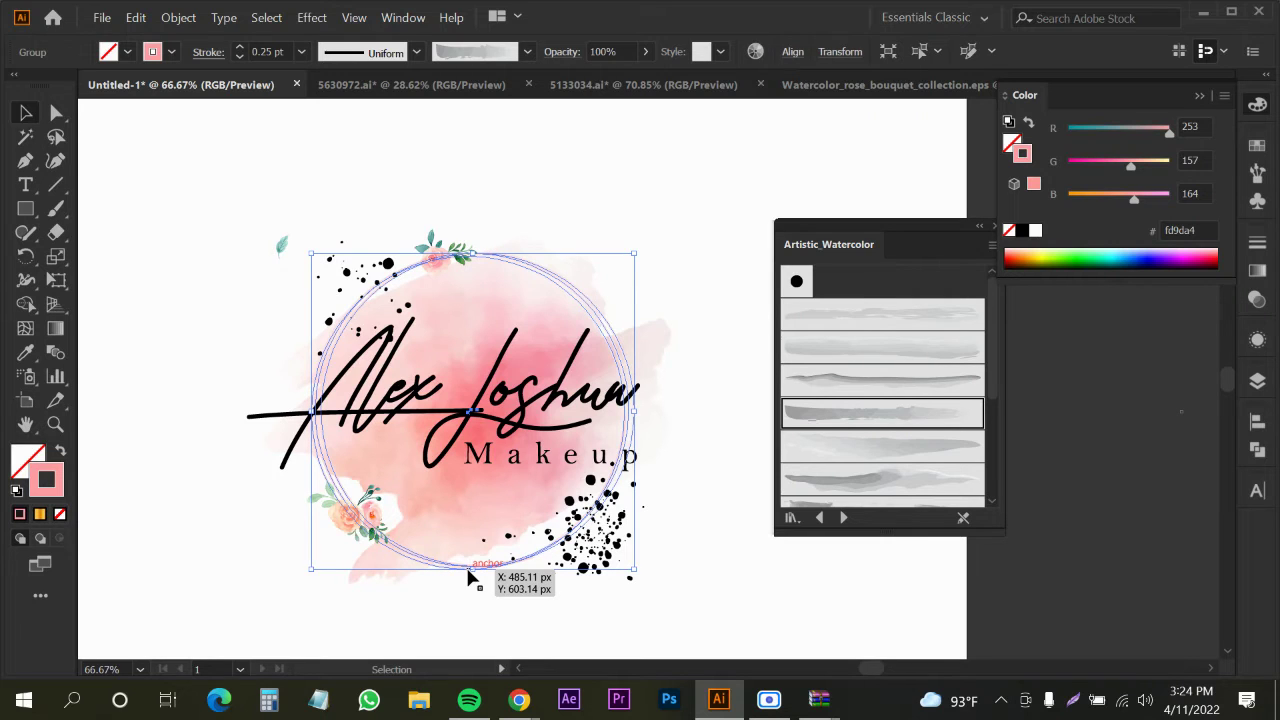
{"action": "key", "text": "i"}
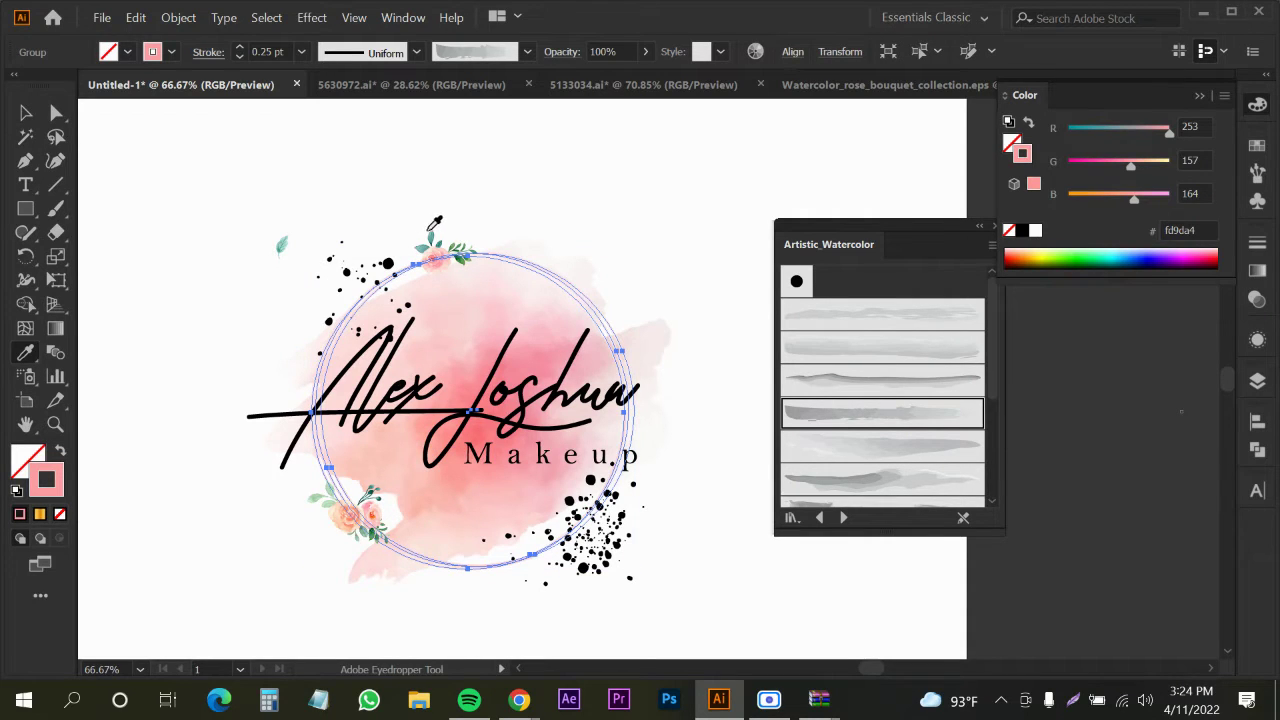
{"action": "left_click", "coordinate": [430, 234]}
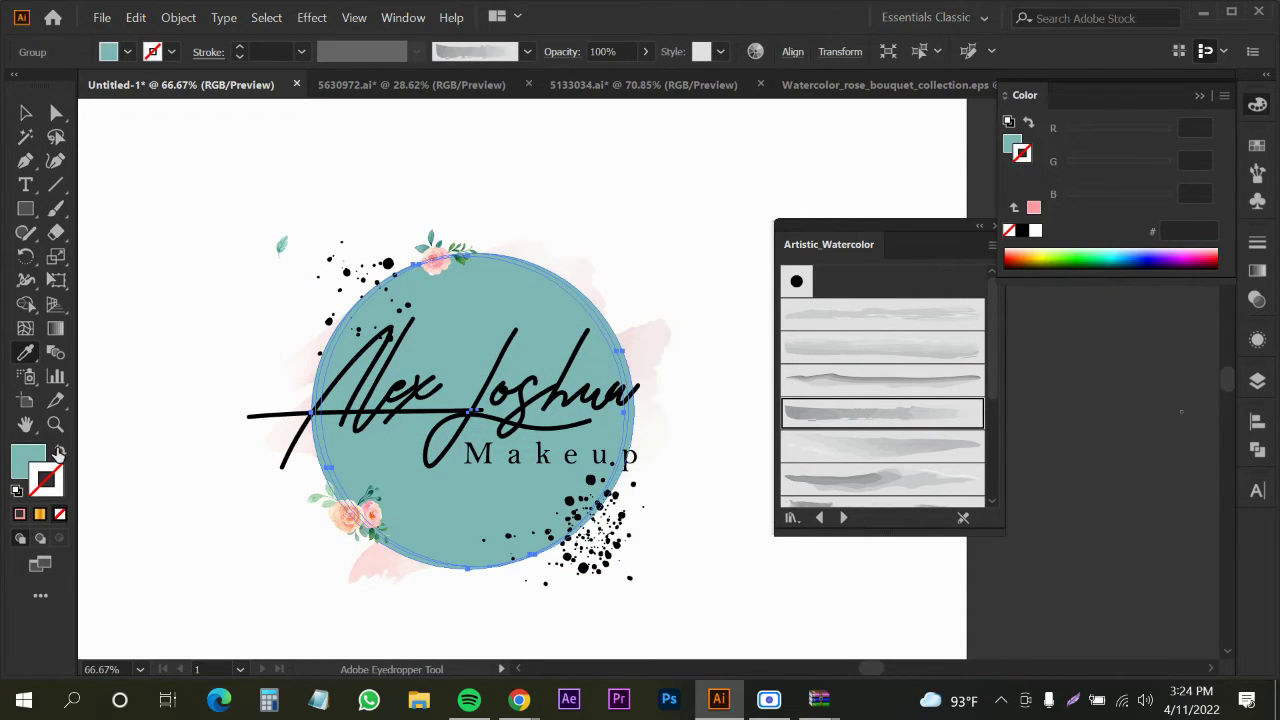
{"action": "left_click", "coordinate": [59, 453]}
Set the ring group's stroke colour to black
{"action": "left_click", "coordinate": [20, 115]}
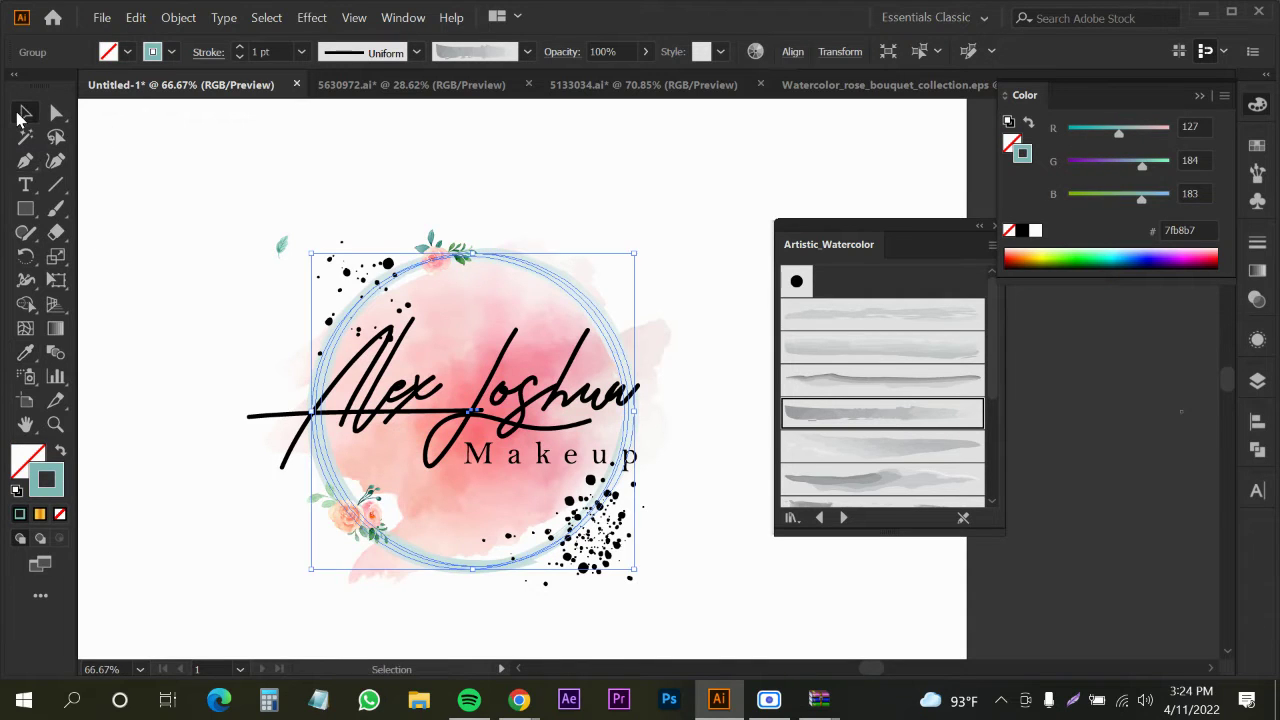
{"action": "left_click", "coordinate": [128, 204]}
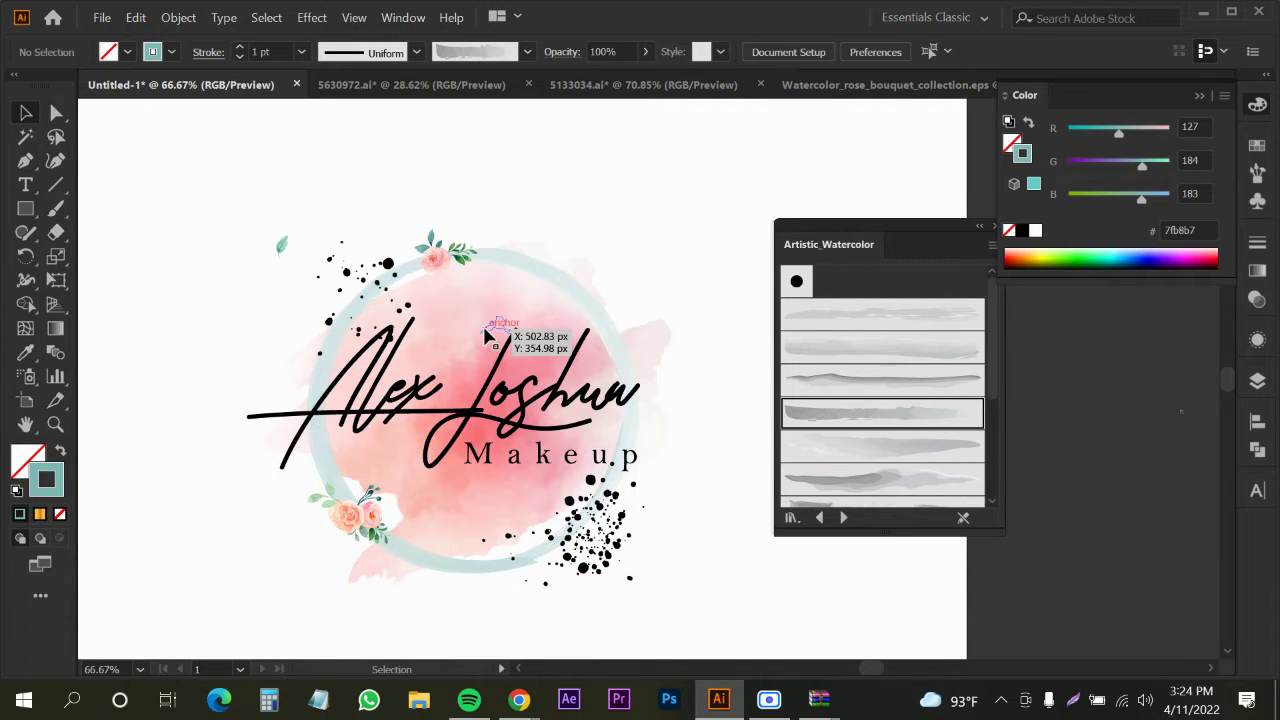
{"action": "left_click", "coordinate": [520, 268]}
{"action": "scroll", "coordinate": [484, 257], "scroll_direction": "up", "scroll_amount": 2}
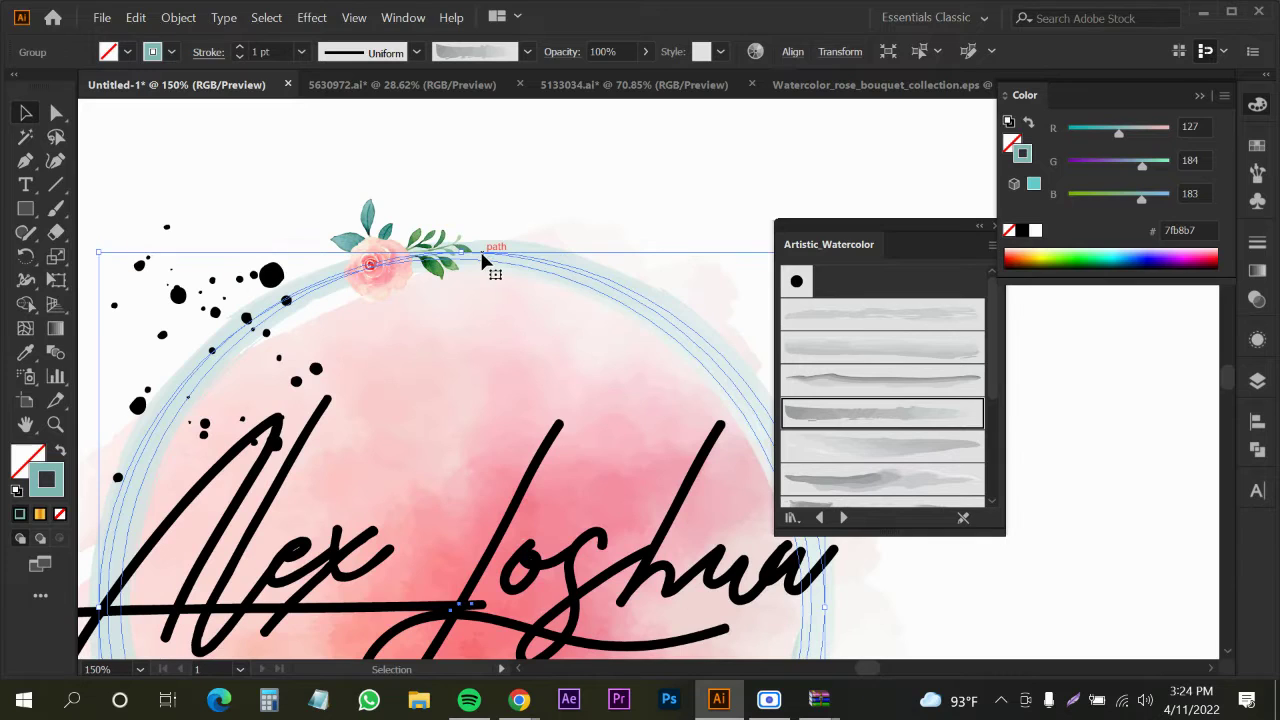
{"action": "left_click", "coordinate": [170, 53]}
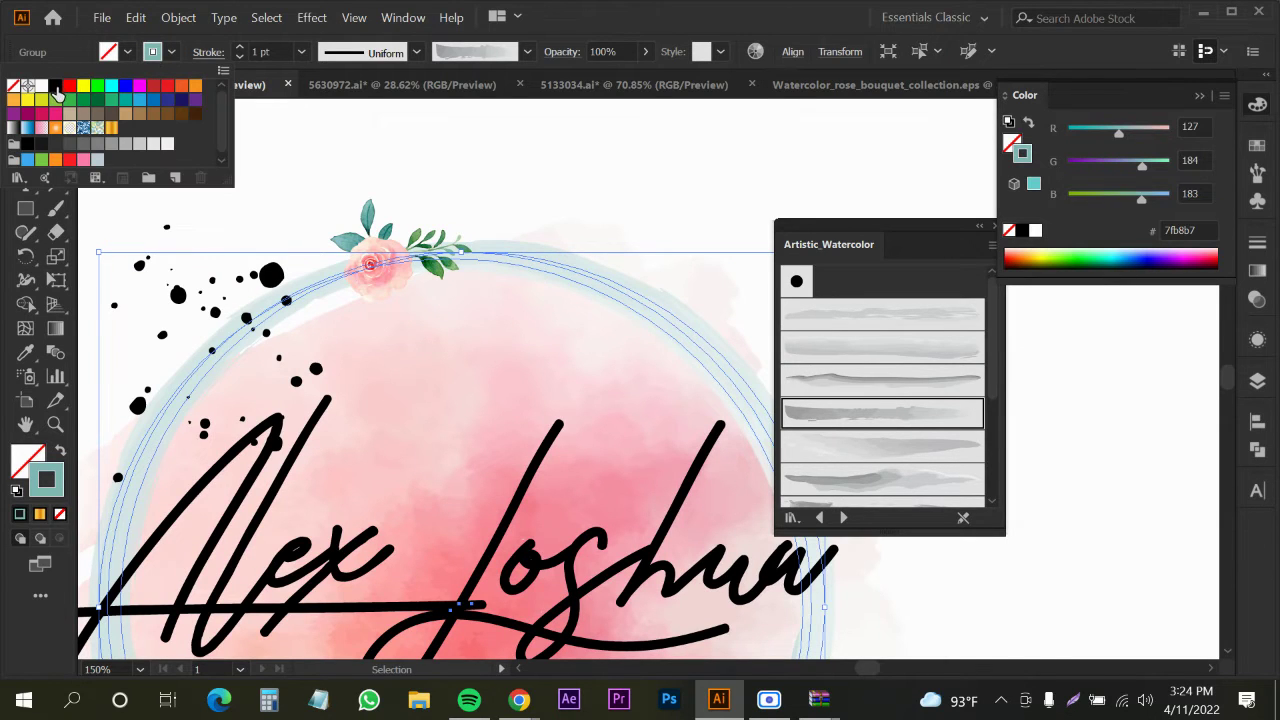
{"action": "left_click", "coordinate": [57, 90]}
{"action": "left_click", "coordinate": [528, 191]}
{"action": "left_click", "coordinate": [533, 191]}
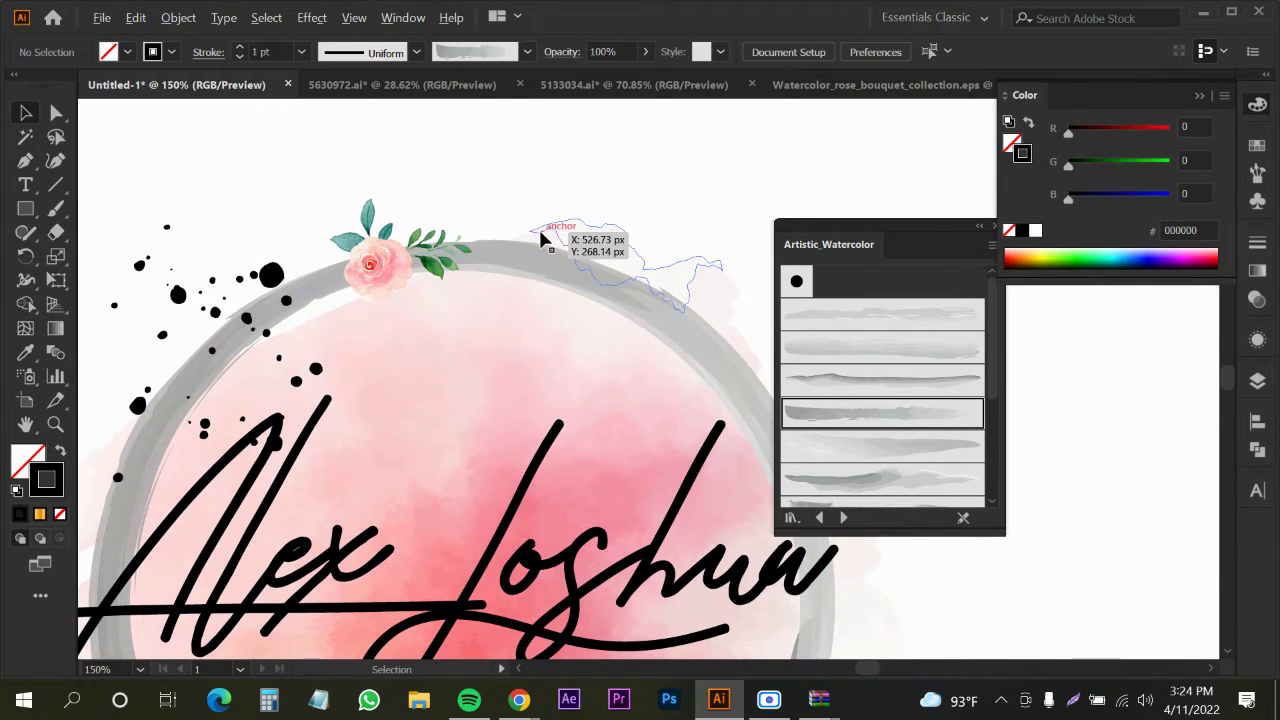
Give the ring the darkest watercolour brush at a 0.25 pt stroke weight
{"action": "scroll", "coordinate": [540, 232], "scroll_direction": "down", "scroll_amount": 2, "text": "alt"}
{"action": "left_click", "coordinate": [600, 283]}
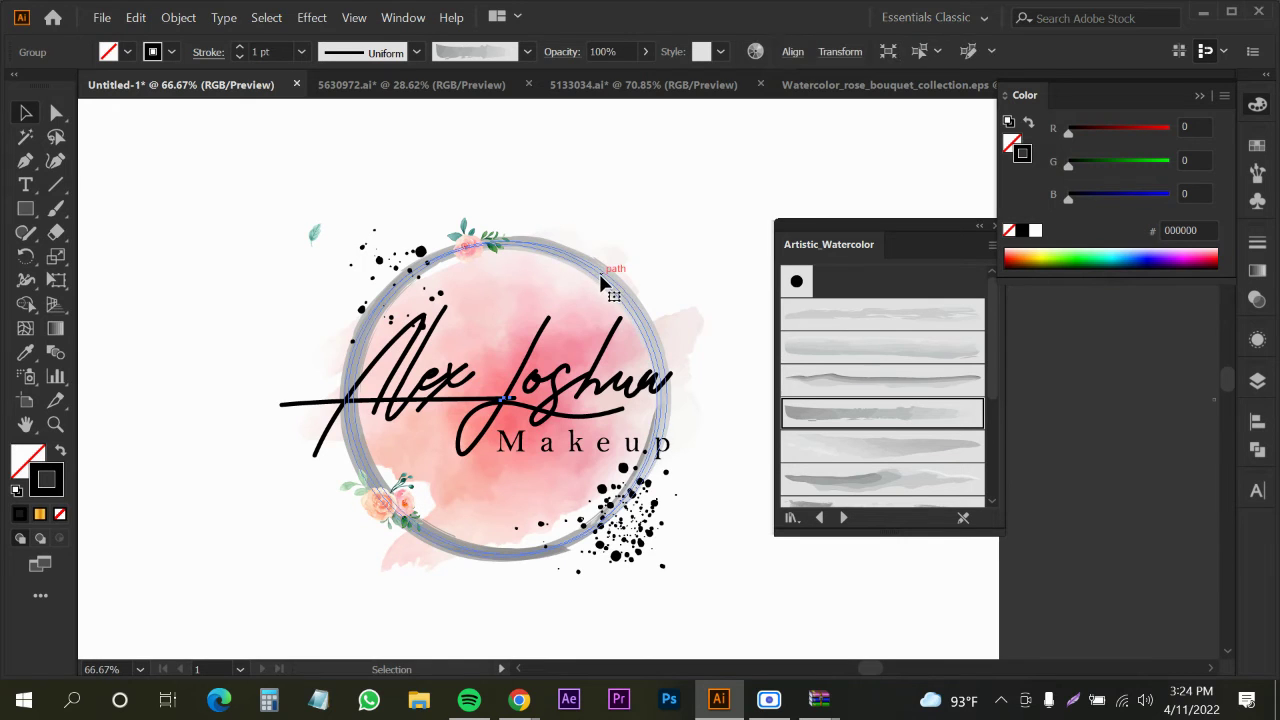
{"action": "scroll", "coordinate": [866, 388], "scroll_direction": "down", "scroll_amount": 3}
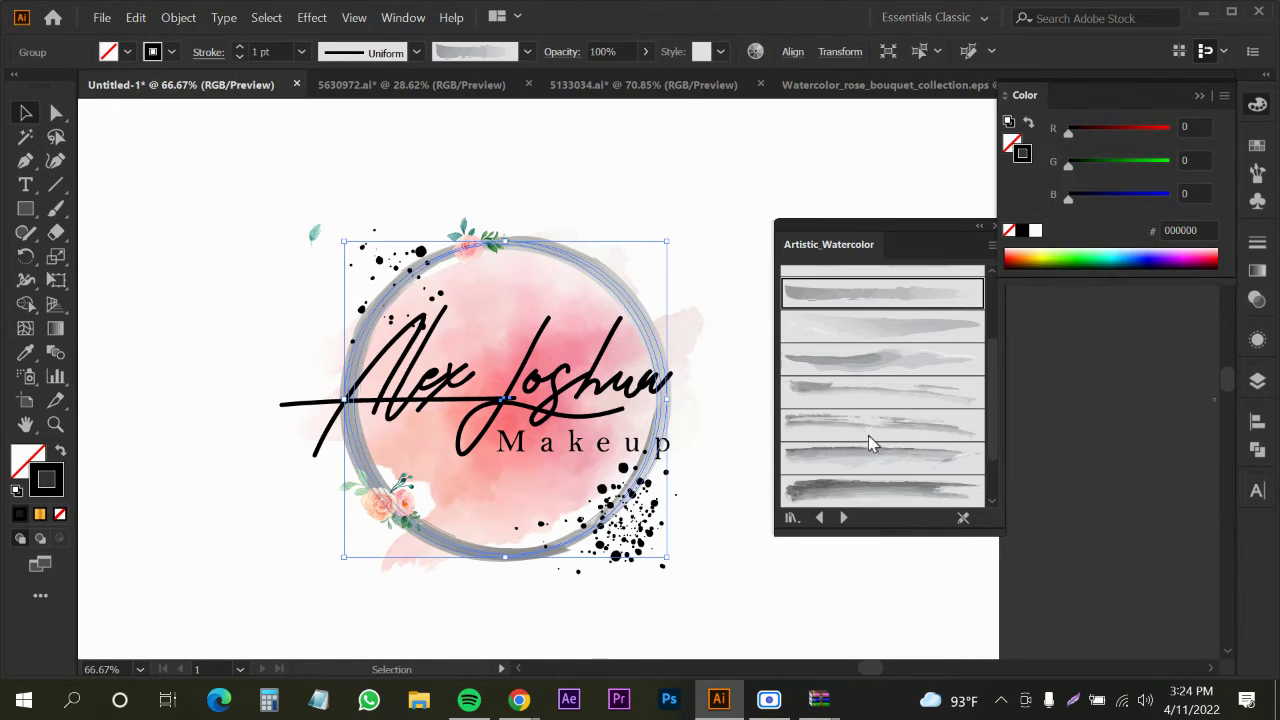
{"action": "left_click", "coordinate": [843, 489]}
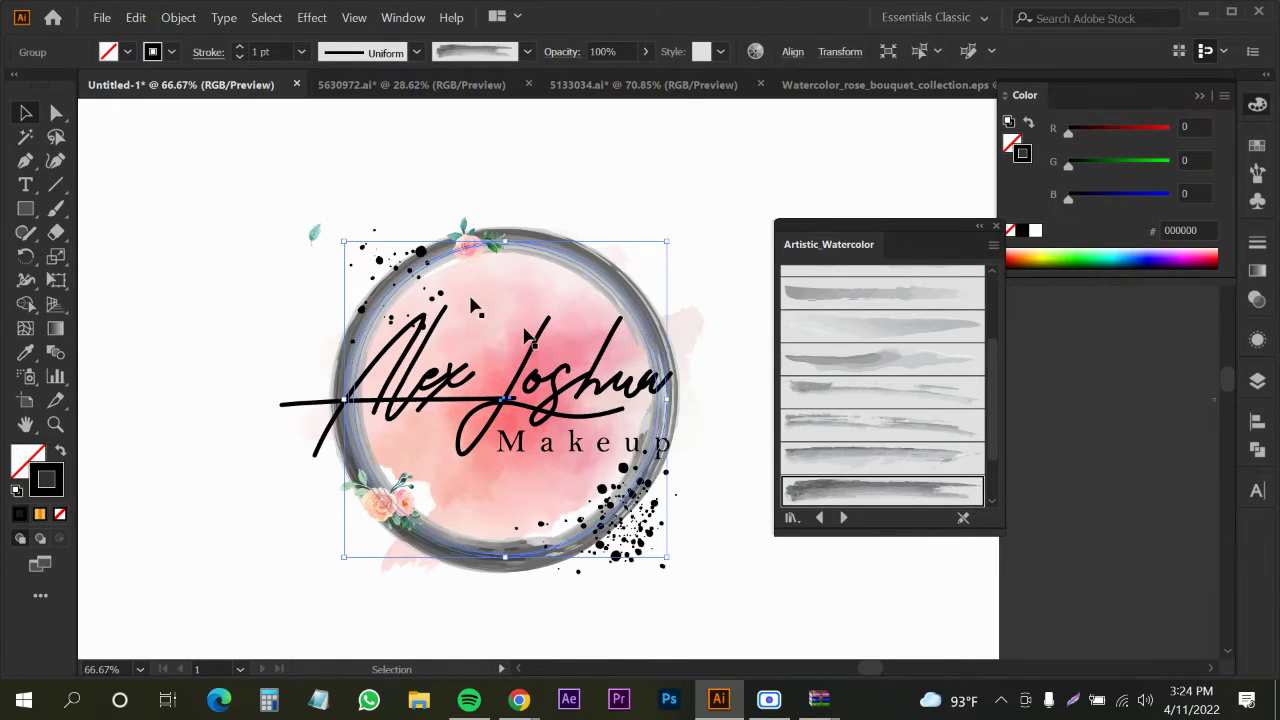
{"action": "left_click", "coordinate": [256, 48]}
{"action": "key", "text": "BackSpace"}
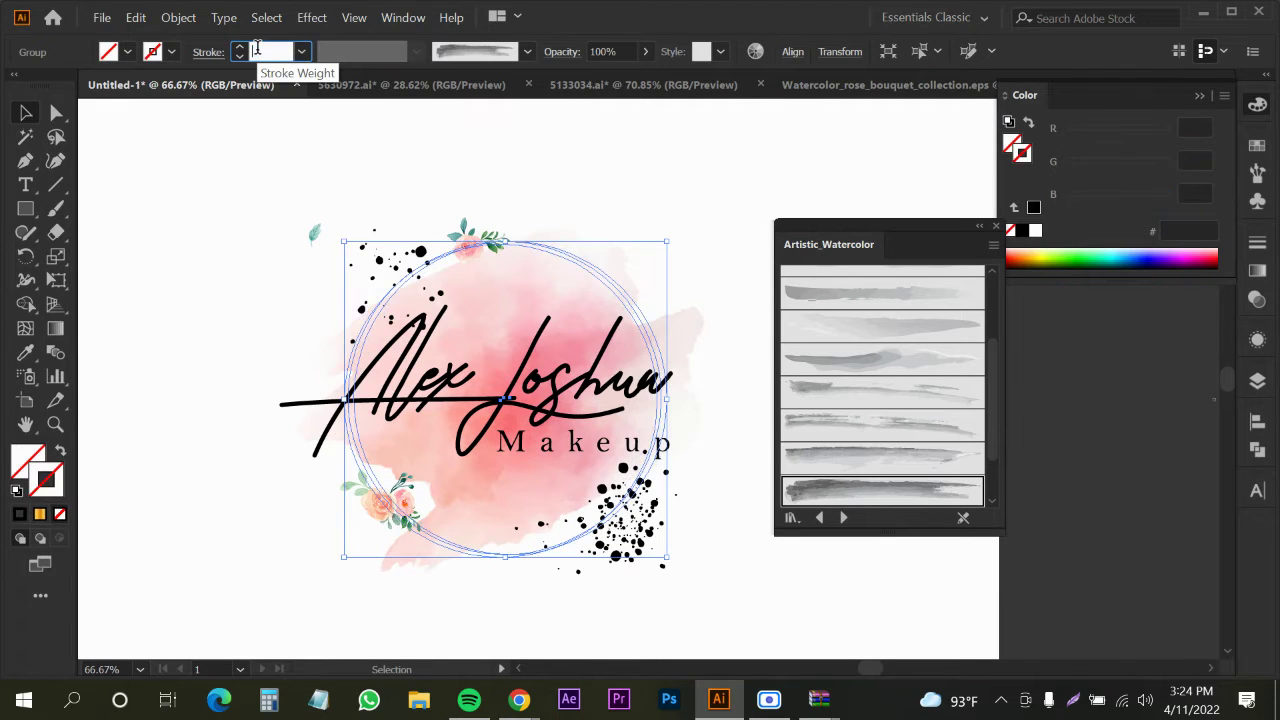
{"action": "type", "text": "0.25"}
{"action": "key", "text": "Return"}
{"action": "left_click", "coordinate": [210, 225]}
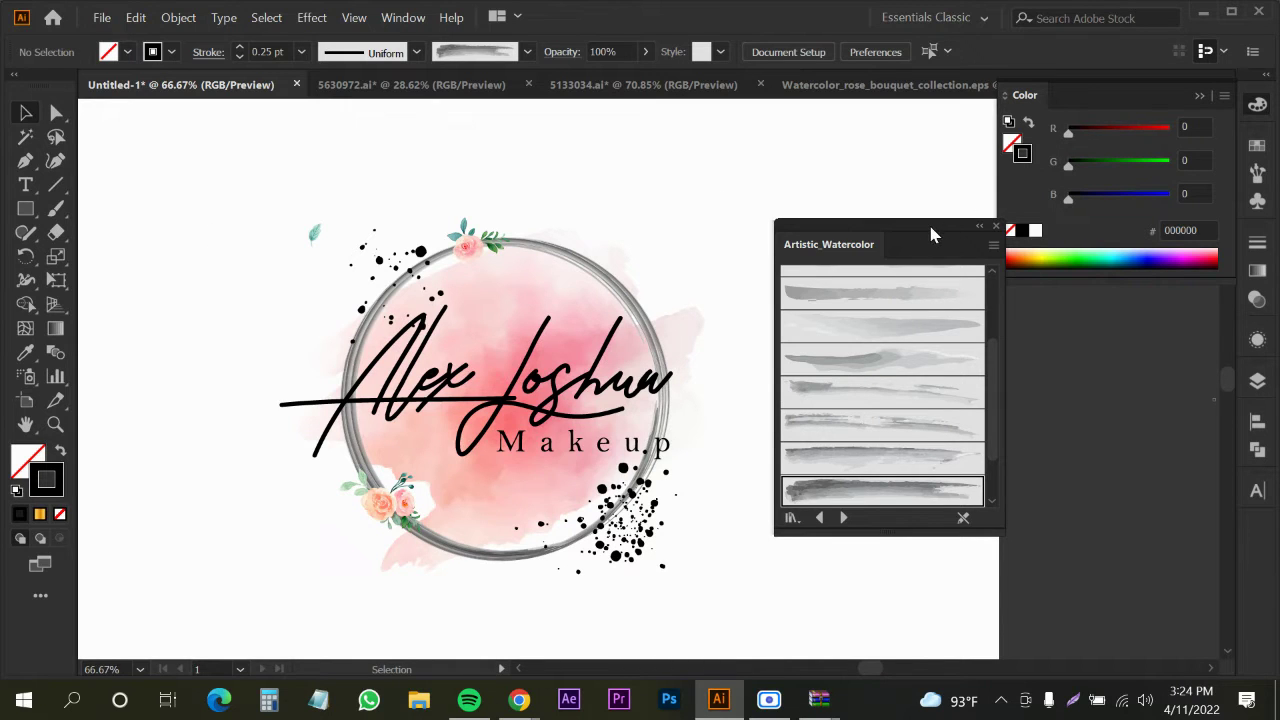
Dock the Artistic_Watercolor brushes as a tab beside the Color panel
{"action": "left_click_drag", "start_coordinate": [930, 234], "coordinate": [1145, 94]}
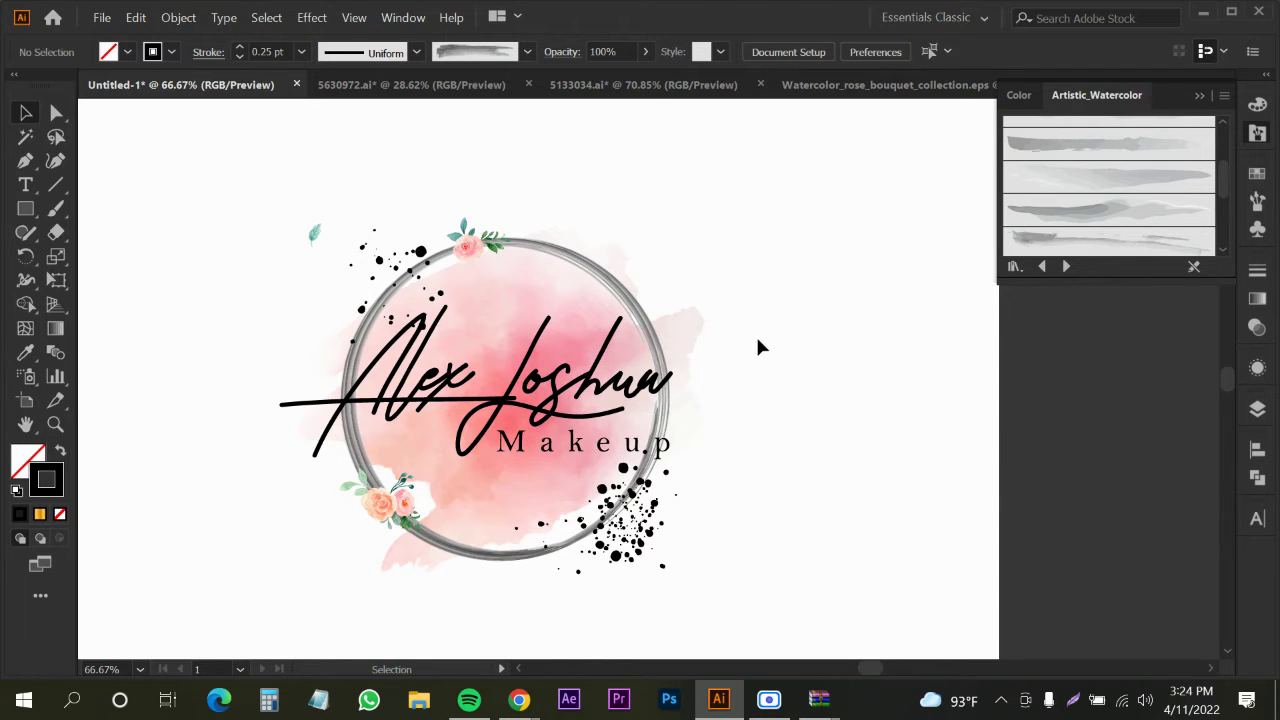
{"action": "scroll", "coordinate": [755, 338], "scroll_direction": "down", "scroll_amount": 3}
{"action": "left_click_drag", "start_coordinate": [691, 505], "coordinate": [580, 497]}
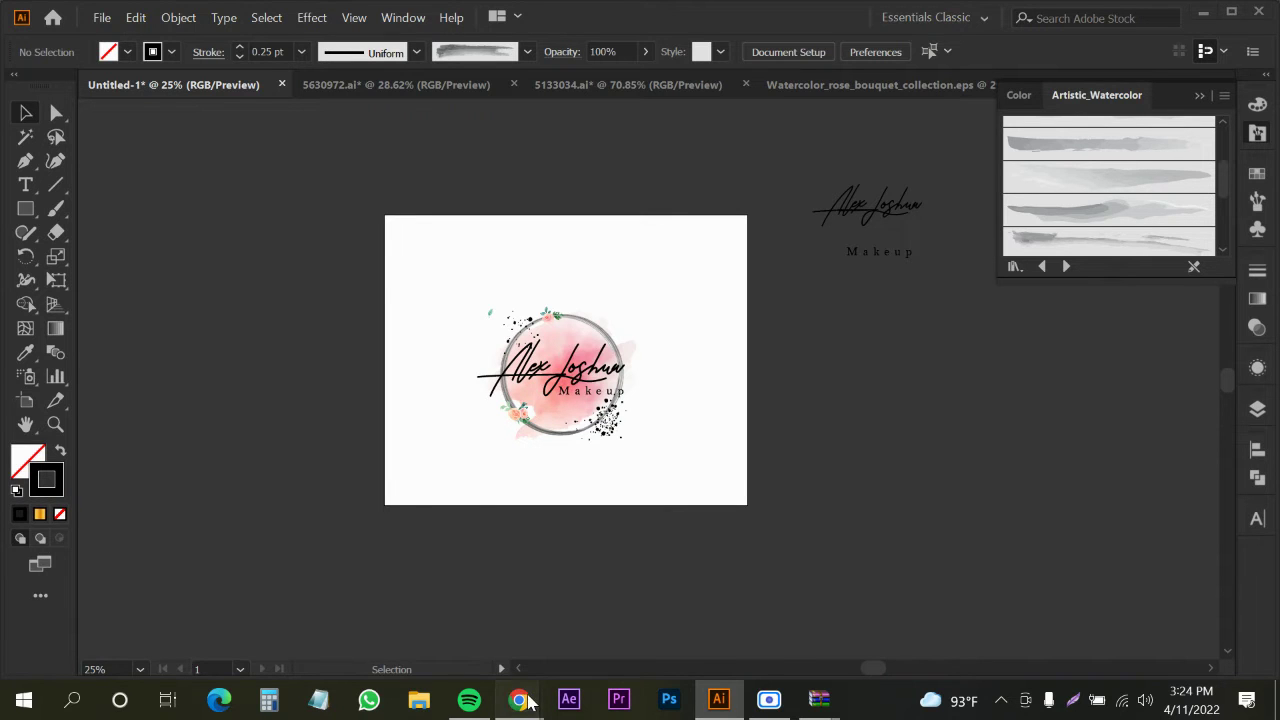
In Chrome, preview a leafy watercolor logo from the image search, then minimize the browser
{"action": "mouse_move", "coordinate": [519, 699]}
{"action": "left_click", "coordinate": [424, 650]}
{"action": "left_click", "coordinate": [330, 28]}
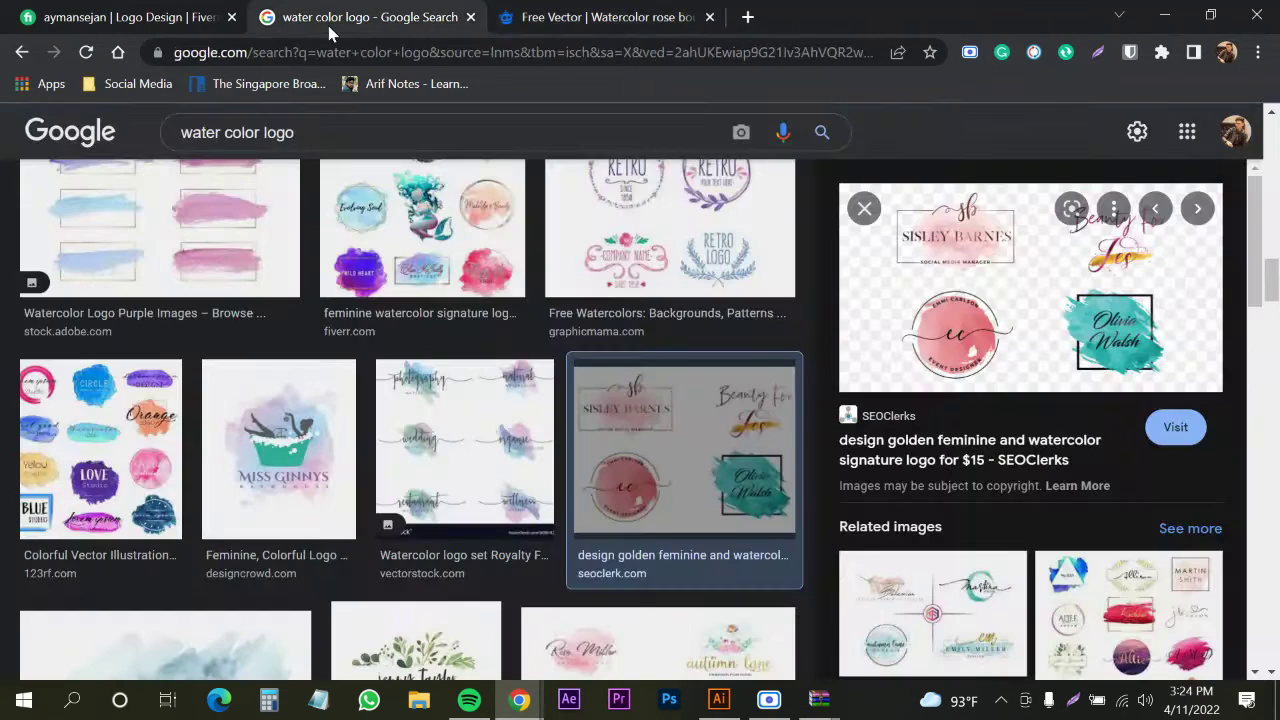
{"action": "scroll", "coordinate": [300, 535], "scroll_direction": "down", "scroll_amount": 4}
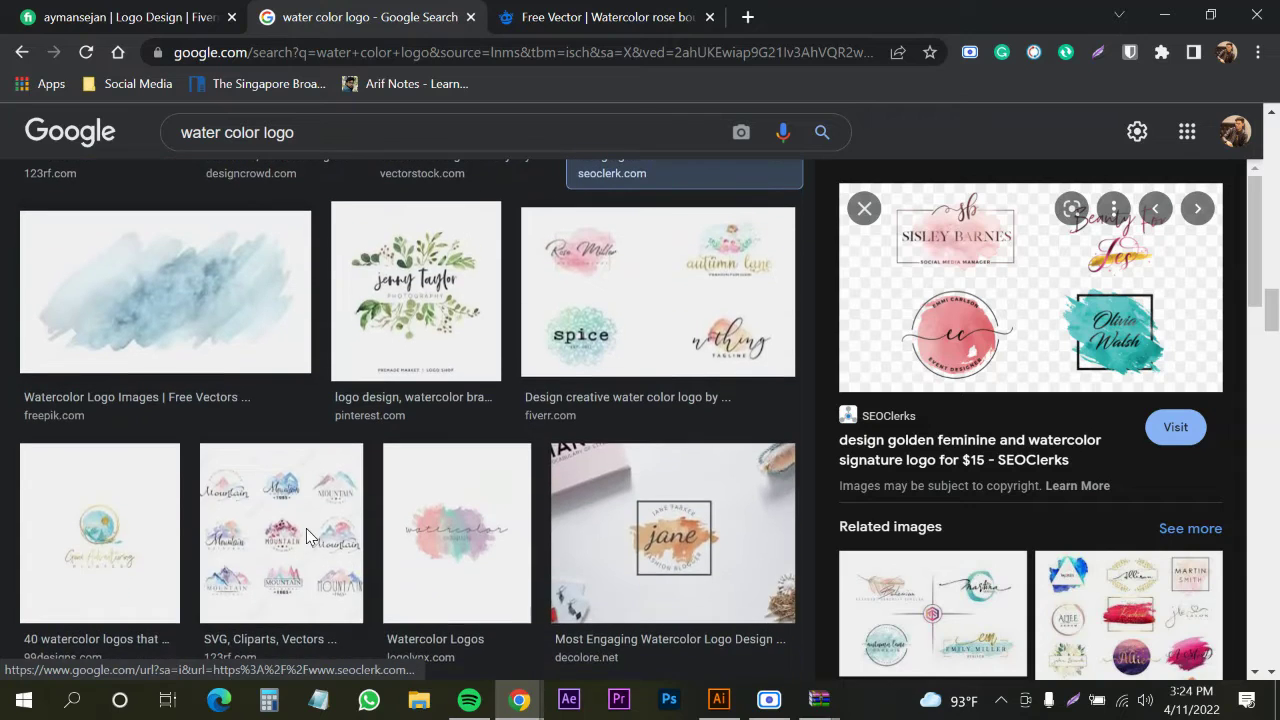
{"action": "left_click", "coordinate": [435, 335]}
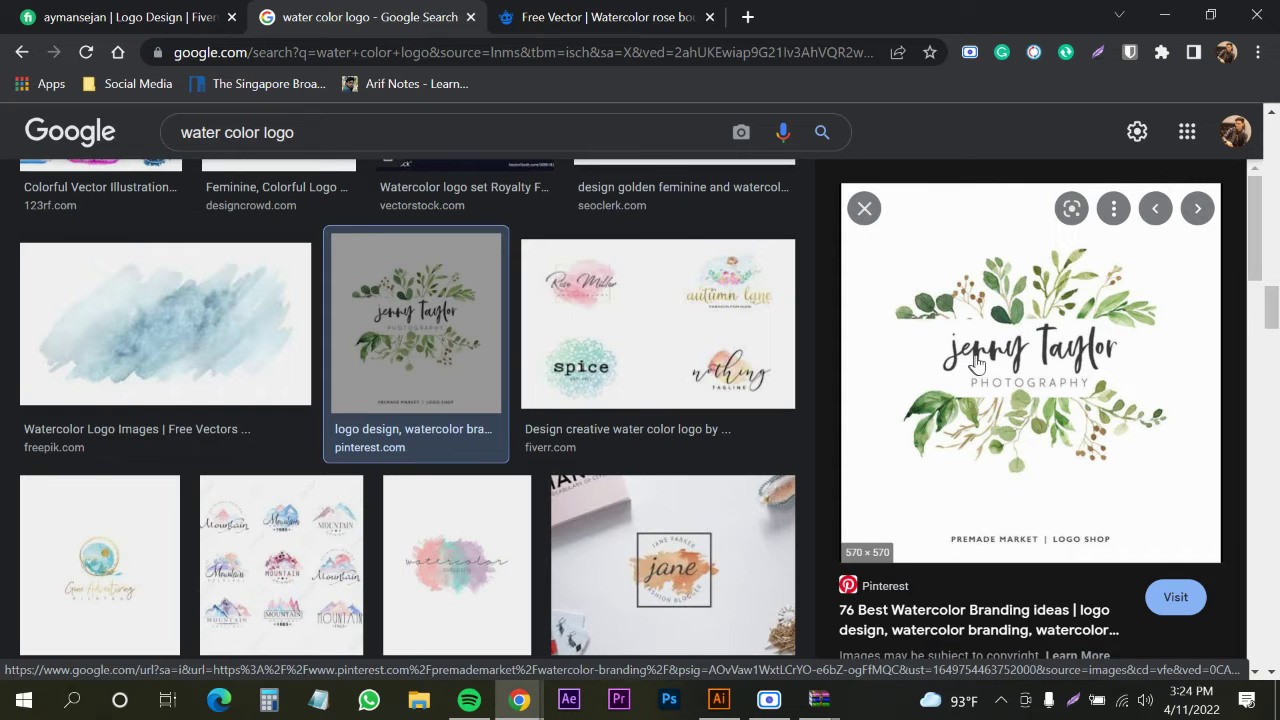
{"action": "left_click", "coordinate": [585, 17]}
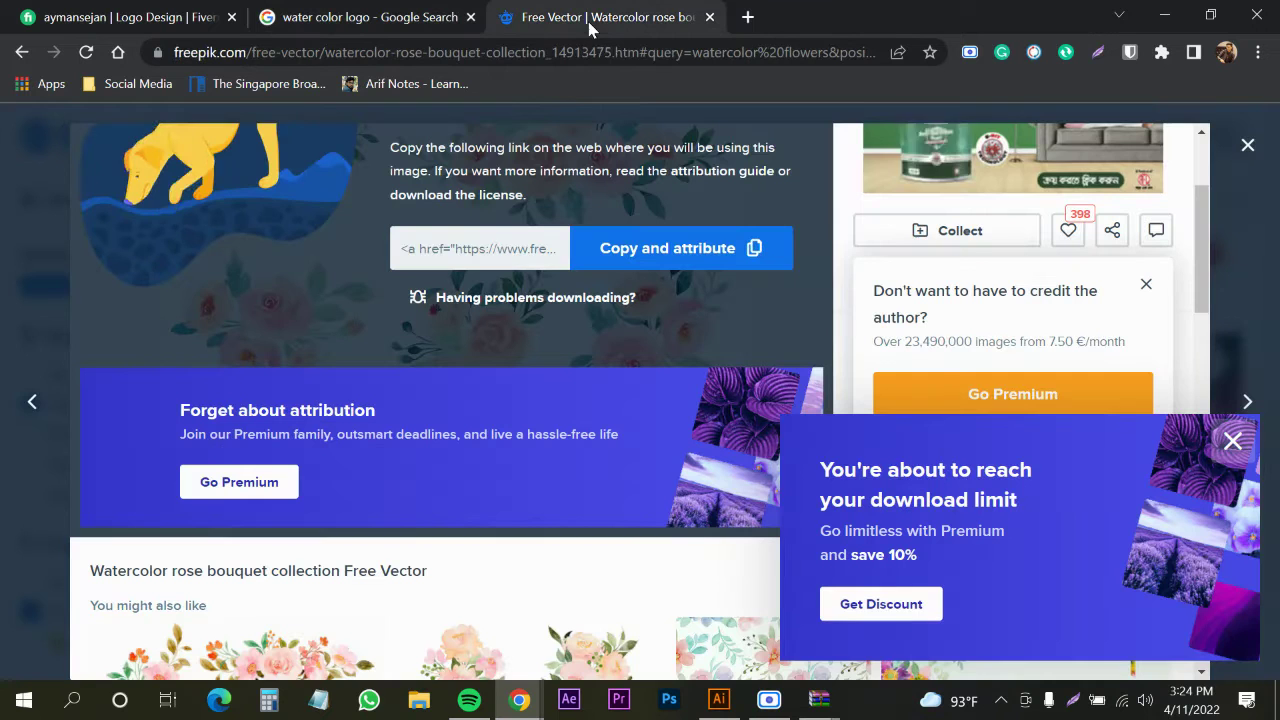
{"action": "left_click", "coordinate": [1164, 15]}
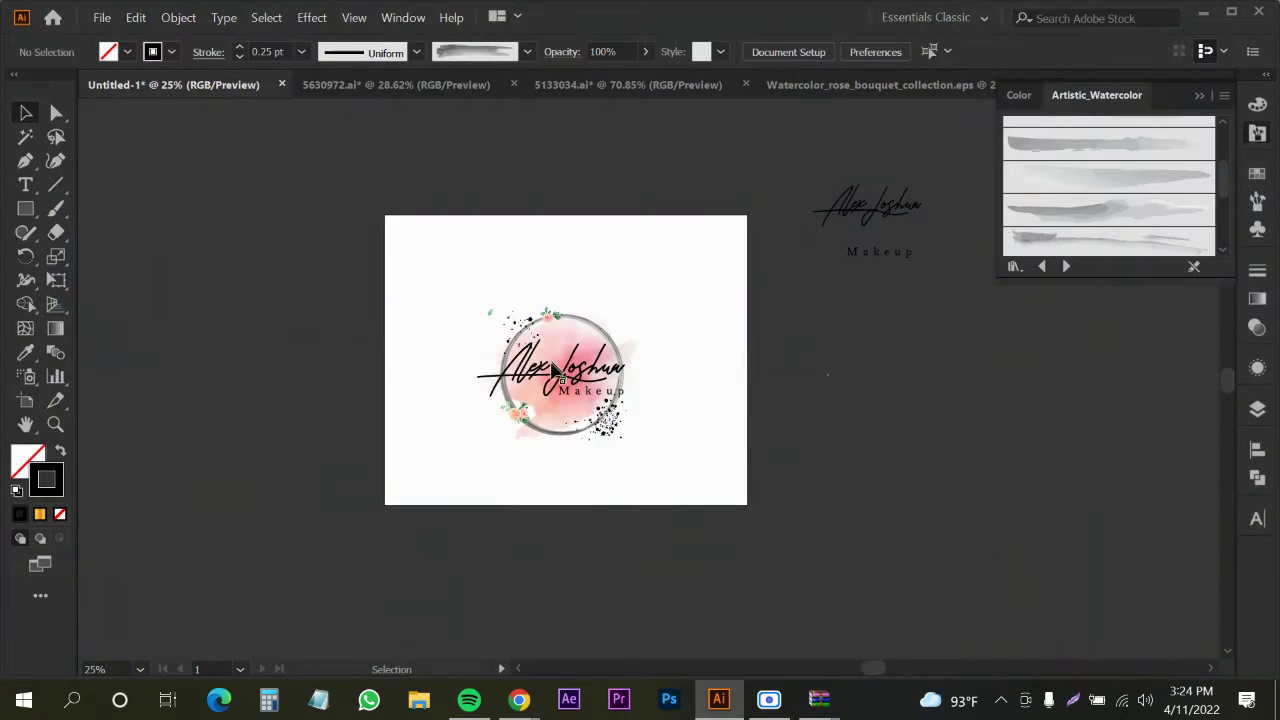
Duplicate the whole ring logo to the left of the artboard
{"action": "mouse_move", "coordinate": [549, 436]}
{"action": "left_mouse_down"}
{"action": "mouse_move", "coordinate": [546, 424]}
{"action": "mouse_move", "coordinate": [320, 400]}
{"action": "mouse_move", "coordinate": [330, 396]}
{"action": "left_mouse_up"}
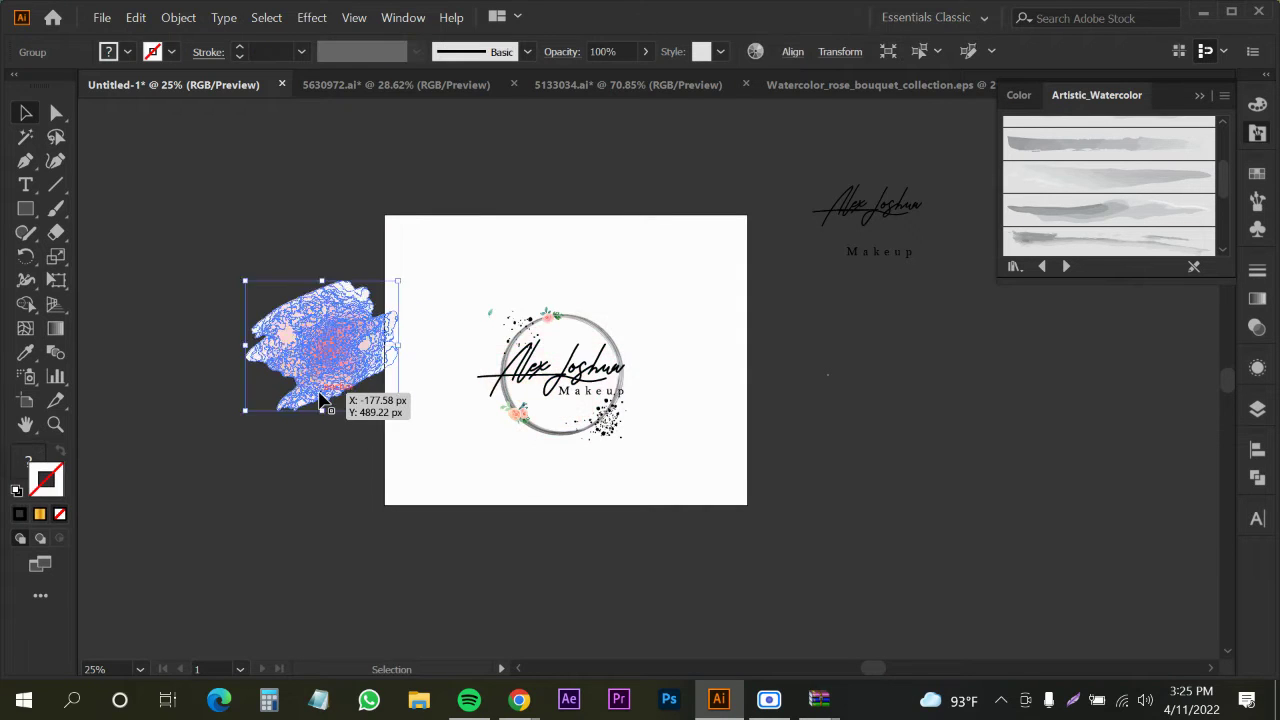
{"action": "key", "text": "ctrl+z"}
{"action": "left_click_drag", "start_coordinate": [318, 242], "coordinate": [668, 528]}
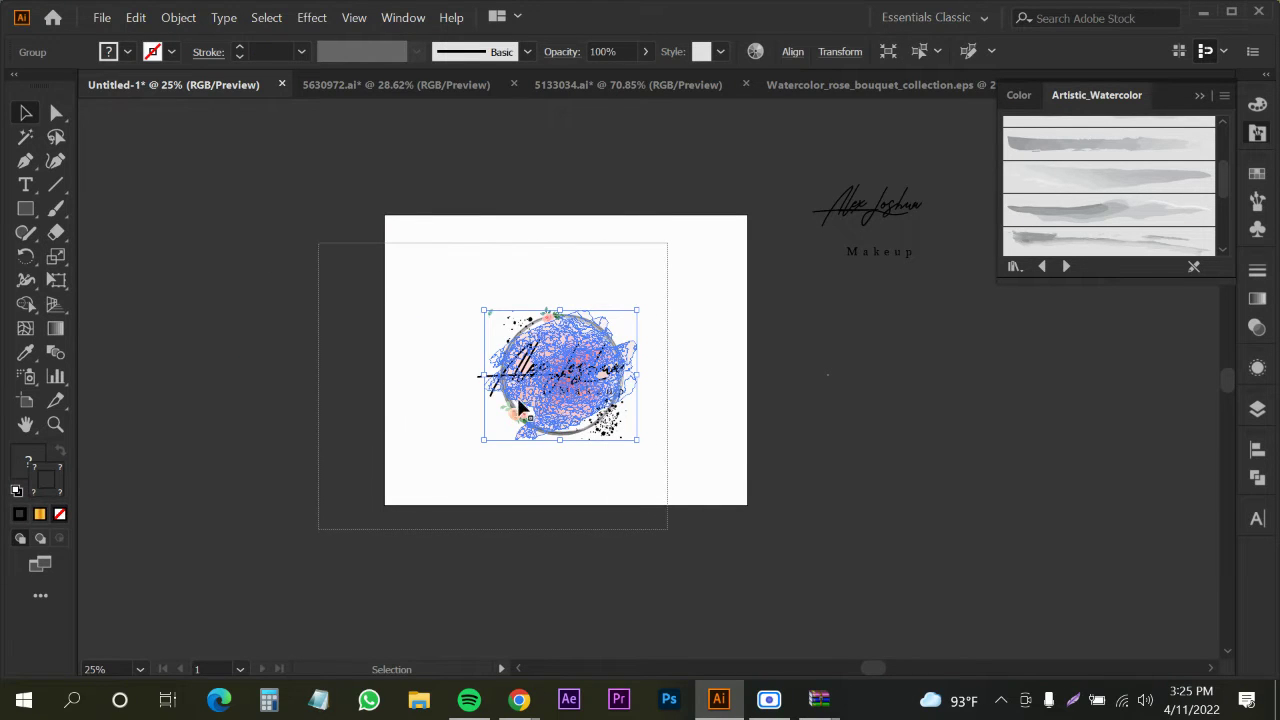
{"action": "left_click_drag", "start_coordinate": [519, 404], "coordinate": [202, 371]}
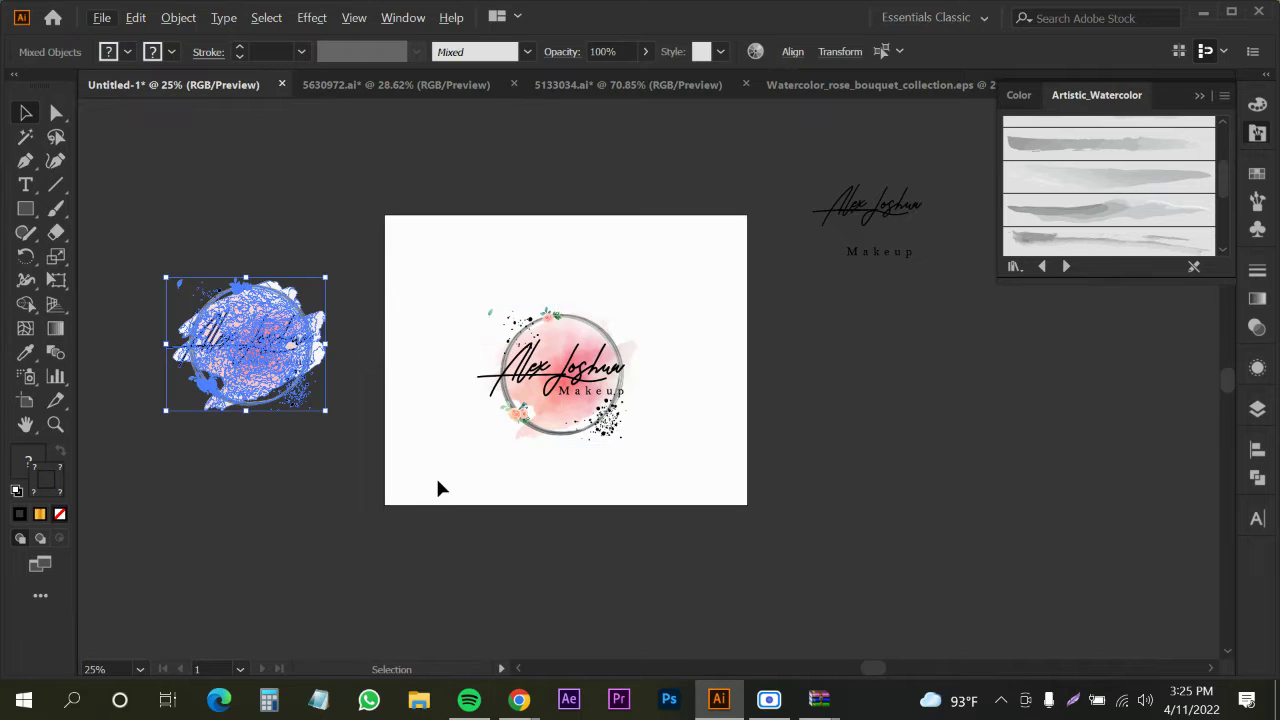
Delete the grey ring, pink blot, splatters and small flowers so only the lettering remains
{"action": "left_click", "coordinate": [519, 563]}
{"action": "left_click", "coordinate": [551, 434]}
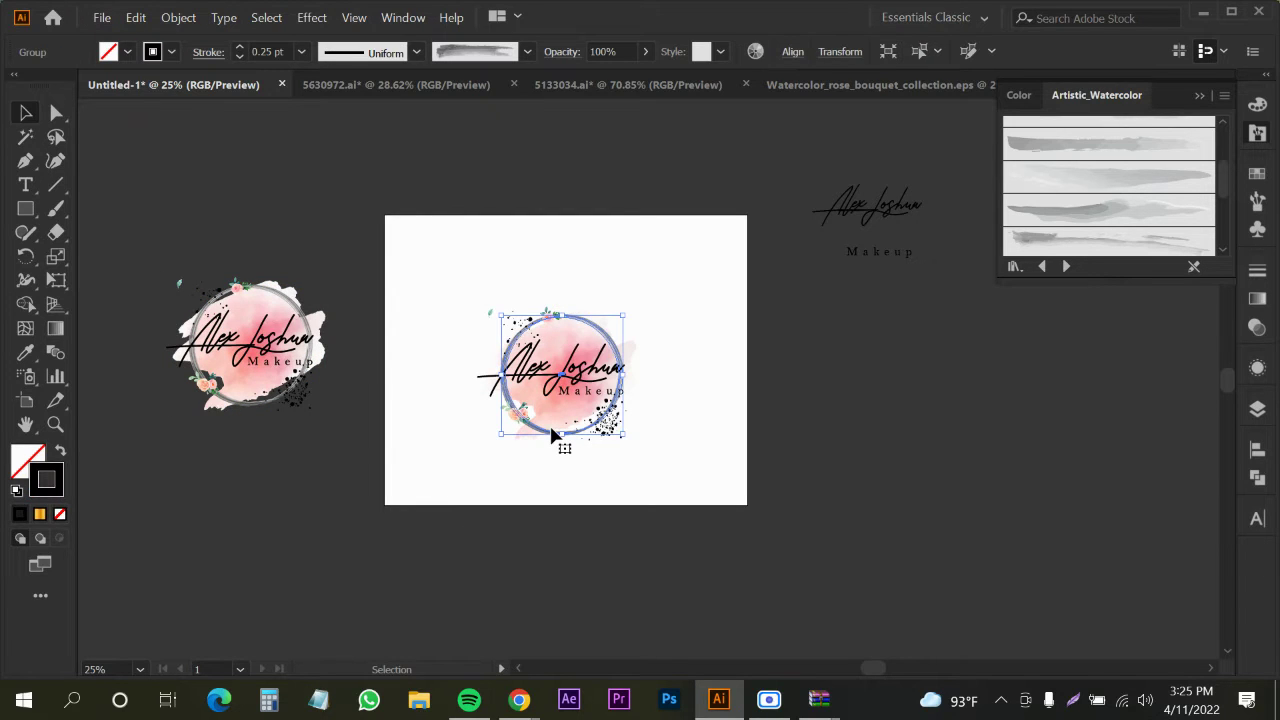
{"action": "left_click", "coordinate": [551, 434]}
{"action": "key", "text": "Delete"}
{"action": "left_click", "coordinate": [553, 418]}
{"action": "key", "text": "Delete"}
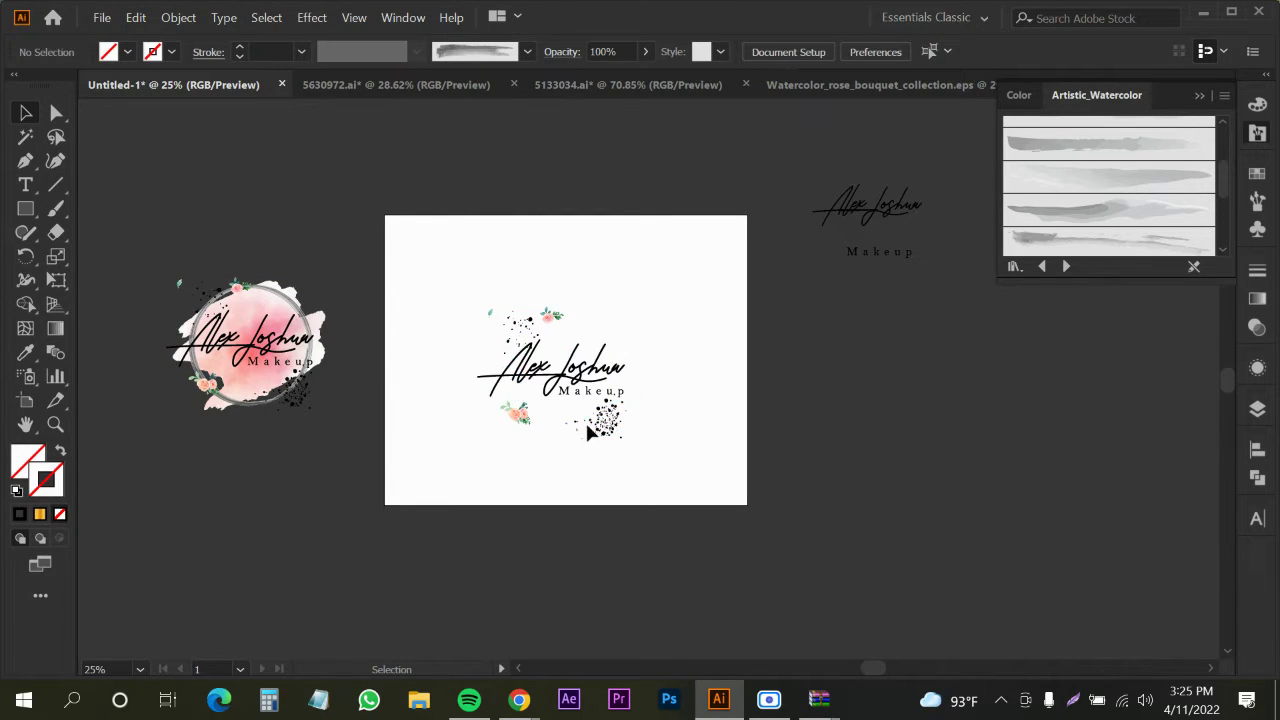
{"action": "left_click", "coordinate": [590, 432]}
{"action": "key", "text": "Delete"}
{"action": "left_click", "coordinate": [518, 420]}
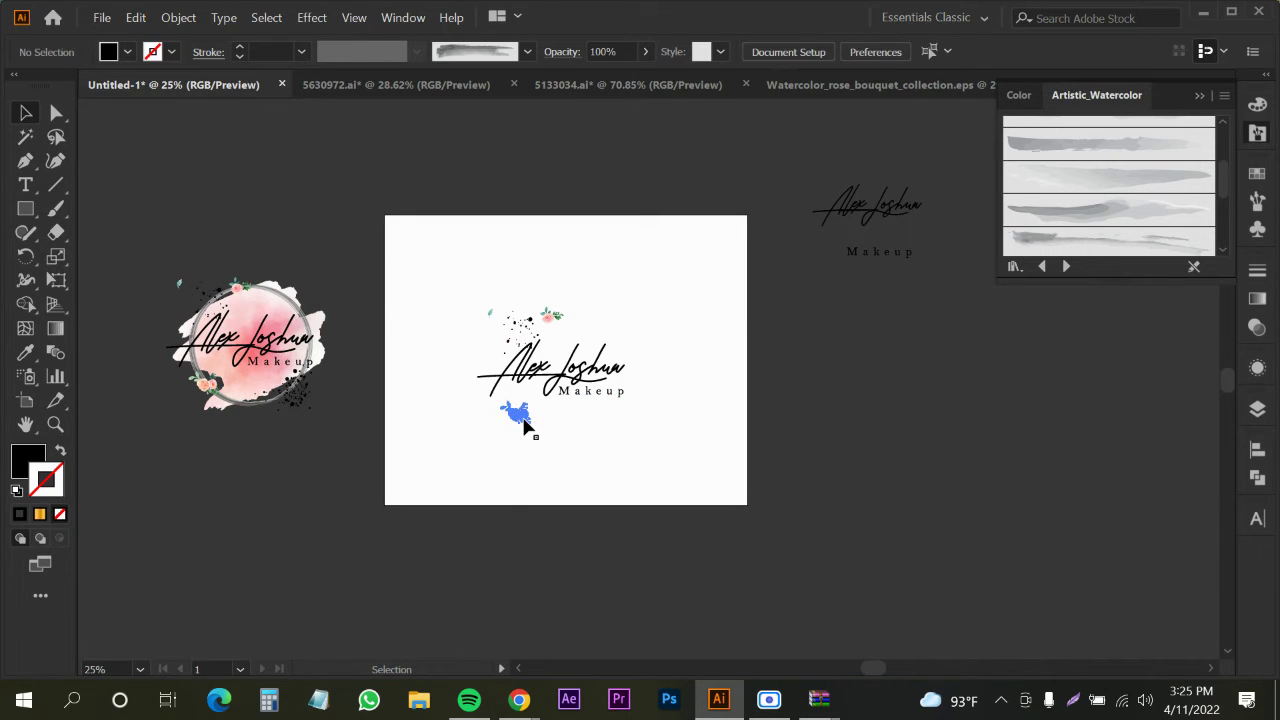
{"action": "key", "text": "Delete"}
{"action": "left_click", "coordinate": [567, 322]}
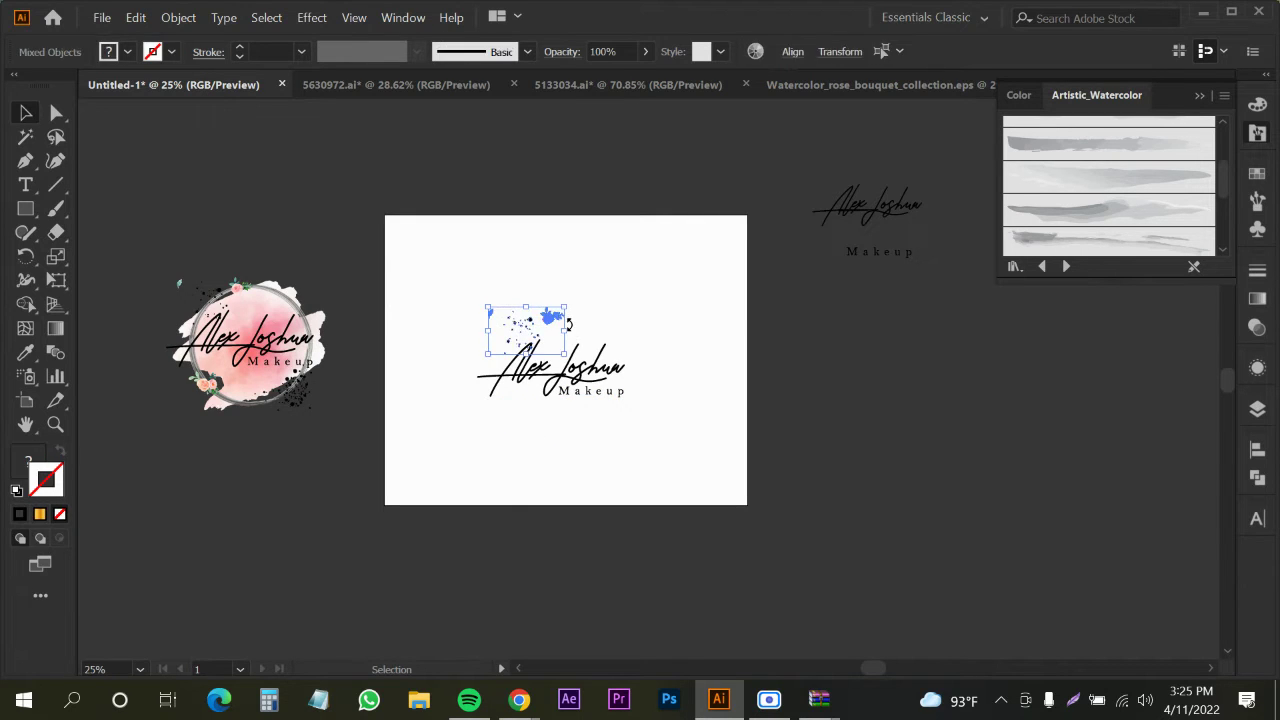
{"action": "key", "text": "Delete"}
Take the top-right rose bouquet from Watercolor_rose_bouquet_collection.eps and drag it toward the logo document
{"action": "left_click", "coordinate": [601, 88]}
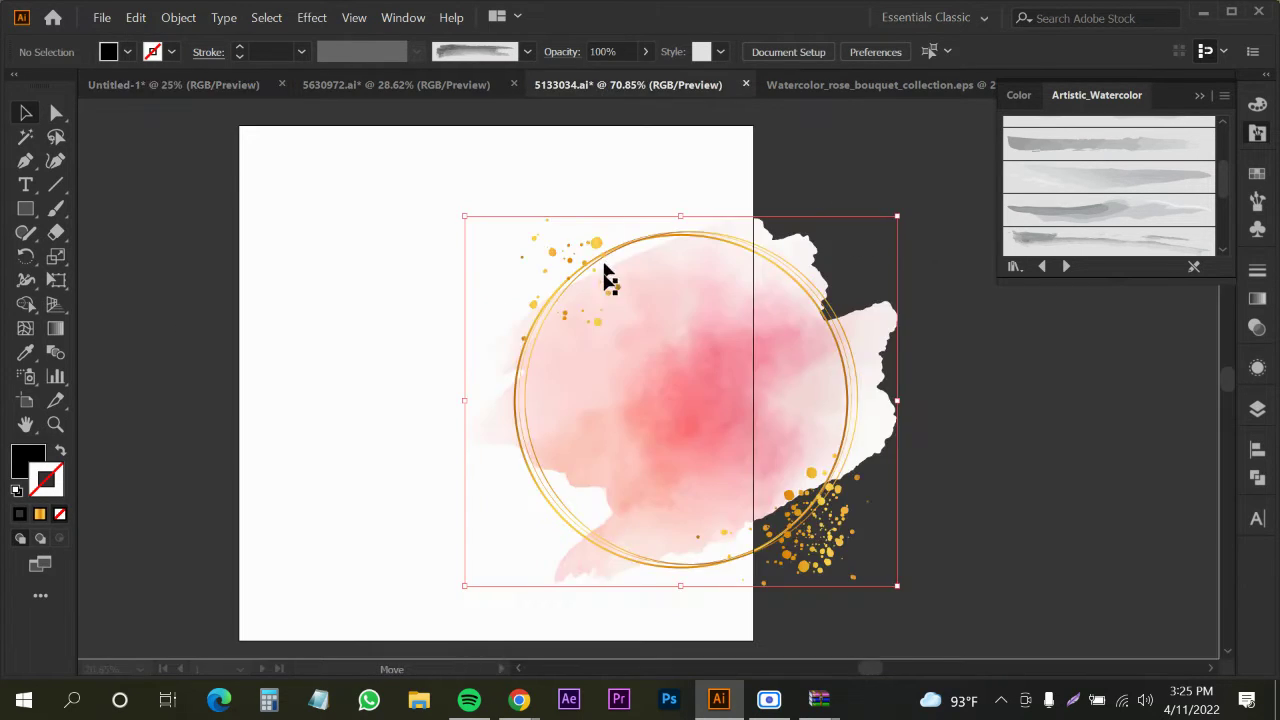
{"action": "left_click", "coordinate": [464, 88]}
{"action": "left_click", "coordinate": [766, 90]}
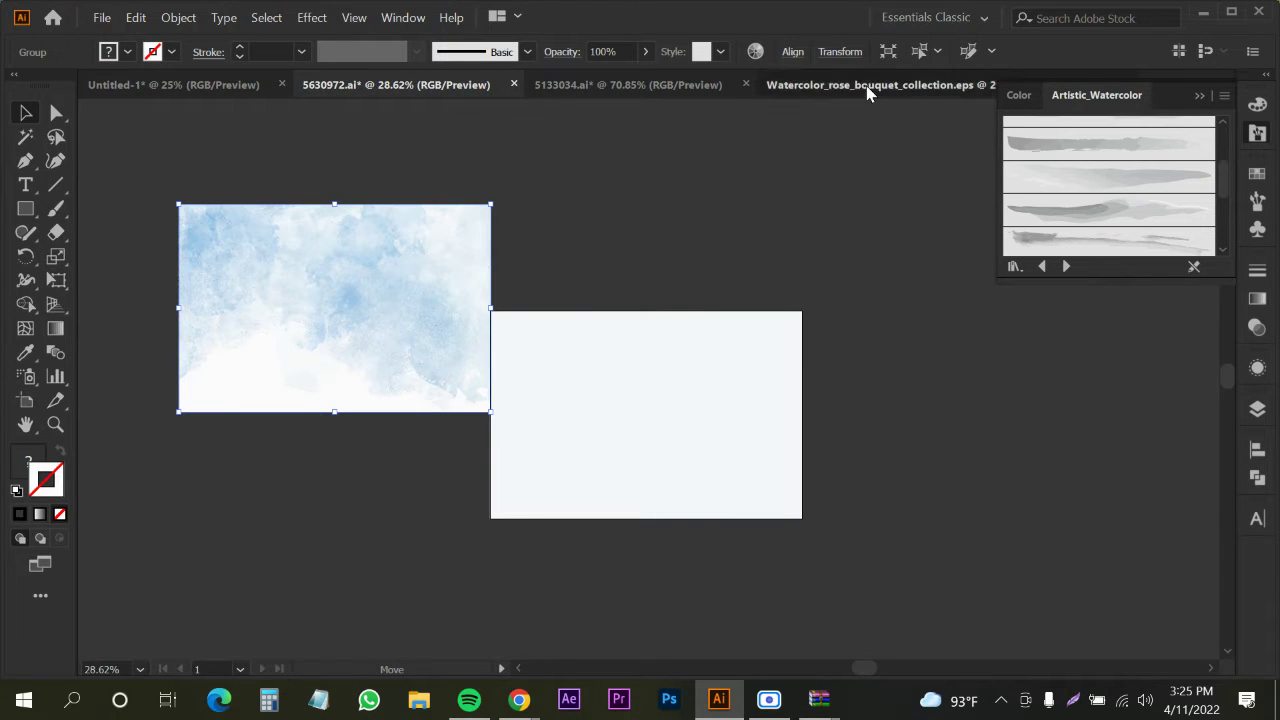
{"action": "left_click", "coordinate": [735, 378]}
{"action": "left_click_drag", "start_coordinate": [688, 408], "coordinate": [241, 152]}
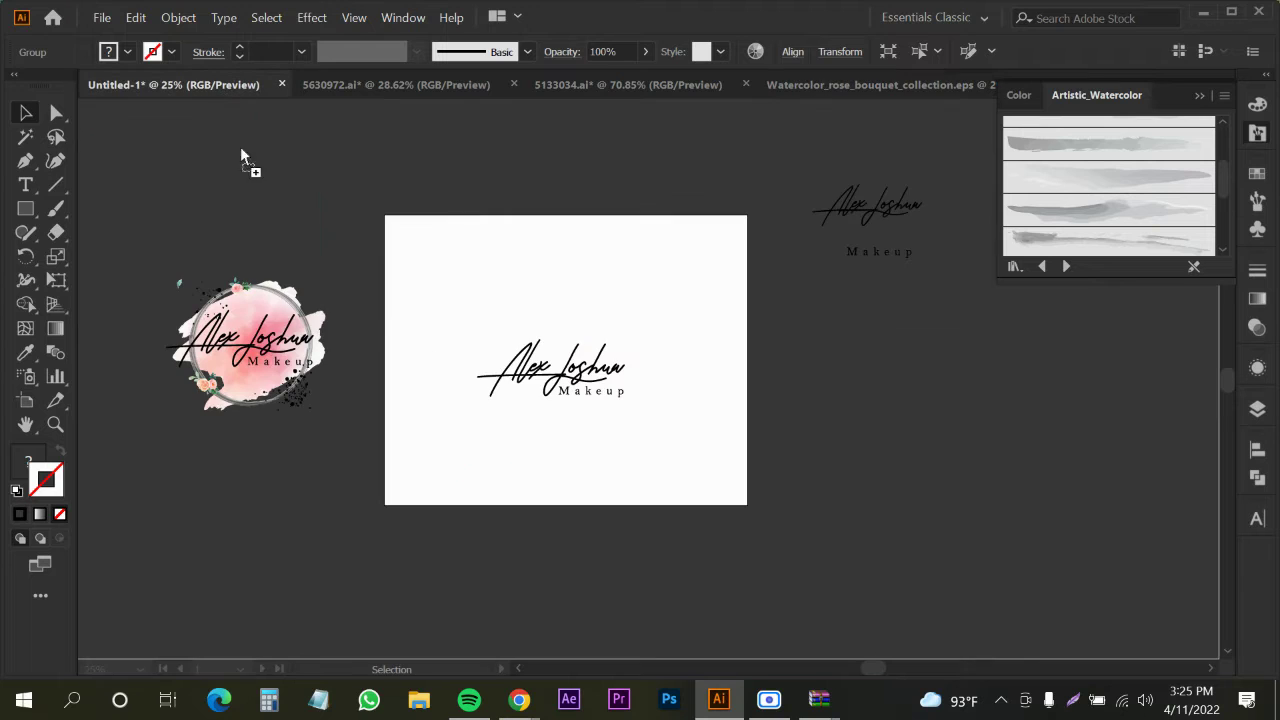
Drop the rose bouquet into Untitled-1 and scale it down to sit above the lettering
{"action": "left_click_drag", "start_coordinate": [519, 292], "coordinate": [578, 322]}
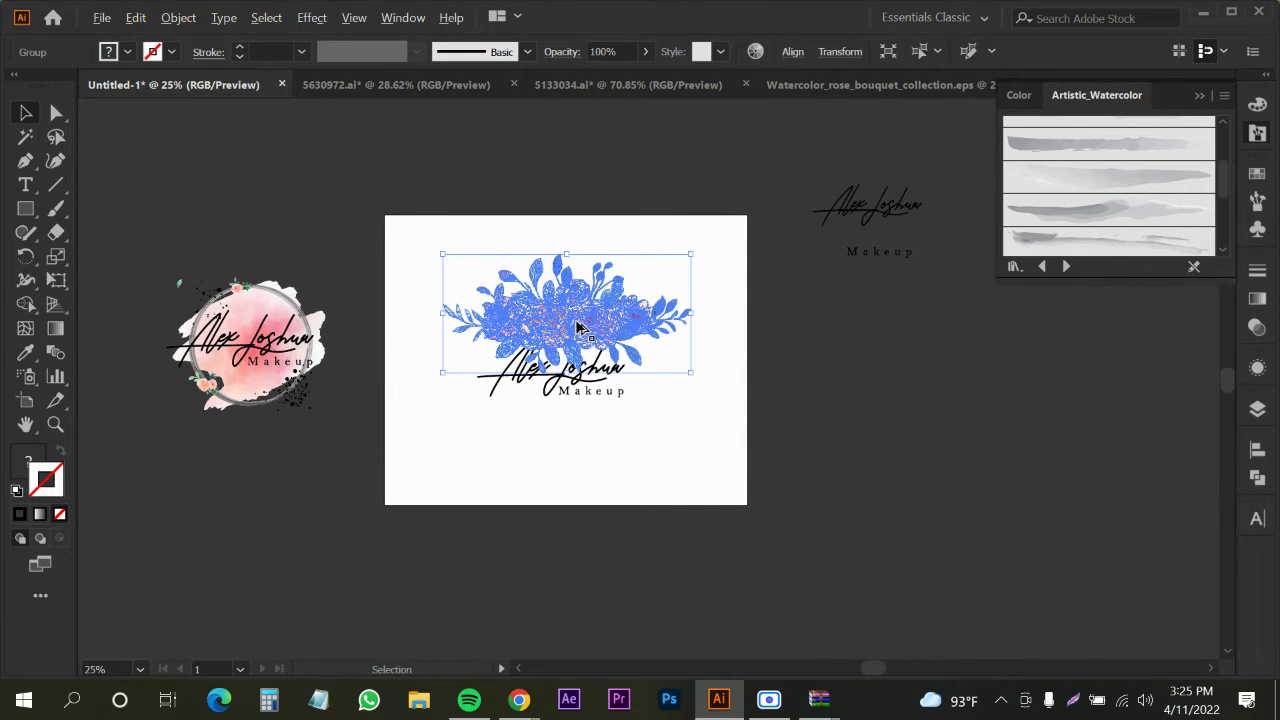
{"action": "scroll", "coordinate": [578, 322], "scroll_direction": "up", "scroll_amount": 2}
{"action": "left_click_drag", "start_coordinate": [559, 191], "coordinate": [555, 251]}
{"action": "left_click", "coordinate": [663, 183]}
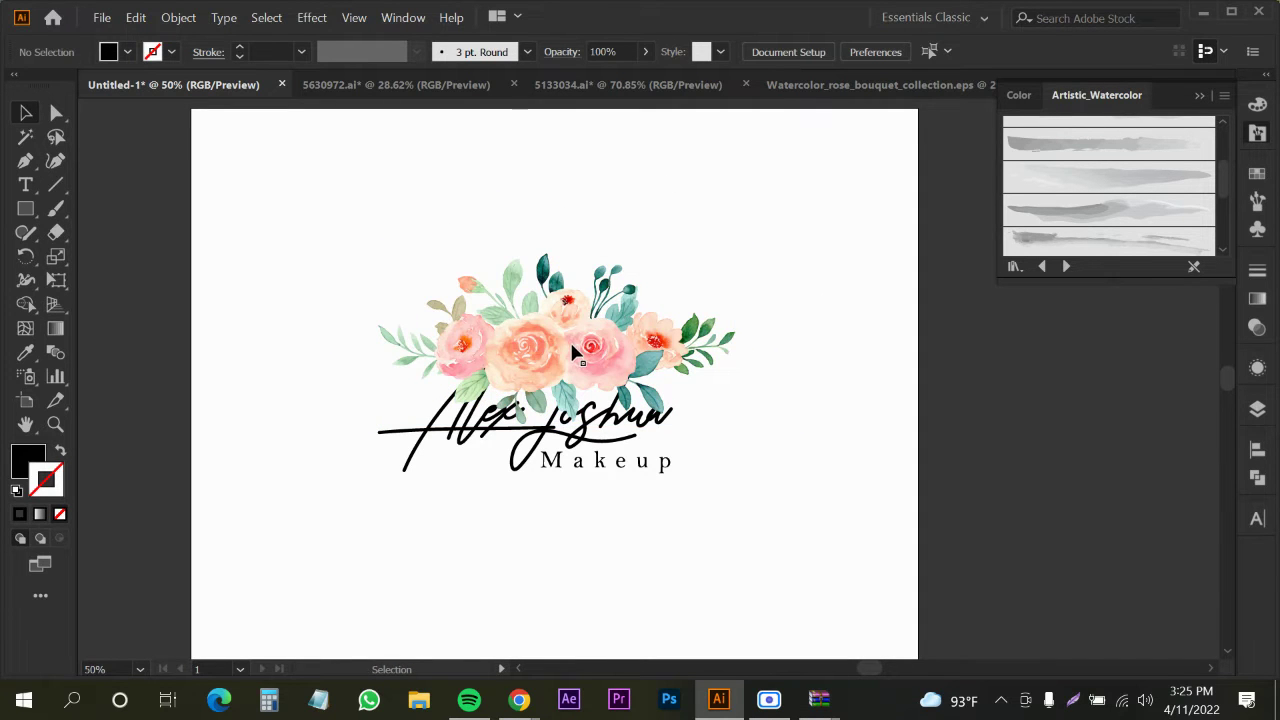
Place a copy of the bouquet below the lettering and reflect it across the horizontal axis
{"action": "left_click_drag", "start_coordinate": [573, 347], "coordinate": [571, 514]}
{"action": "right_click", "coordinate": [571, 514]}
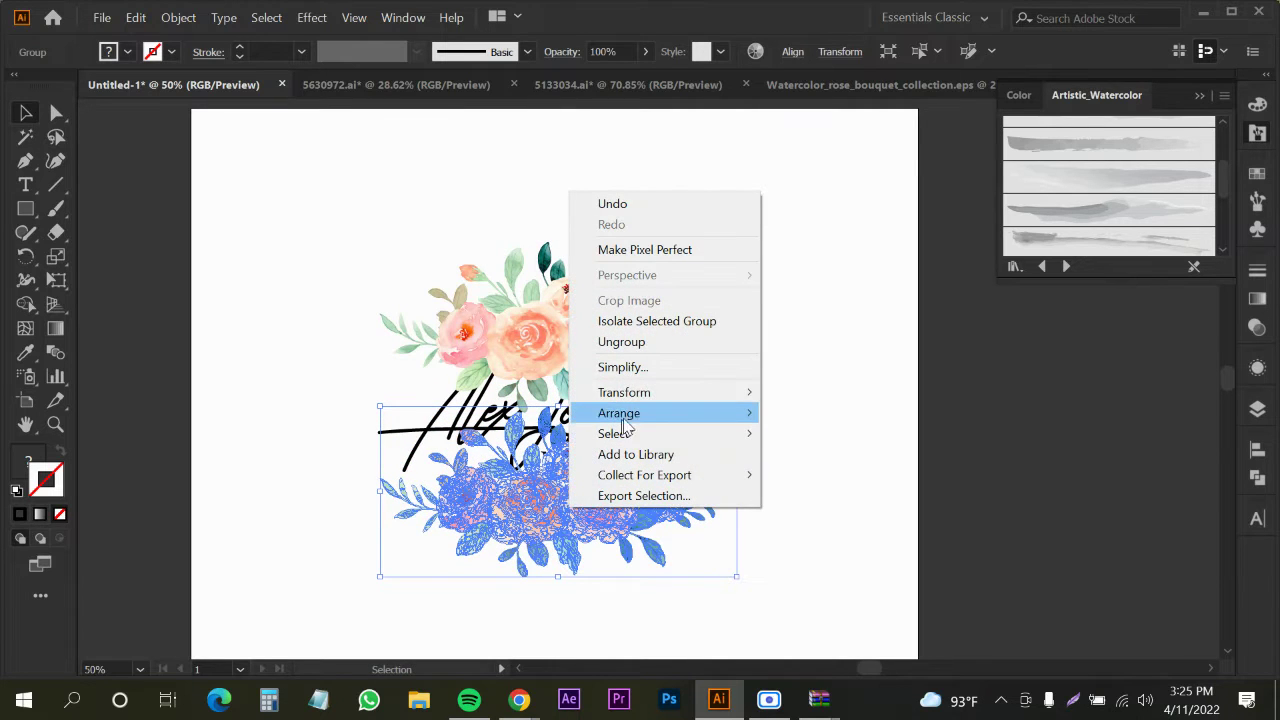
{"action": "mouse_move", "coordinate": [651, 396]}
{"action": "left_click", "coordinate": [790, 458]}
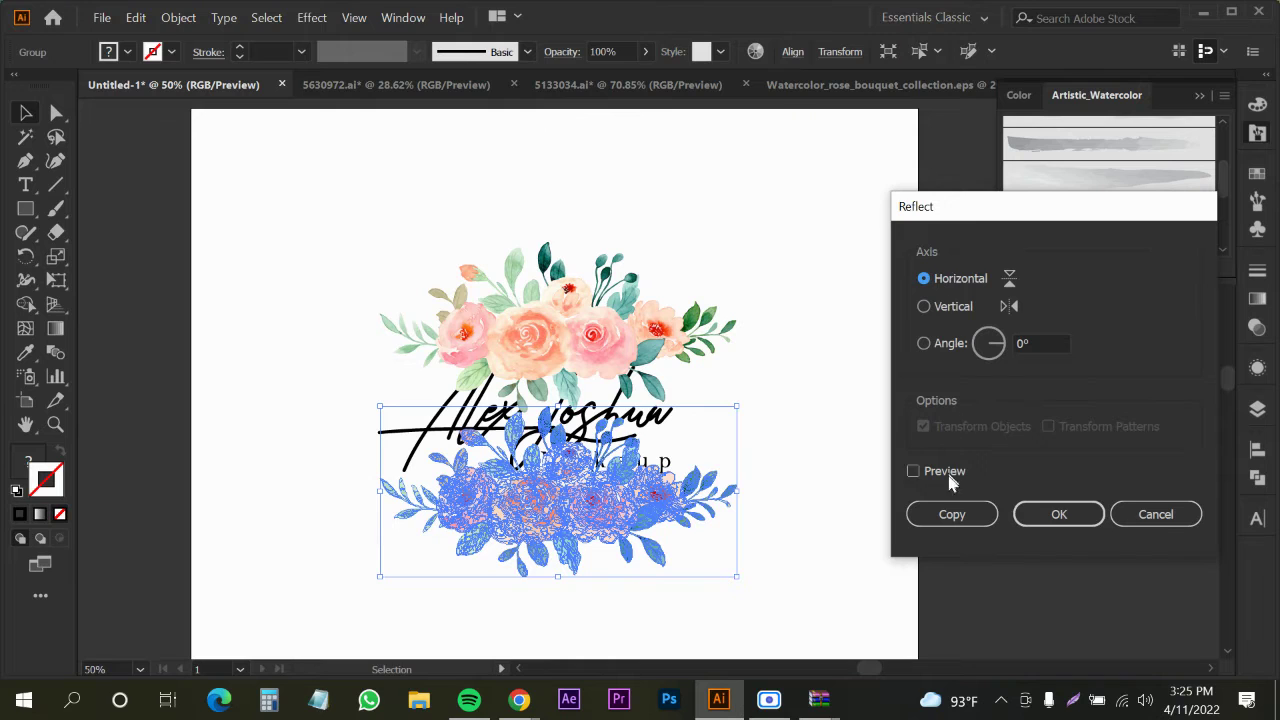
{"action": "left_click", "coordinate": [1074, 520]}
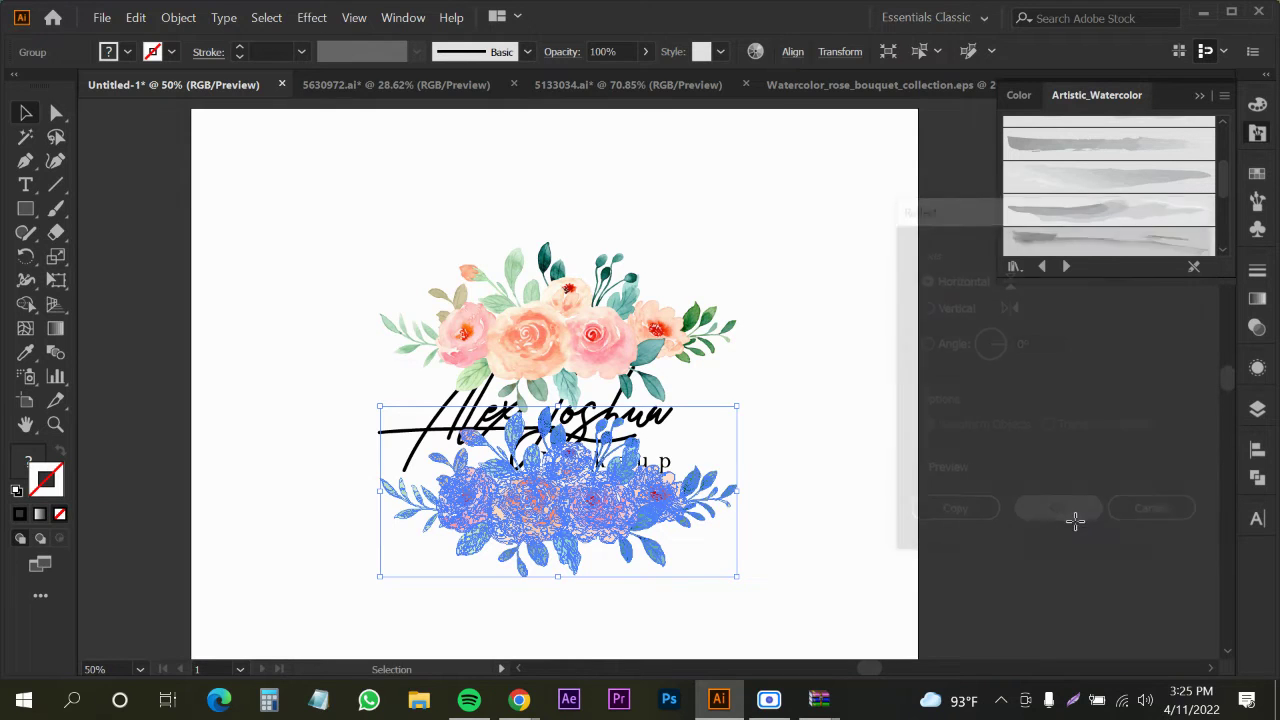
{"action": "left_click", "coordinate": [877, 466]}
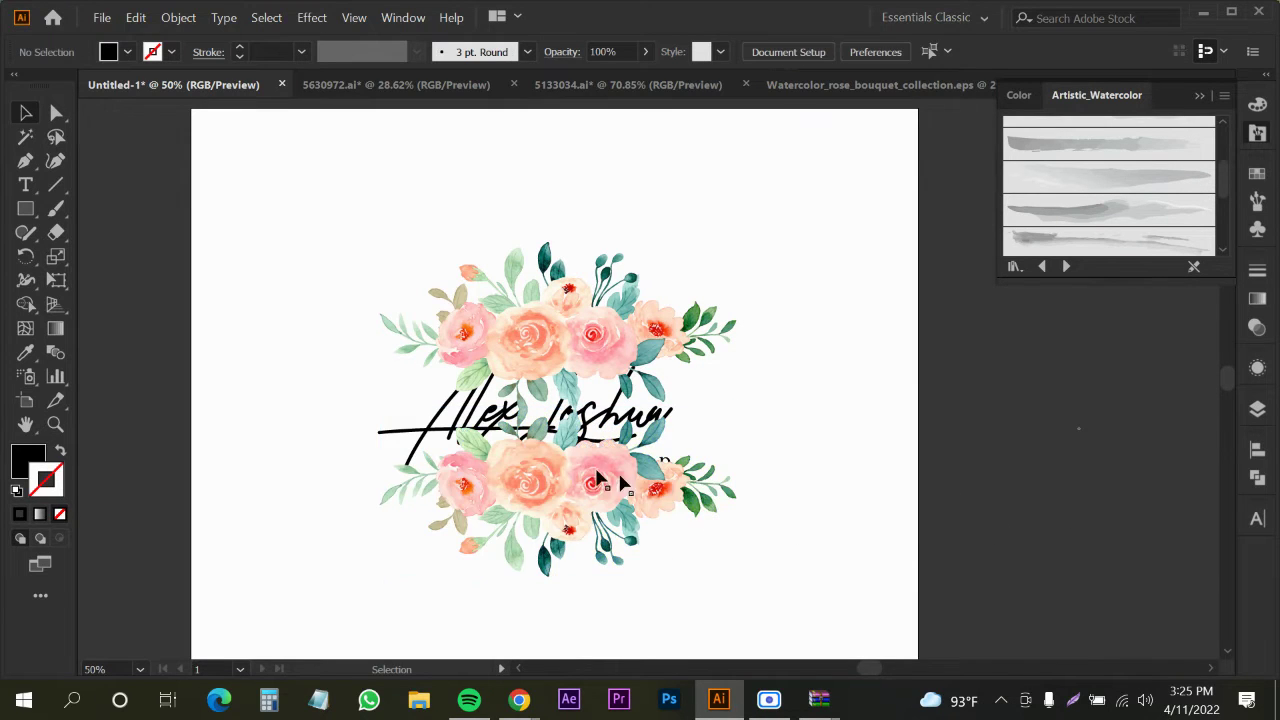
Draw a white rectangle across the lettering and send it and both bouquets behind the text
{"action": "left_click", "coordinate": [27, 209]}
{"action": "left_click_drag", "start_coordinate": [392, 362], "coordinate": [737, 462]}
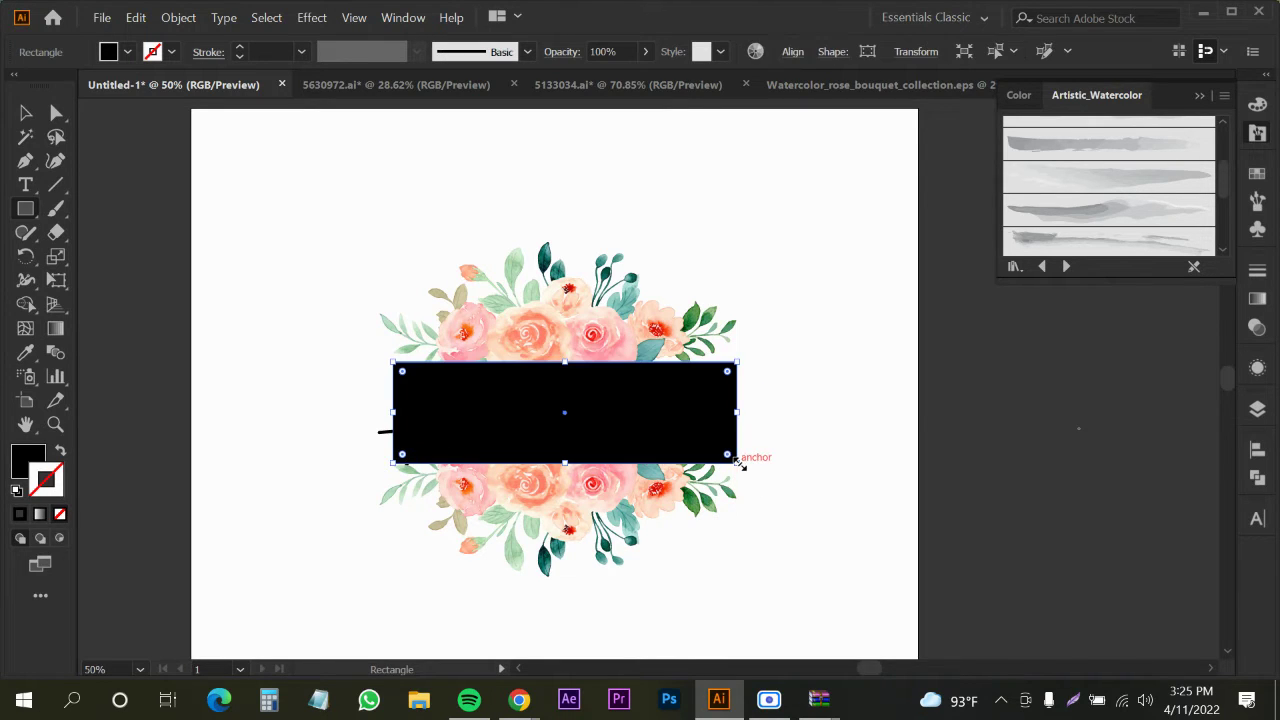
{"action": "key", "text": "i"}
{"action": "left_click", "coordinate": [866, 372]}
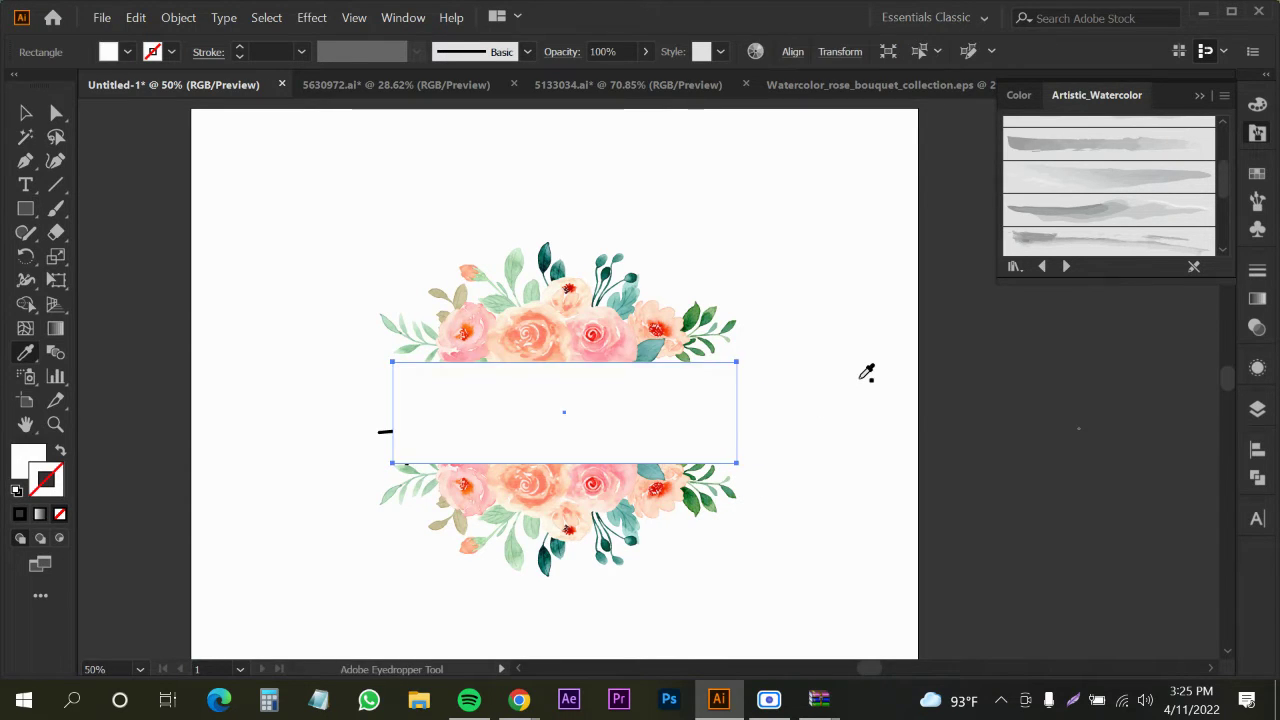
{"action": "key", "text": "v"}
{"action": "left_click", "coordinate": [573, 292], "text": "shift"}
{"action": "left_click", "coordinate": [555, 532], "text": "shift"}
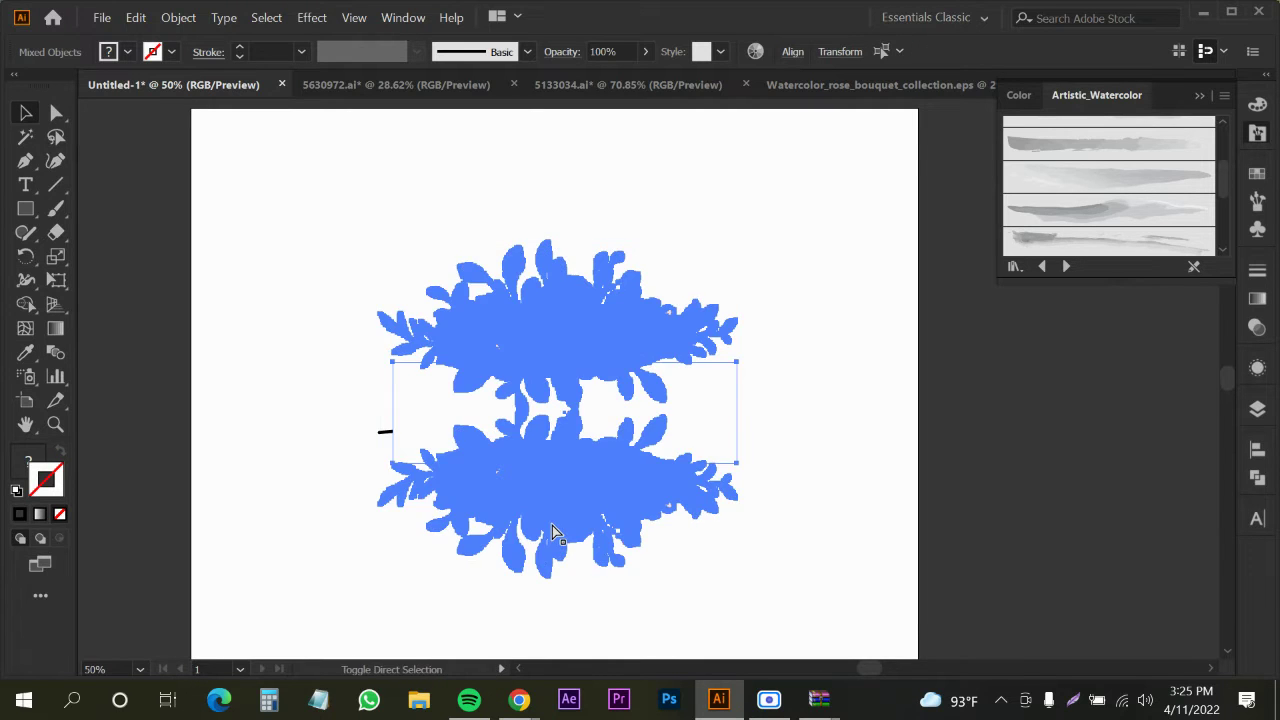
{"action": "key", "text": "ctrl+shift+bracketleft"}
{"action": "left_click", "coordinate": [323, 428]}
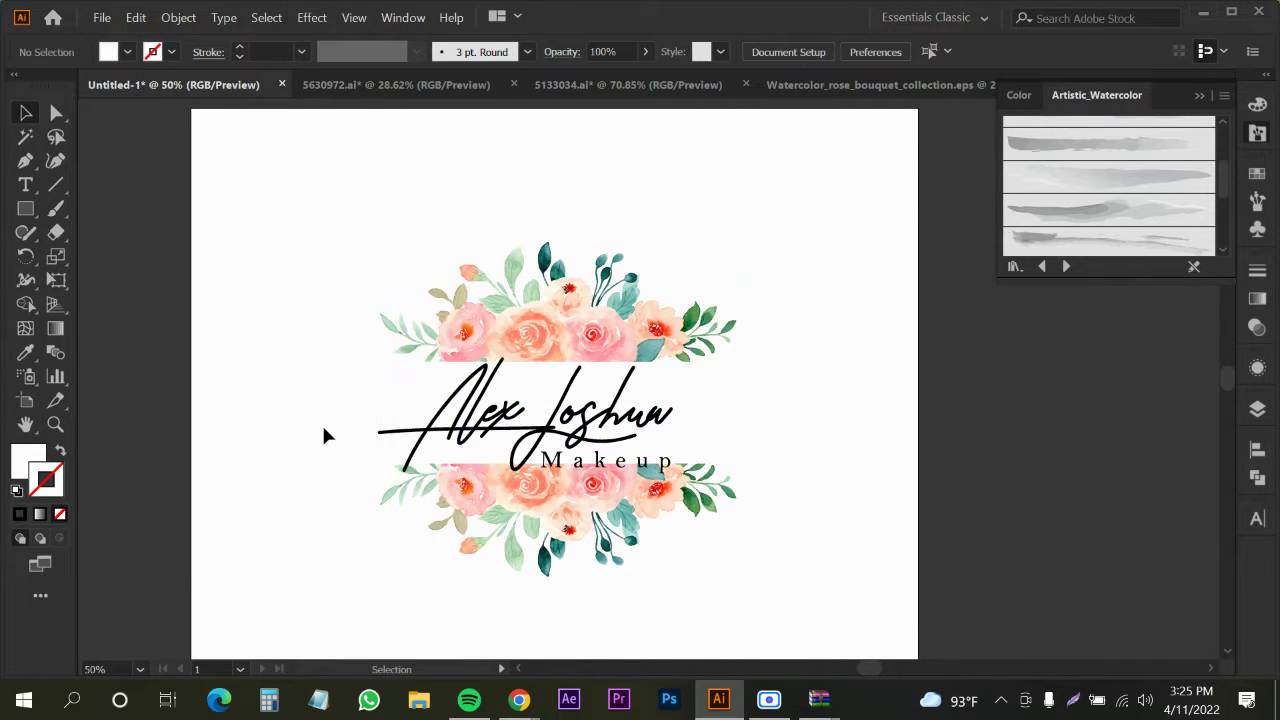
Make the white band taller, then nudge the top bouquet up and the bottom bouquet down
{"action": "left_click", "coordinate": [487, 462]}
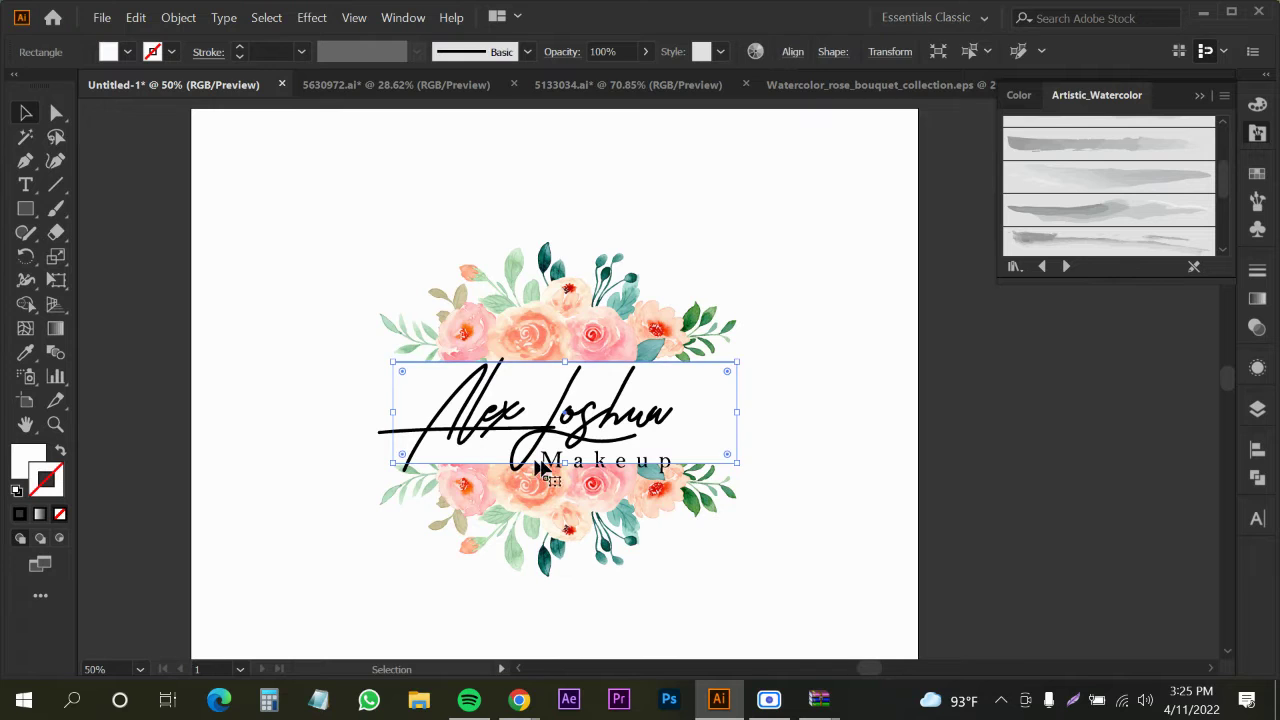
{"action": "left_click_drag", "start_coordinate": [565, 463], "coordinate": [565, 480]}
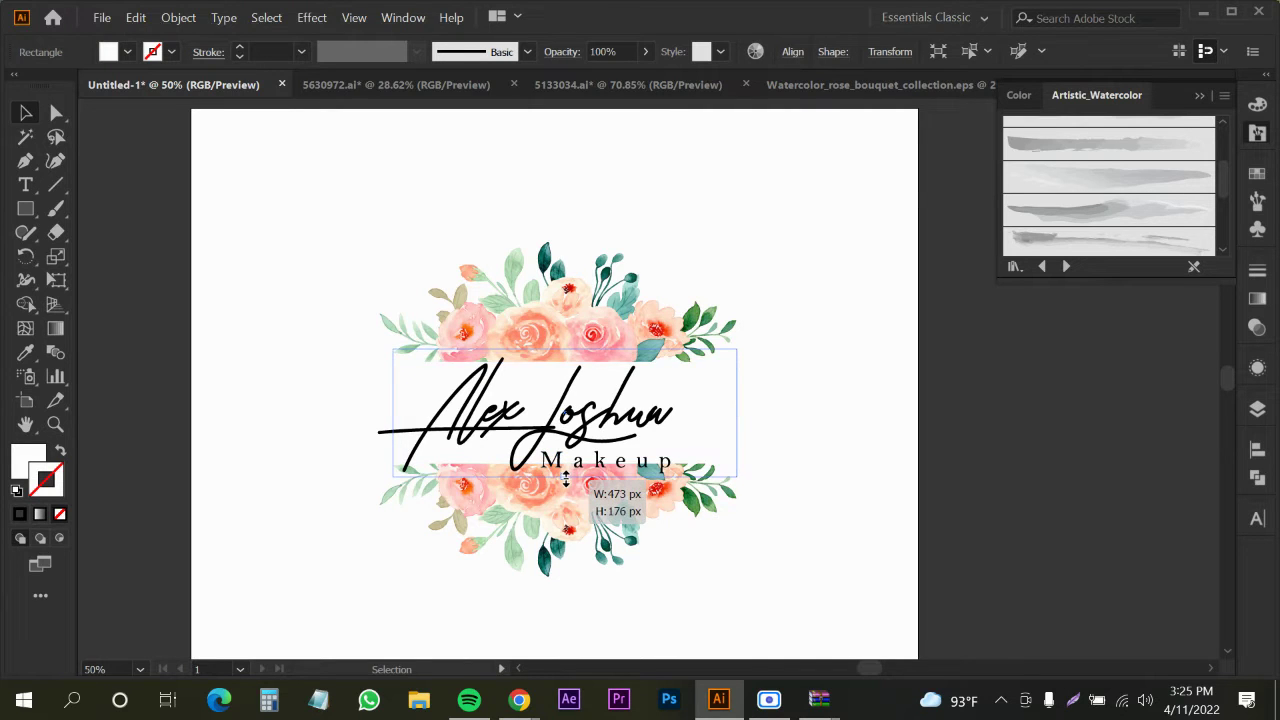
{"action": "left_click", "coordinate": [291, 456]}
{"action": "left_click_drag", "start_coordinate": [555, 336], "coordinate": [561, 329]}
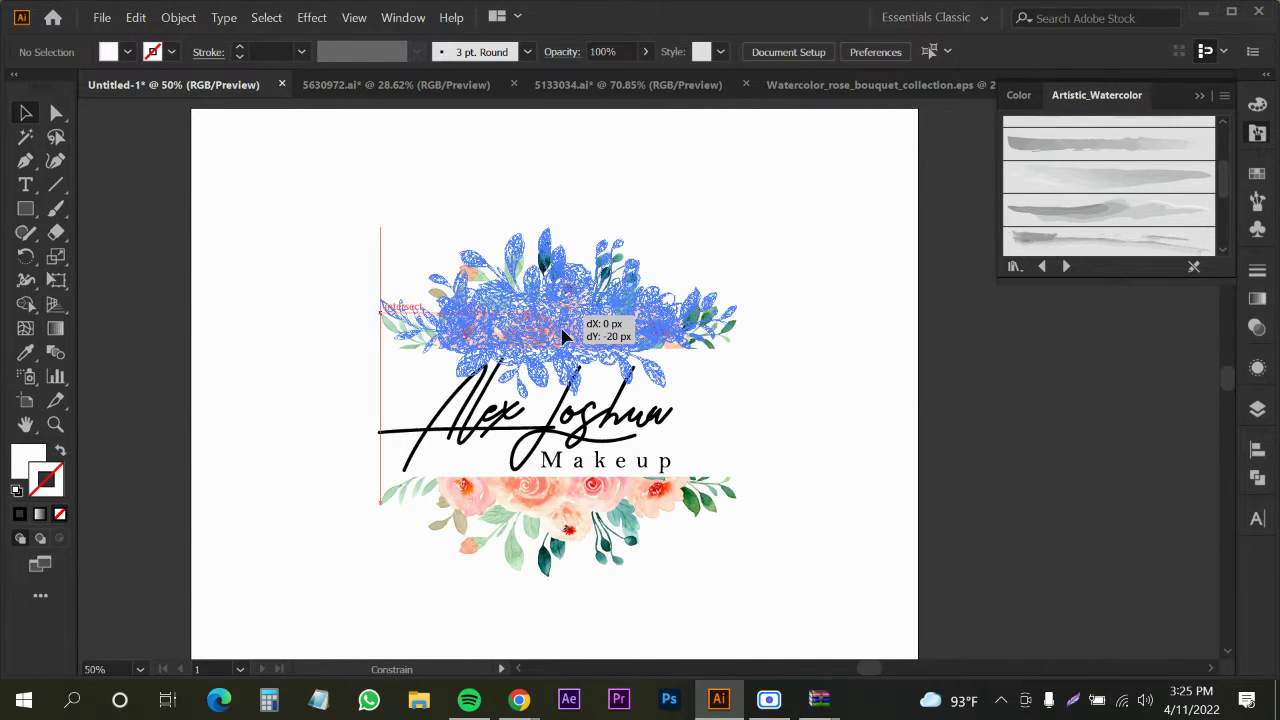
{"action": "left_click_drag", "start_coordinate": [538, 525], "coordinate": [538, 536]}
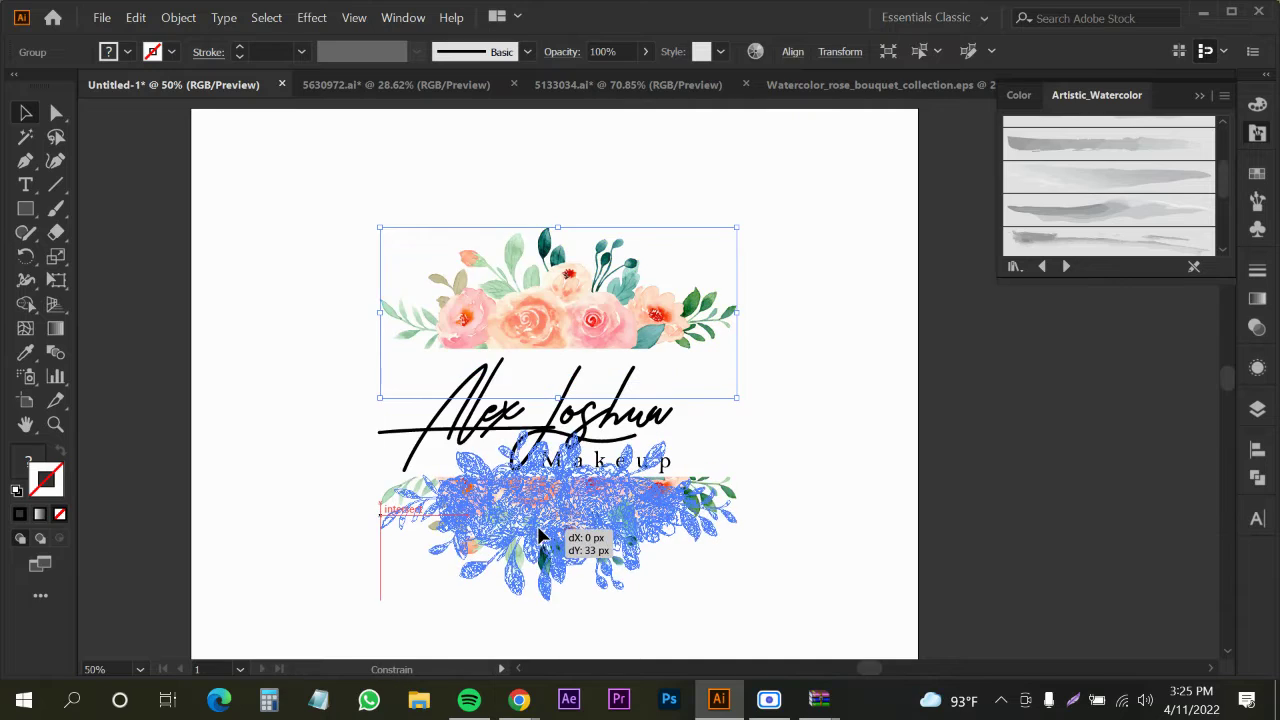
{"action": "left_click", "coordinate": [229, 510]}
Check the watercolor logo search results in the browser, then select the signature logo group in Illustrator
{"action": "mouse_move", "coordinate": [519, 699]}
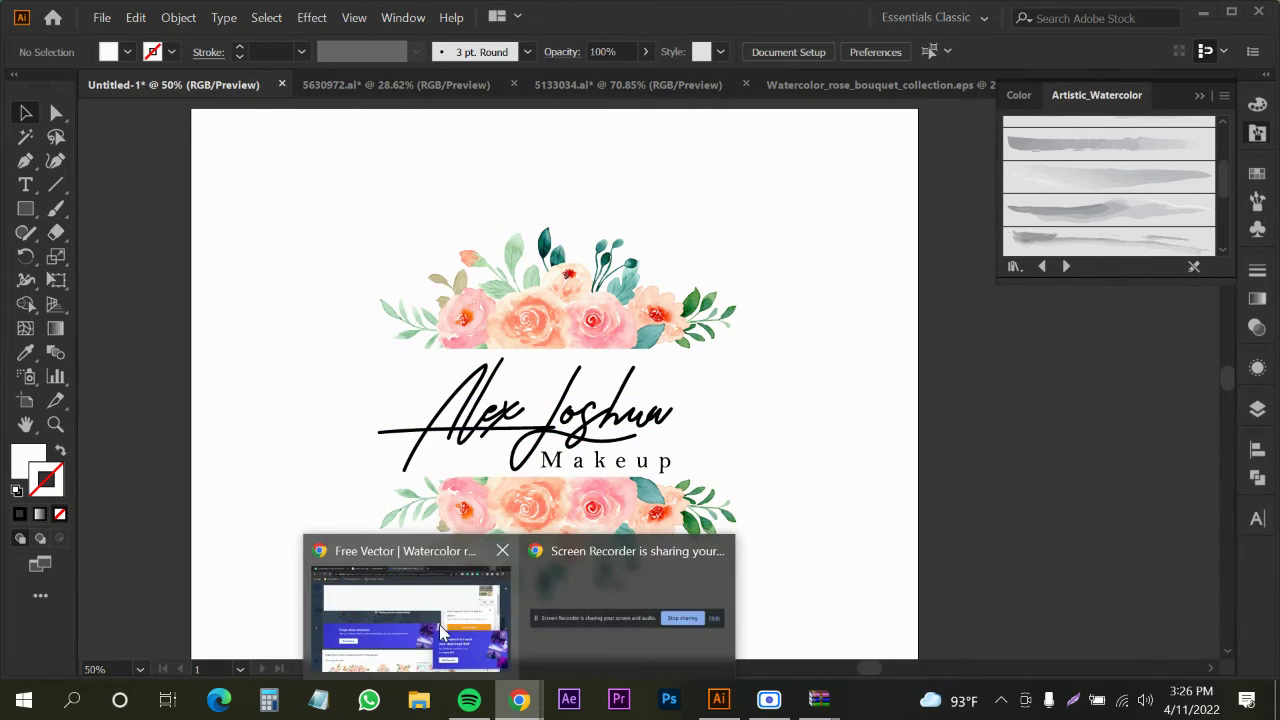
{"action": "left_click", "coordinate": [443, 630]}
{"action": "left_click", "coordinate": [362, 14]}
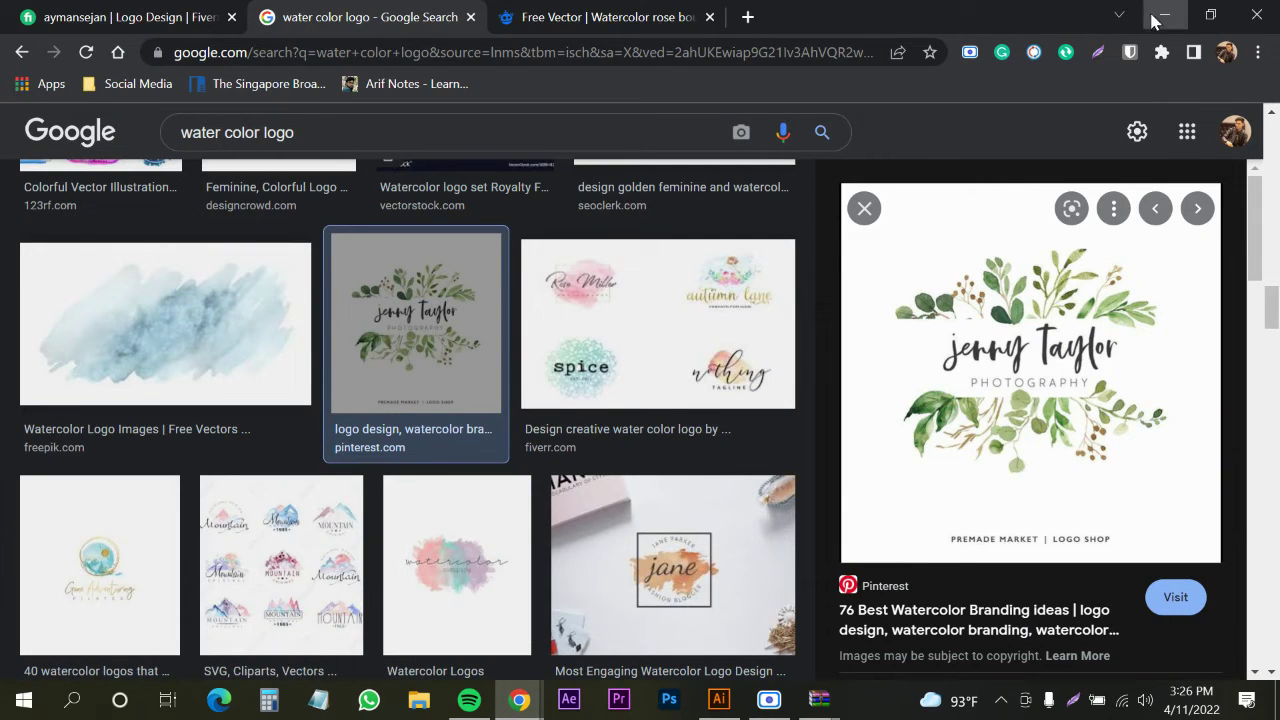
{"action": "left_click", "coordinate": [1164, 14]}
{"action": "left_click", "coordinate": [588, 374]}
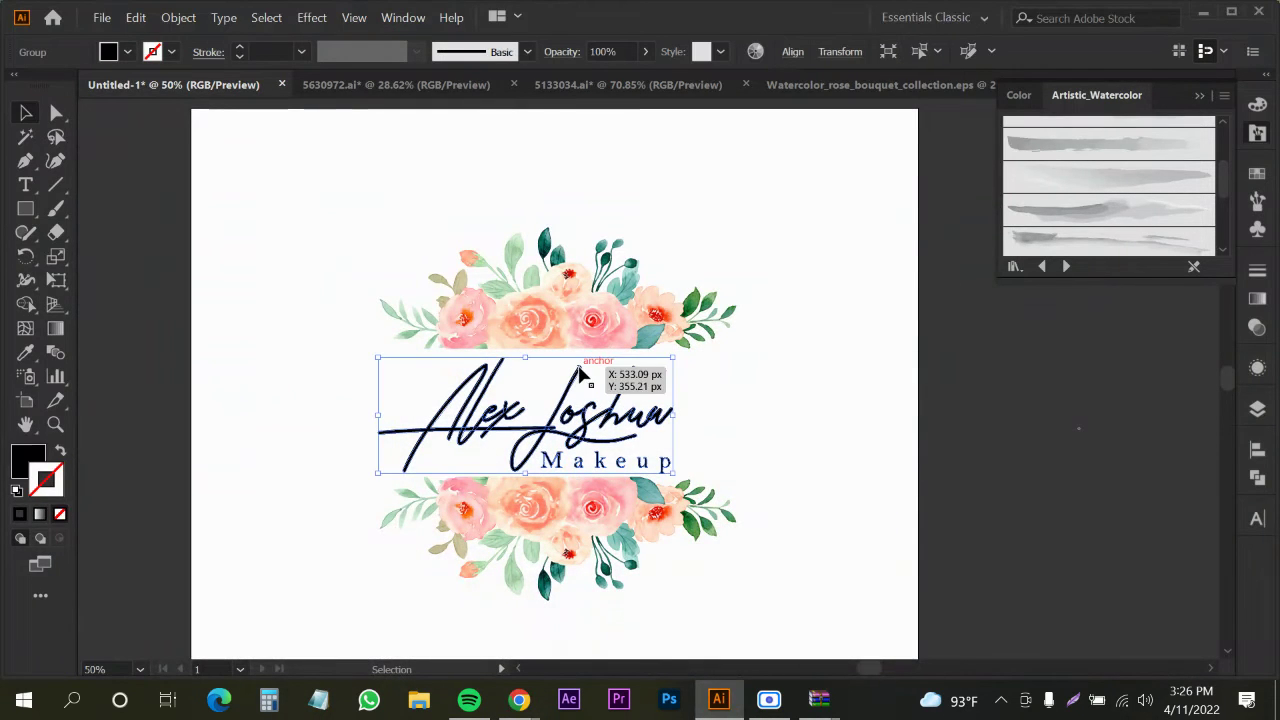
{"action": "left_click", "coordinate": [577, 323], "text": "shift"}
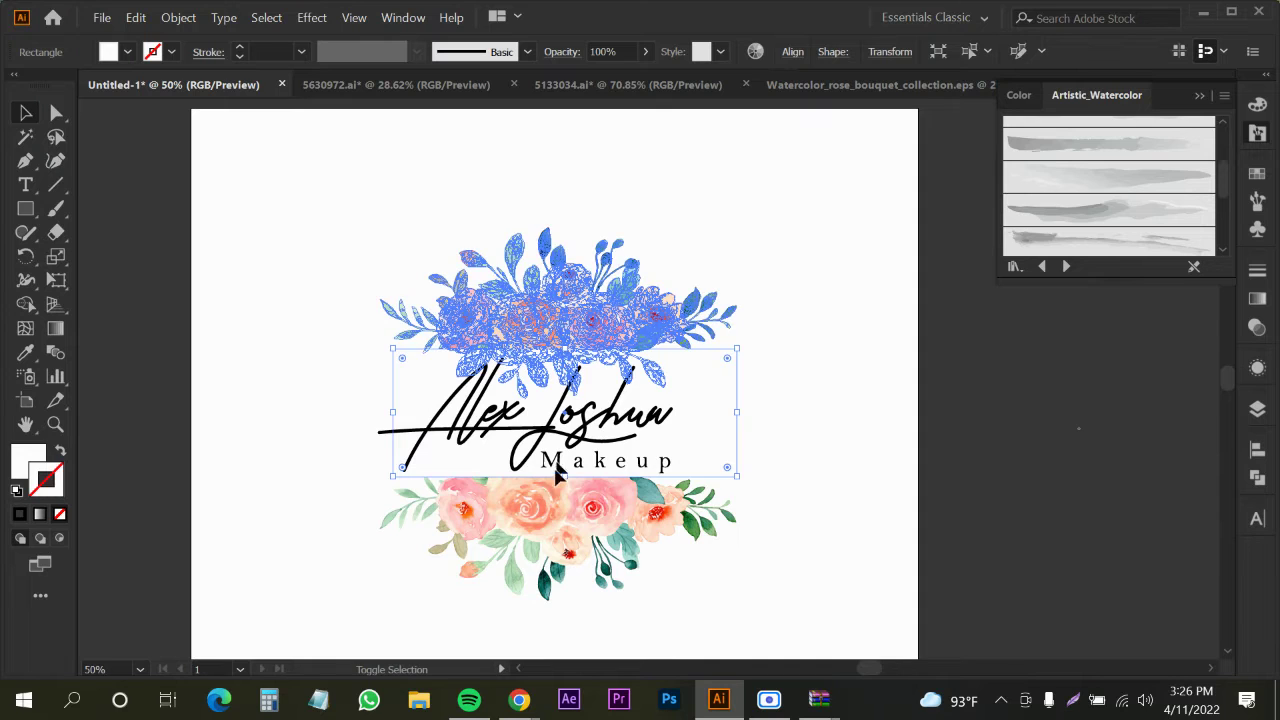
{"action": "left_click", "coordinate": [537, 567], "text": "shift"}
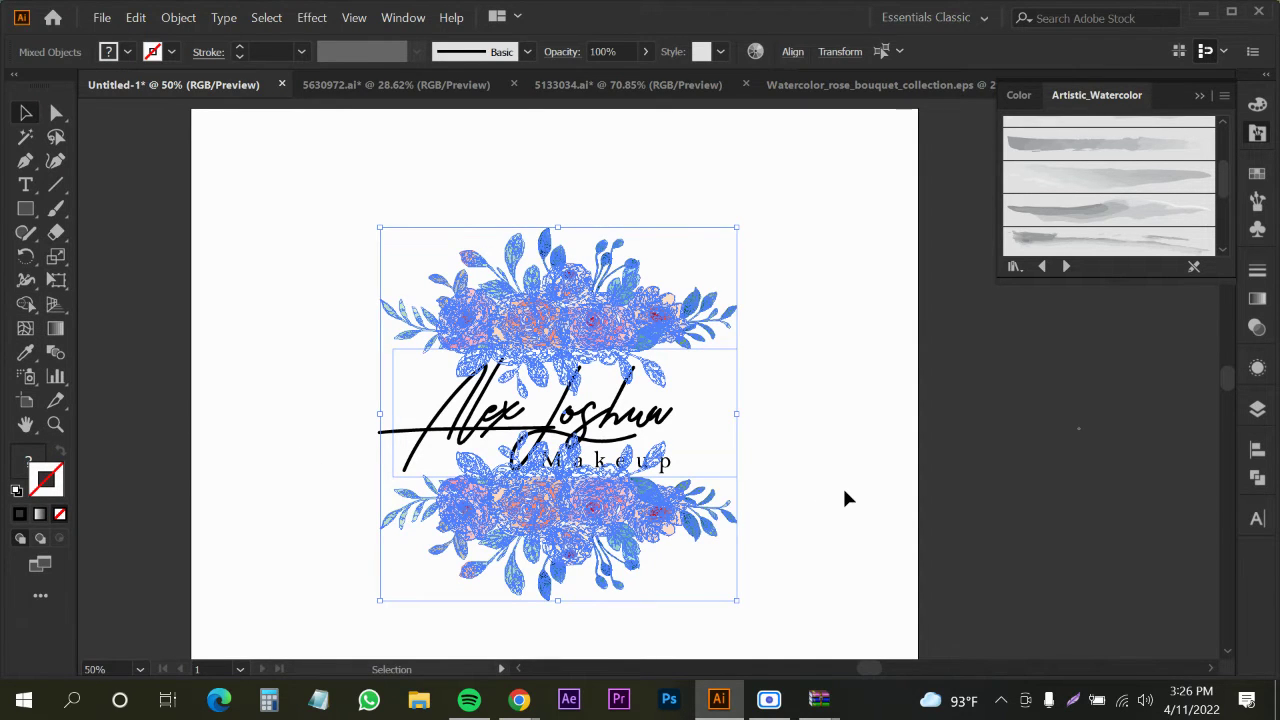
{"action": "left_click", "coordinate": [884, 458]}
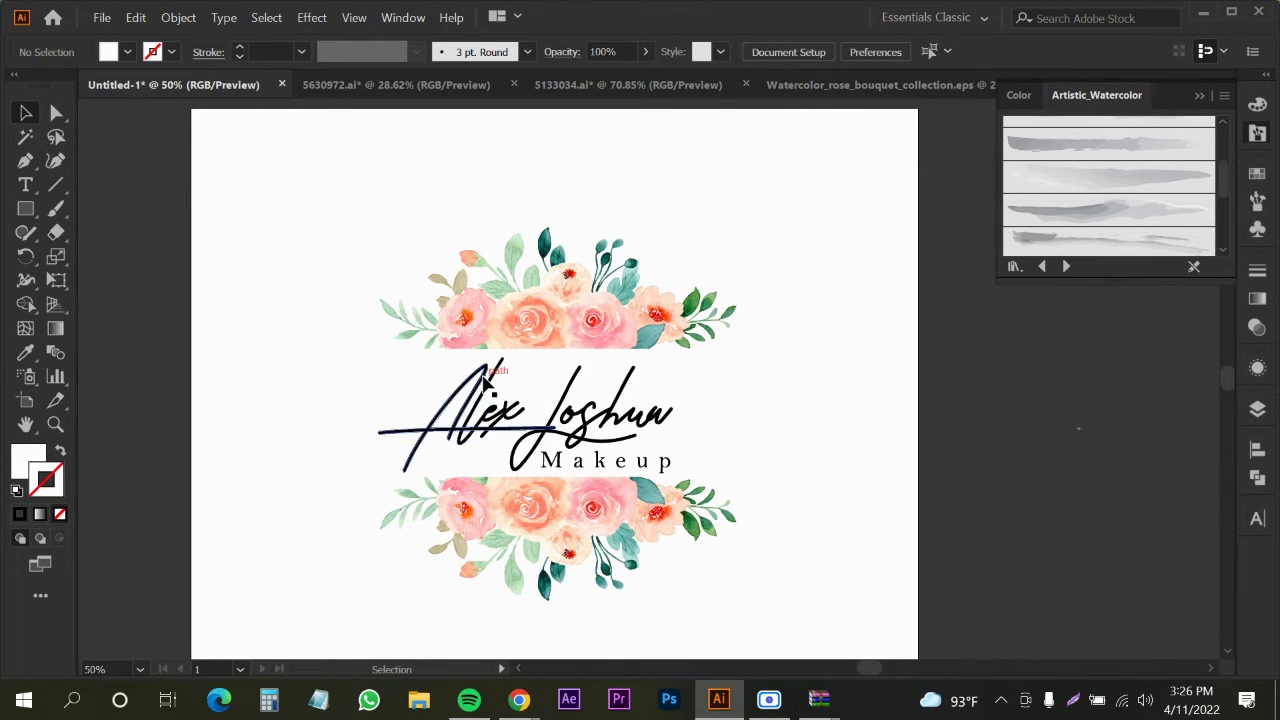
{"action": "left_click", "coordinate": [392, 366]}
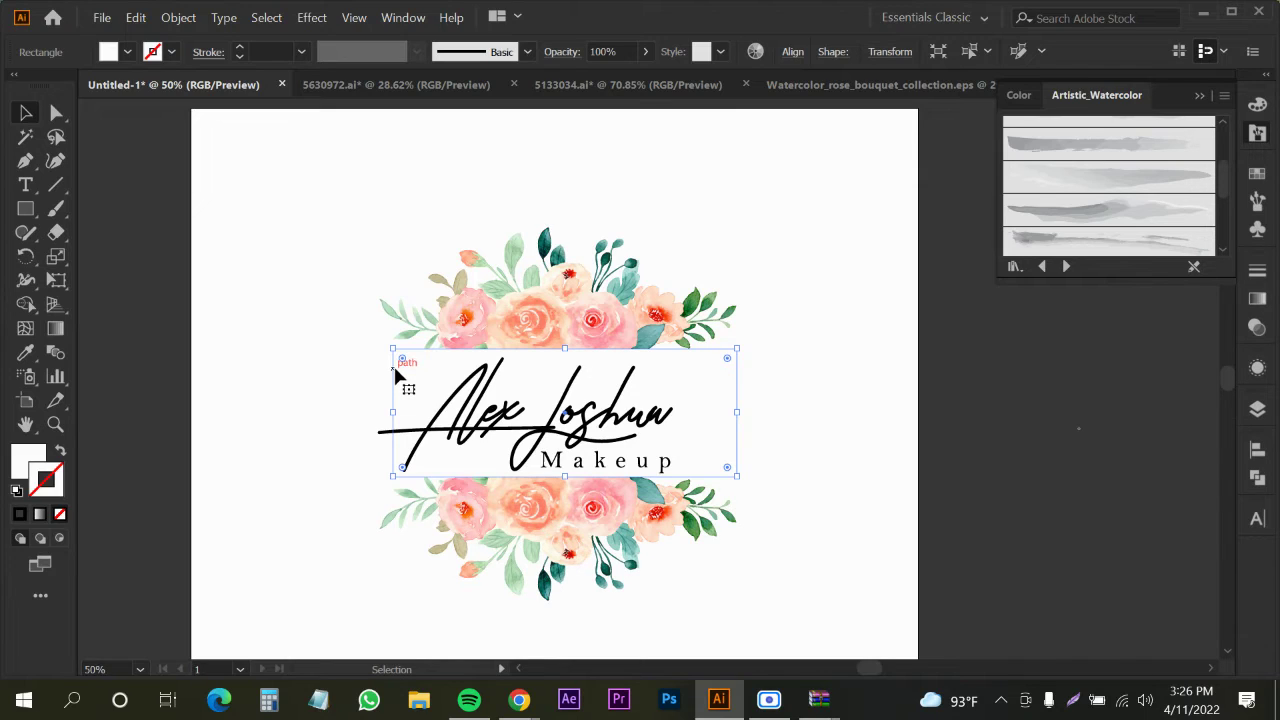
{"action": "left_click", "coordinate": [307, 397]}
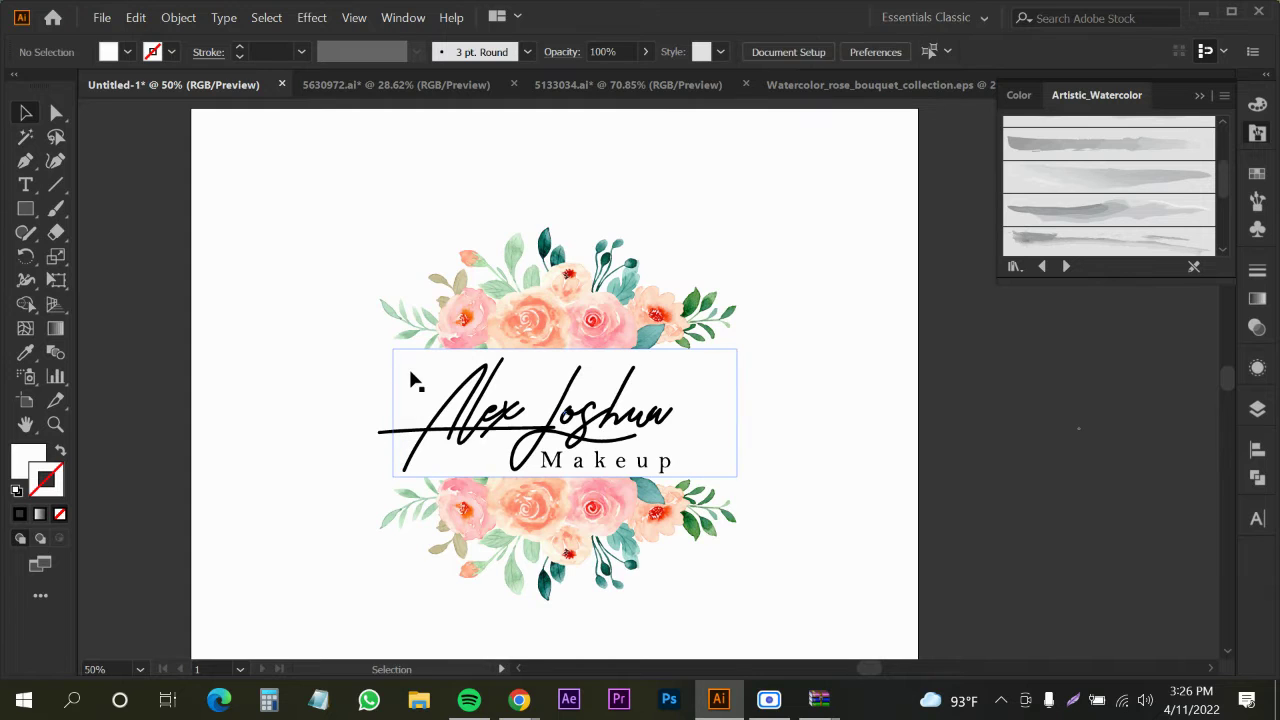
{"action": "left_click", "coordinate": [414, 374]}
{"action": "left_click", "coordinate": [453, 323], "text": "shift"}
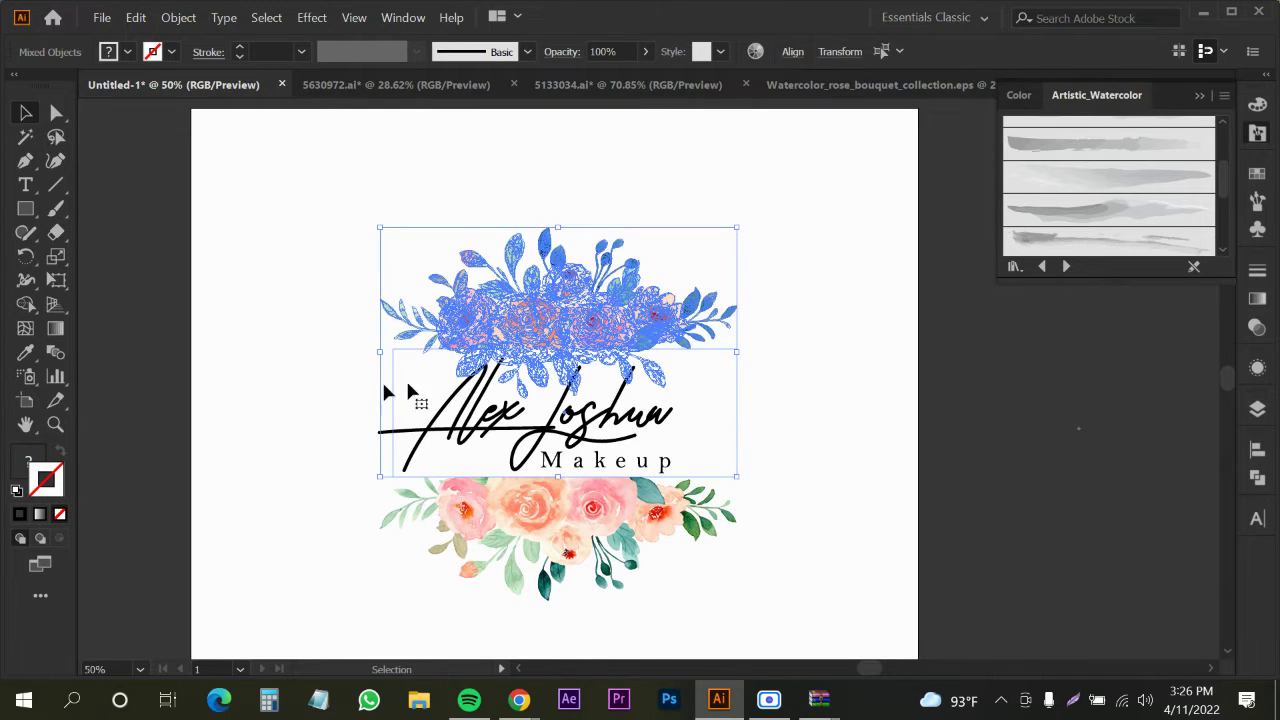
{"action": "left_click", "coordinate": [1008, 494]}
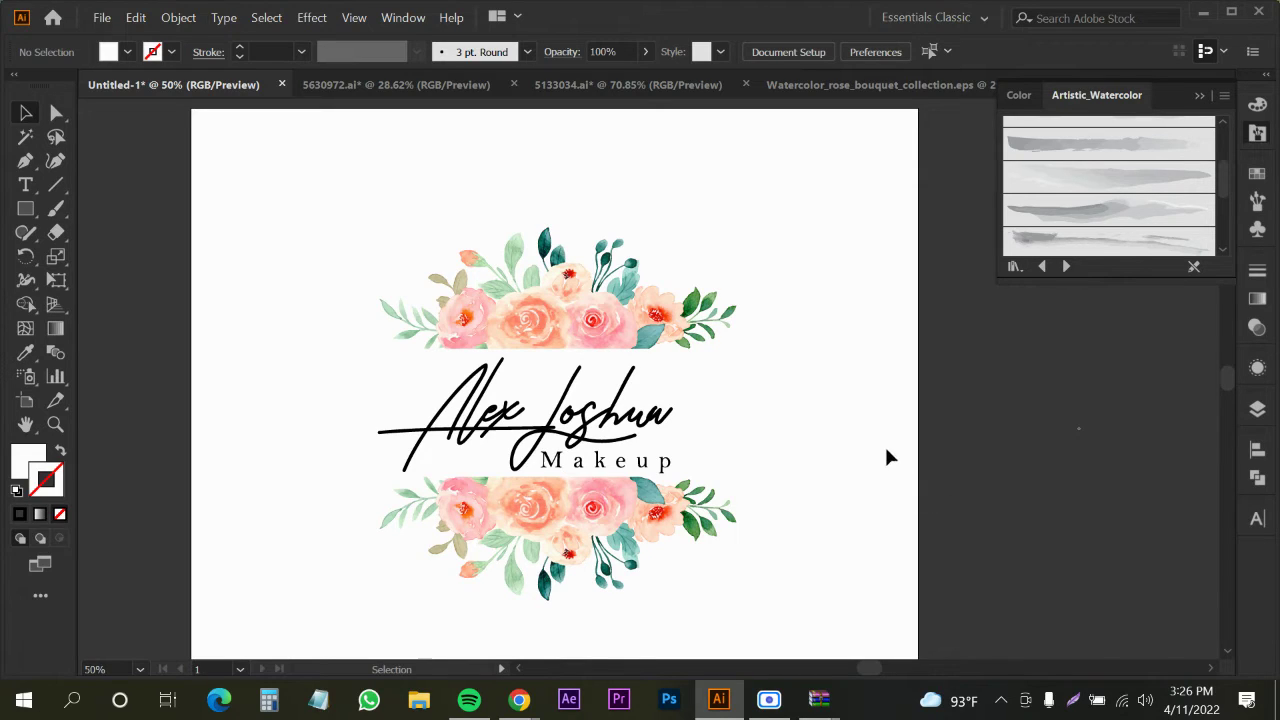
{"action": "left_click", "coordinate": [524, 385]}
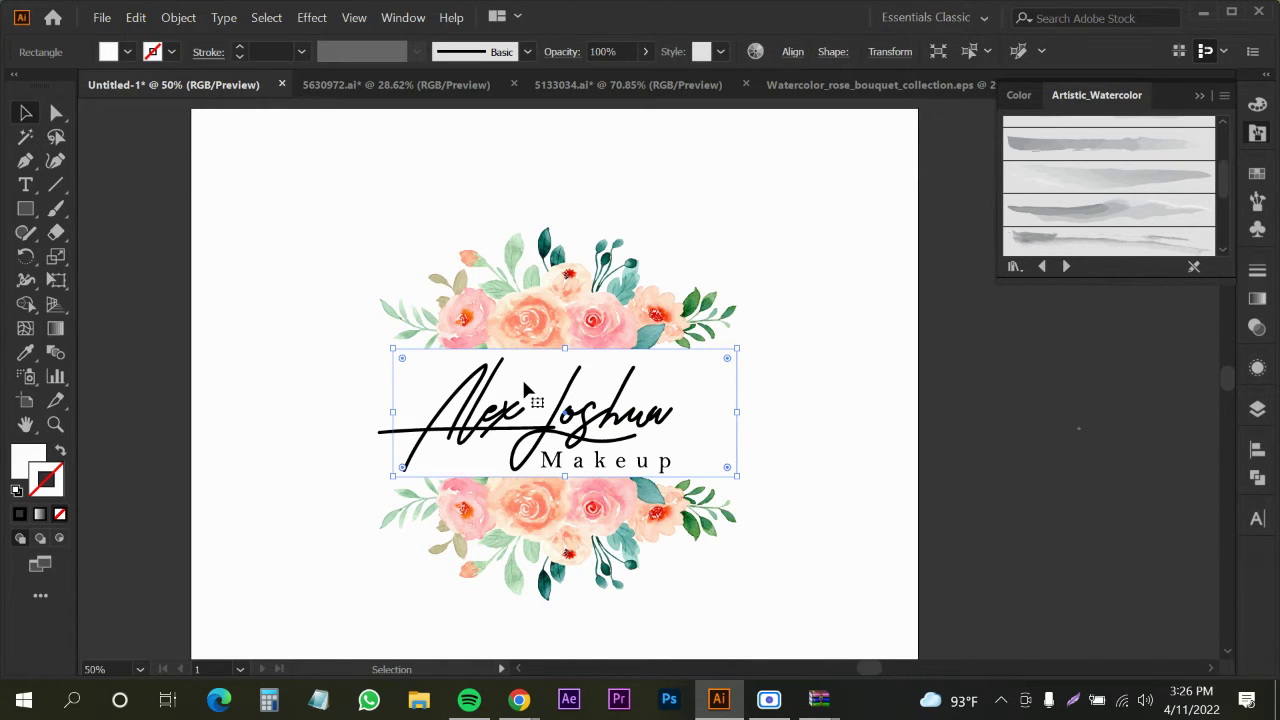
{"action": "mouse_move", "coordinate": [530, 703]}
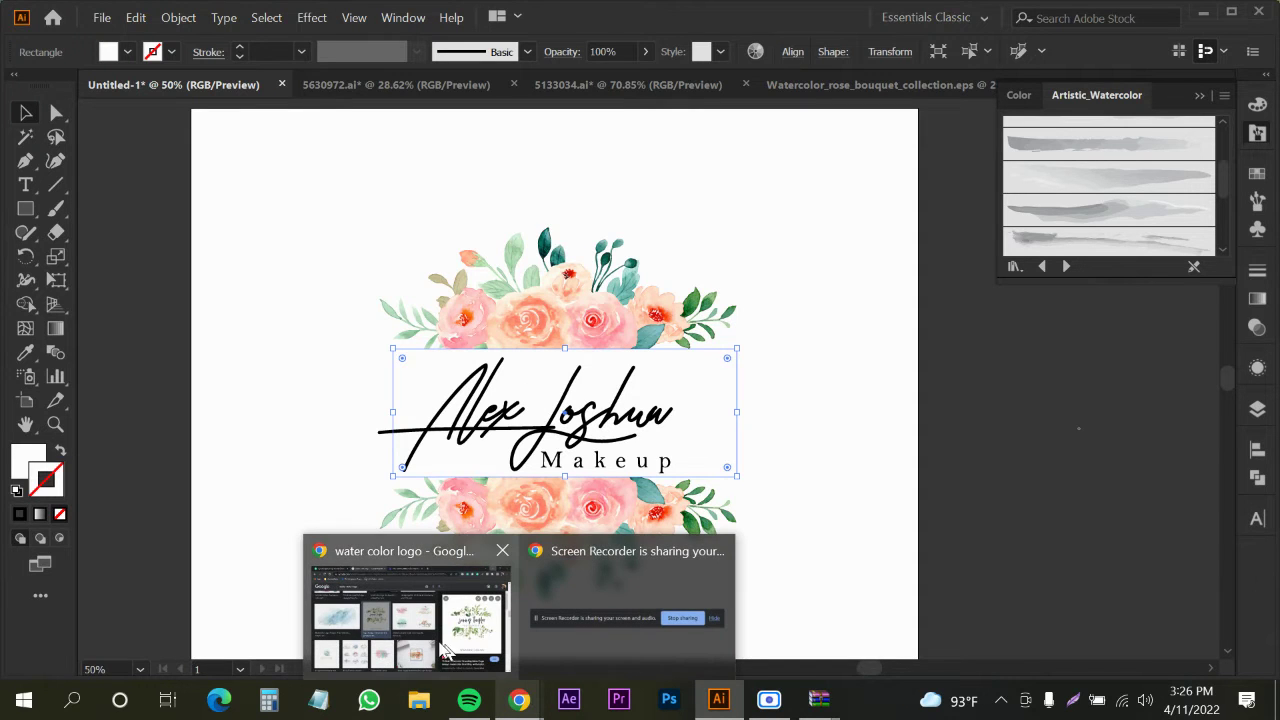
Scroll the water color logo image results and preview the Company Name and Touch & Glow logos
{"action": "left_click", "coordinate": [397, 598]}
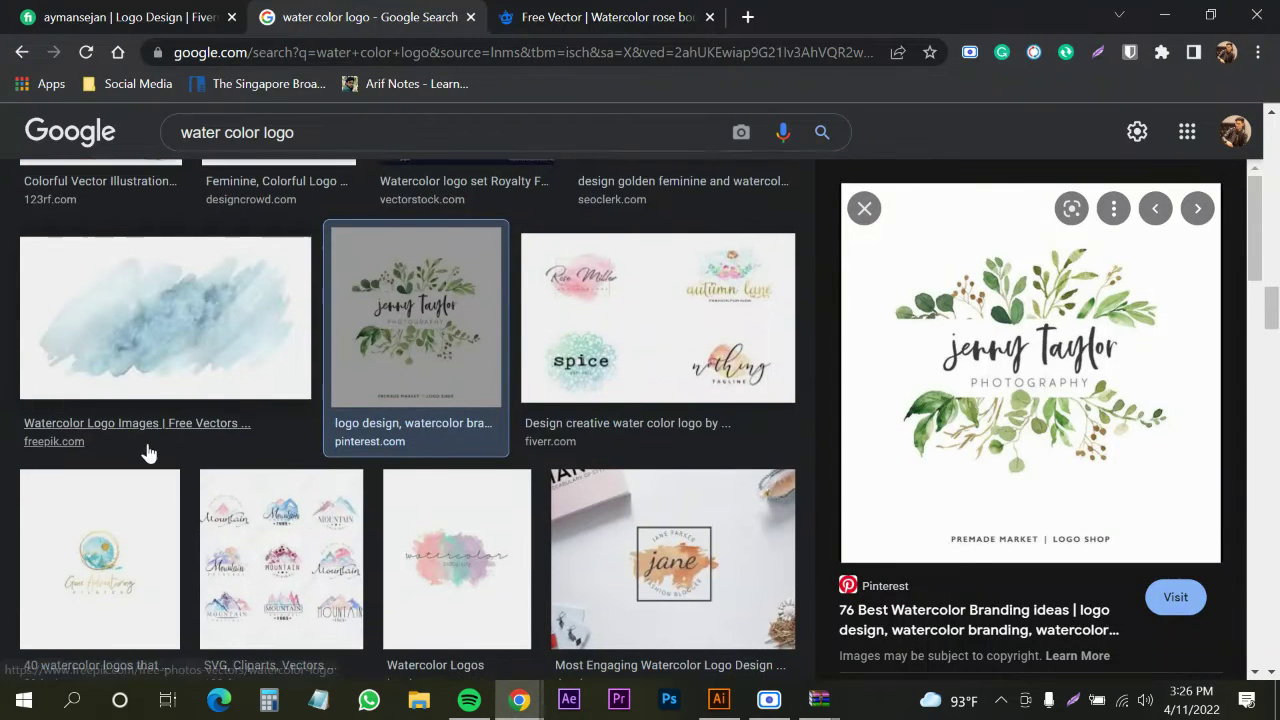
{"action": "scroll", "coordinate": [308, 447], "scroll_direction": "down", "scroll_amount": 3}
{"action": "scroll", "coordinate": [308, 447], "scroll_direction": "down", "scroll_amount": 2}
{"action": "scroll", "coordinate": [566, 449], "scroll_direction": "down", "scroll_amount": 1}
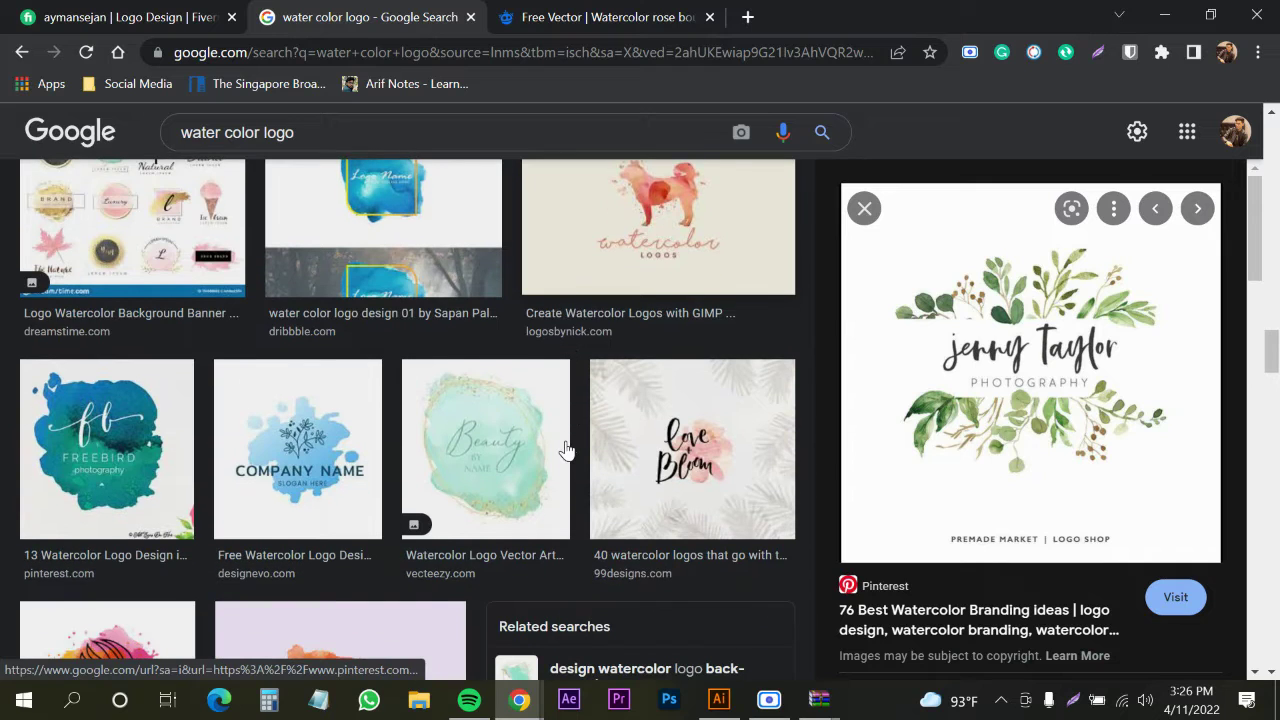
{"action": "scroll", "coordinate": [568, 450], "scroll_direction": "down", "scroll_amount": 1}
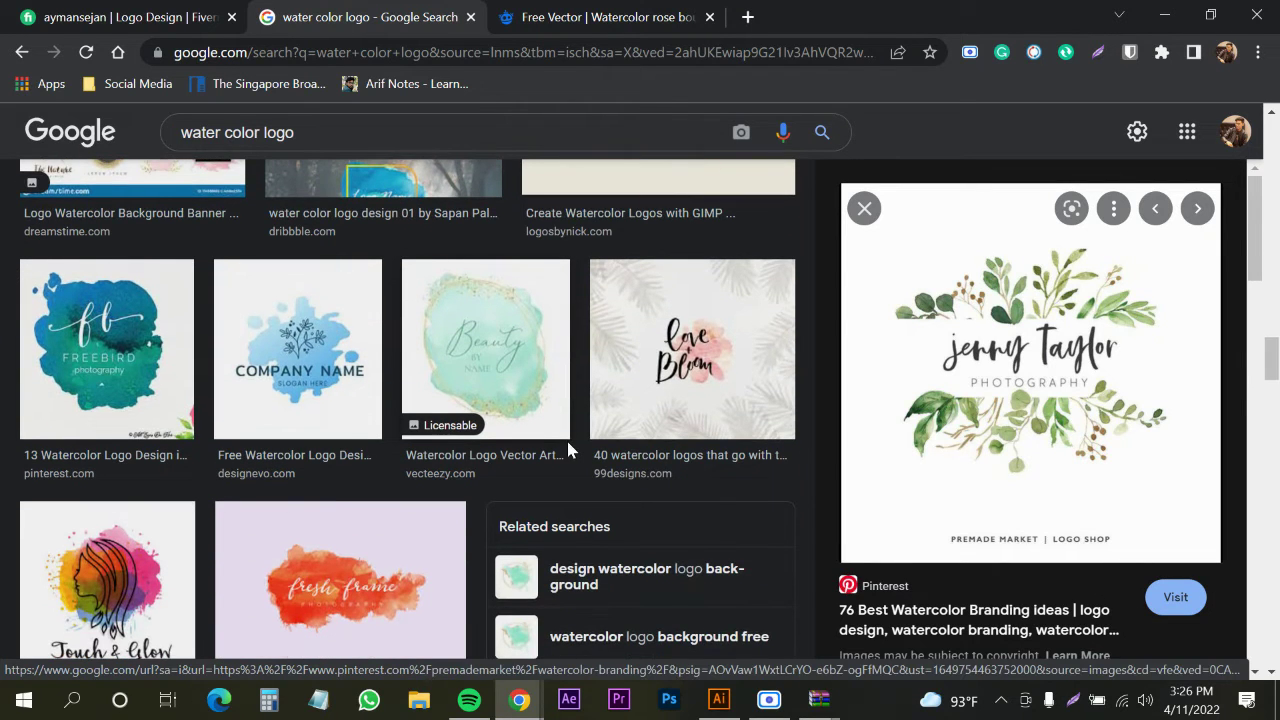
{"action": "scroll", "coordinate": [567, 449], "scroll_direction": "down", "scroll_amount": 1}
{"action": "left_click", "coordinate": [295, 266]}
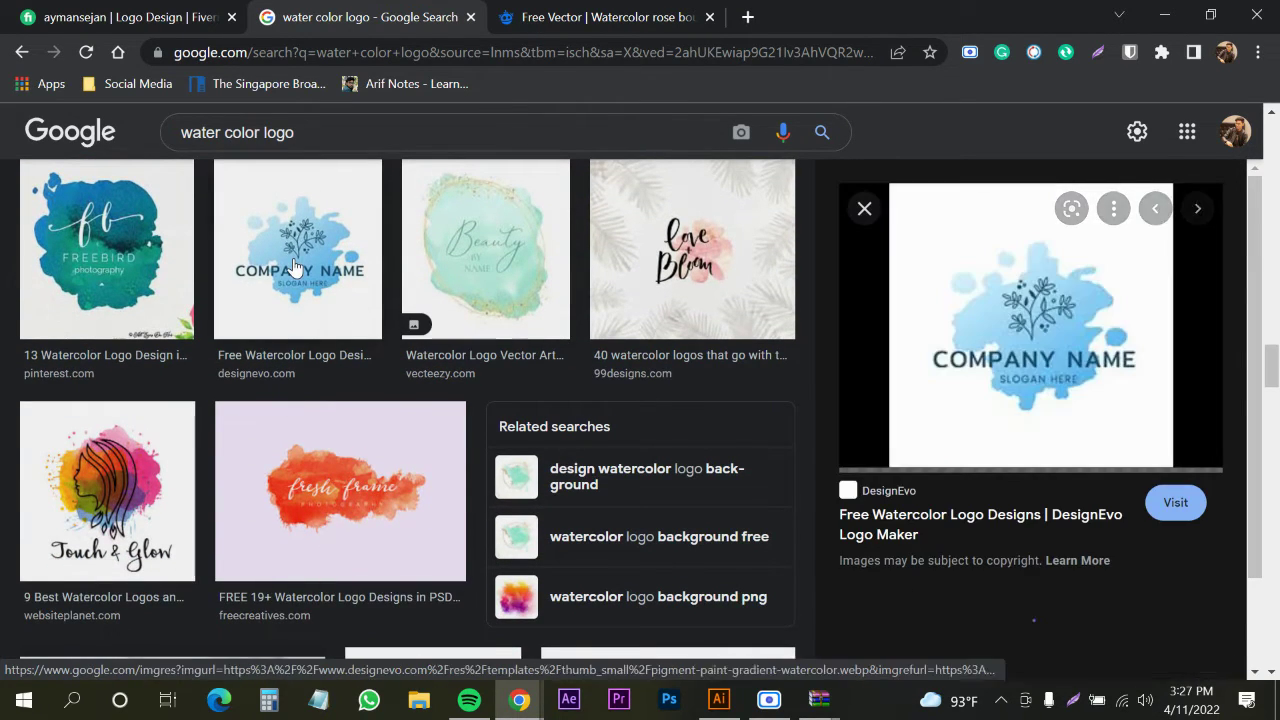
{"action": "left_click", "coordinate": [107, 490]}
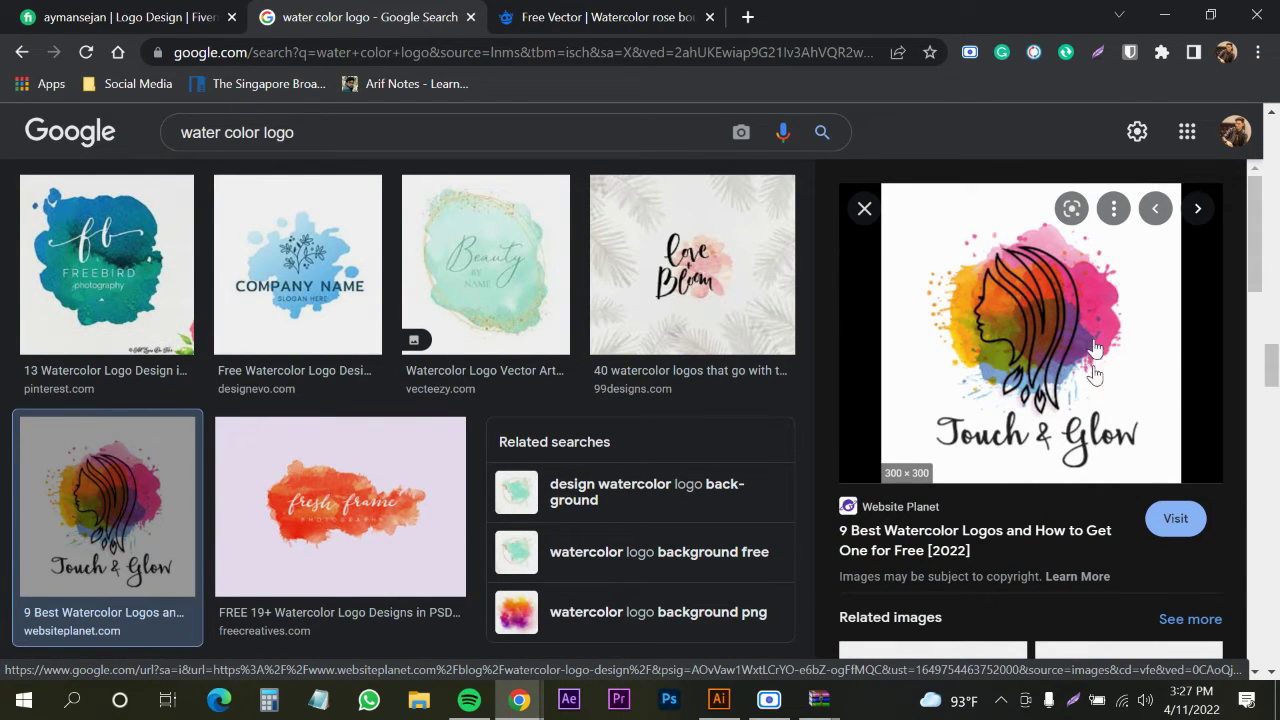
In a new tab, search Google Images for 'makeup logo' and preview the Glamxo cosmetics logo
{"action": "left_click", "coordinate": [747, 17]}
{"action": "type", "text": "mak"}
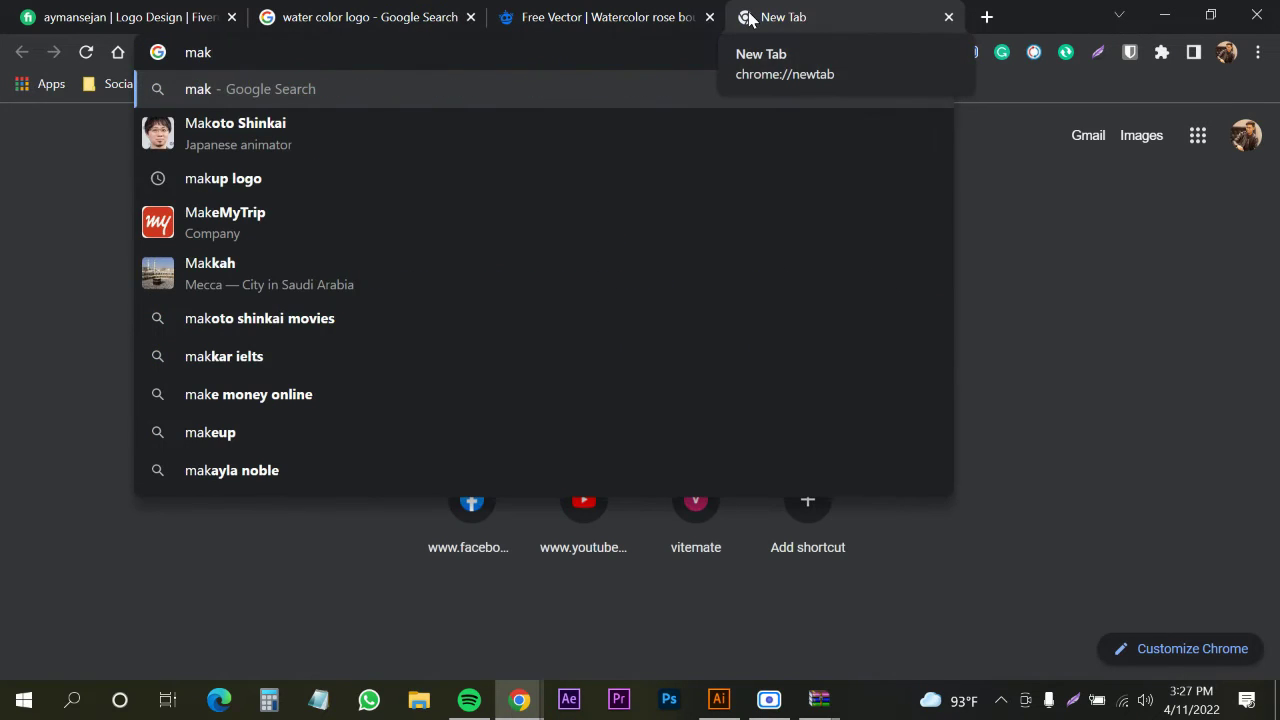
{"action": "type", "text": "eup loo"}
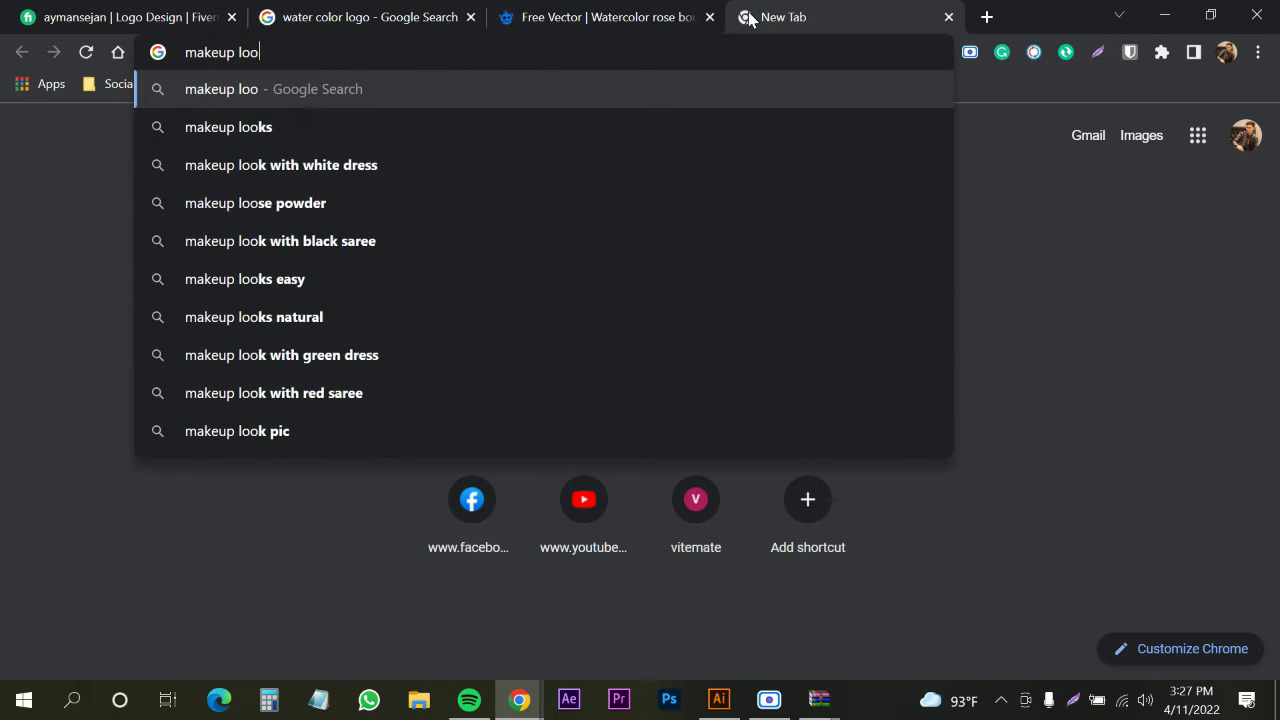
{"action": "key", "text": "BackSpace"}
{"action": "type", "text": "go"}
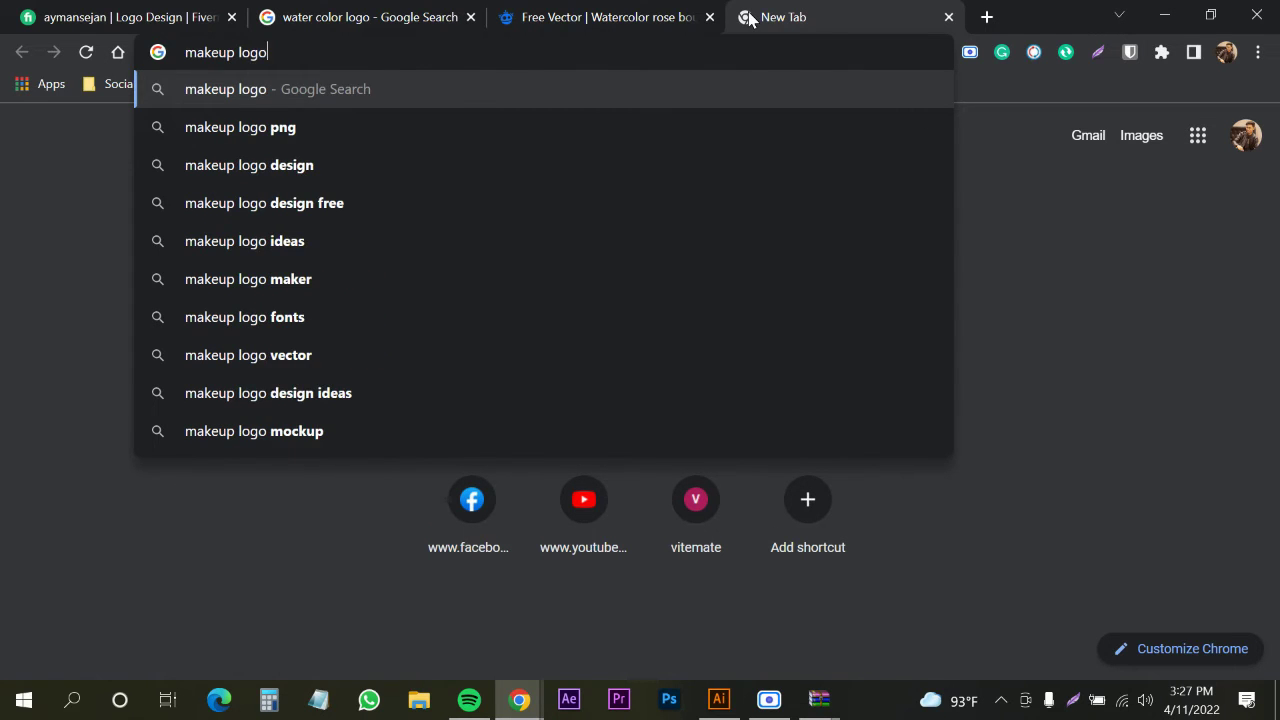
{"action": "key", "text": "Return"}
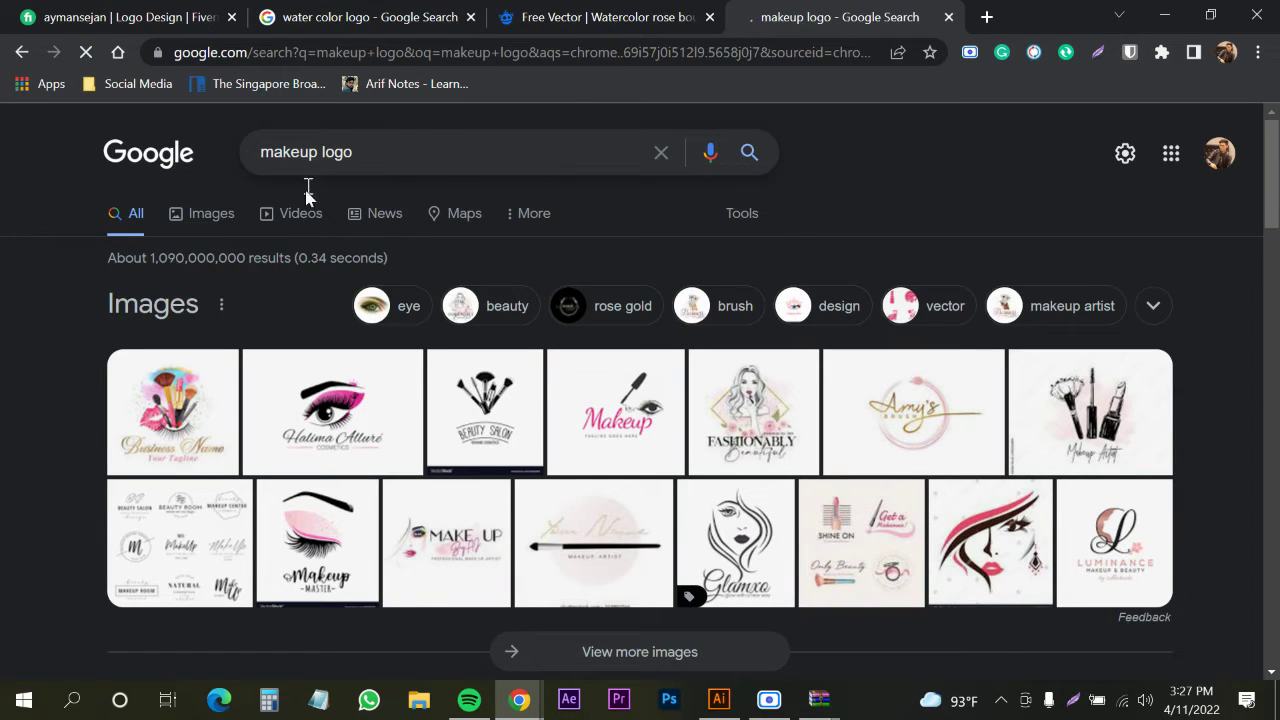
{"action": "left_click", "coordinate": [202, 220]}
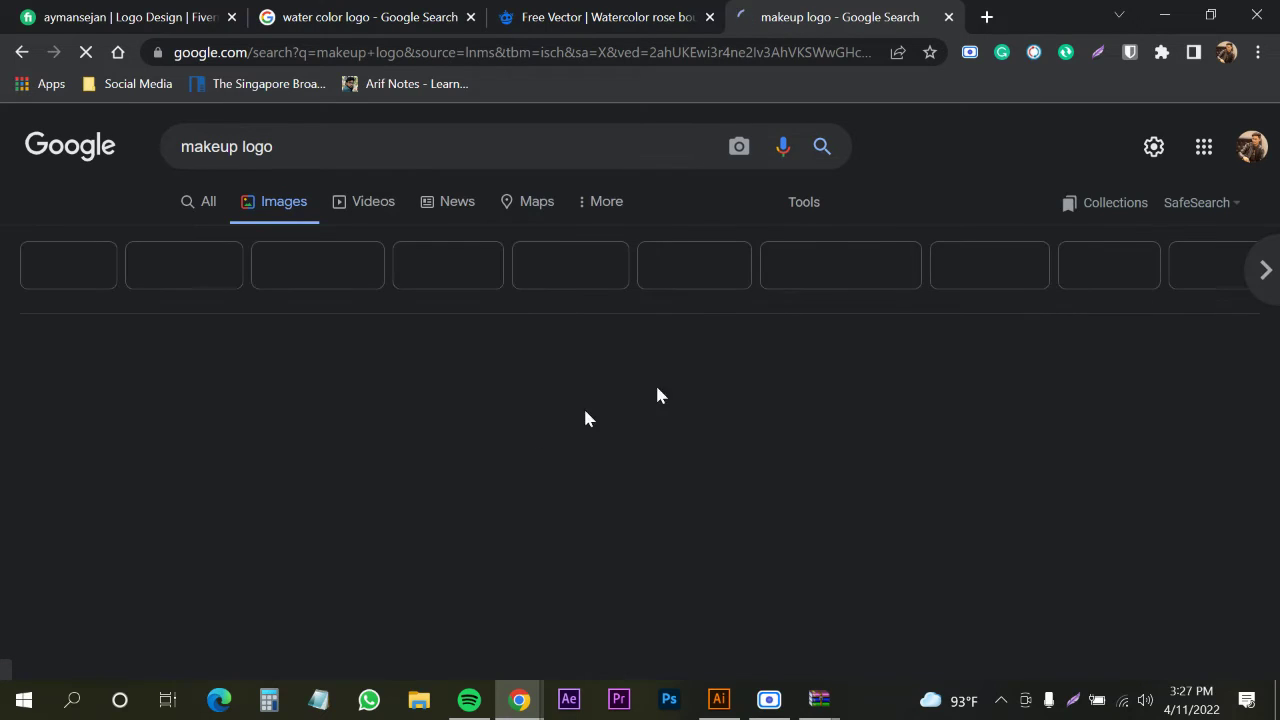
{"action": "scroll", "coordinate": [591, 437], "scroll_direction": "down", "scroll_amount": 4}
{"action": "scroll", "coordinate": [946, 443], "scroll_direction": "down", "scroll_amount": 2}
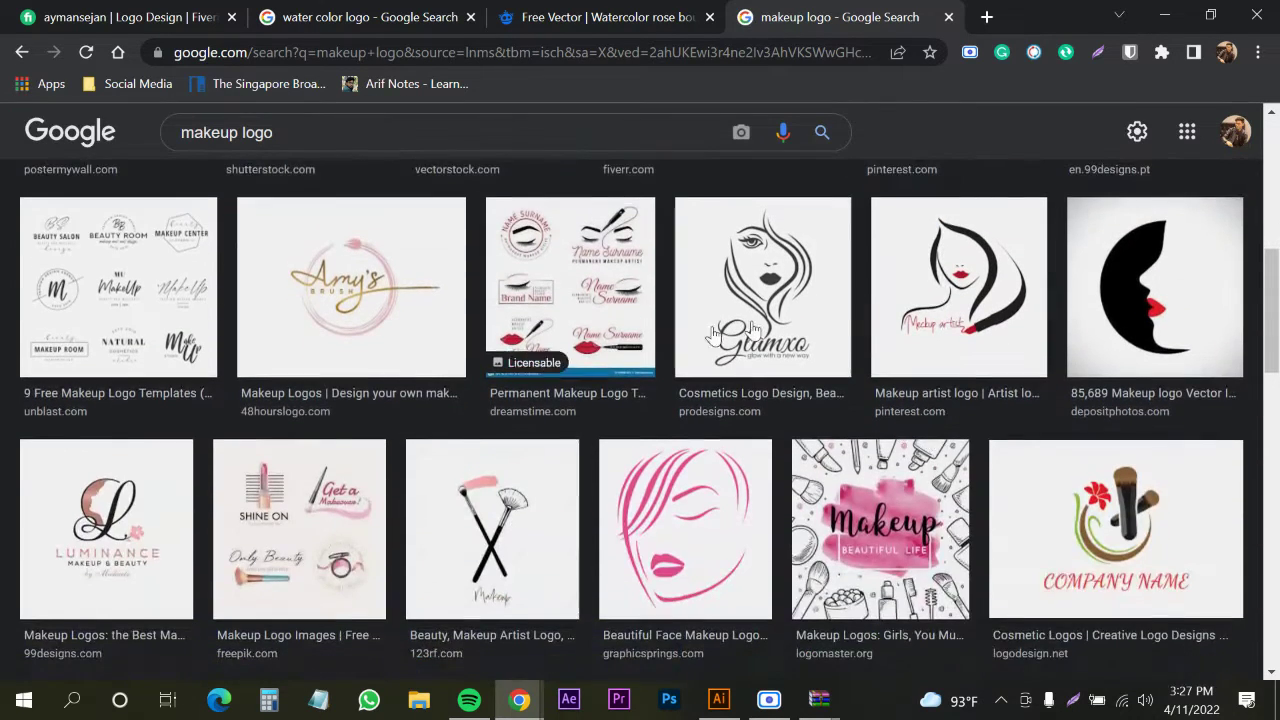
{"action": "left_click", "coordinate": [760, 330]}
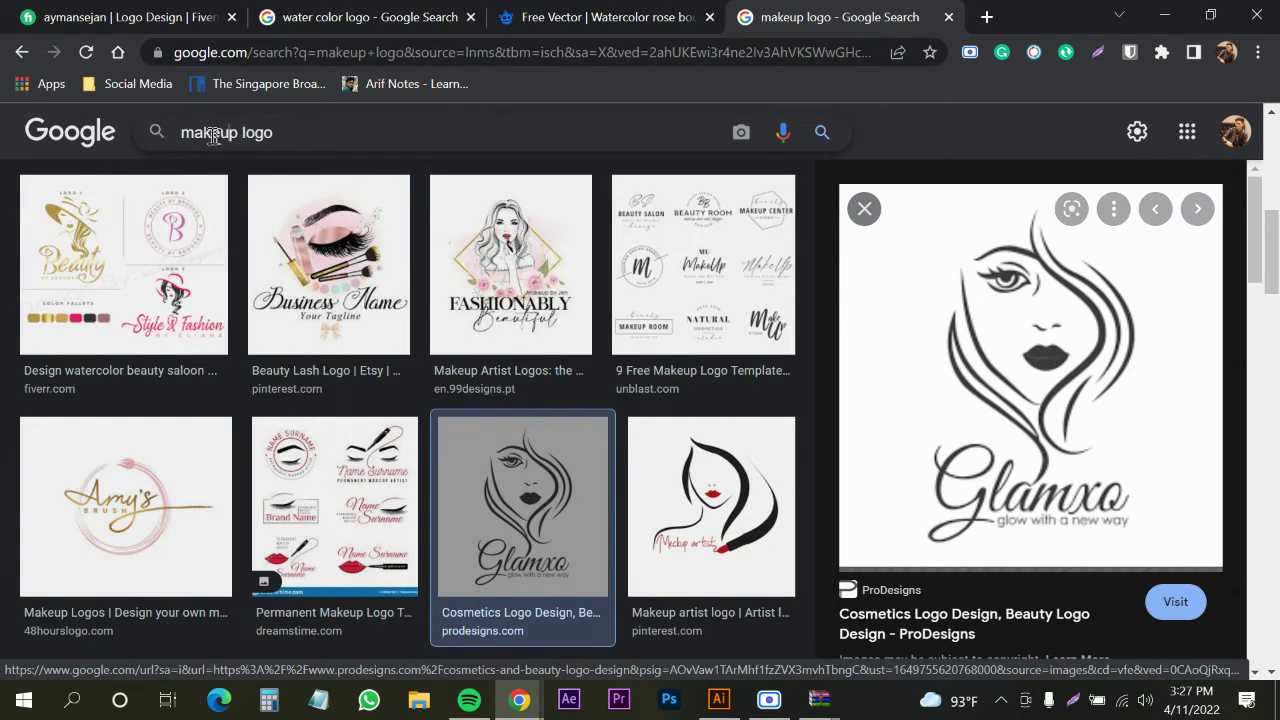
Change the query to 'beatuy logo', browse the corrected beauty logo results, then return to Illustrator
{"action": "left_click_drag", "start_coordinate": [237, 133], "coordinate": [166, 126]}
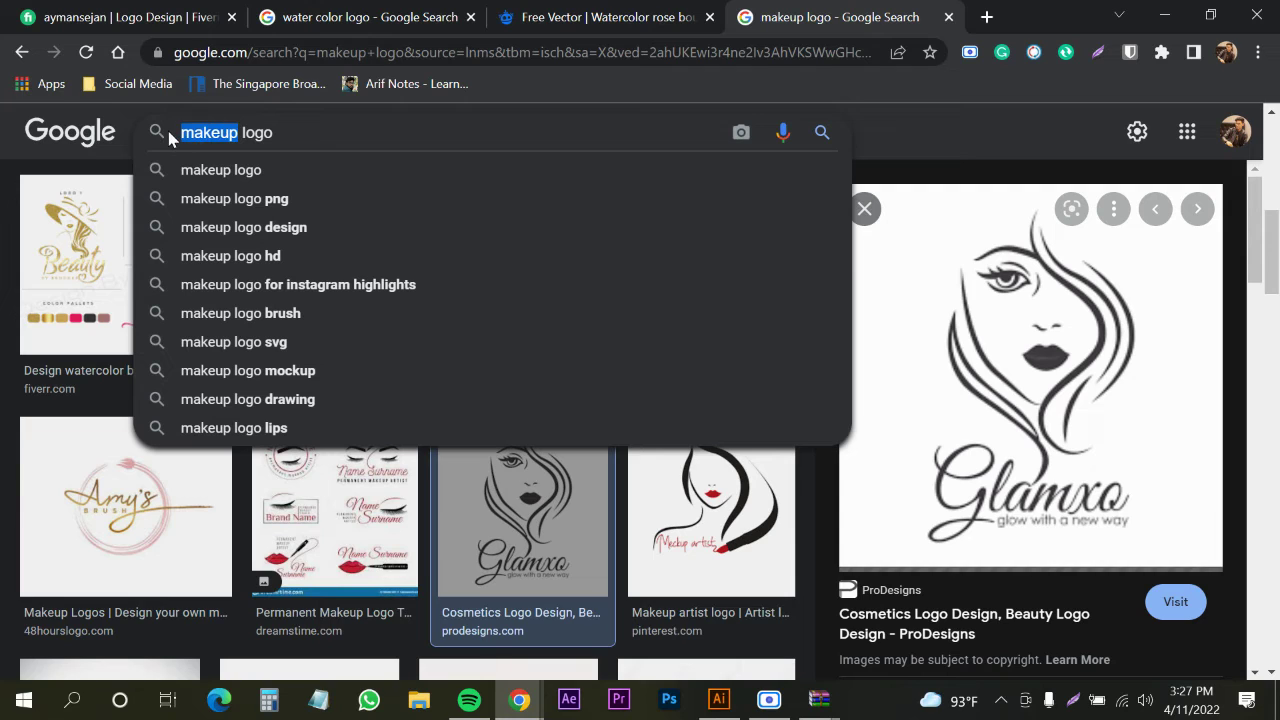
{"action": "type", "text": "bea"}
{"action": "type", "text": "tu"}
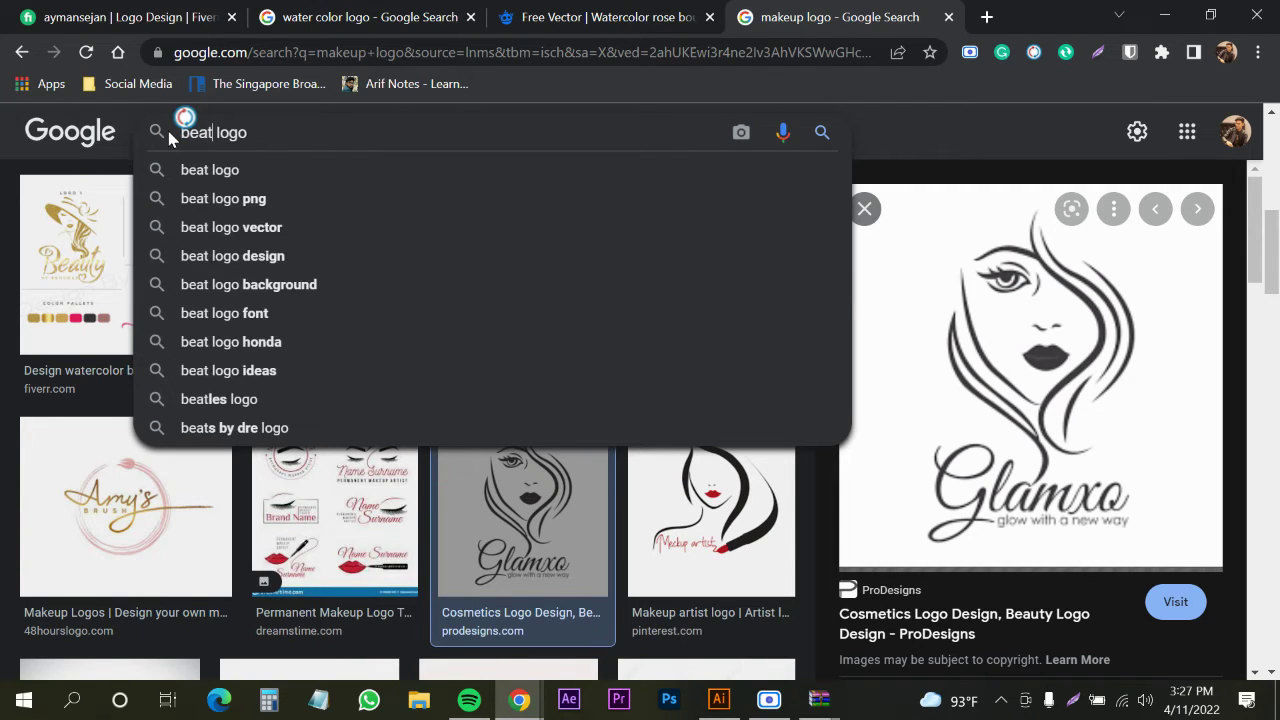
{"action": "left_click", "coordinate": [220, 172]}
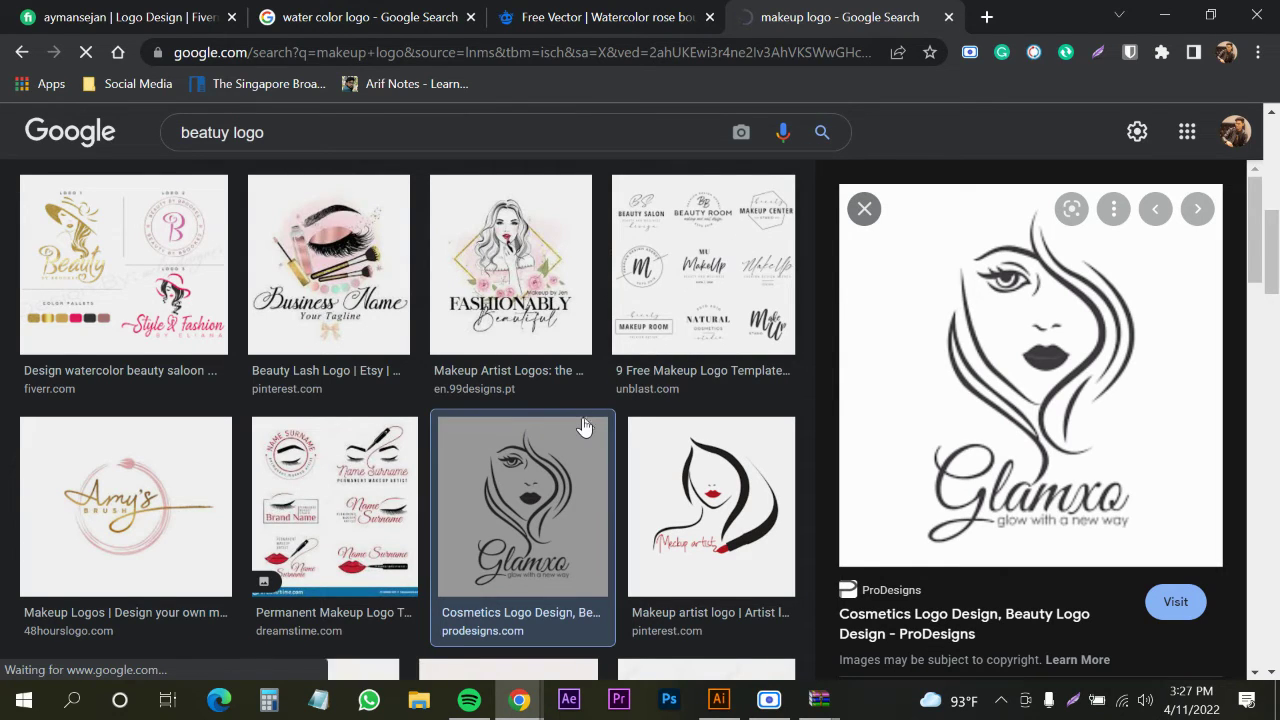
{"action": "left_click", "coordinate": [822, 136]}
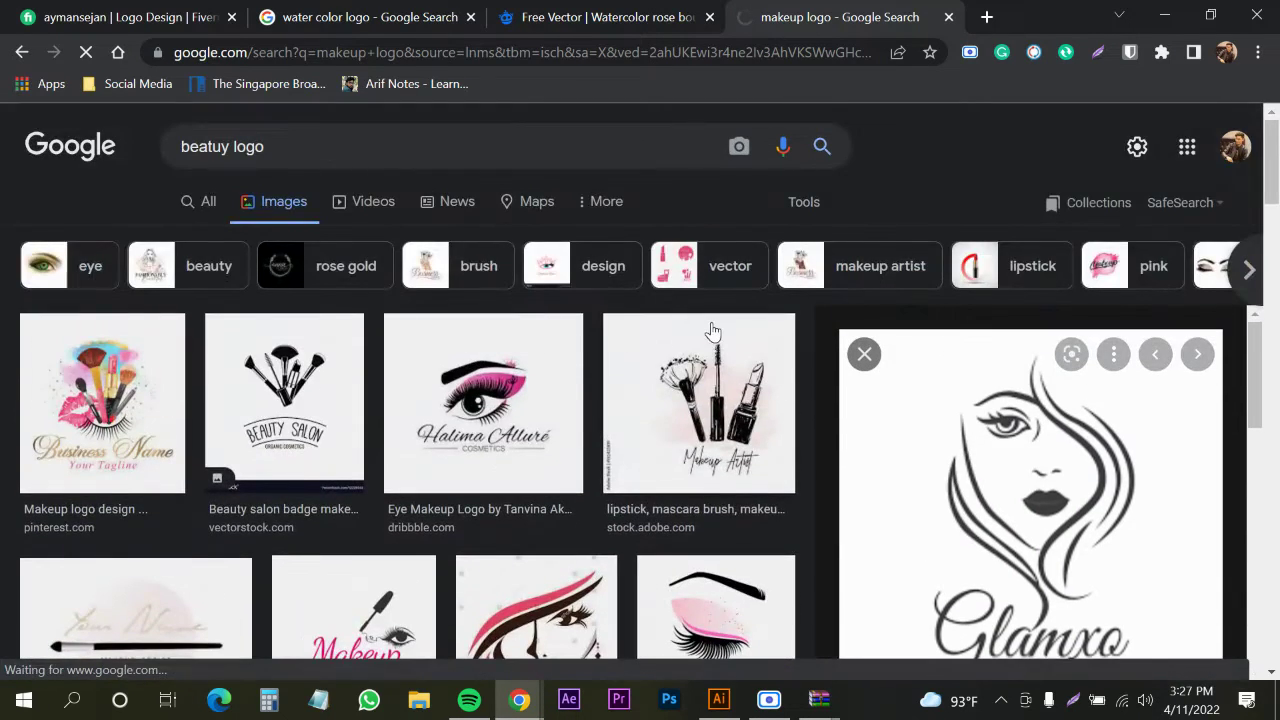
{"action": "scroll", "coordinate": [712, 331], "scroll_direction": "down", "scroll_amount": 12}
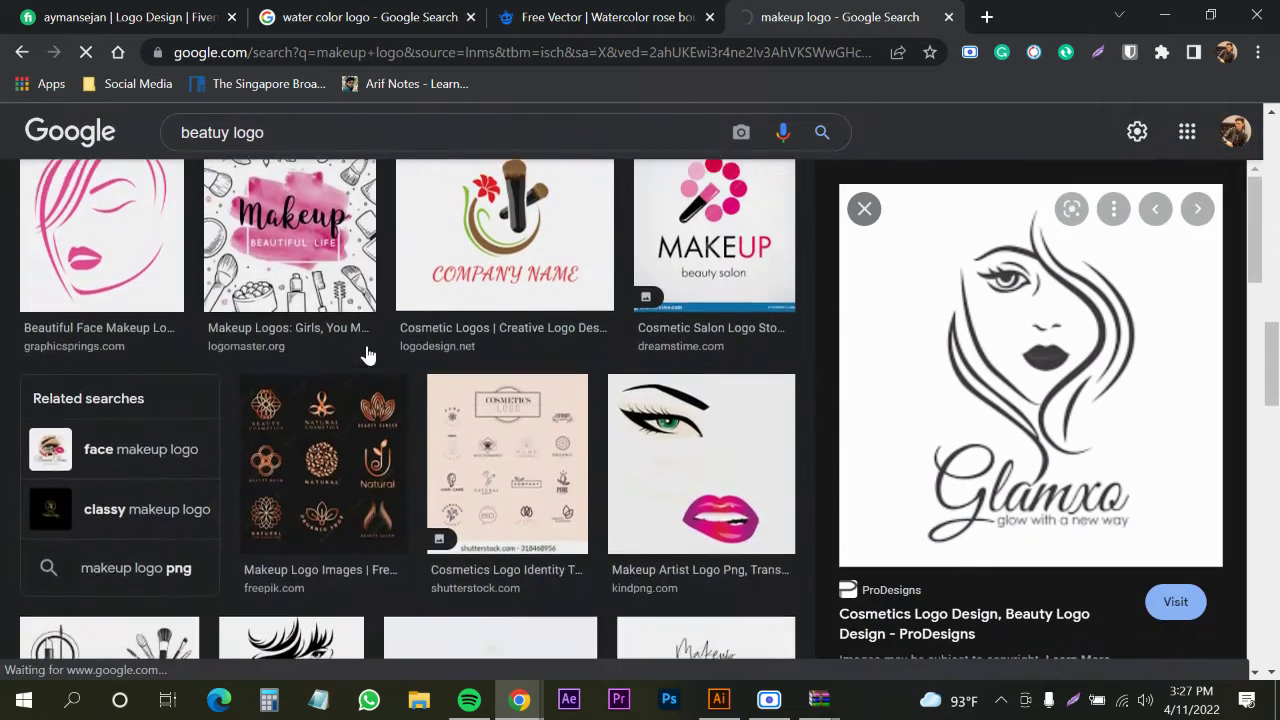
{"action": "scroll", "coordinate": [367, 355], "scroll_direction": "down", "scroll_amount": 6}
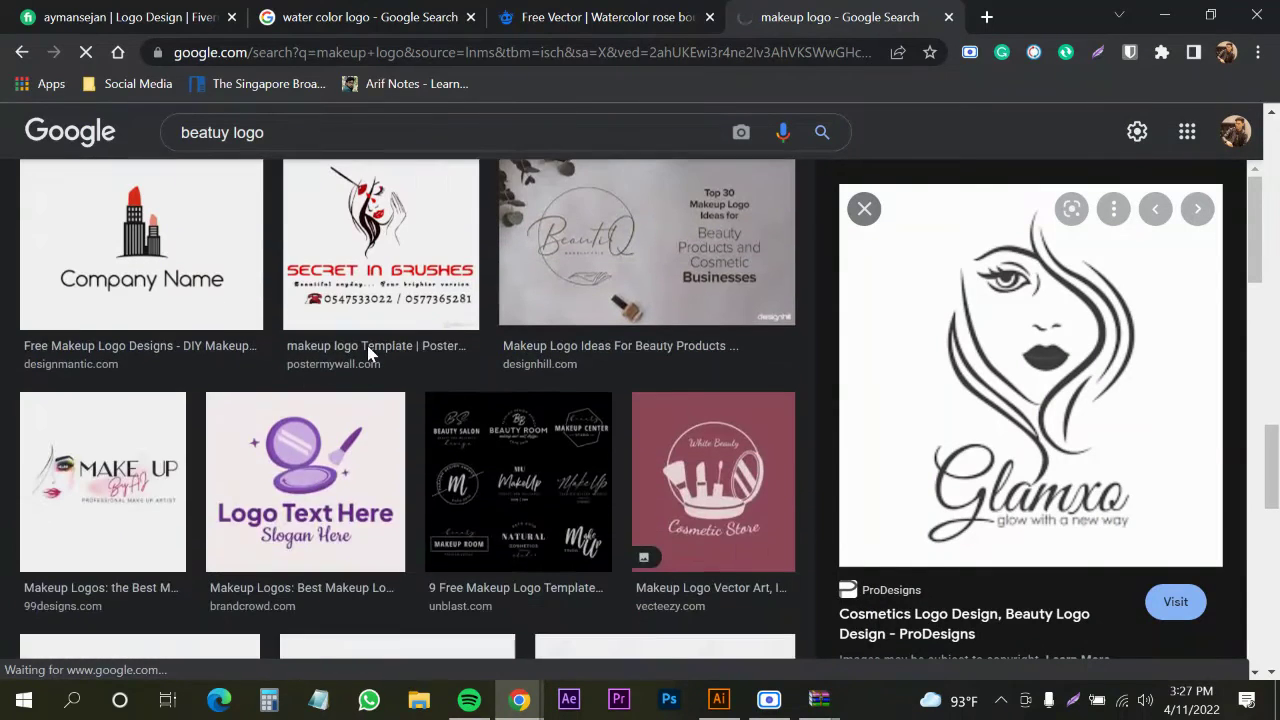
{"action": "scroll", "coordinate": [367, 355], "scroll_direction": "down", "scroll_amount": 2}
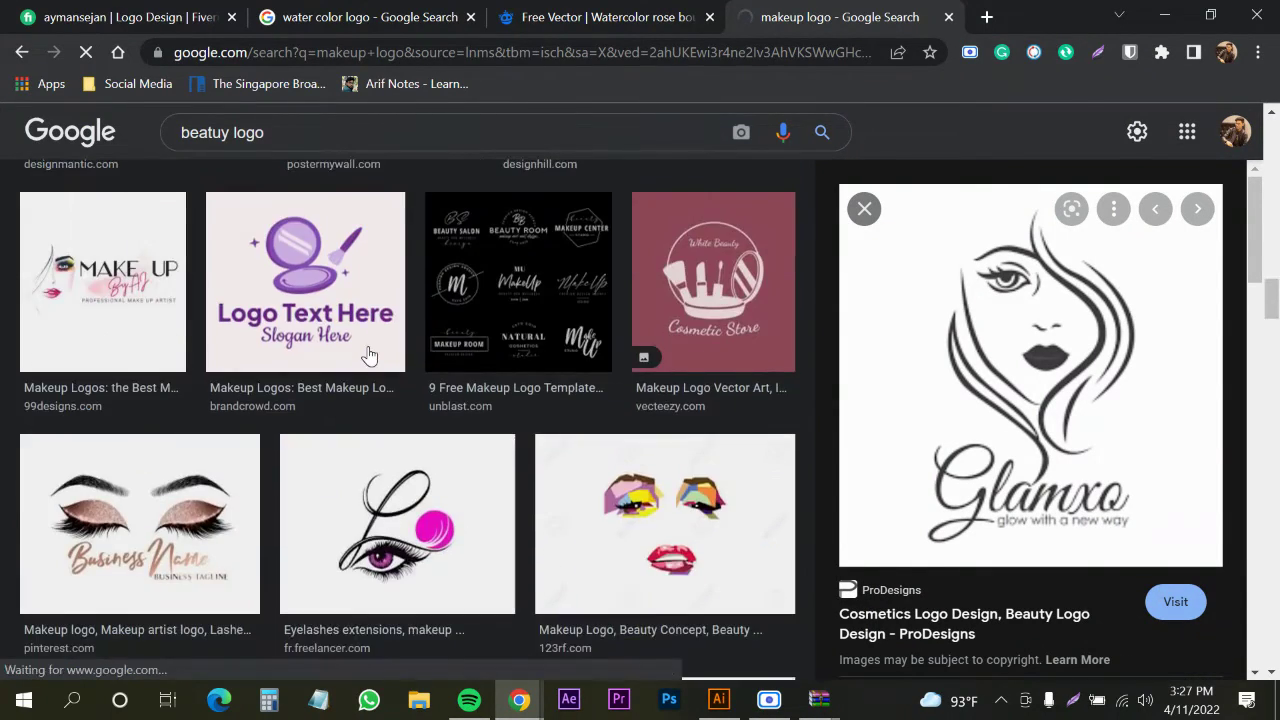
{"action": "scroll", "coordinate": [367, 355], "scroll_direction": "down", "scroll_amount": 6}
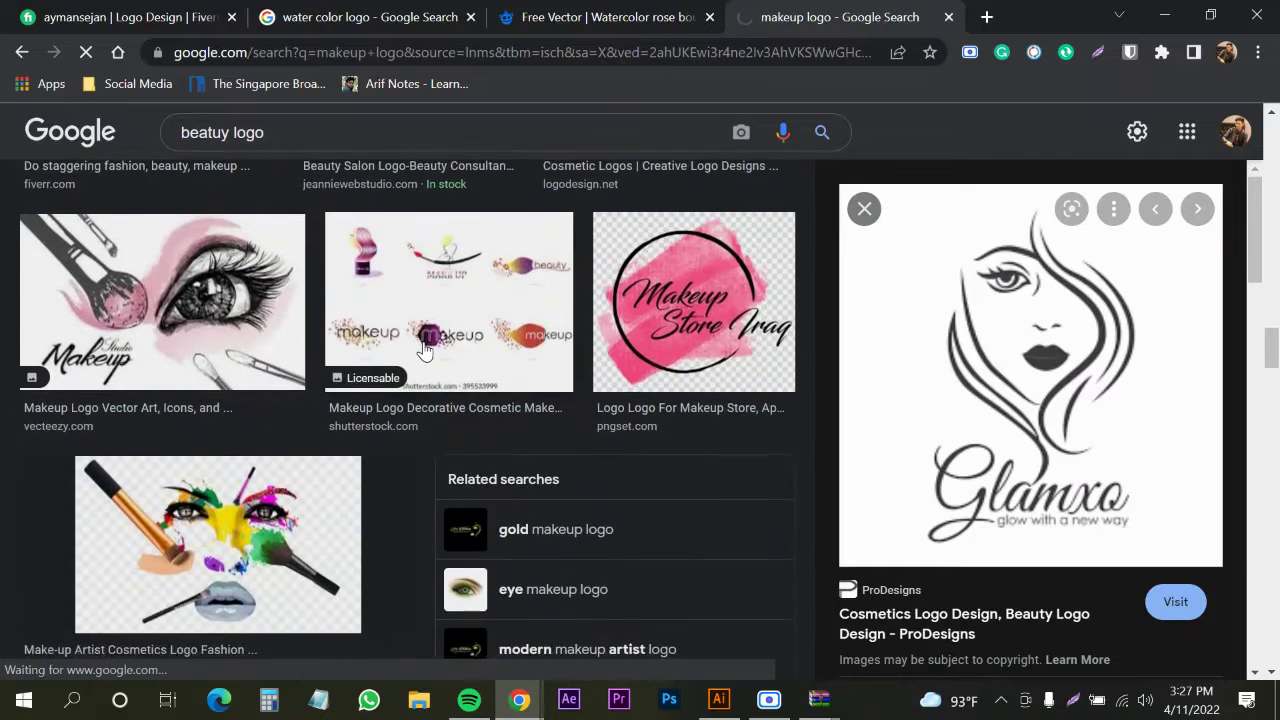
{"action": "scroll", "coordinate": [422, 349], "scroll_direction": "down", "scroll_amount": 4}
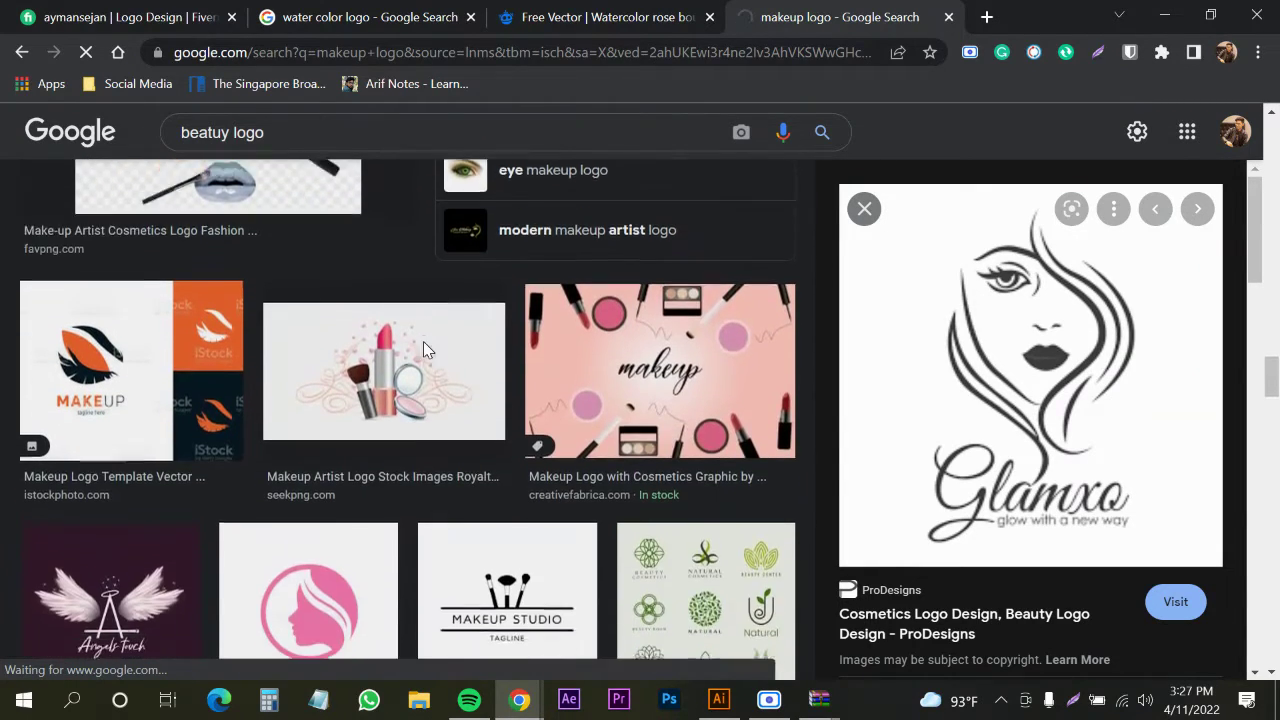
{"action": "scroll", "coordinate": [400, 366], "scroll_direction": "down", "scroll_amount": 4}
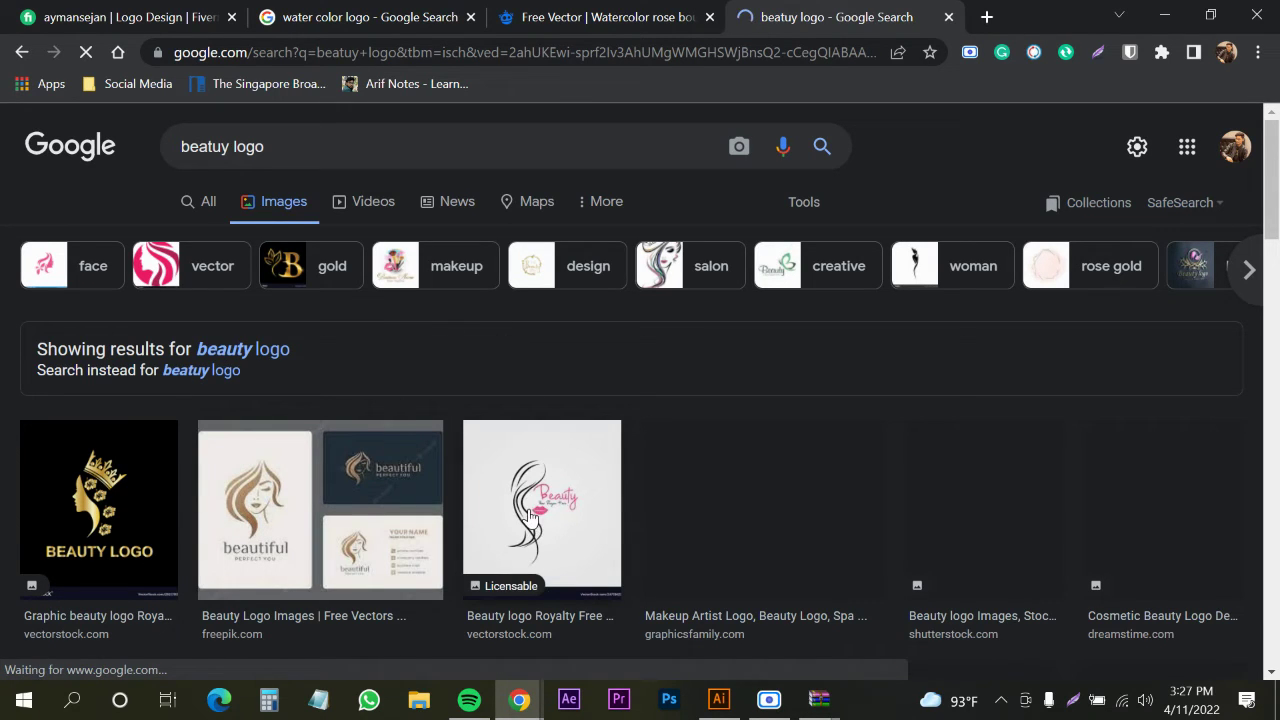
{"action": "left_click", "coordinate": [717, 700]}
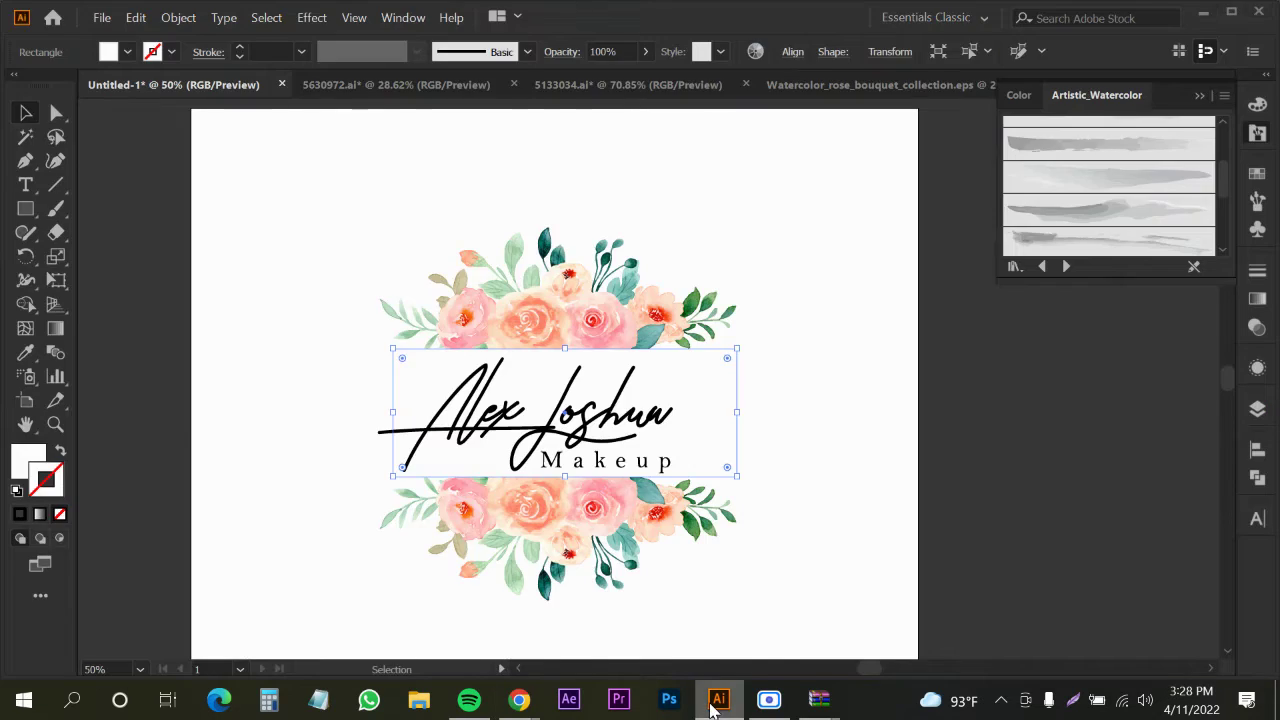
Look over the Freepik watercolor rose bouquet page, then return to the Illustrator logo file
{"action": "left_click", "coordinate": [717, 700]}
{"action": "left_click", "coordinate": [390, 10]}
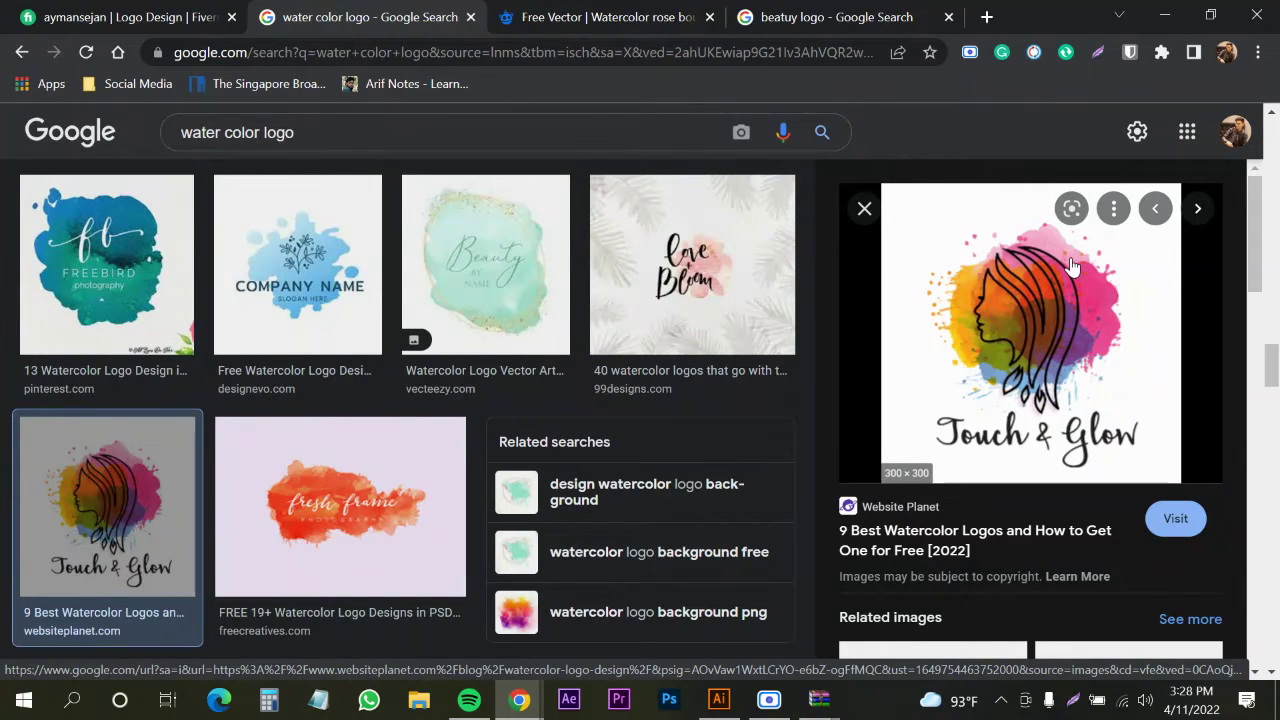
{"action": "left_click", "coordinate": [560, 20]}
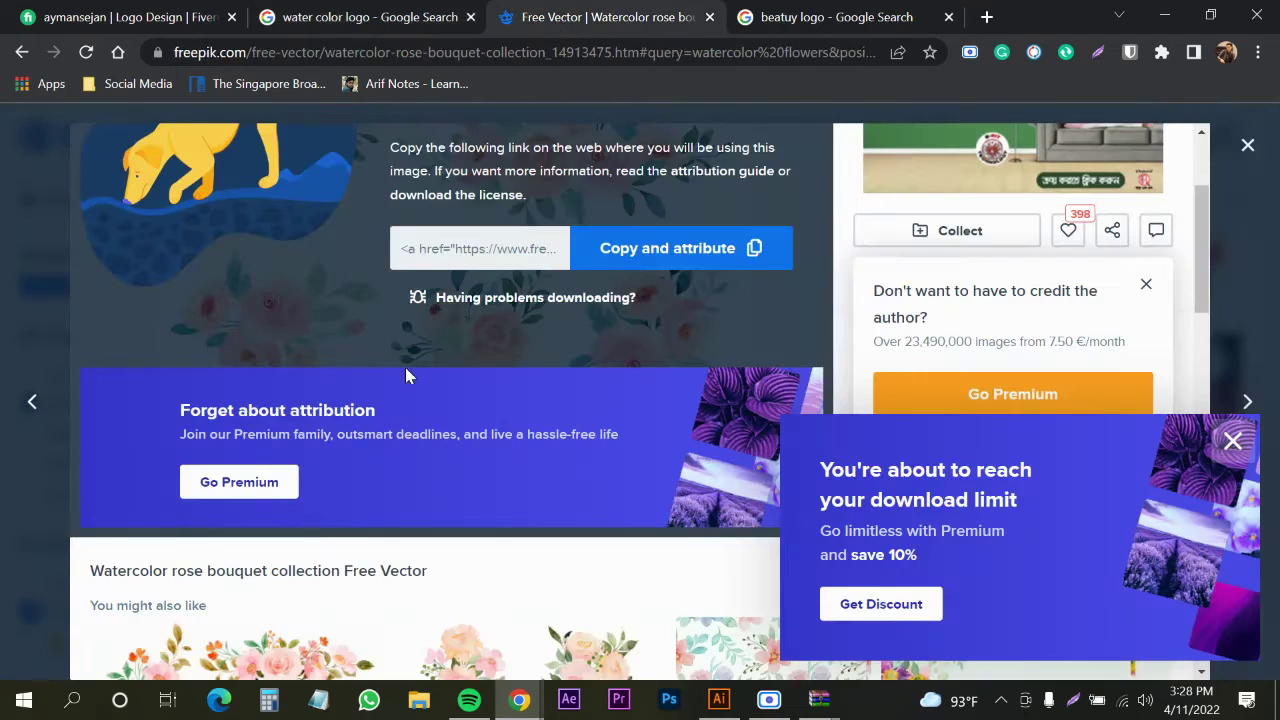
{"action": "left_click", "coordinate": [258, 10]}
{"action": "left_click", "coordinate": [719, 699]}
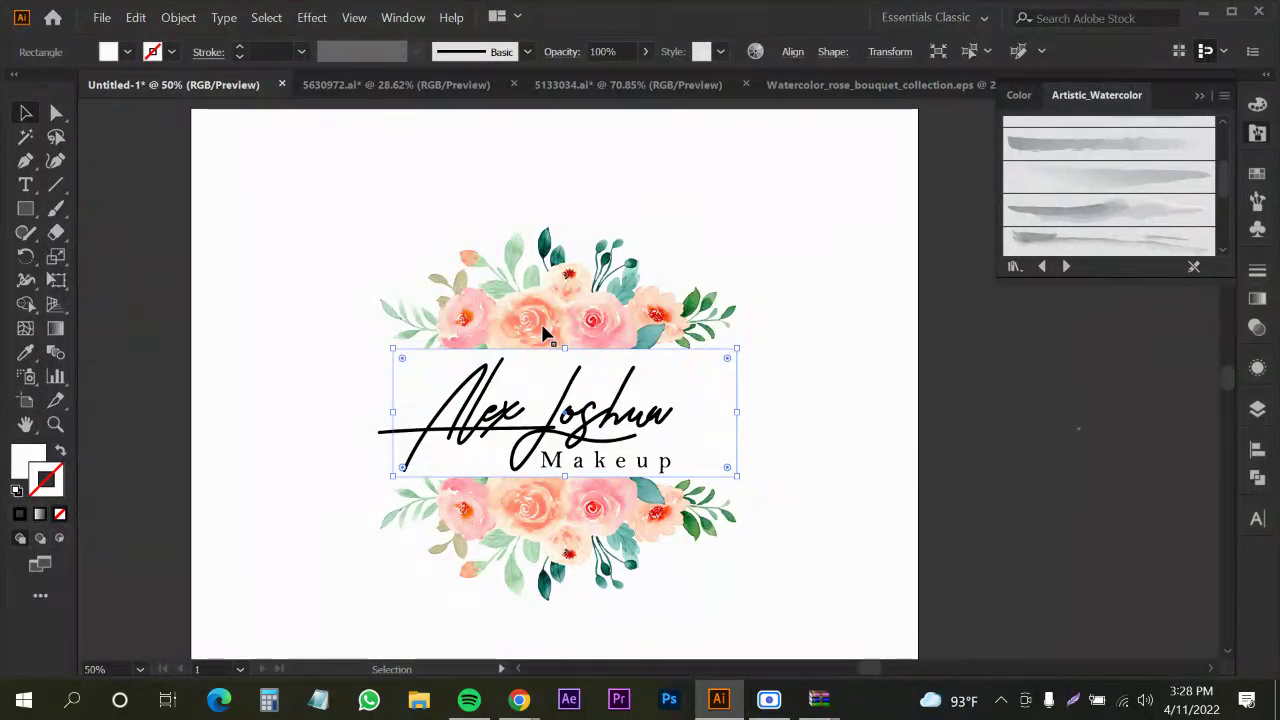
Copy the pink watercolor blob from the ring logo to below the artboard
{"action": "left_click", "coordinate": [545, 333]}
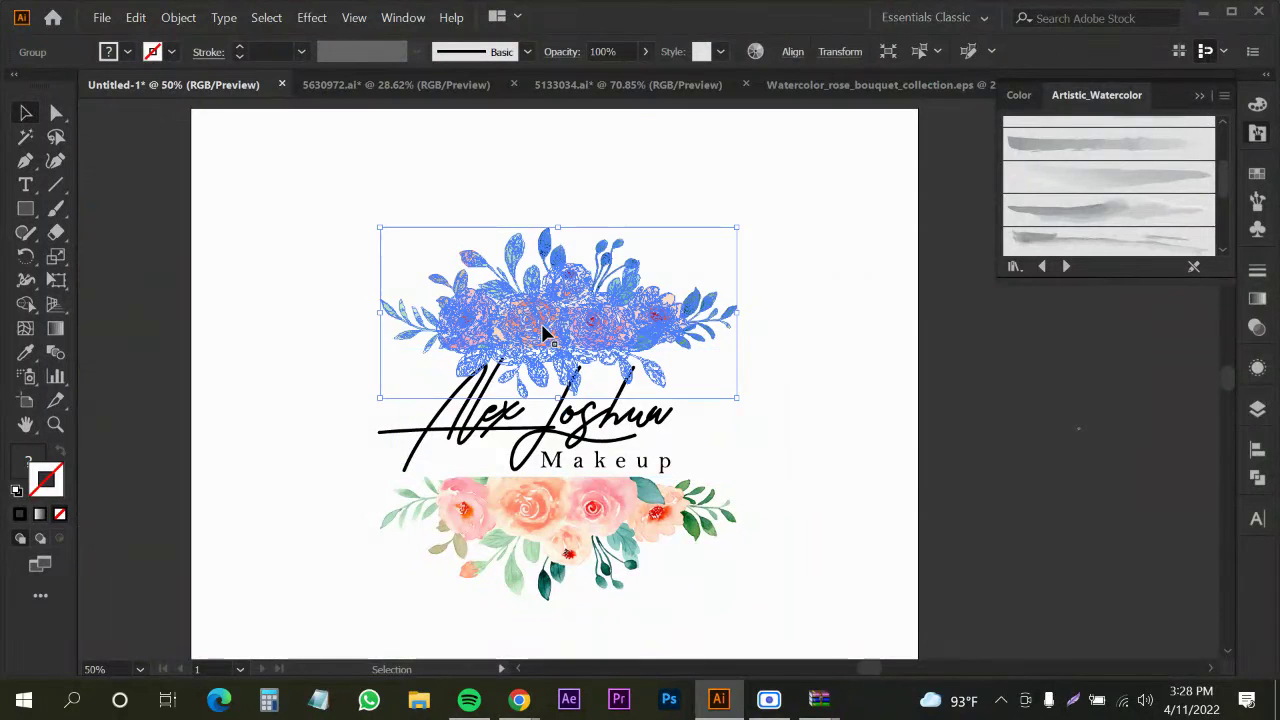
{"action": "scroll", "coordinate": [571, 363], "scroll_direction": "down", "scroll_amount": 2}
{"action": "left_click", "coordinate": [333, 461]}
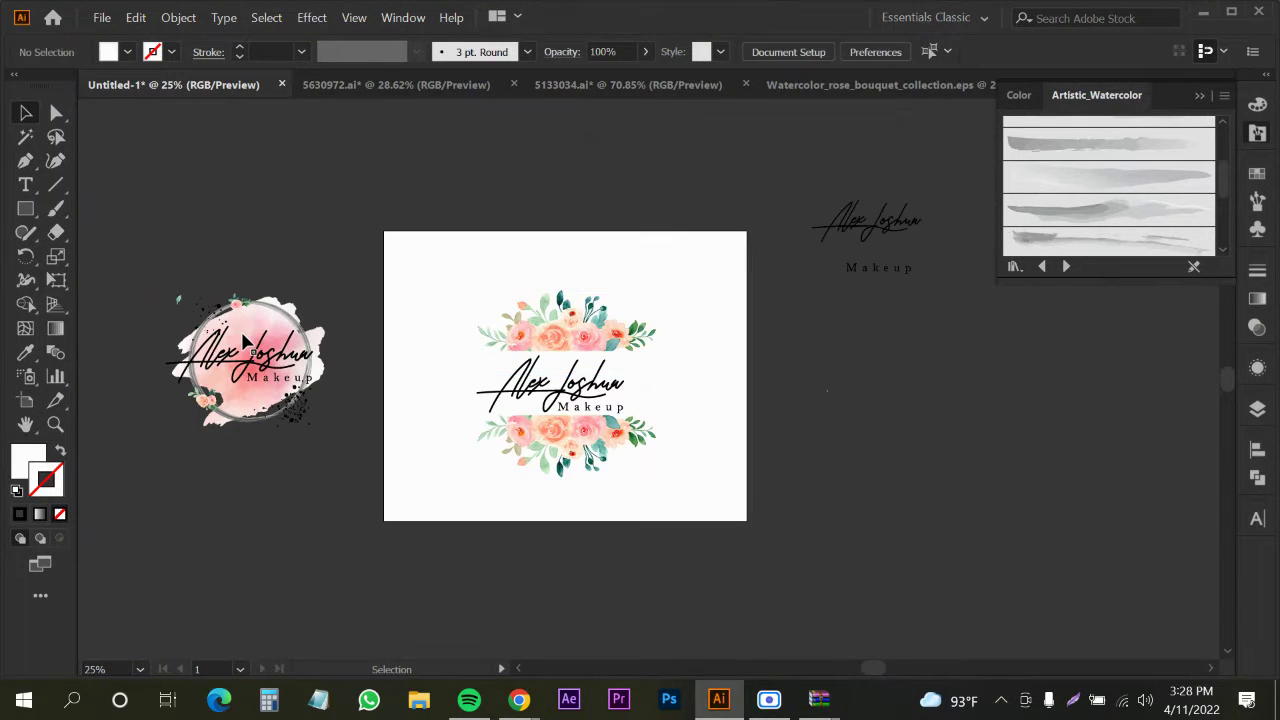
{"action": "left_click", "coordinate": [278, 345]}
{"action": "left_click_drag", "start_coordinate": [286, 355], "coordinate": [482, 545]}
{"action": "left_click", "coordinate": [654, 577]}
Make two more blob copies below the artboard, one further left and one to the right
{"action": "left_click", "coordinate": [483, 583]}
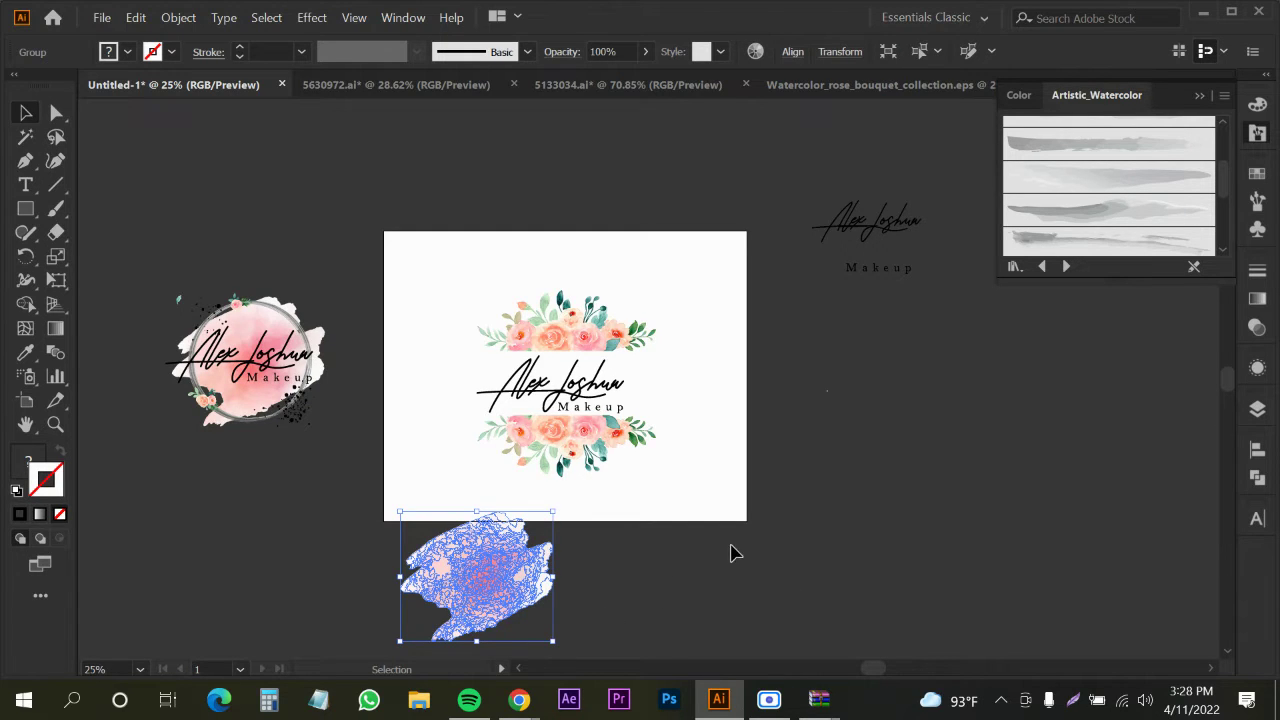
{"action": "left_click", "coordinate": [731, 551]}
{"action": "left_click_drag", "start_coordinate": [457, 612], "coordinate": [350, 630]}
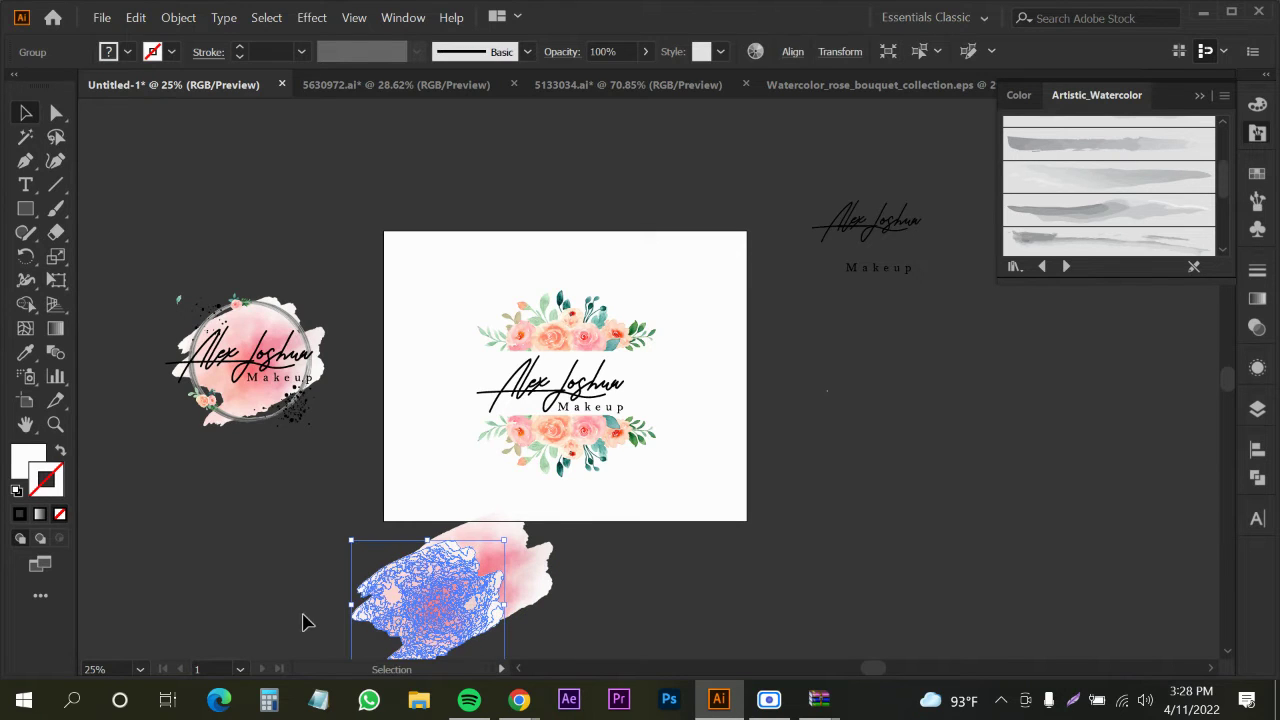
{"action": "left_click", "coordinate": [300, 620]}
{"action": "left_click_drag", "start_coordinate": [452, 618], "coordinate": [506, 620]}
{"action": "left_click", "coordinate": [734, 591]}
{"action": "left_click_drag", "start_coordinate": [720, 607], "coordinate": [760, 545]}
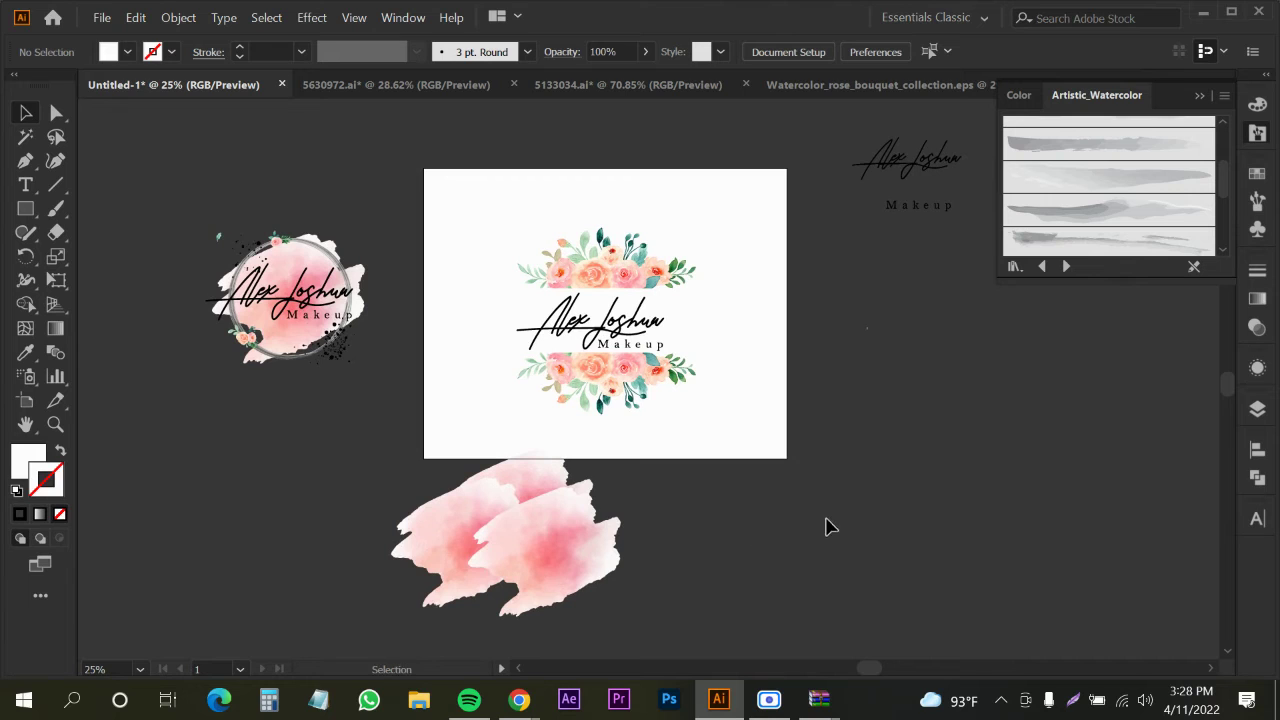
Delete the watercolor blob copies and go back to the browser's image results
{"action": "left_click", "coordinate": [575, 570]}
{"action": "left_click", "coordinate": [438, 540], "text": "shift"}
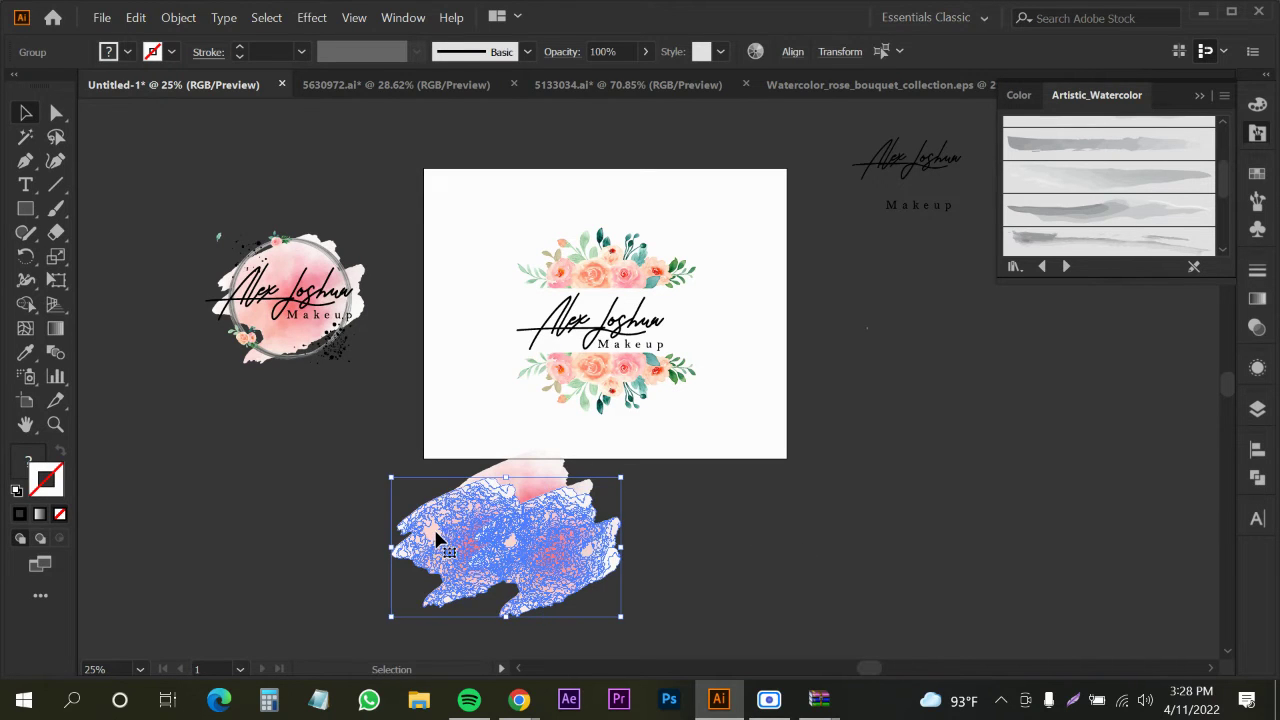
{"action": "key", "text": "Delete"}
{"action": "left_click", "coordinate": [523, 506]}
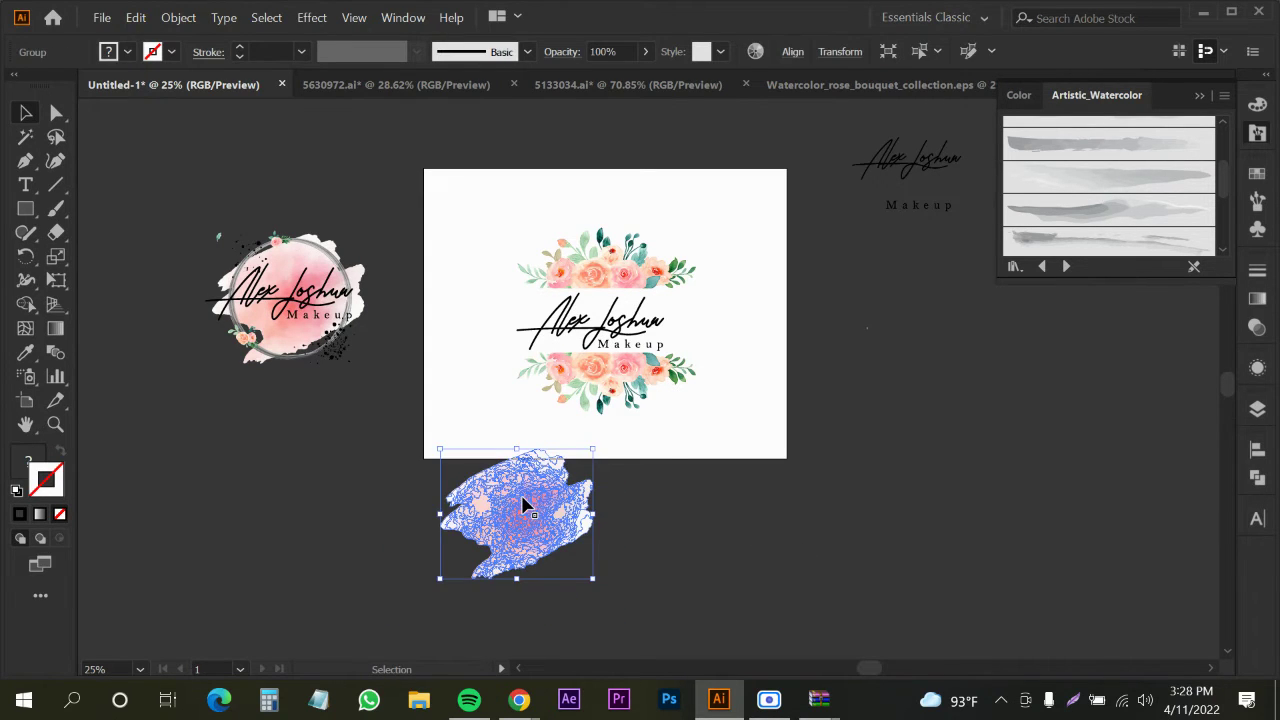
{"action": "key", "text": "Delete"}
{"action": "mouse_move", "coordinate": [519, 699]}
{"action": "left_click", "coordinate": [460, 610]}
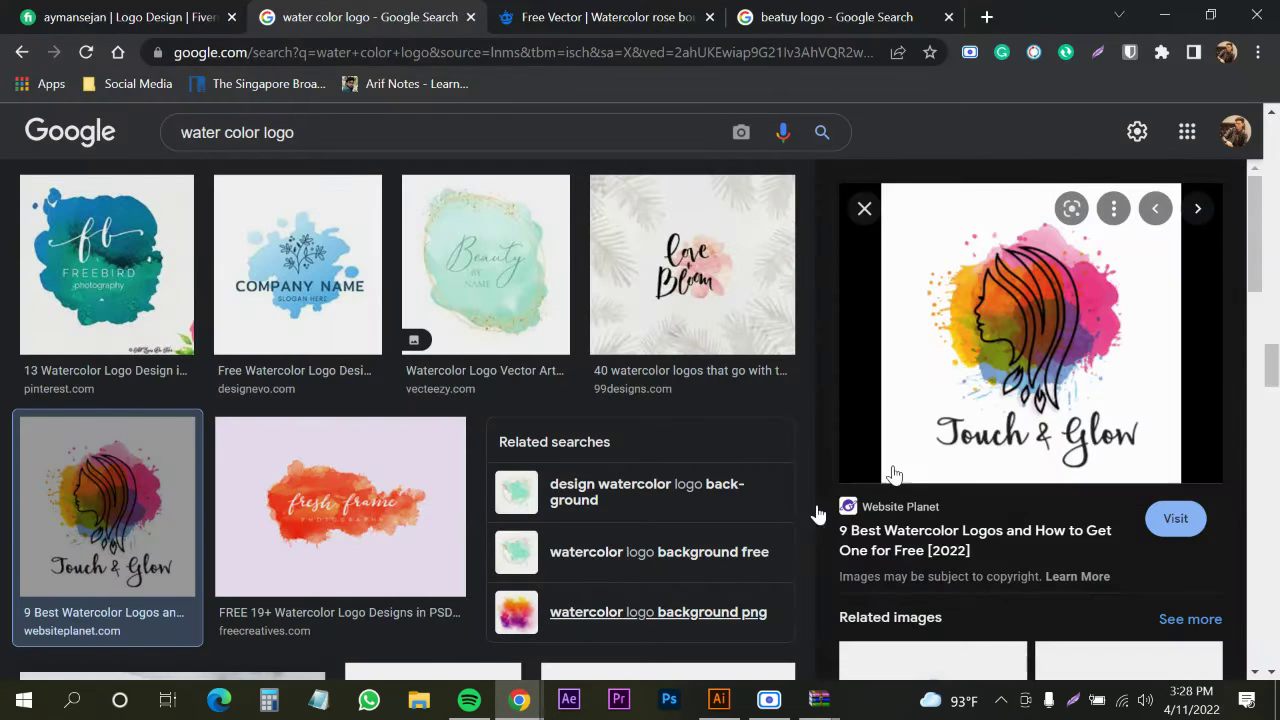
Preview the Willow Lab watercolor logo and scroll further down the water color logo results
{"action": "scroll", "coordinate": [1010, 432], "scroll_direction": "down", "scroll_amount": 3}
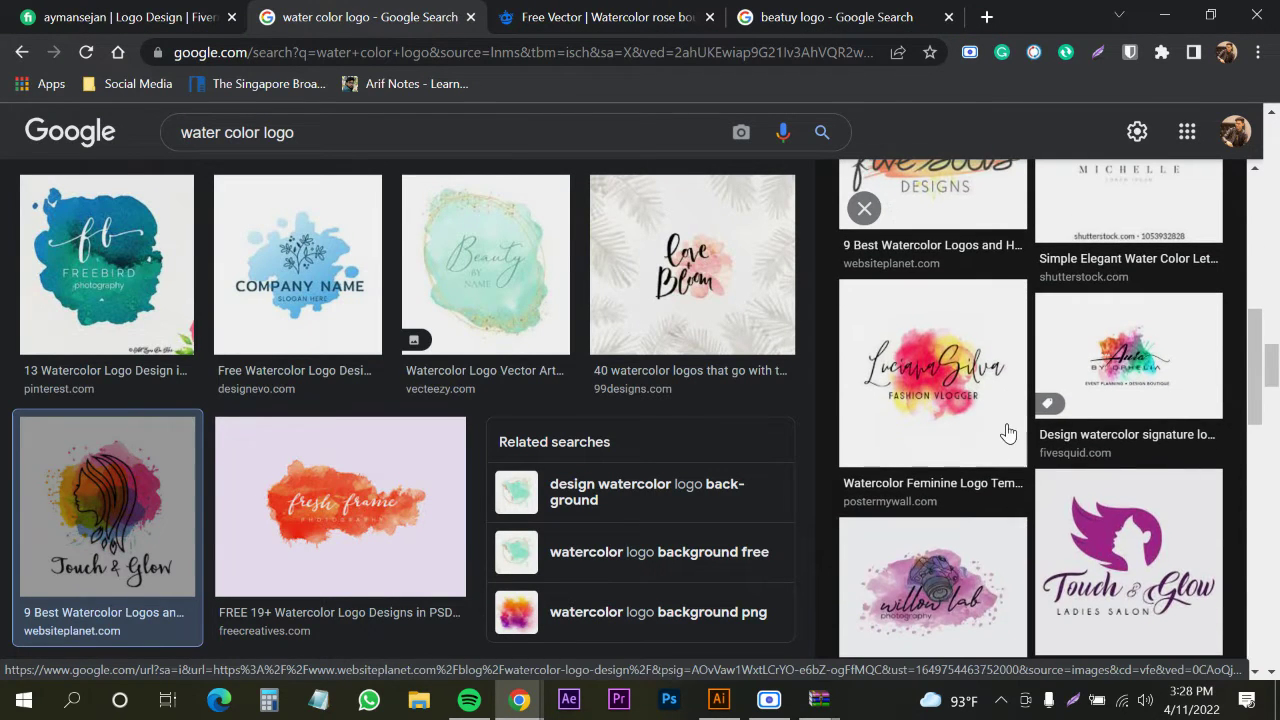
{"action": "scroll", "coordinate": [1033, 405], "scroll_direction": "down", "scroll_amount": 2}
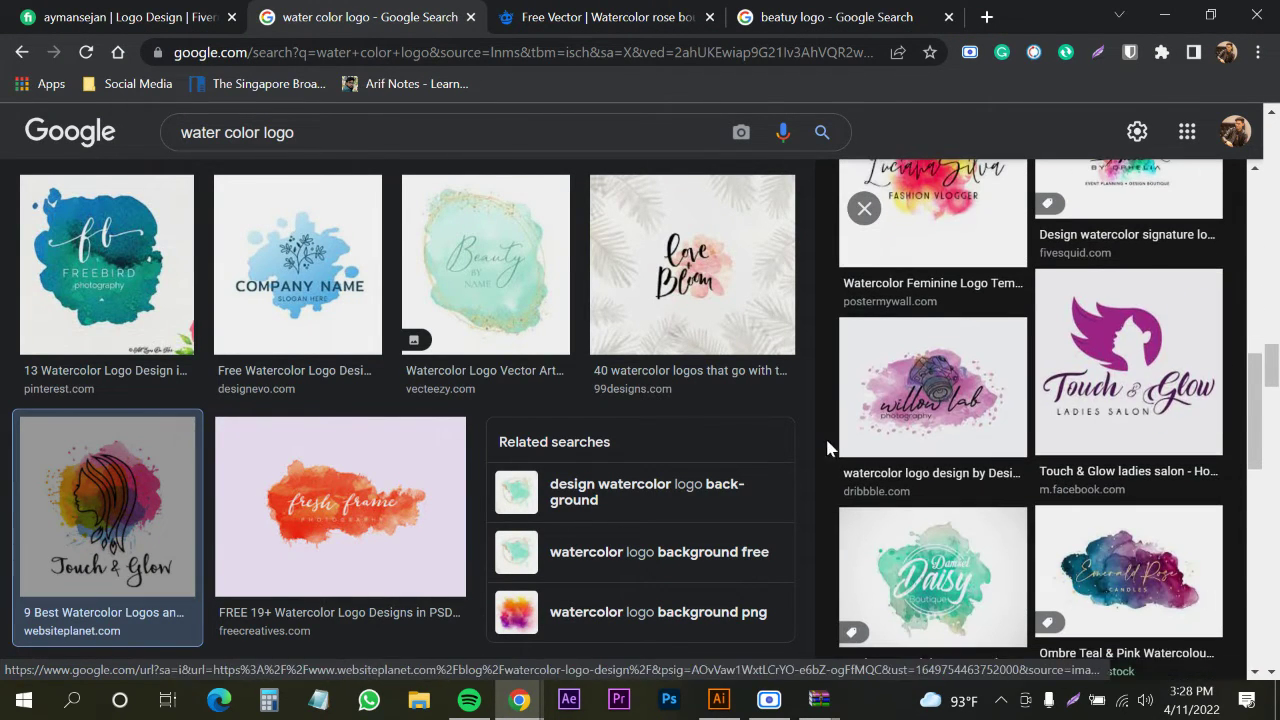
{"action": "left_click", "coordinate": [921, 398]}
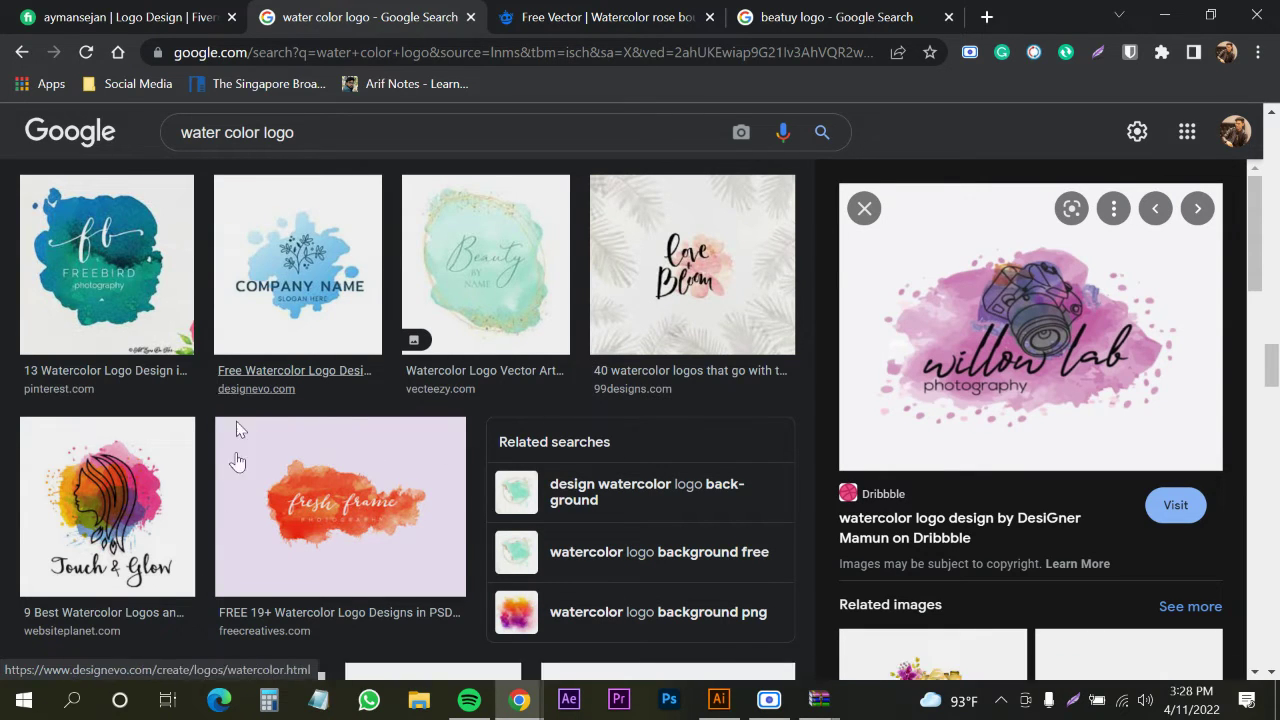
{"action": "scroll", "coordinate": [337, 533], "scroll_direction": "down", "scroll_amount": 3}
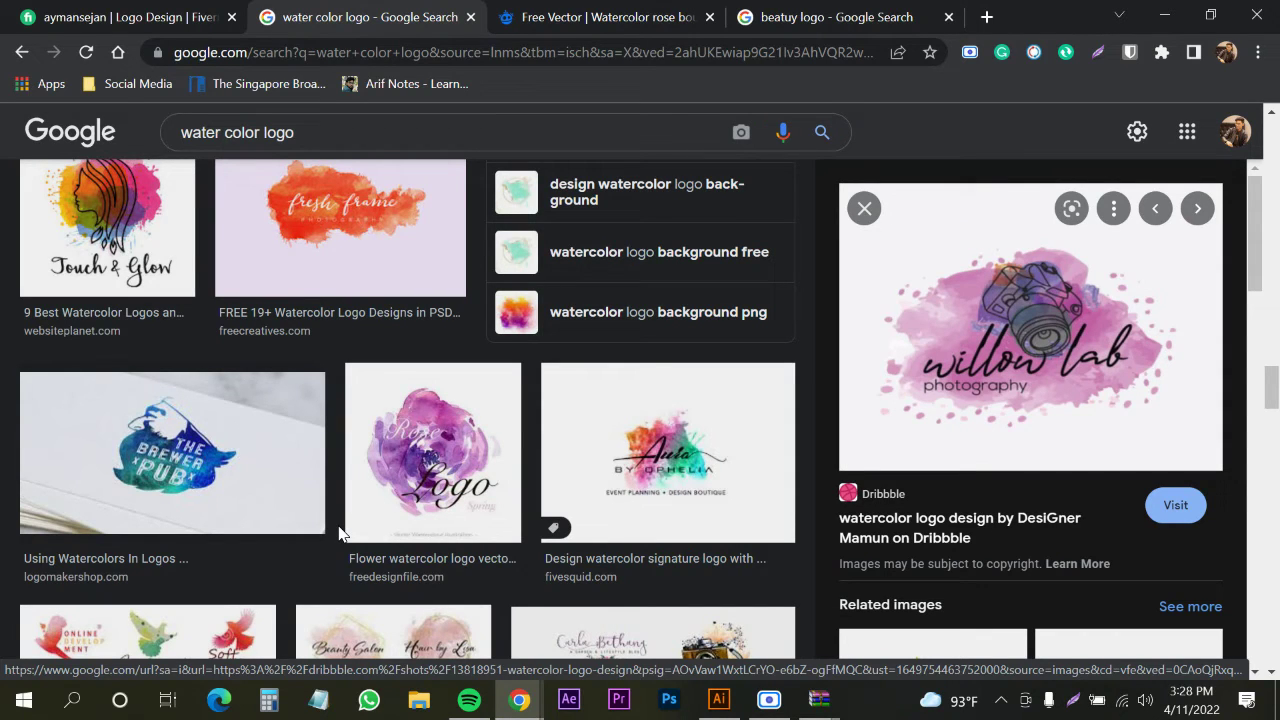
{"action": "scroll", "coordinate": [352, 524], "scroll_direction": "down", "scroll_amount": 3}
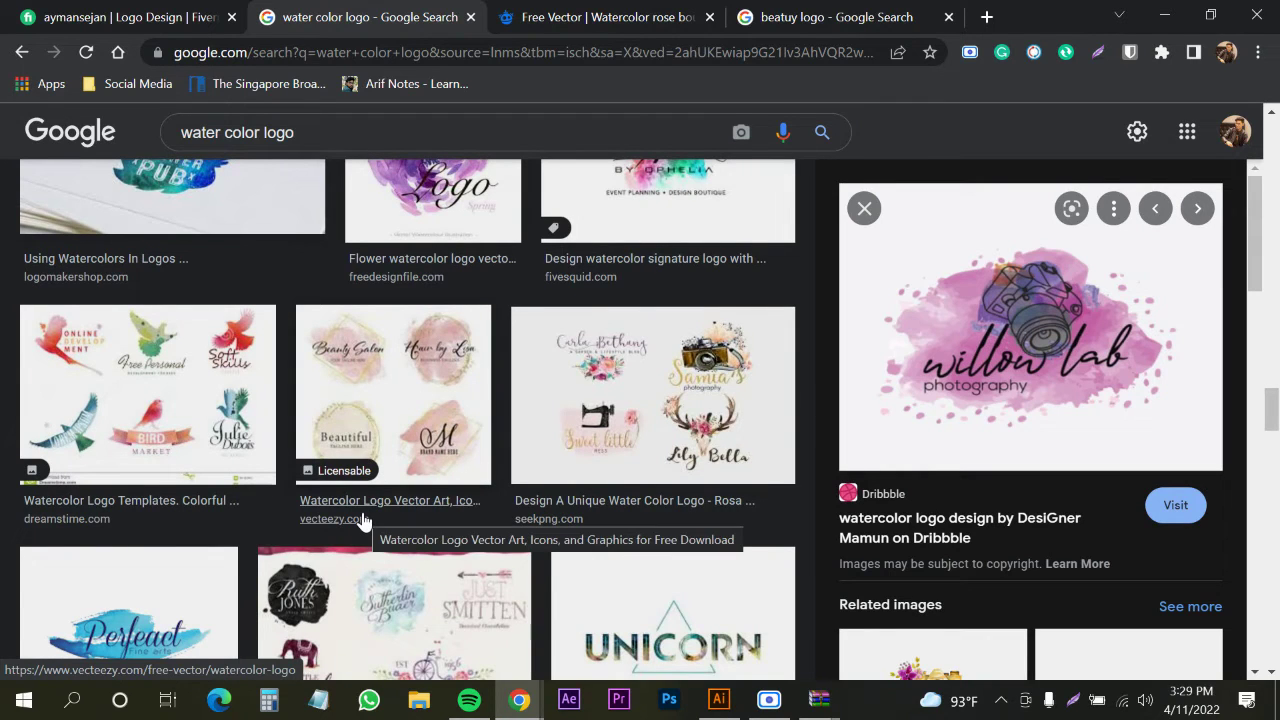
{"action": "scroll", "coordinate": [362, 522], "scroll_direction": "down", "scroll_amount": 1}
{"action": "scroll", "coordinate": [363, 522], "scroll_direction": "down", "scroll_amount": 6}
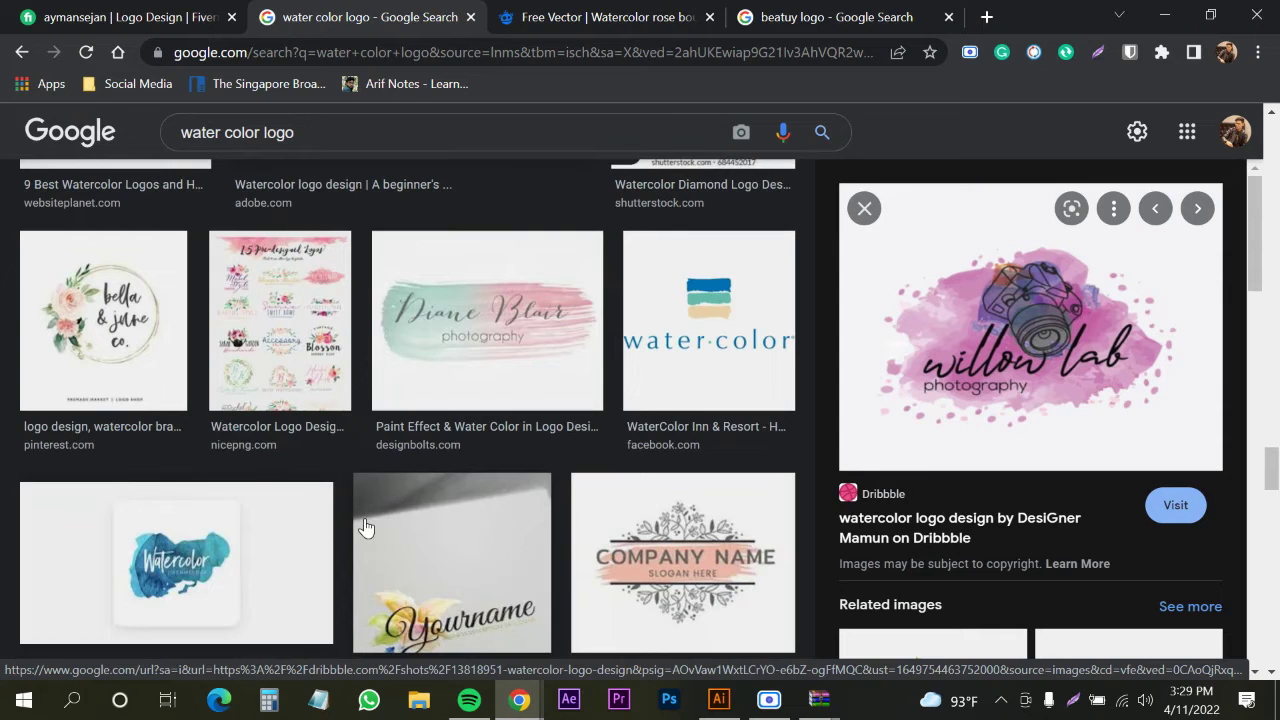
{"action": "scroll", "coordinate": [365, 527], "scroll_direction": "down", "scroll_amount": 1}
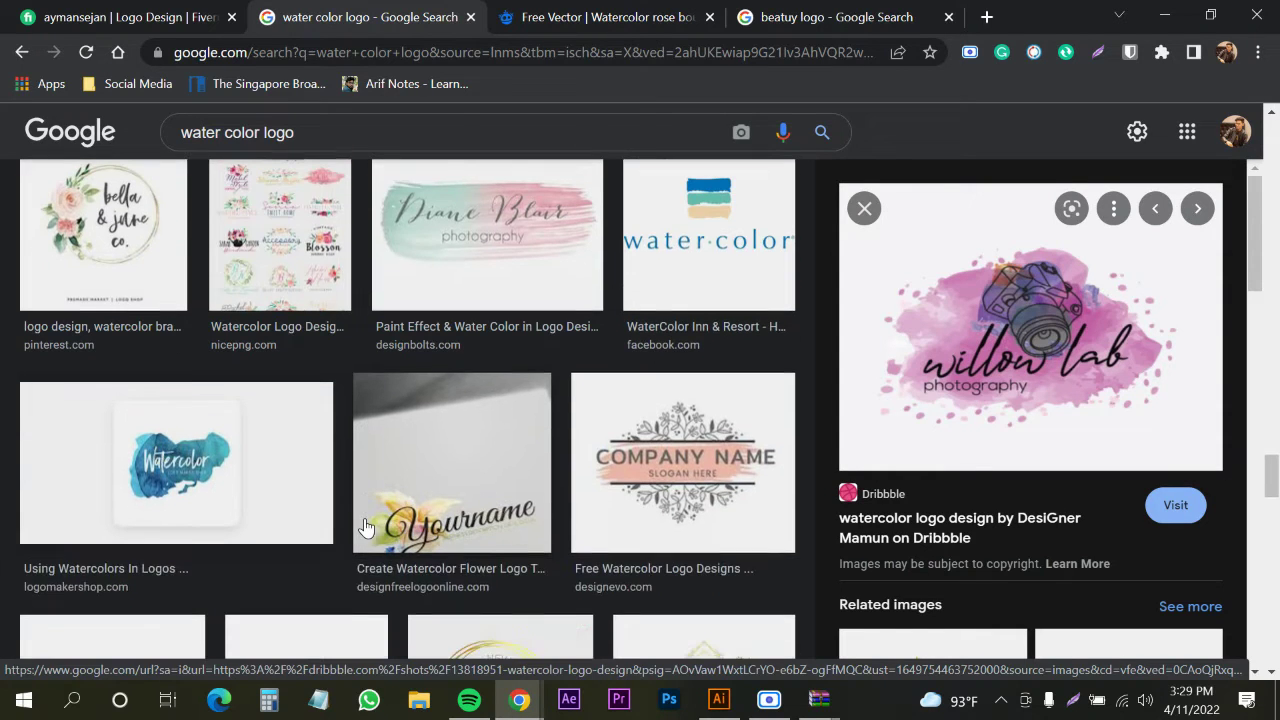
{"action": "scroll", "coordinate": [461, 470], "scroll_direction": "down", "scroll_amount": 3}
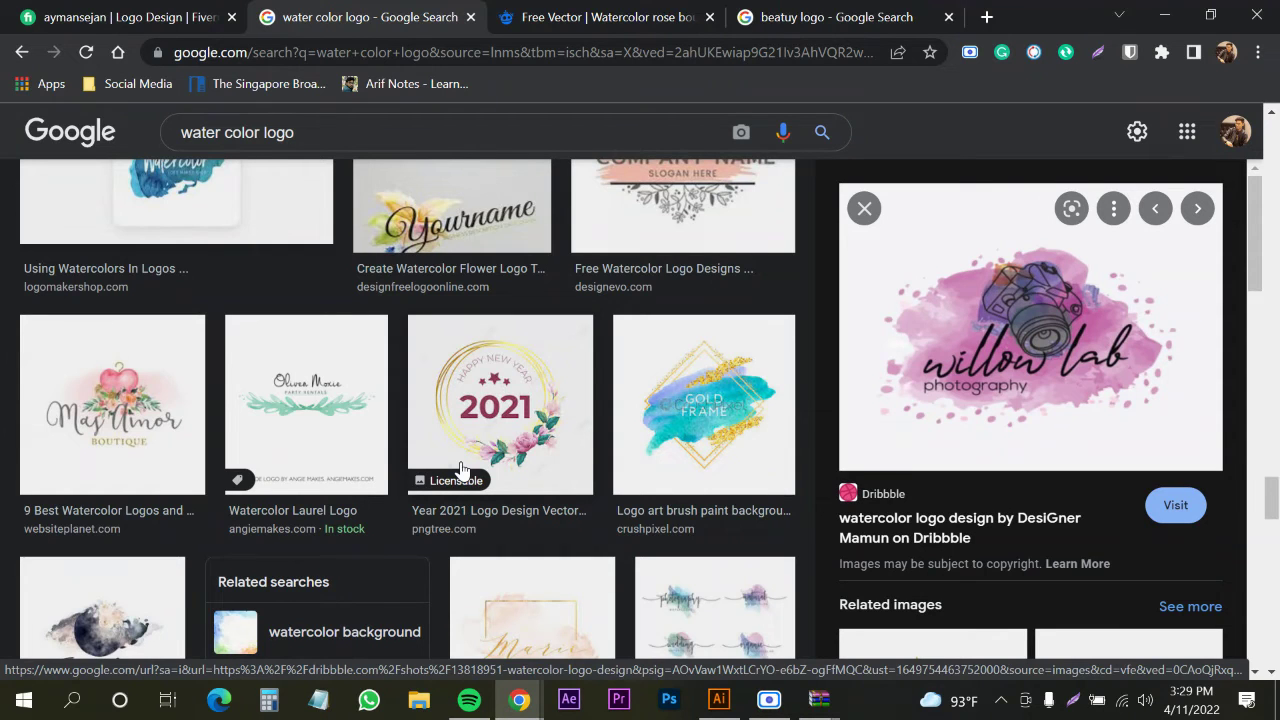
{"action": "scroll", "coordinate": [465, 440], "scroll_direction": "down", "scroll_amount": 3}
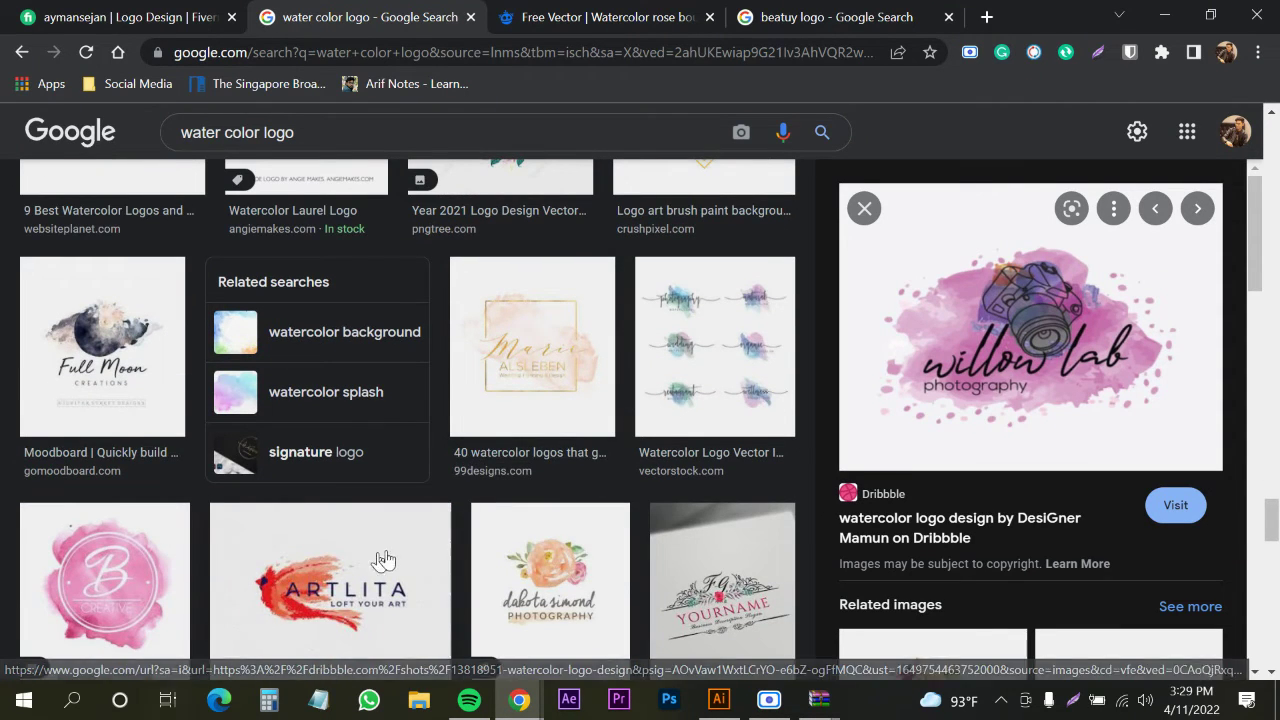
{"action": "scroll", "coordinate": [392, 558], "scroll_direction": "down", "scroll_amount": 2}
{"action": "scroll", "coordinate": [516, 471], "scroll_direction": "down", "scroll_amount": 2}
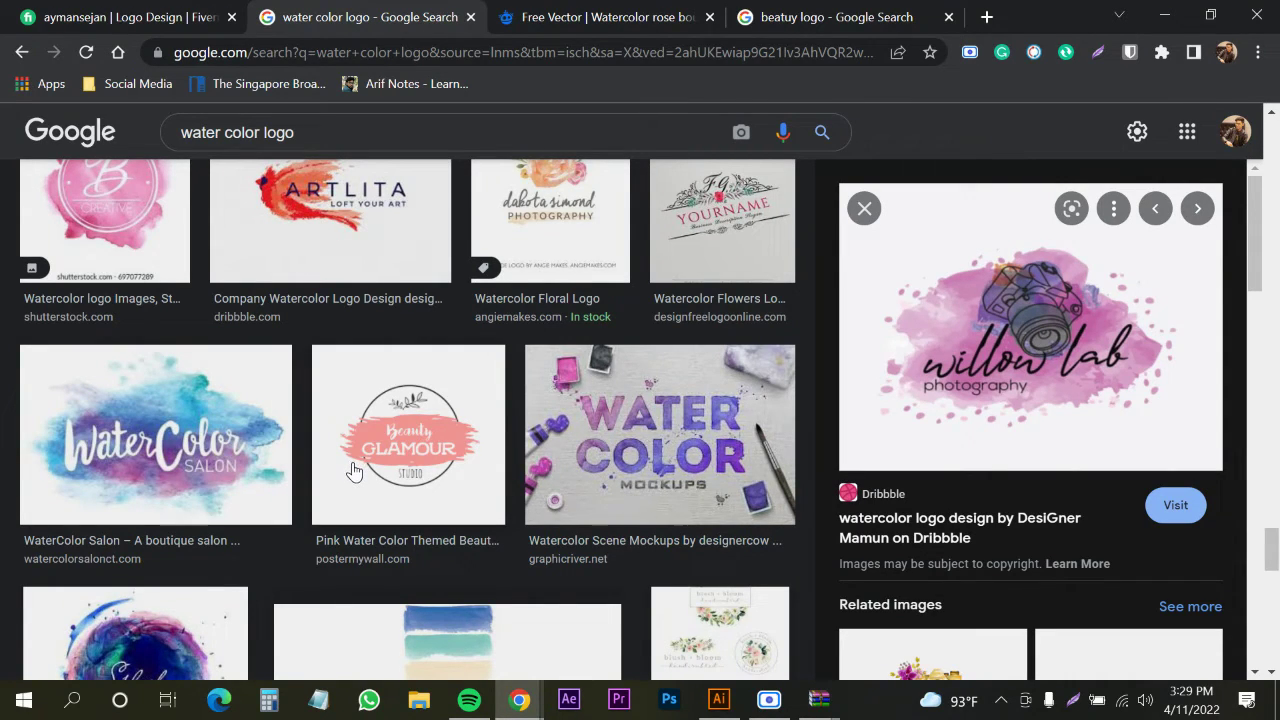
Scroll back up and preview Dribbble's 'Watercolor Logo designs, themes, templates' image
{"action": "scroll", "coordinate": [282, 477], "scroll_direction": "down", "scroll_amount": 3}
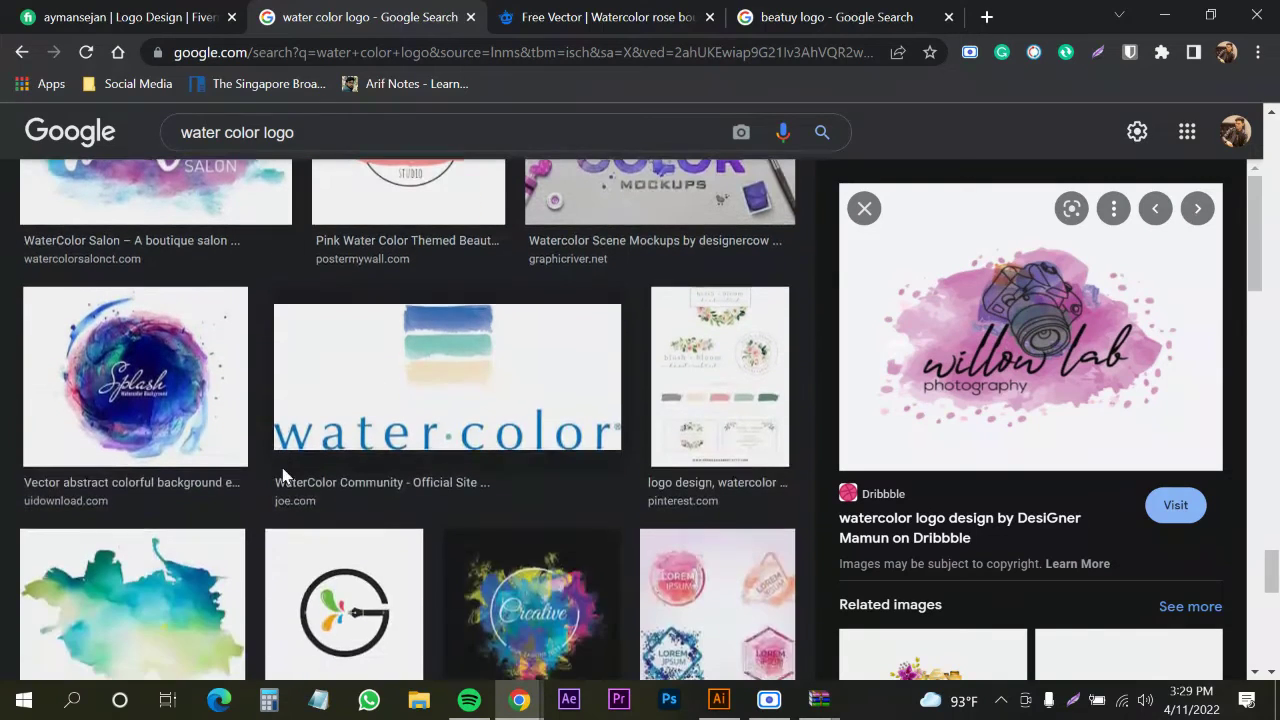
{"action": "scroll", "coordinate": [282, 477], "scroll_direction": "up", "scroll_amount": 2}
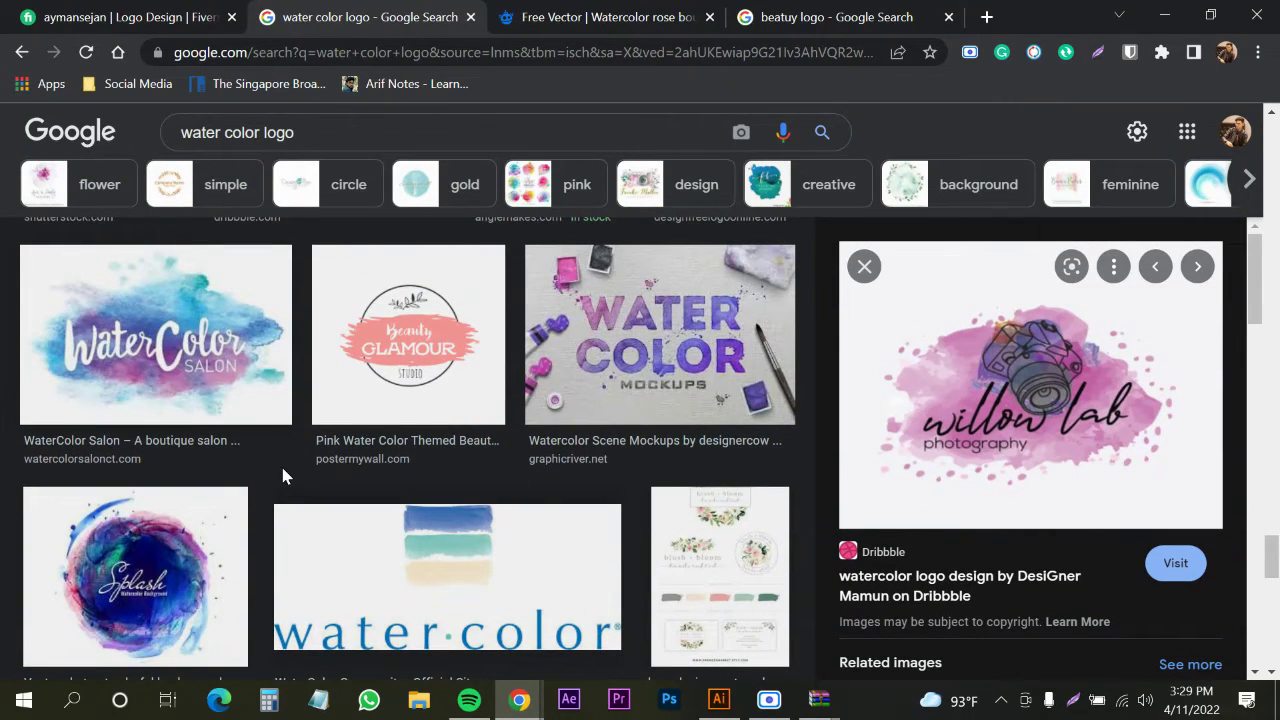
{"action": "scroll", "coordinate": [403, 429], "scroll_direction": "up", "scroll_amount": 7}
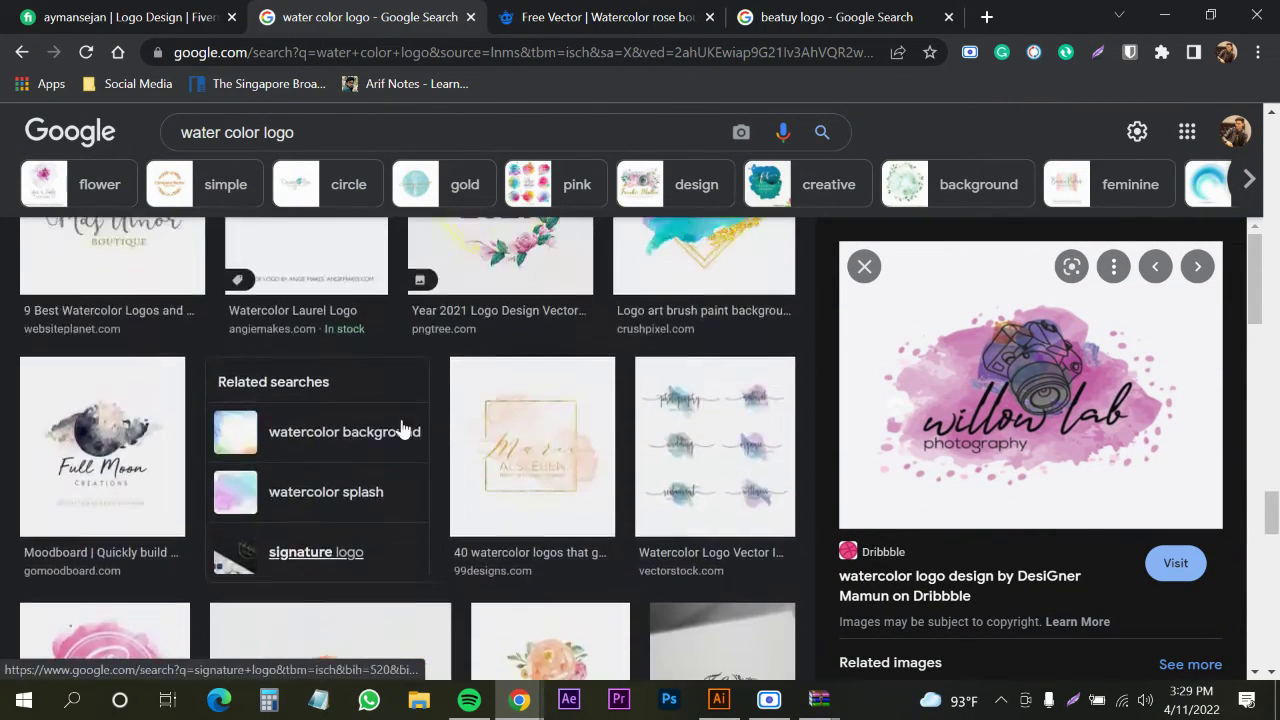
{"action": "scroll", "coordinate": [534, 412], "scroll_direction": "up", "scroll_amount": 10}
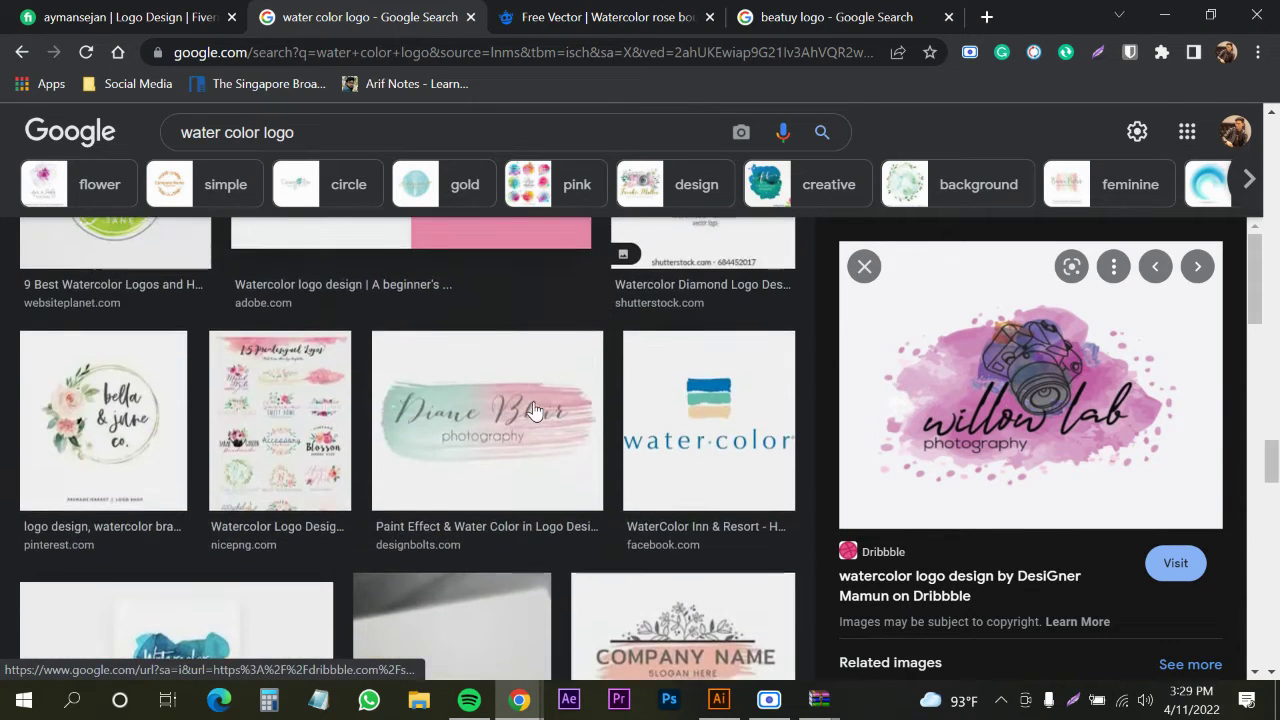
{"action": "scroll", "coordinate": [534, 412], "scroll_direction": "up", "scroll_amount": 6}
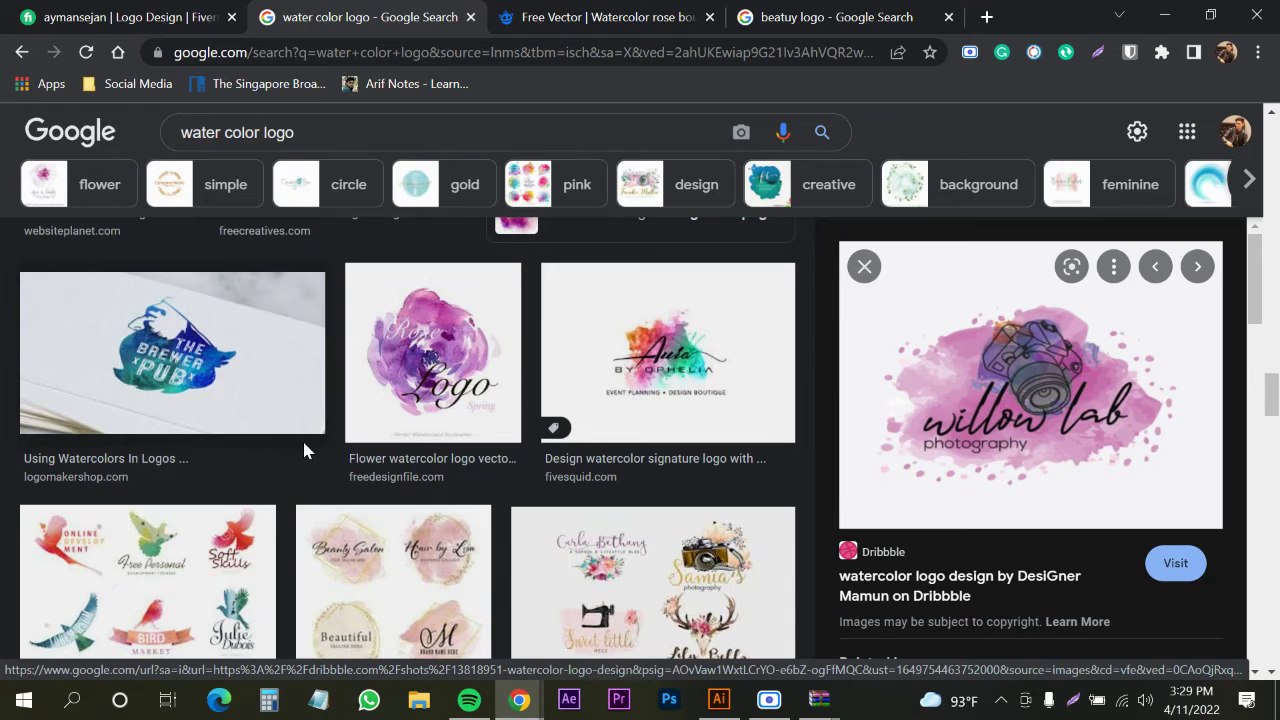
{"action": "scroll", "coordinate": [302, 438], "scroll_direction": "up", "scroll_amount": 10}
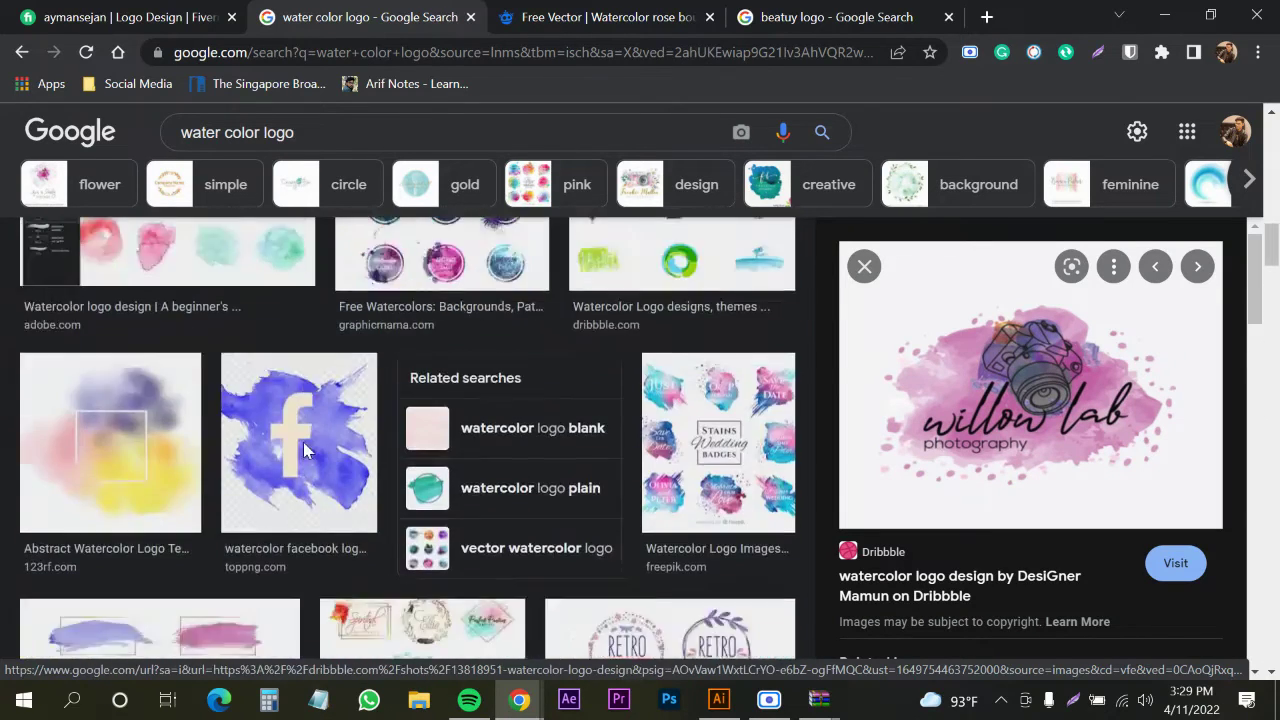
{"action": "scroll", "coordinate": [303, 442], "scroll_direction": "up", "scroll_amount": 3}
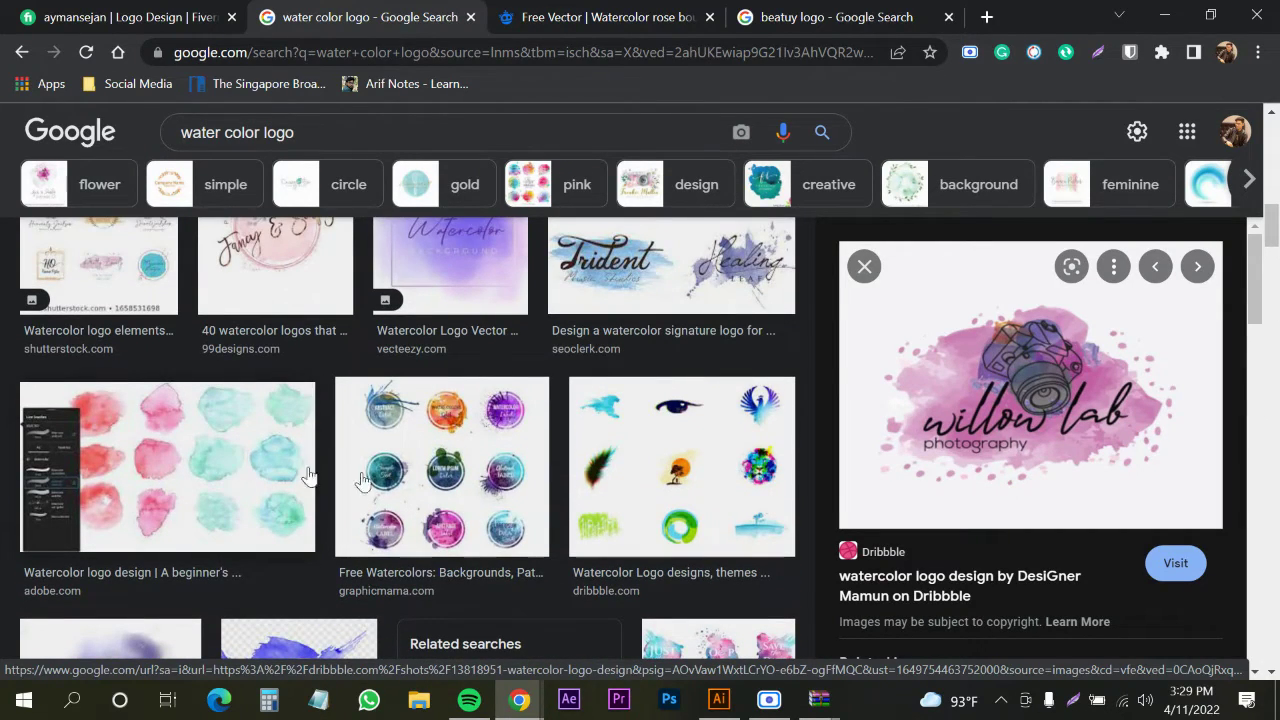
{"action": "left_click", "coordinate": [682, 466]}
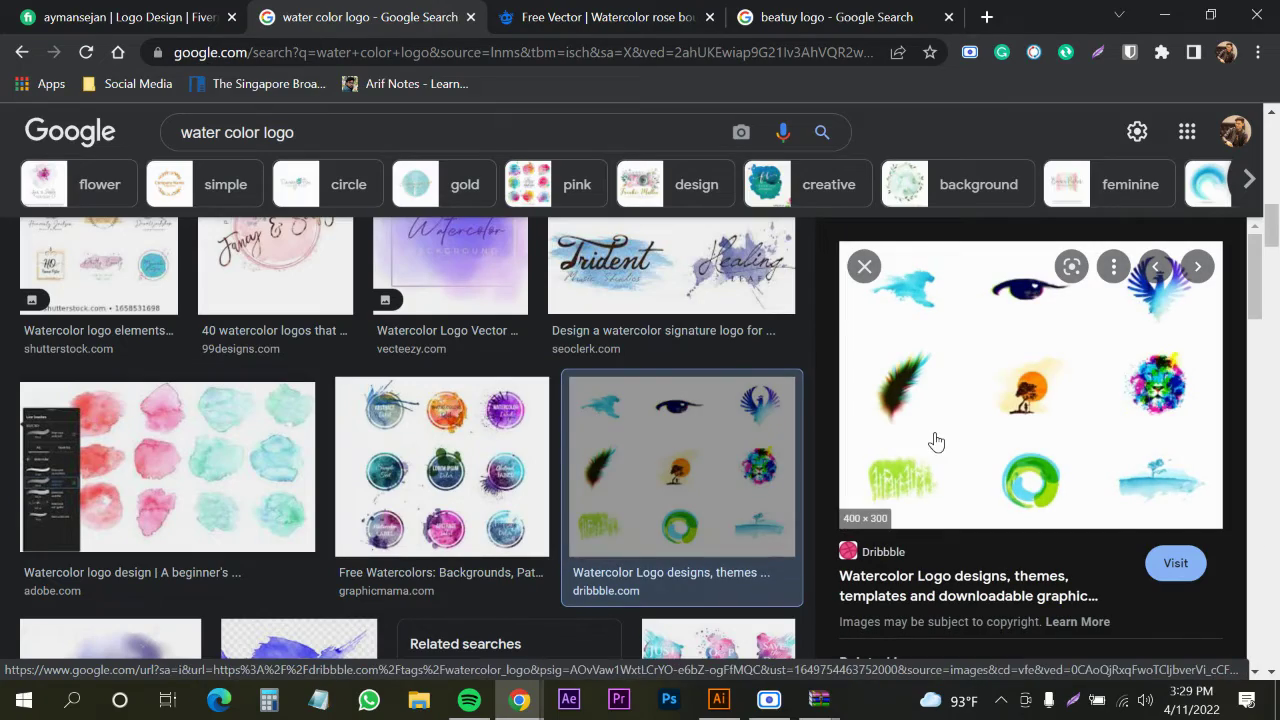
{"action": "scroll", "coordinate": [356, 518], "scroll_direction": "down", "scroll_amount": 6}
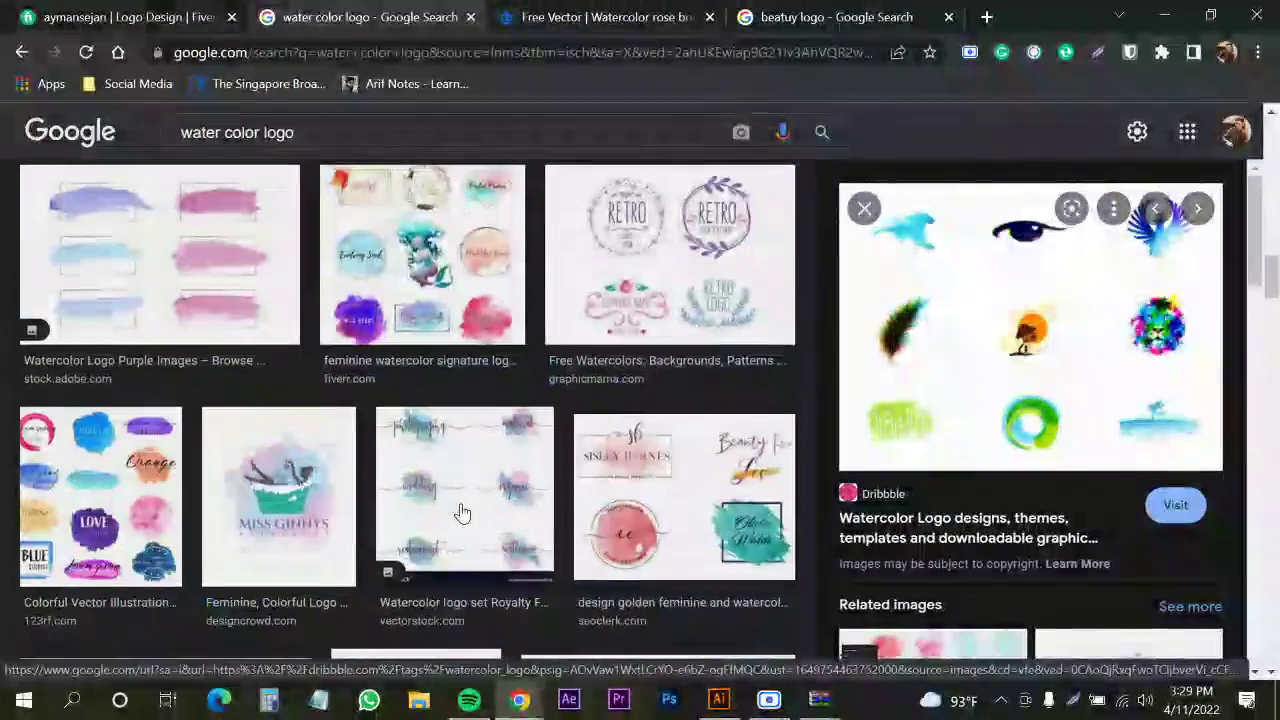
{"action": "scroll", "coordinate": [462, 513], "scroll_direction": "down", "scroll_amount": 7}
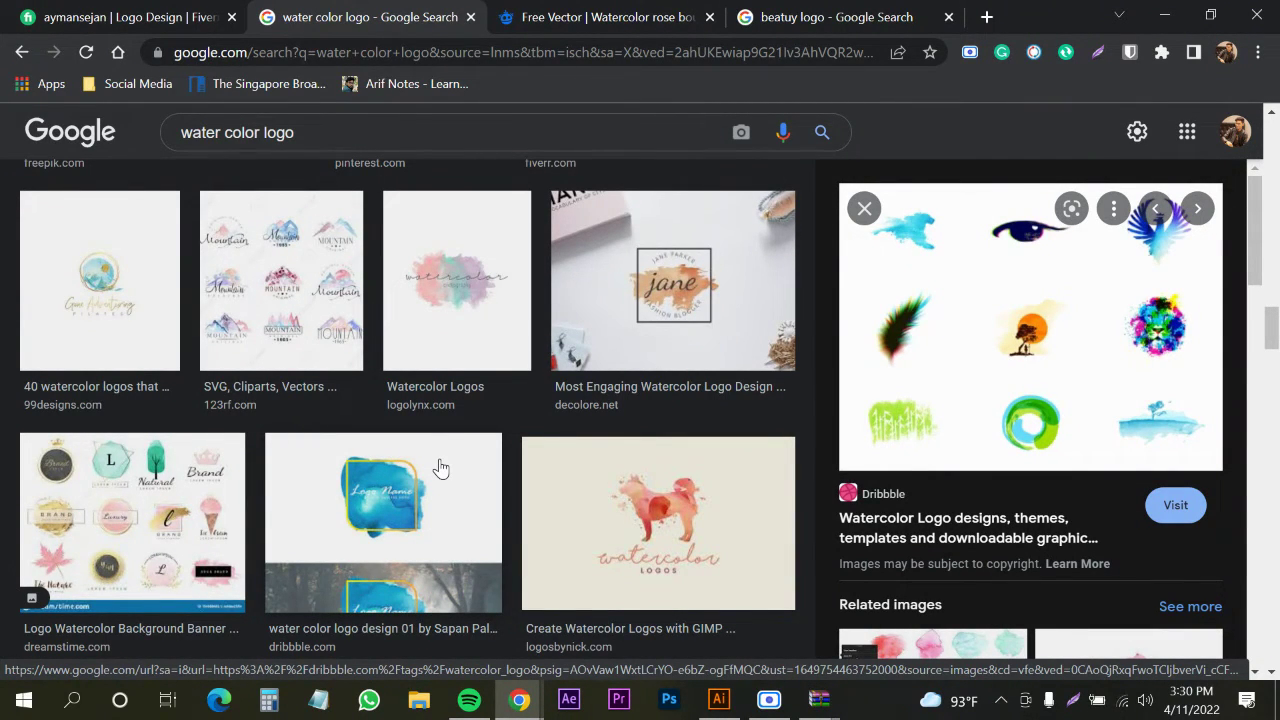
On the Freepik tab, close the rose bouquet detail and download-limit promo, then go to the homepage
{"action": "left_click", "coordinate": [562, 20]}
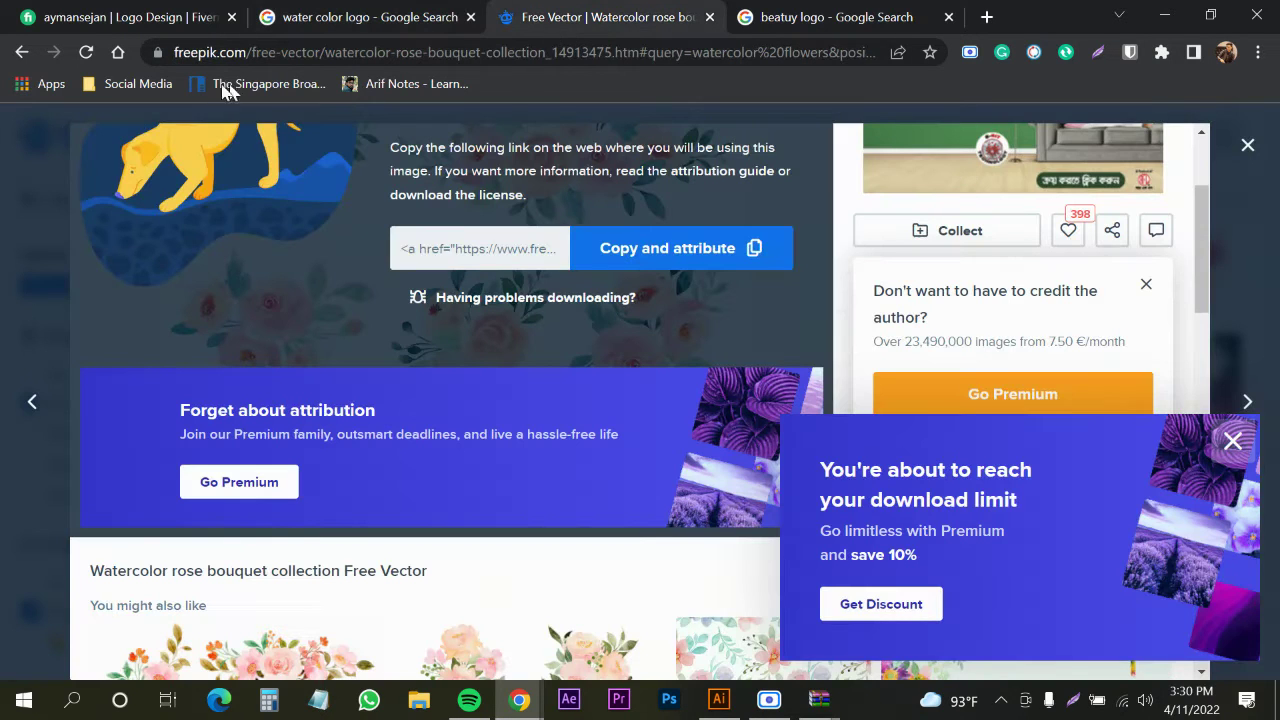
{"action": "left_click", "coordinate": [1247, 148]}
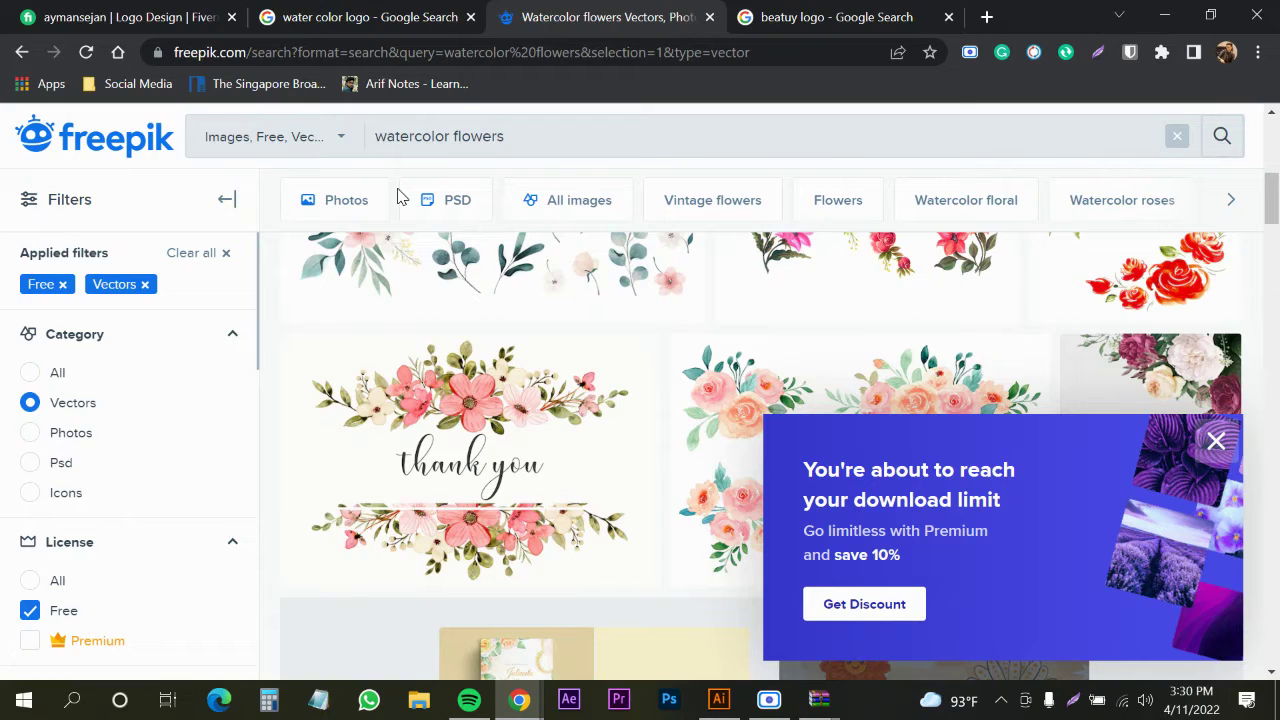
{"action": "left_click", "coordinate": [1215, 441]}
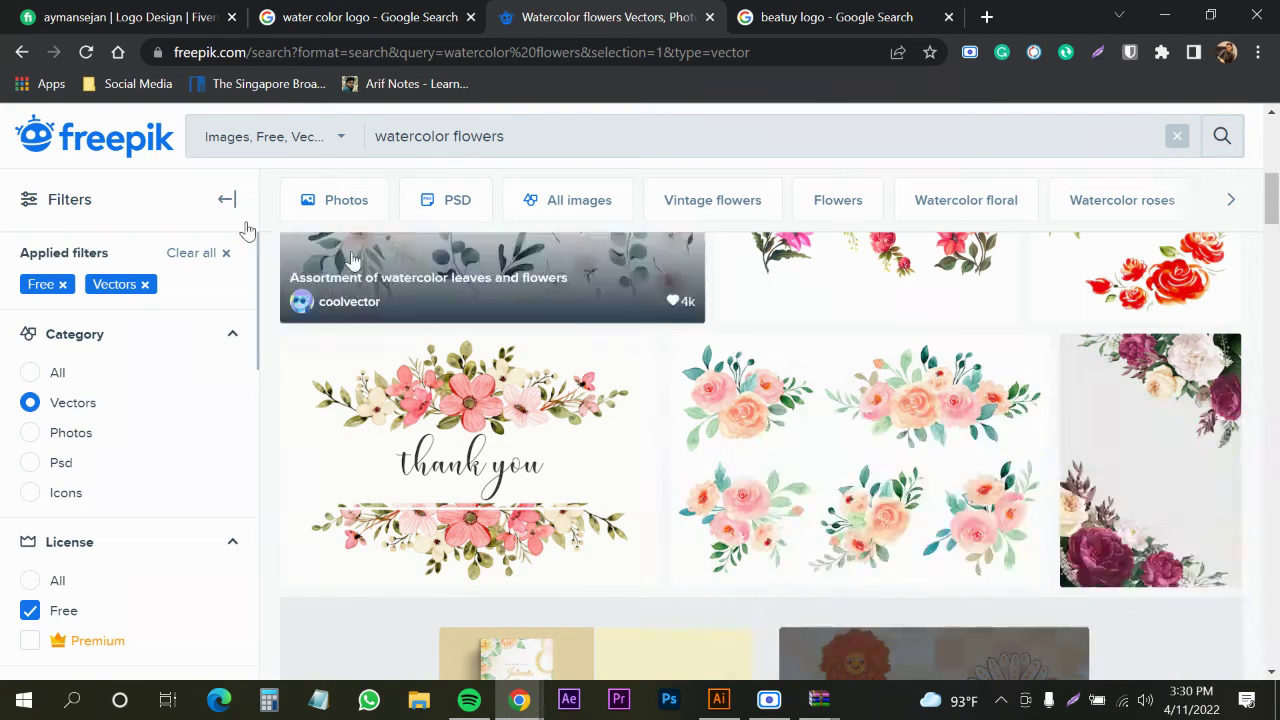
{"action": "left_click", "coordinate": [104, 156]}
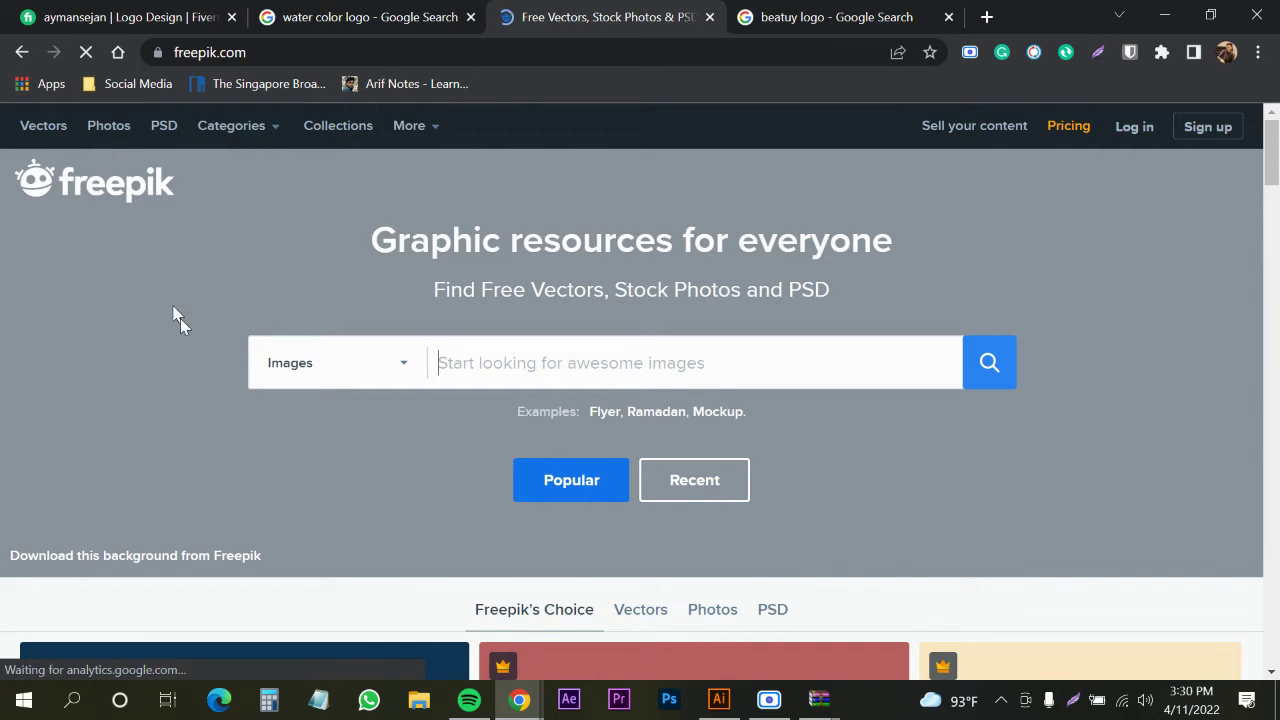
Scroll the Freepik's Choice gallery and preview, then close, the iftar menu template
{"action": "scroll", "coordinate": [246, 343], "scroll_direction": "down", "scroll_amount": 4}
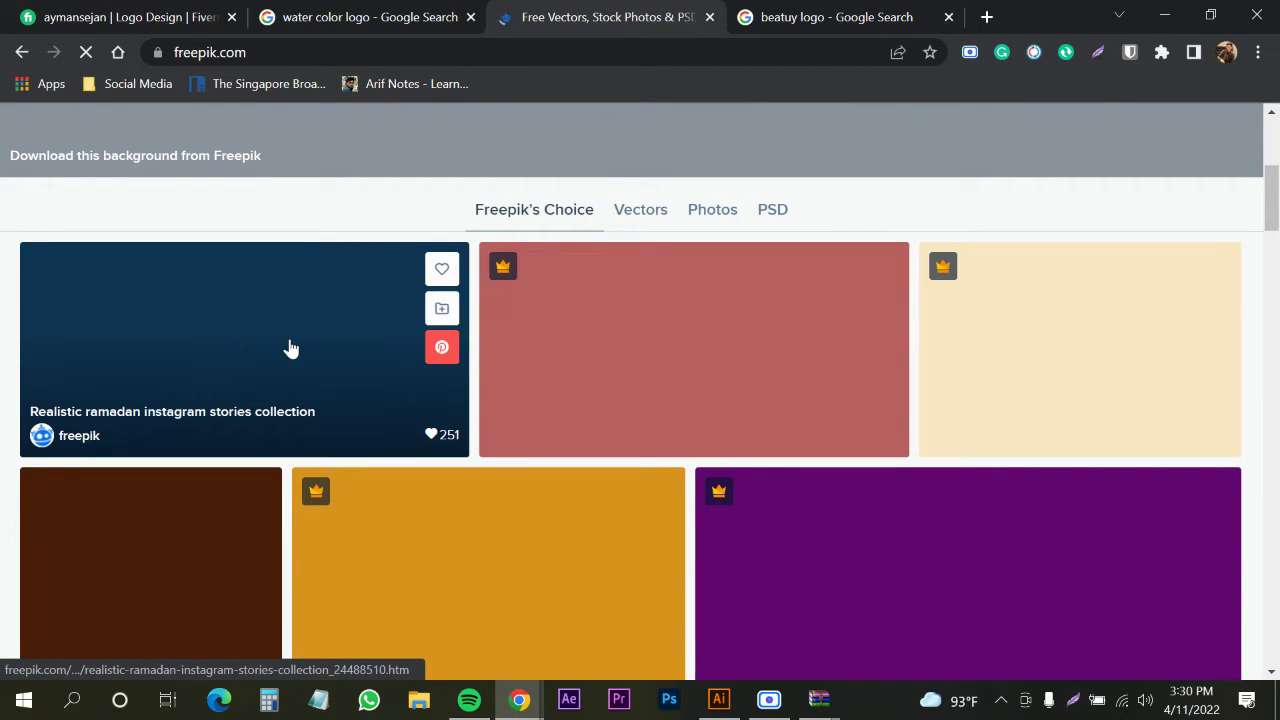
{"action": "scroll", "coordinate": [619, 249], "scroll_direction": "down", "scroll_amount": 2}
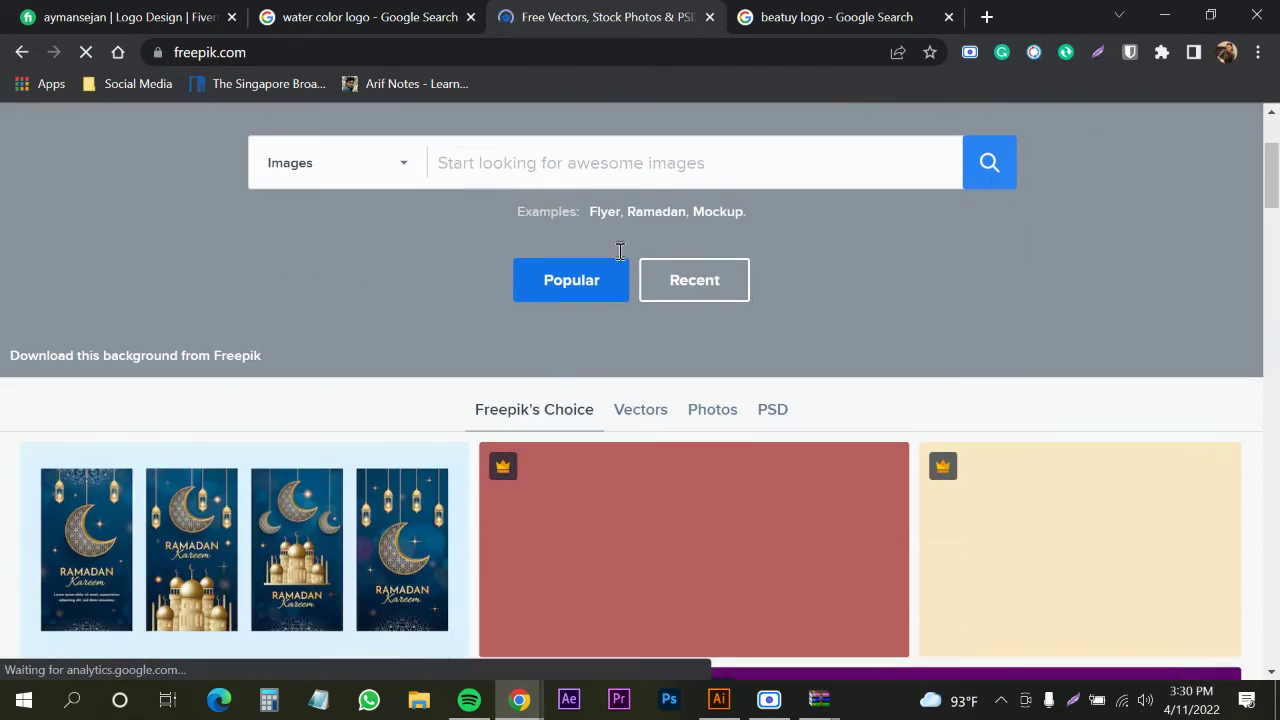
{"action": "scroll", "coordinate": [438, 336], "scroll_direction": "down", "scroll_amount": 5}
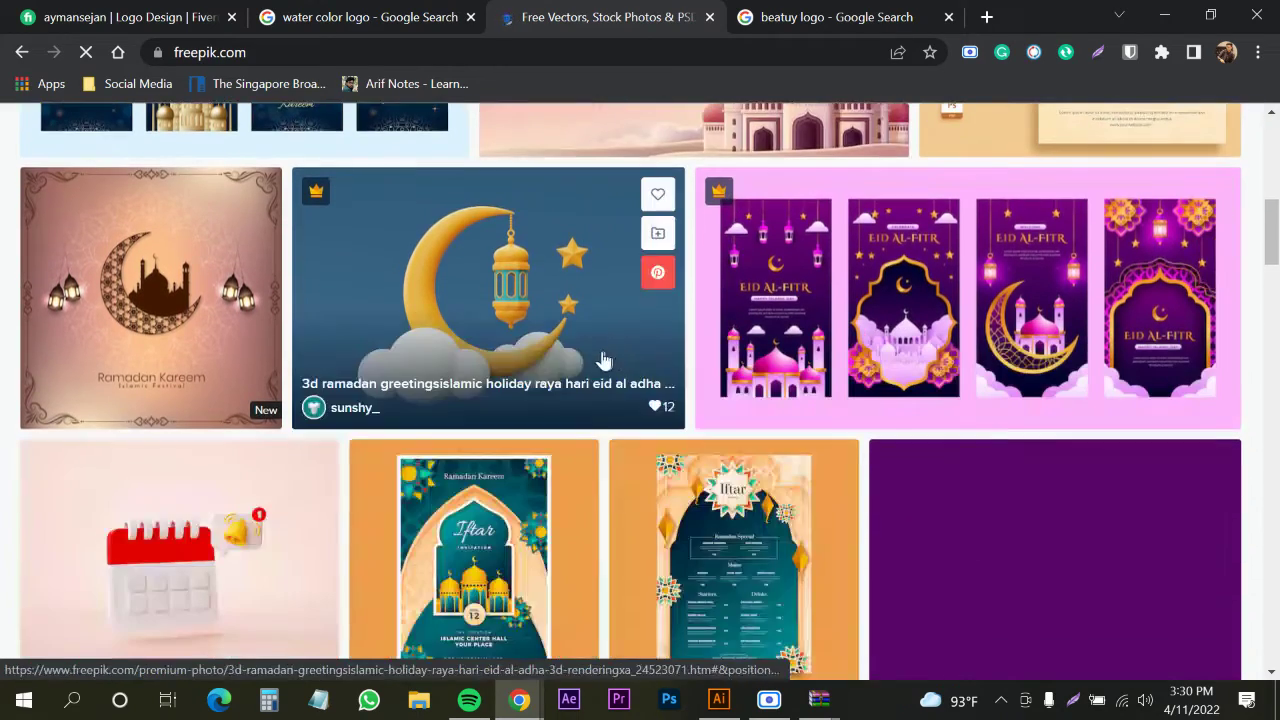
{"action": "scroll", "coordinate": [527, 393], "scroll_direction": "down", "scroll_amount": 3}
{"action": "scroll", "coordinate": [527, 393], "scroll_direction": "down", "scroll_amount": 1}
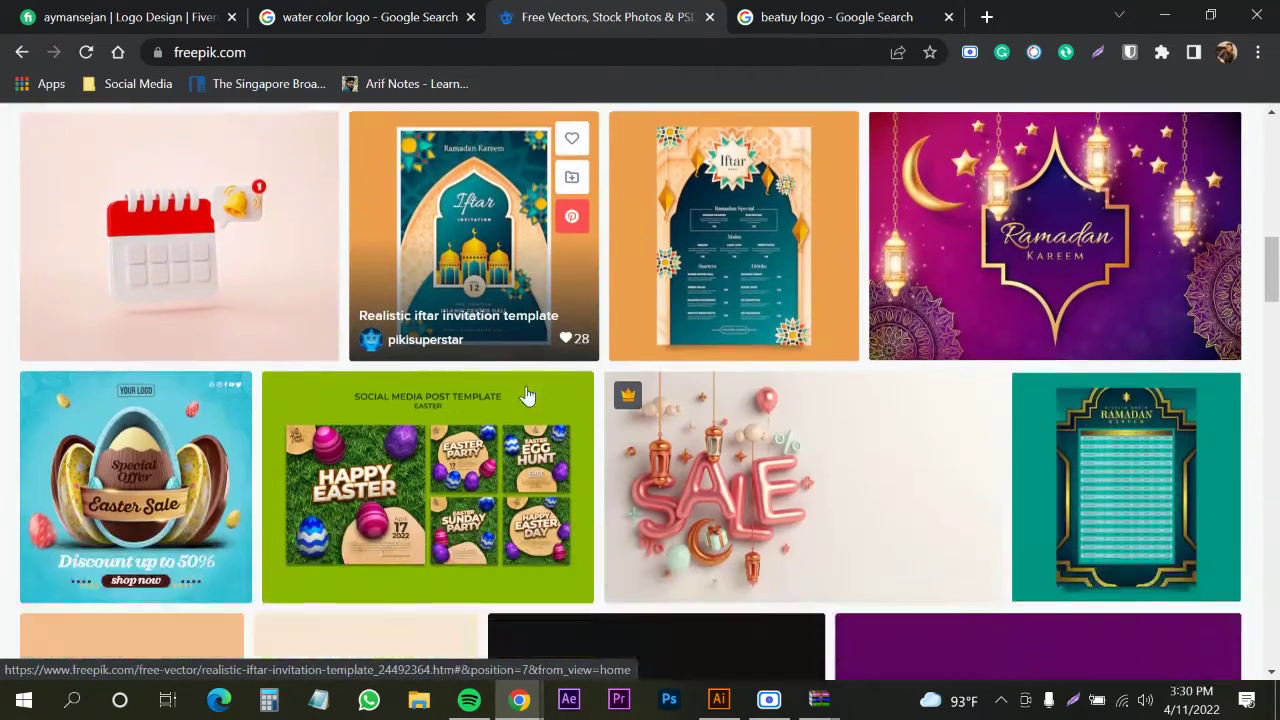
{"action": "scroll", "coordinate": [527, 393], "scroll_direction": "down", "scroll_amount": 2}
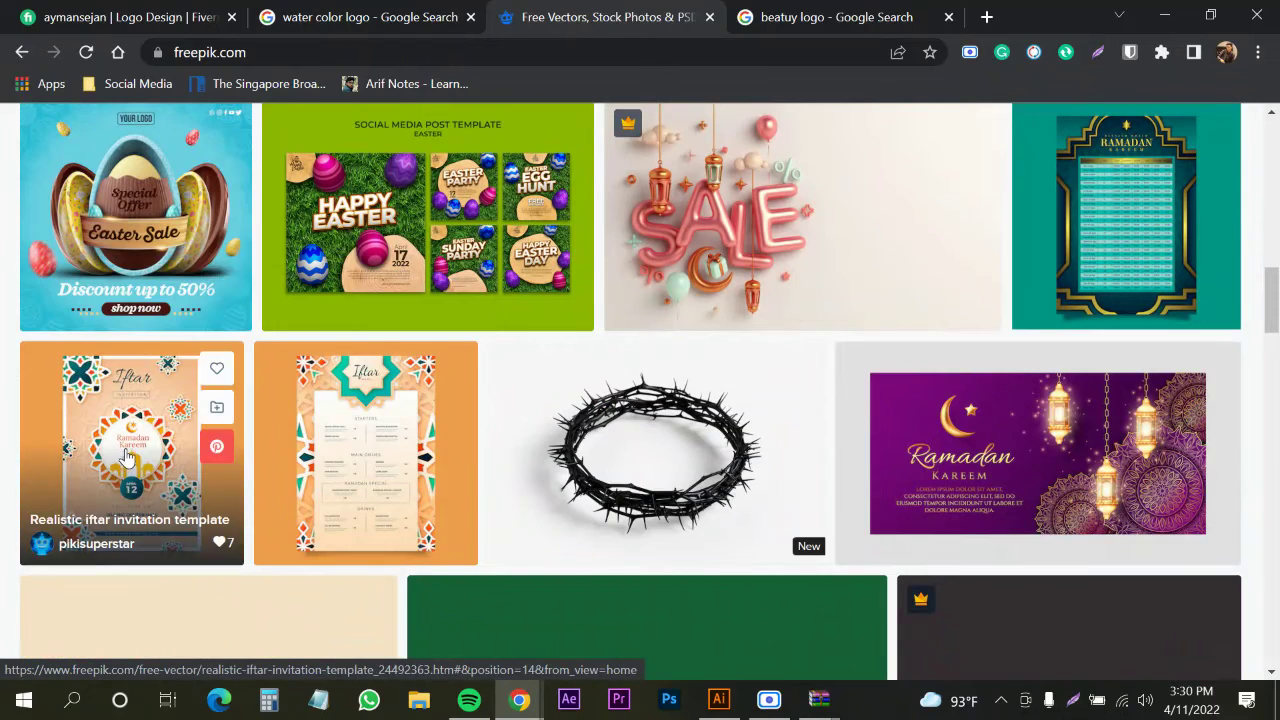
{"action": "left_click", "coordinate": [297, 453]}
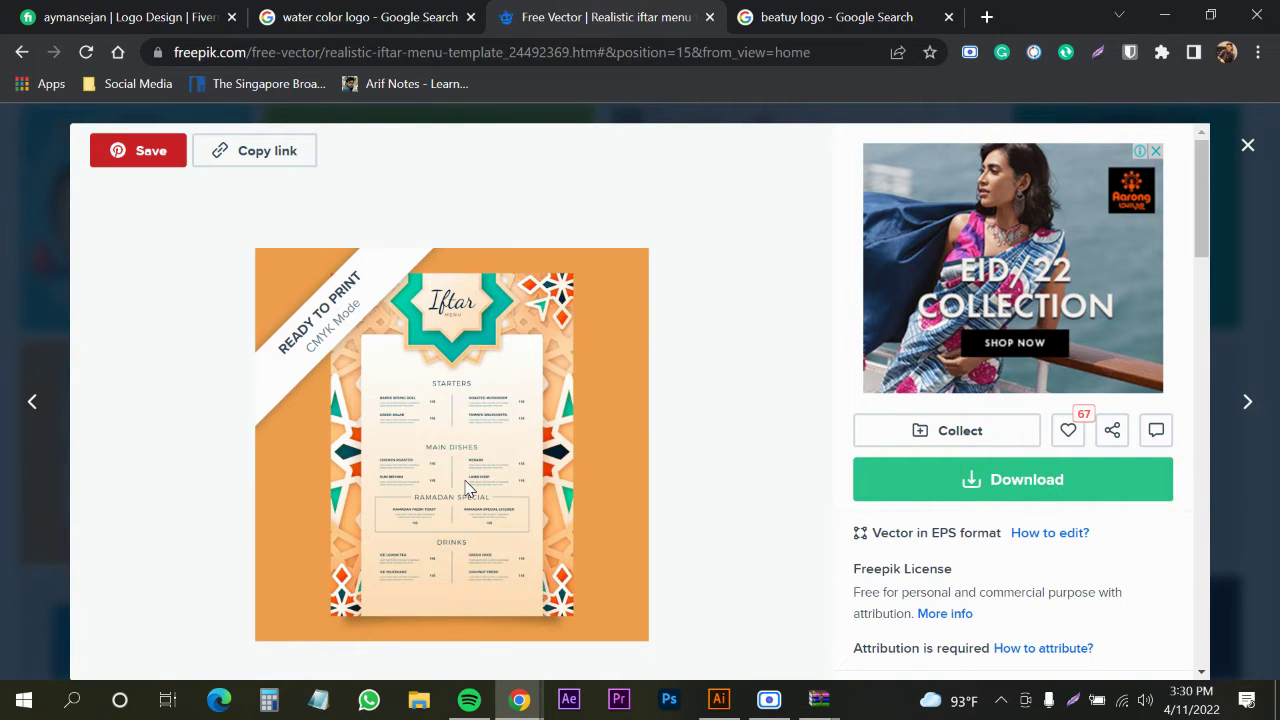
{"action": "left_click", "coordinate": [1248, 147]}
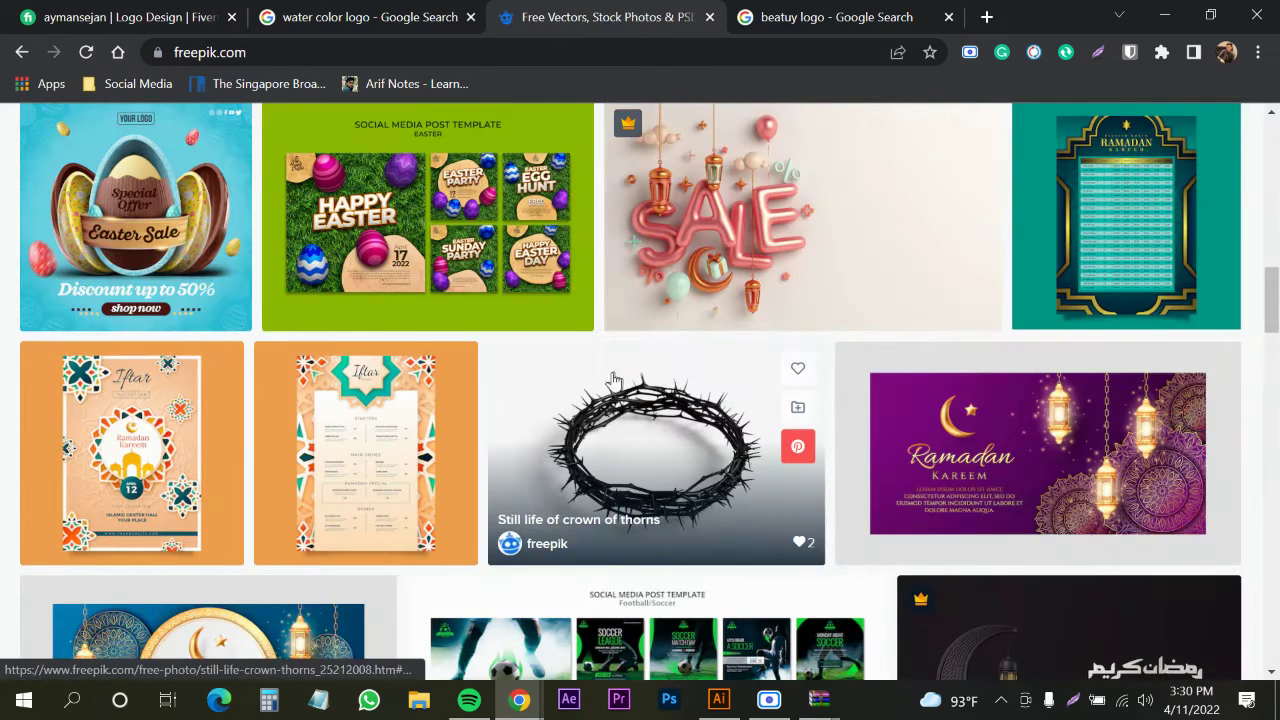
Scroll through the rest of the Freepik's Choice Ramadan and Eid designs
{"action": "scroll", "coordinate": [614, 380], "scroll_direction": "down", "scroll_amount": 4}
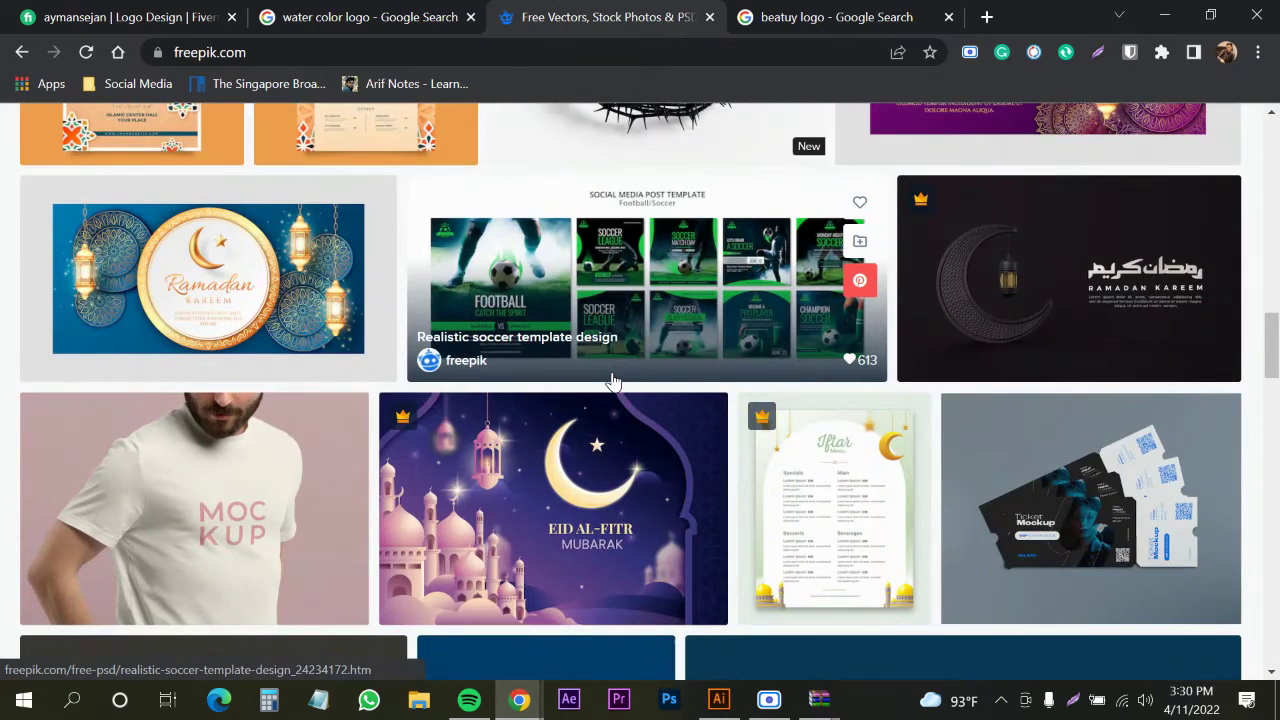
{"action": "scroll", "coordinate": [614, 381], "scroll_direction": "down", "scroll_amount": 6}
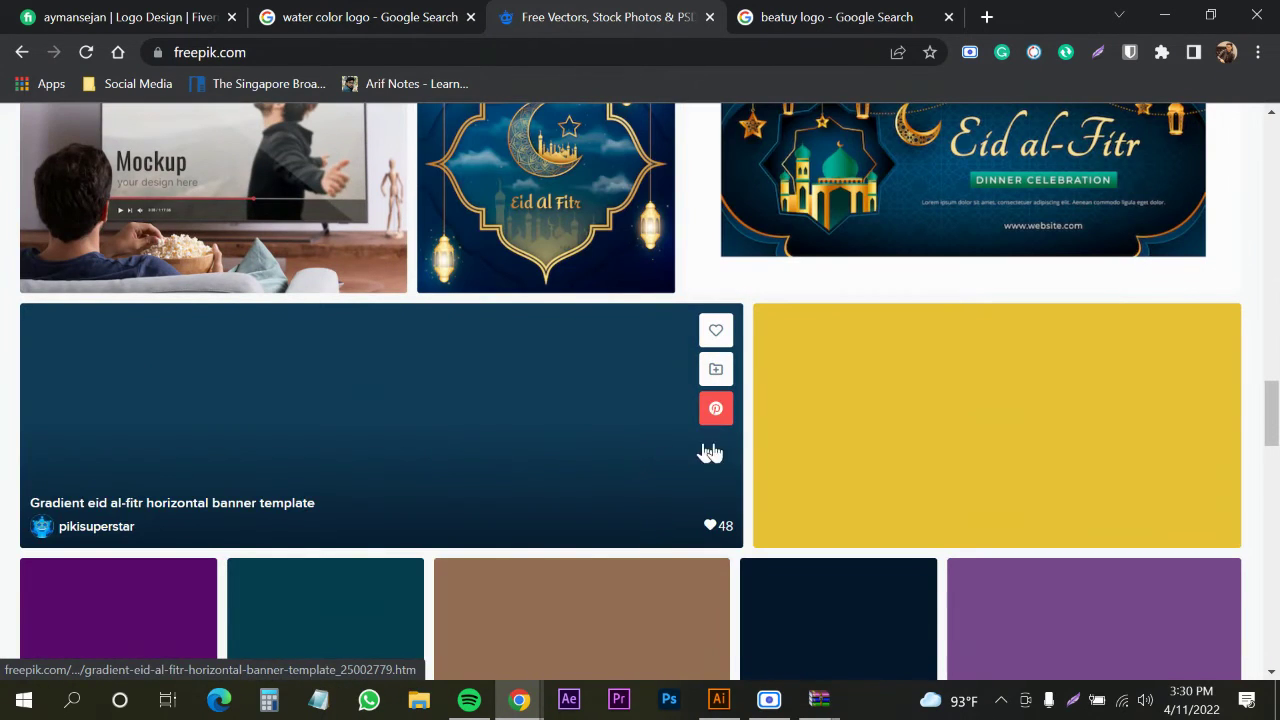
{"action": "scroll", "coordinate": [307, 448], "scroll_direction": "down", "scroll_amount": 3}
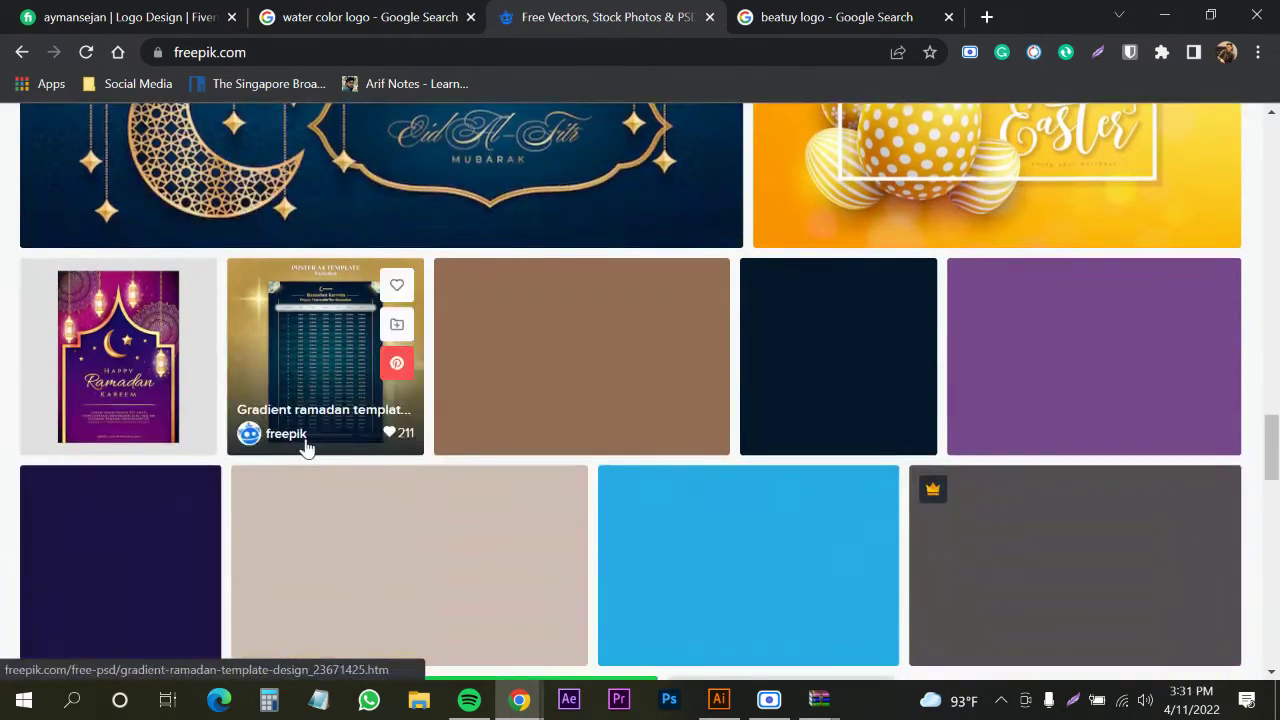
{"action": "scroll", "coordinate": [305, 450], "scroll_direction": "down", "scroll_amount": 3}
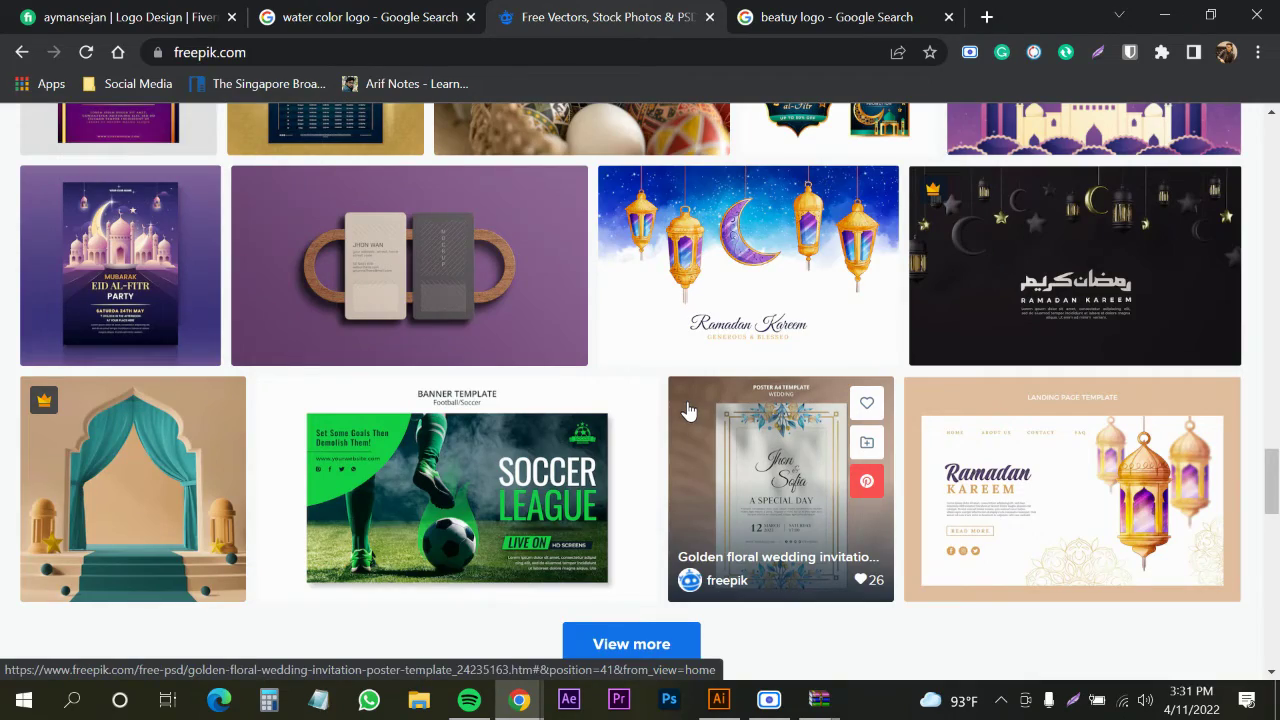
{"action": "scroll", "coordinate": [456, 337], "scroll_direction": "up", "scroll_amount": 15}
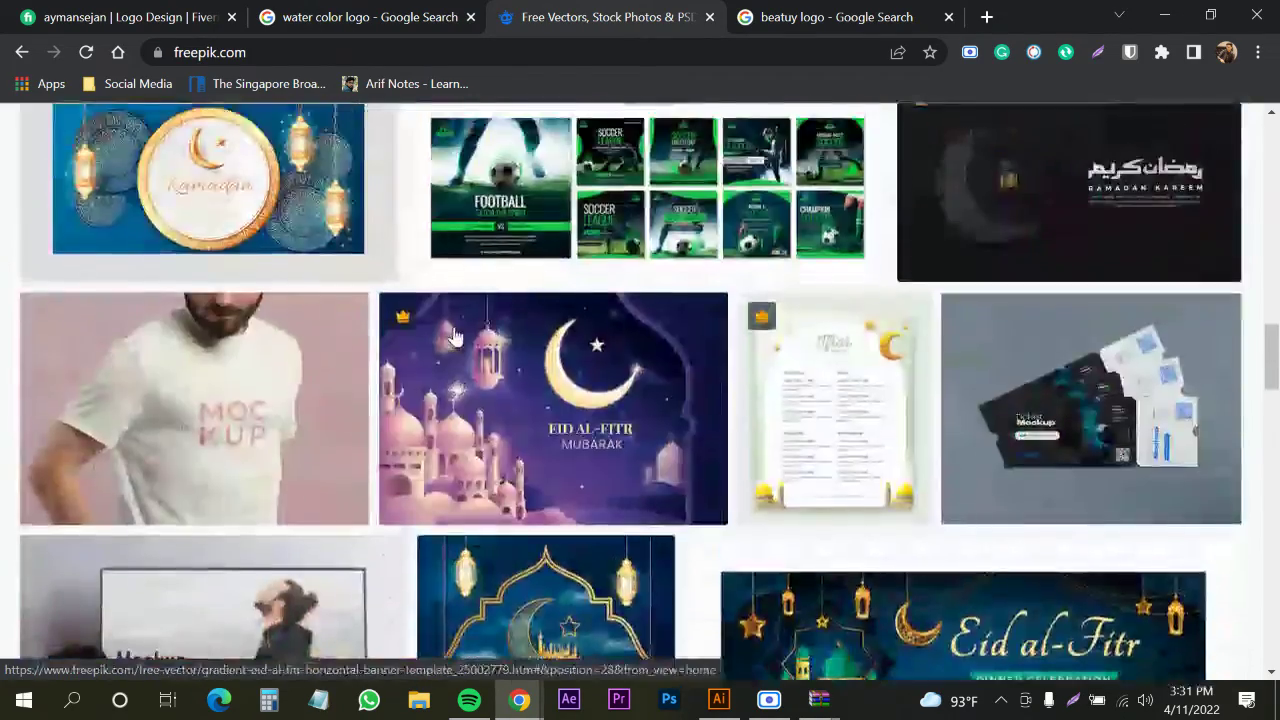
{"action": "scroll", "coordinate": [456, 337], "scroll_direction": "up", "scroll_amount": 10}
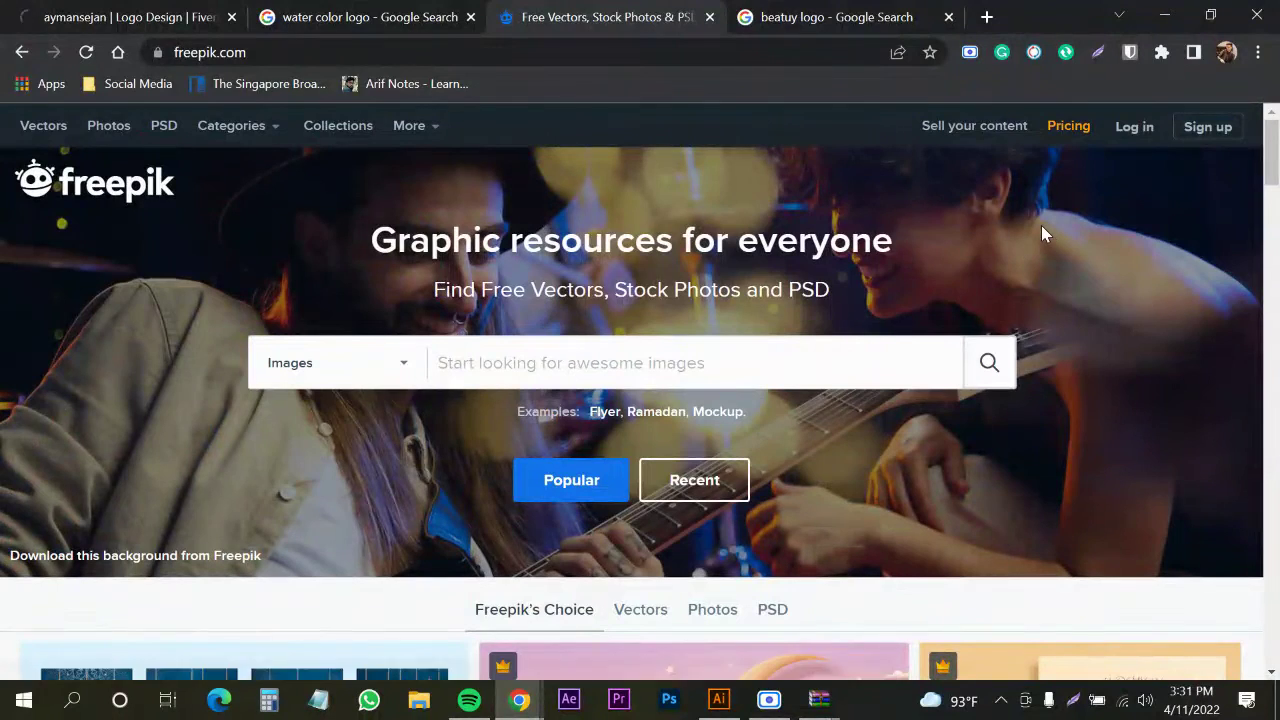
{"action": "scroll", "coordinate": [1041, 225], "scroll_direction": "down", "scroll_amount": 3}
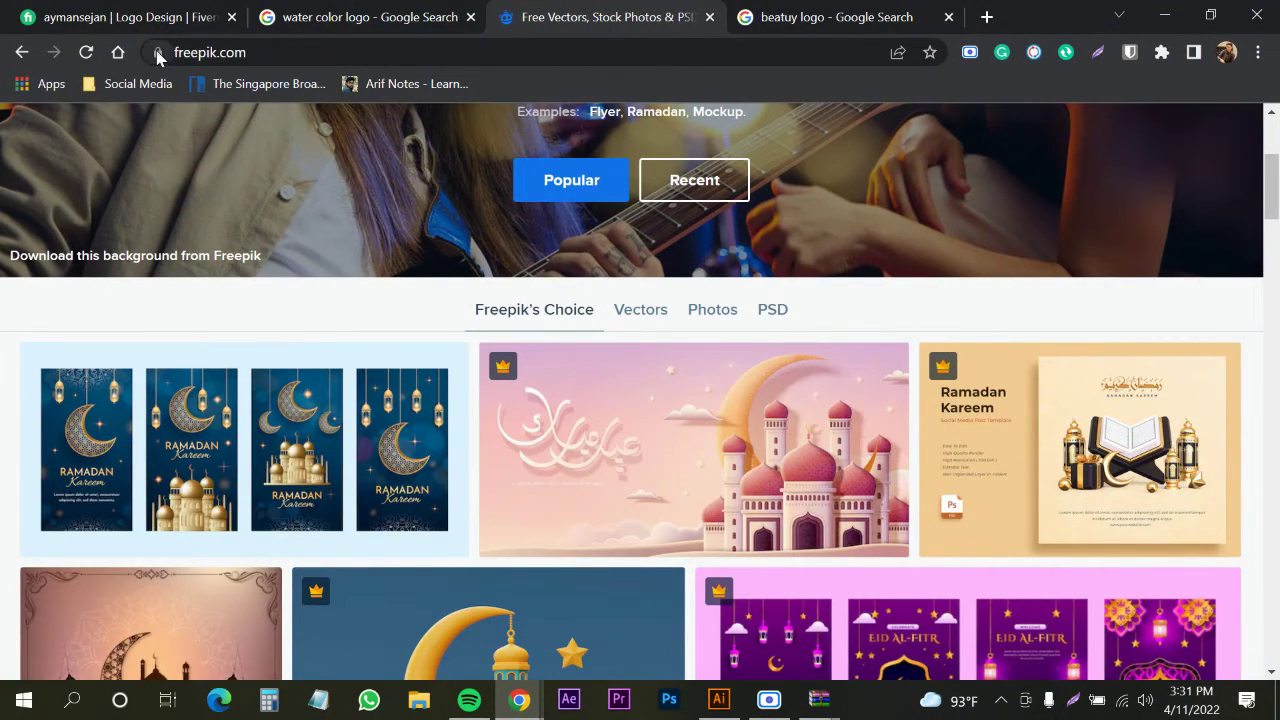
From the Fiverr seller profile, open the buying view in a new tab
{"action": "left_click", "coordinate": [137, 17]}
{"action": "right_click", "coordinate": [1065, 147]}
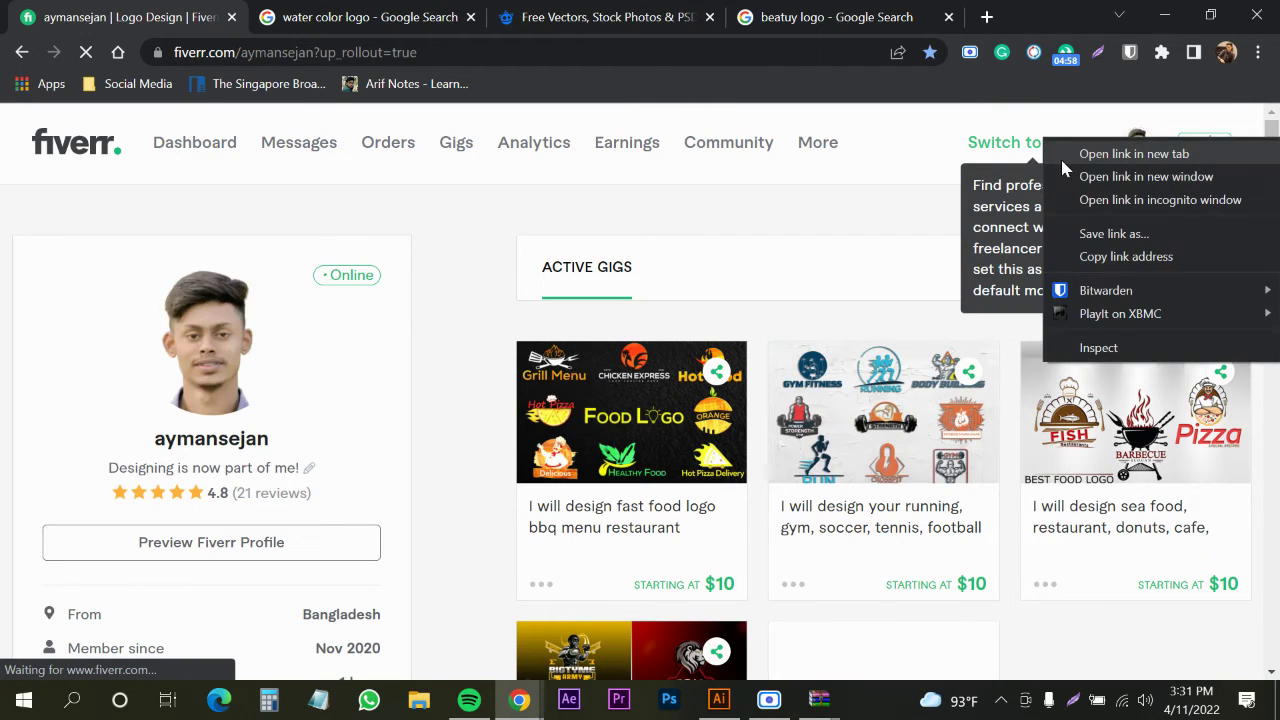
{"action": "left_click", "coordinate": [1090, 157]}
{"action": "left_click", "coordinate": [344, 17]}
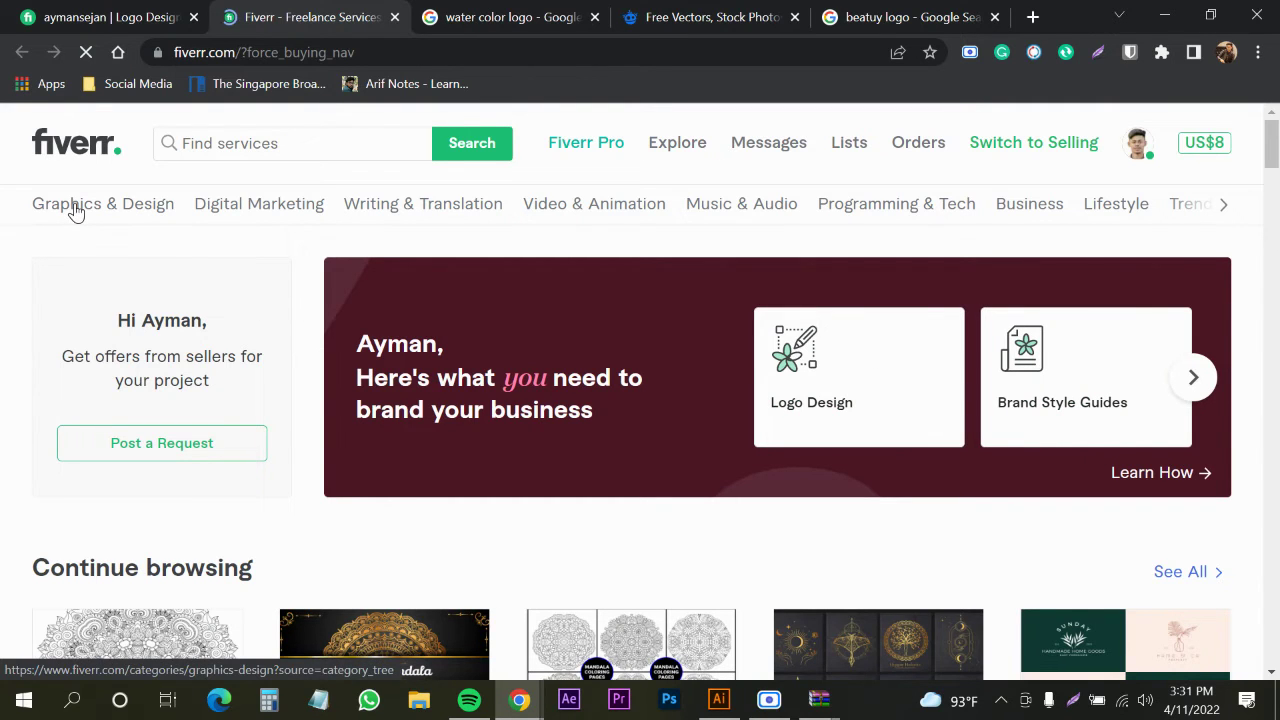
Browse to the Graphics & Design category and into Logo Design
{"action": "scroll", "coordinate": [628, 260], "scroll_direction": "down", "scroll_amount": 3}
{"action": "scroll", "coordinate": [590, 275], "scroll_direction": "up", "scroll_amount": 3}
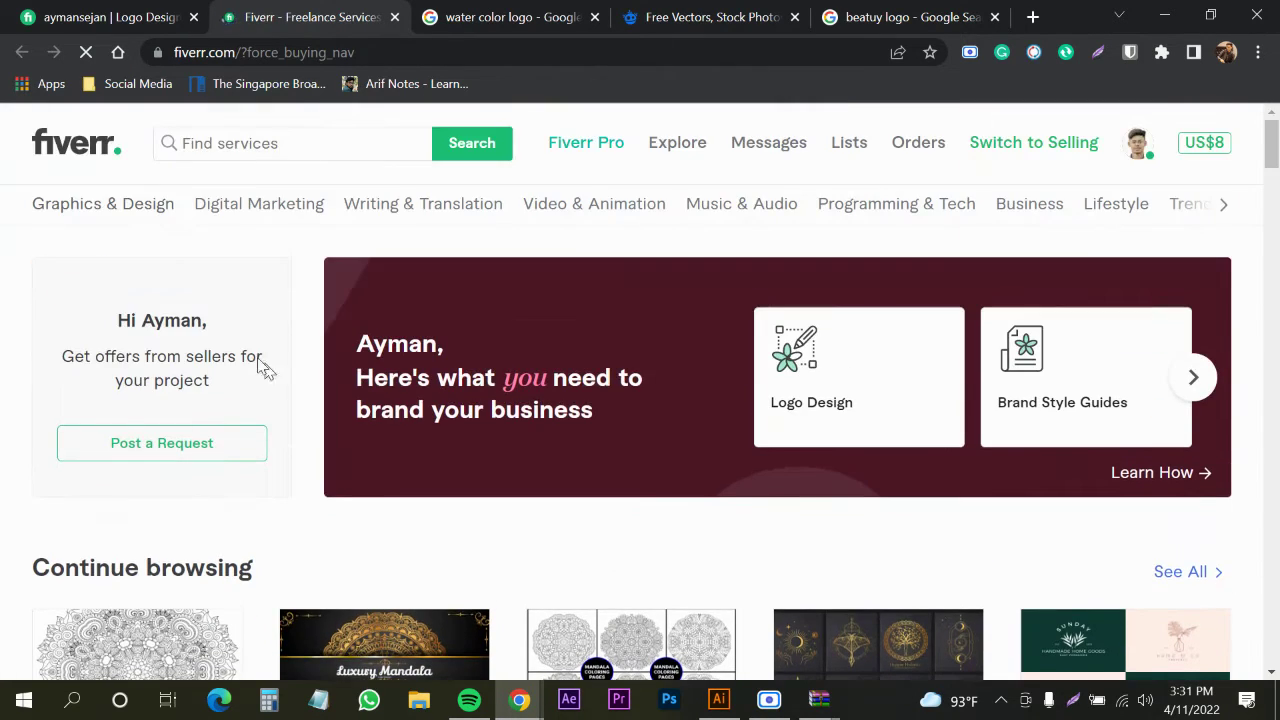
{"action": "left_click", "coordinate": [103, 205]}
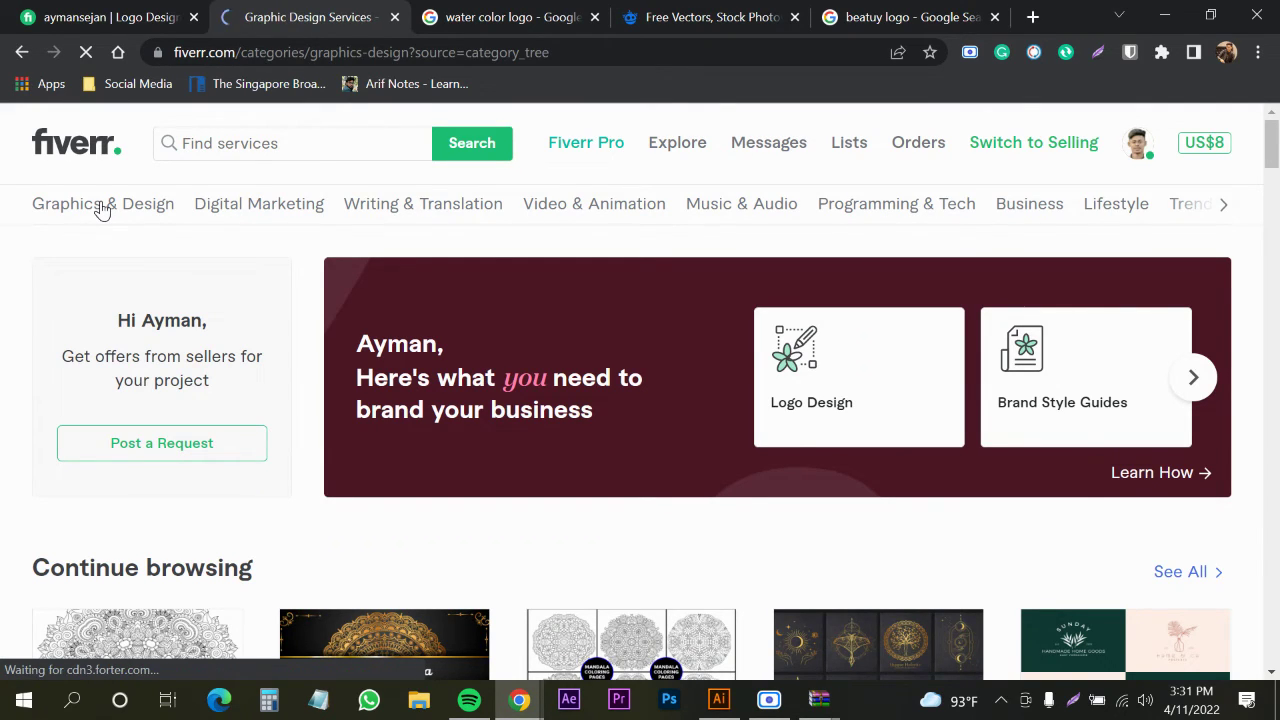
{"action": "scroll", "coordinate": [689, 474], "scroll_direction": "down", "scroll_amount": 3}
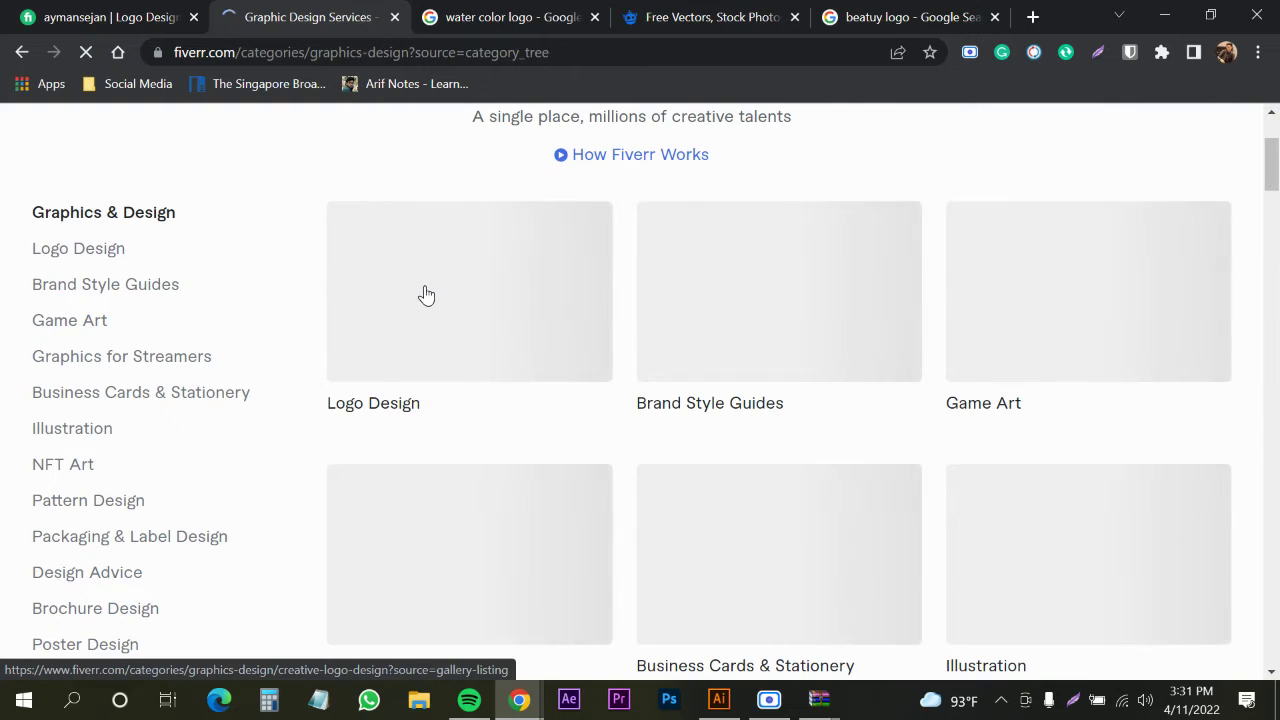
{"action": "left_click", "coordinate": [425, 294]}
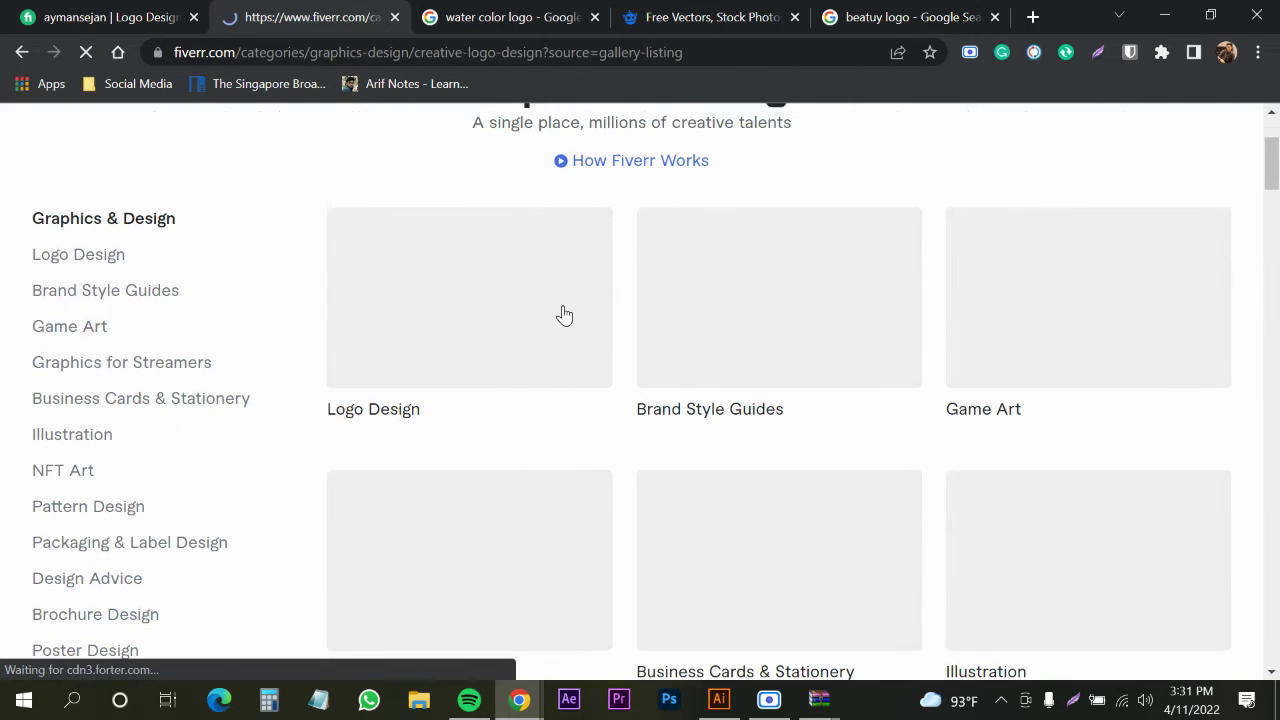
Filter the logo gigs to the Watercolor style, narrowing results to 229 services
{"action": "scroll", "coordinate": [563, 314], "scroll_direction": "down", "scroll_amount": 10}
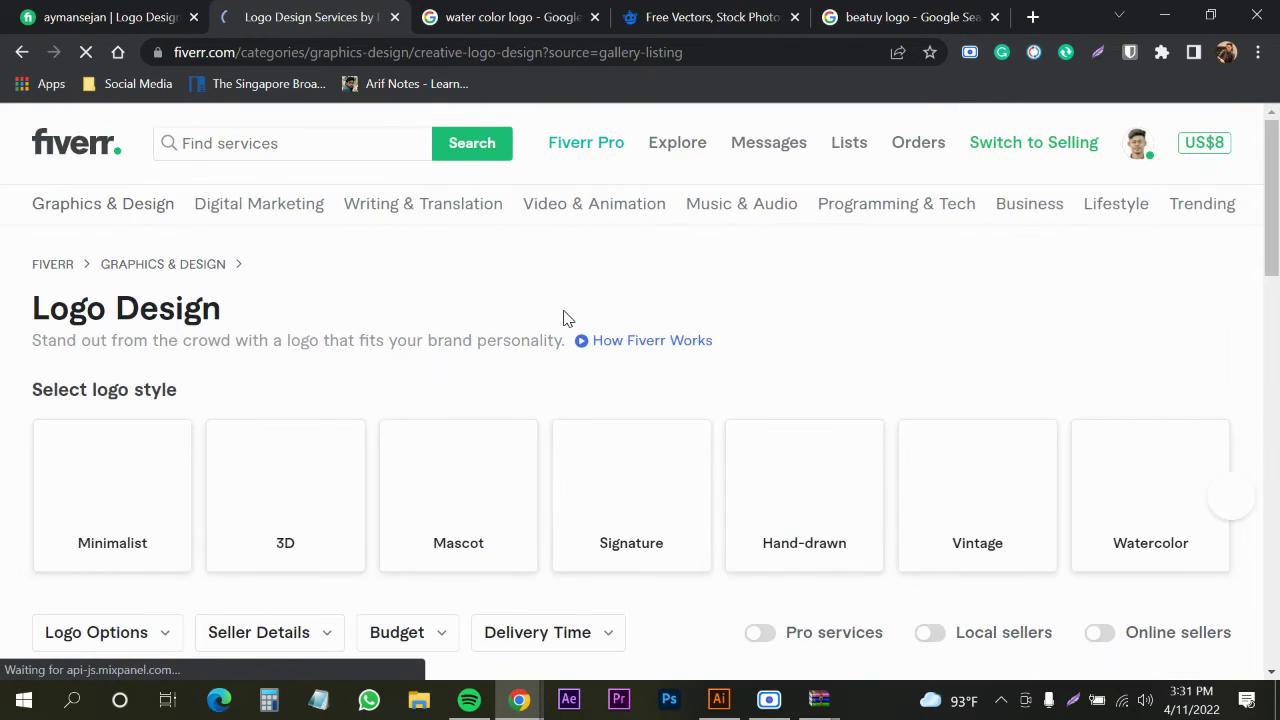
{"action": "scroll", "coordinate": [563, 318], "scroll_direction": "down", "scroll_amount": 1}
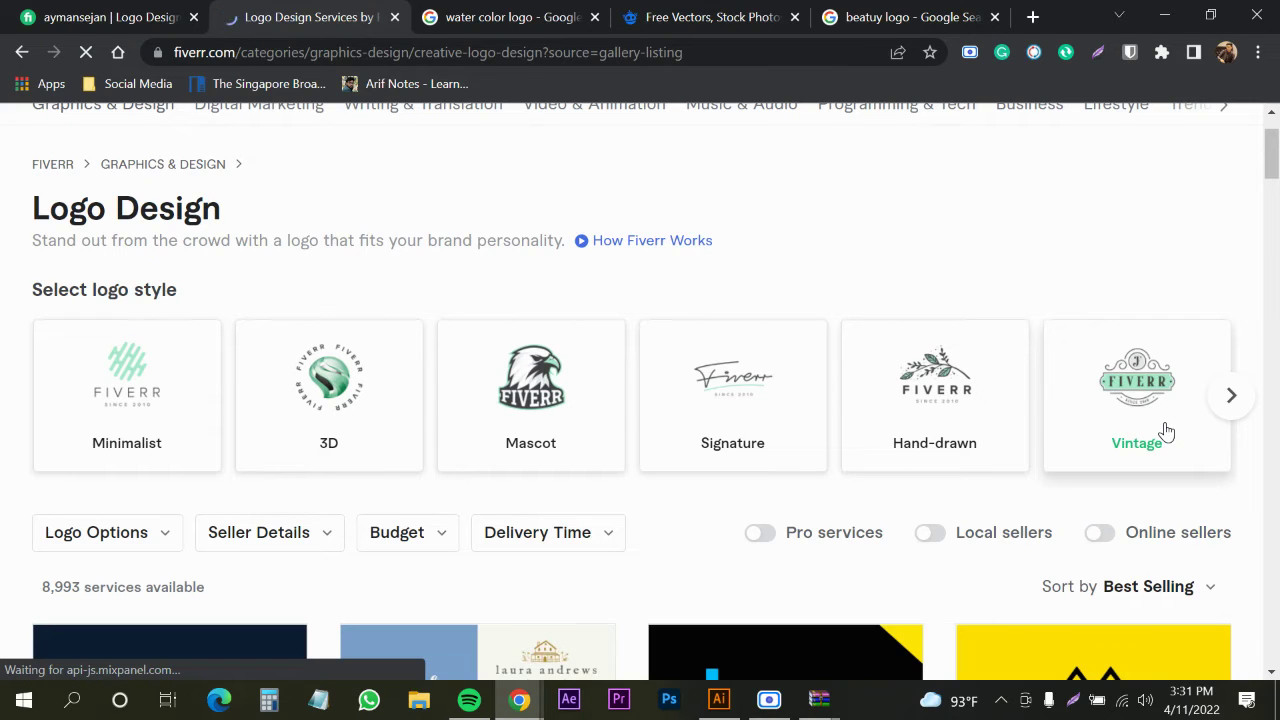
{"action": "scroll", "coordinate": [1105, 395], "scroll_direction": "down", "scroll_amount": 1}
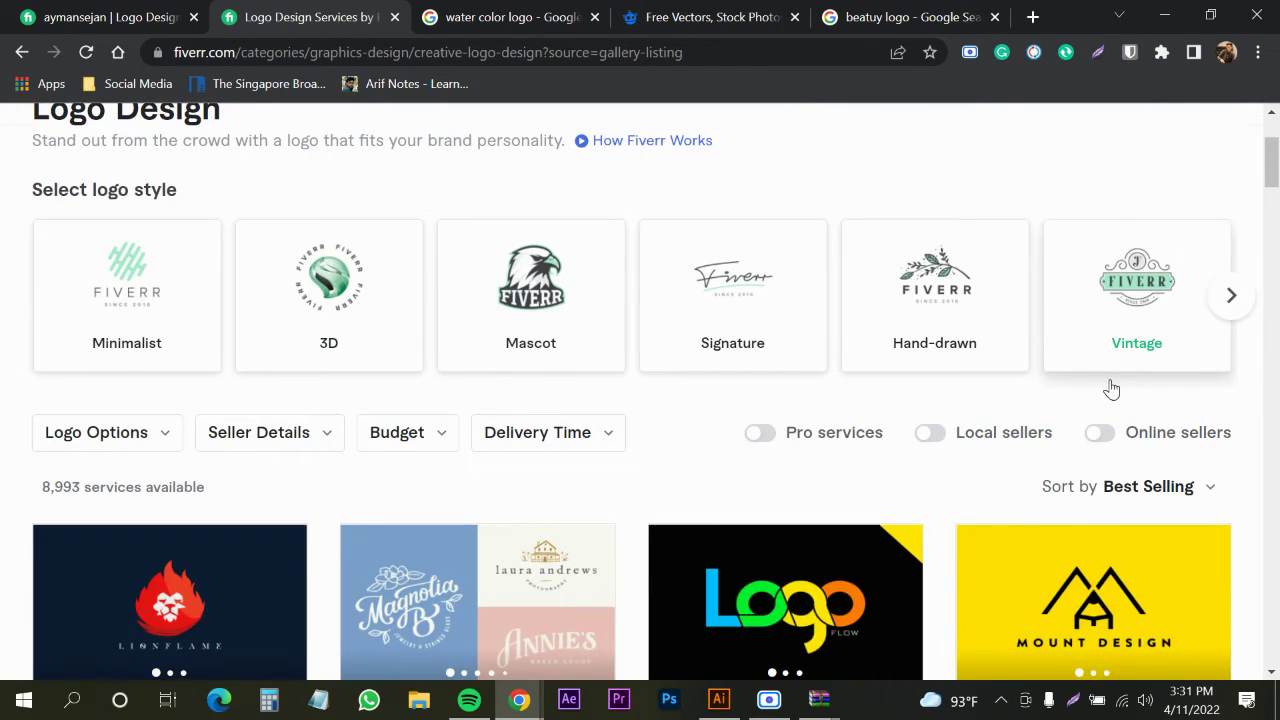
{"action": "left_click", "coordinate": [1232, 295]}
{"action": "left_click", "coordinate": [1232, 295]}
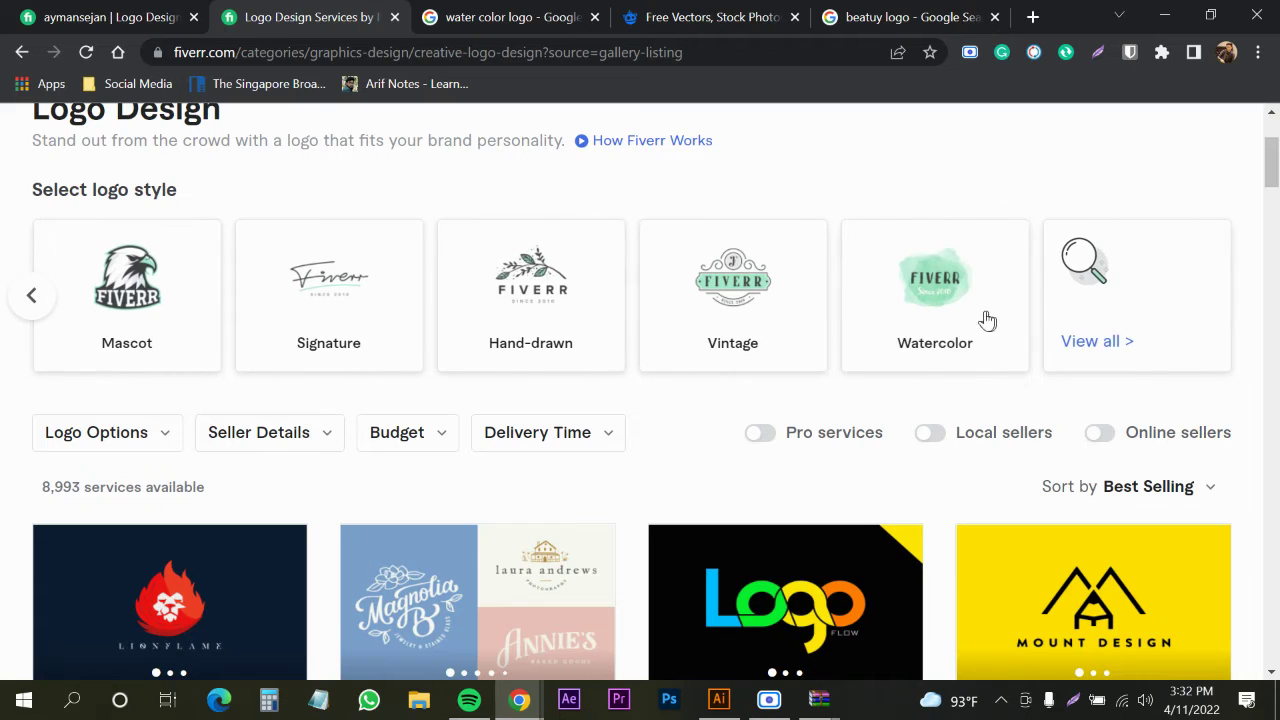
{"action": "left_click", "coordinate": [975, 320]}
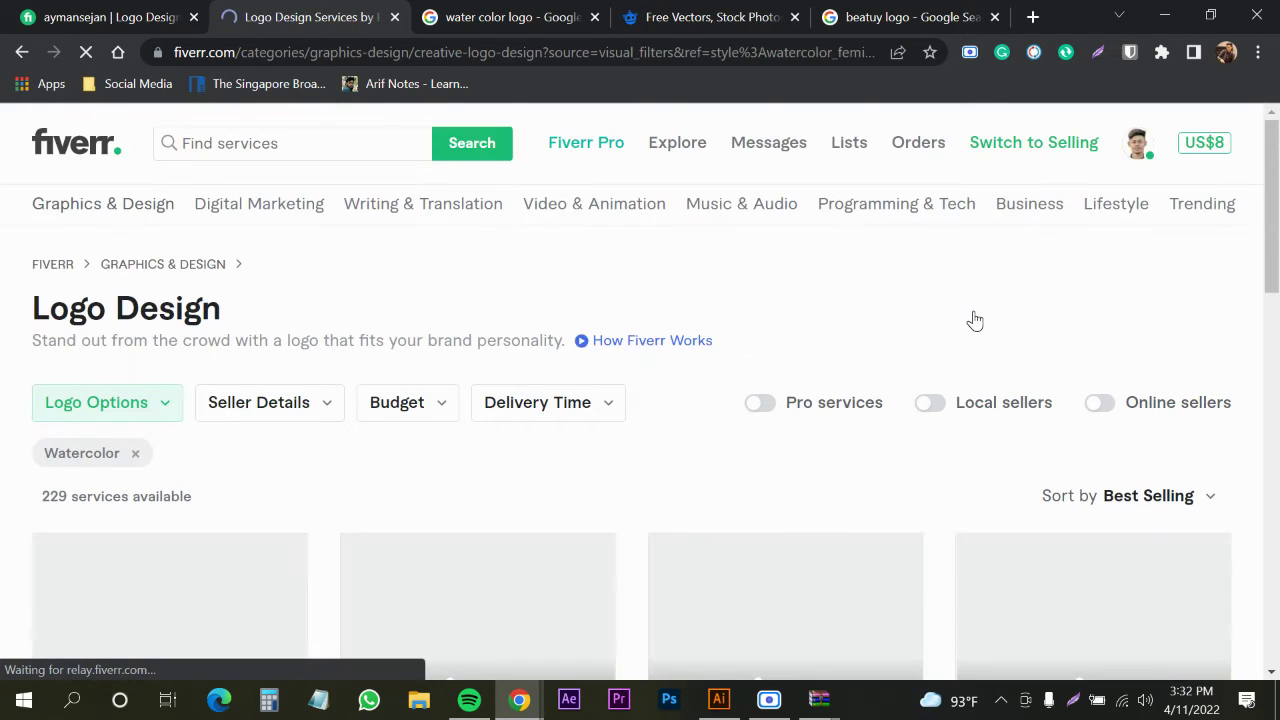
Open the watercolor signature gig in a new tab, look it over, and close it
{"action": "scroll", "coordinate": [465, 338], "scroll_direction": "down", "scroll_amount": 3}
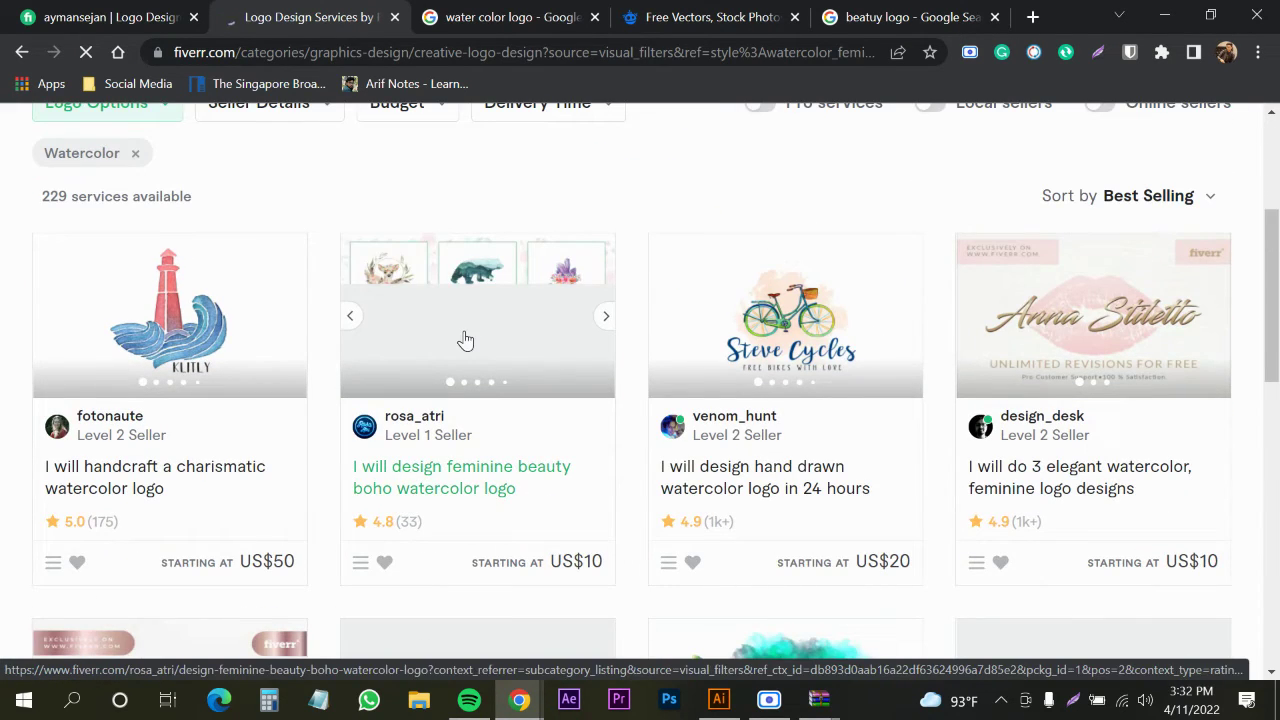
{"action": "scroll", "coordinate": [700, 462], "scroll_direction": "down", "scroll_amount": 3}
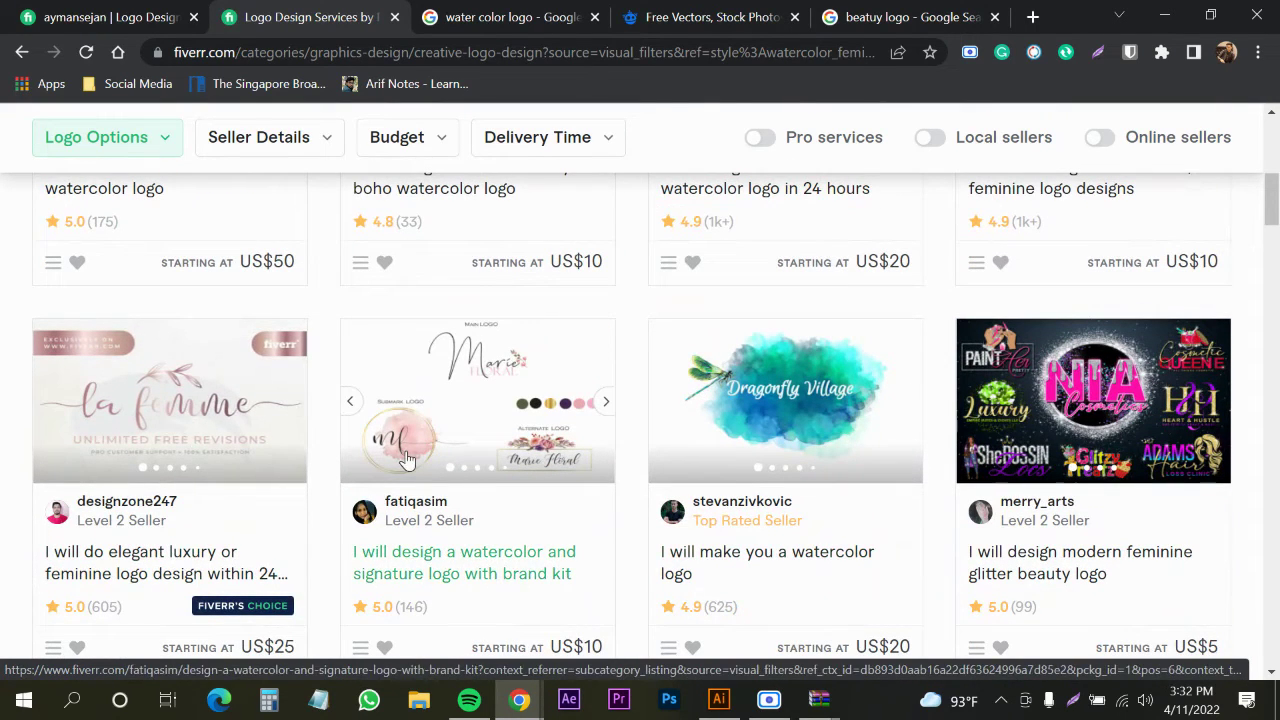
{"action": "scroll", "coordinate": [430, 448], "scroll_direction": "down", "scroll_amount": 1}
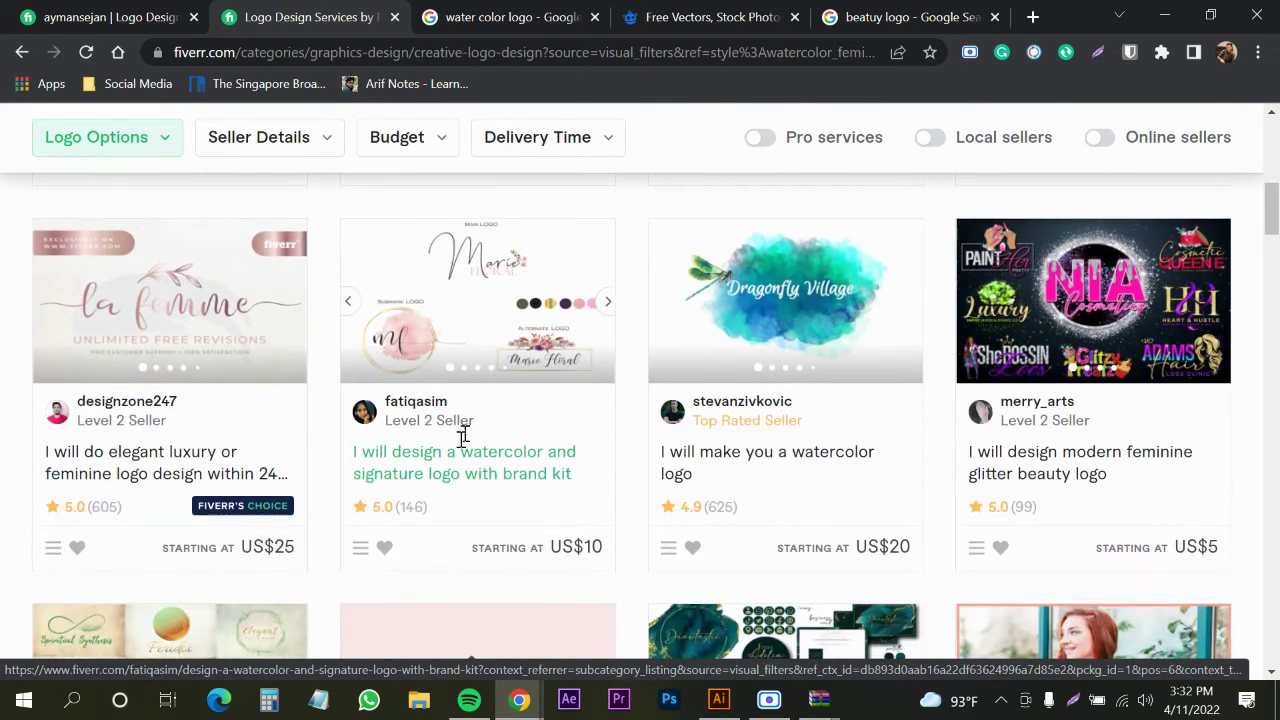
{"action": "right_click", "coordinate": [443, 472]}
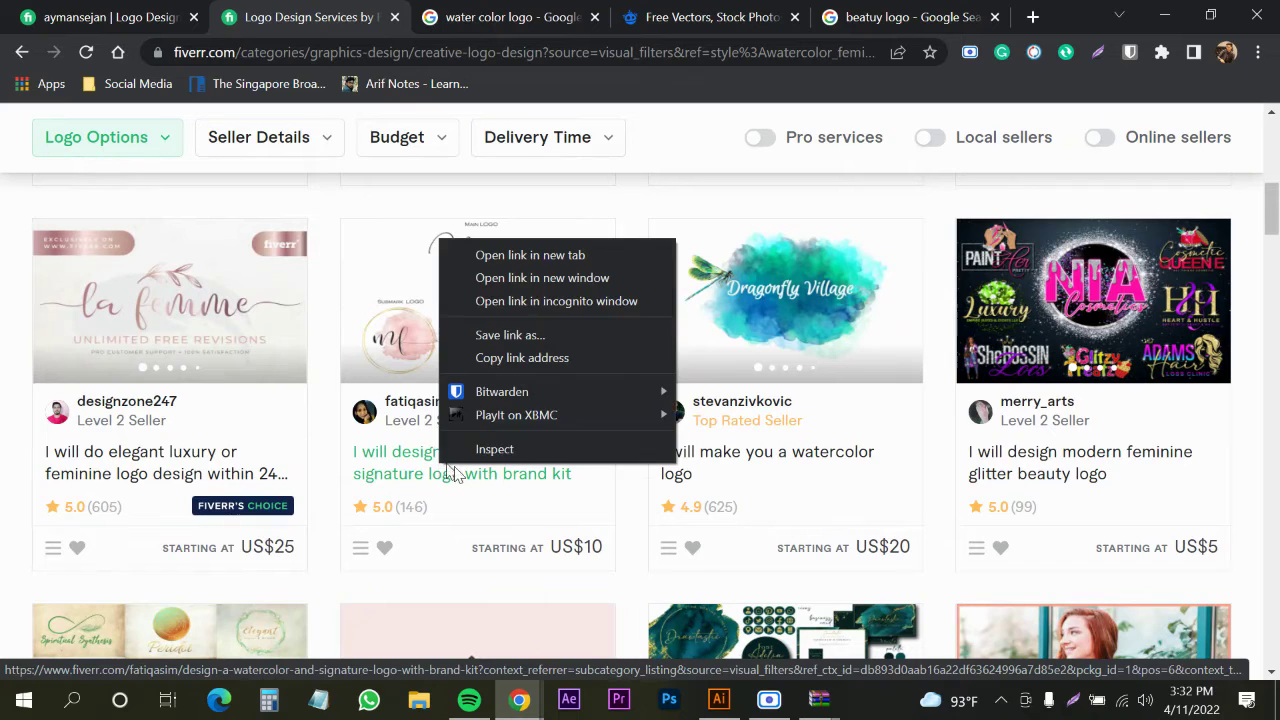
{"action": "left_click", "coordinate": [560, 254]}
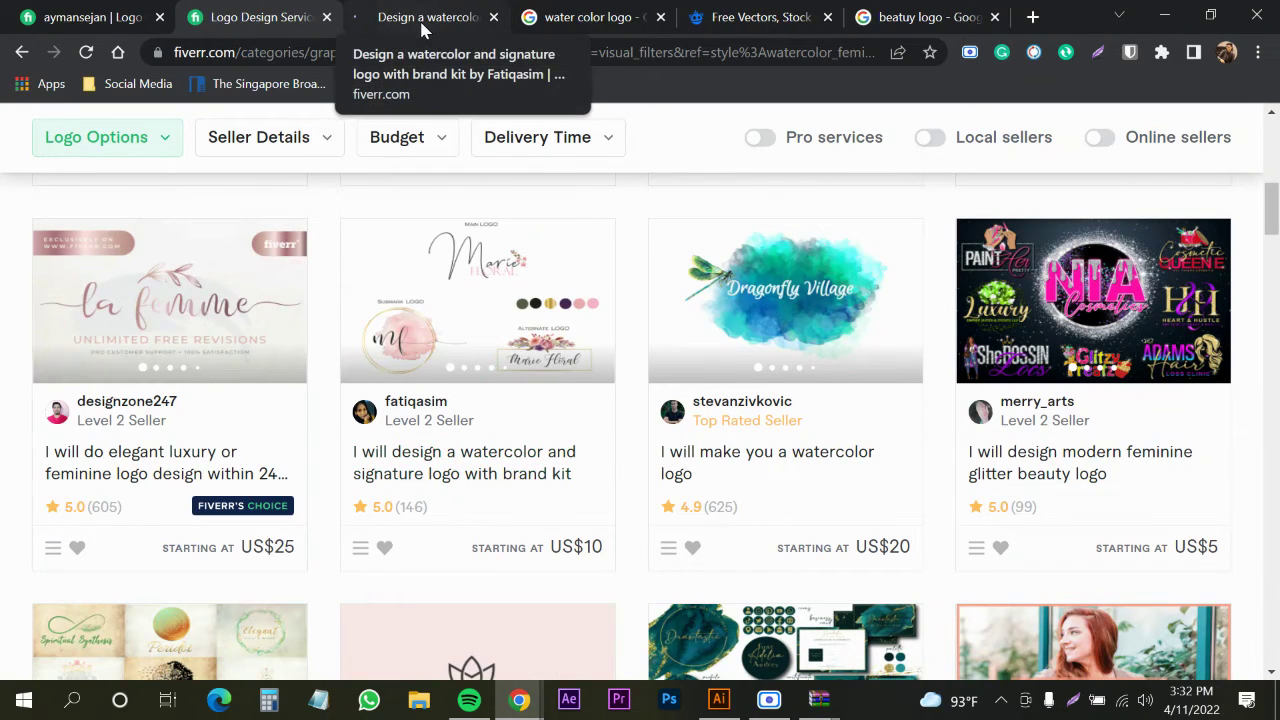
{"action": "left_click", "coordinate": [422, 28]}
{"action": "scroll", "coordinate": [397, 509], "scroll_direction": "down", "scroll_amount": 2}
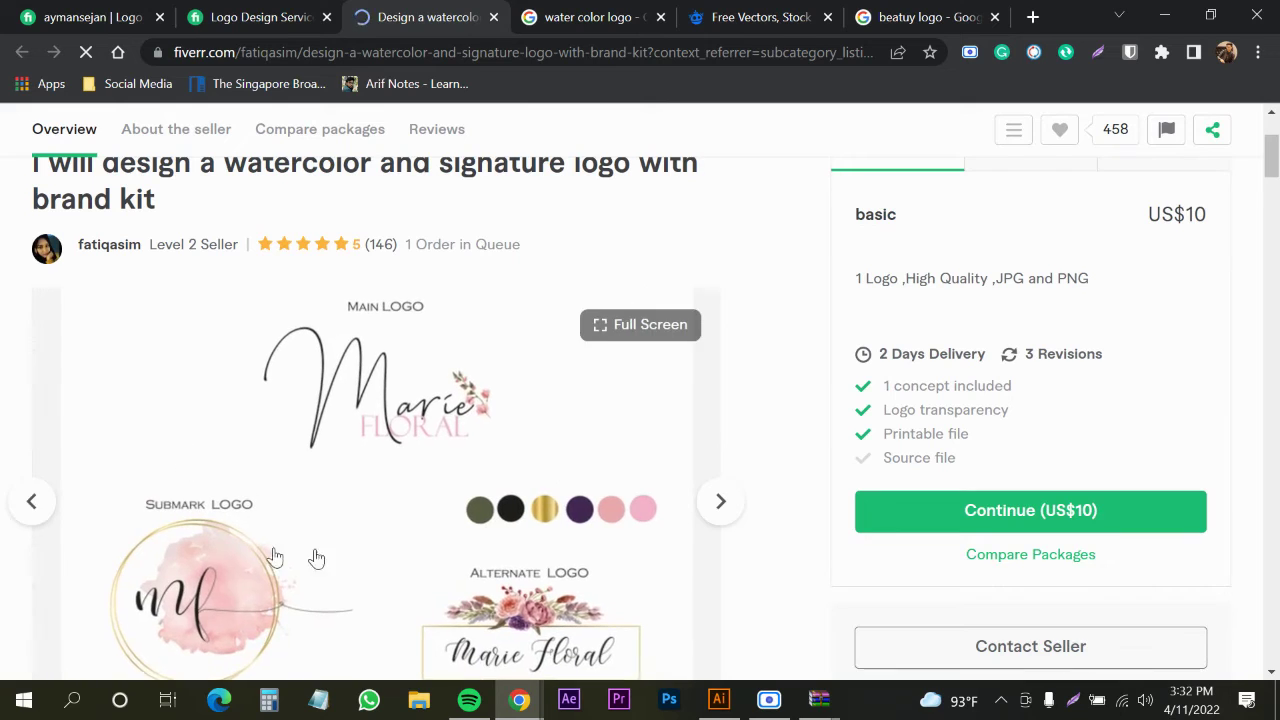
{"action": "scroll", "coordinate": [287, 452], "scroll_direction": "down", "scroll_amount": 1}
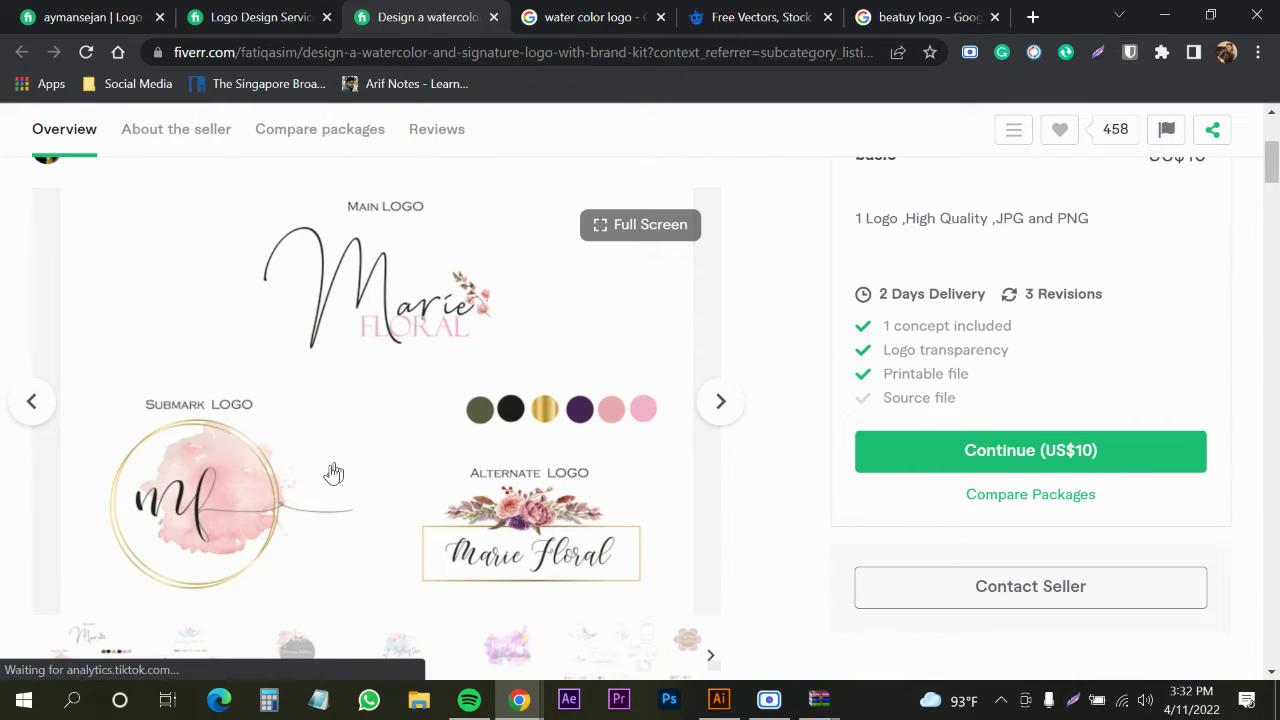
{"action": "scroll", "coordinate": [300, 472], "scroll_direction": "down", "scroll_amount": 2}
{"action": "scroll", "coordinate": [366, 340], "scroll_direction": "up", "scroll_amount": 2}
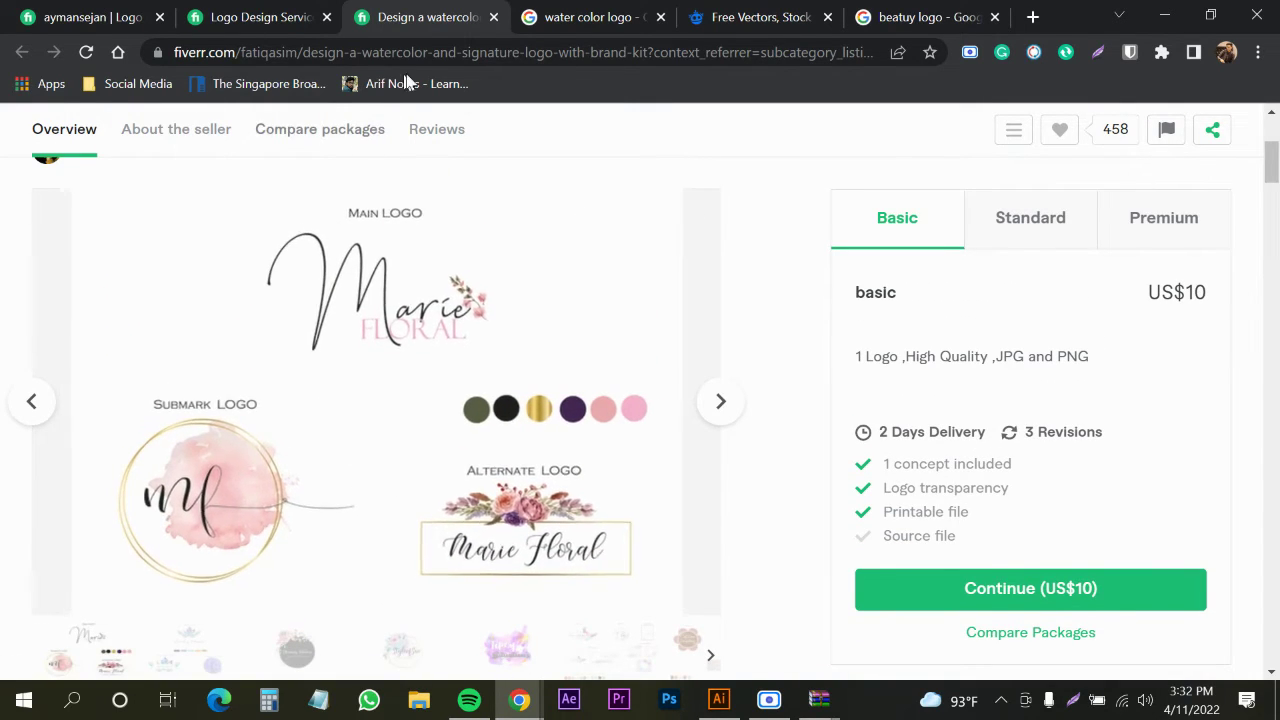
{"action": "left_click", "coordinate": [493, 17]}
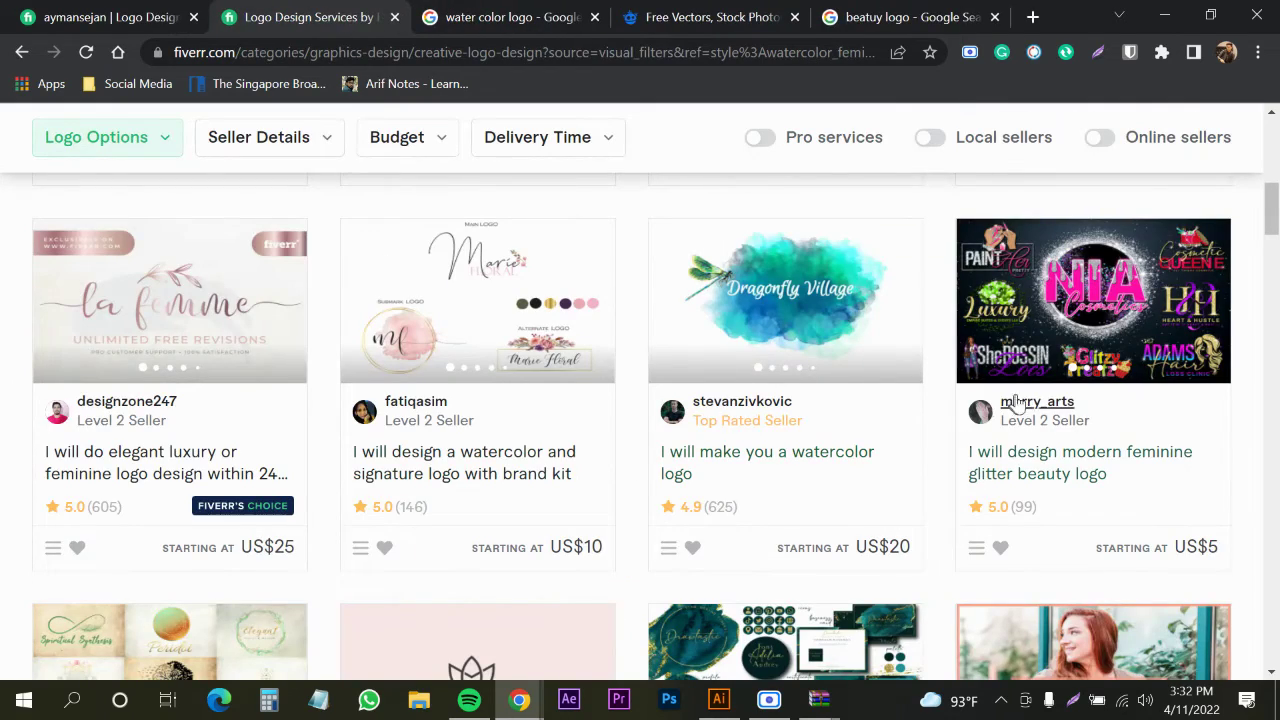
Review and close the US$25 elegant luxury feminine logo gig, then return to Freepik
{"action": "scroll", "coordinate": [730, 430], "scroll_direction": "down", "scroll_amount": 4}
{"action": "scroll", "coordinate": [445, 458], "scroll_direction": "up", "scroll_amount": 1}
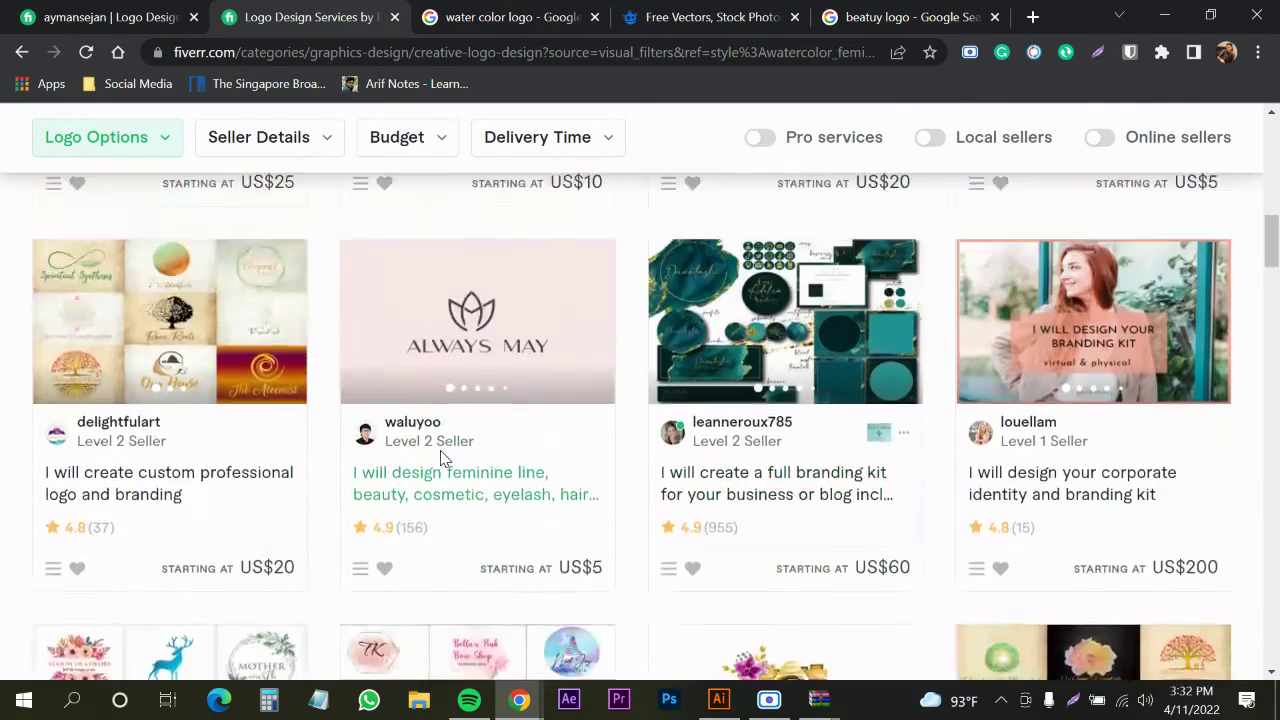
{"action": "scroll", "coordinate": [445, 458], "scroll_direction": "down", "scroll_amount": 3}
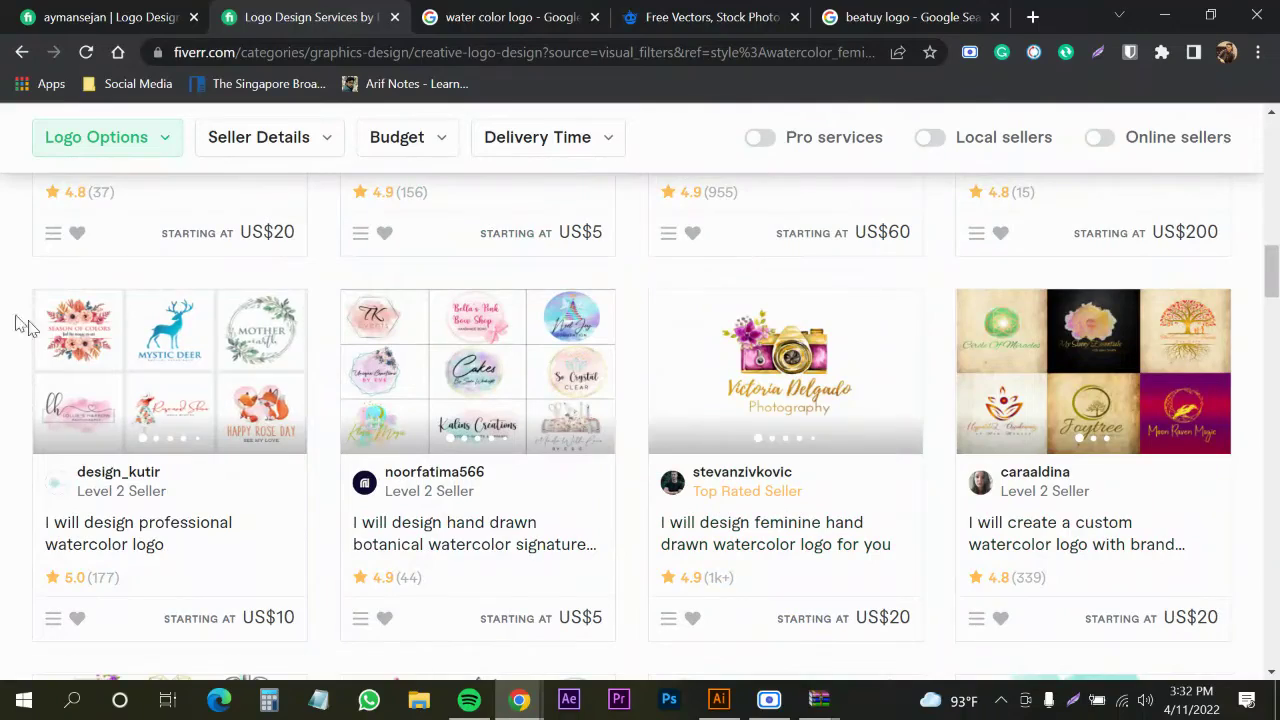
{"action": "scroll", "coordinate": [546, 423], "scroll_direction": "down", "scroll_amount": 2}
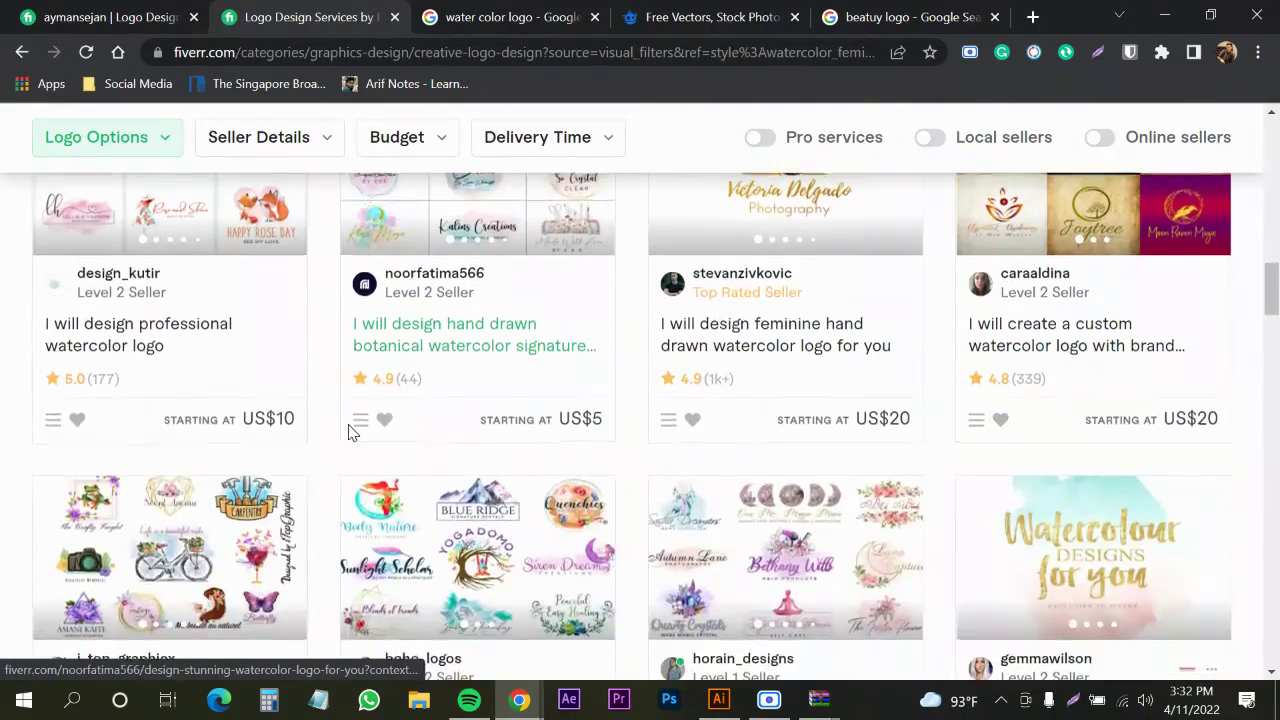
{"action": "scroll", "coordinate": [348, 432], "scroll_direction": "up", "scroll_amount": 15}
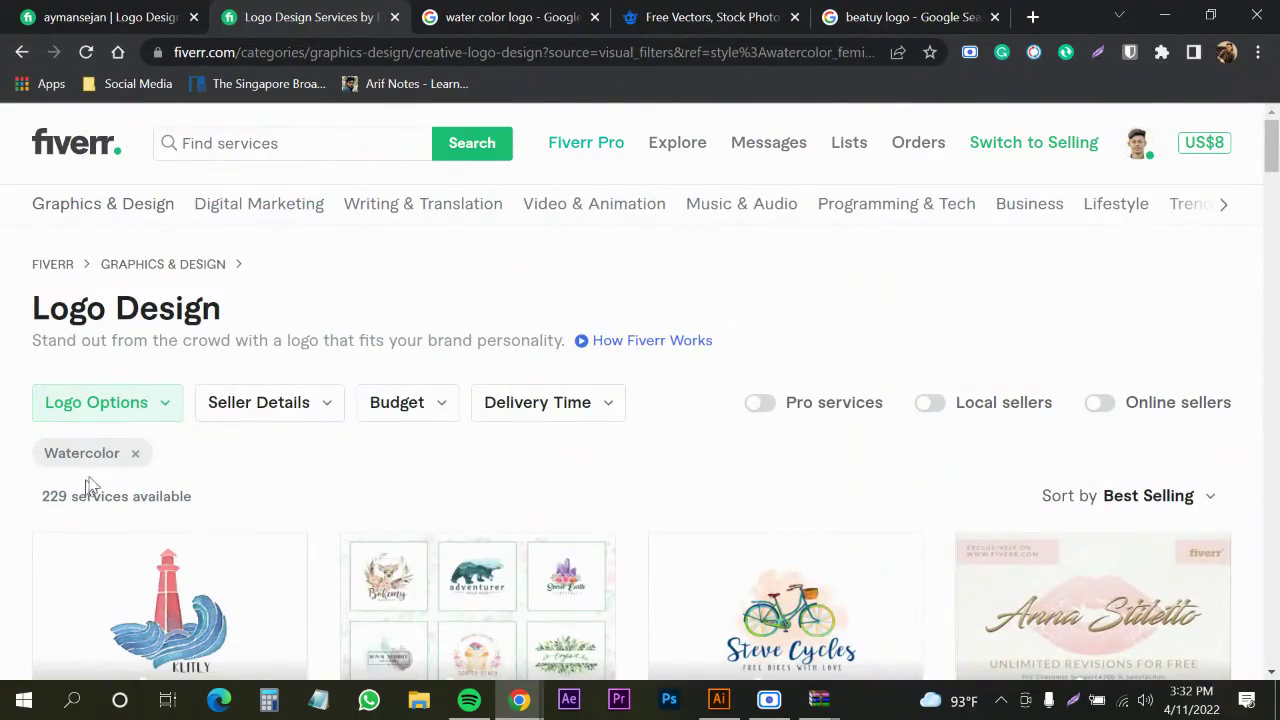
{"action": "scroll", "coordinate": [88, 487], "scroll_direction": "down", "scroll_amount": 3}
{"action": "left_click_drag", "start_coordinate": [49, 197], "coordinate": [140, 218]}
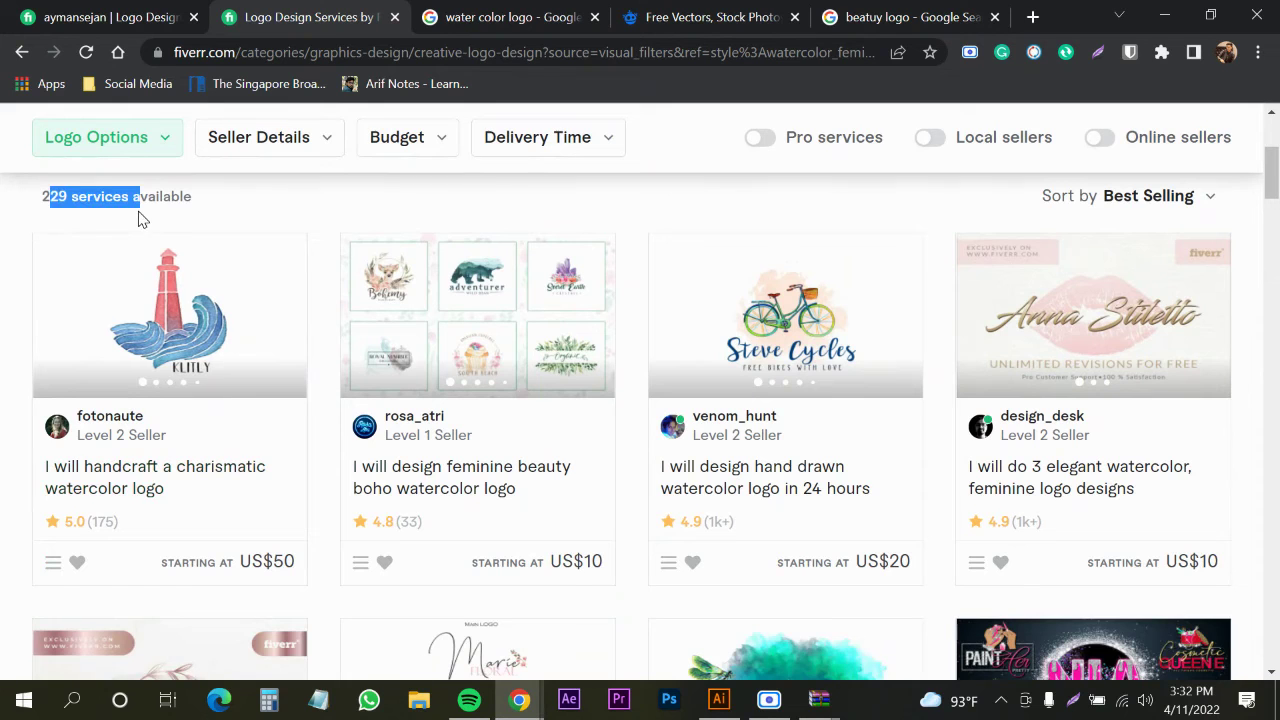
{"action": "scroll", "coordinate": [140, 218], "scroll_direction": "down", "scroll_amount": 4}
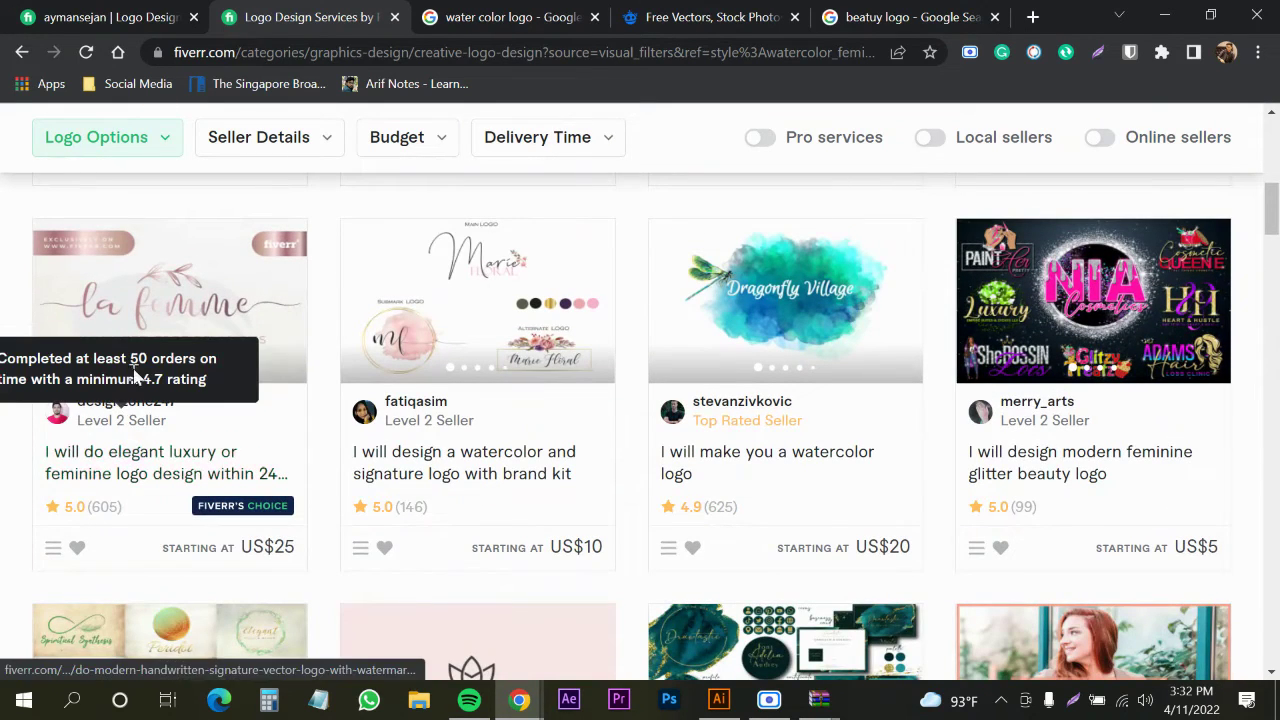
{"action": "left_click", "coordinate": [191, 318]}
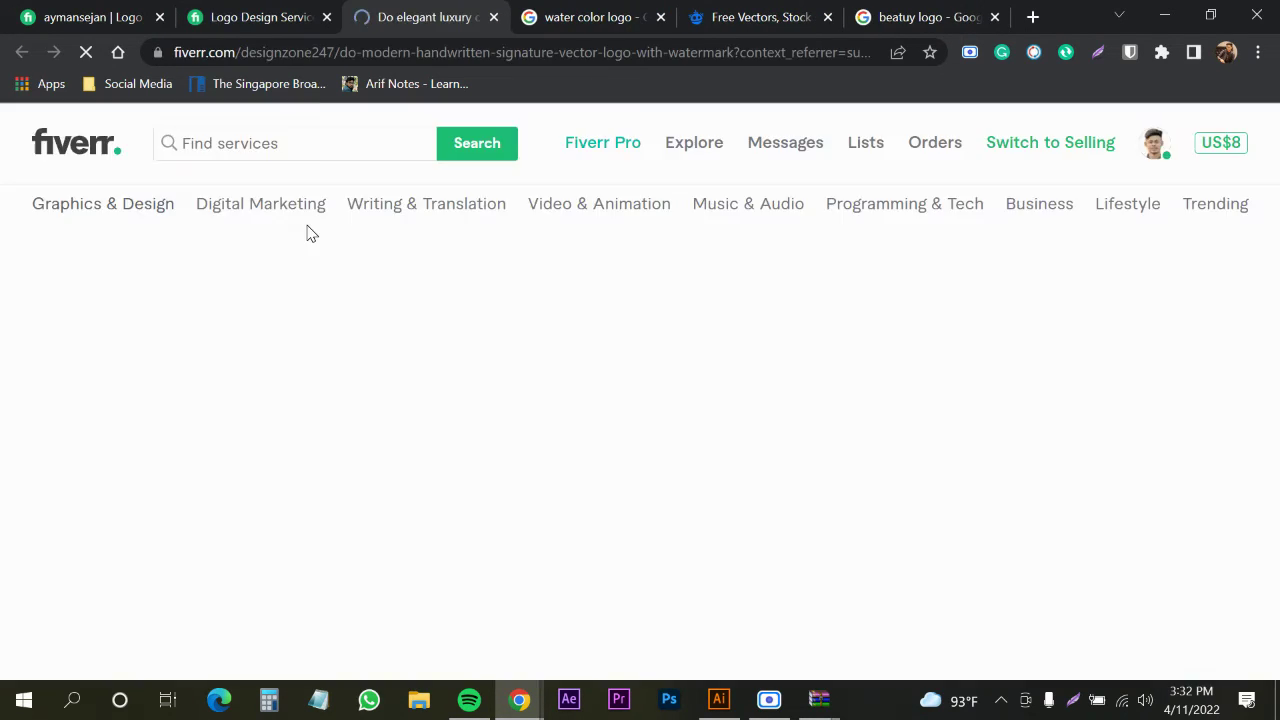
{"action": "scroll", "coordinate": [480, 480], "scroll_direction": "down", "scroll_amount": 5}
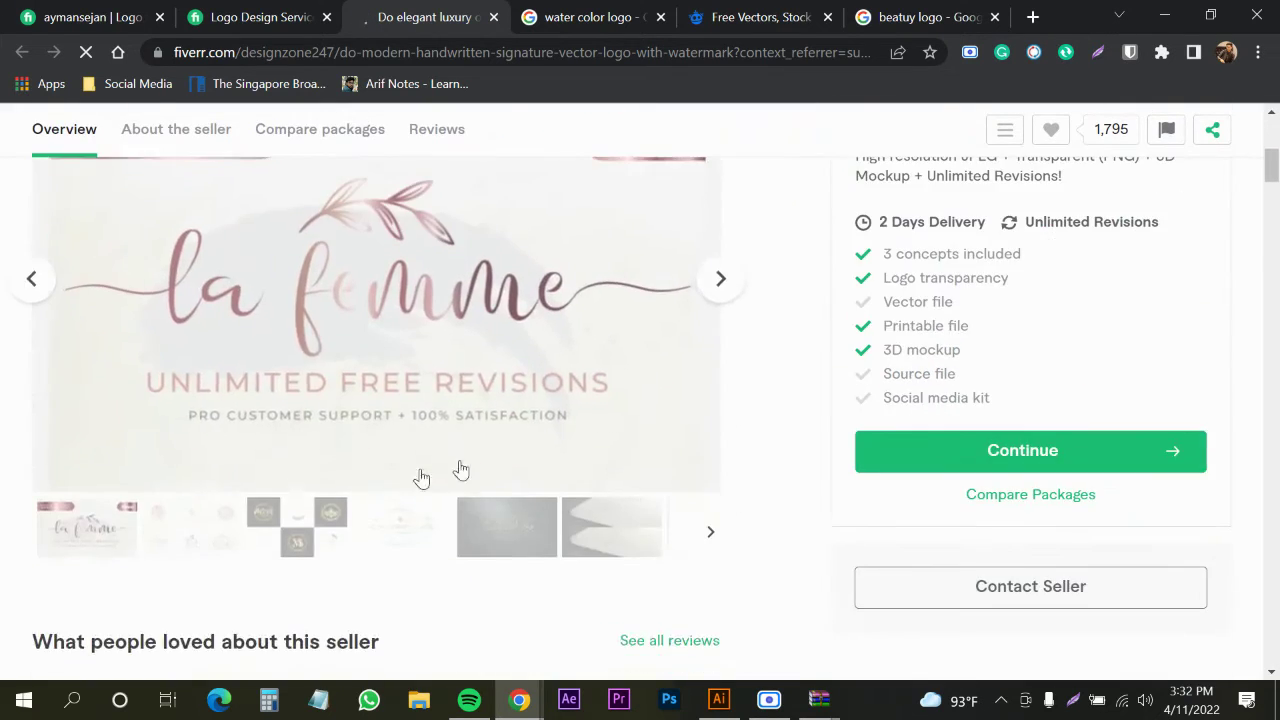
{"action": "scroll", "coordinate": [421, 478], "scroll_direction": "up", "scroll_amount": 3}
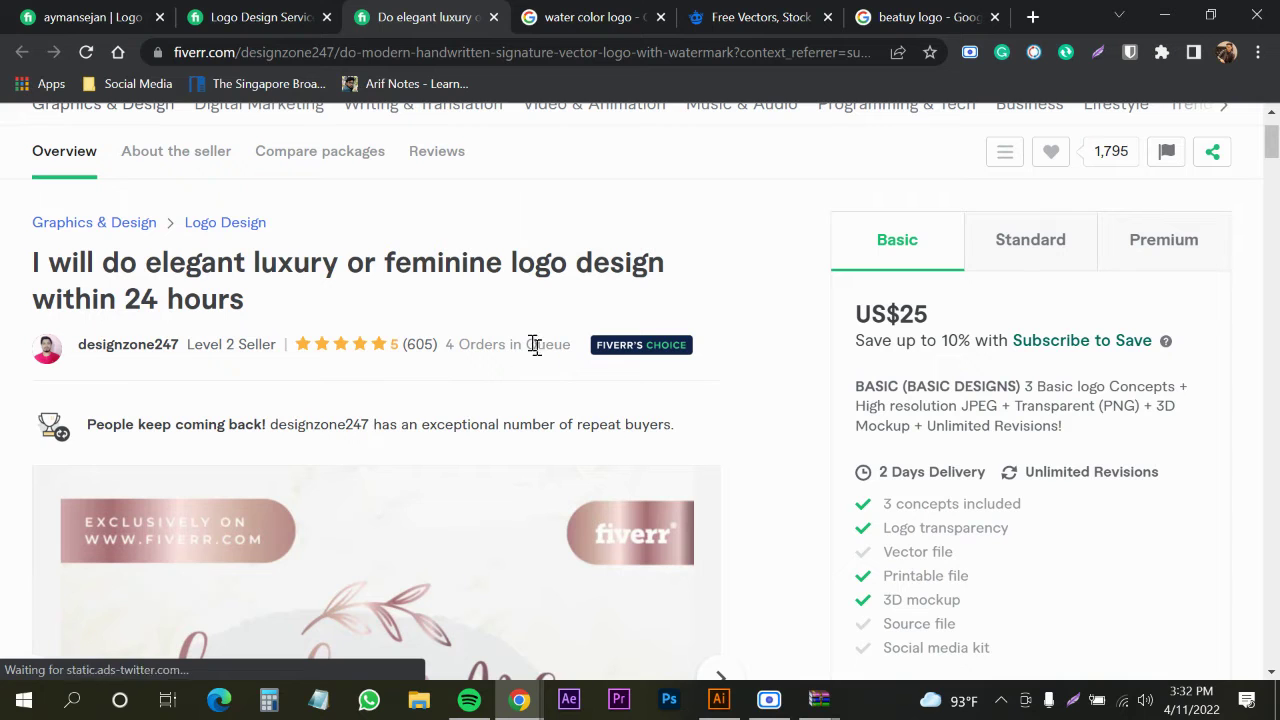
{"action": "left_click", "coordinate": [493, 17]}
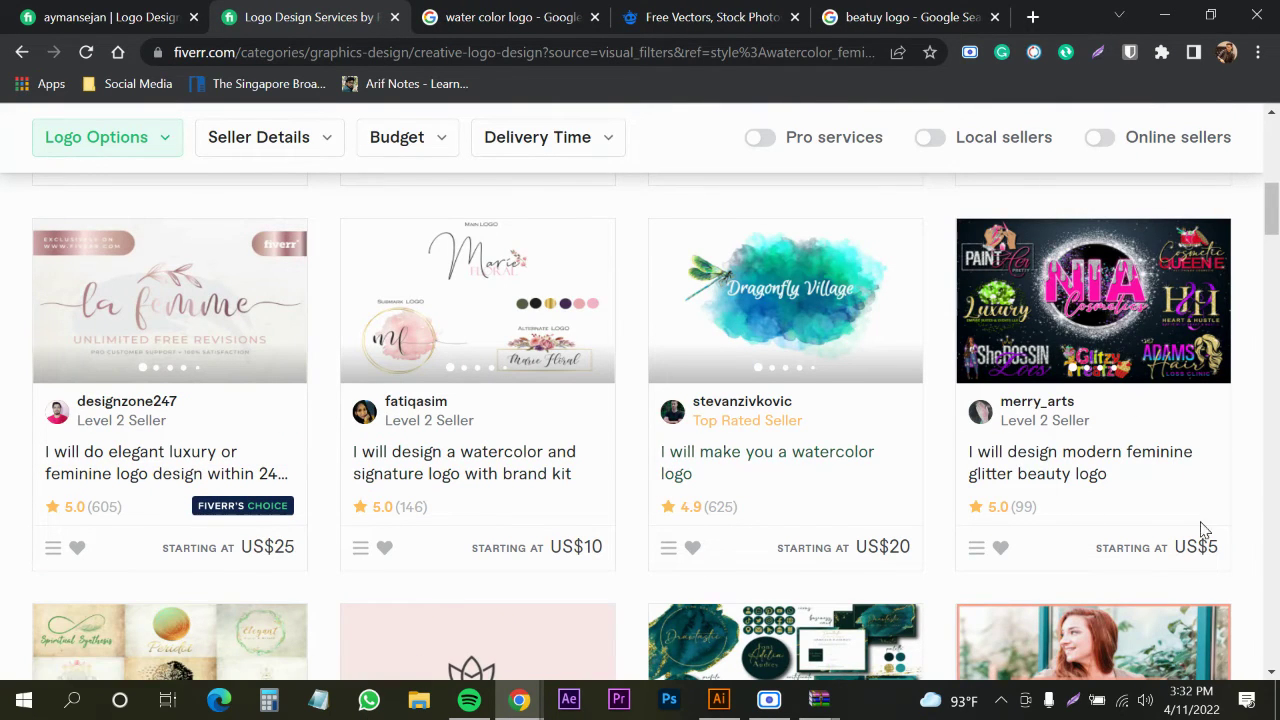
{"action": "left_click", "coordinate": [705, 24]}
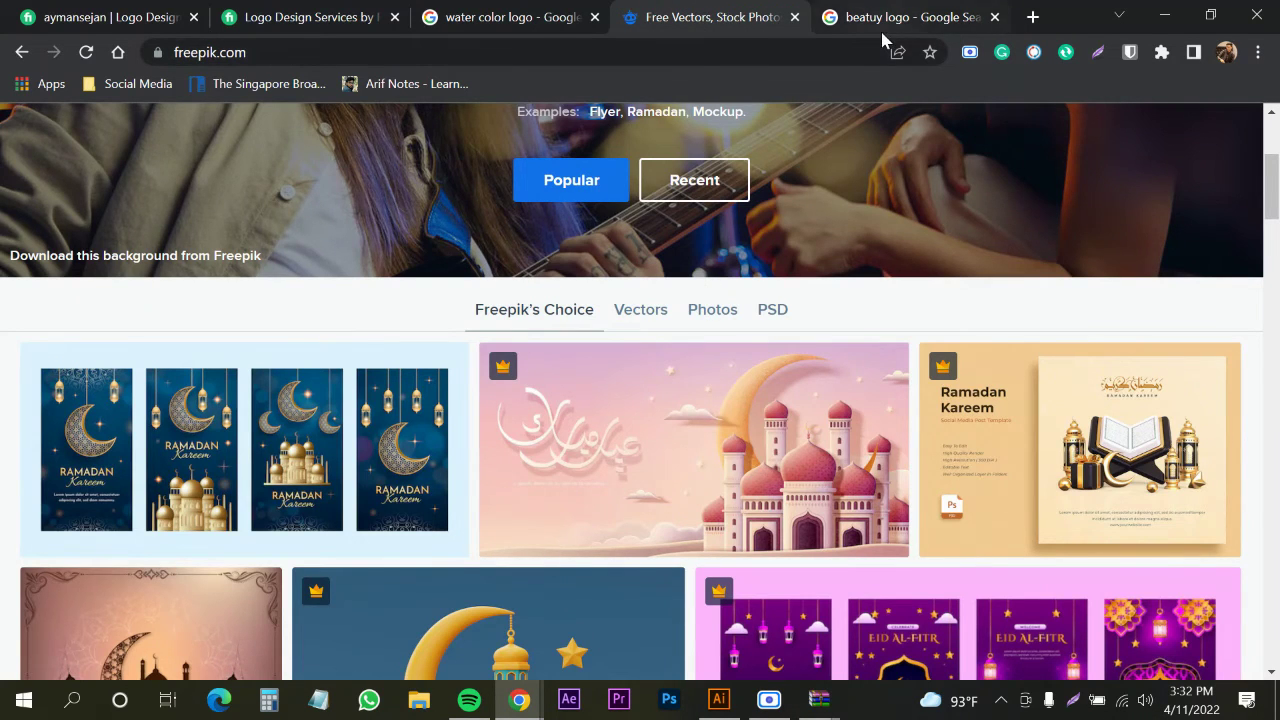
Back in the water color logo image results, preview the red watercolor dog logo
{"action": "left_click", "coordinate": [882, 31]}
{"action": "scroll", "coordinate": [660, 369], "scroll_direction": "down", "scroll_amount": 5}
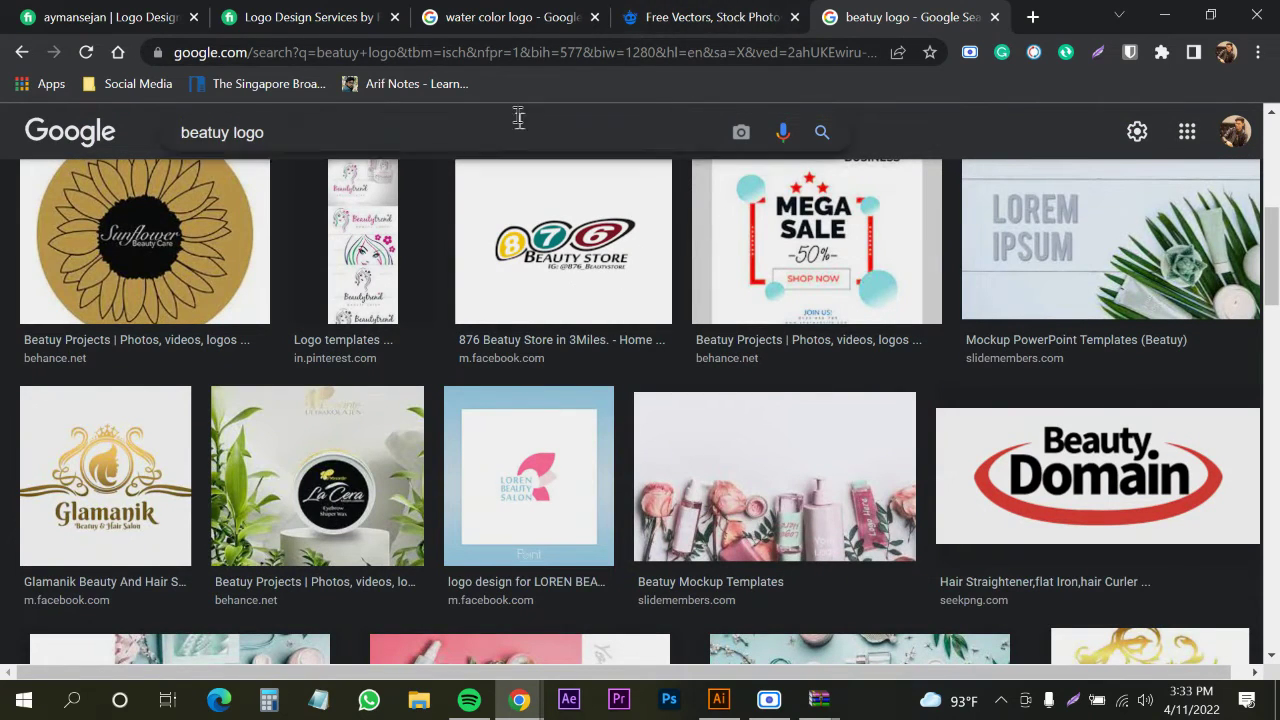
{"action": "left_click", "coordinate": [538, 28]}
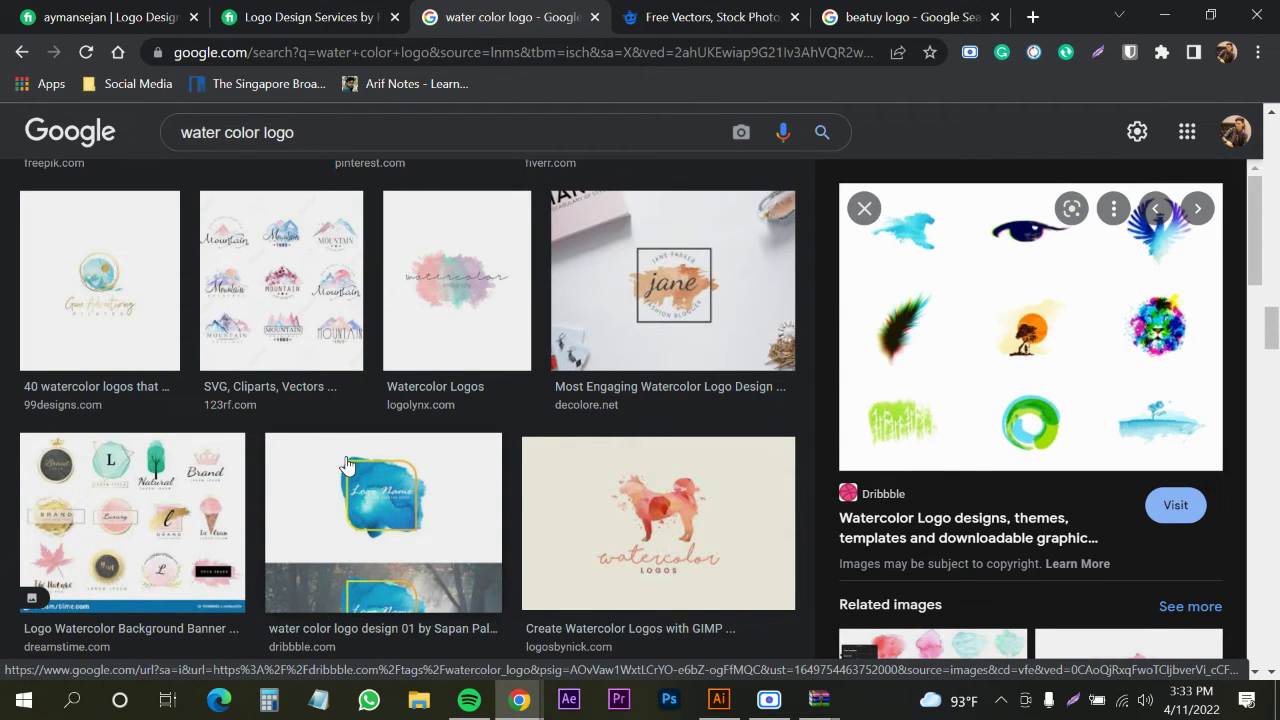
{"action": "left_click", "coordinate": [657, 514]}
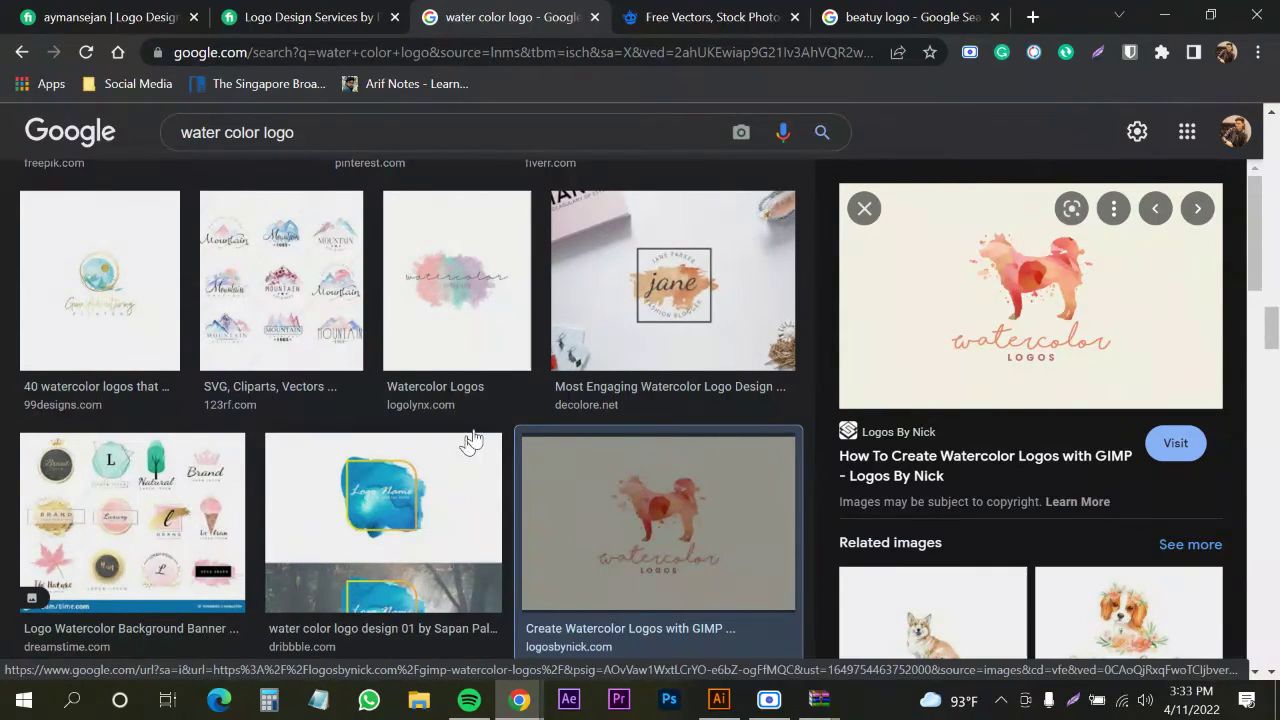
{"action": "scroll", "coordinate": [476, 426], "scroll_direction": "down", "scroll_amount": 7}
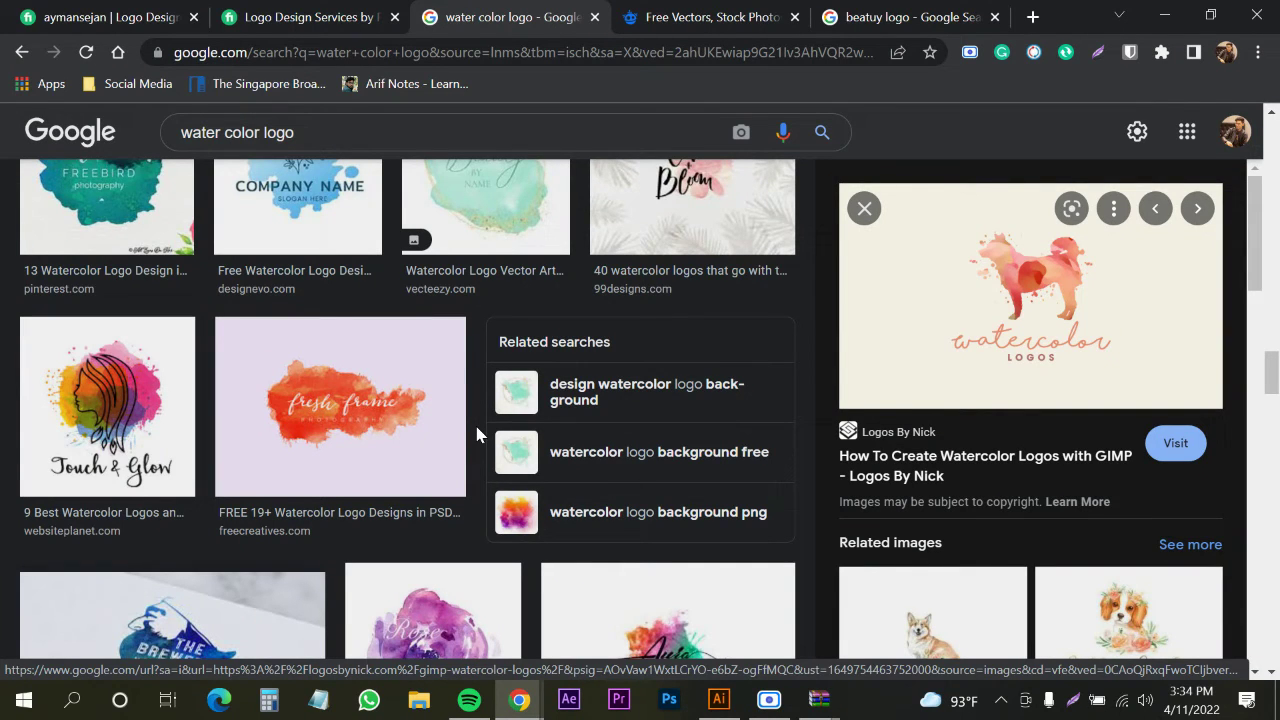
{"action": "right_click", "coordinate": [1031, 293]}
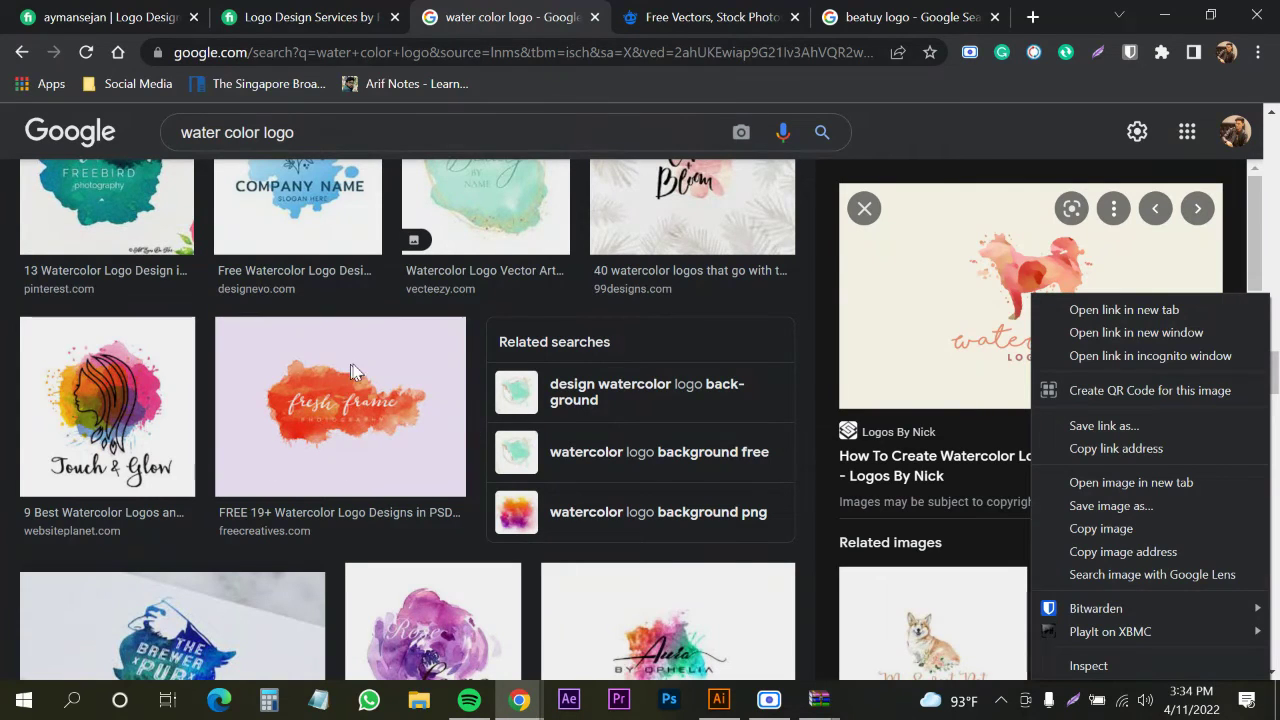
{"action": "left_click", "coordinate": [904, 119]}
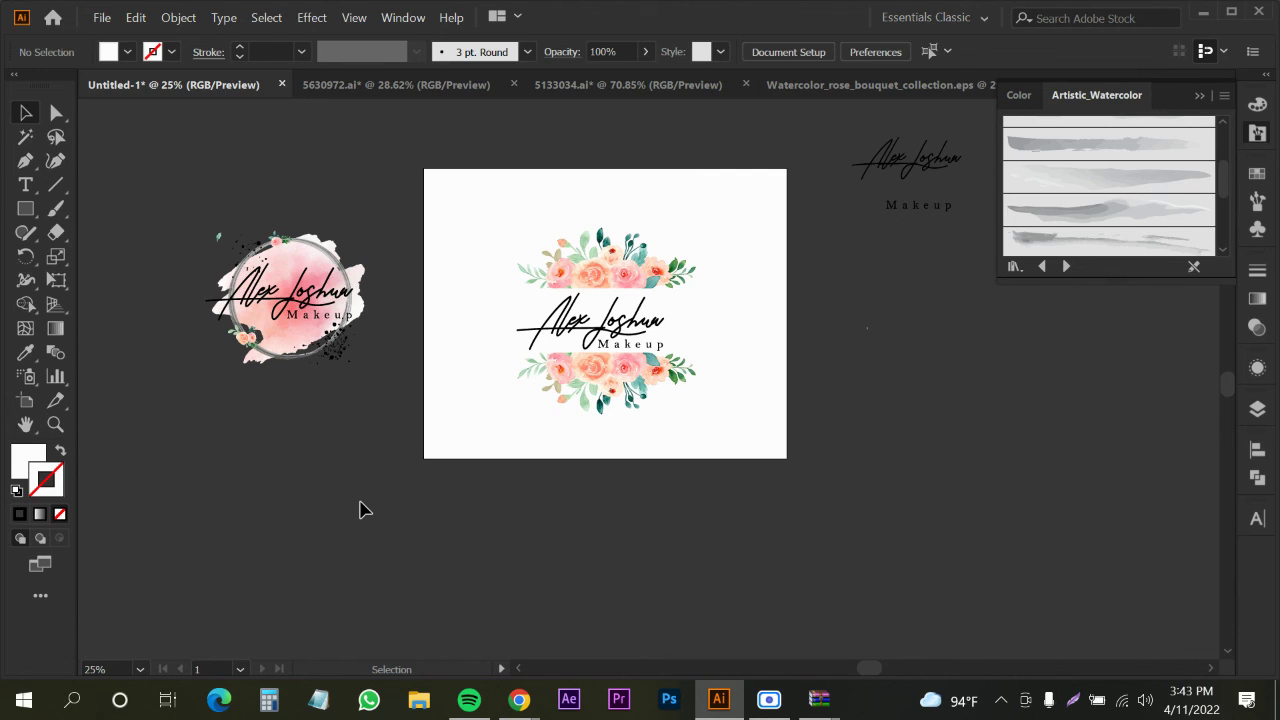
{"action": "left_click", "coordinate": [769, 699]}
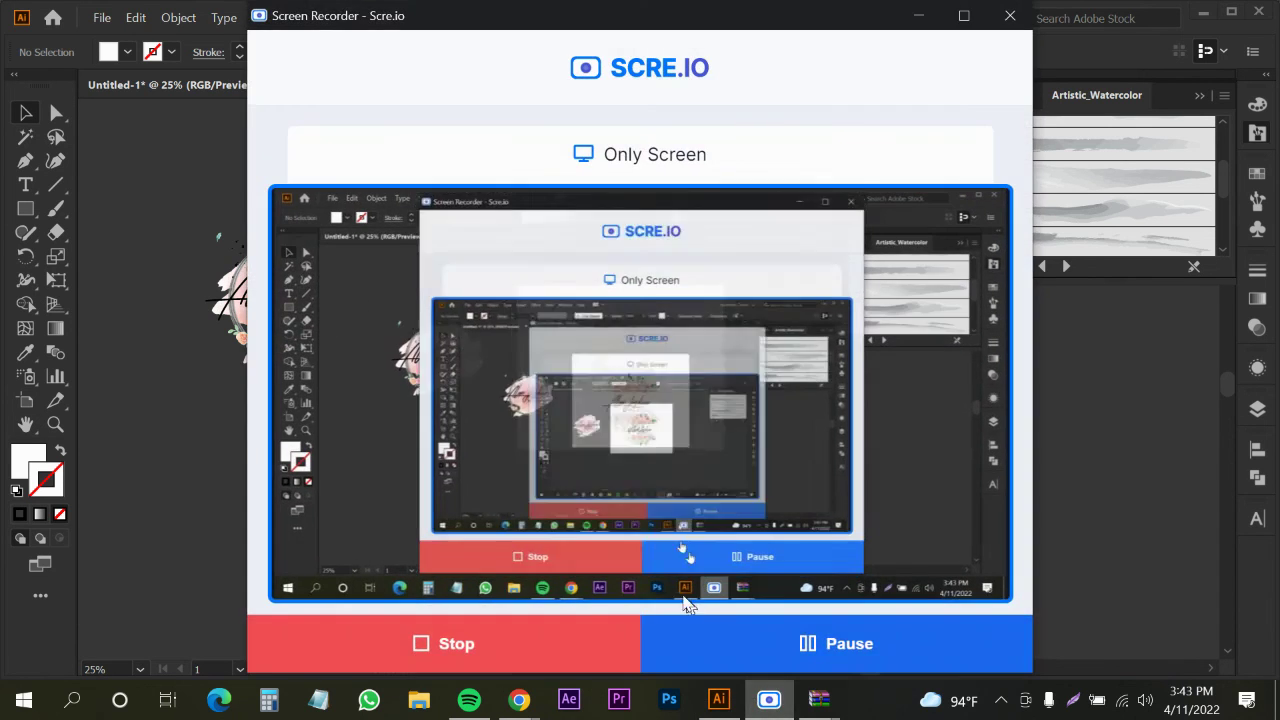